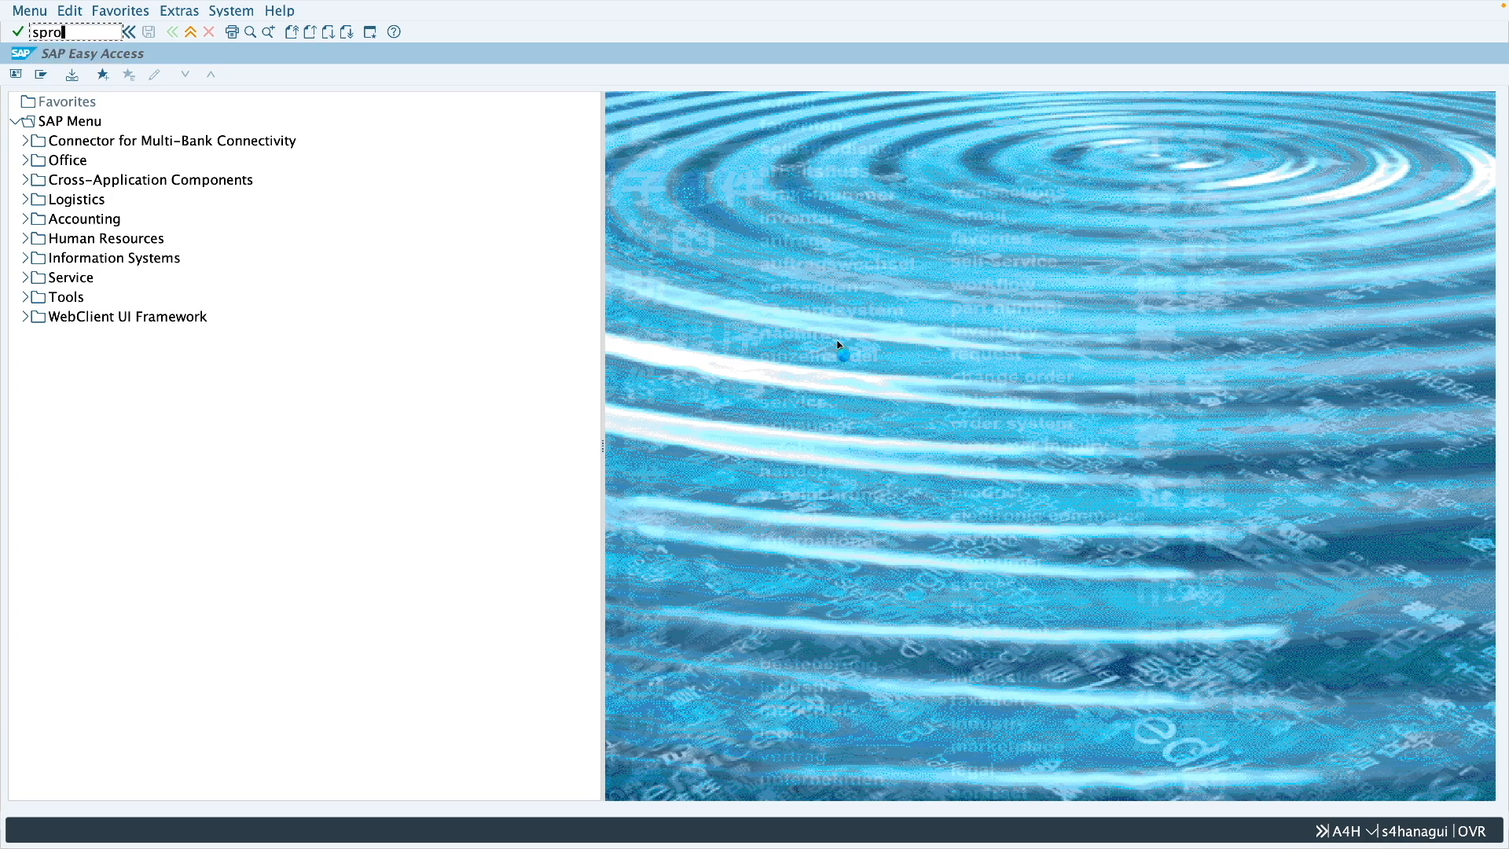
# - Open the SAP Reference IMG and expand Logistics - General > Batch Management > Batch Determination and Batch Check
pyautogui.click(37, 79)
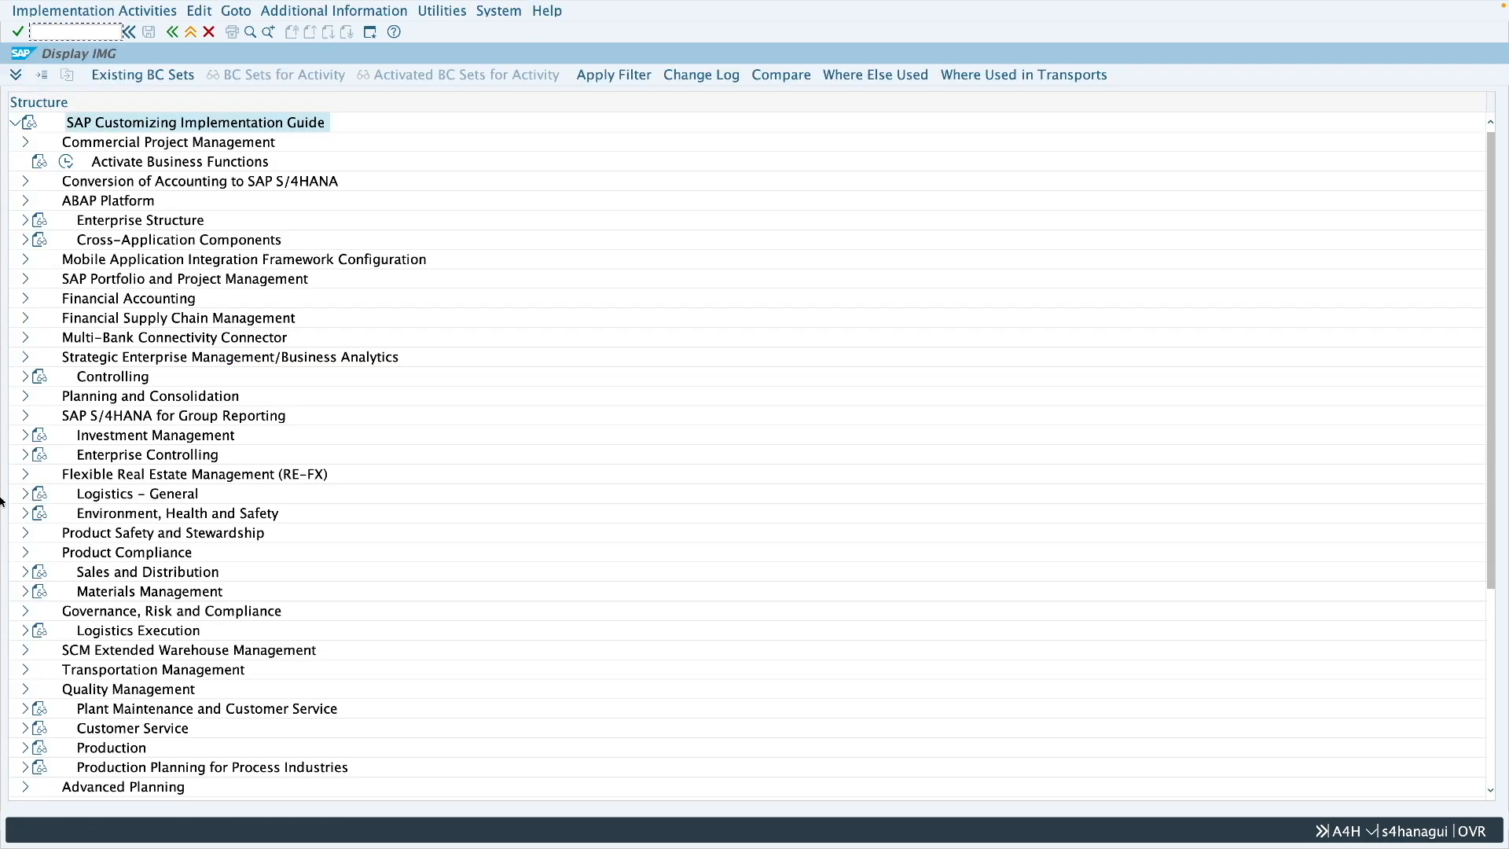
pyautogui.click(25, 496)
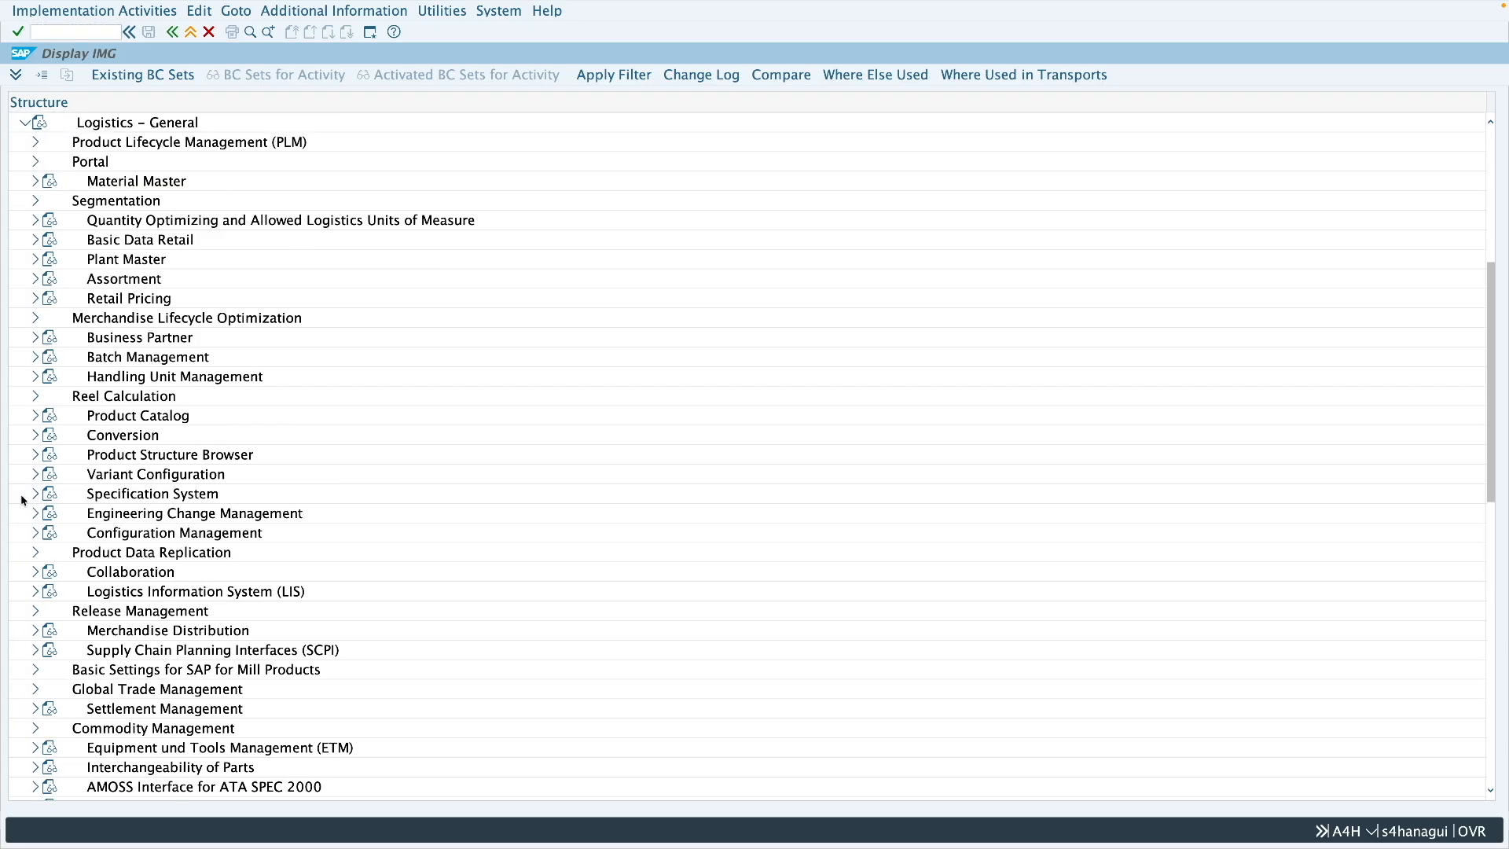
pyautogui.click(37, 359)
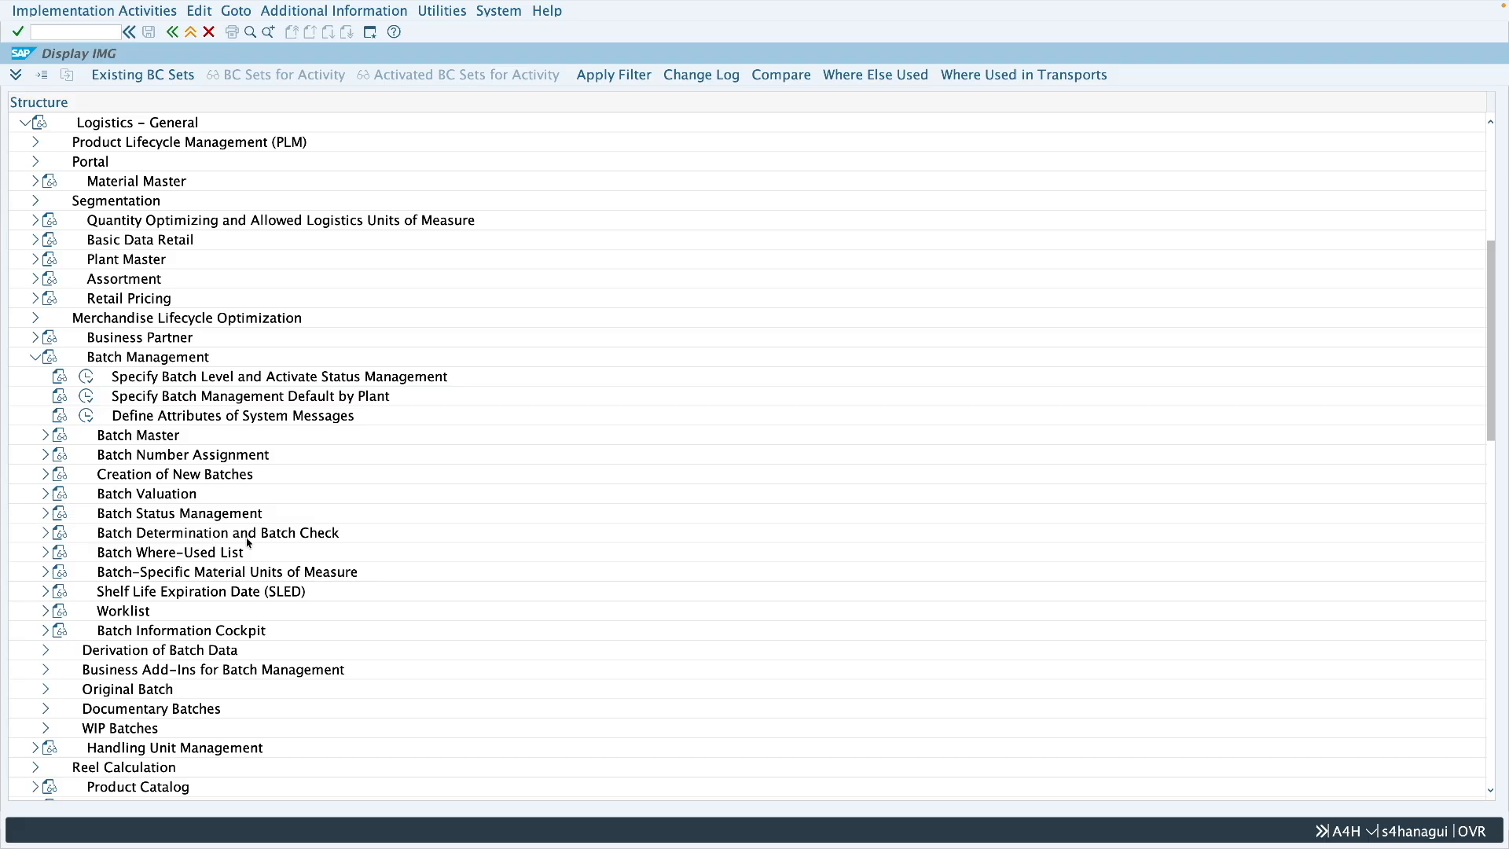
pyautogui.click(45, 536)
pyautogui.scroll(-2, 172, 532)
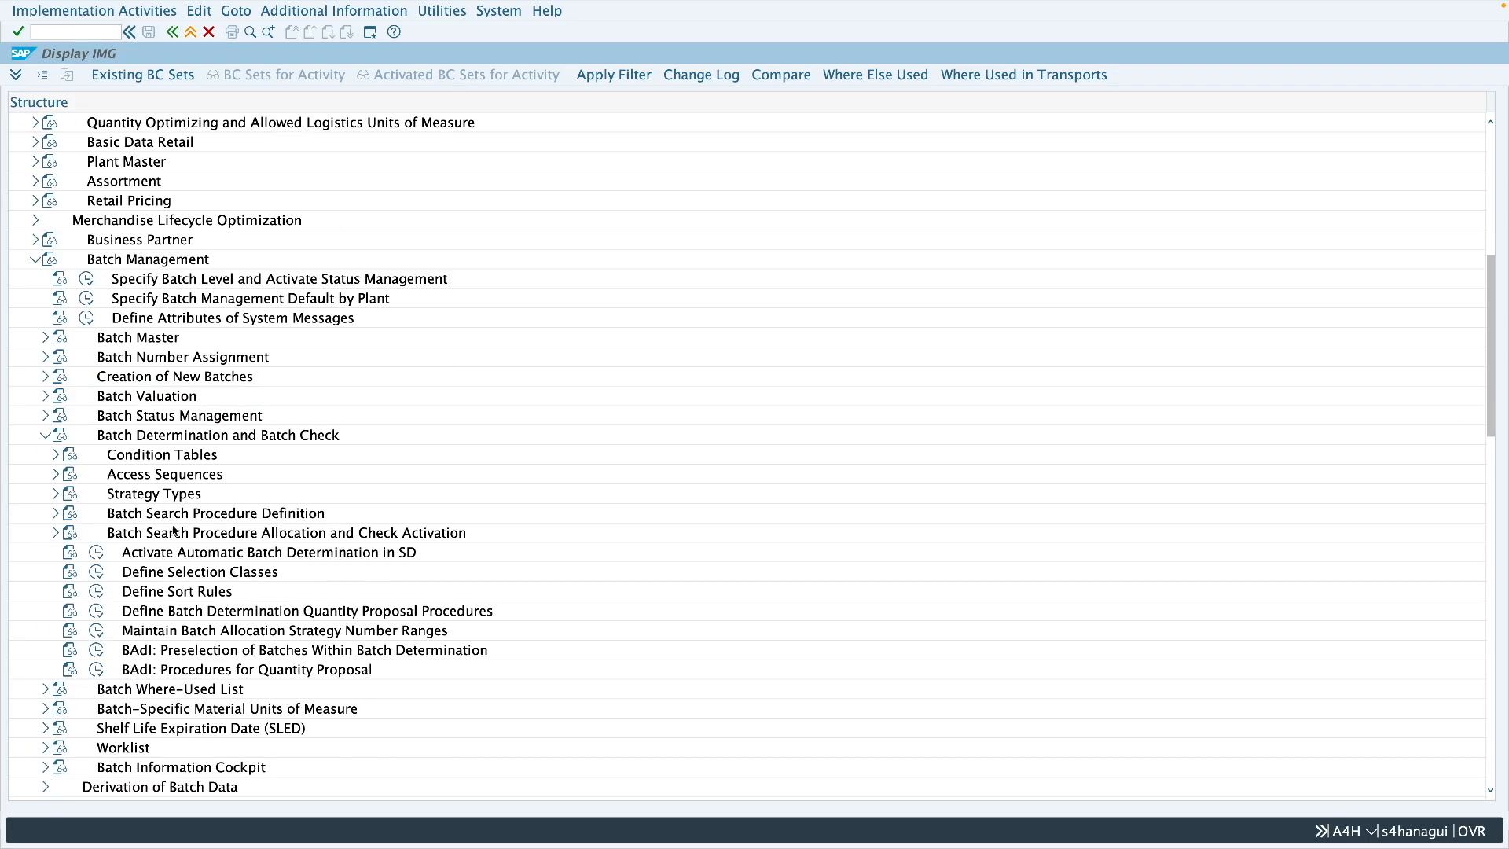
# - Review the batch determination nodes from Condition Tables through Batch Search Procedure Allocation and Check Activation
pyautogui.click(179, 461)
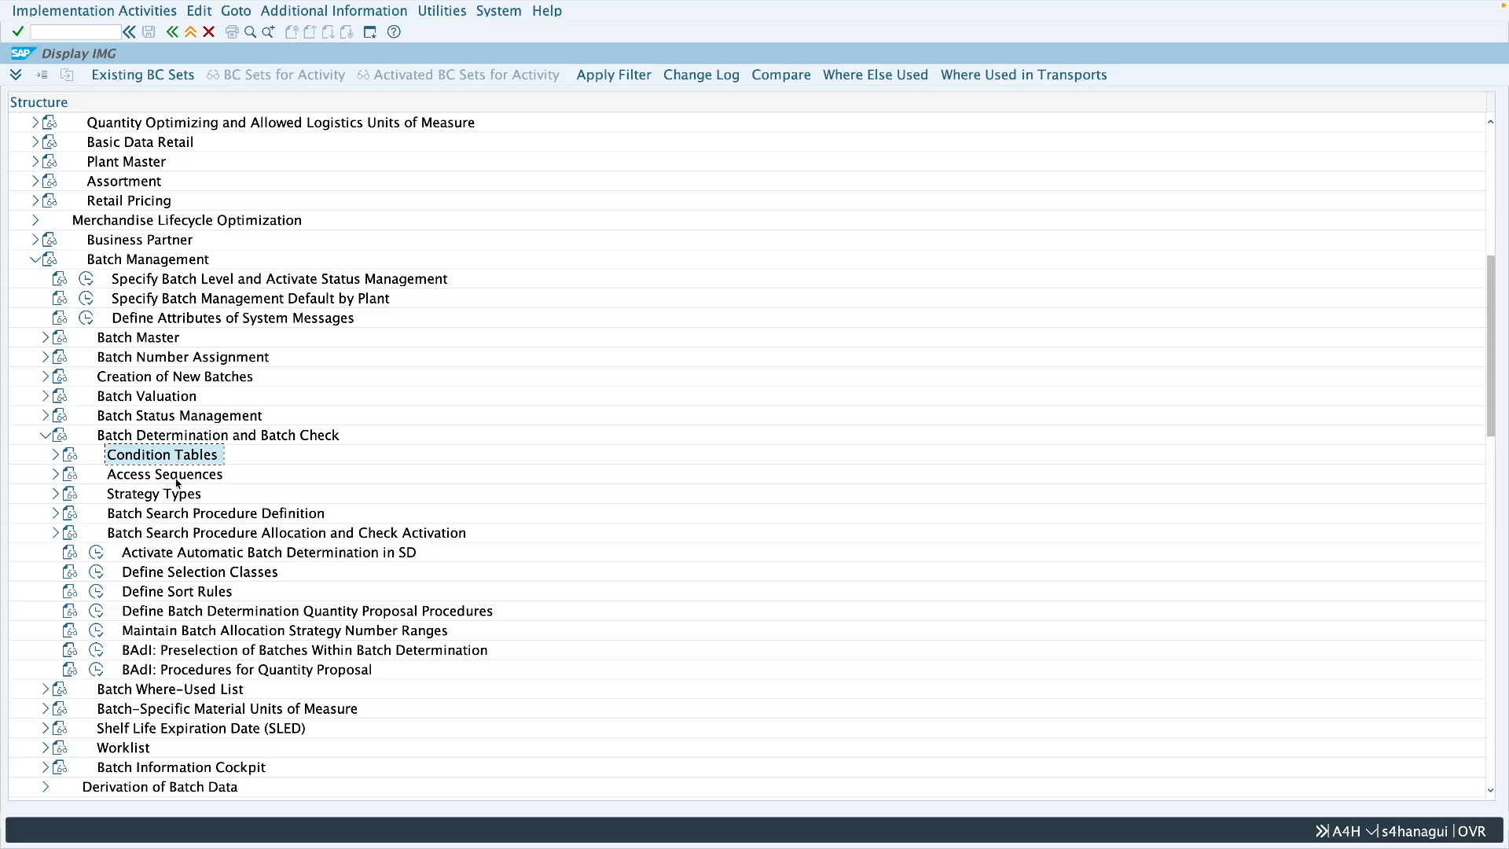
pyautogui.click(178, 481)
pyautogui.click(171, 497)
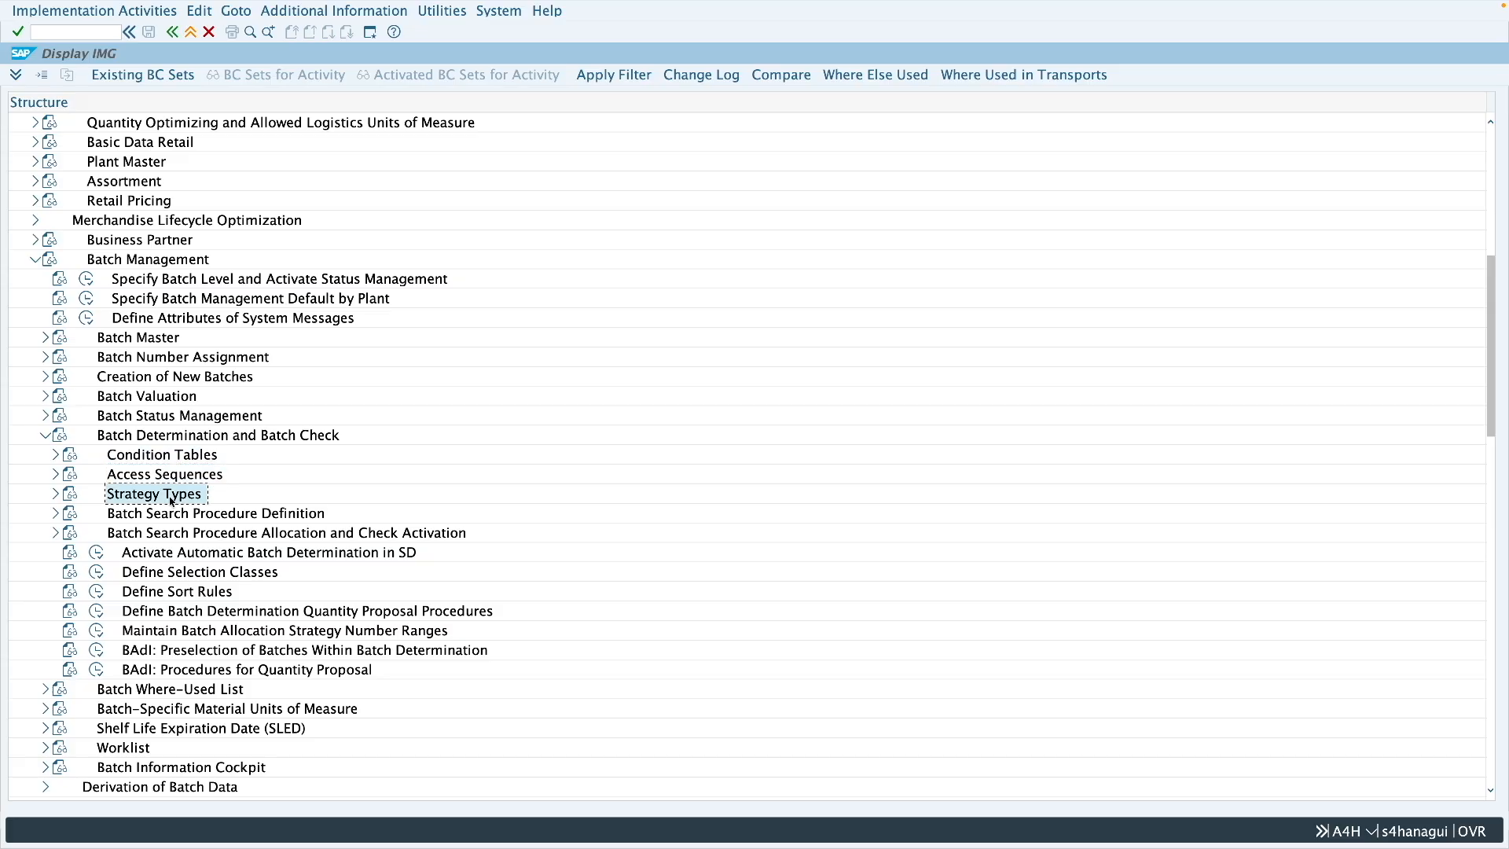
pyautogui.click(169, 519)
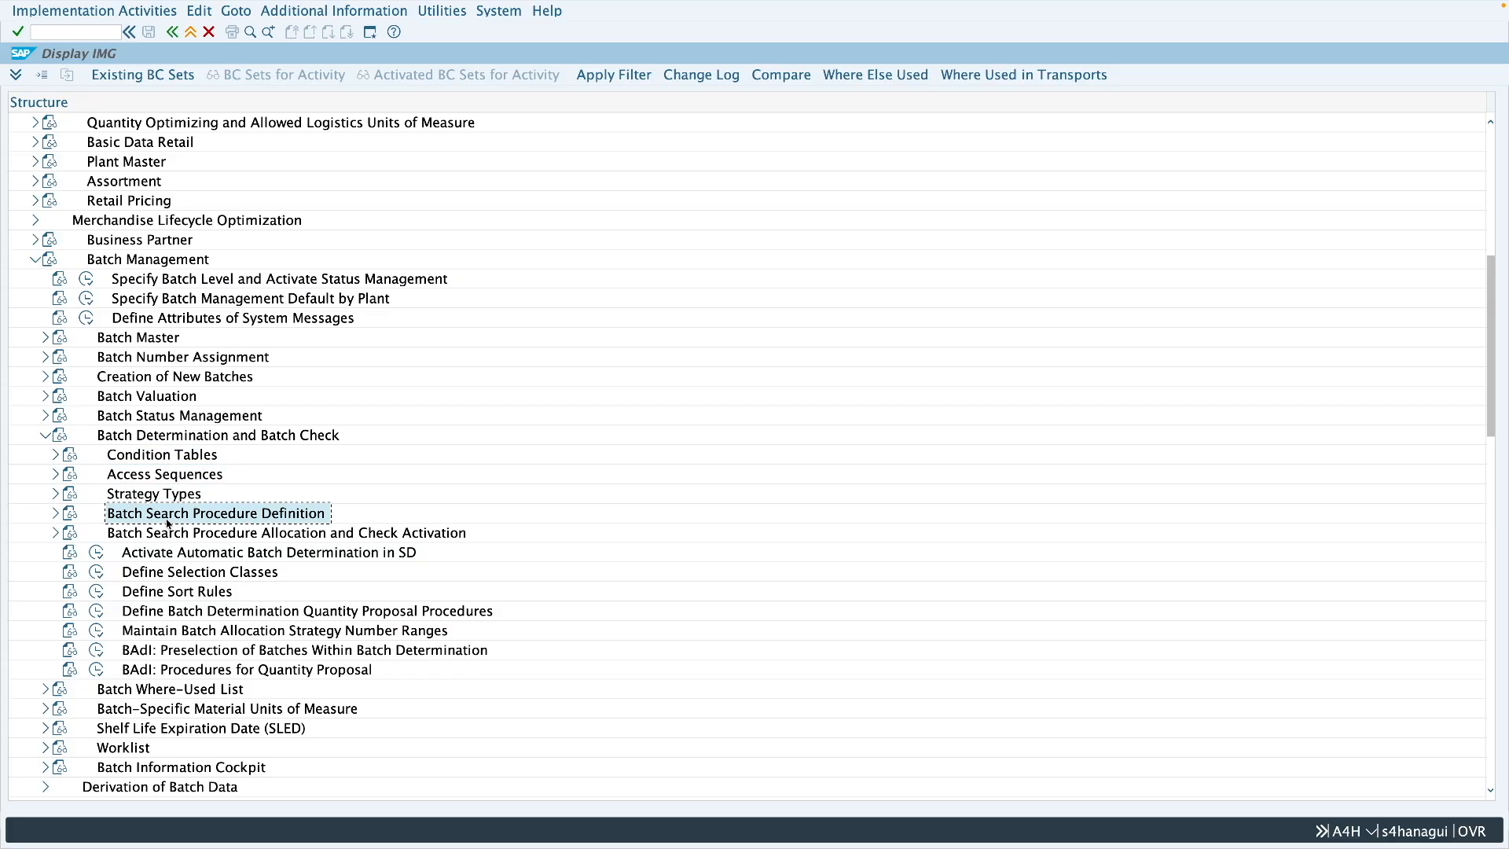
pyautogui.click(169, 535)
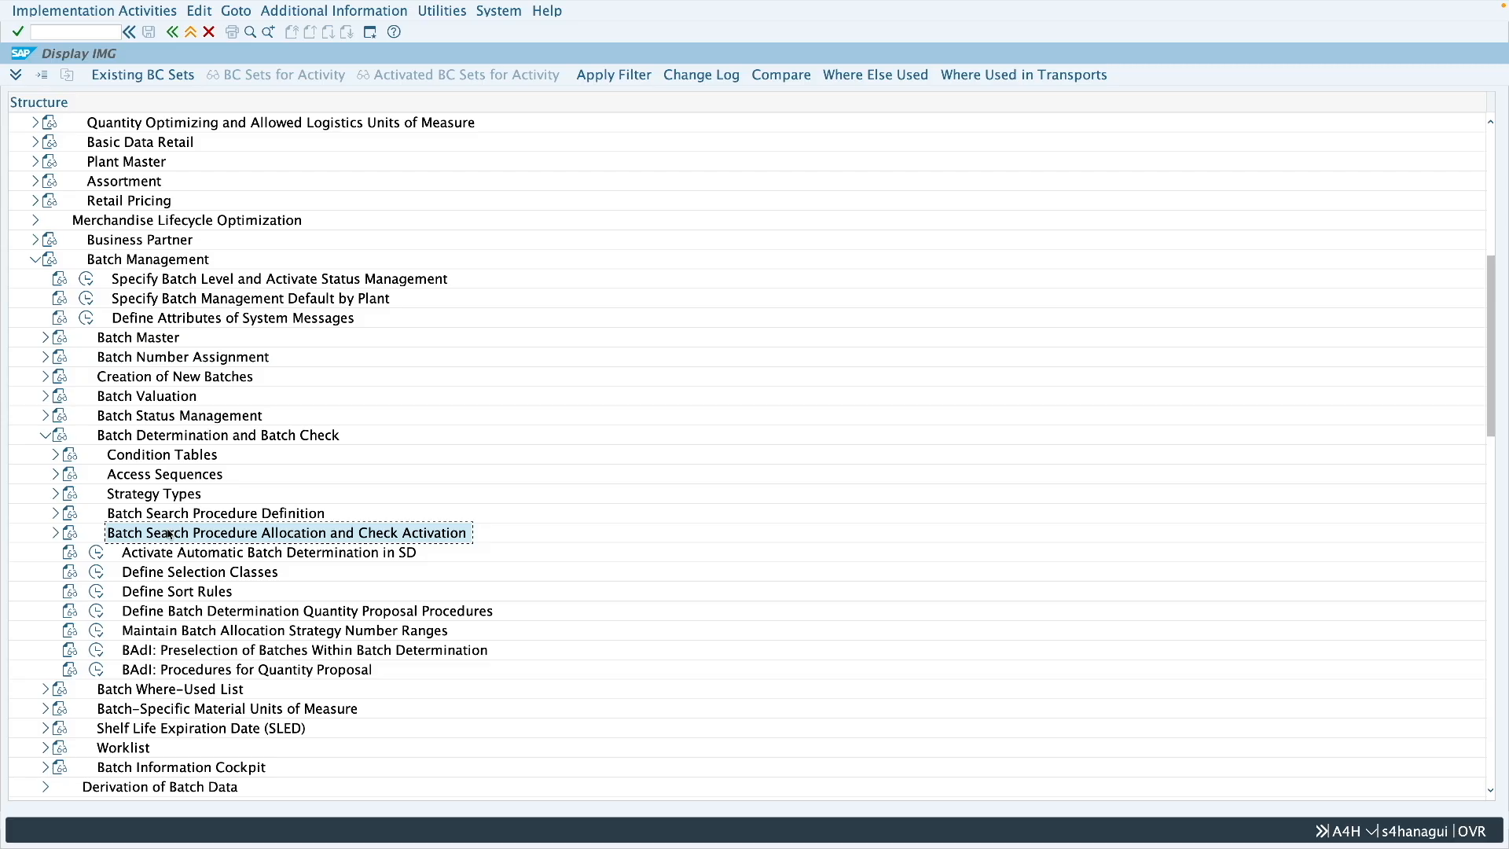
pyautogui.click(159, 462)
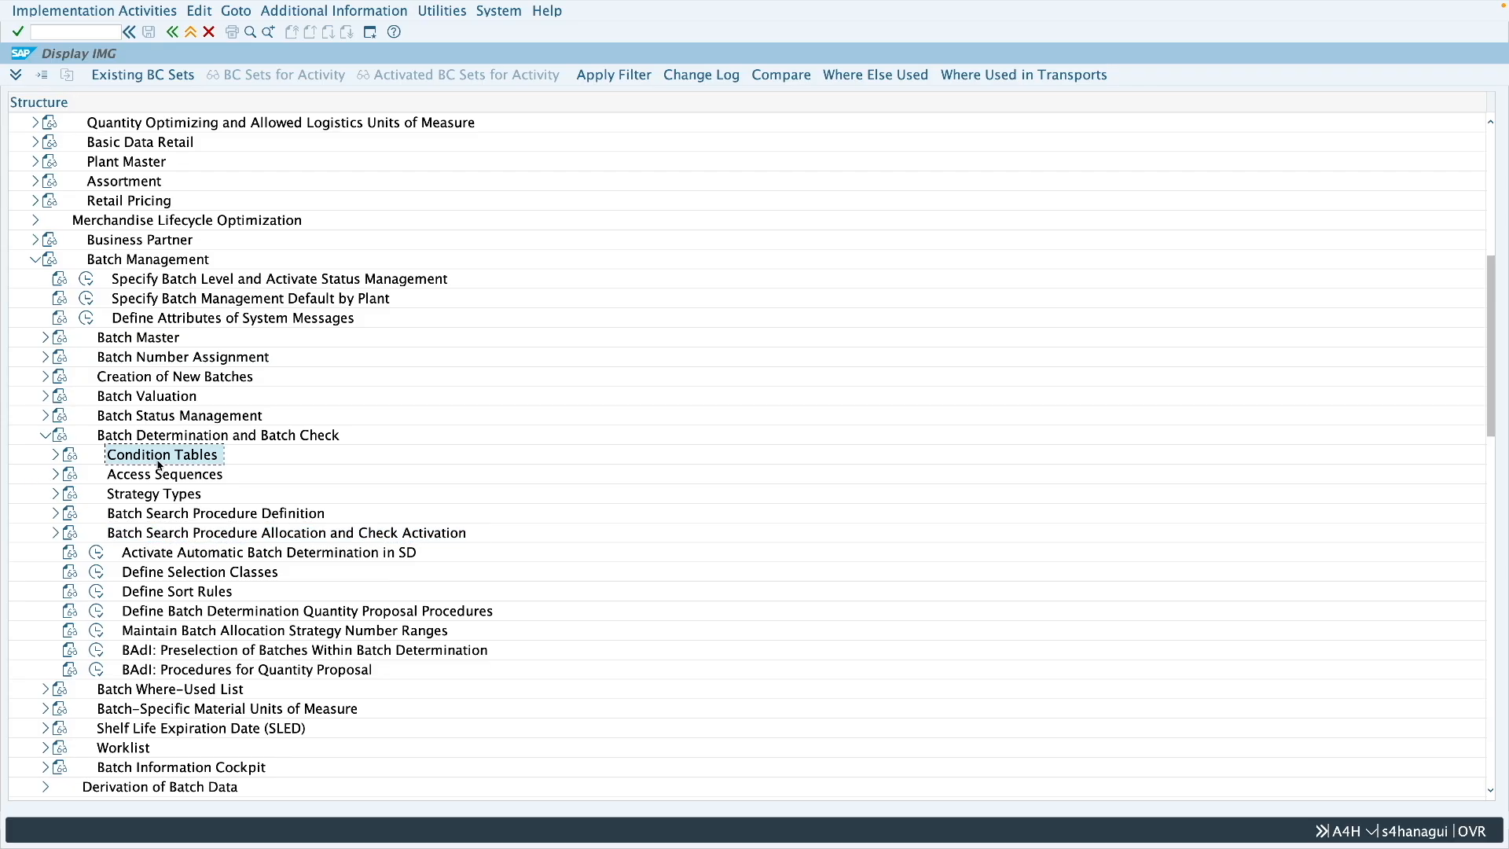
# - Expand Condition Tables and review its inventory management, production order, process order, sales and distribution, and warehouse management activities
pyautogui.click(55, 456)
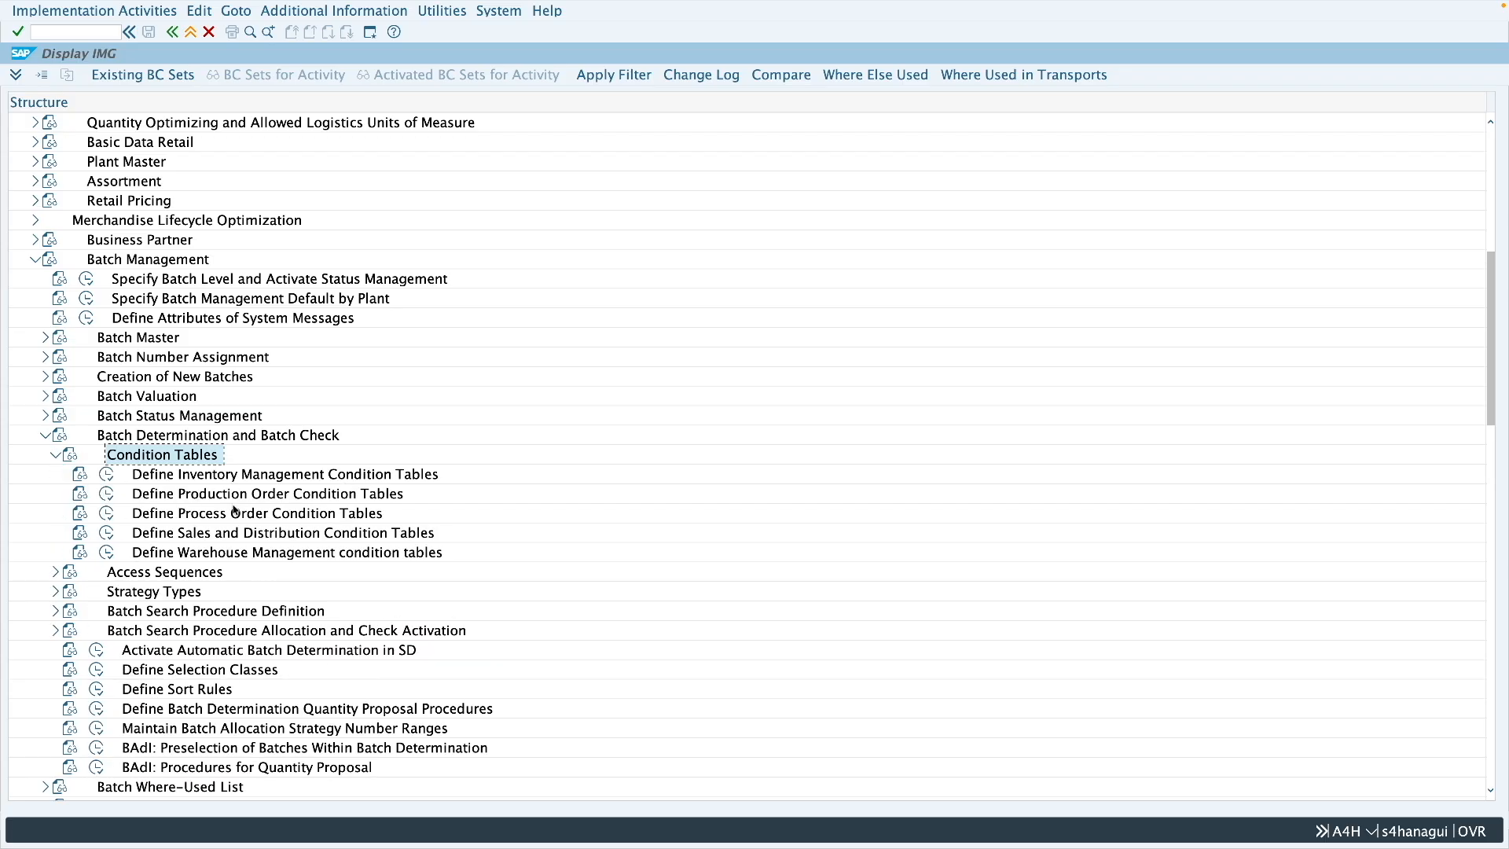
pyautogui.click(205, 481)
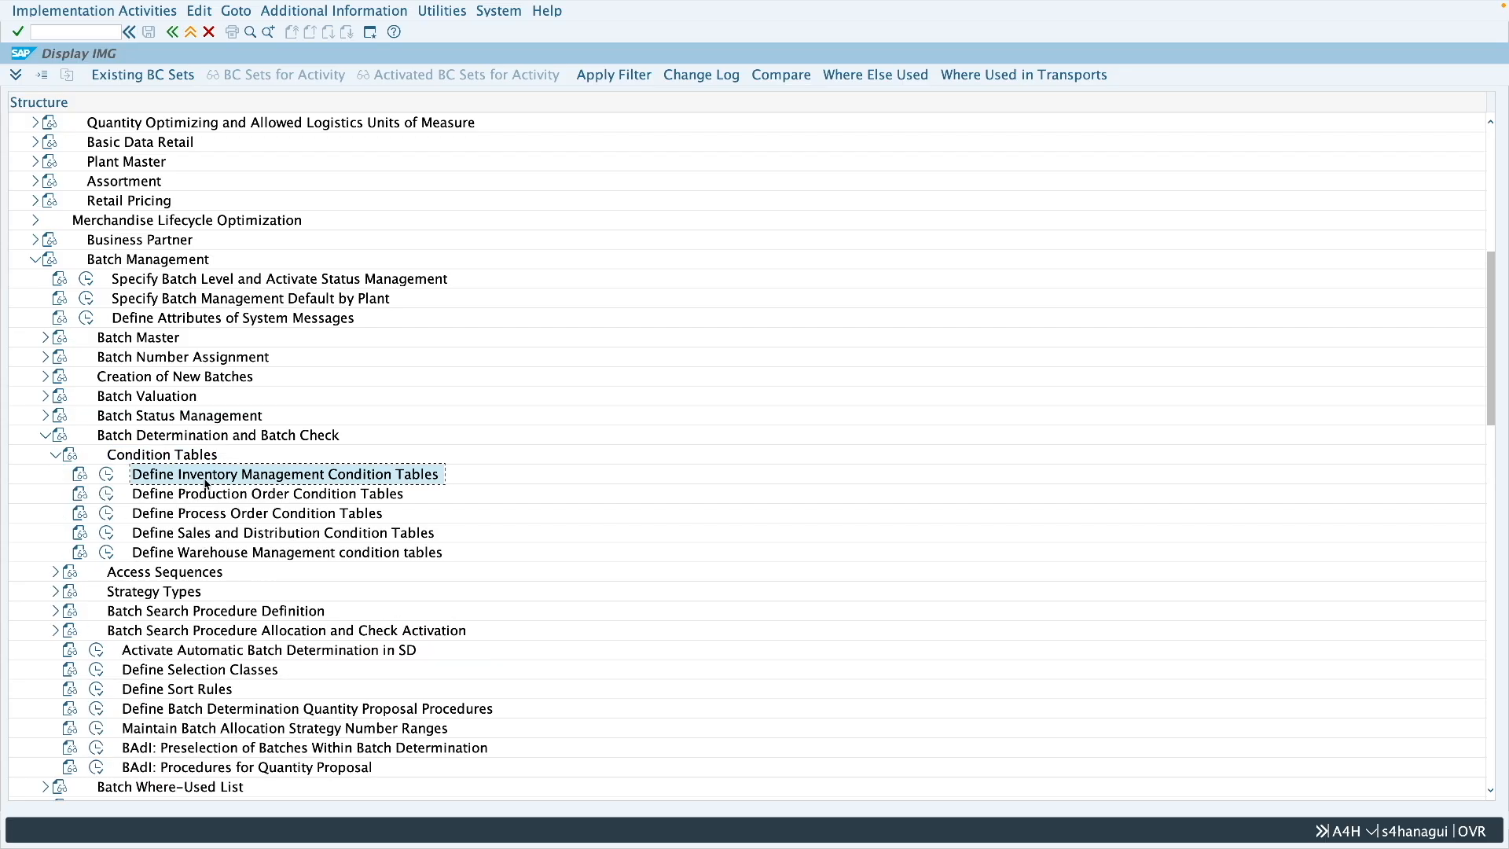
pyautogui.click(210, 495)
pyautogui.click(212, 517)
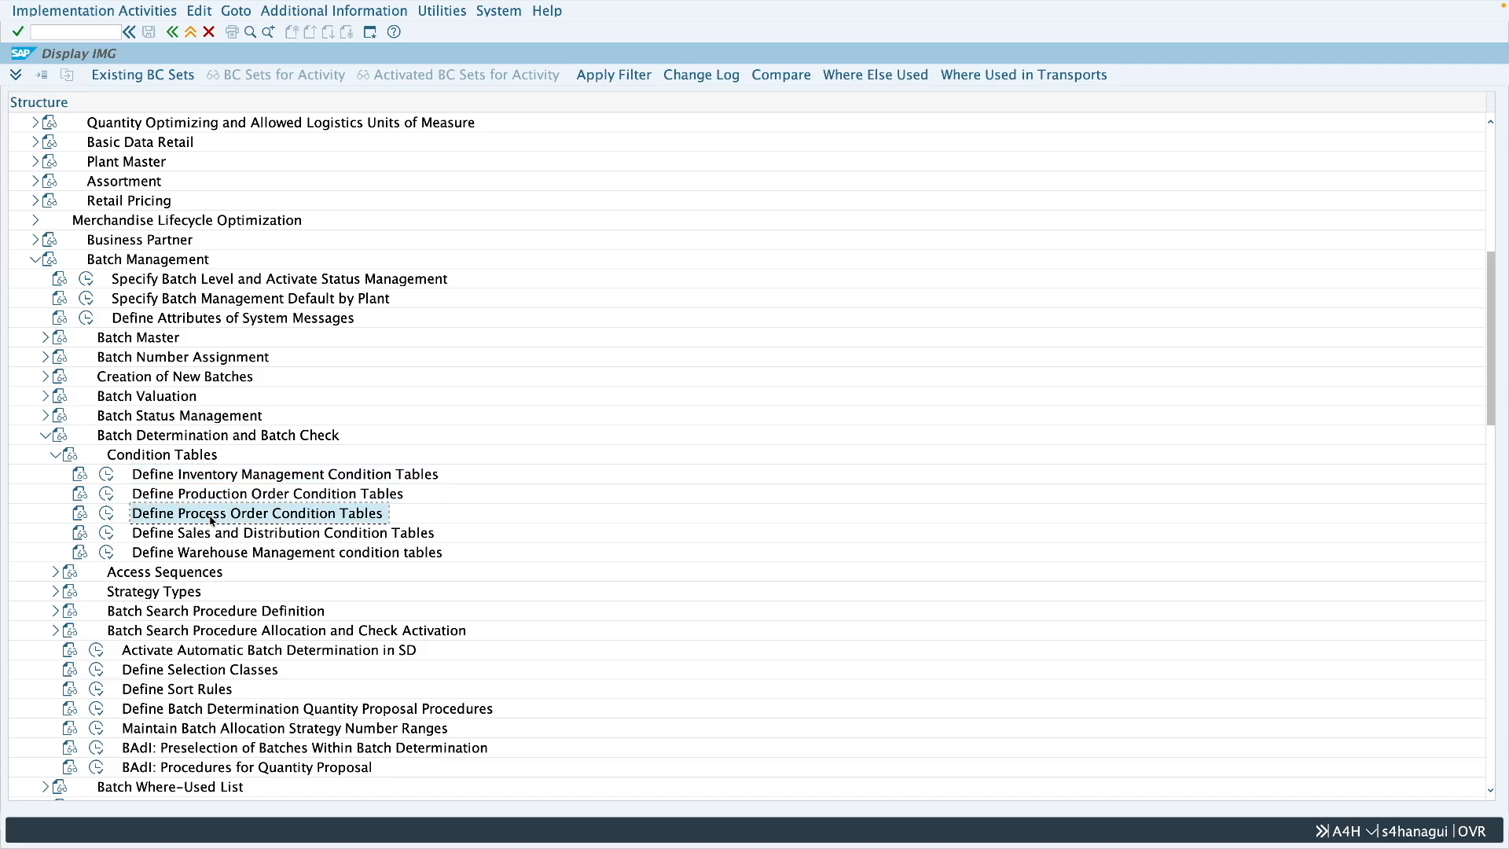
pyautogui.click(215, 535)
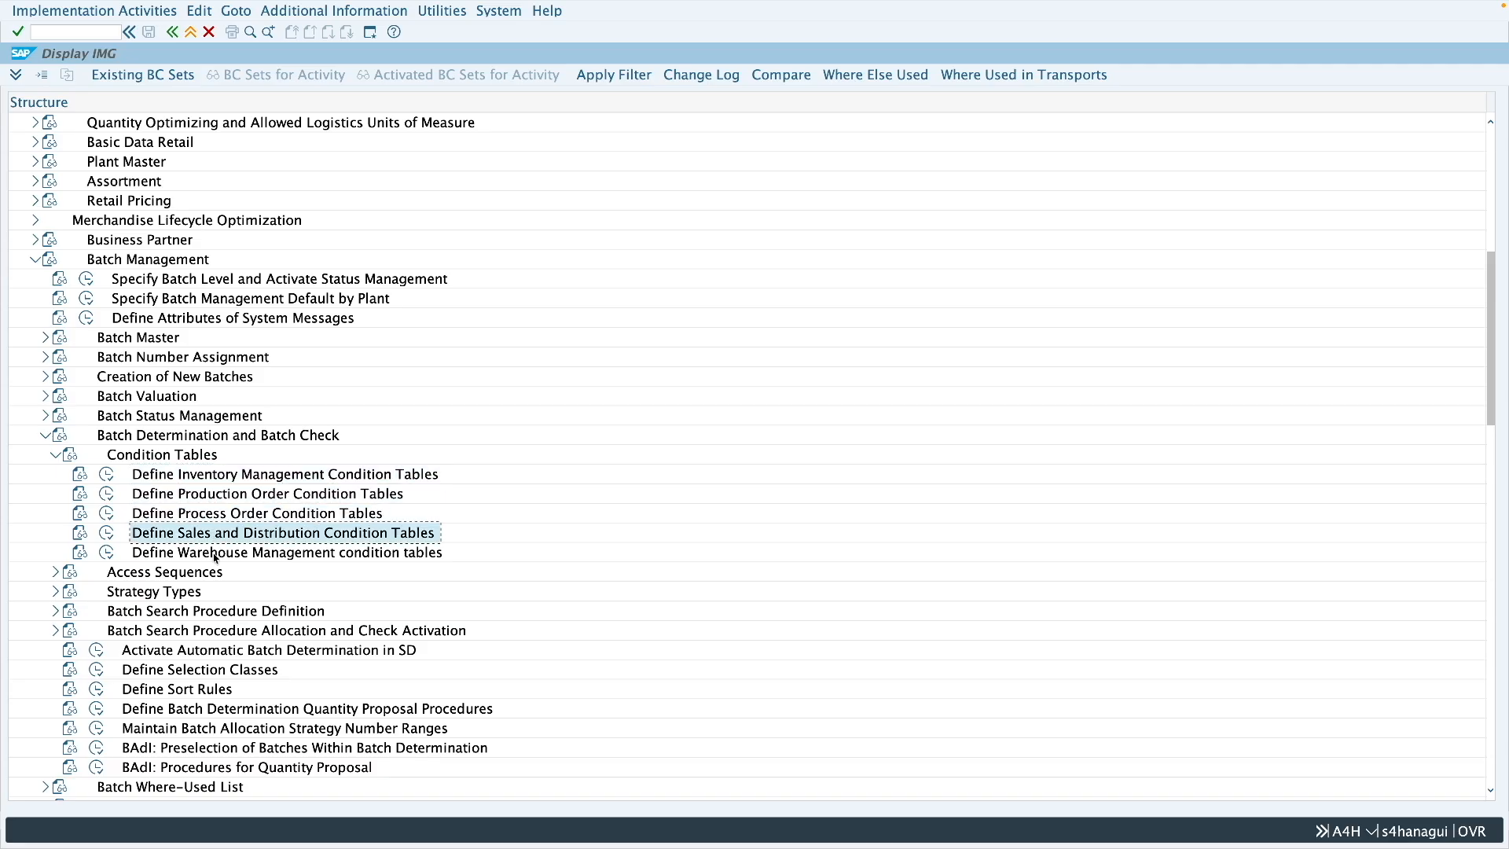
pyautogui.click(215, 554)
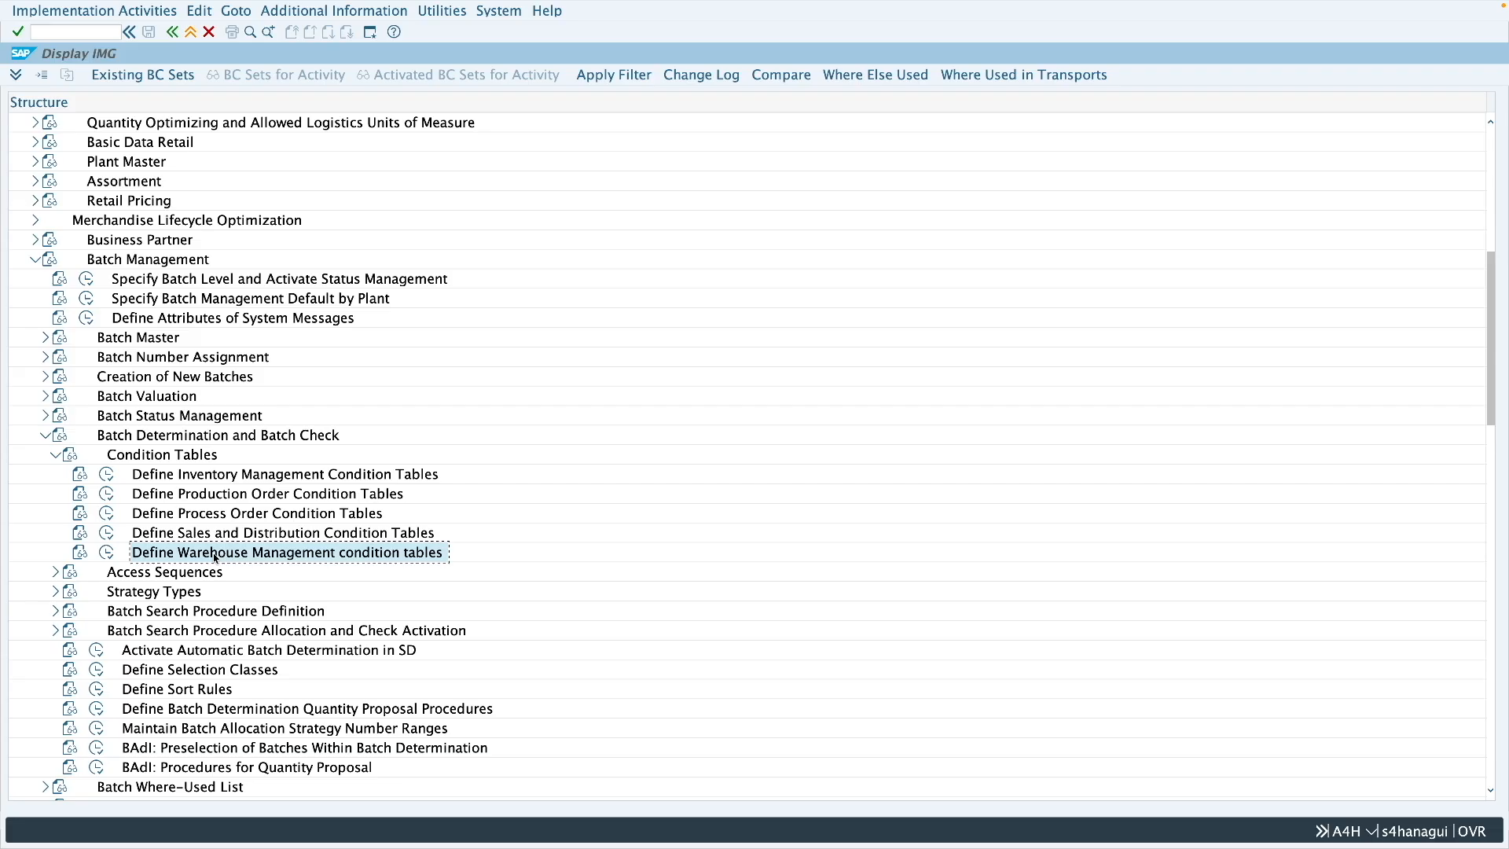
pyautogui.click(236, 477)
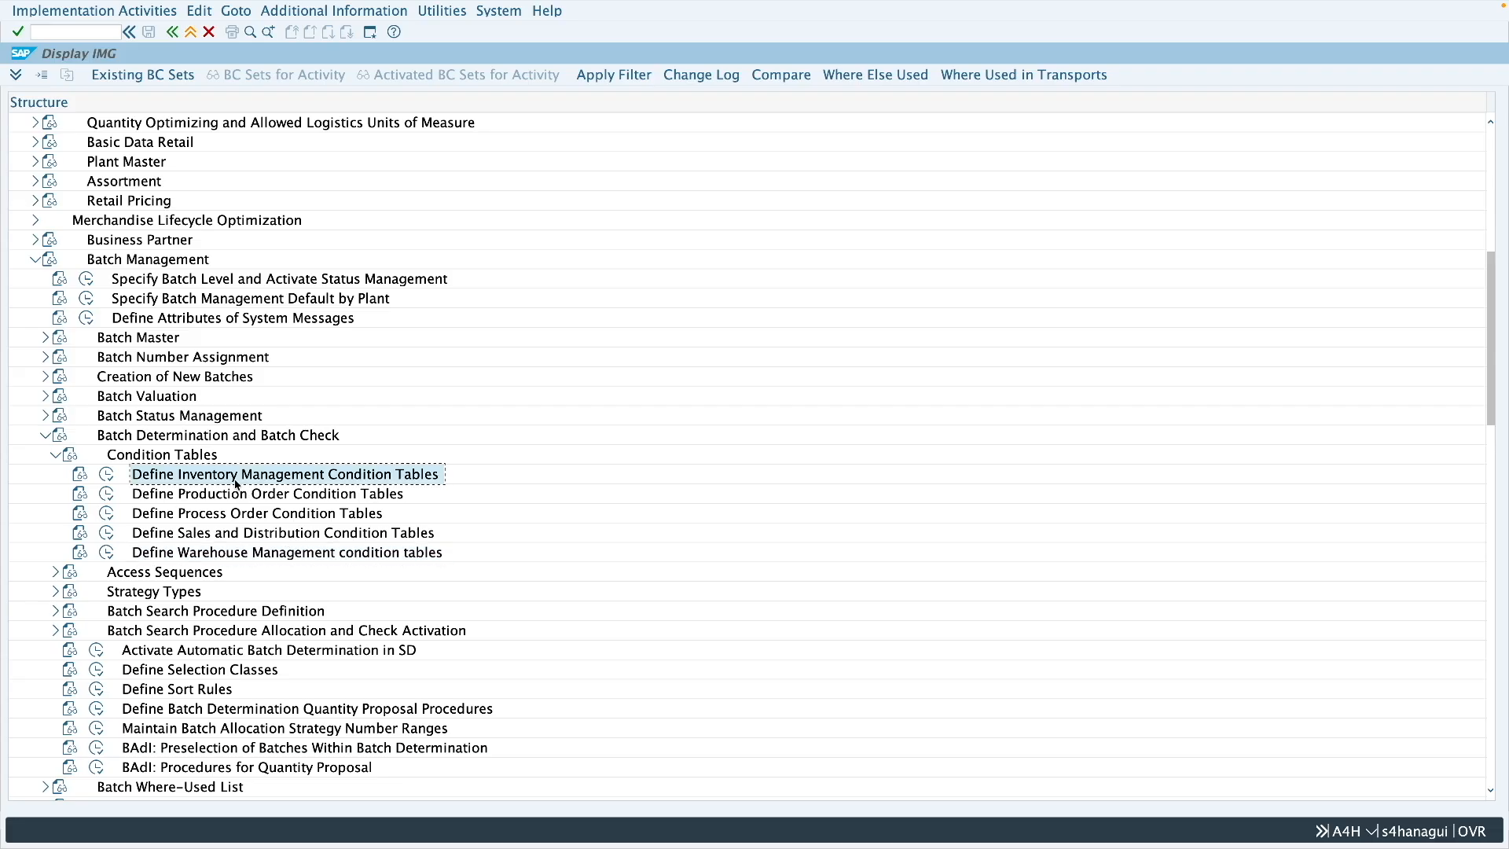
# - Display inventory management condition table 020 (Movement Type) for batch determination
pyautogui.click(108, 474)
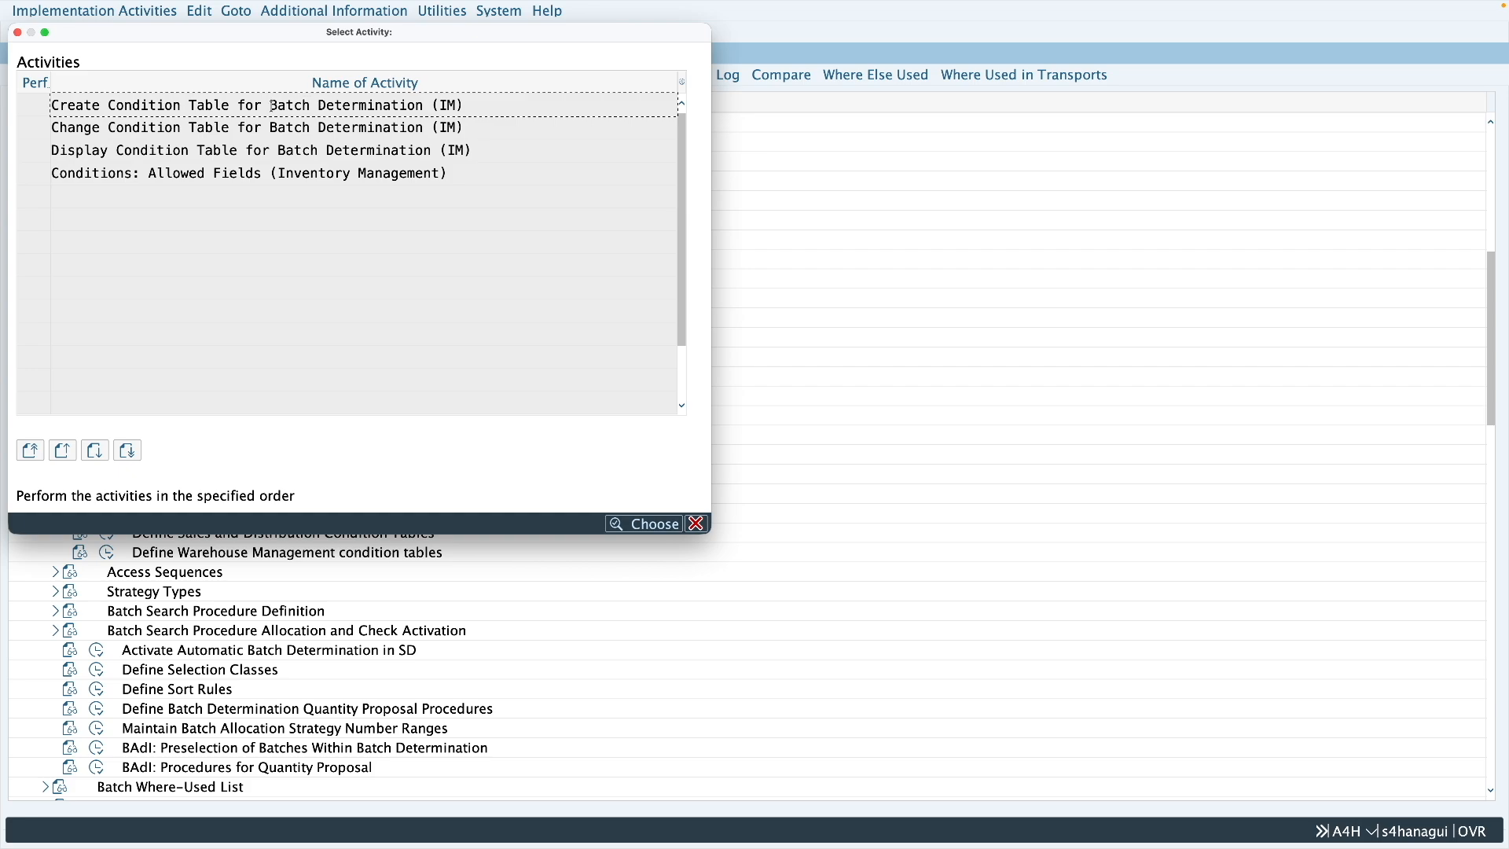
pyautogui.doubleClick(246, 153)
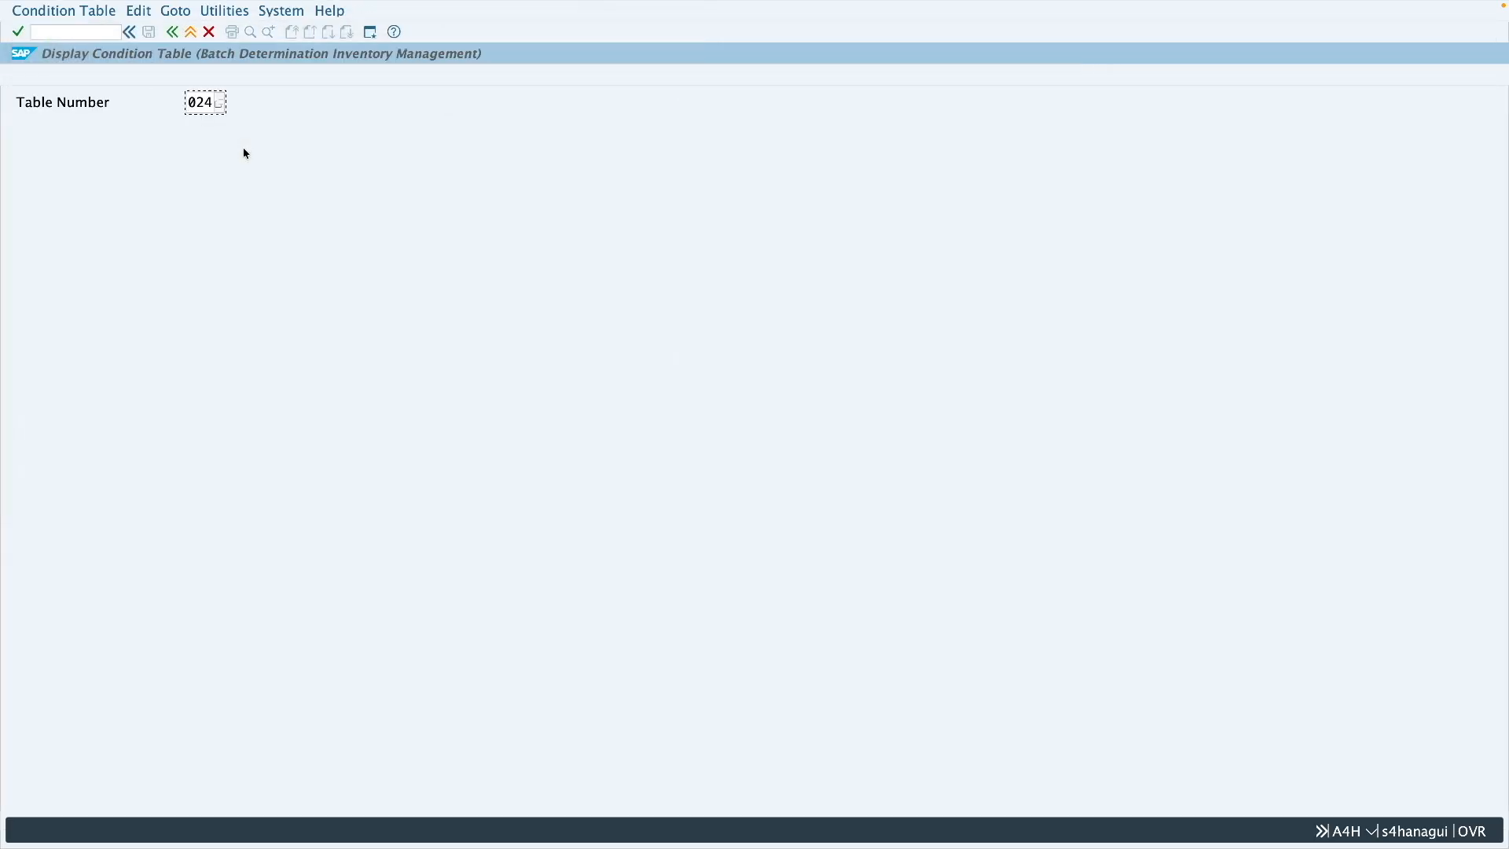
pyautogui.click(224, 109)
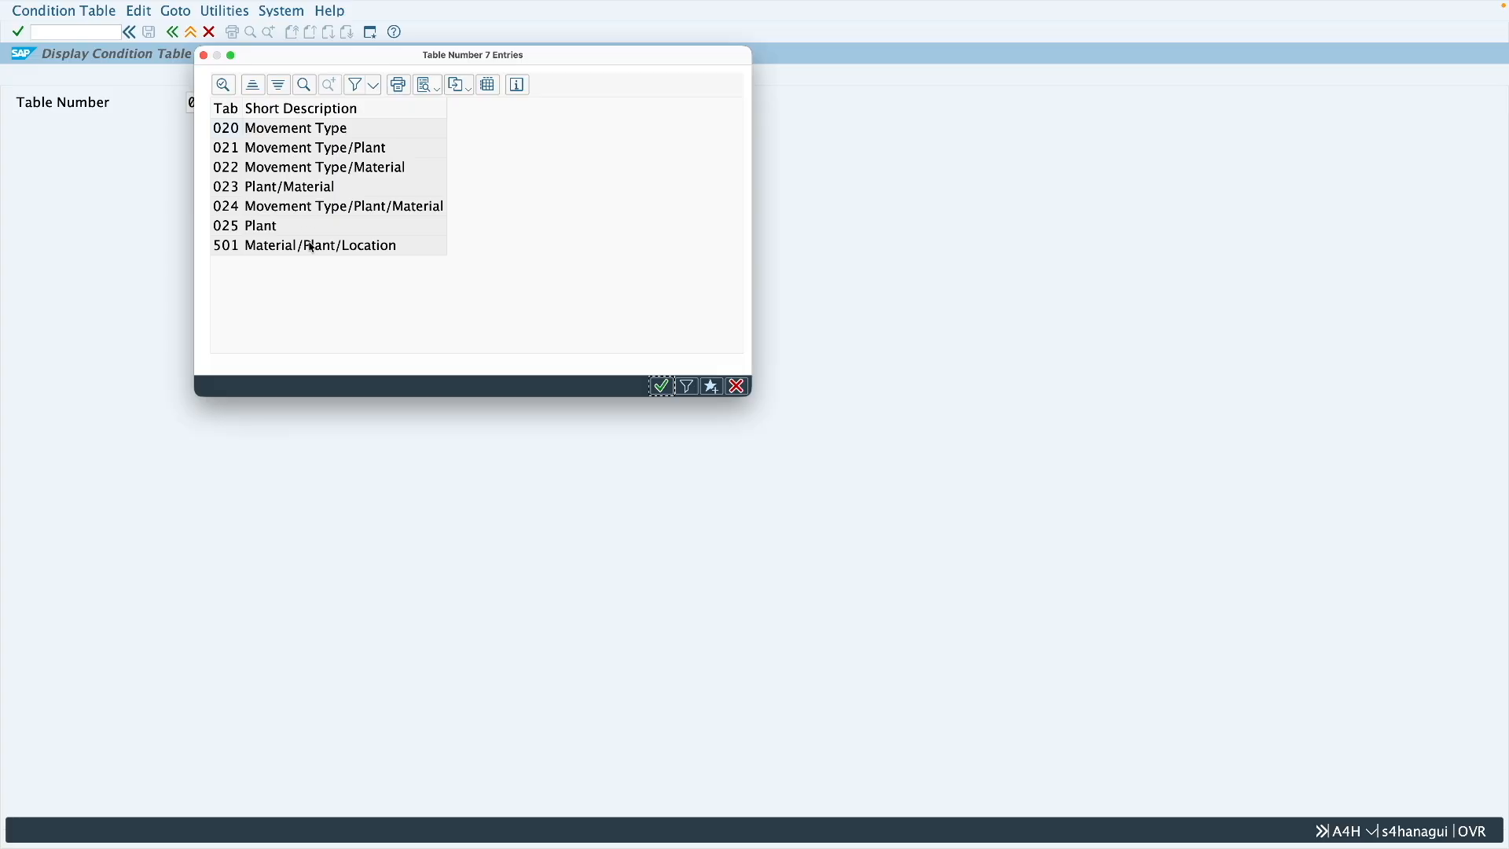
pyautogui.click(283, 207)
pyautogui.click(253, 131)
pyautogui.doubleClick(274, 135)
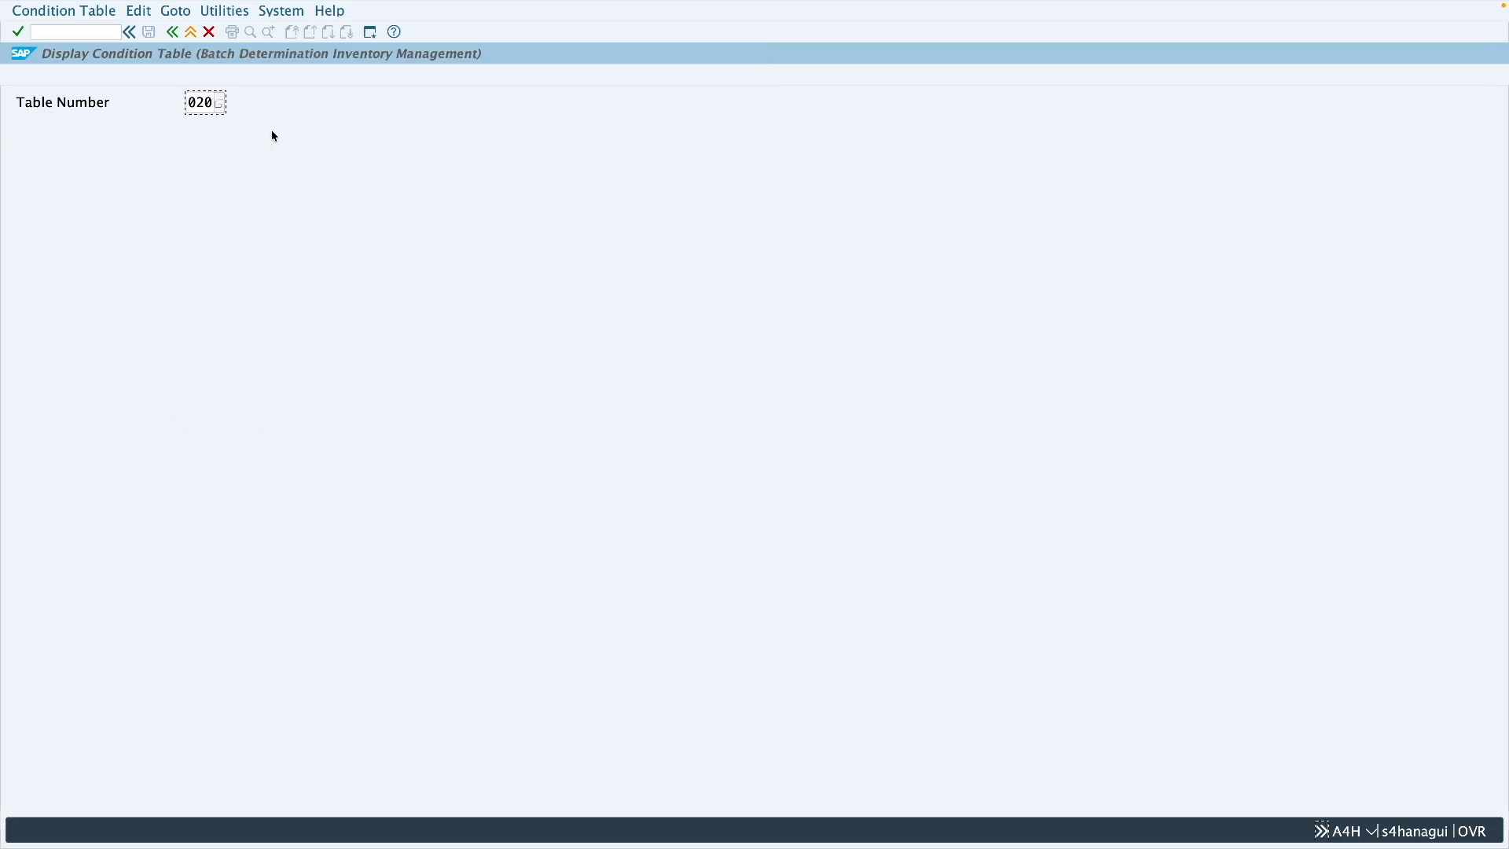
pyautogui.press('Return')
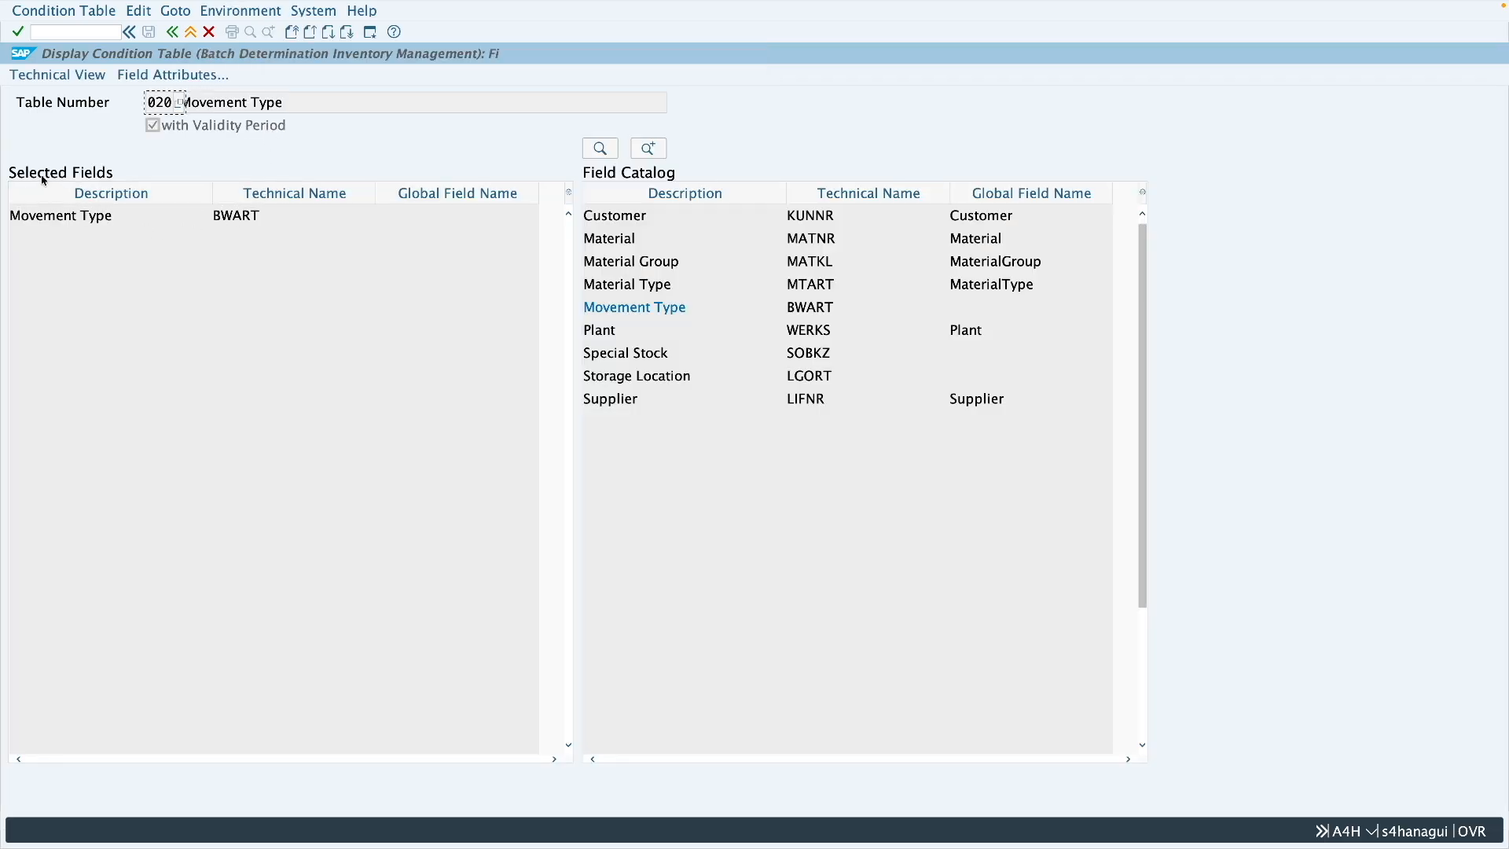
# - Examine the selected field and its technical name in condition table 020, and return to the table number selection
pyautogui.doubleClick(264, 217)
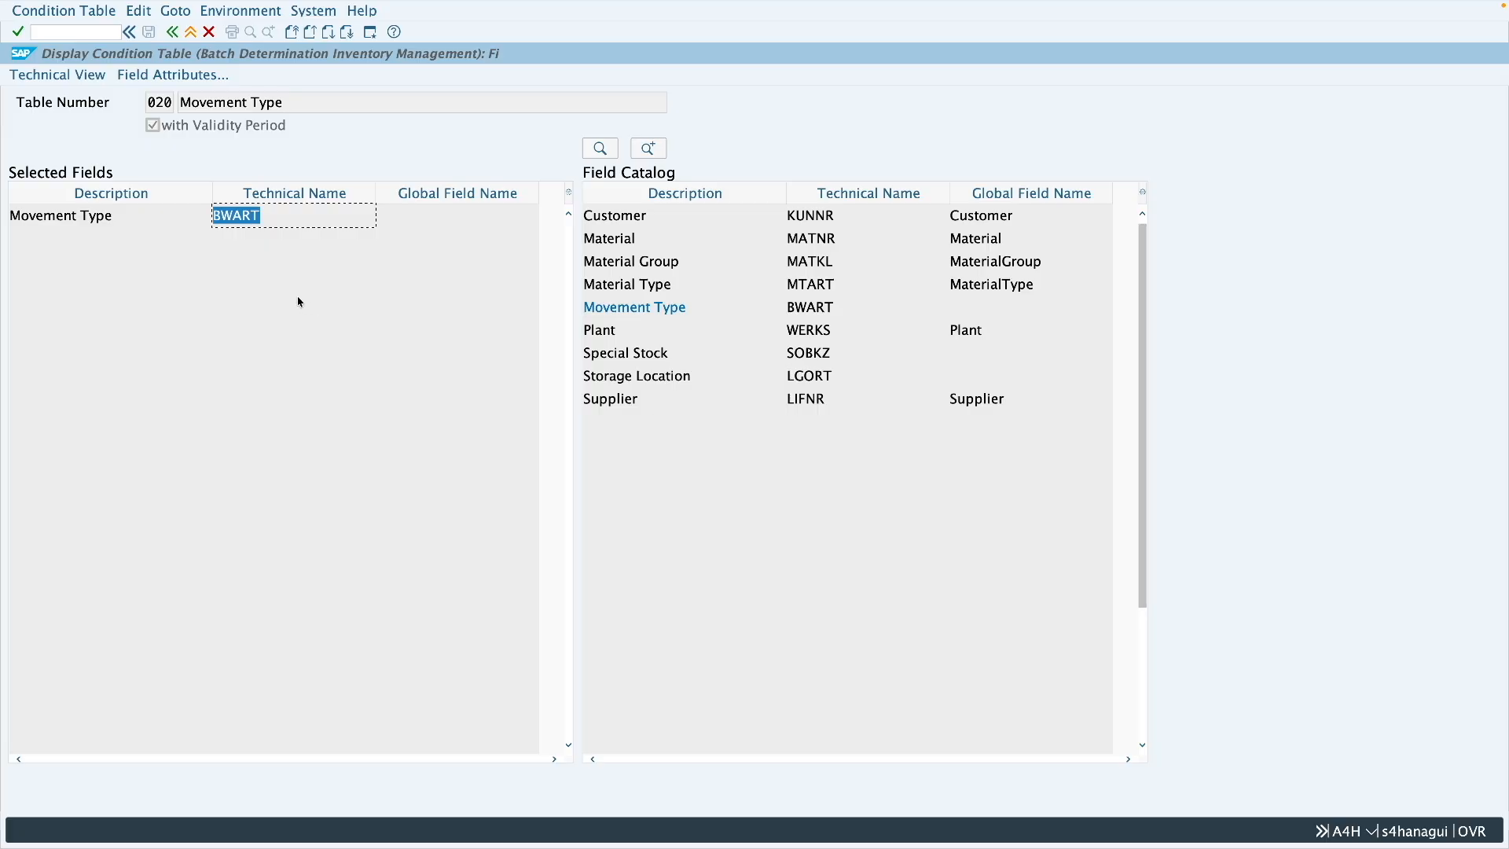
pyautogui.click(91, 219)
pyautogui.click(171, 32)
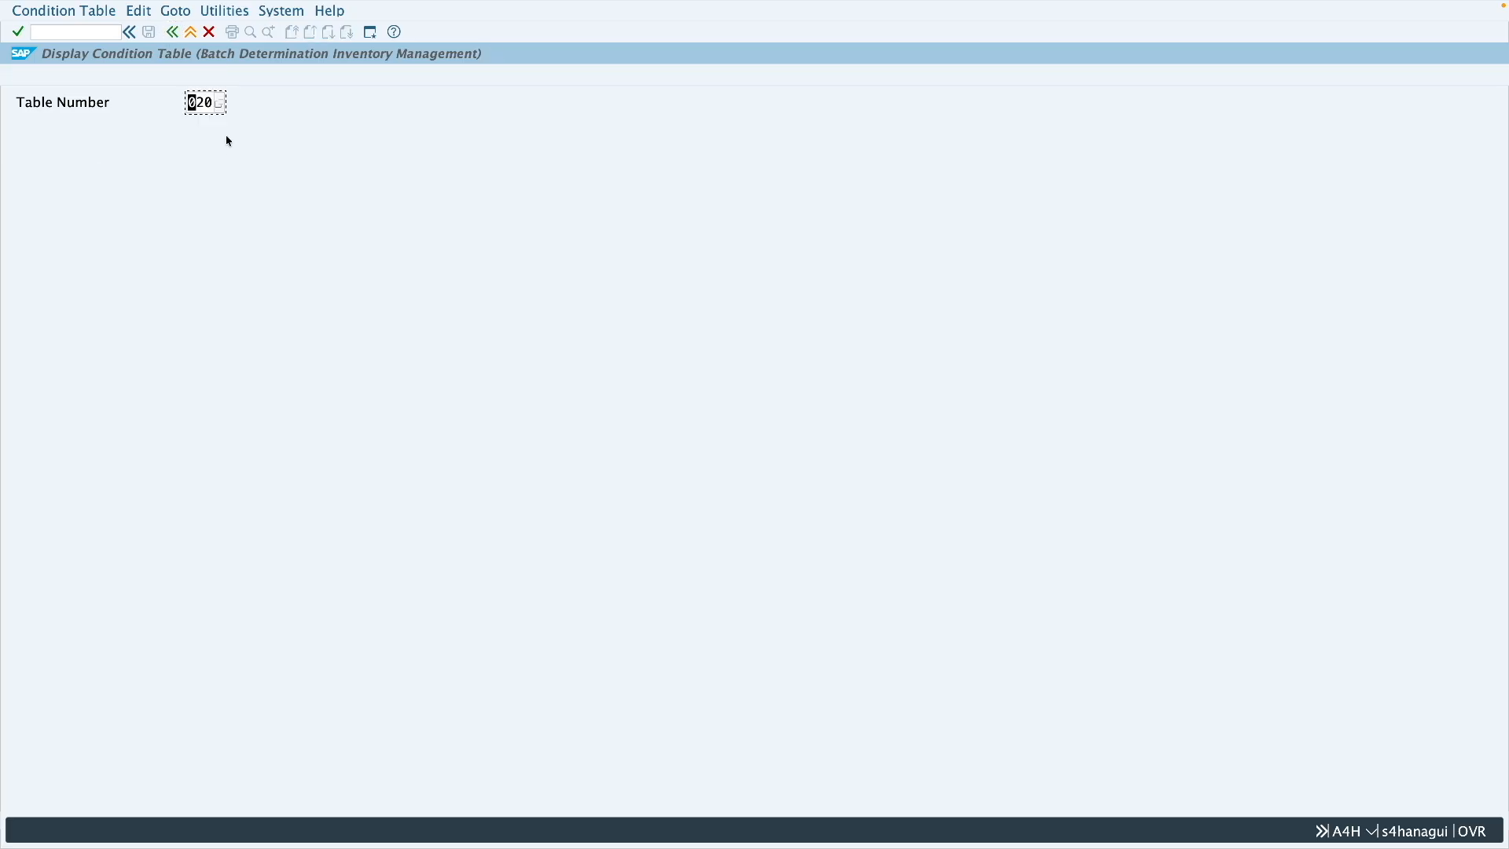
# - Display condition table 024 (Movement Type/Plant/Material) for inventory management batch determination
pyautogui.click(220, 103)
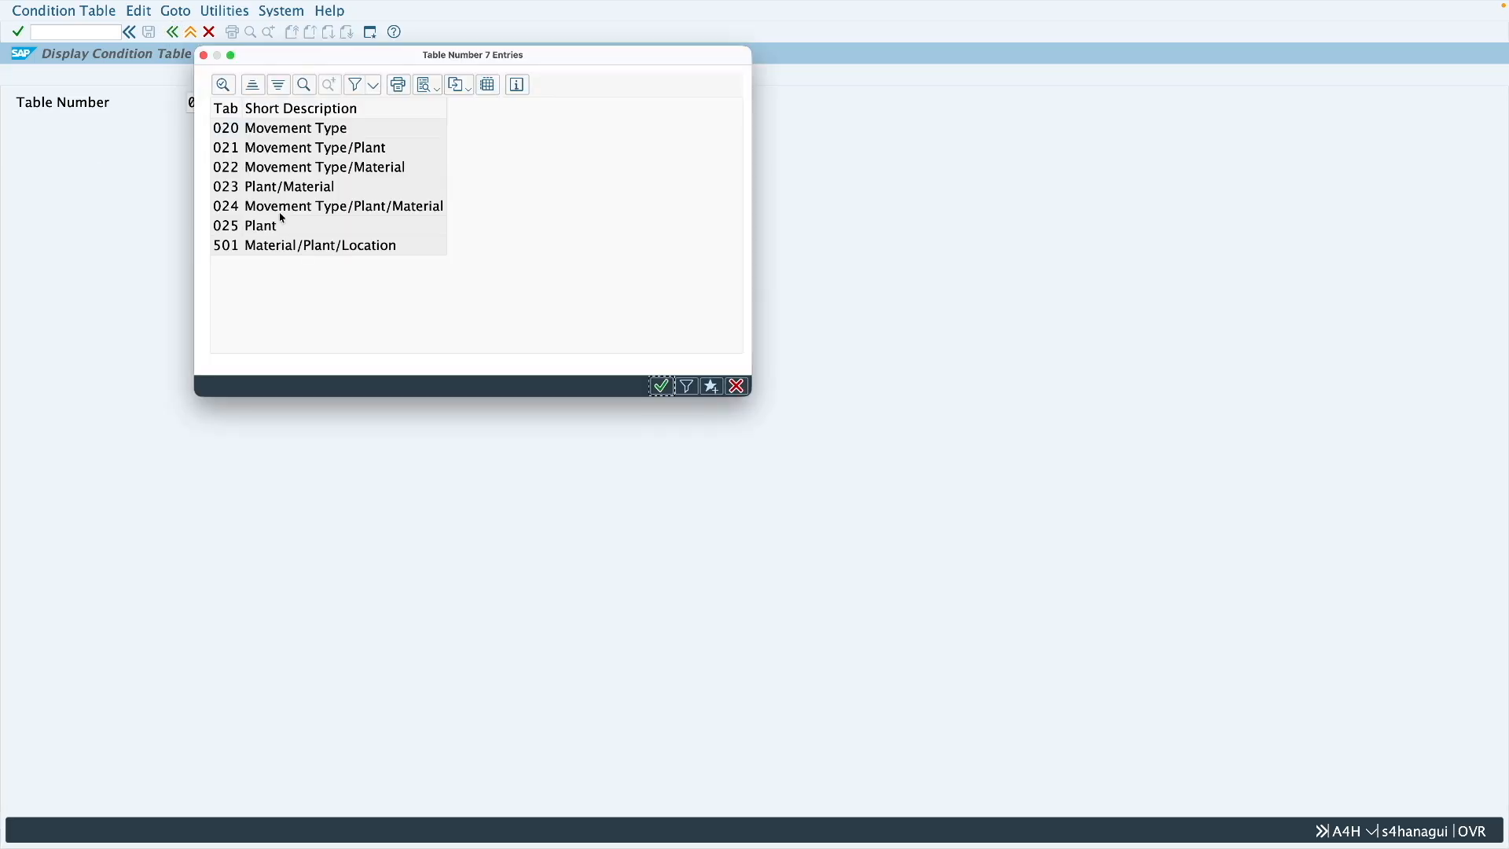
pyautogui.click(278, 213)
pyautogui.doubleClick(278, 213)
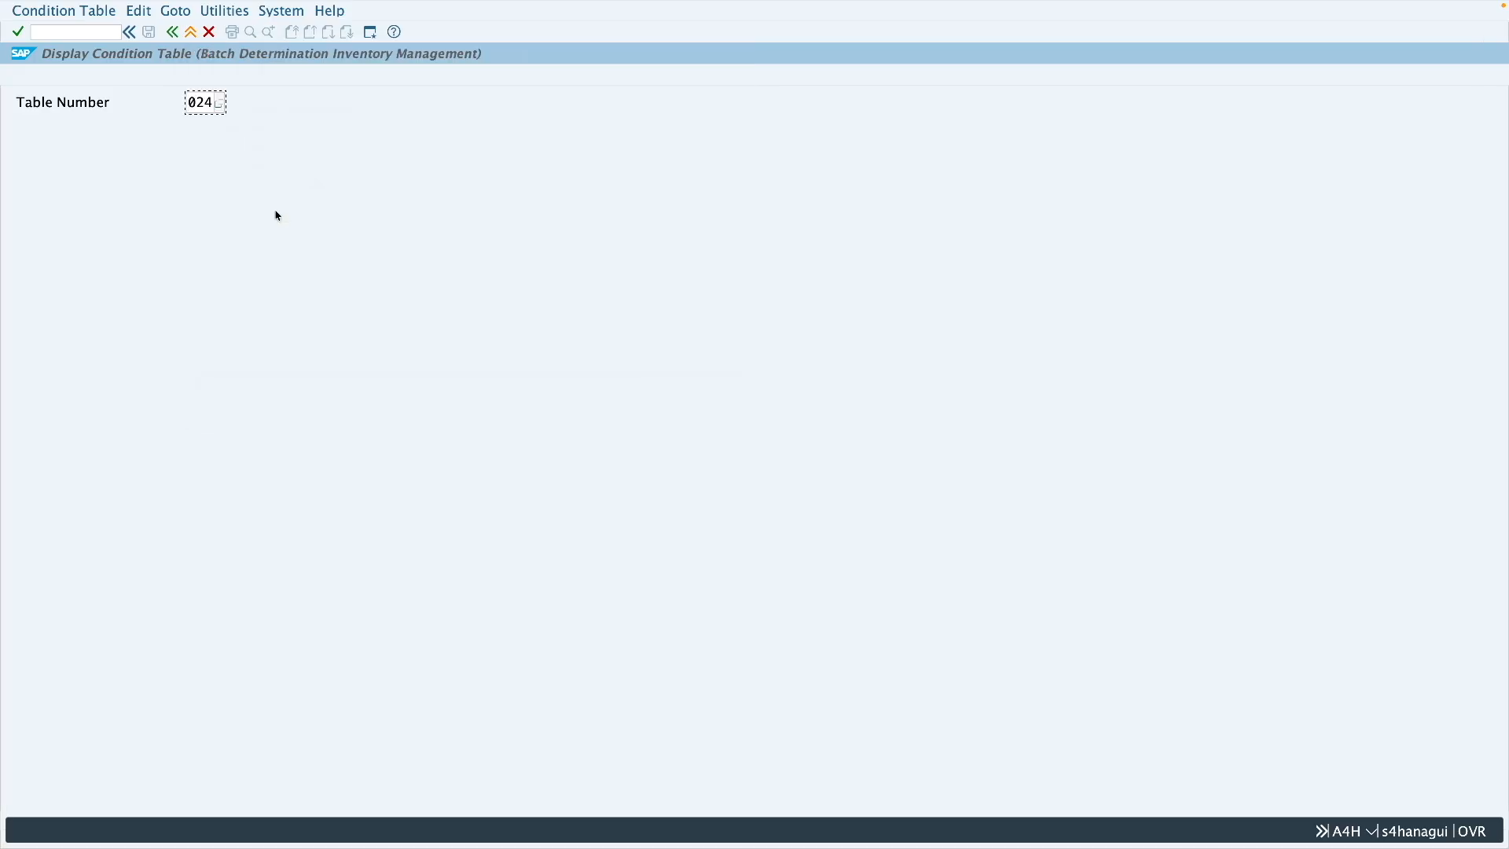
pyautogui.press('Return')
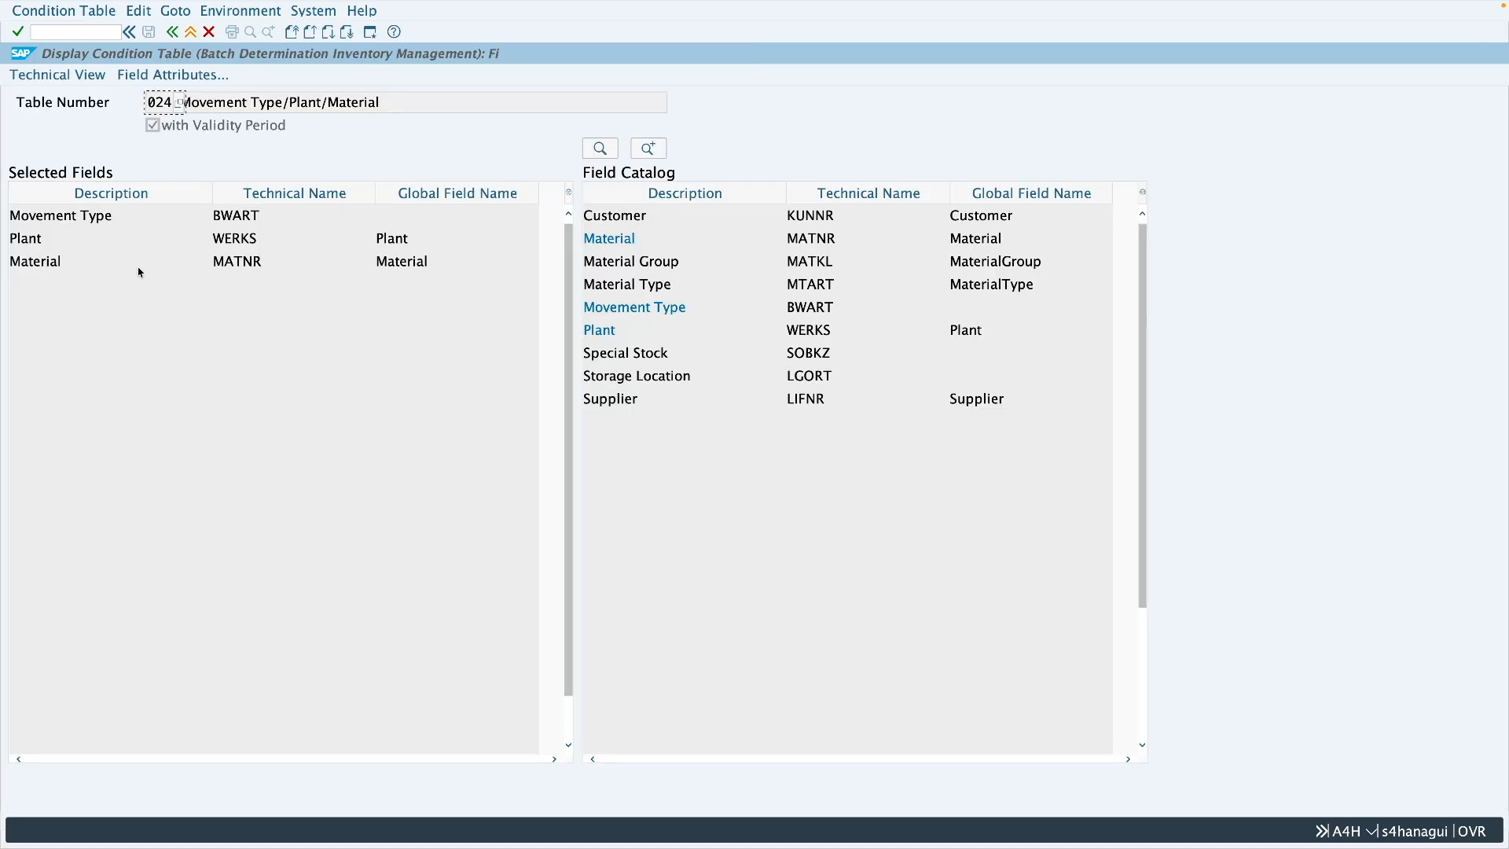
# - Examine the selected fields and description of condition table 024, and return to the Implementation Guide
pyautogui.click(125, 220)
pyautogui.click(116, 243)
pyautogui.click(116, 265)
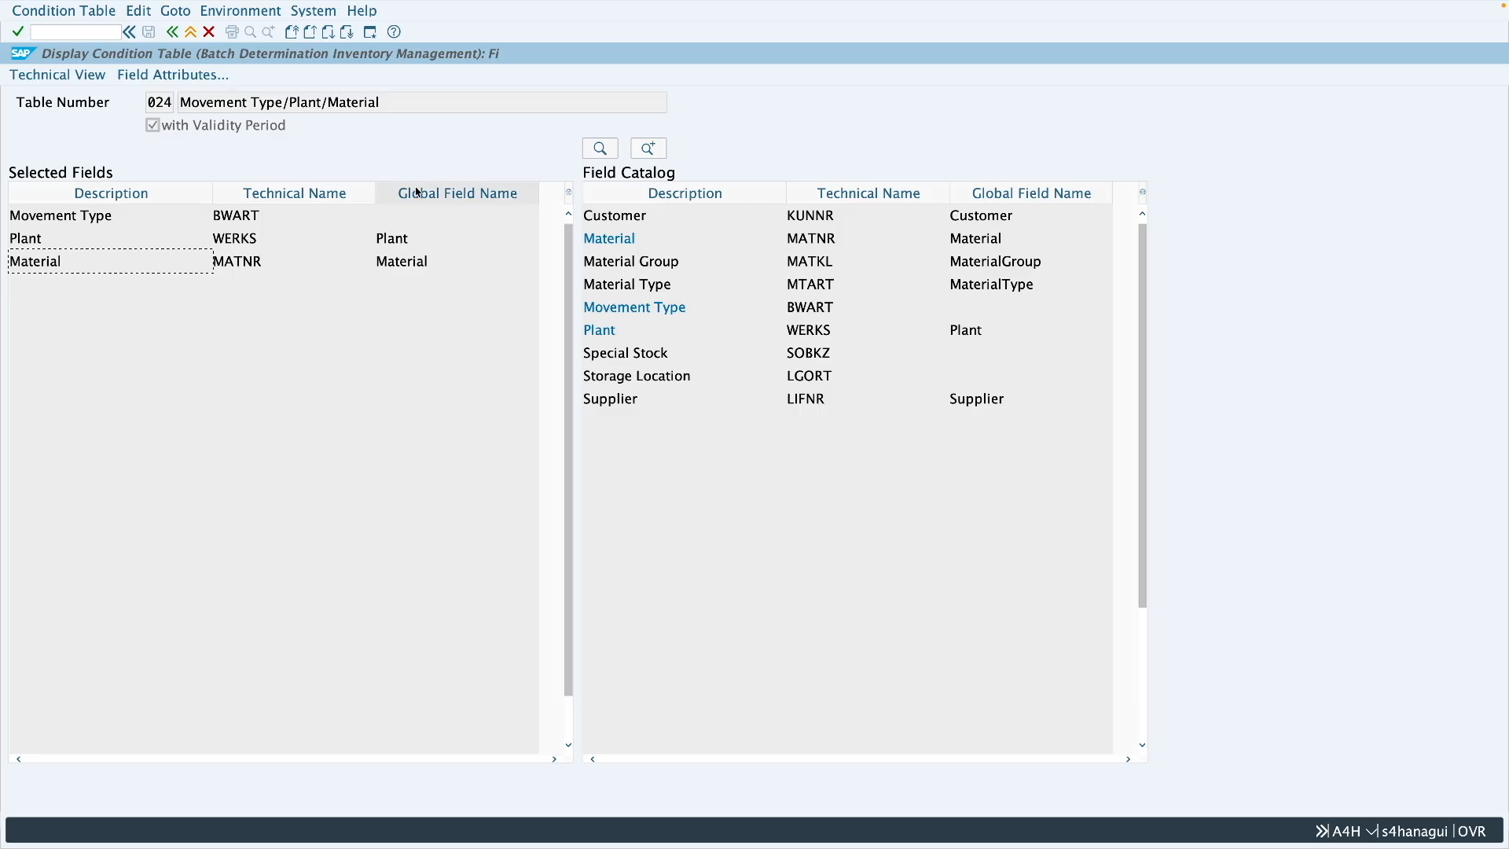
pyautogui.click(264, 109)
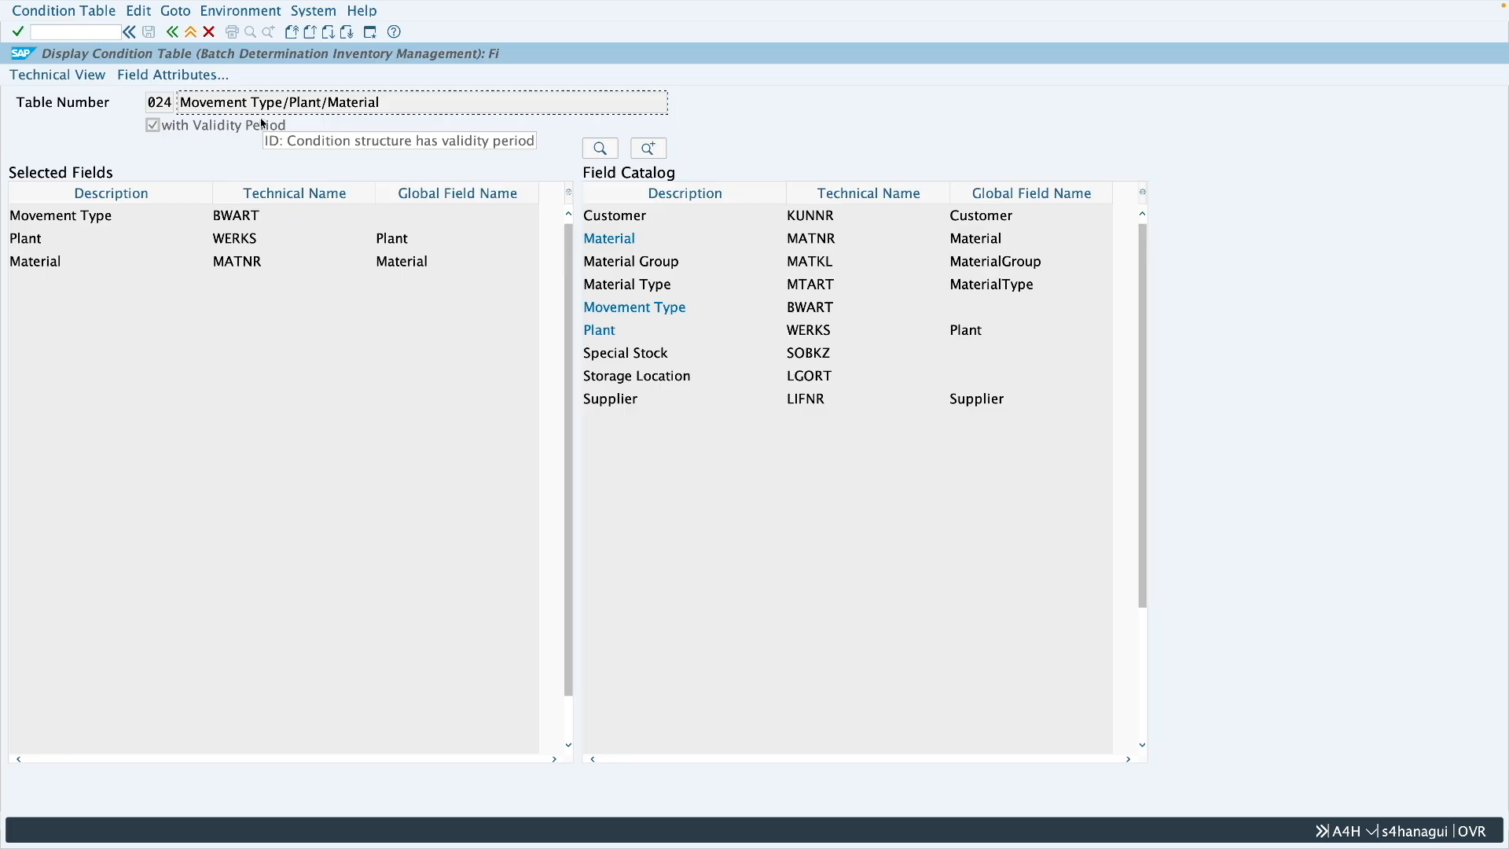
pyautogui.click(172, 32)
pyautogui.click(173, 33)
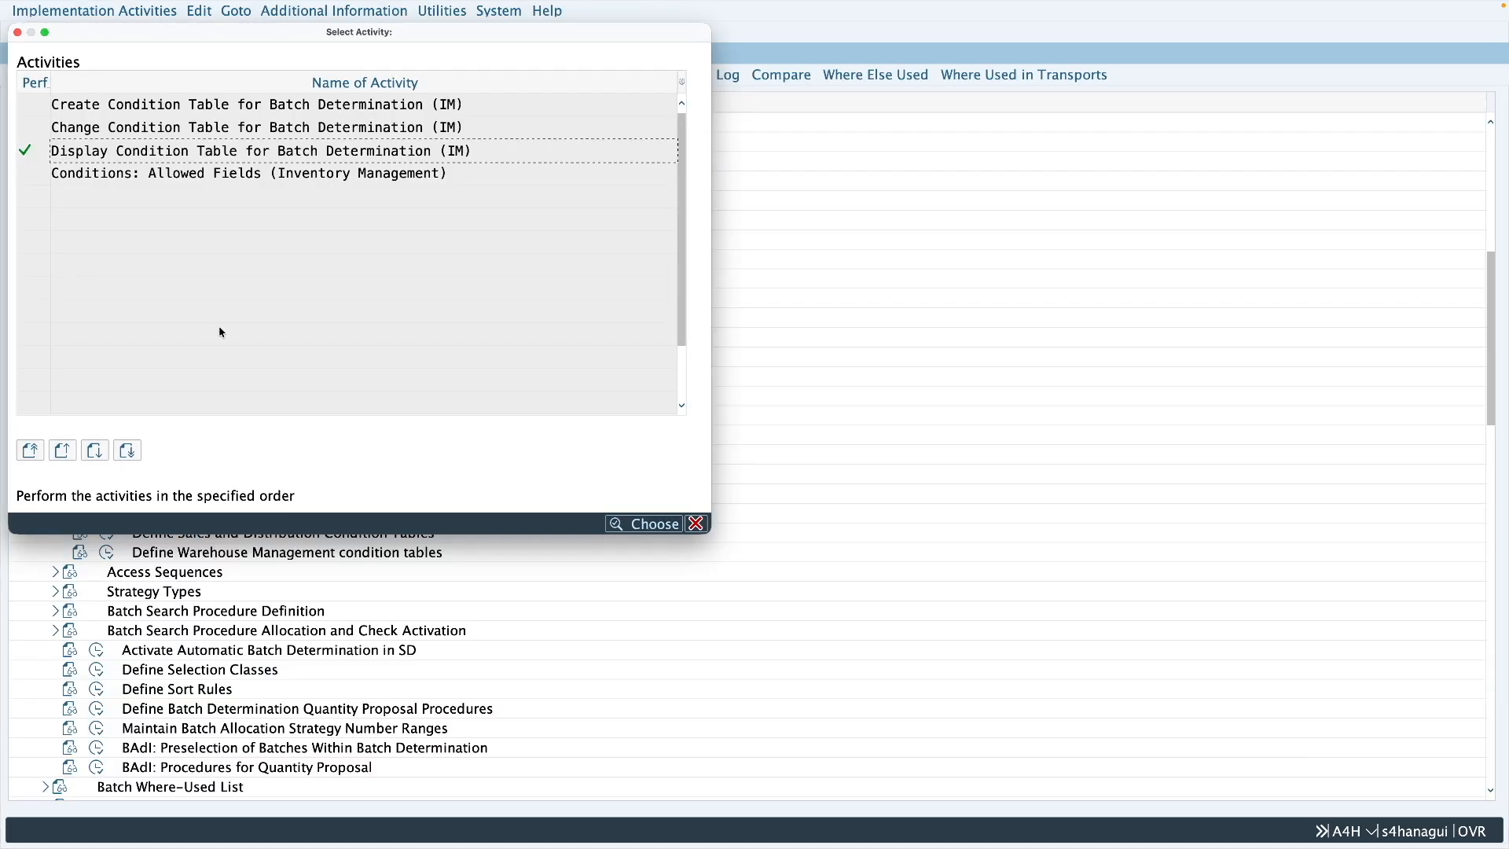
pyautogui.click(698, 524)
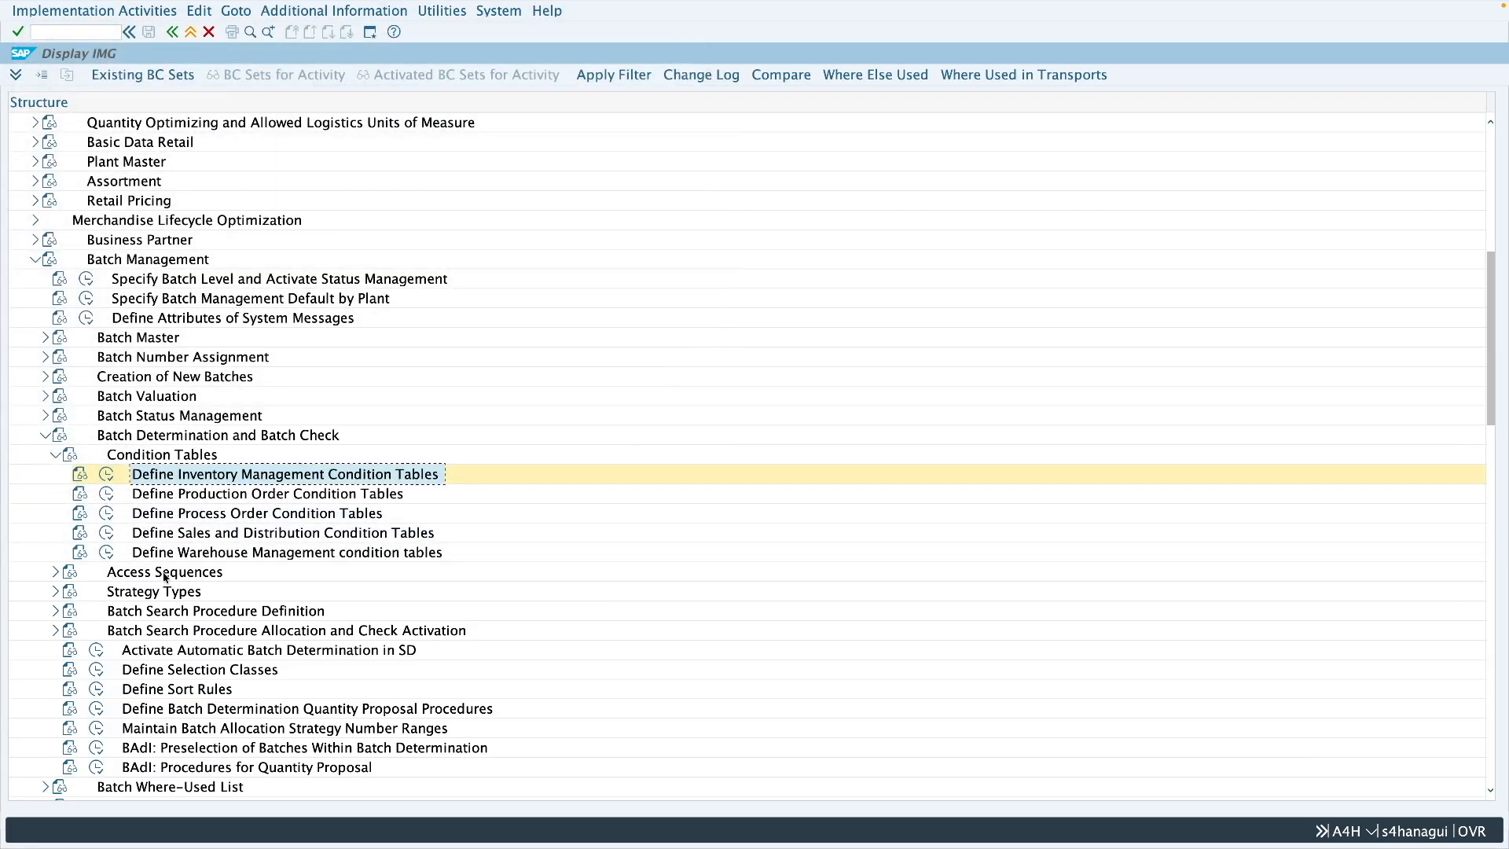
# - Expand Access Sequences and open the Define Inventory Management Access Sequences activity
pyautogui.click(52, 575)
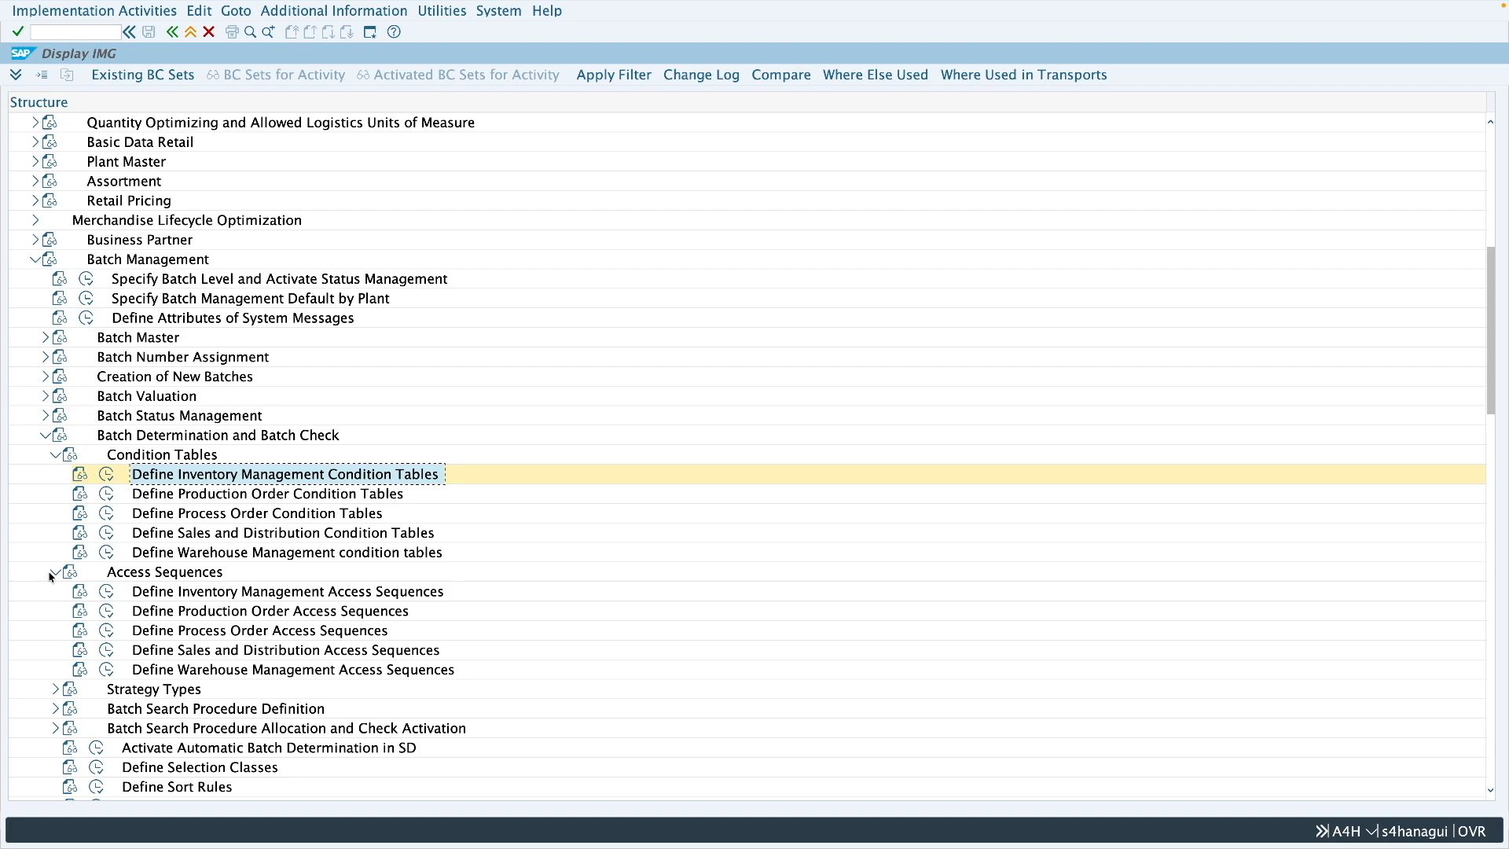
pyautogui.click(108, 596)
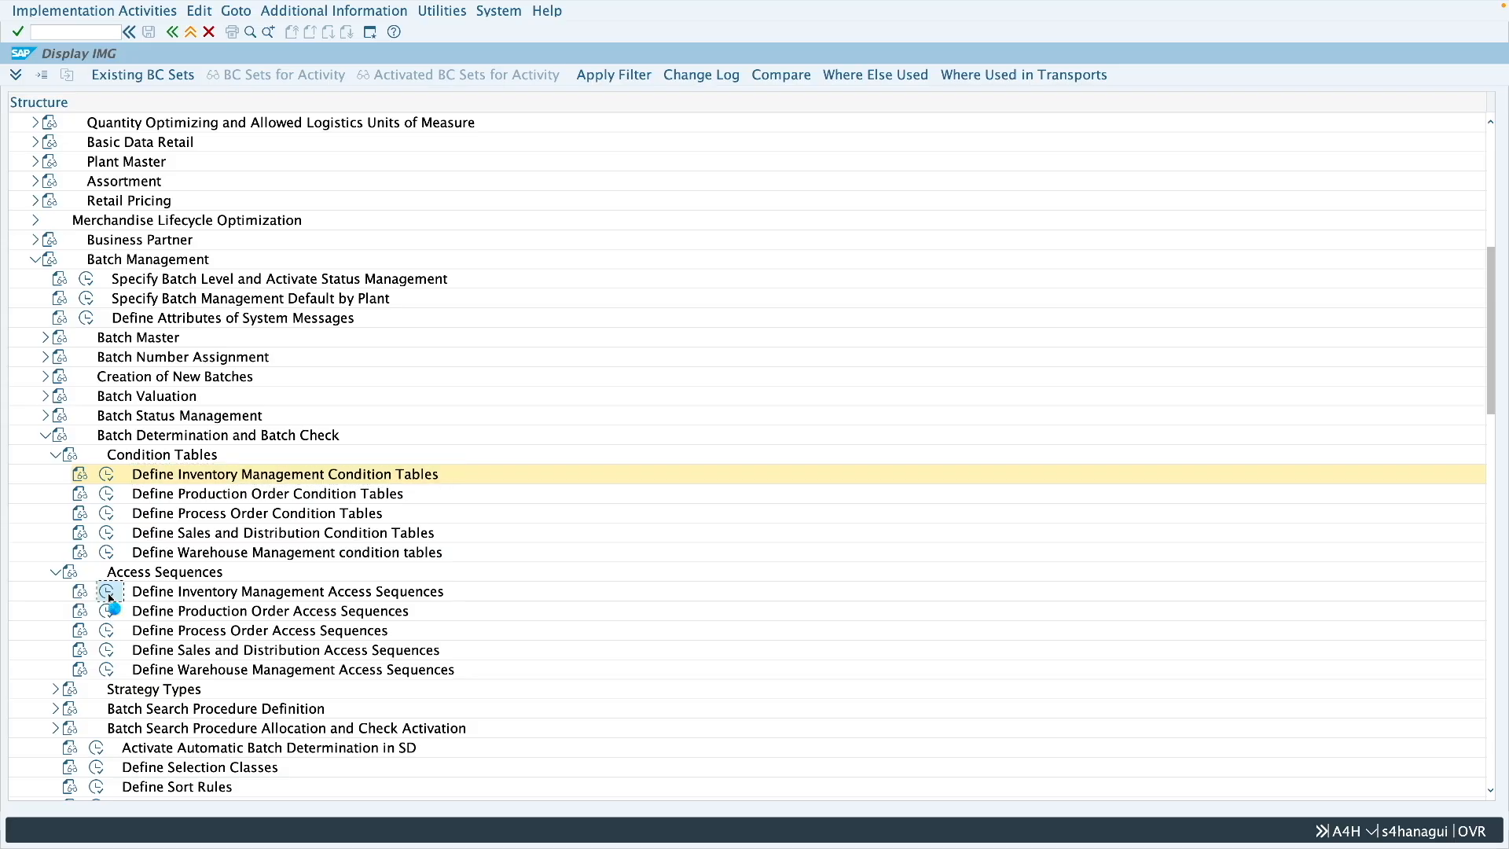
pyautogui.click(552, 433)
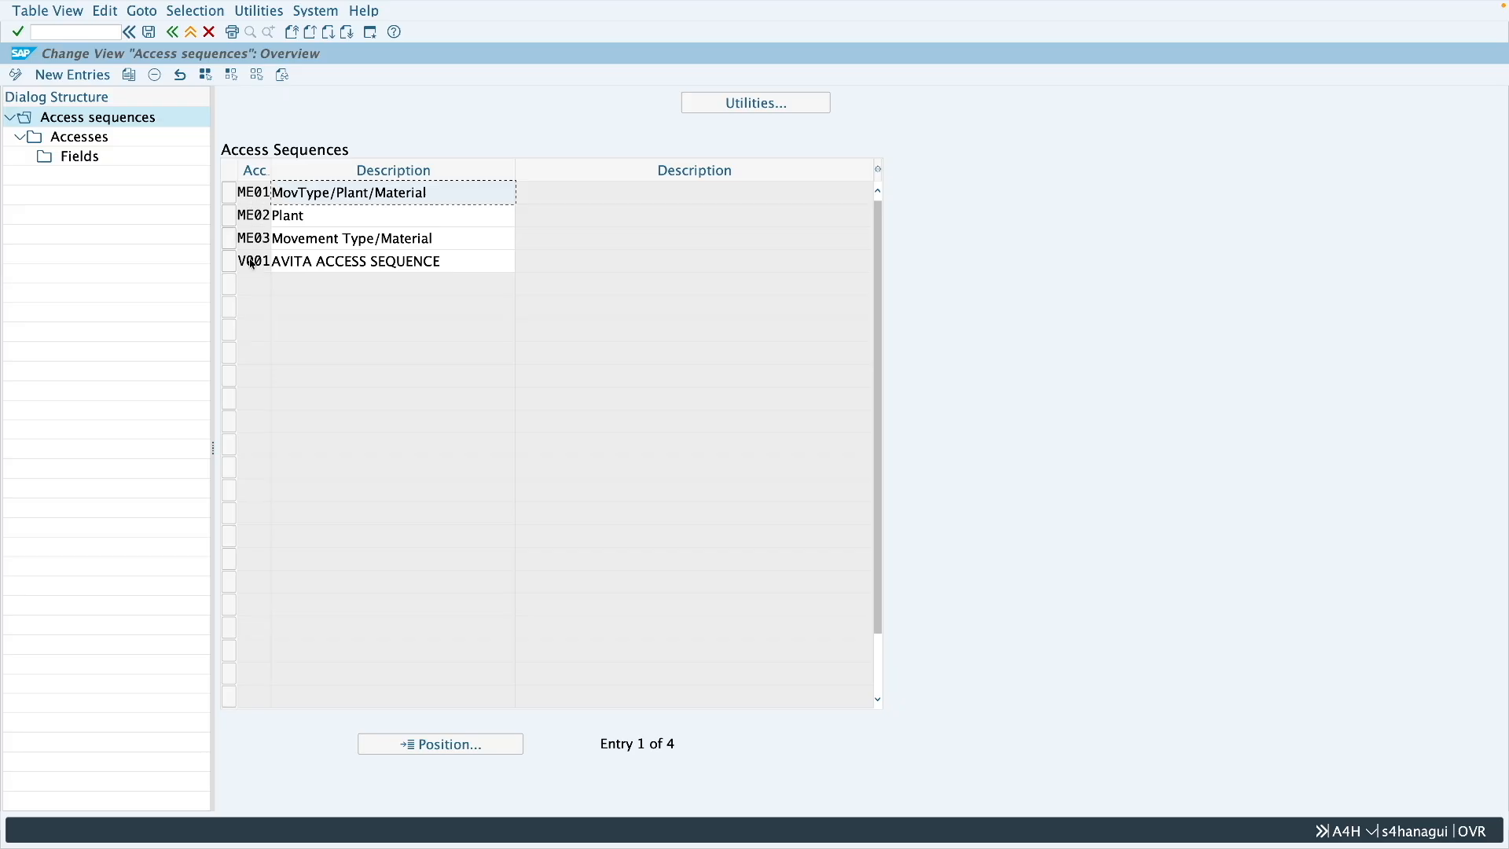
# - Display the accesses of access sequence ME01 (MovType/Plant/Material) and select access 10 with table 024
pyautogui.click(229, 196)
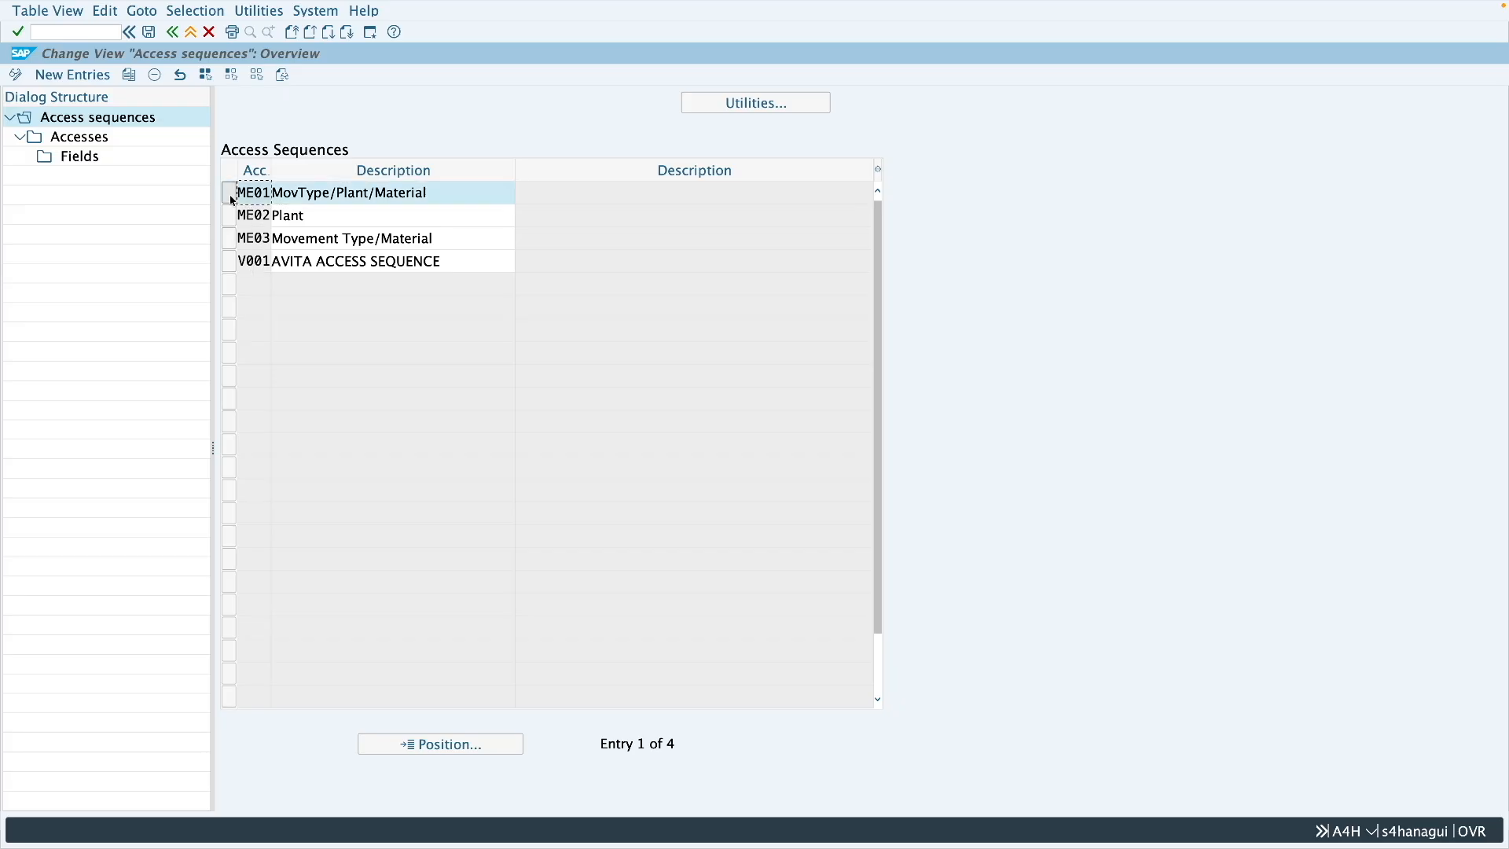
pyautogui.click(79, 140)
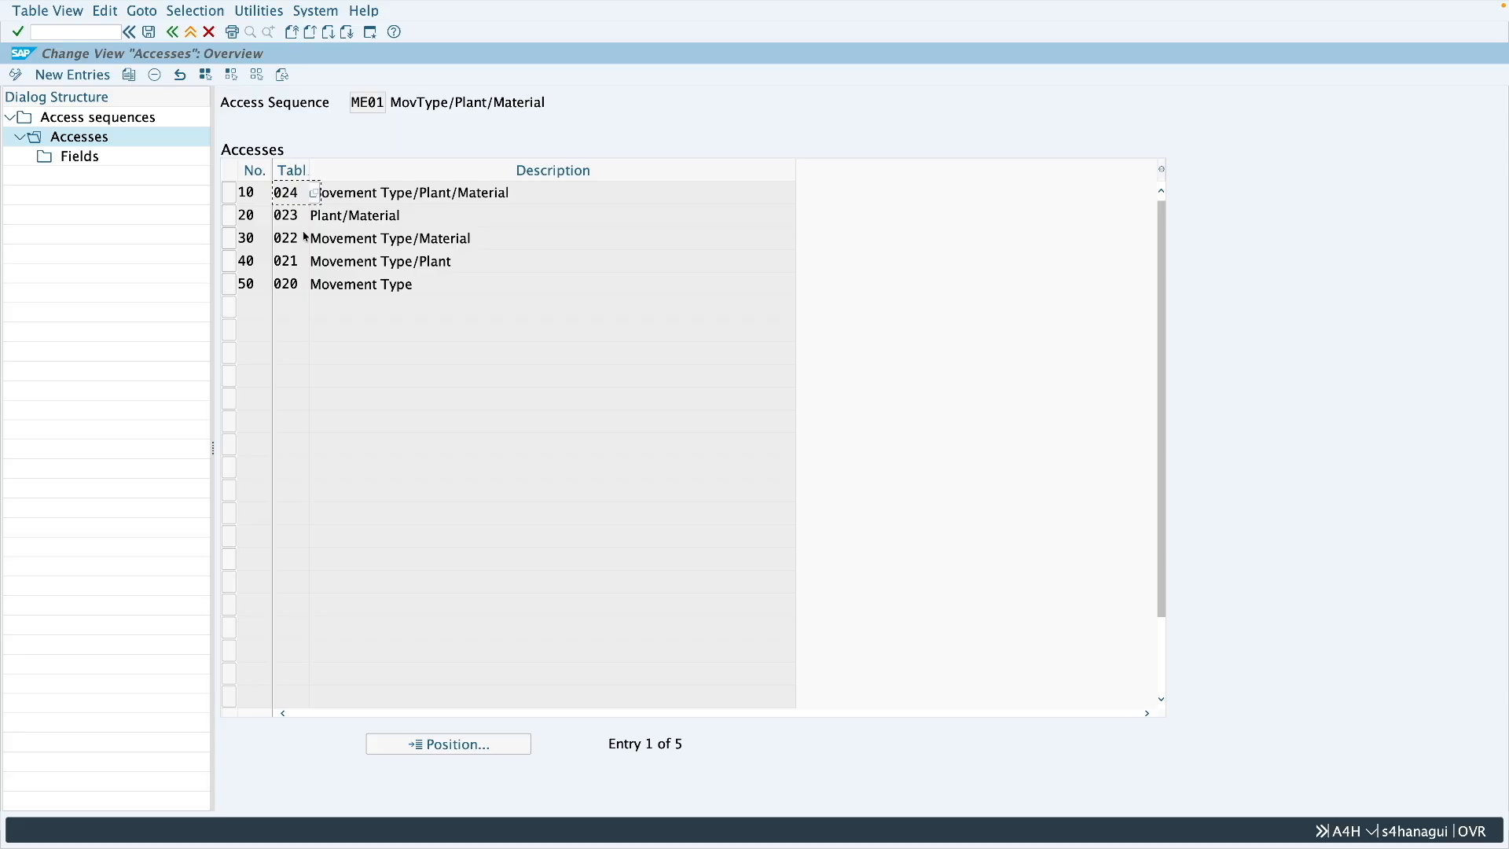
pyautogui.click(382, 103)
pyautogui.click(230, 196)
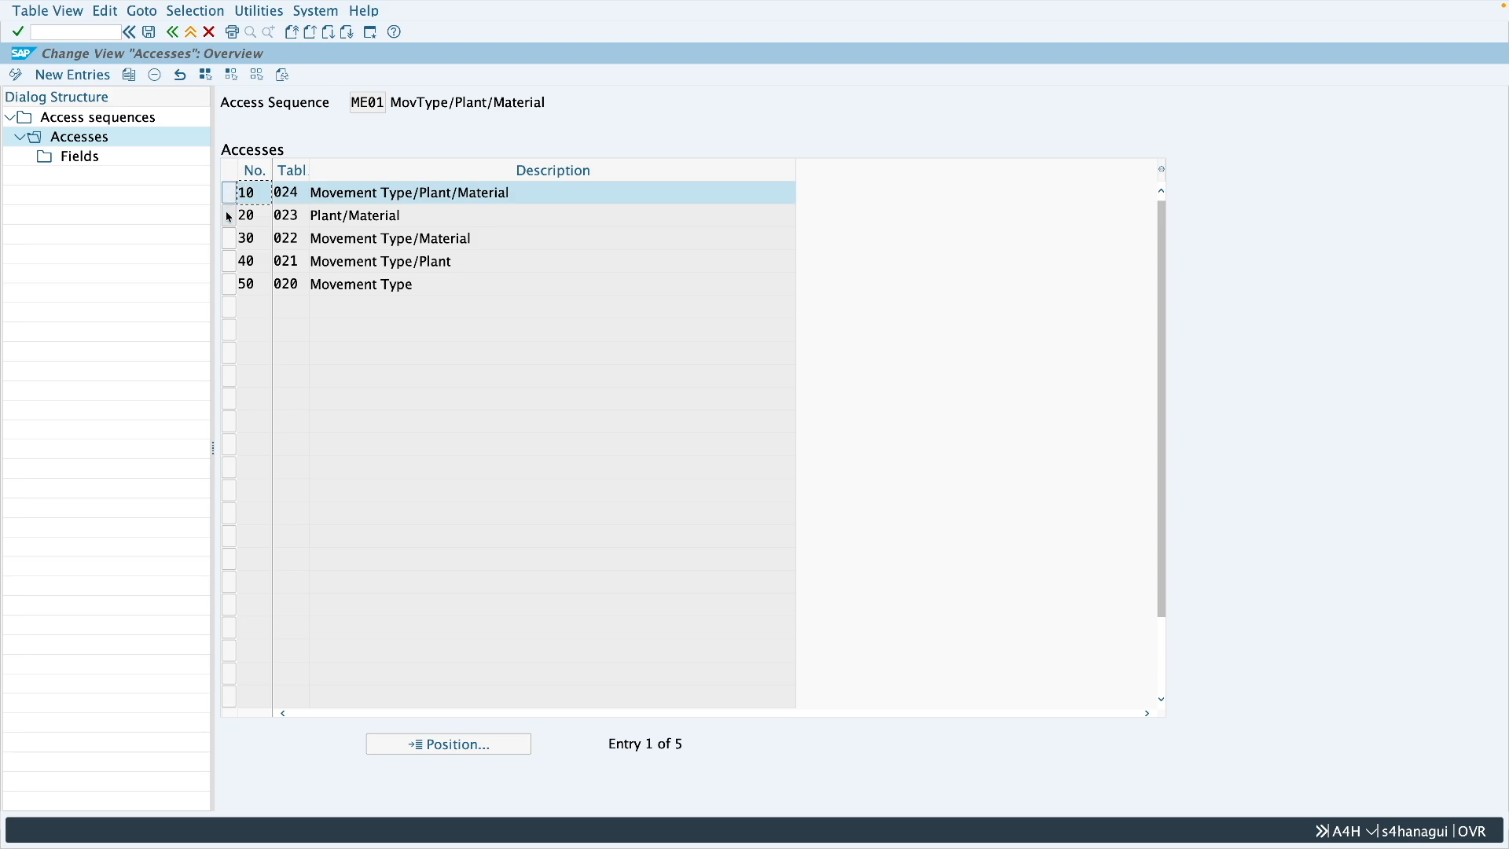
# - Display the fields of access 10 with table 024 in access sequence ME01, and return to the Implementation Guide
pyautogui.click(250, 197)
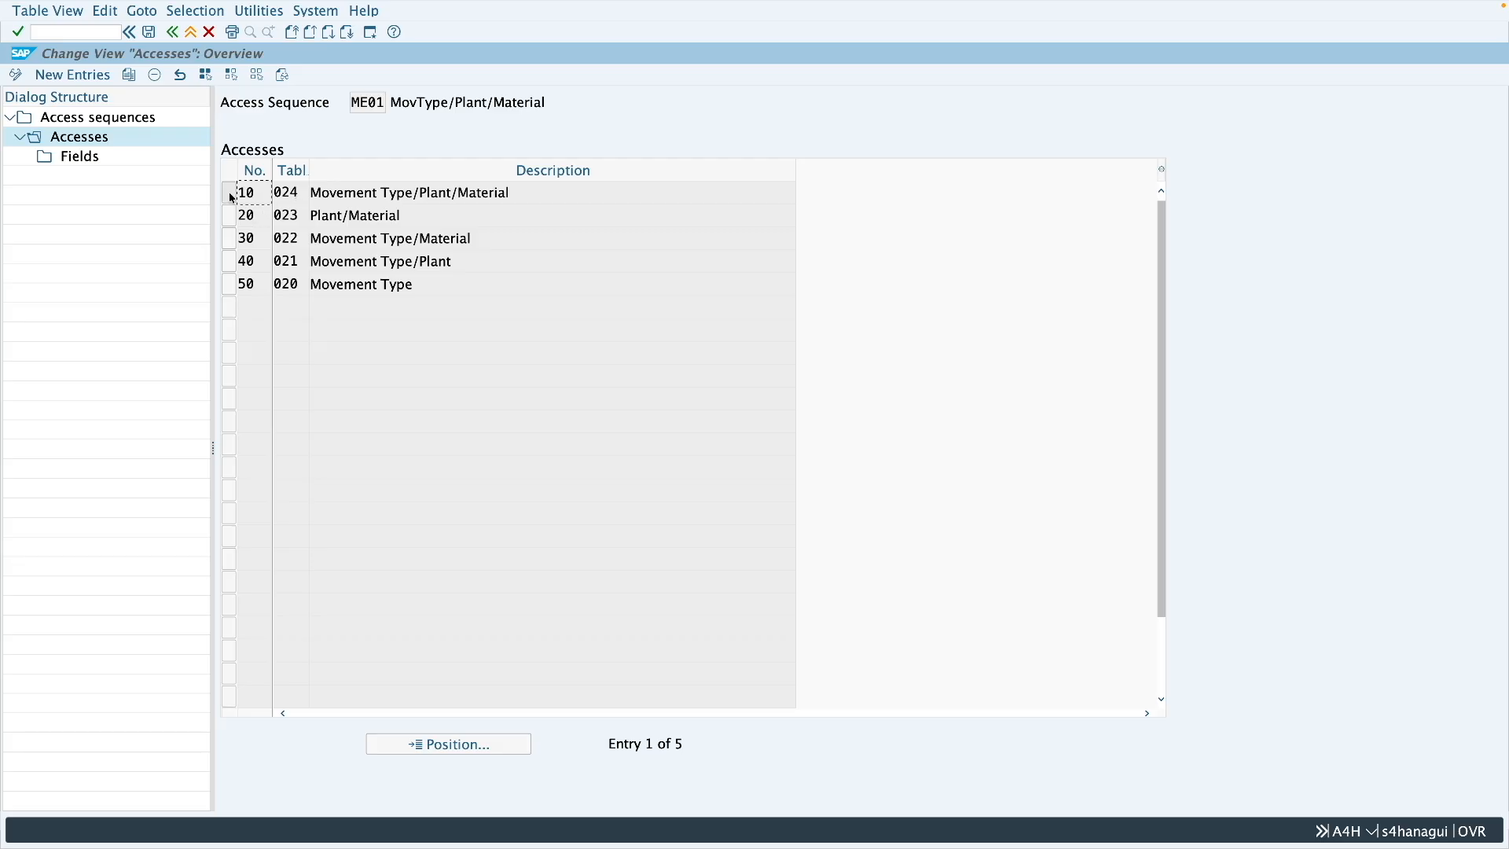
pyautogui.click(229, 195)
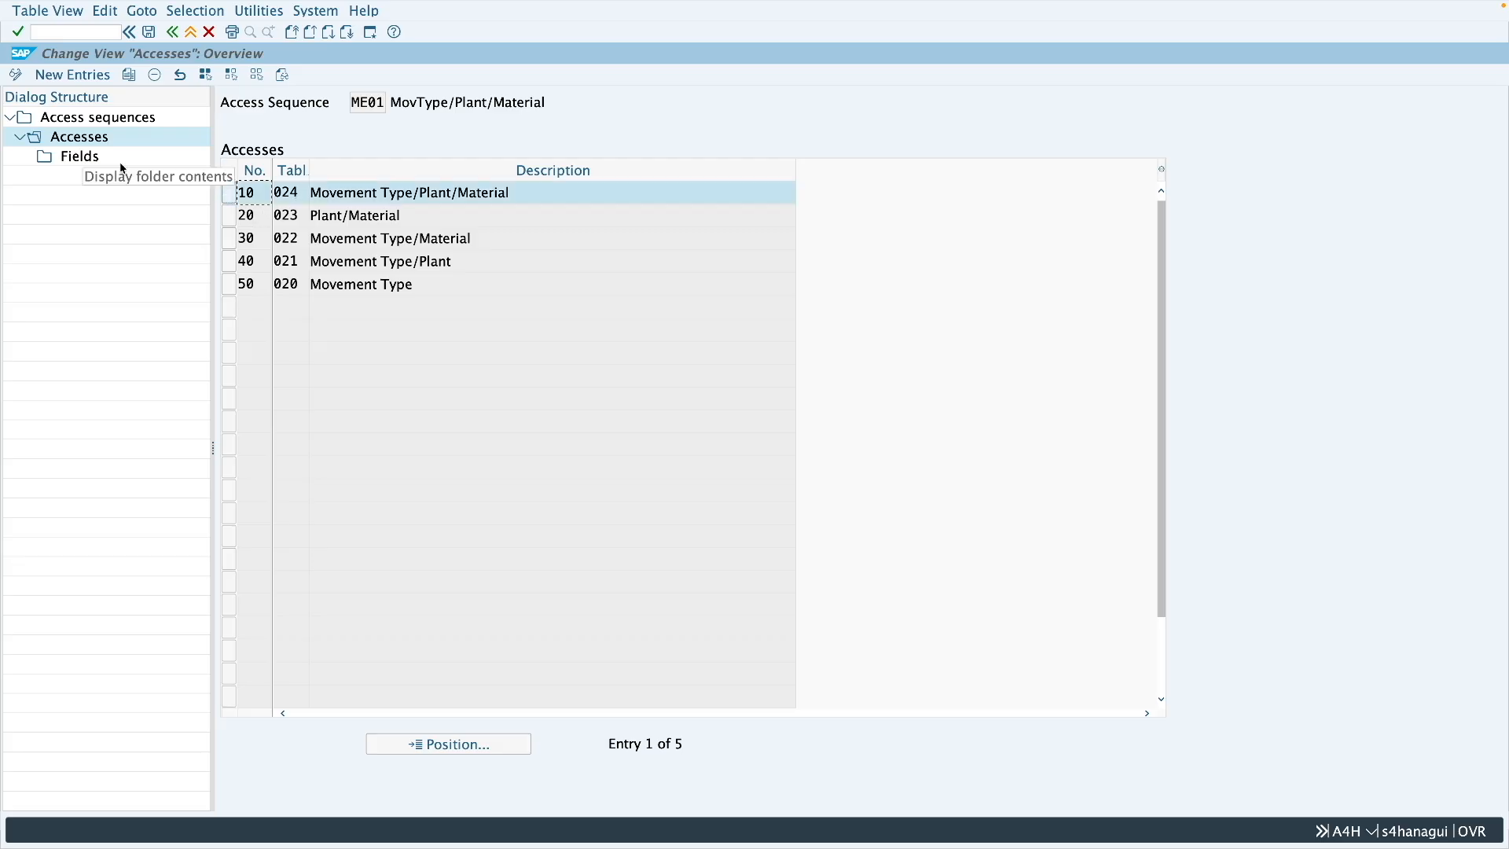
pyautogui.click(66, 157)
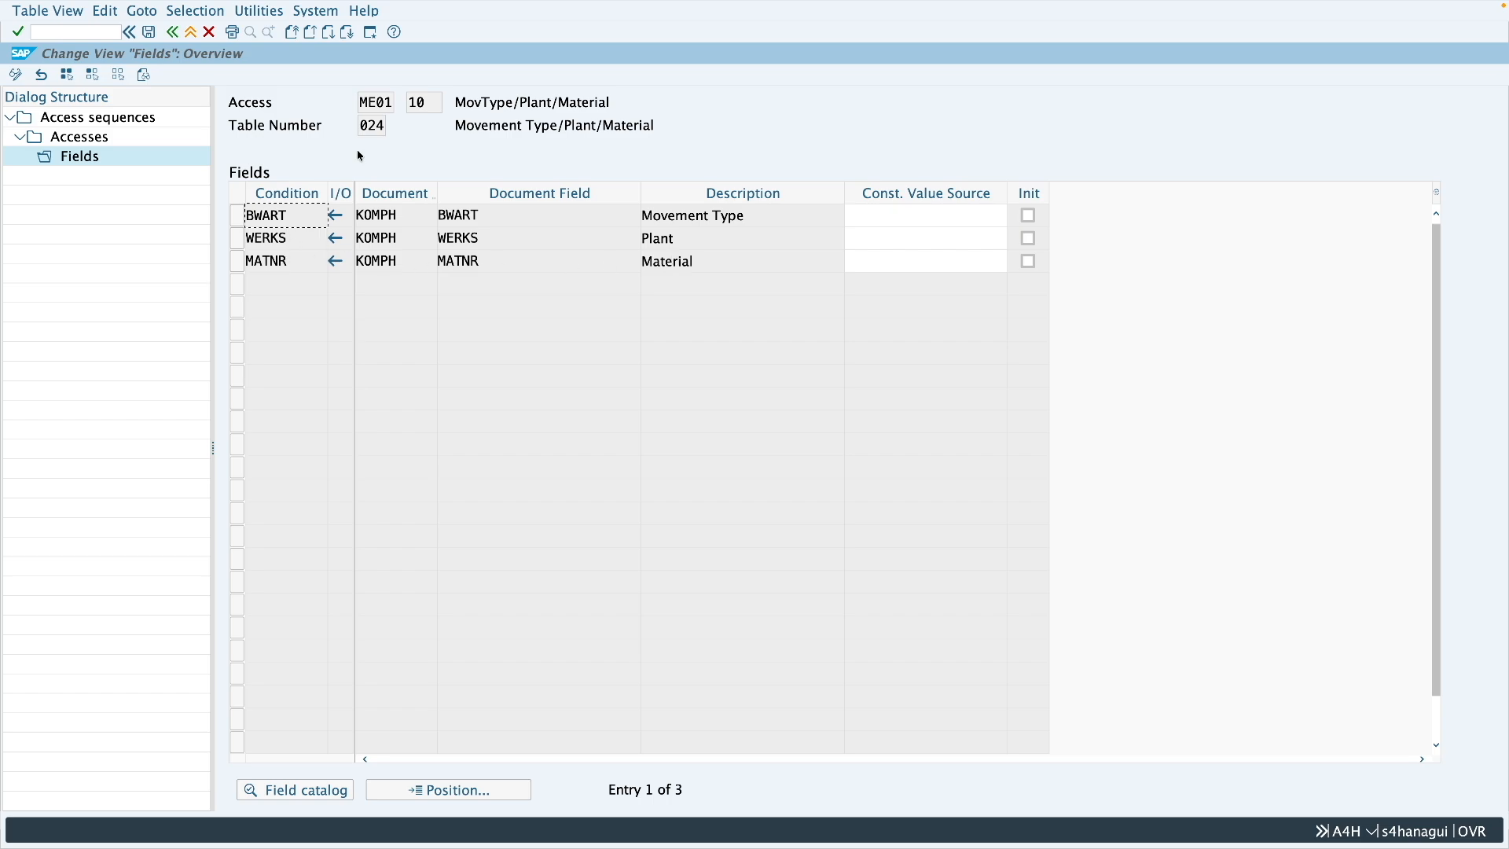
pyautogui.click(173, 32)
pyautogui.click(173, 32)
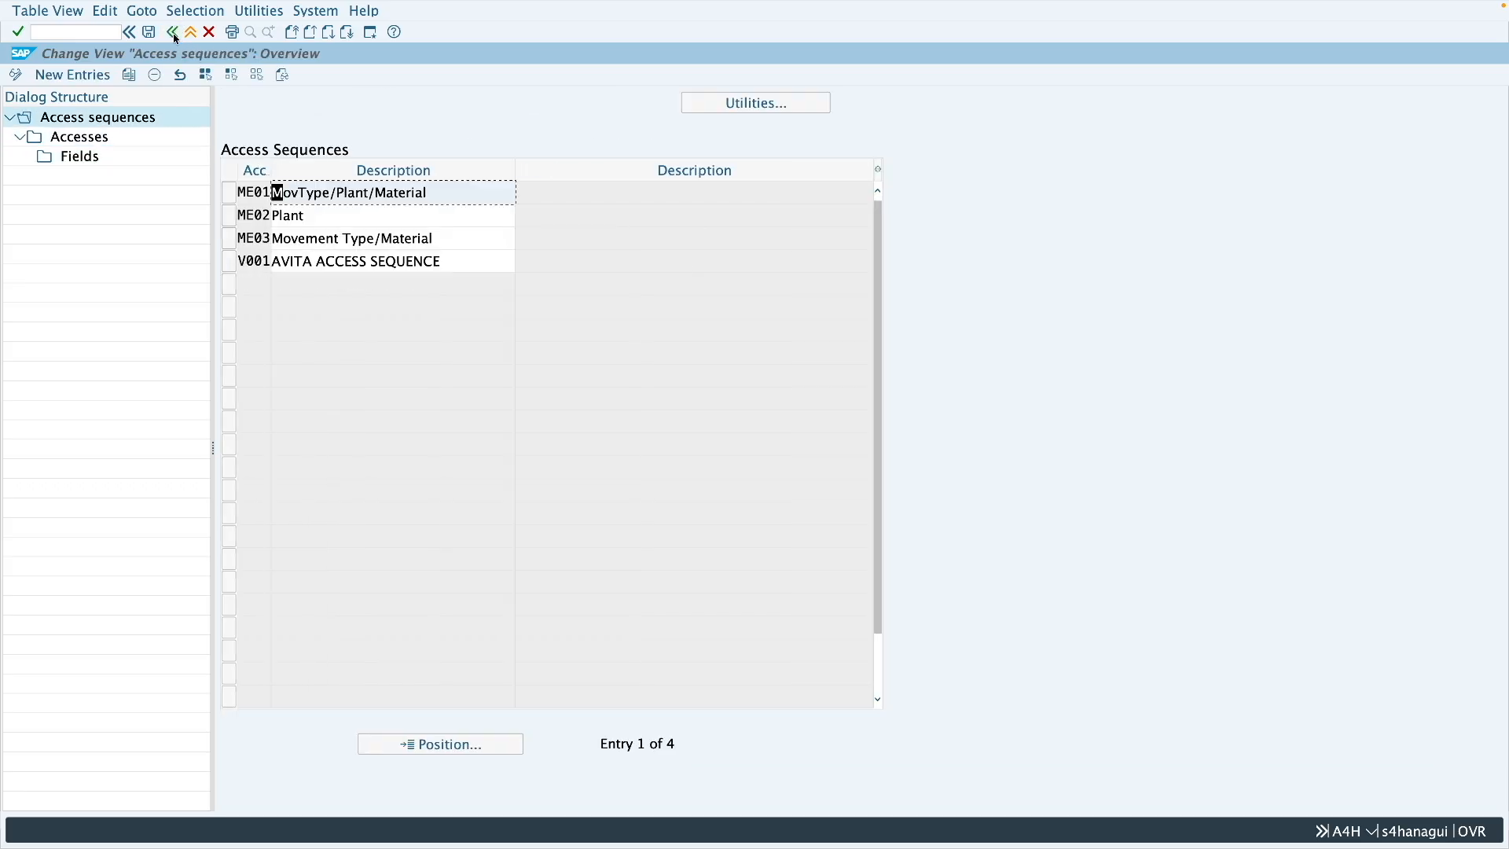
pyautogui.click(176, 36)
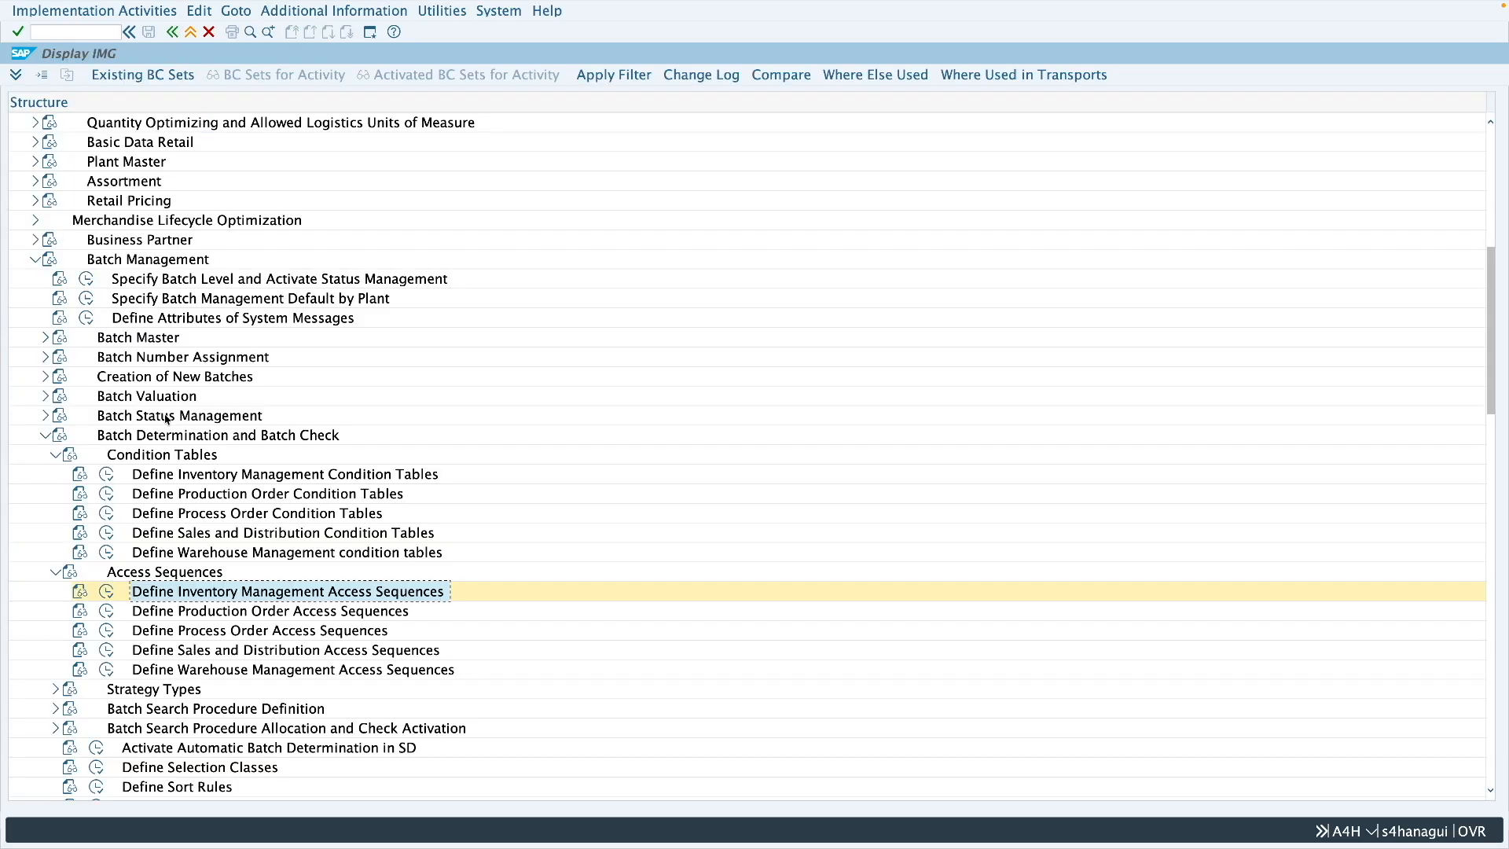
# - Collapse Access Sequences, expand Strategy Types and open the Define Inventory Management Strategy Types activity
pyautogui.scroll(-3, 173, 475)
pyautogui.scroll(-1, 172, 475)
pyautogui.click(55, 417)
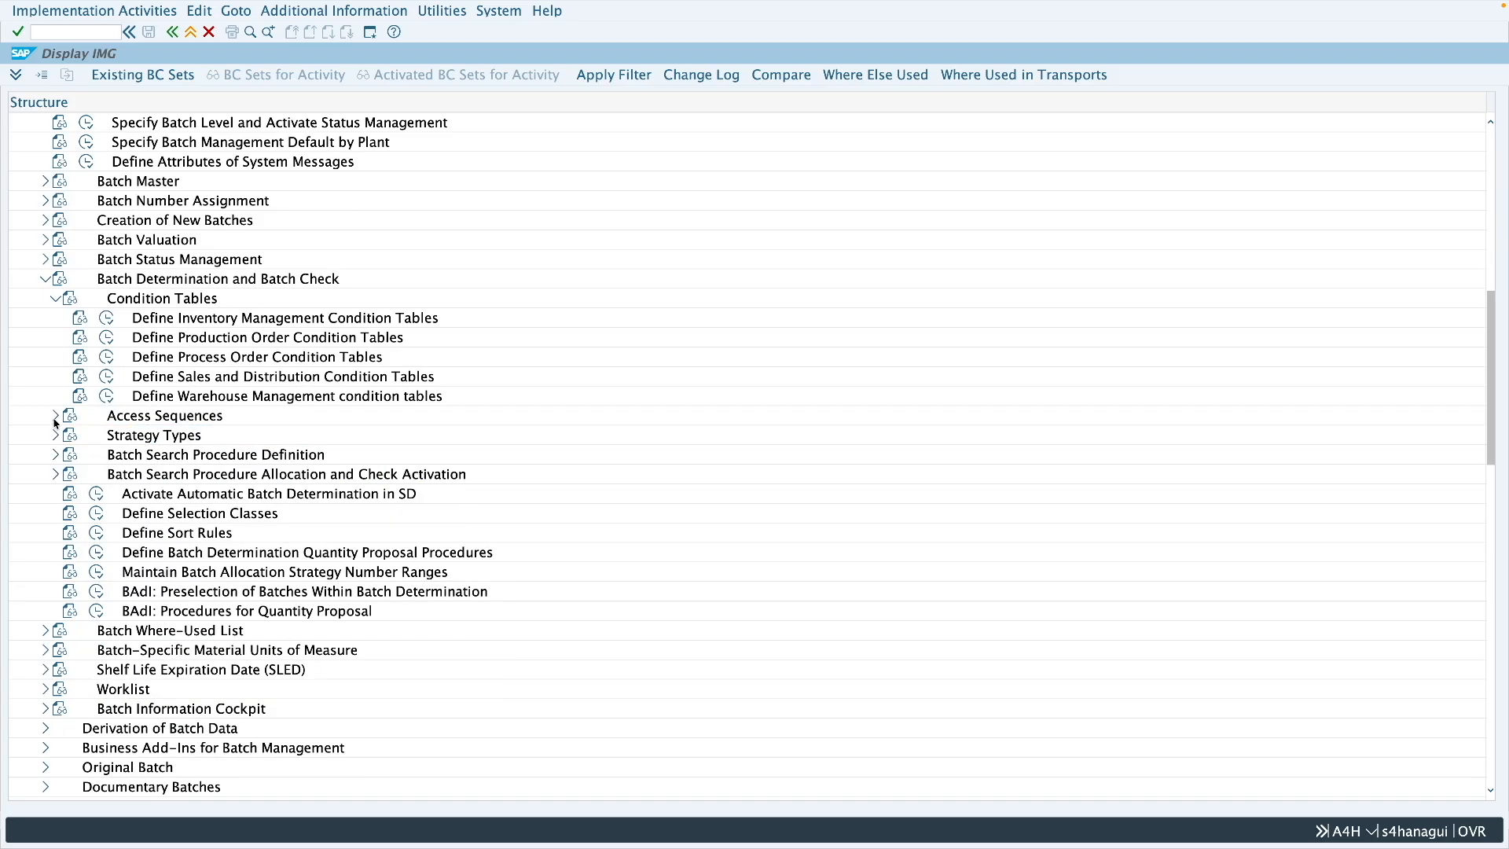
pyautogui.click(137, 442)
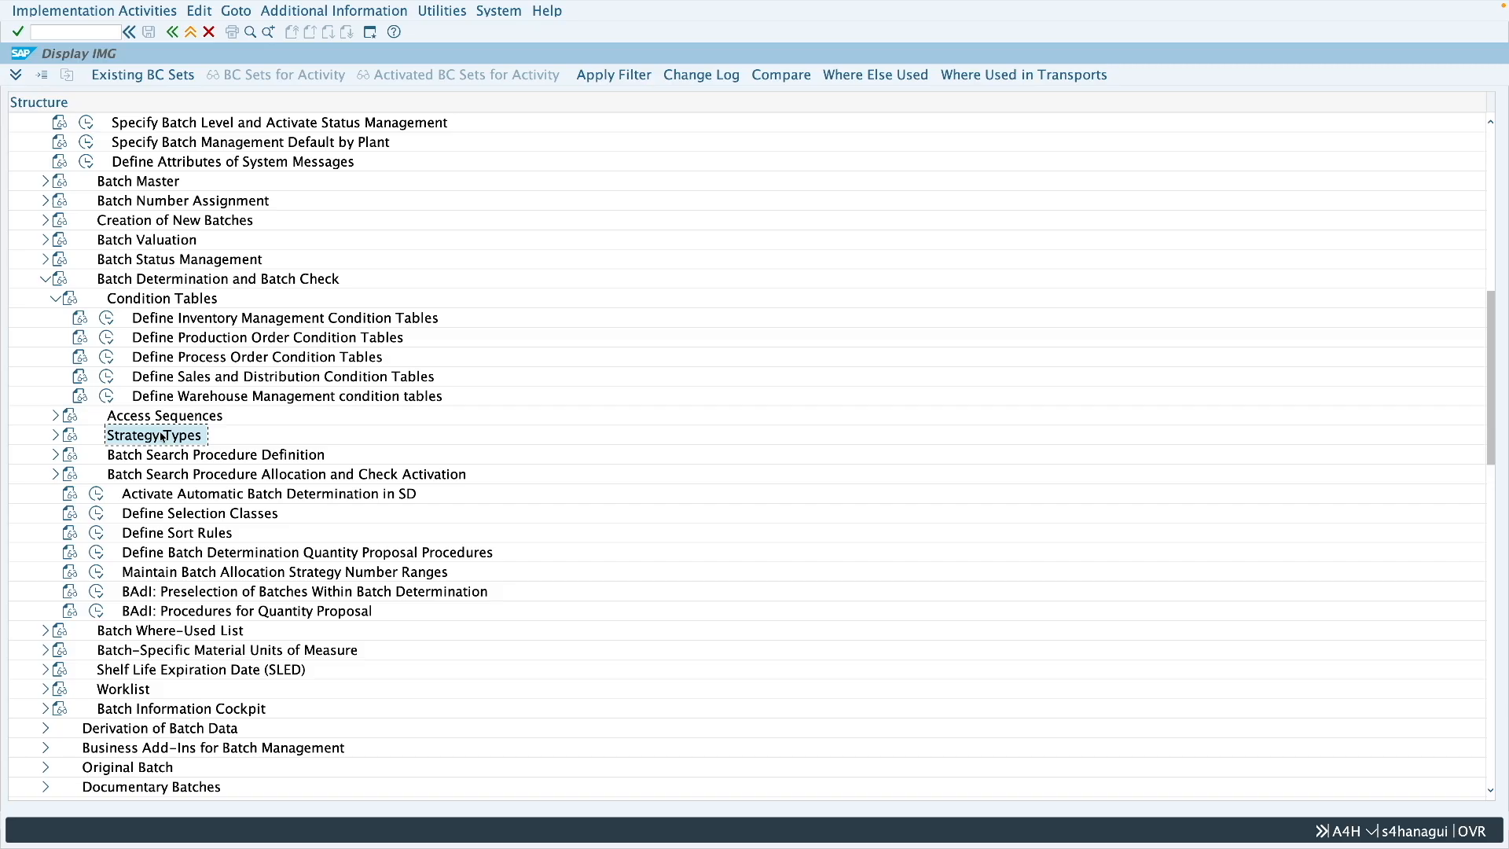
pyautogui.click(56, 437)
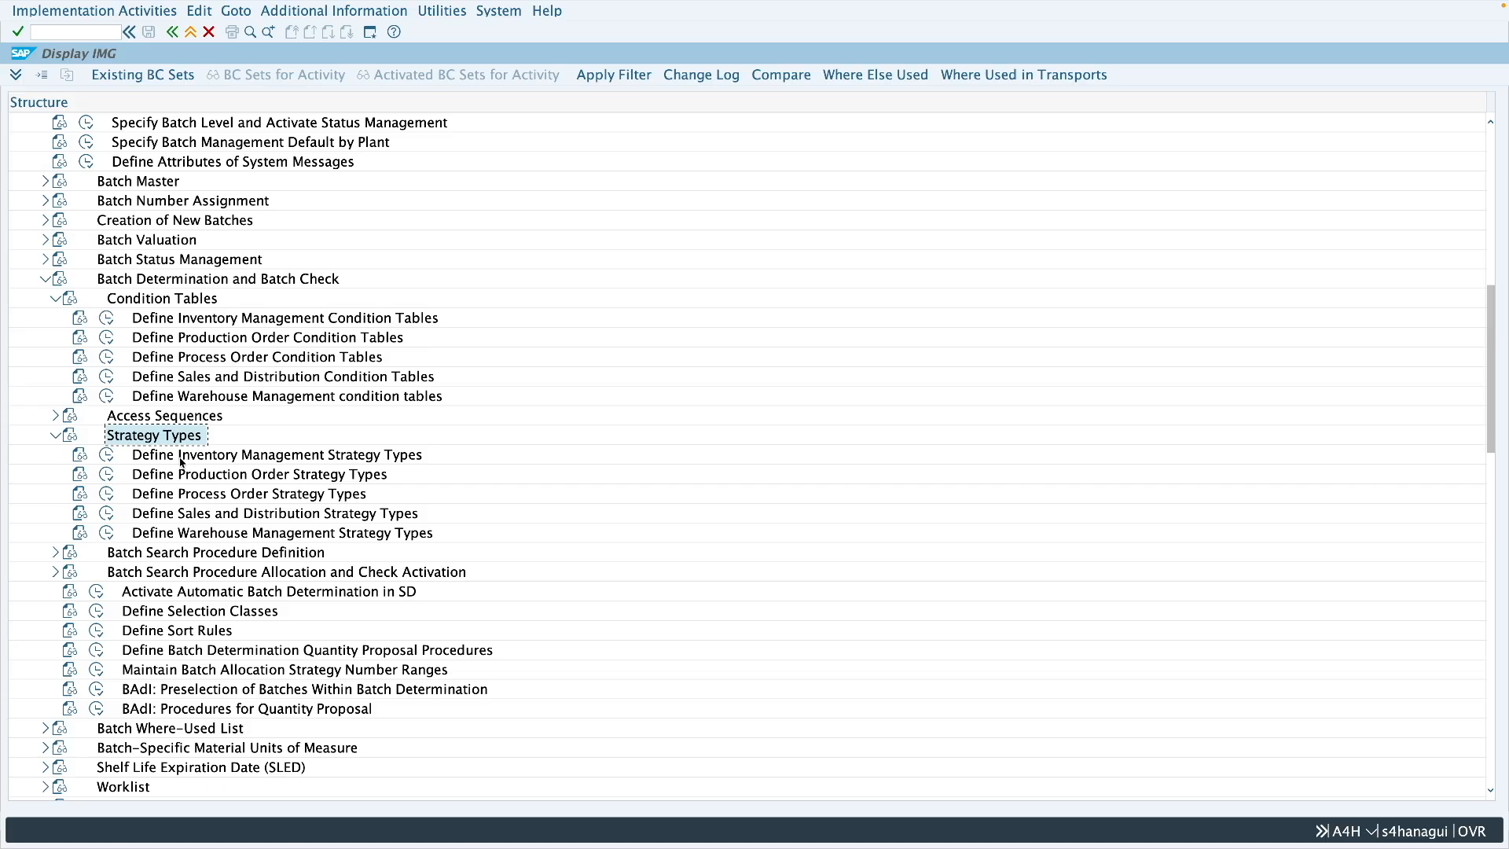
pyautogui.click(107, 459)
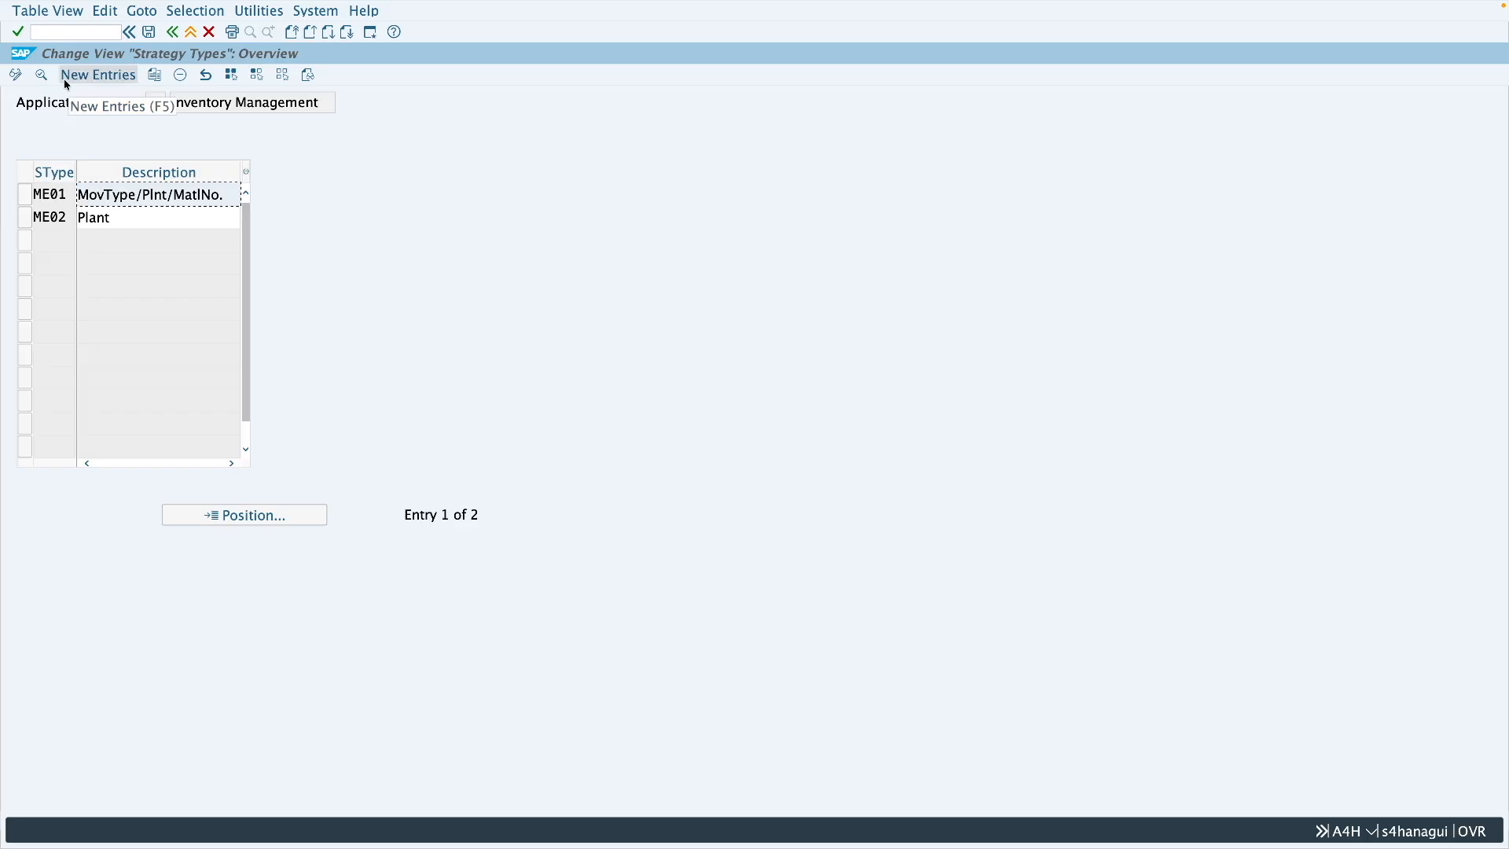
# - Open the details of strategy type ME01 and examine its class, sort sequence and access sequence fields
pyautogui.click(52, 197)
pyautogui.doubleClick(54, 200)
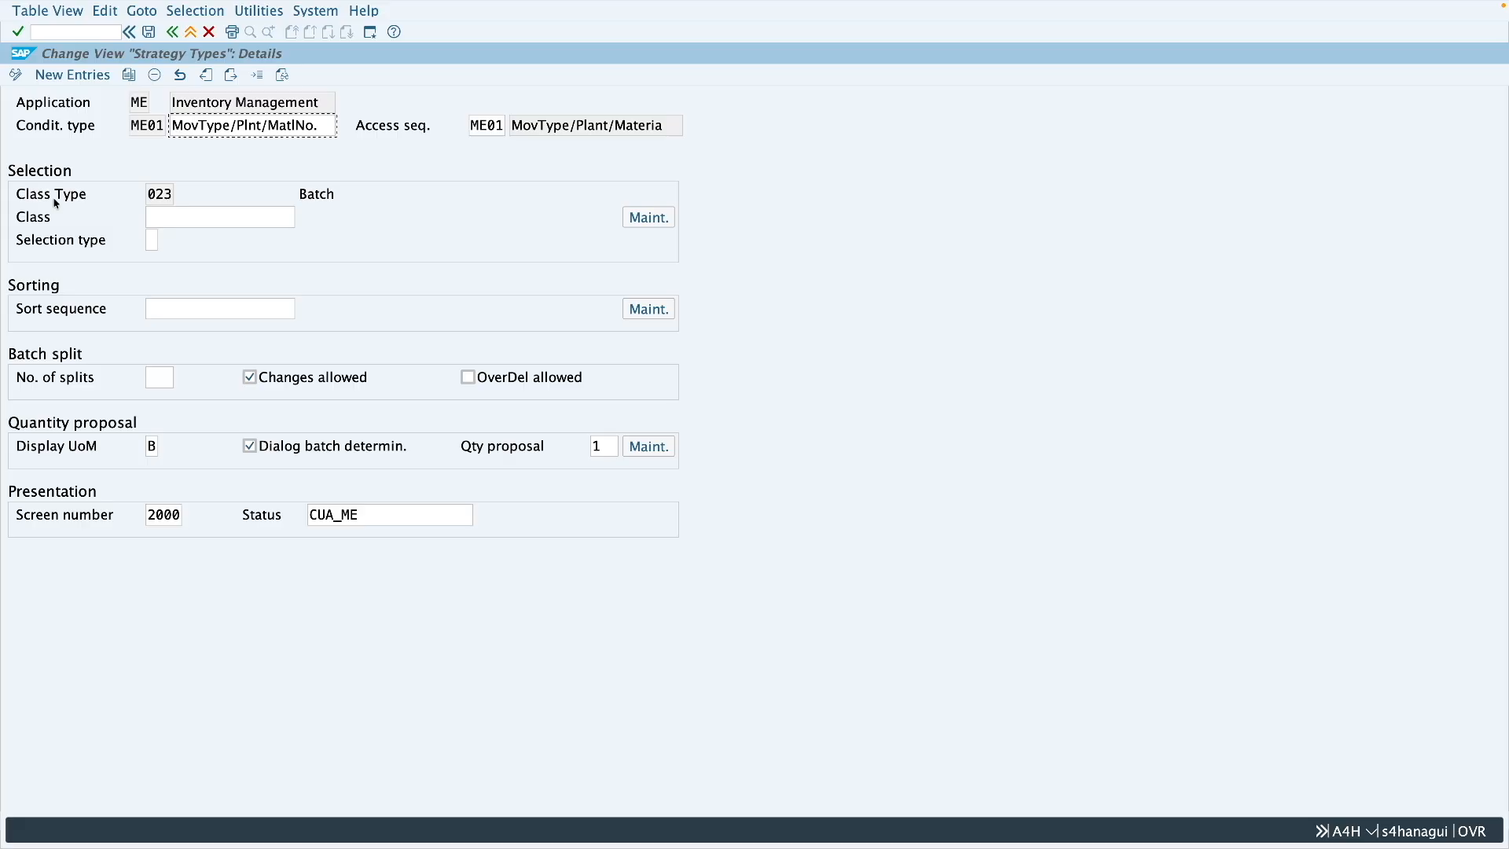
pyautogui.click(150, 218)
pyautogui.click(169, 311)
pyautogui.moveTo(163, 126); pyautogui.dragTo(130, 126)
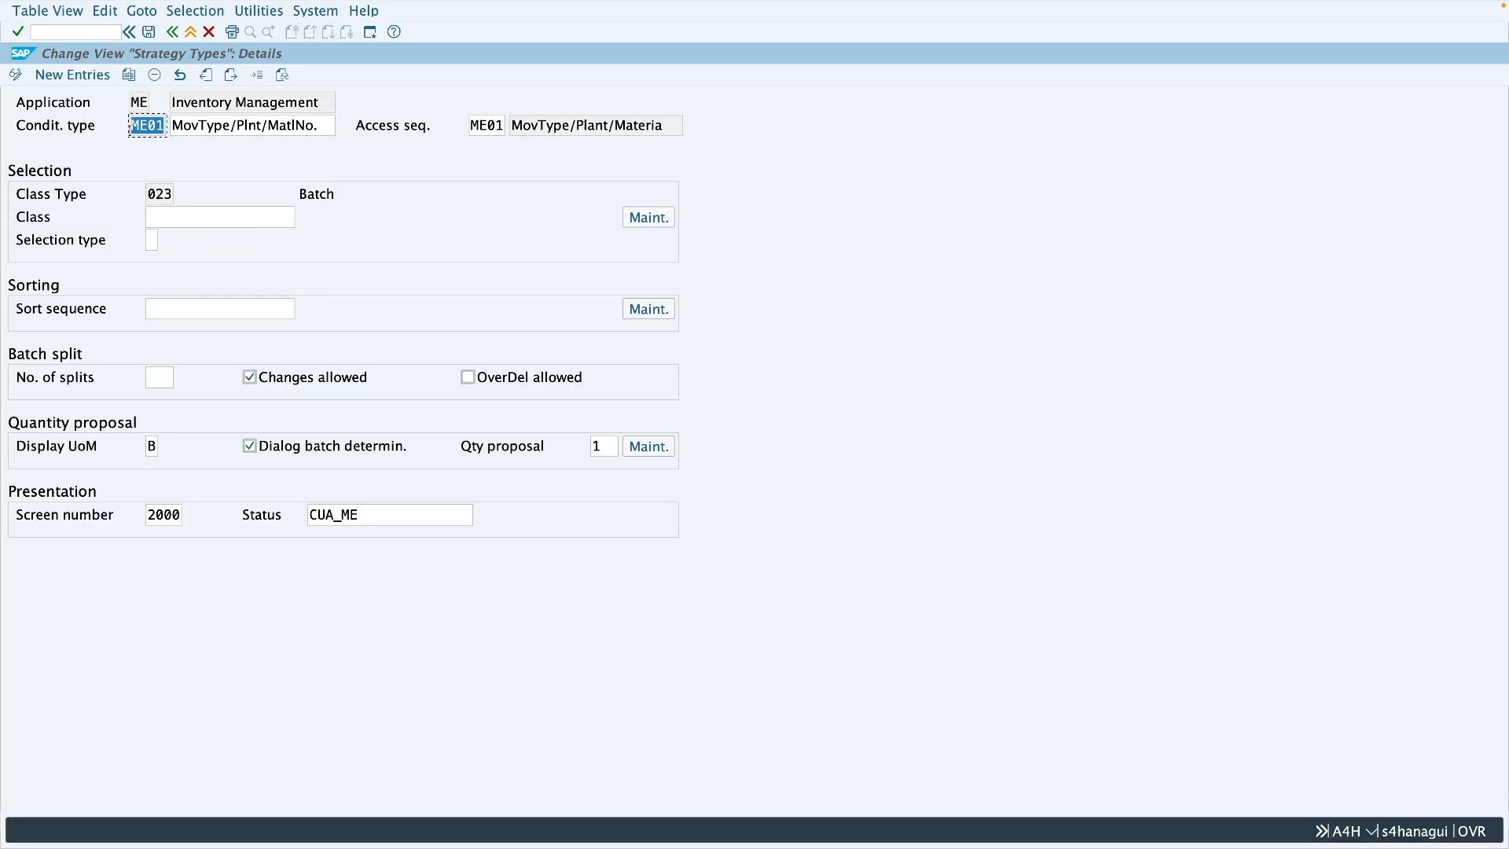
pyautogui.click(186, 224)
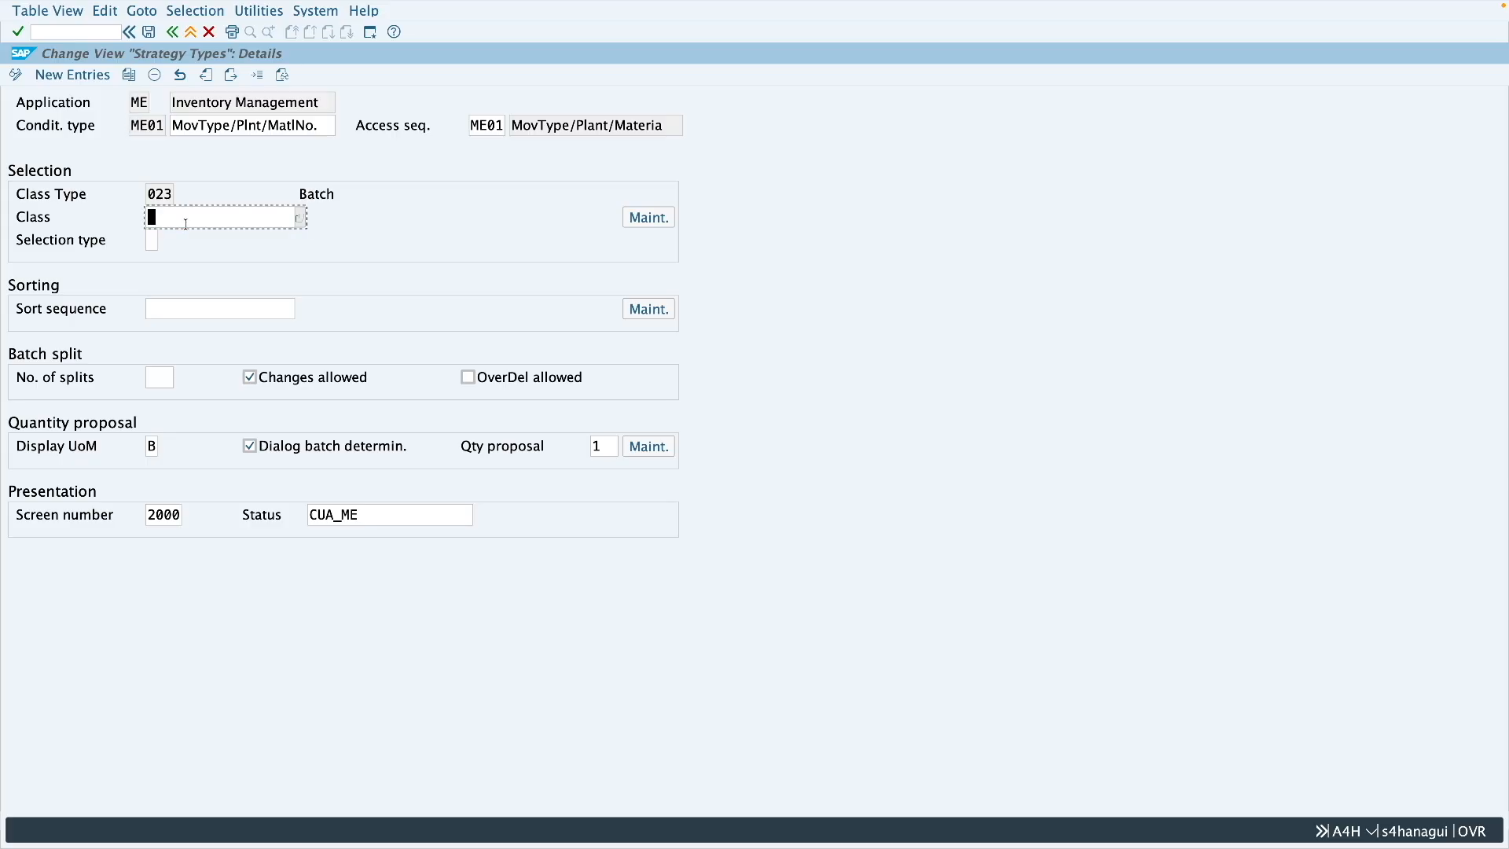
pyautogui.click(216, 312)
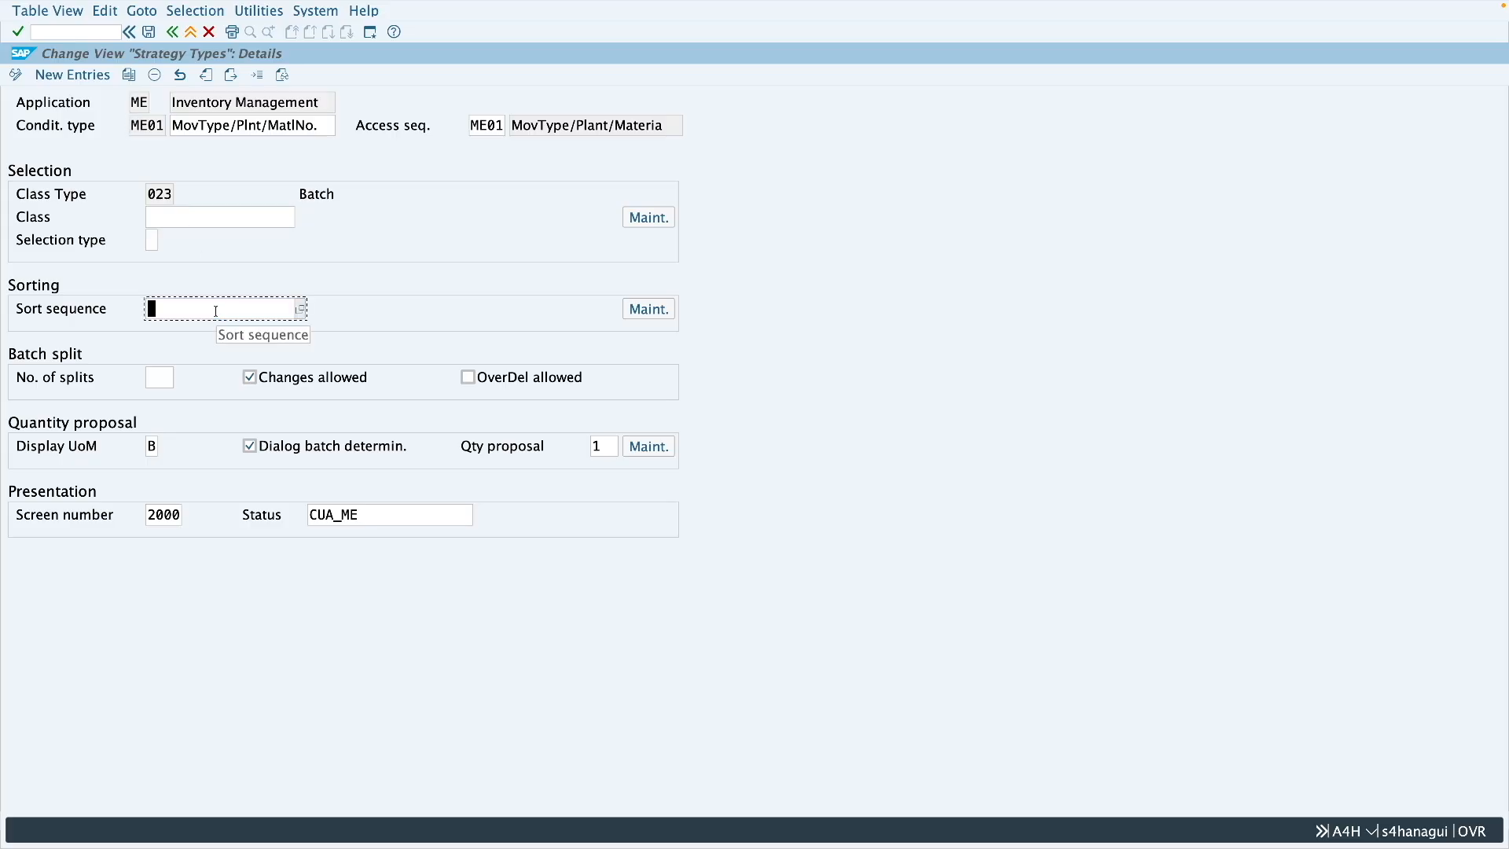
pyautogui.click(482, 129)
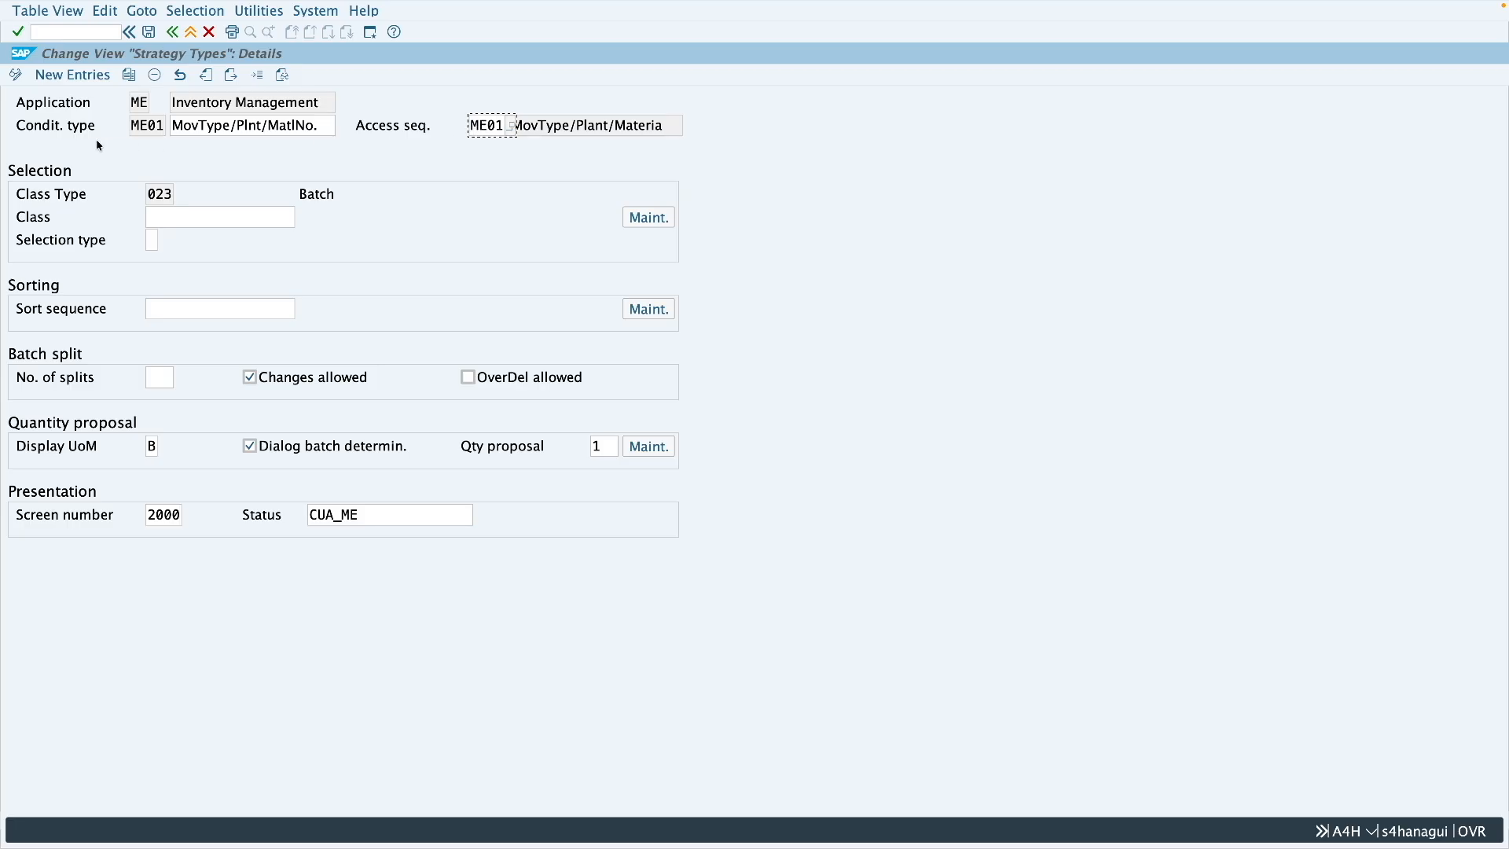
# - Review how the condition type relates to the class and sort sequence in strategy type ME01, and return to the Implementation Guide
pyautogui.moveTo(28, 127); pyautogui.dragTo(97, 127)
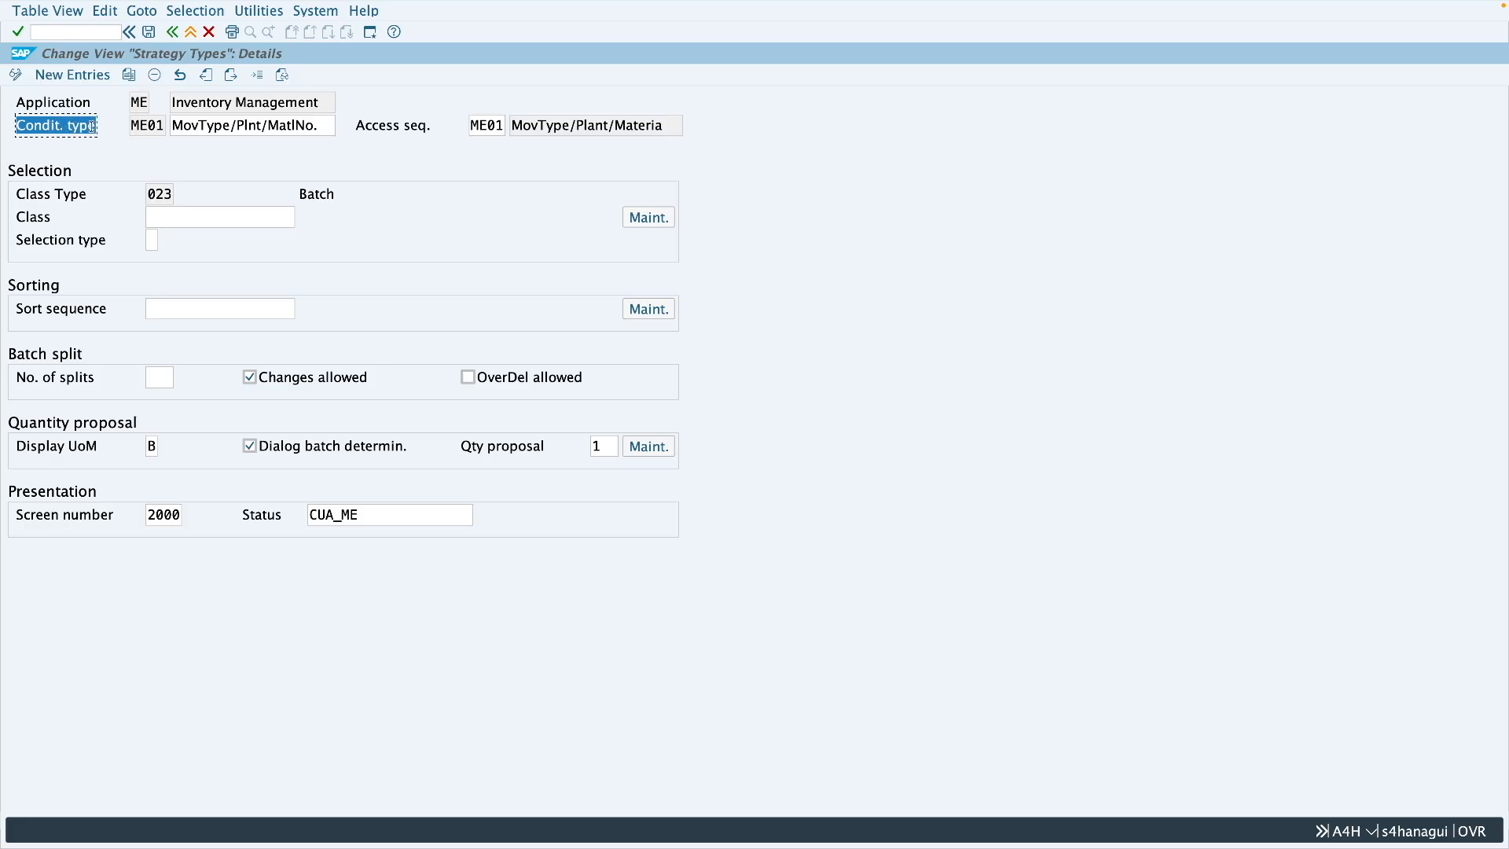
pyautogui.click(184, 214)
pyautogui.click(209, 309)
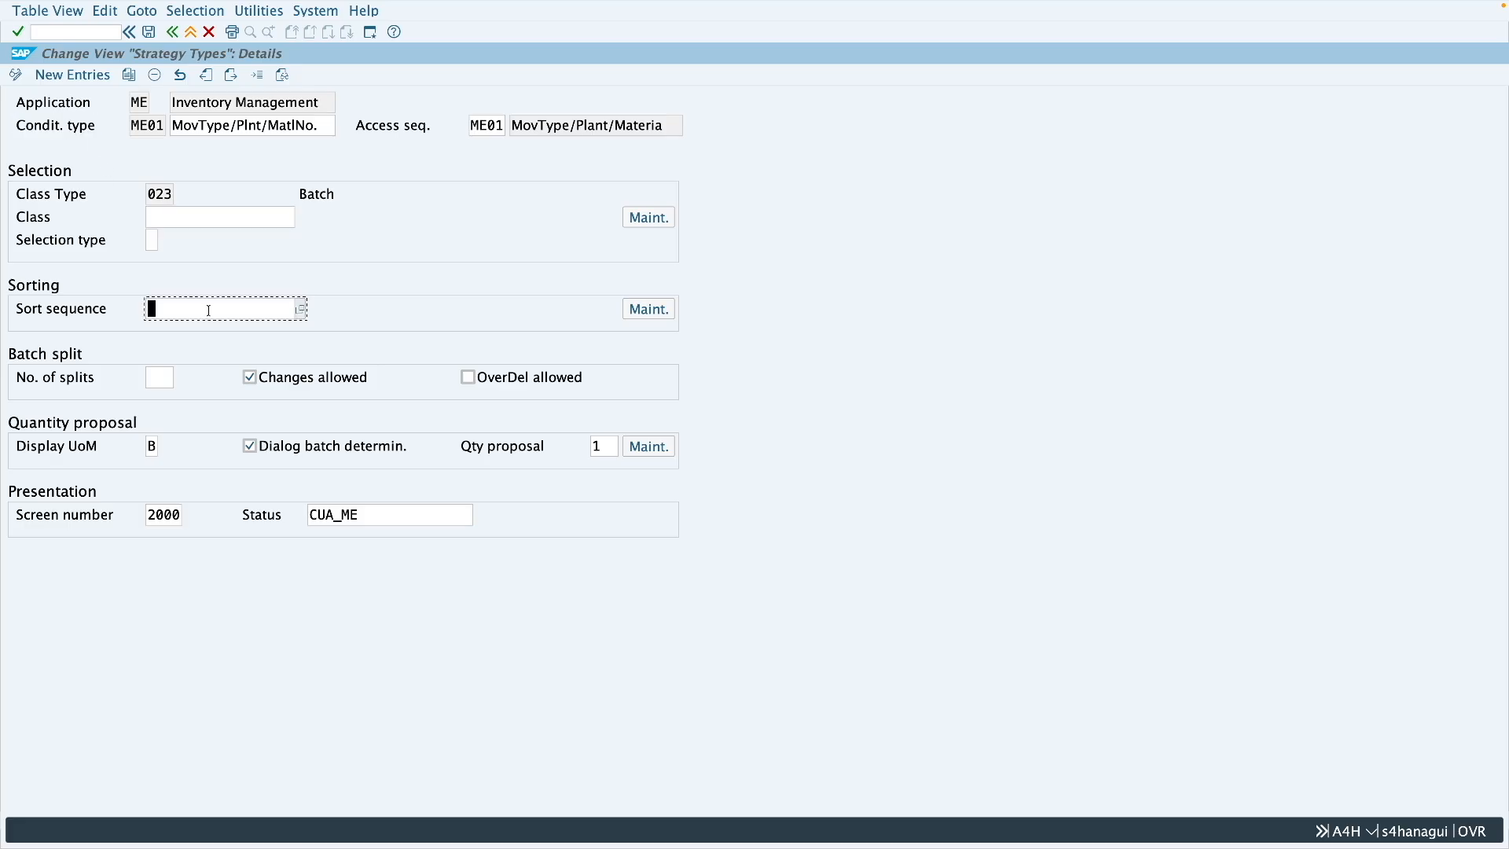
pyautogui.click(209, 218)
pyautogui.click(213, 315)
pyautogui.click(242, 217)
pyautogui.click(240, 309)
pyautogui.click(236, 216)
pyautogui.click(235, 308)
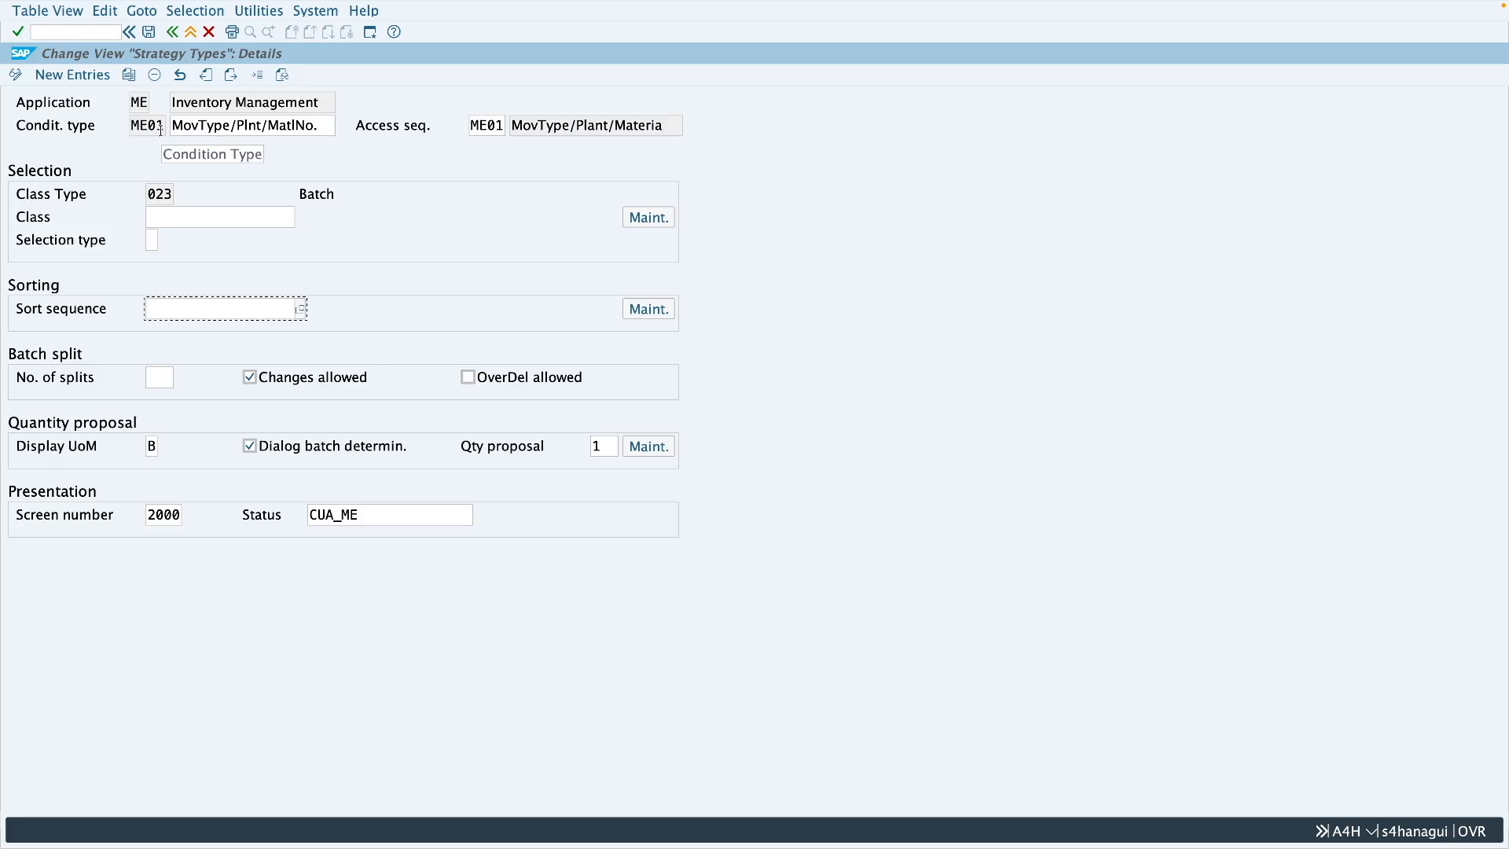
pyautogui.click(188, 210)
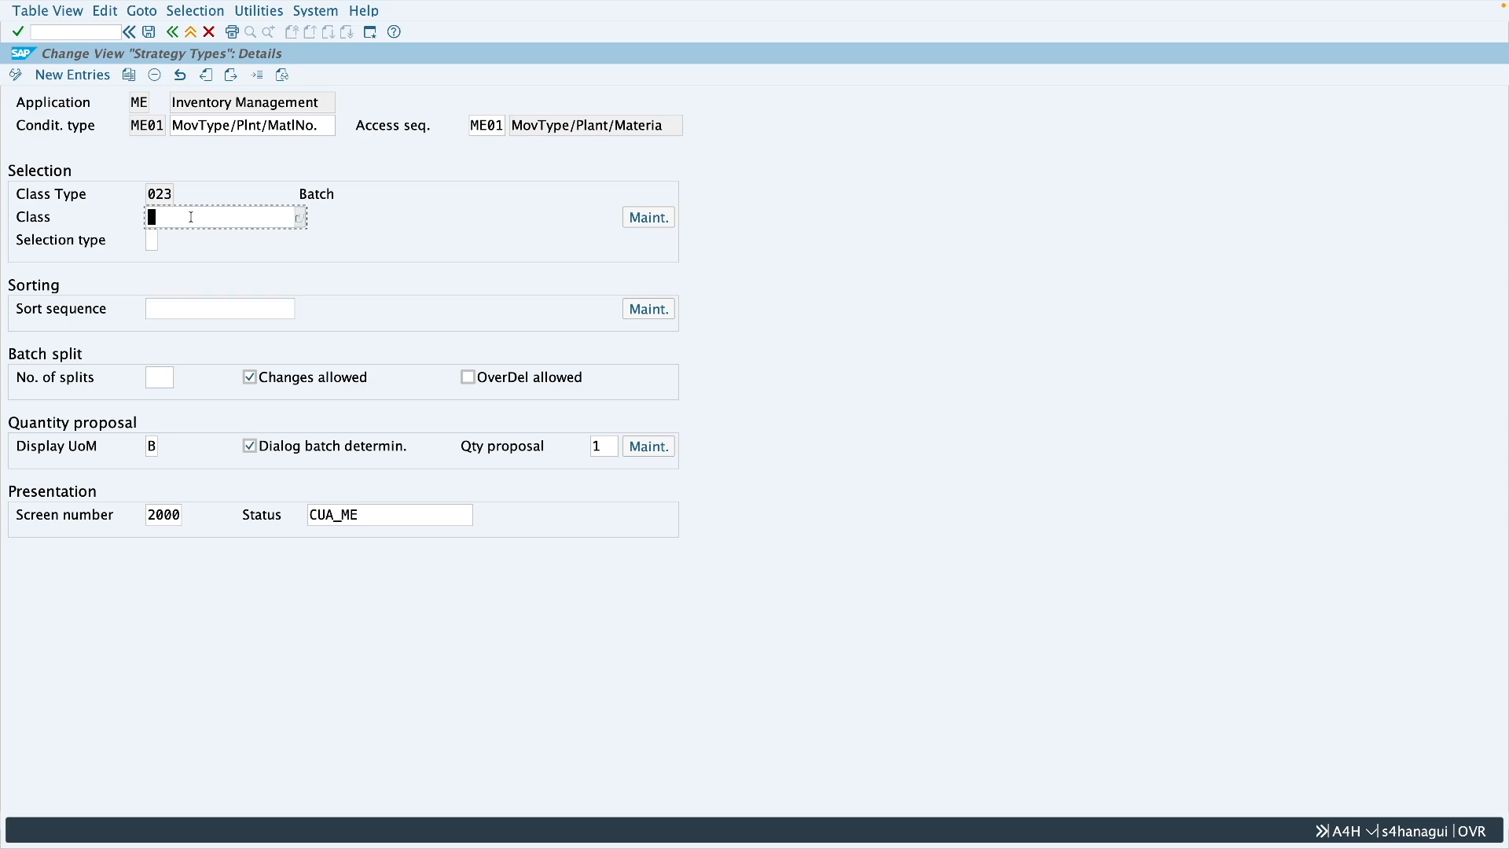
pyautogui.click(204, 308)
pyautogui.doubleClick(133, 125)
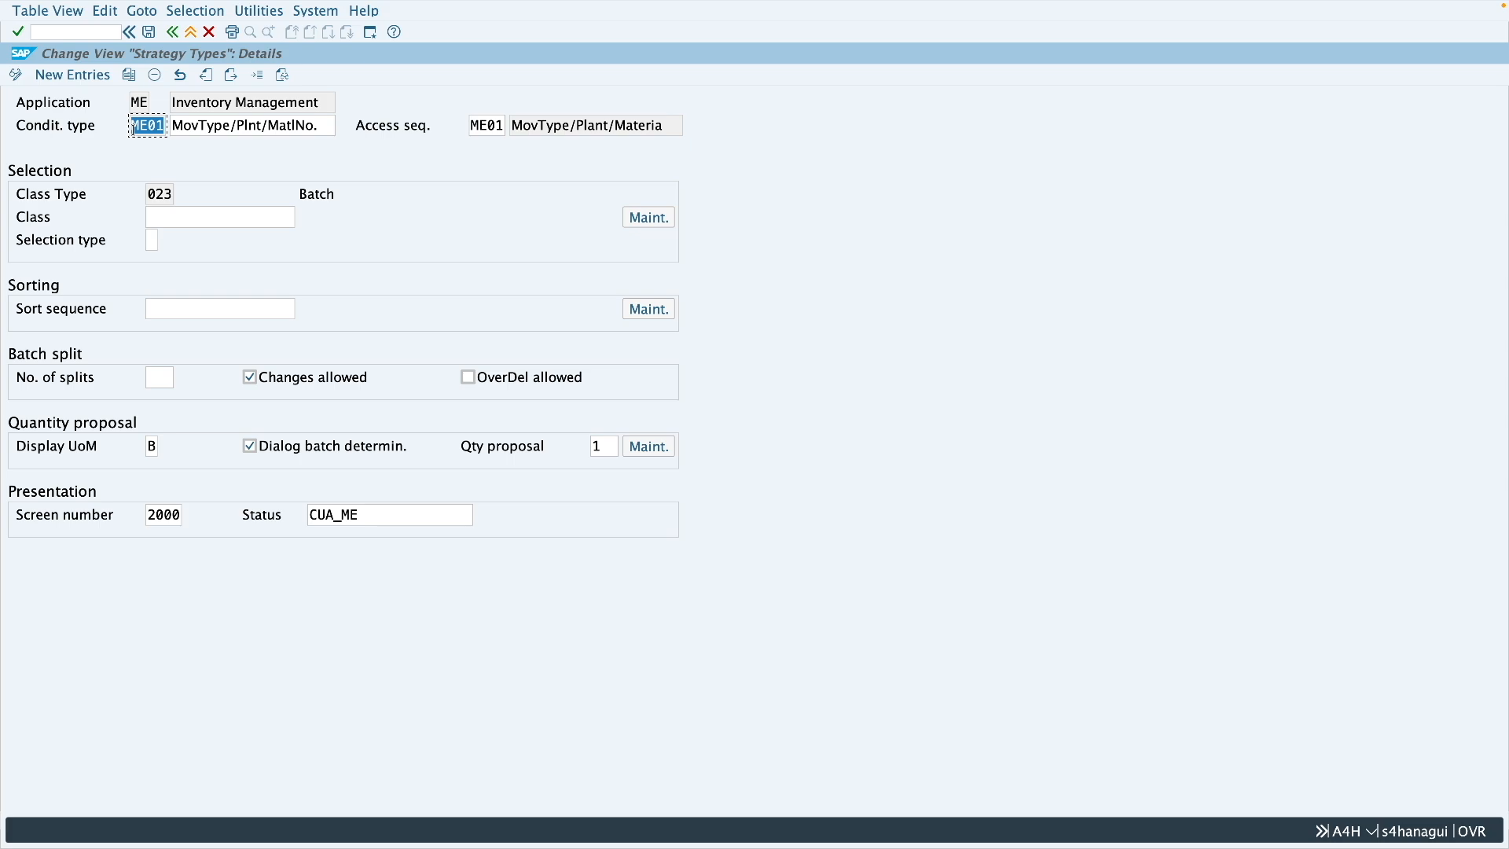
pyautogui.click(200, 223)
pyautogui.click(226, 307)
pyautogui.click(172, 33)
pyautogui.click(172, 33)
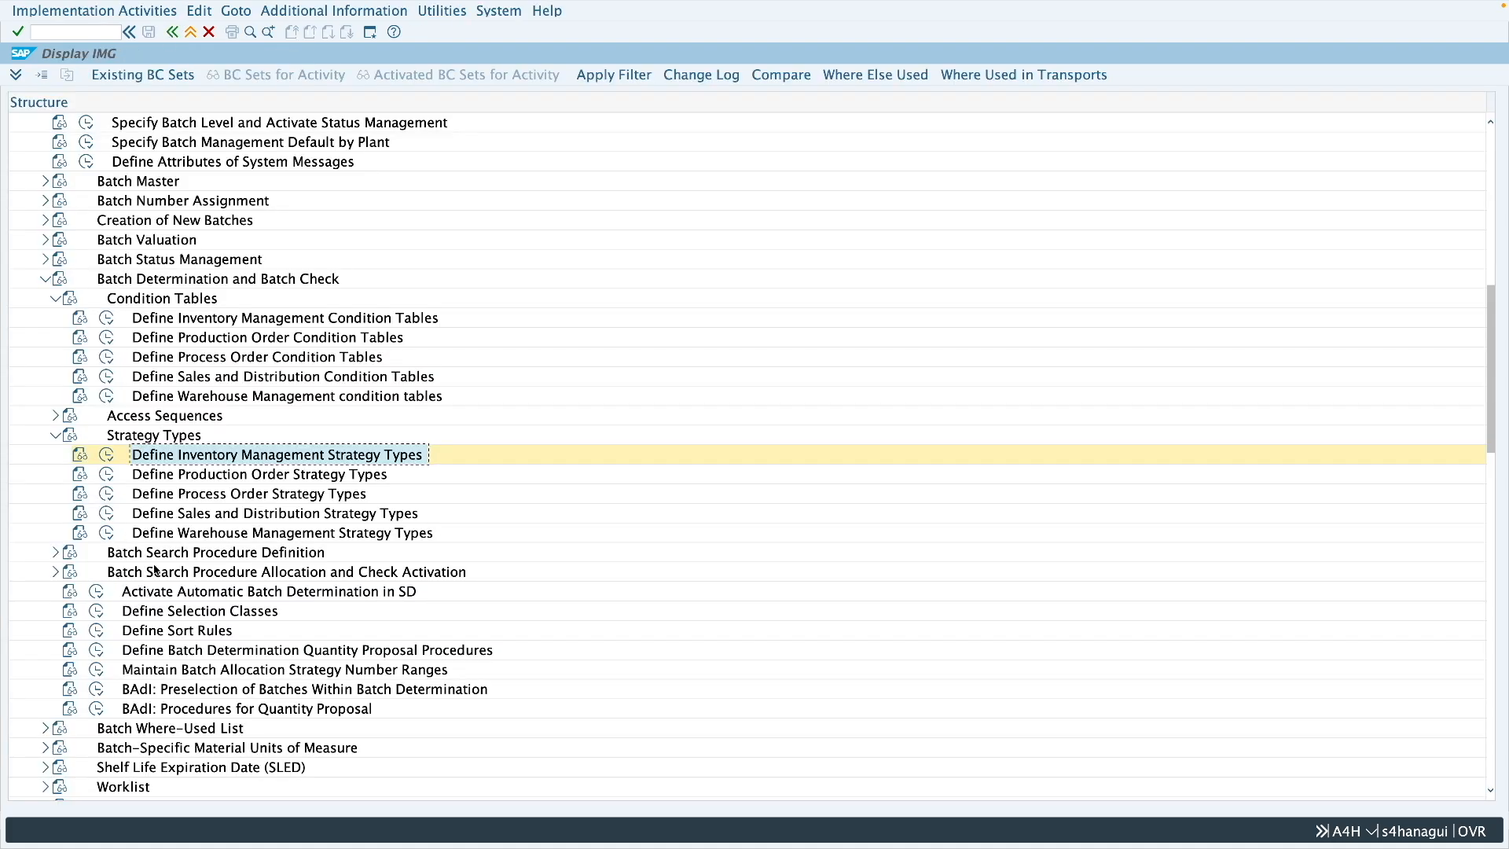
# - Expand Batch Search Procedure Definition and open the Define Inventory Management Search Procedures activity
pyautogui.click(208, 553)
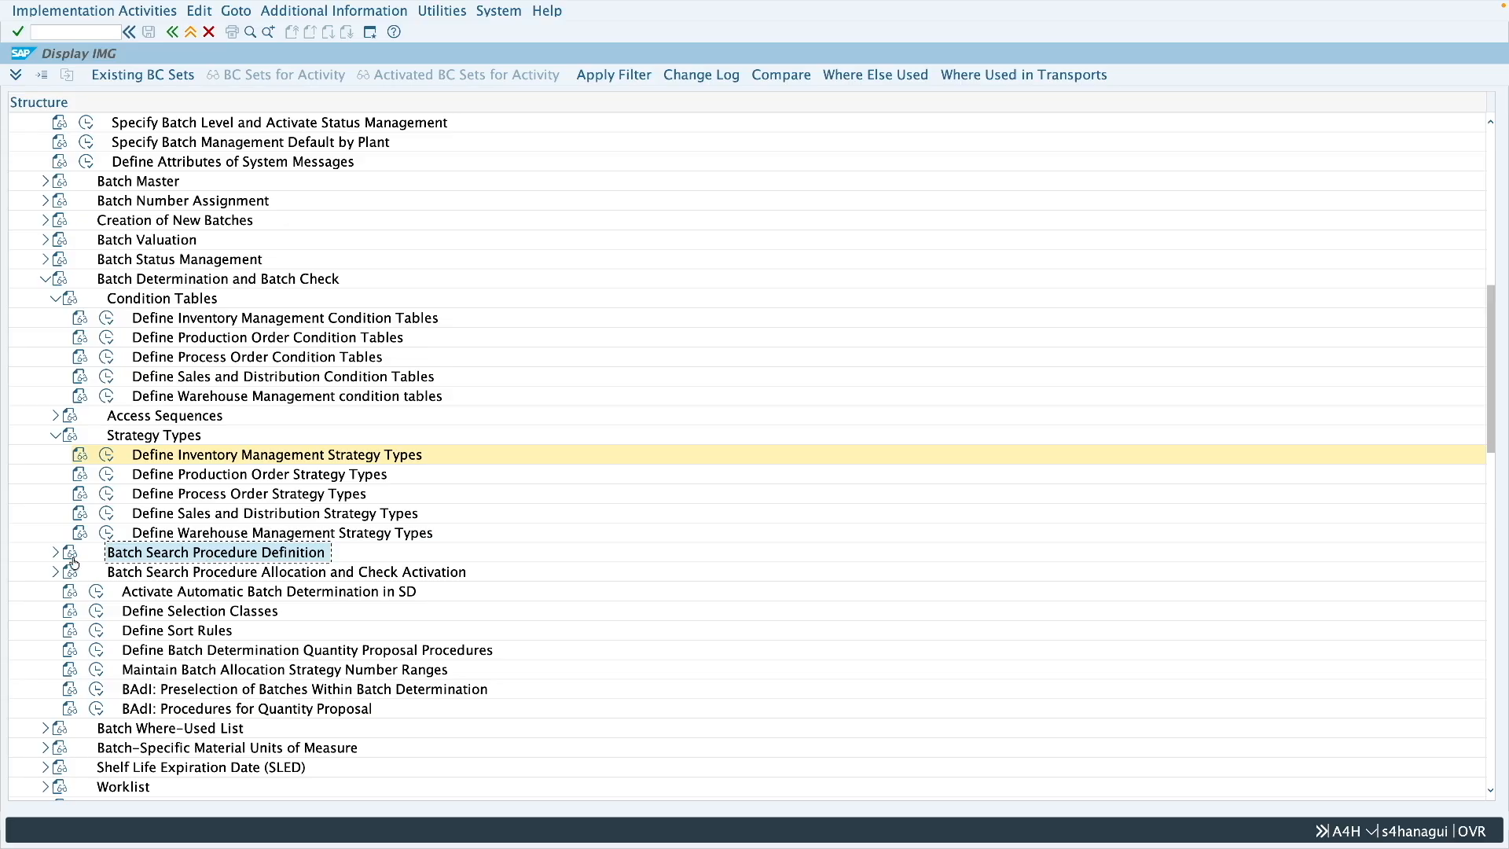
pyautogui.click(52, 555)
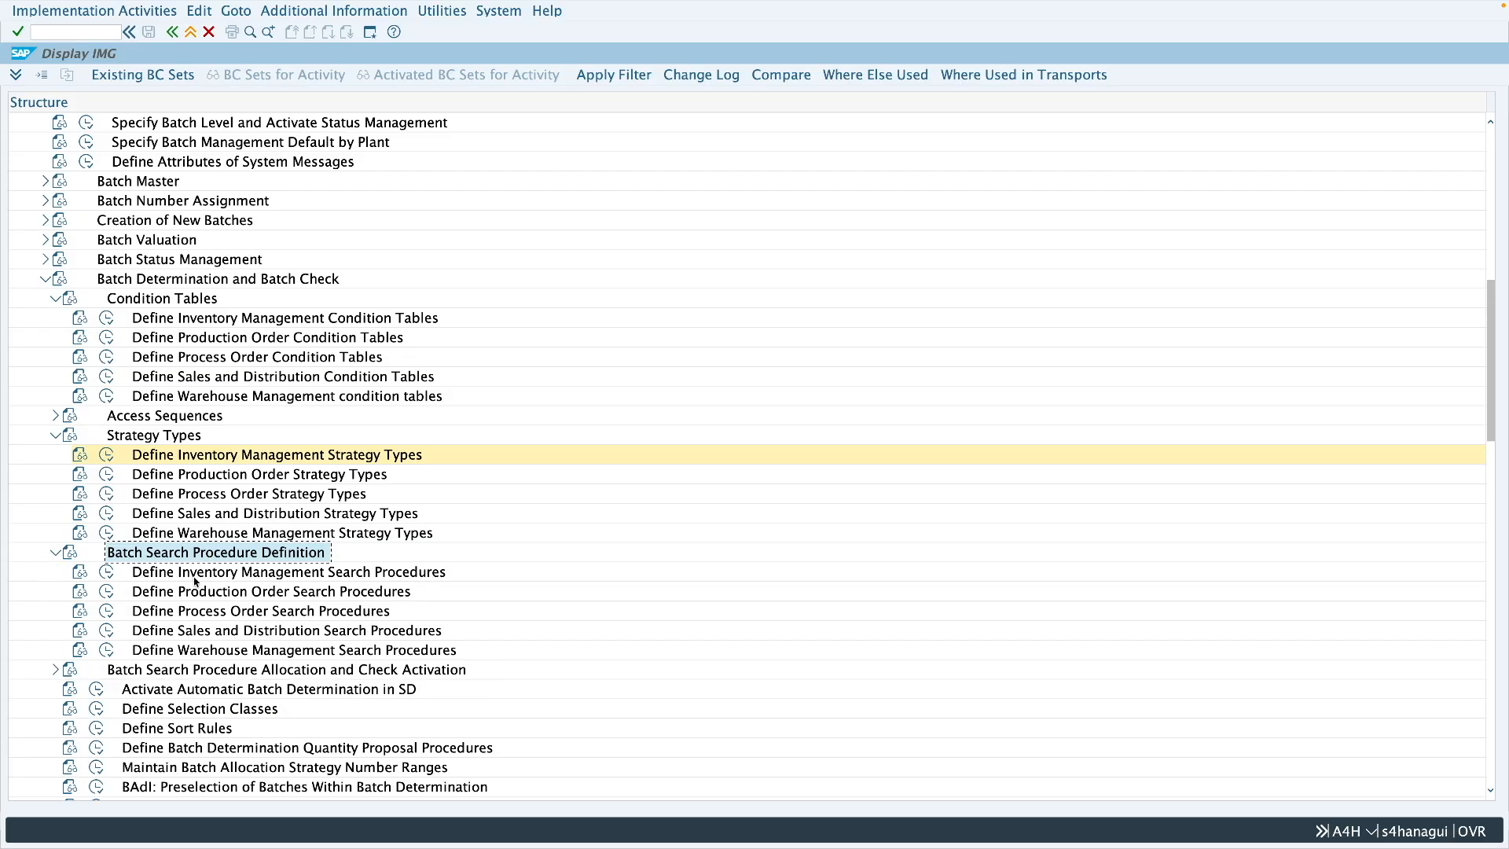
pyautogui.scroll(-1, 196, 598)
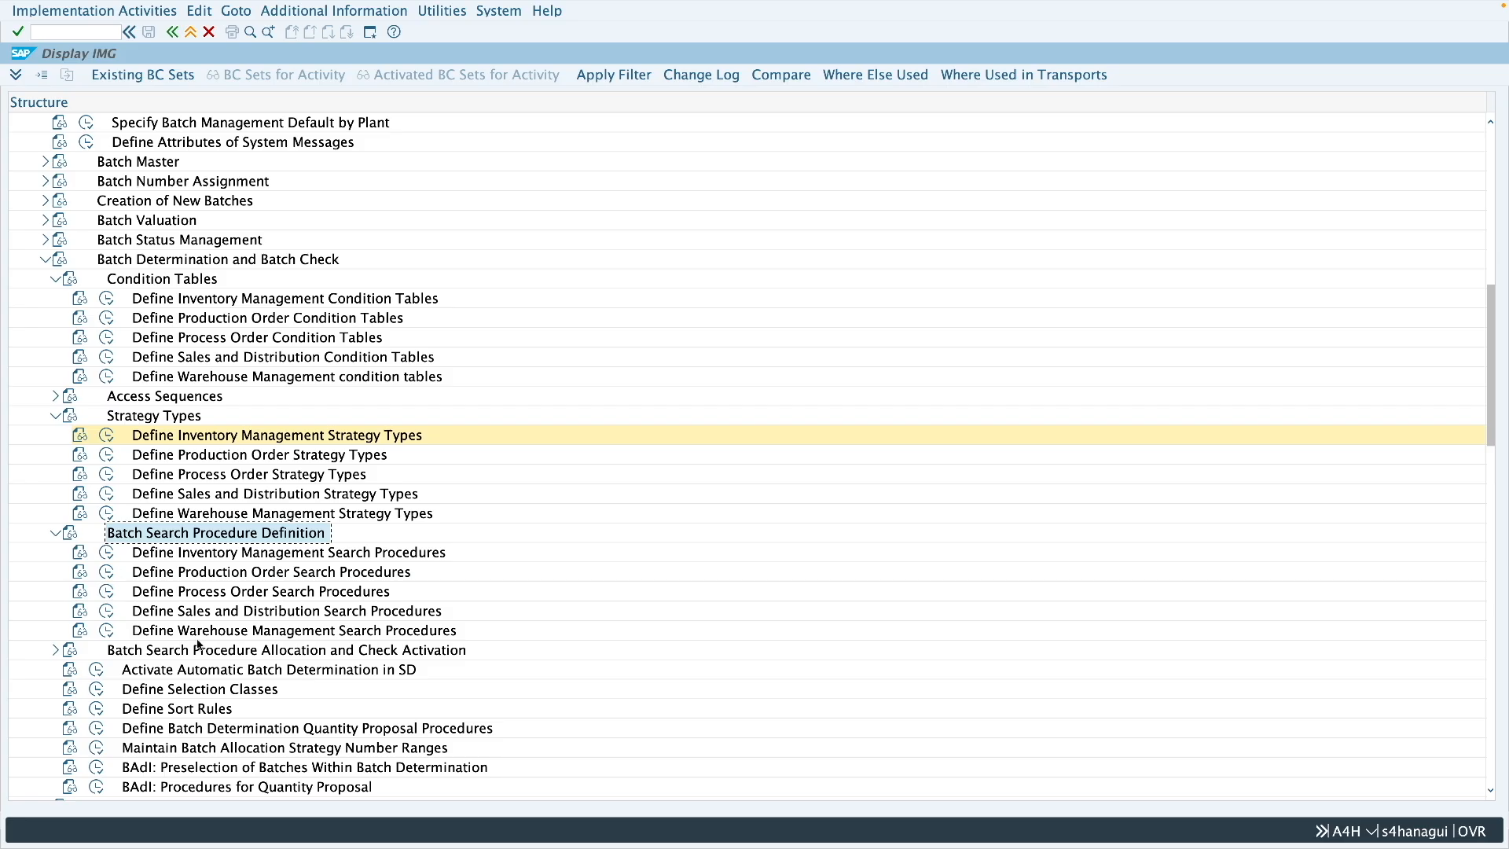
pyautogui.click(149, 558)
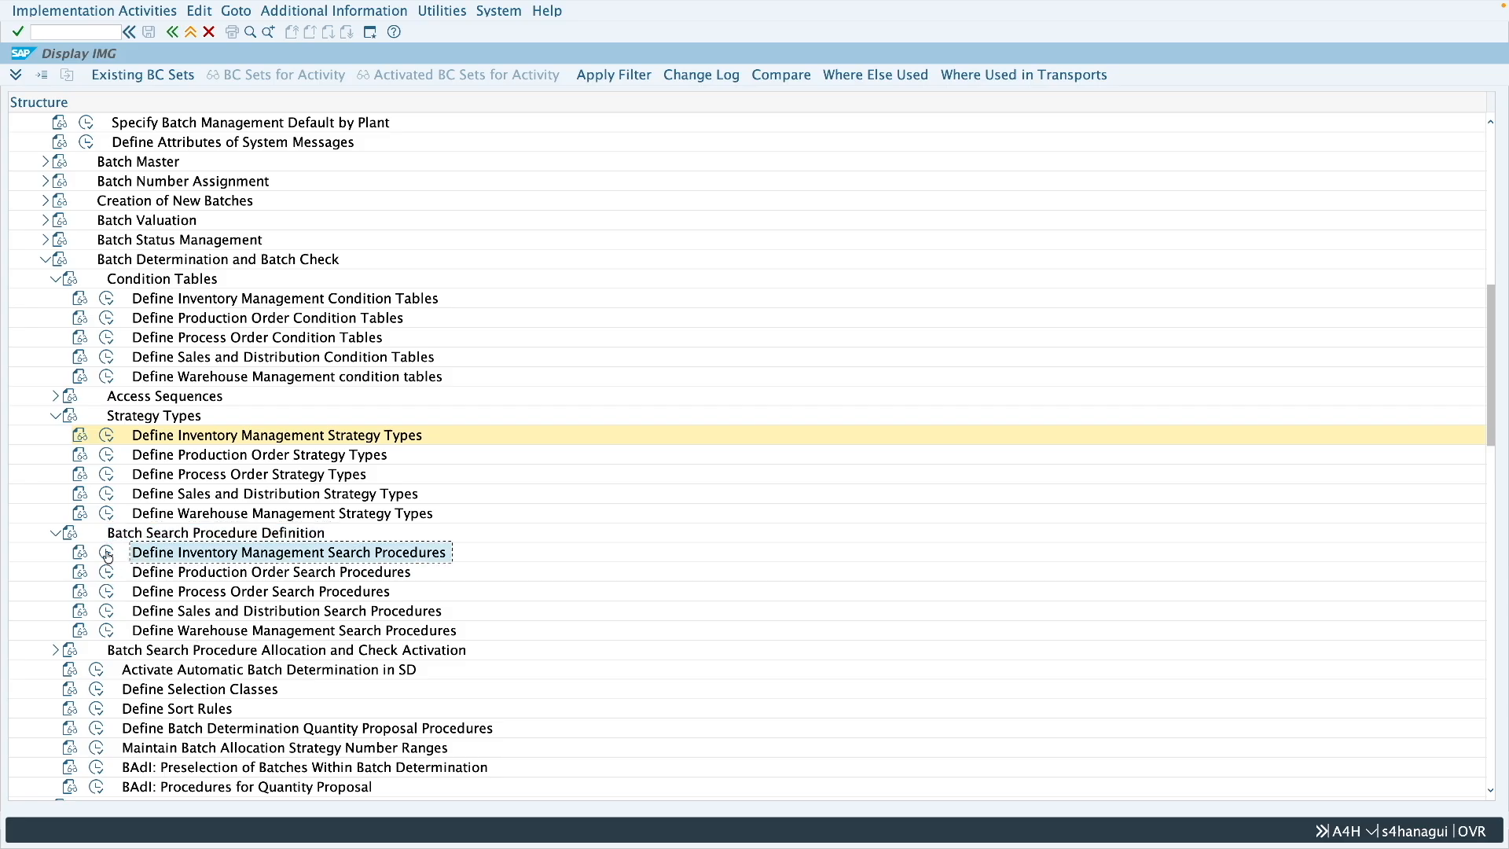
pyautogui.click(107, 552)
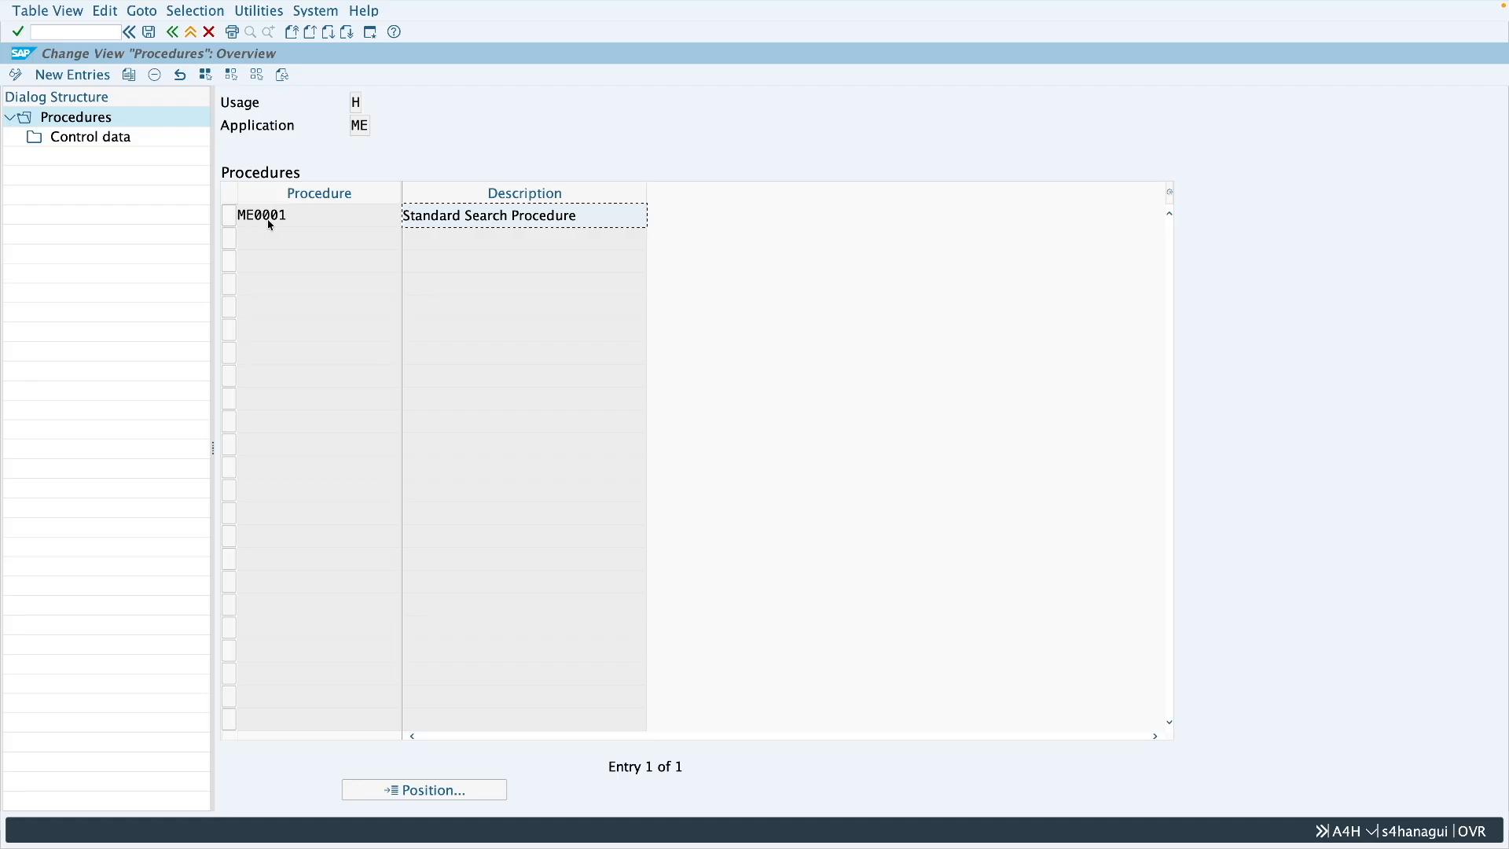
# - Display the control data of search procedure ME0001 (Standard Search Procedure), and return to the Implementation Guide
pyautogui.click(235, 222)
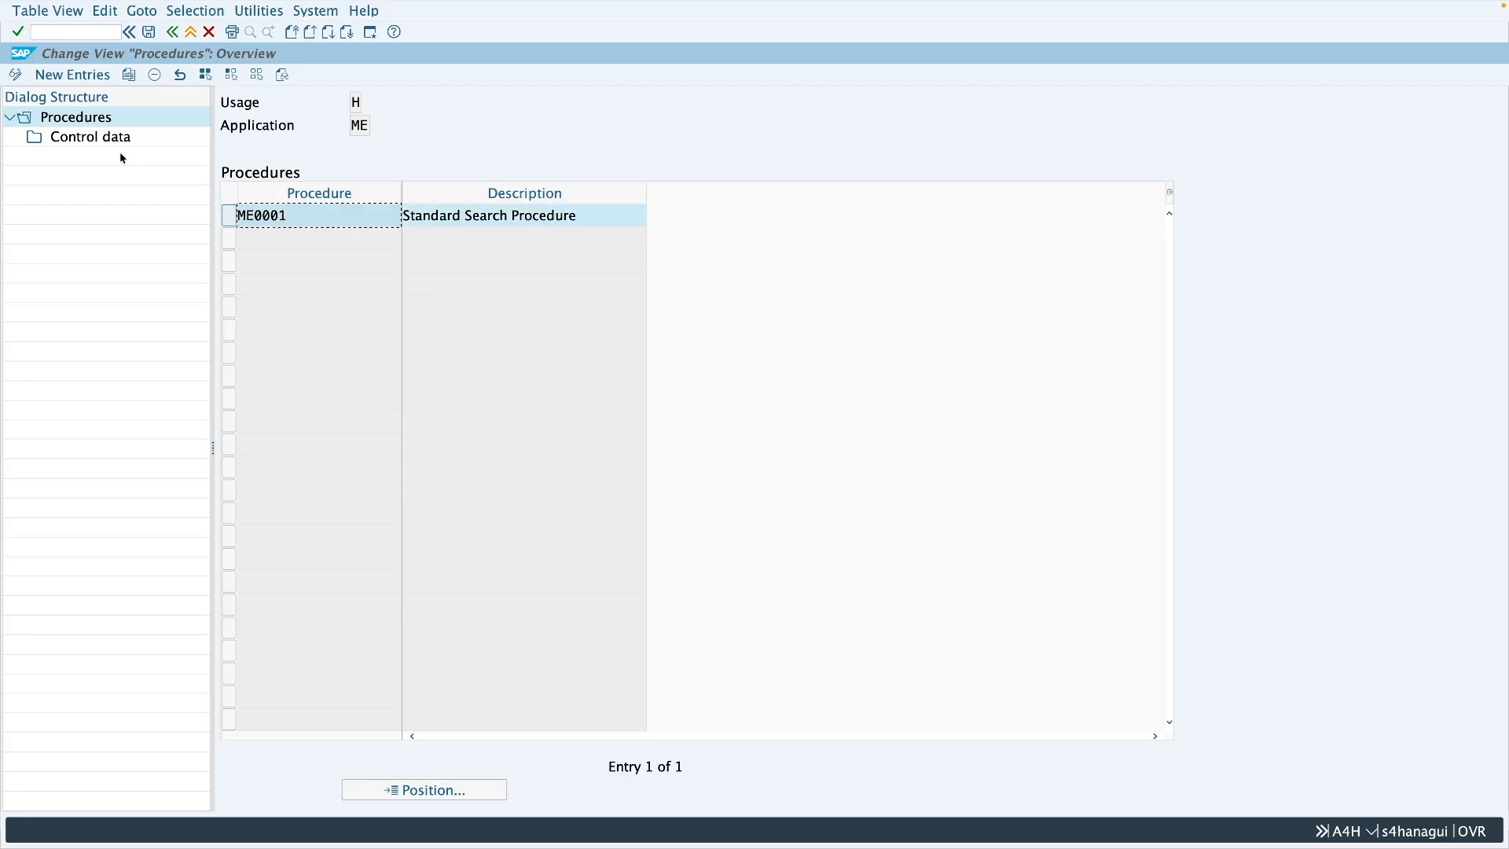
pyautogui.click(81, 142)
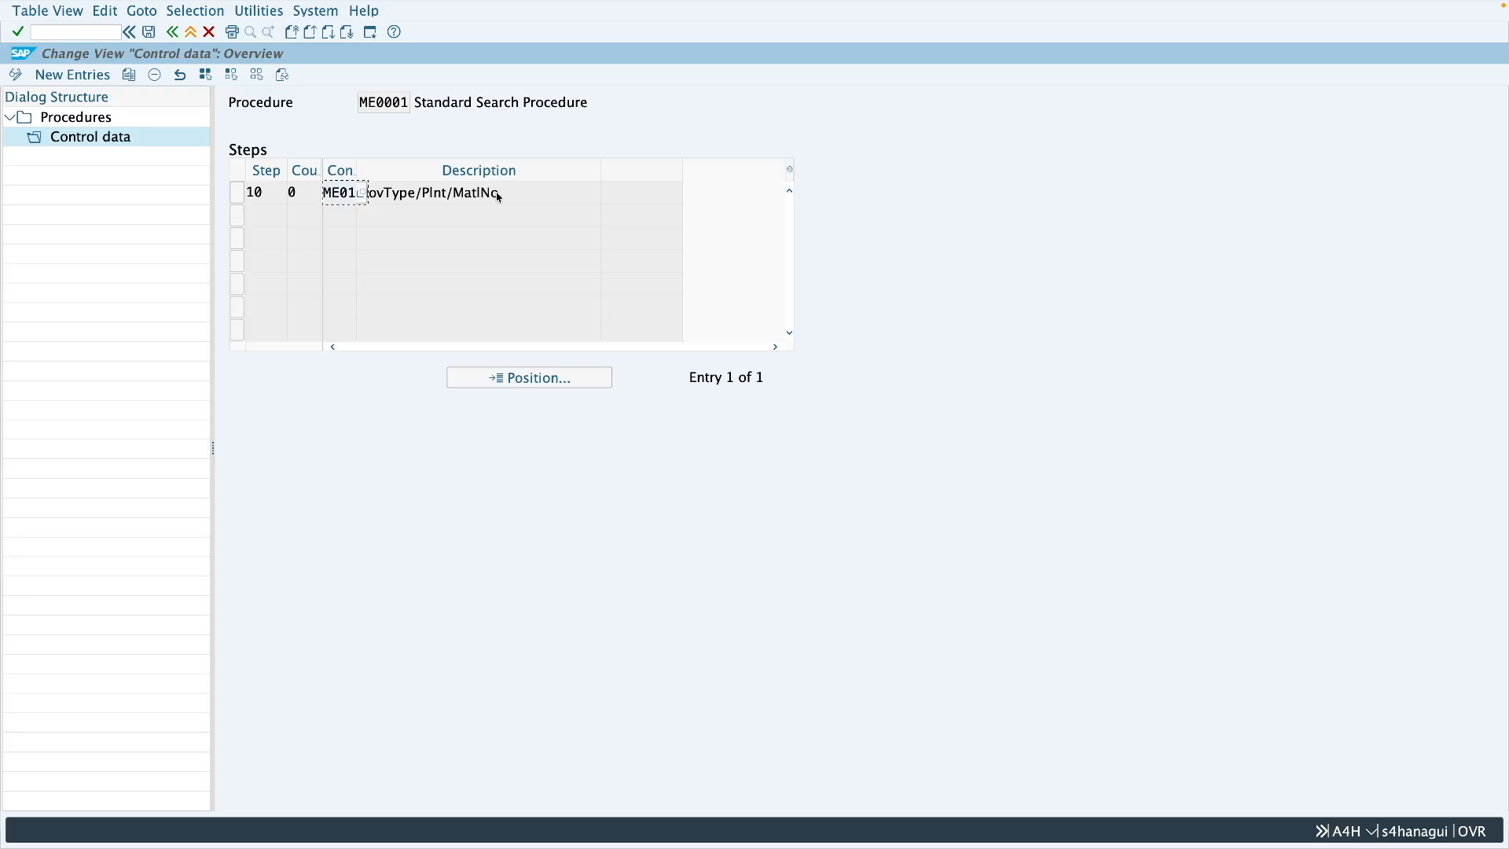
pyautogui.click(407, 103)
pyautogui.click(359, 199)
pyautogui.click(174, 33)
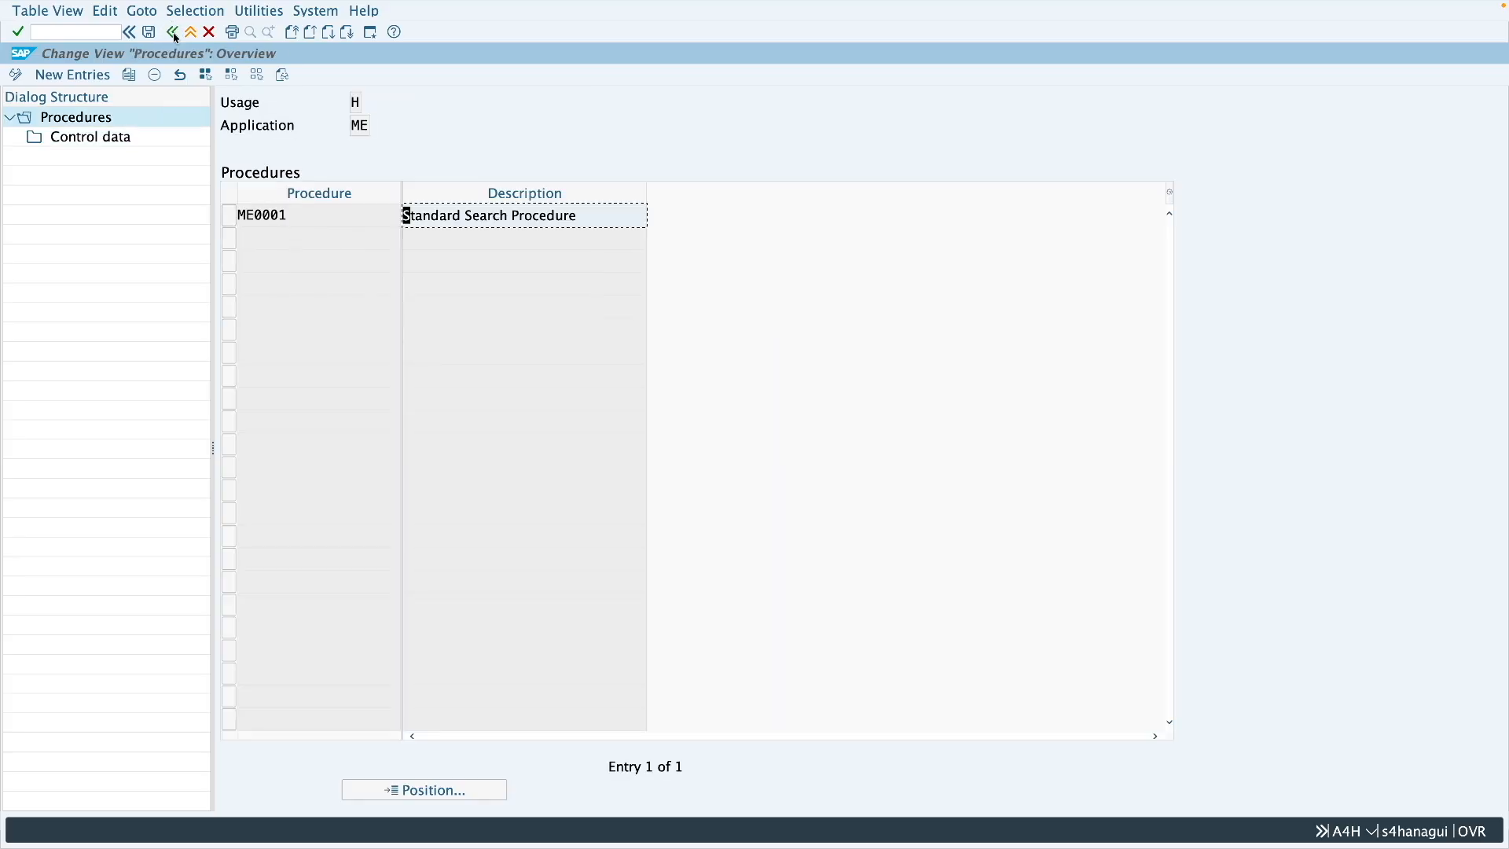
pyautogui.click(174, 33)
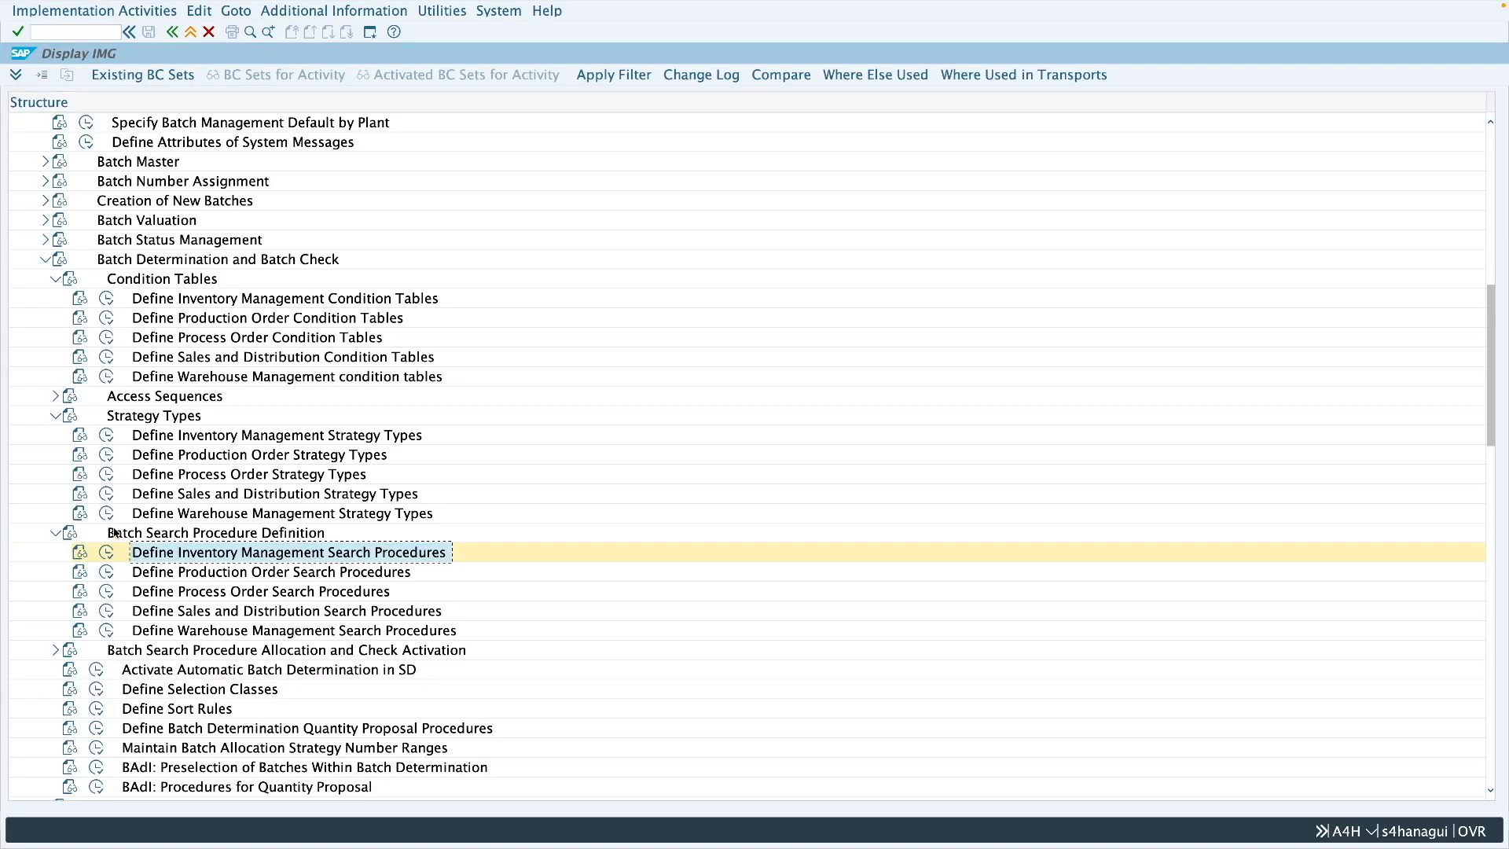
# - Open Allocate IM Search Procedure/Activate Check under Batch Search Procedure Allocation and Check Activation, and examine the search procedure assigned to movement type 201
pyautogui.scroll(-3, 150, 554)
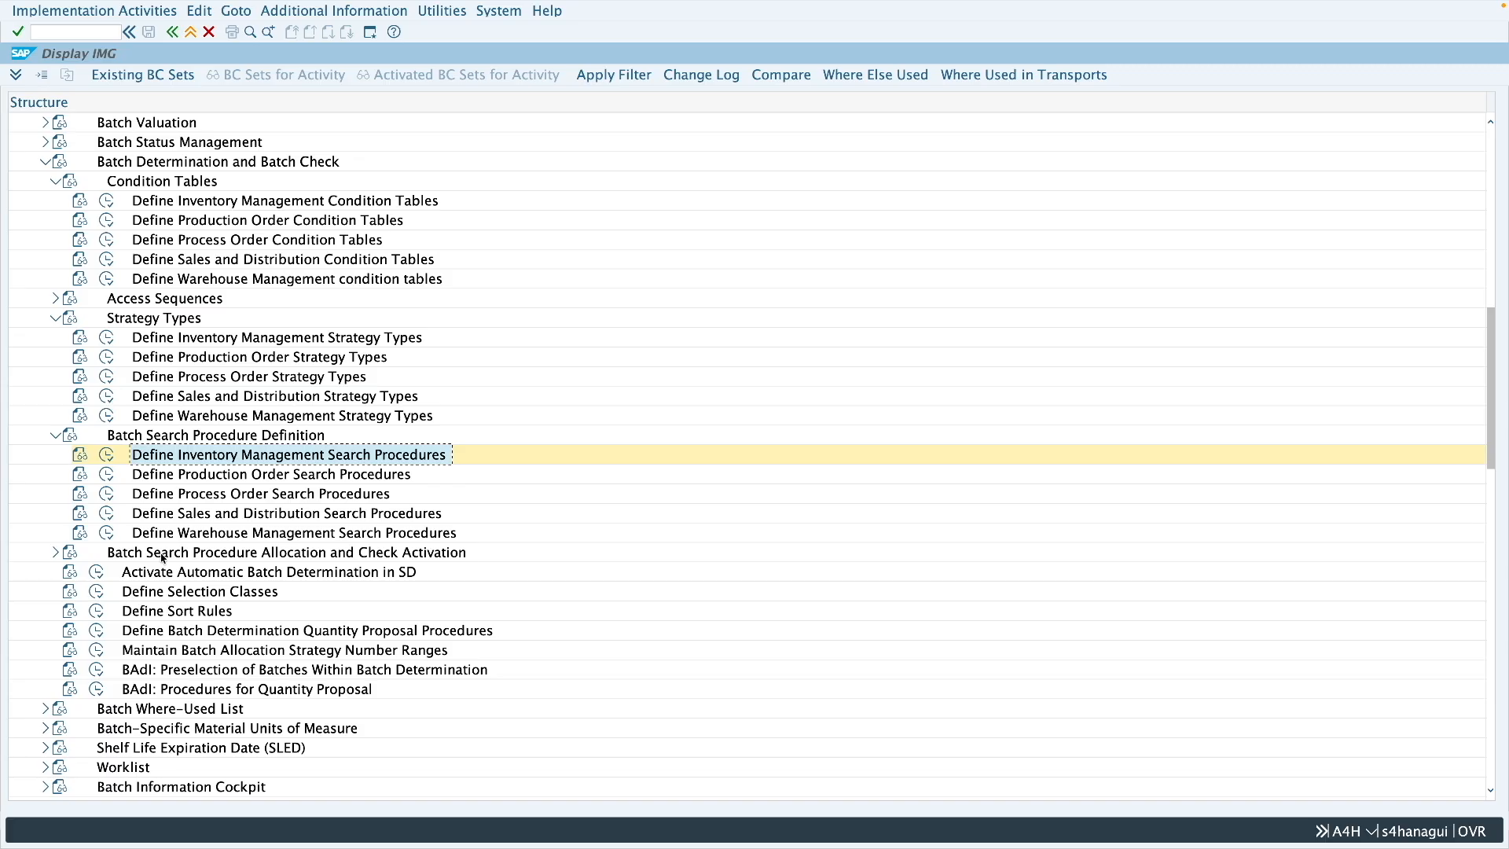
pyautogui.click(162, 556)
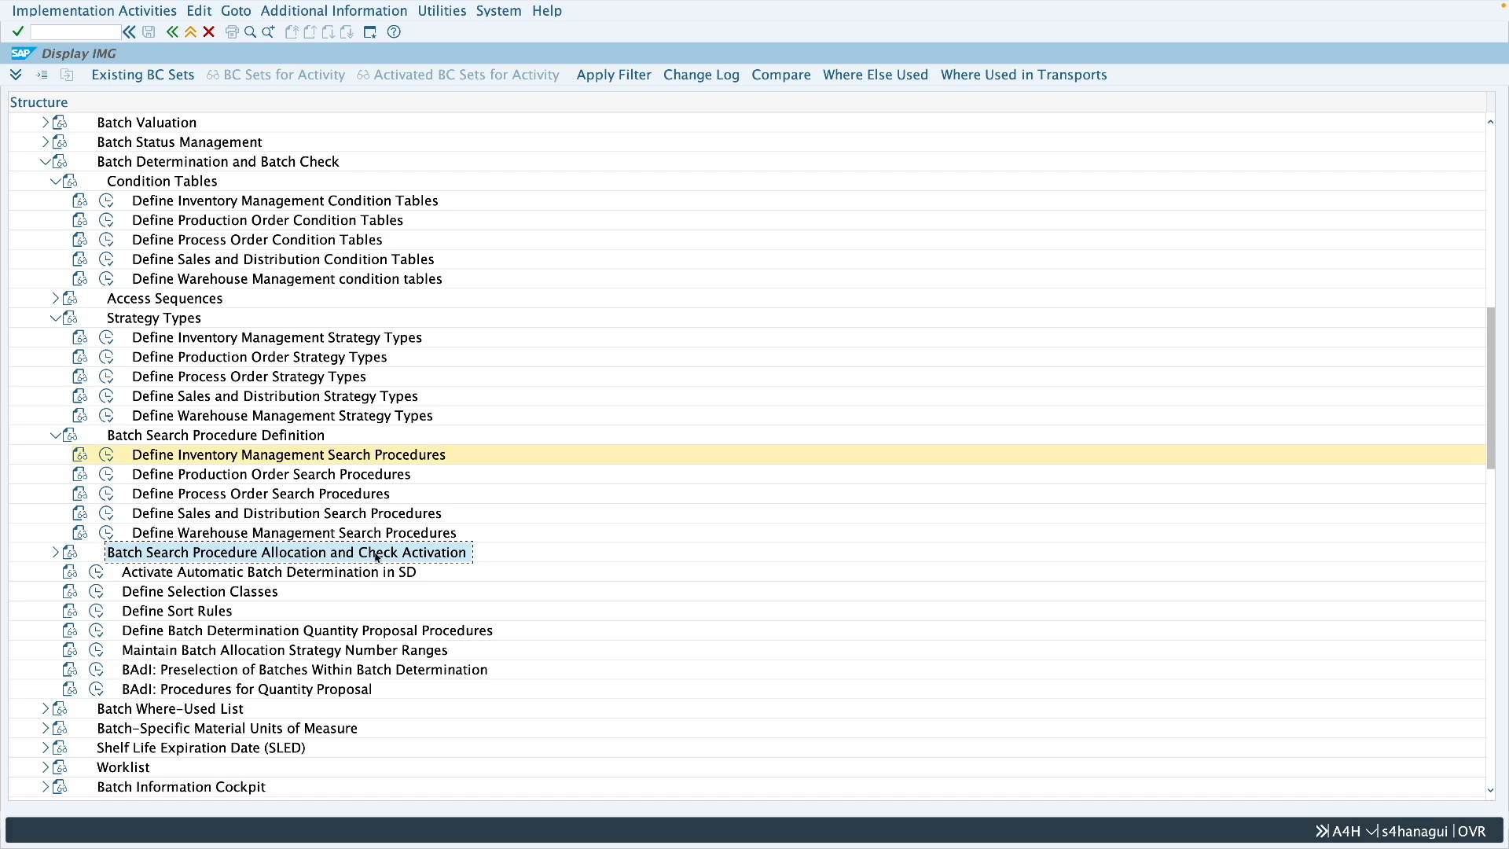
pyautogui.click(56, 553)
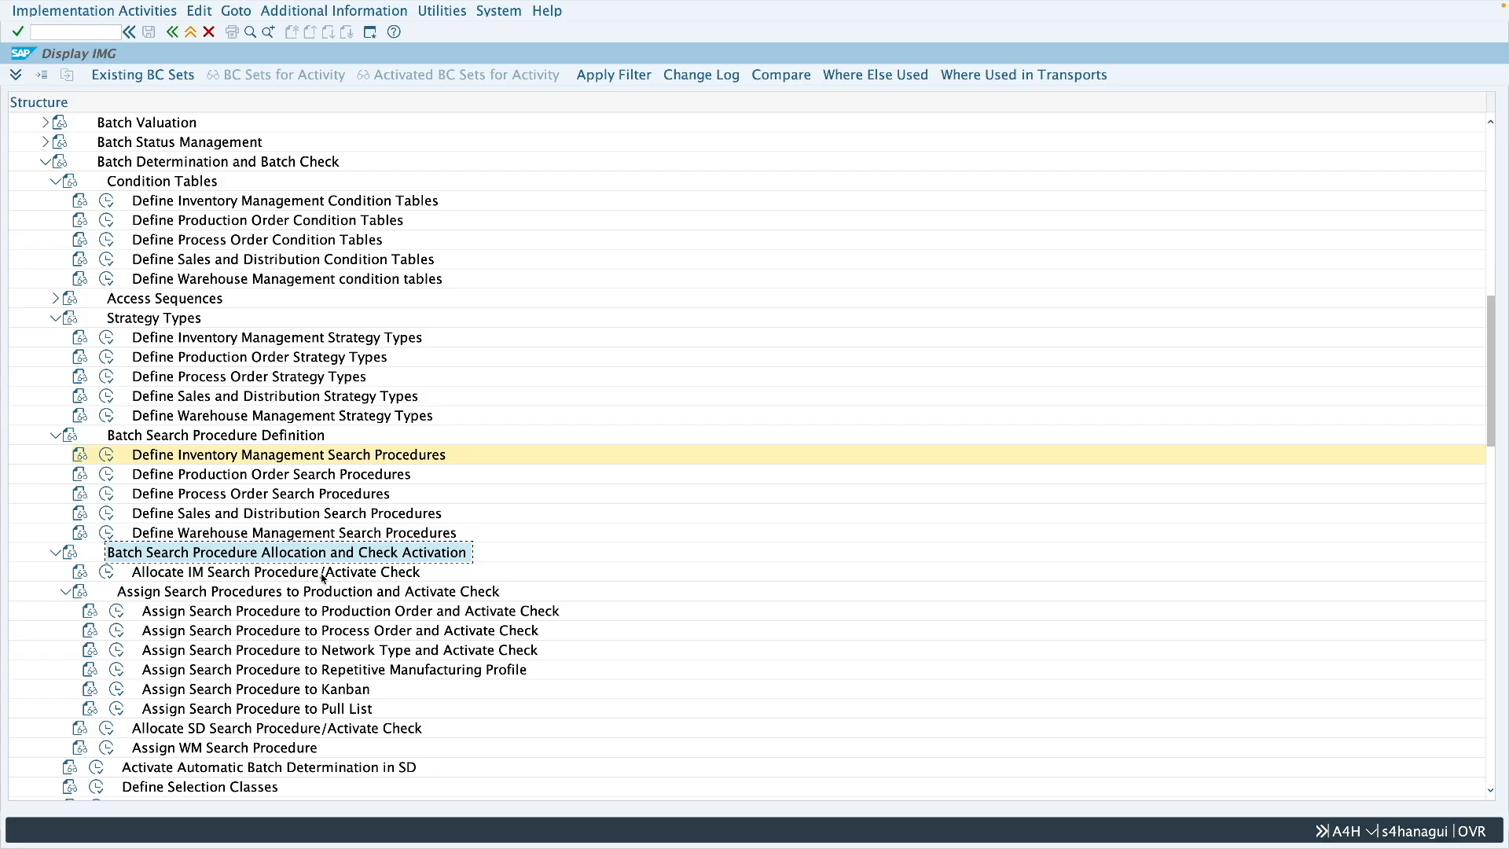
pyautogui.click(107, 577)
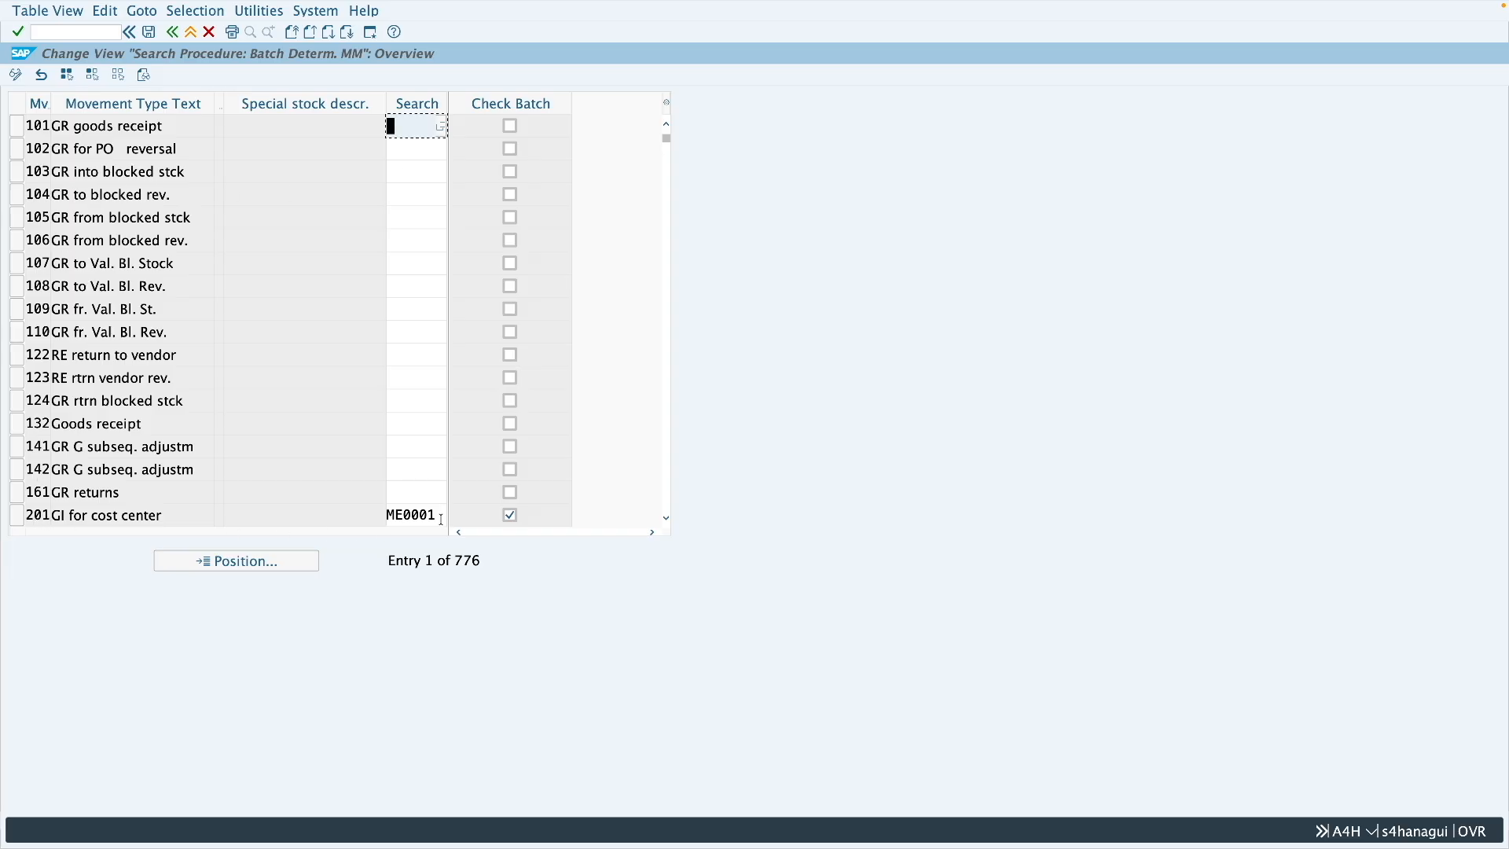
pyautogui.click(417, 520)
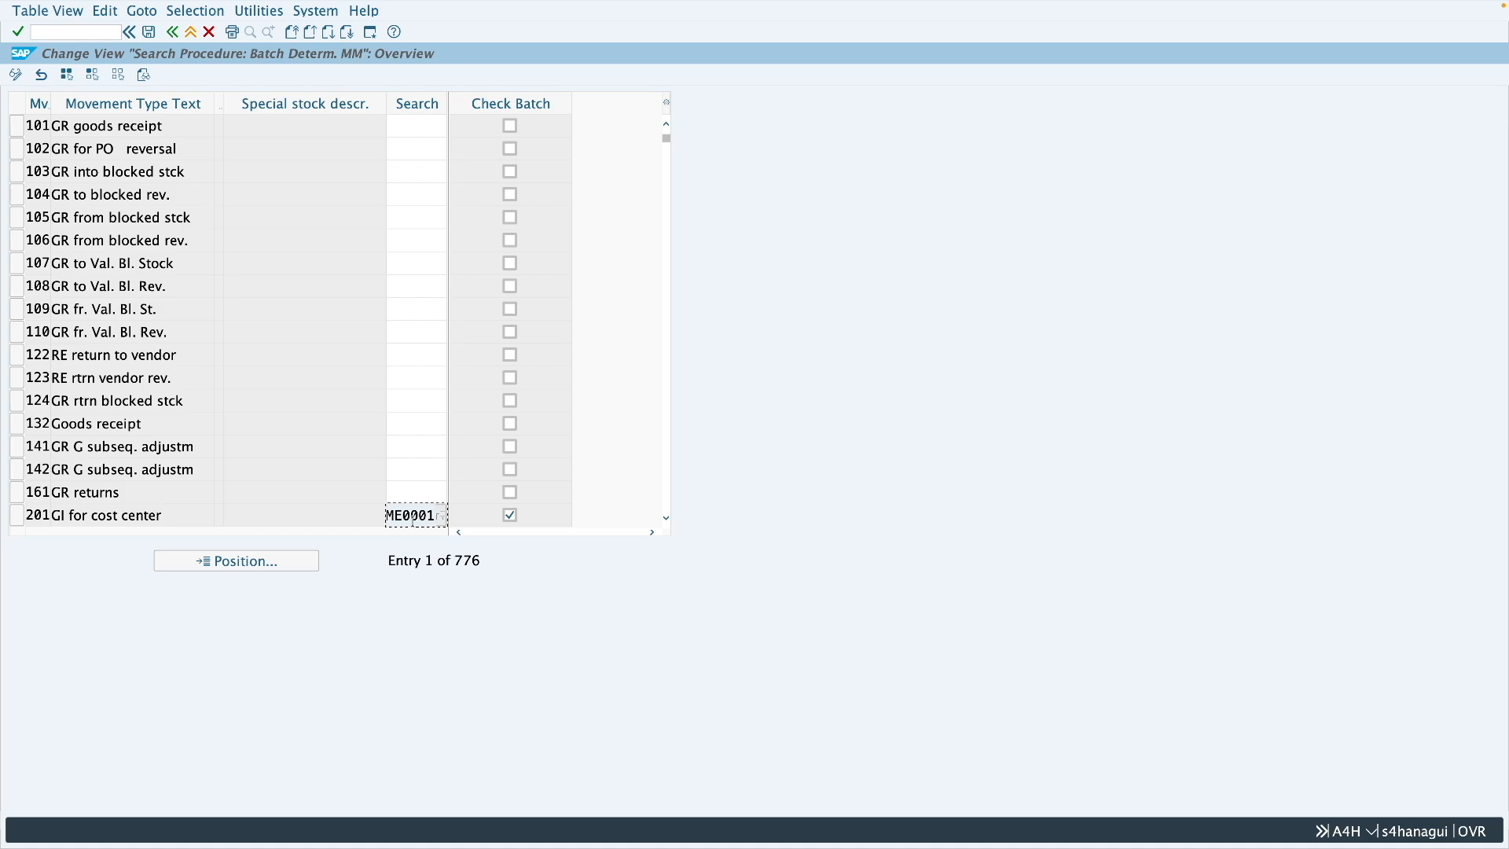
pyautogui.click(38, 517)
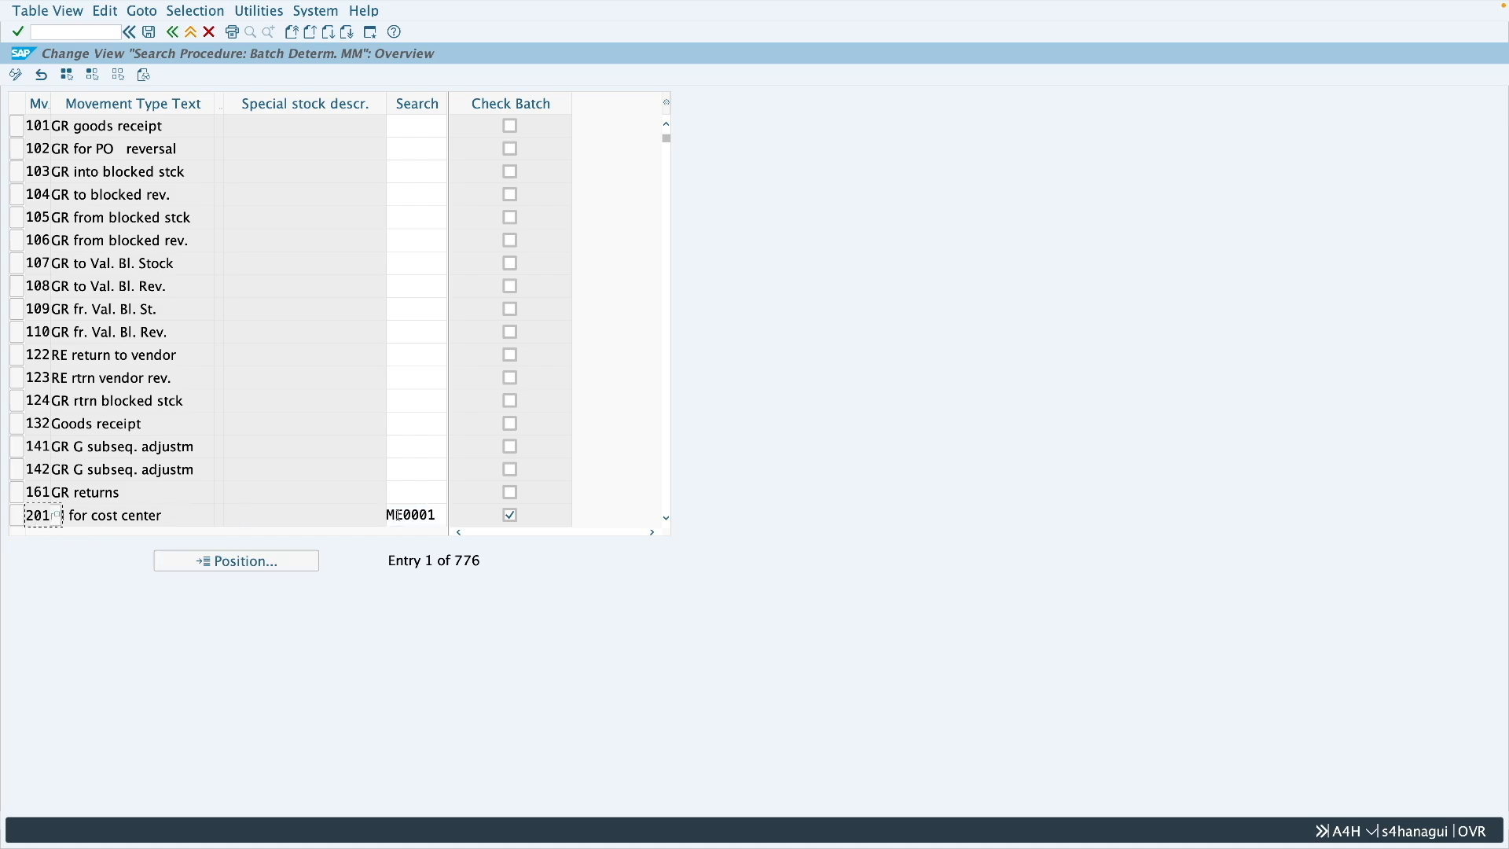
# - Return to the Implementation Guide and review the nodes from Condition Tables to Batch Search Procedure Allocation and Check Activation
pyautogui.click(440, 521)
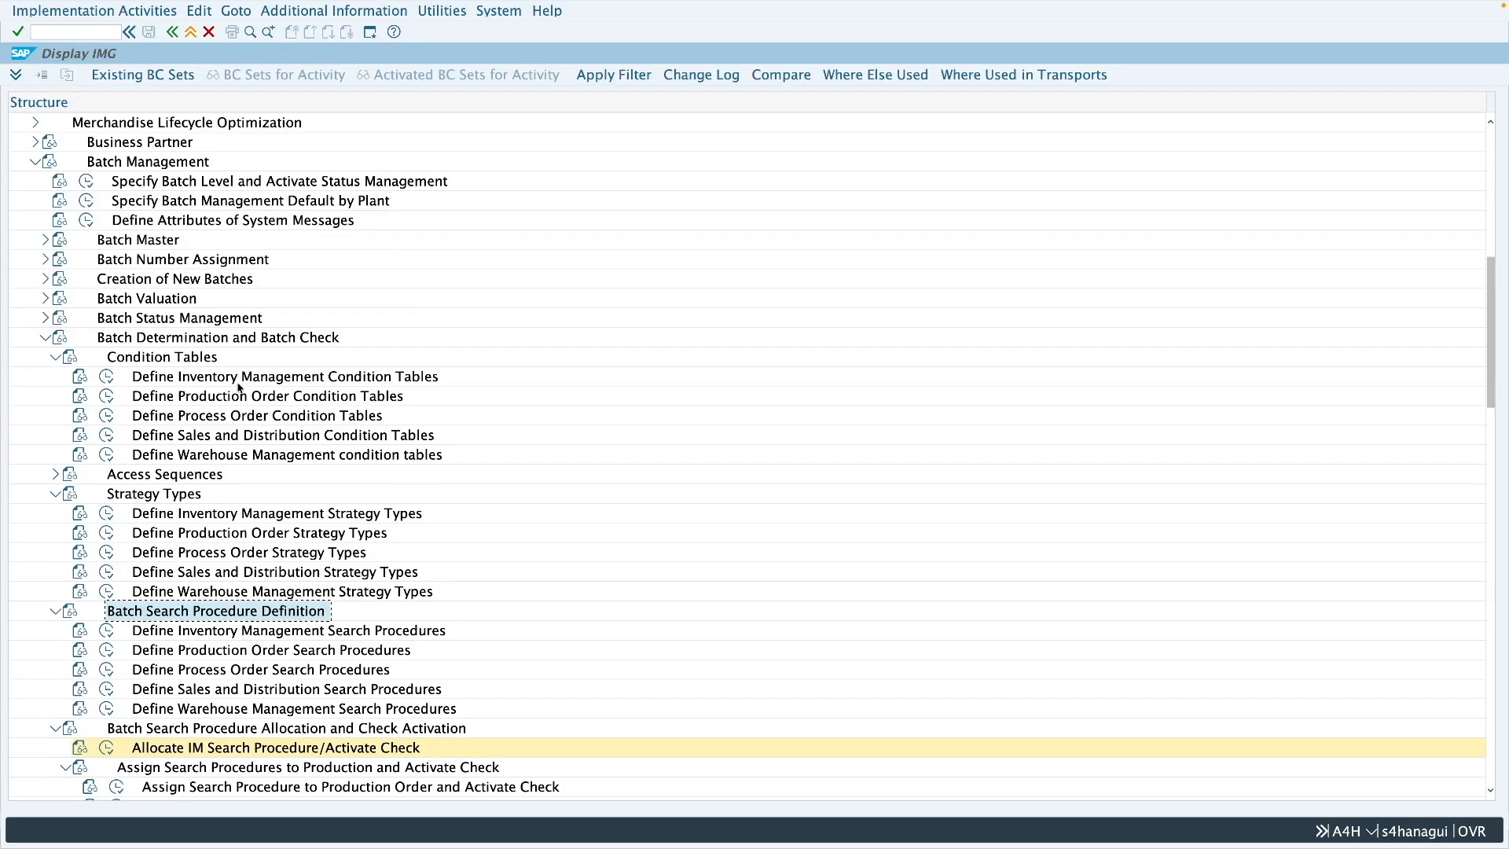
pyautogui.click(154, 361)
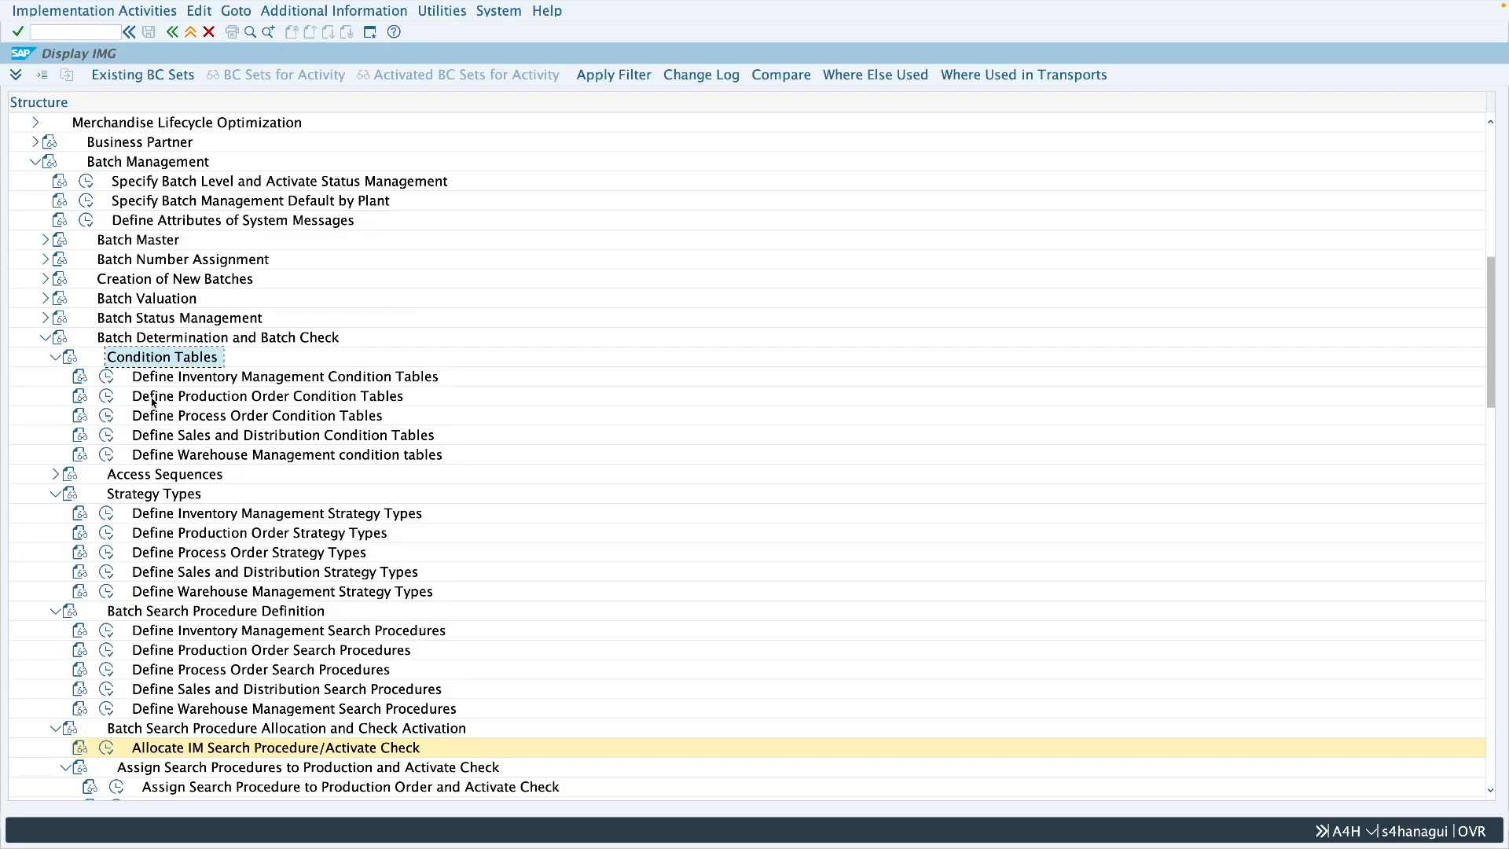
pyautogui.click(164, 476)
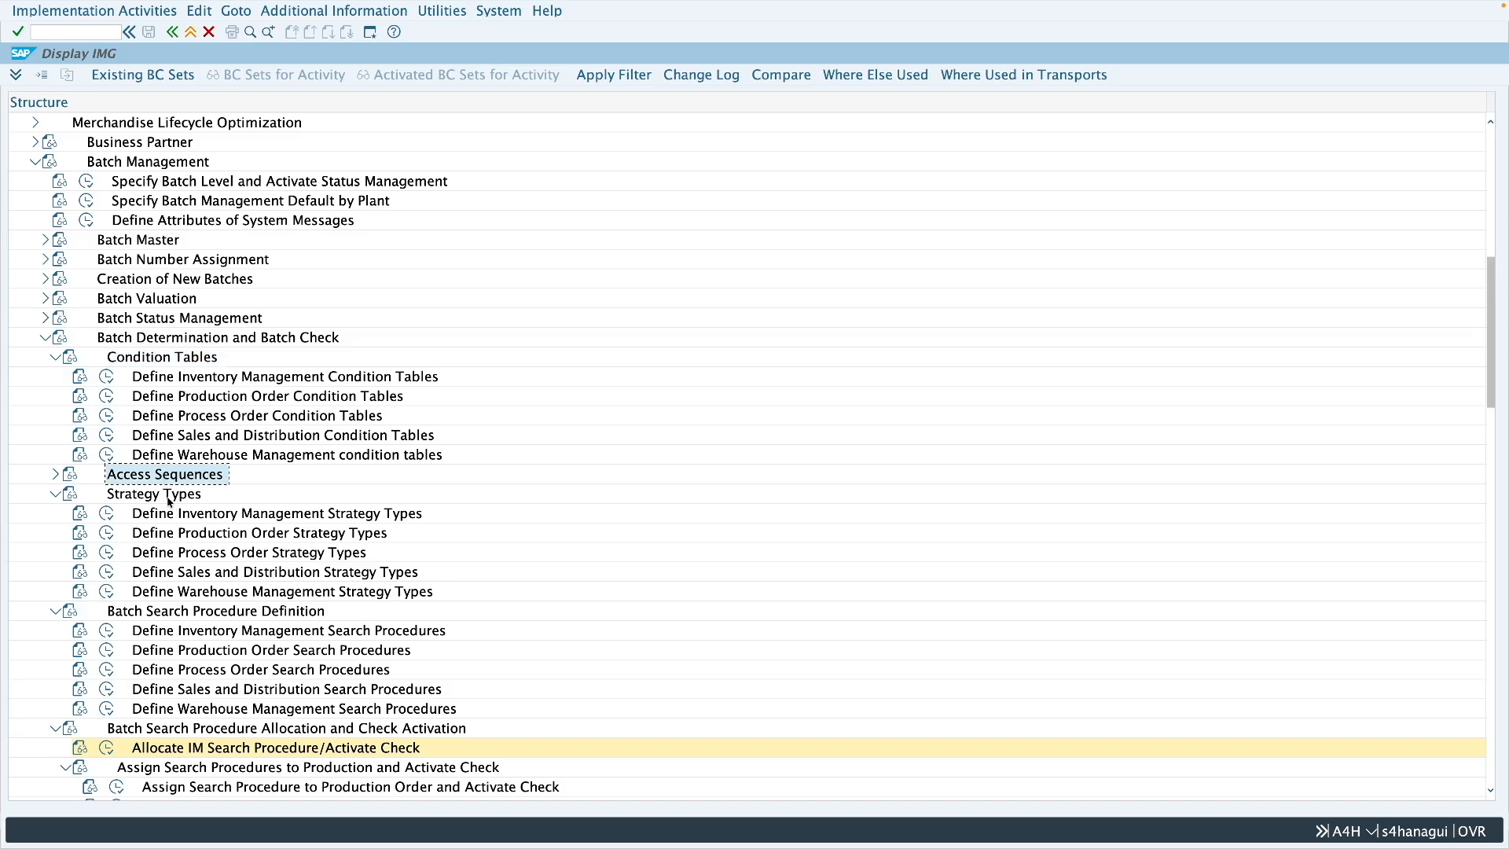
pyautogui.click(169, 498)
pyautogui.click(217, 614)
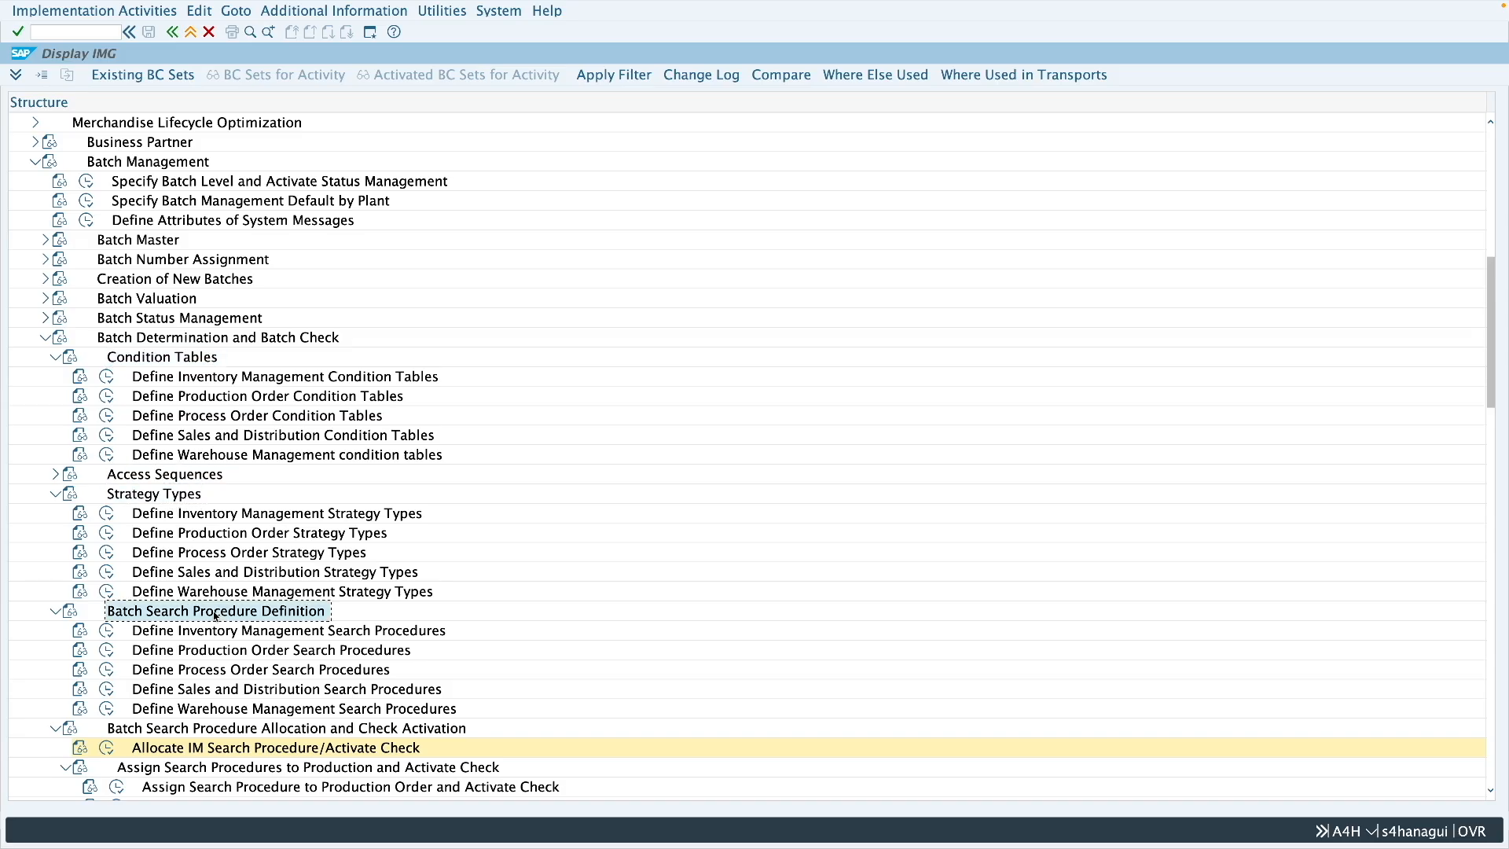
pyautogui.scroll(-2, 217, 616)
pyautogui.click(217, 636)
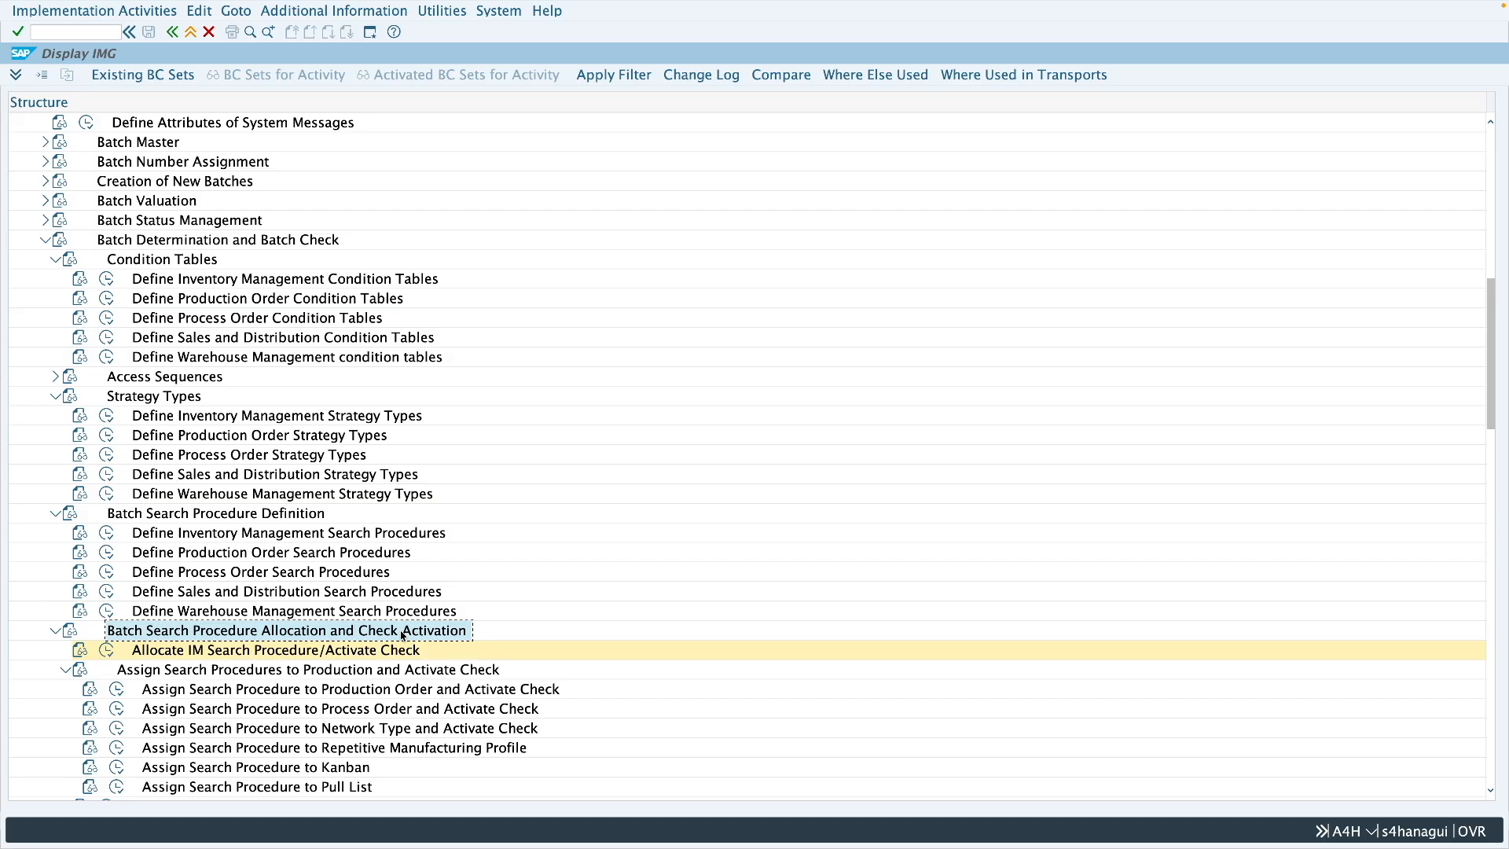
# - Leave the Implementation Guide and view the inventory management condition table creation and display screens with transactions OMA1 and OMA3
pyautogui.click(190, 34)
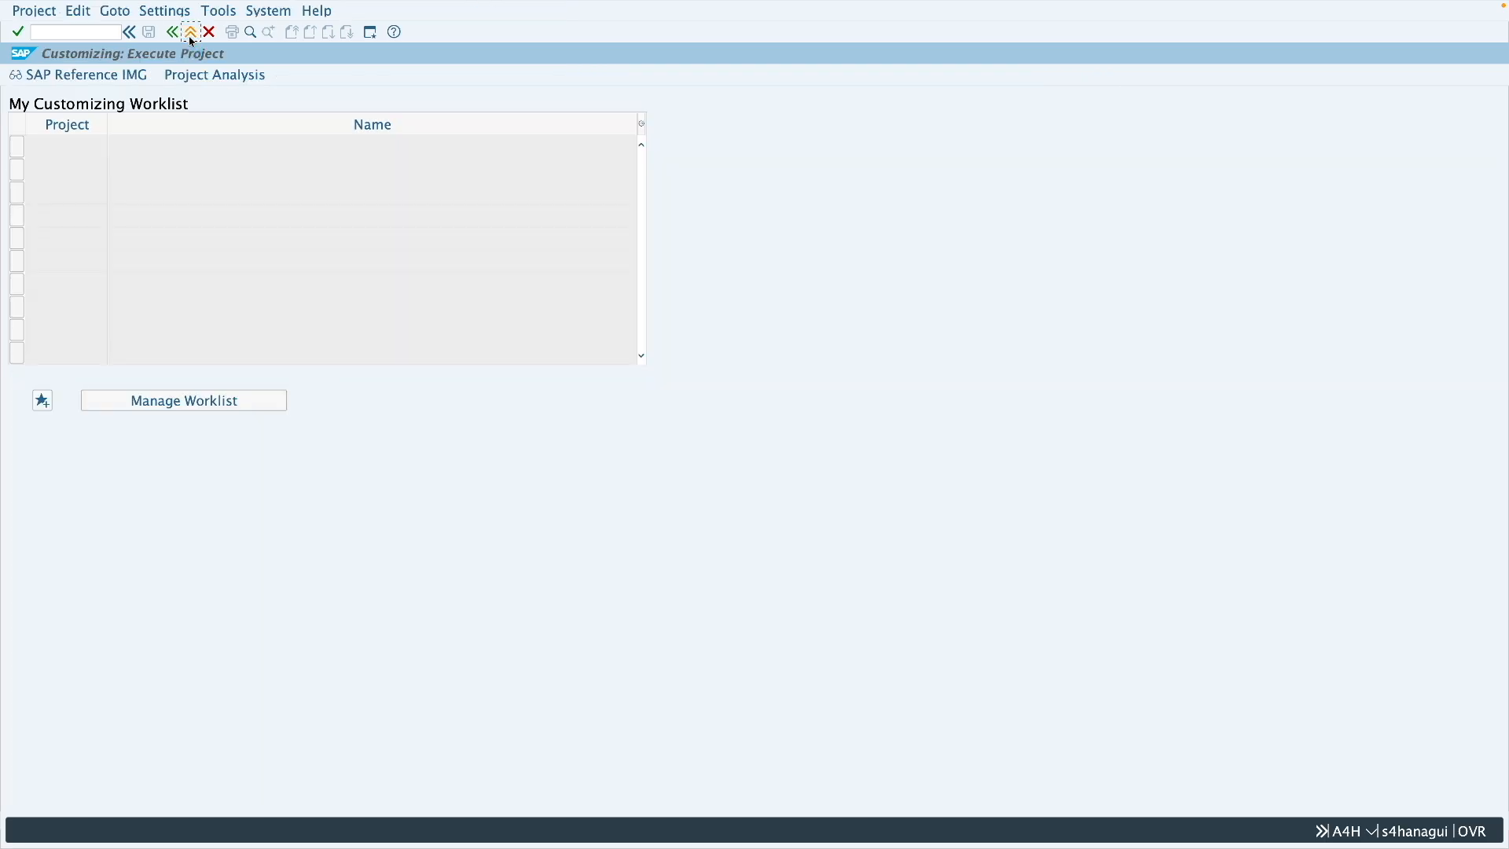
pyautogui.click(190, 35)
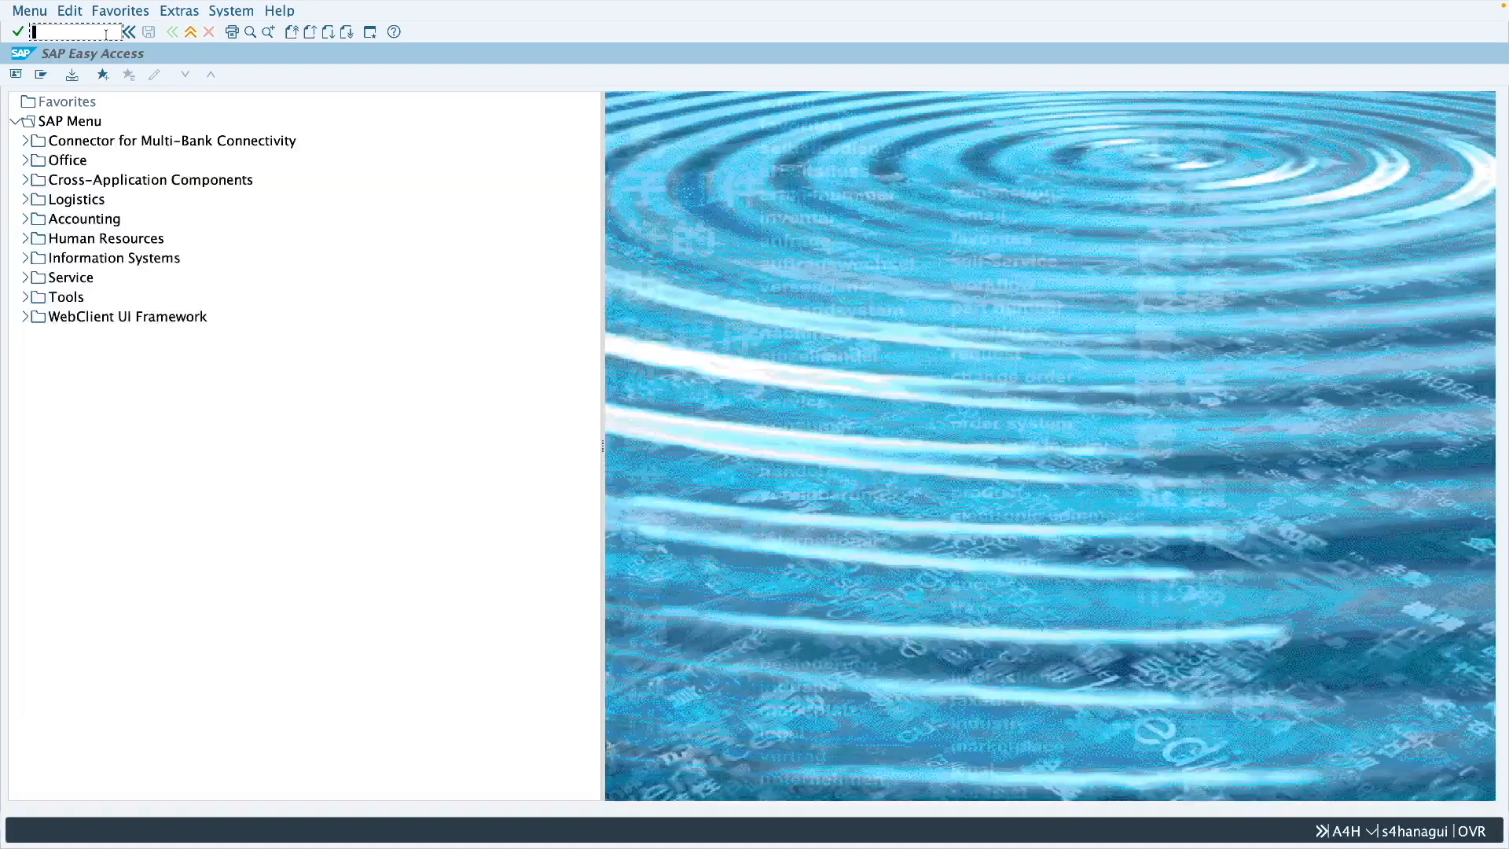
pyautogui.write('oma1')
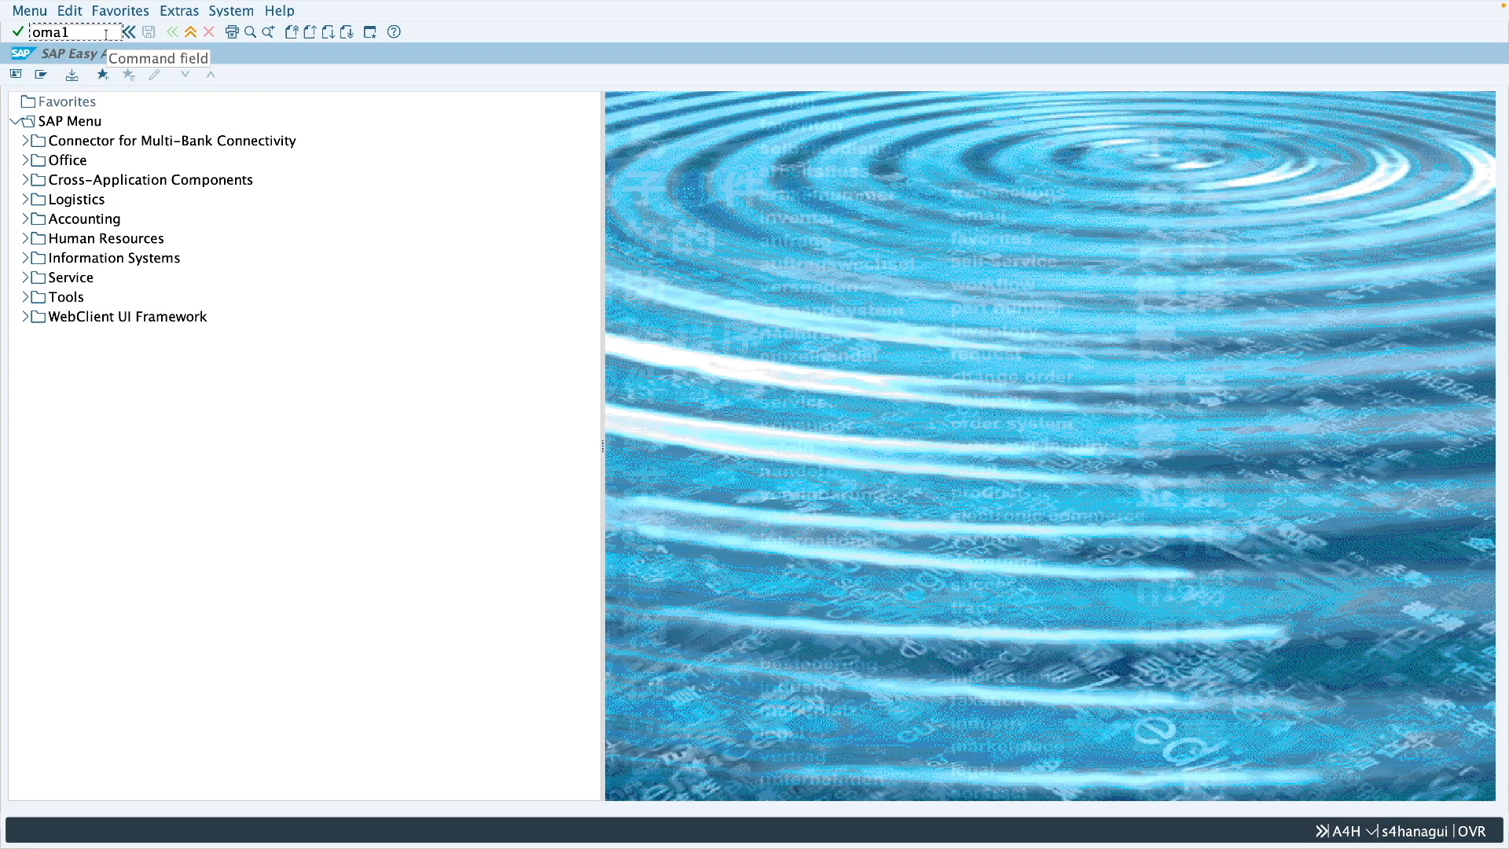
pyautogui.press('Return')
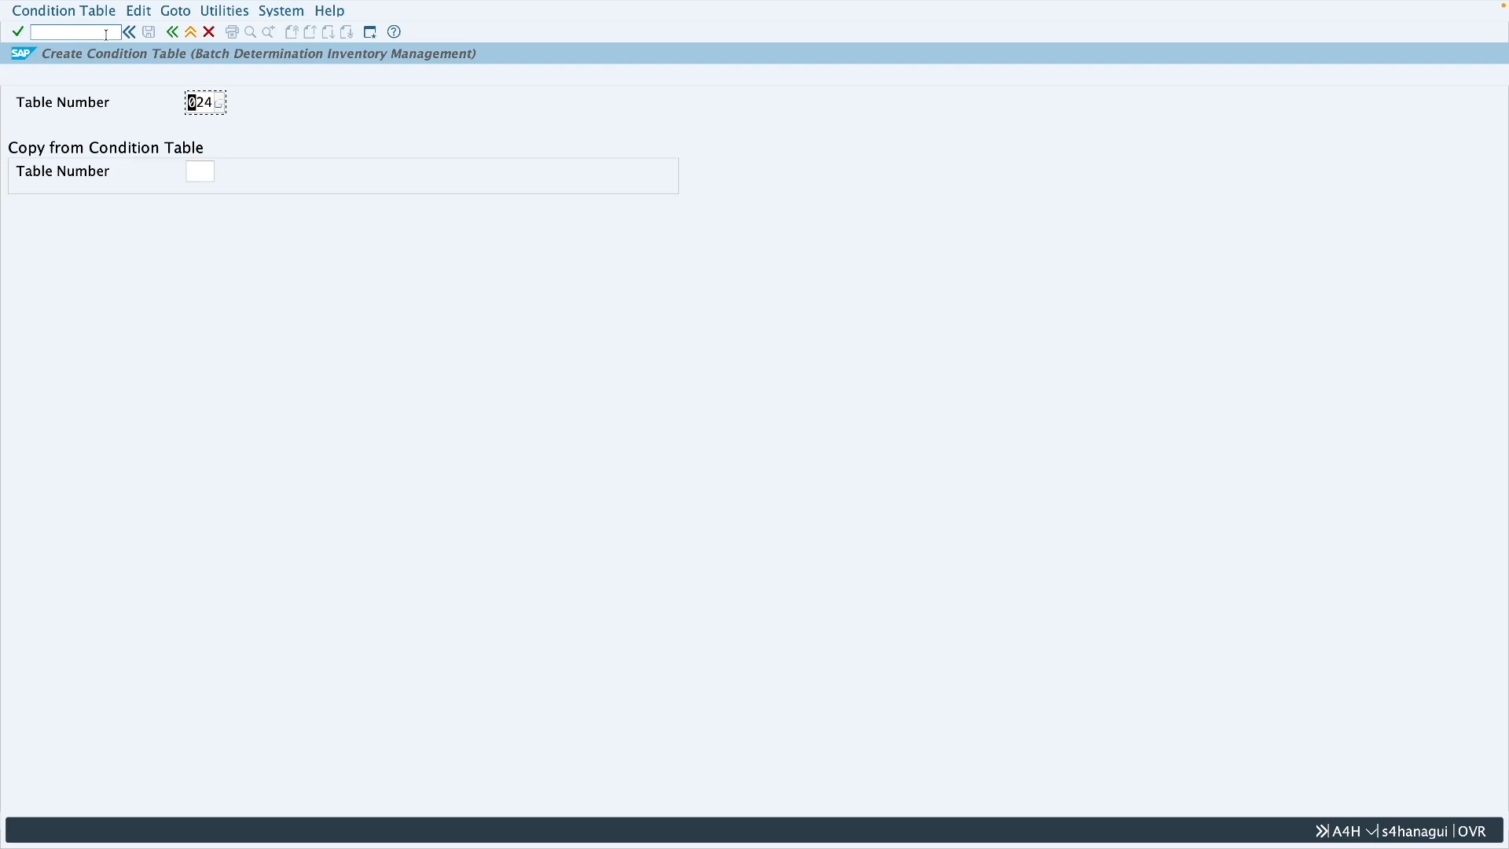
pyautogui.click(191, 31)
pyautogui.write('oma3')
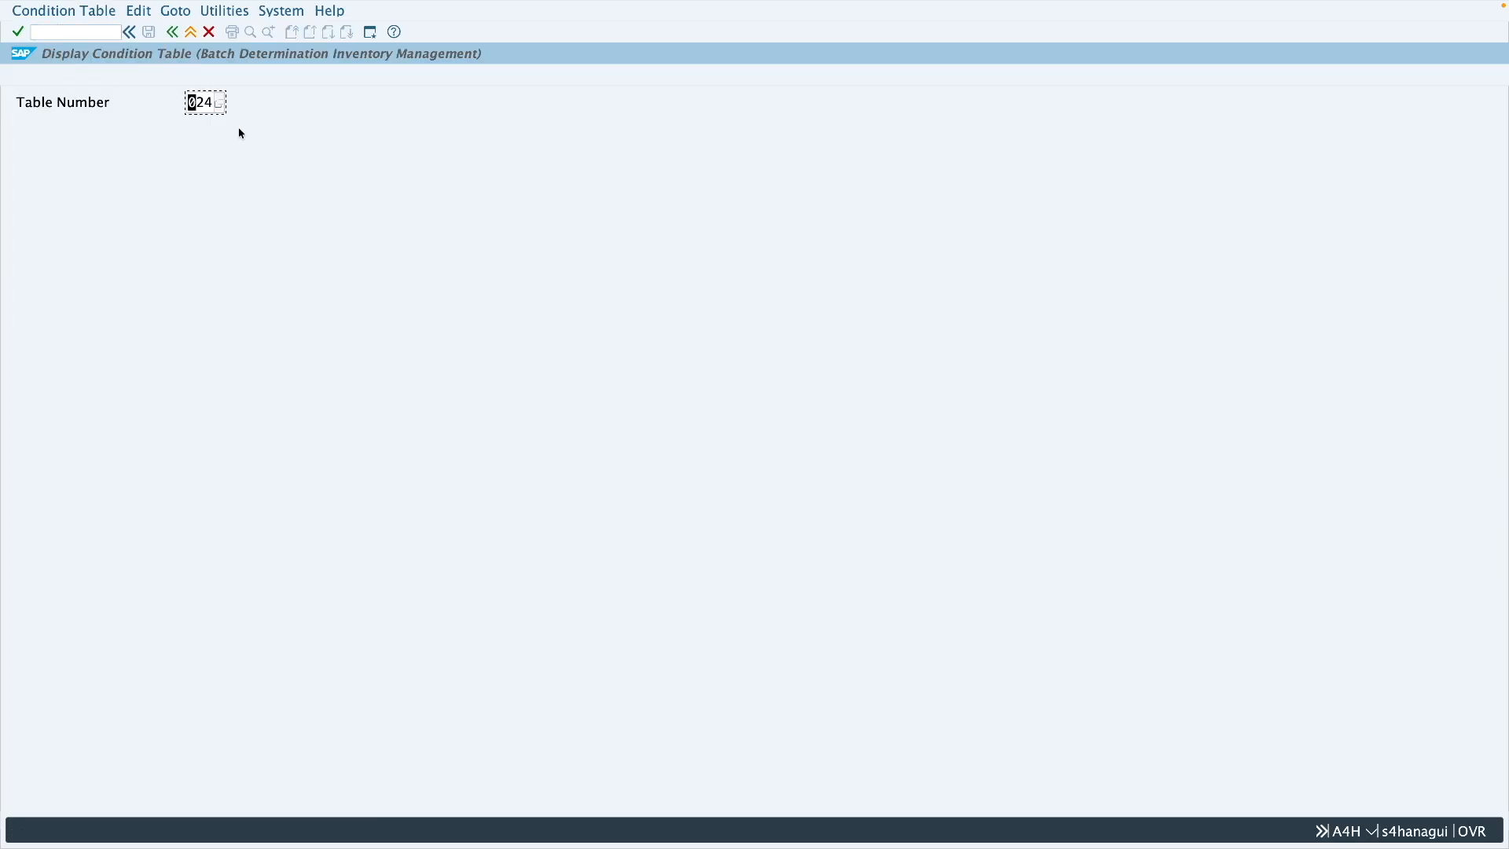
pyautogui.click(191, 31)
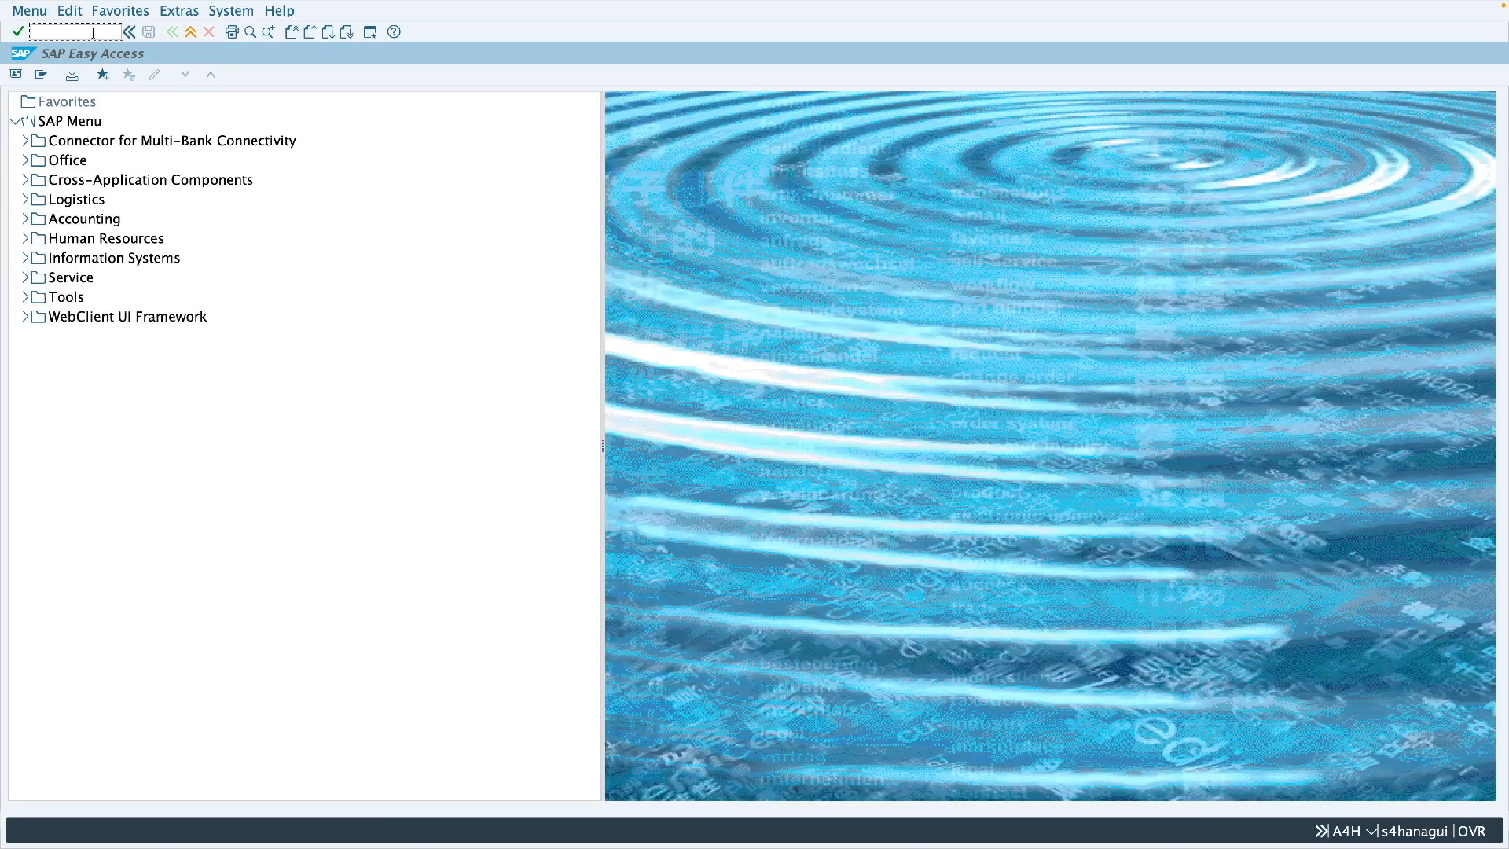
# - View the access sequences with transaction OMCX, accepting the cross-client notice, and return to SAP Easy Access
pyautogui.write('omcx')
pyautogui.press('Return')
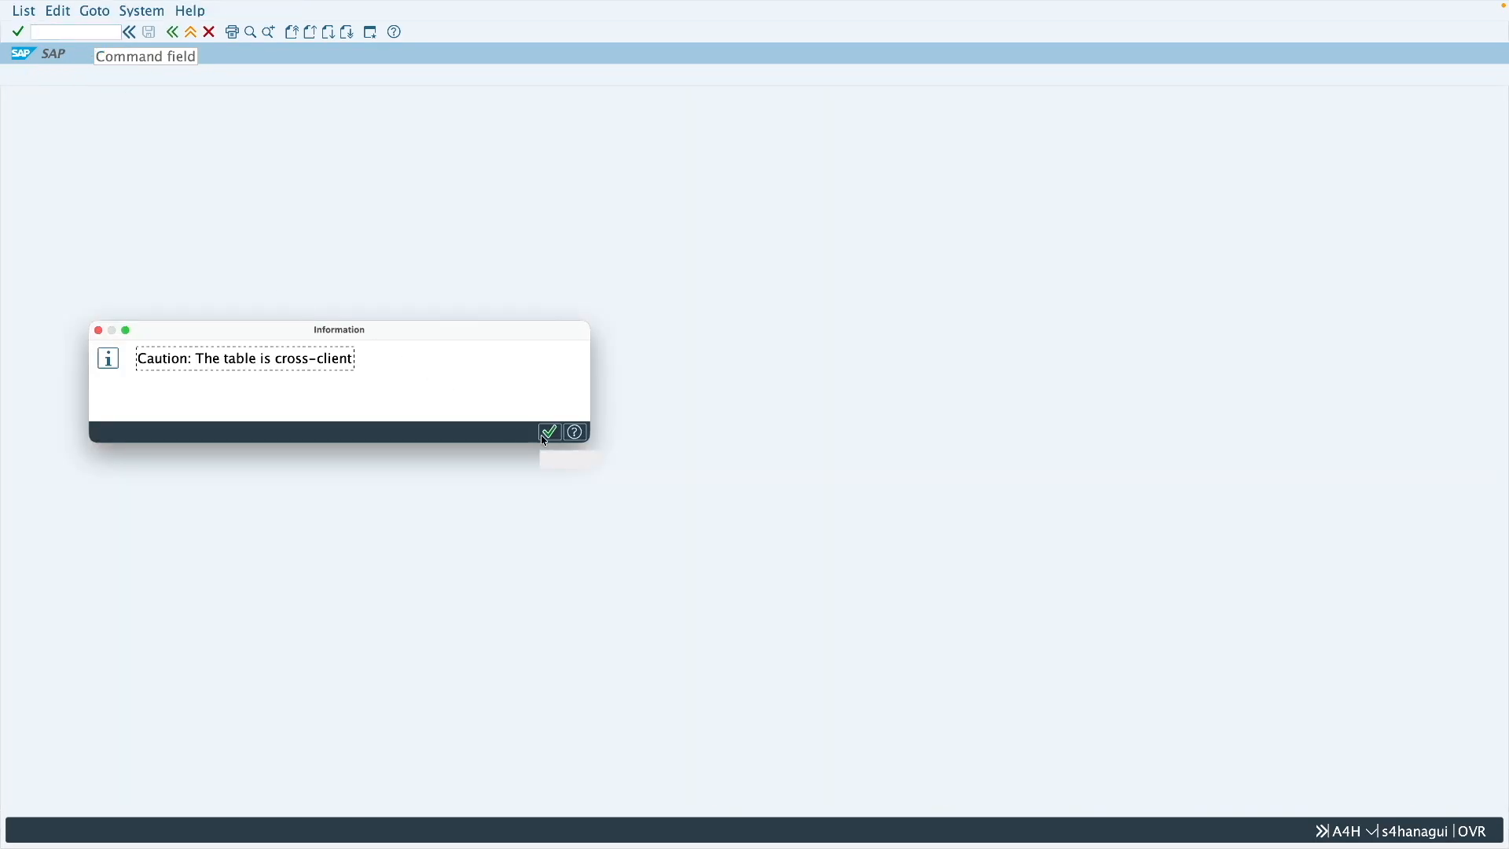
pyautogui.click(541, 430)
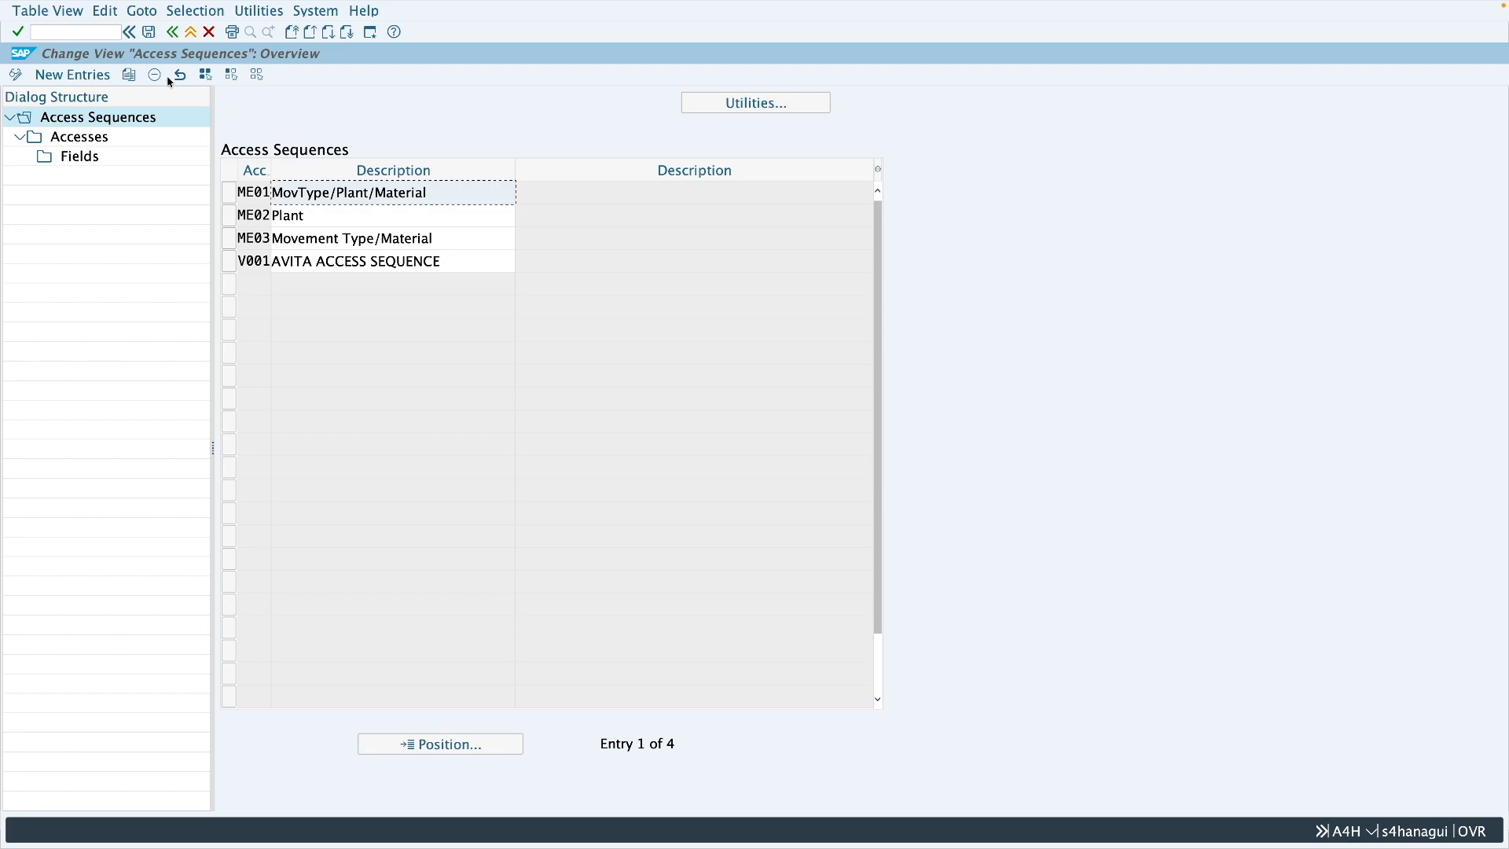
pyautogui.click(174, 35)
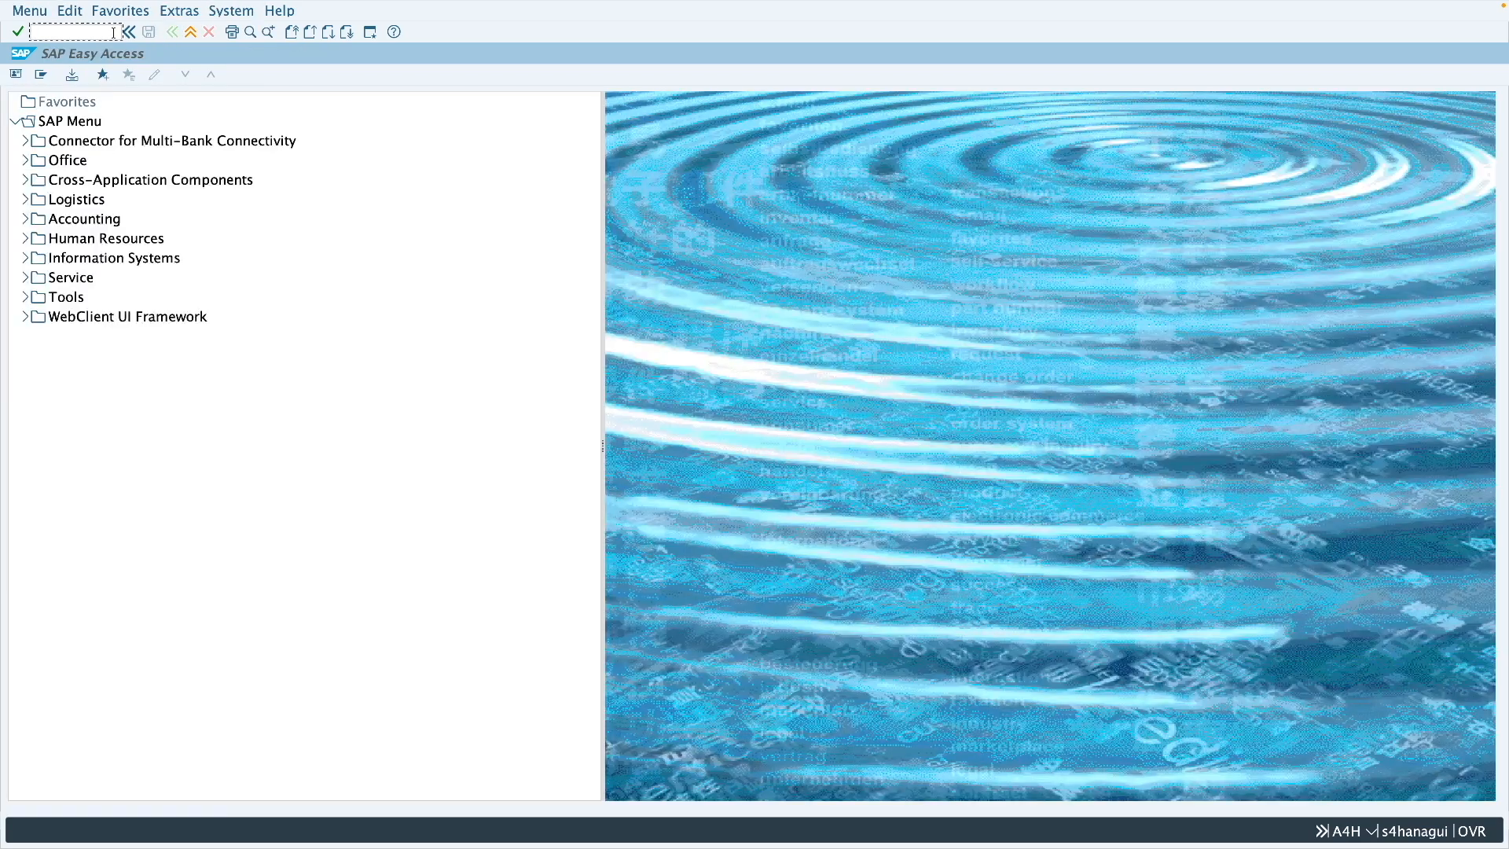
# - Run transaction OMCW, display the details of strategy type ME01, and return to SAP Easy Access
pyautogui.write('omcw')
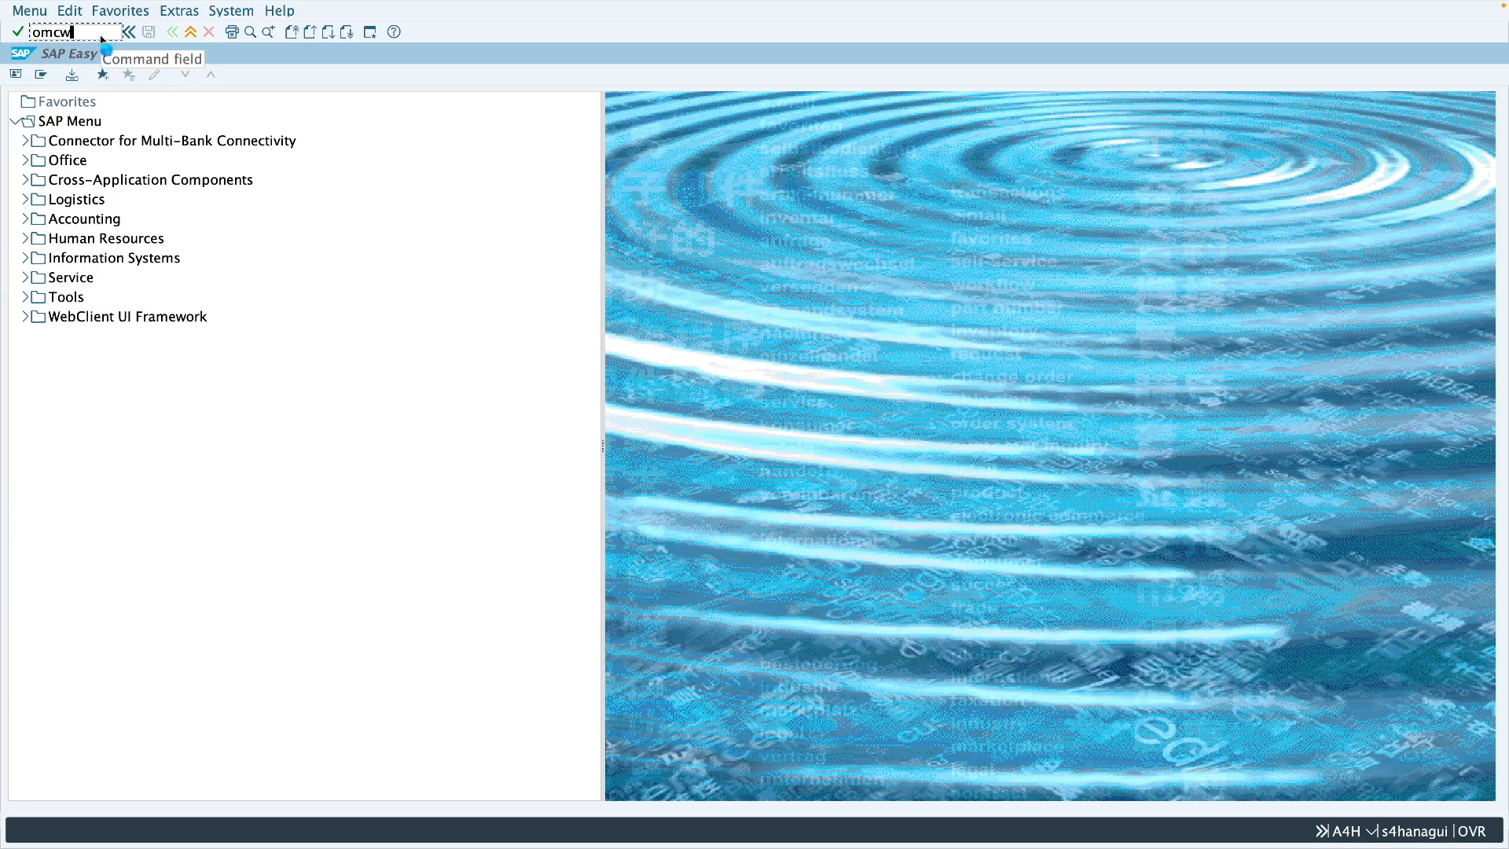
pyautogui.press('Return')
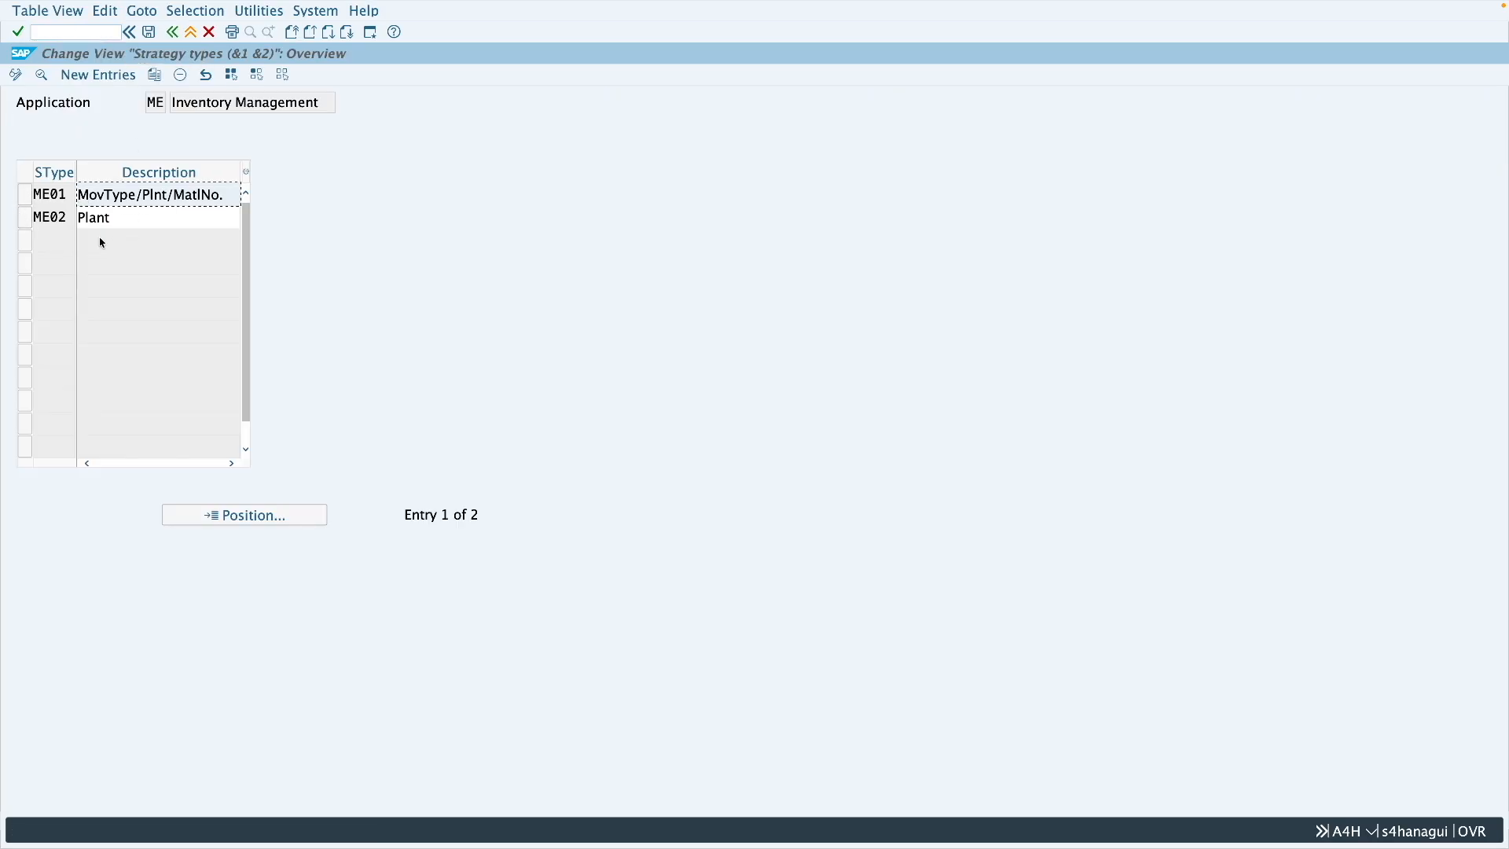
pyautogui.click(52, 198)
pyautogui.doubleClick(54, 198)
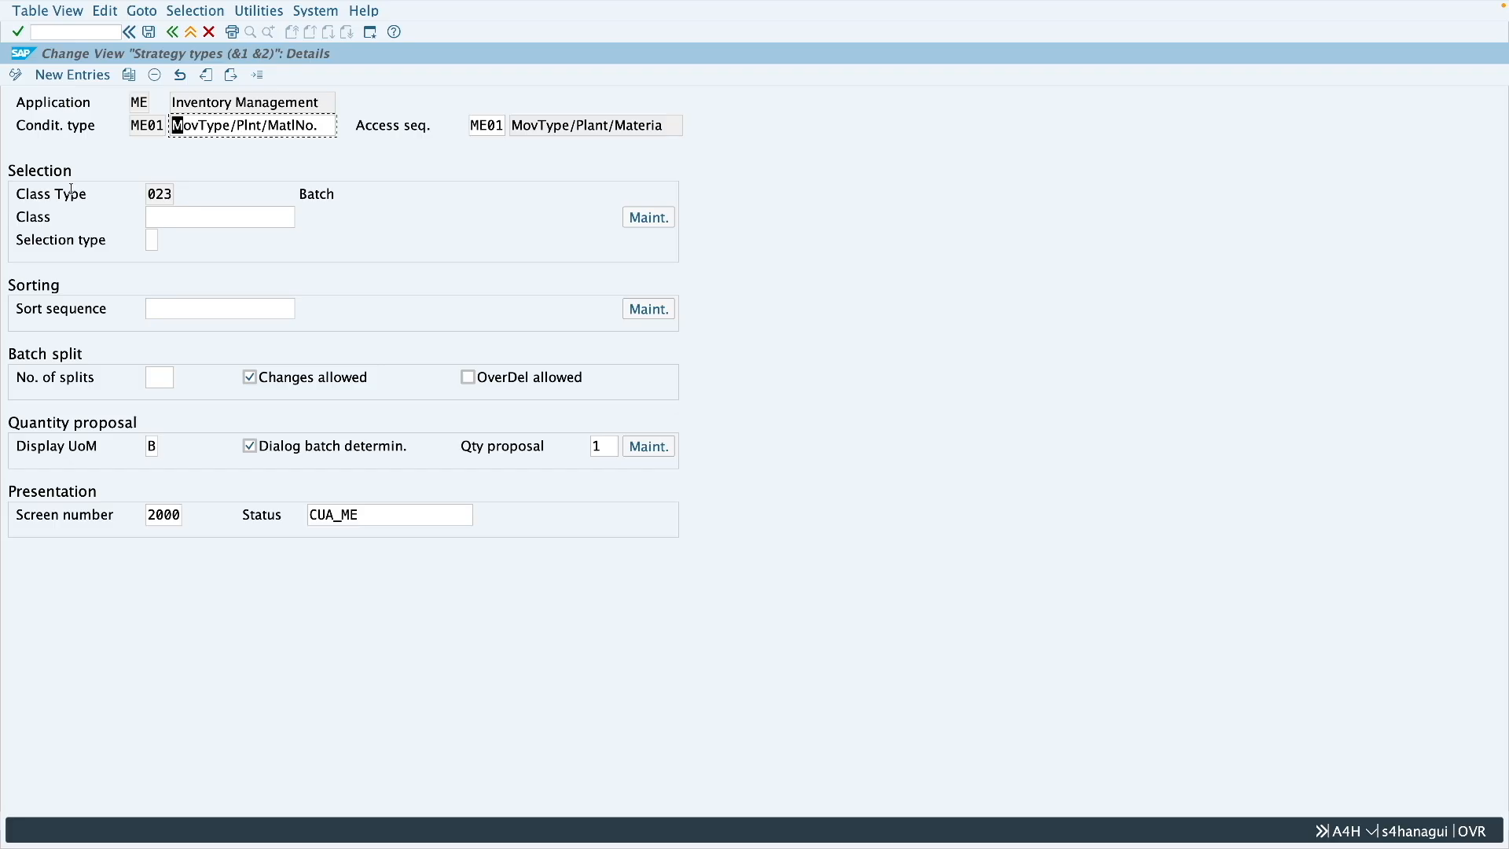
pyautogui.click(191, 33)
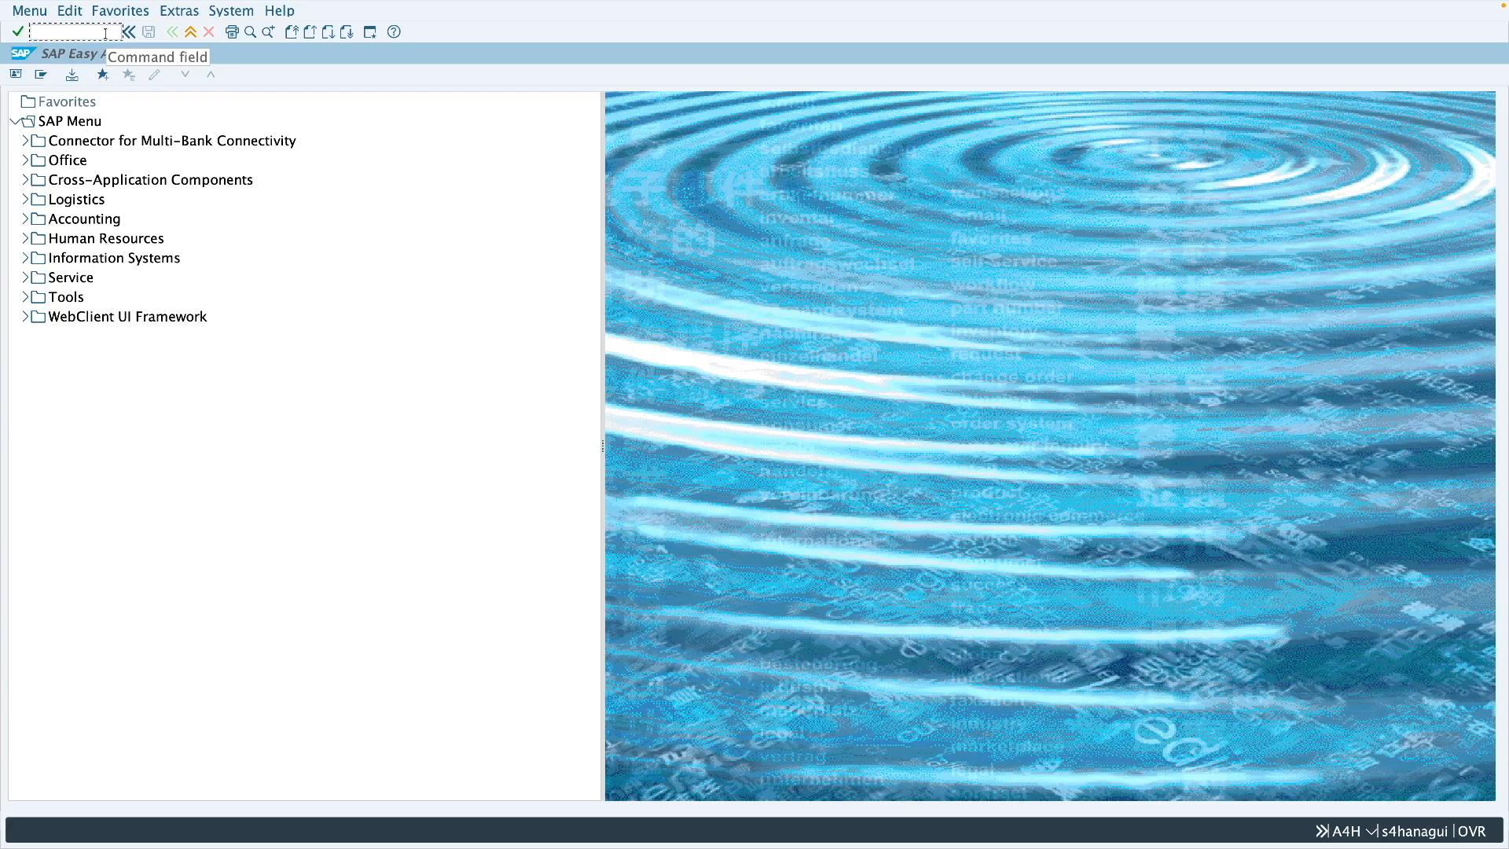
# - Run transaction OMCY, display the control data of search procedure ME0001, and return to SAP Easy Access
pyautogui.write('omcy')
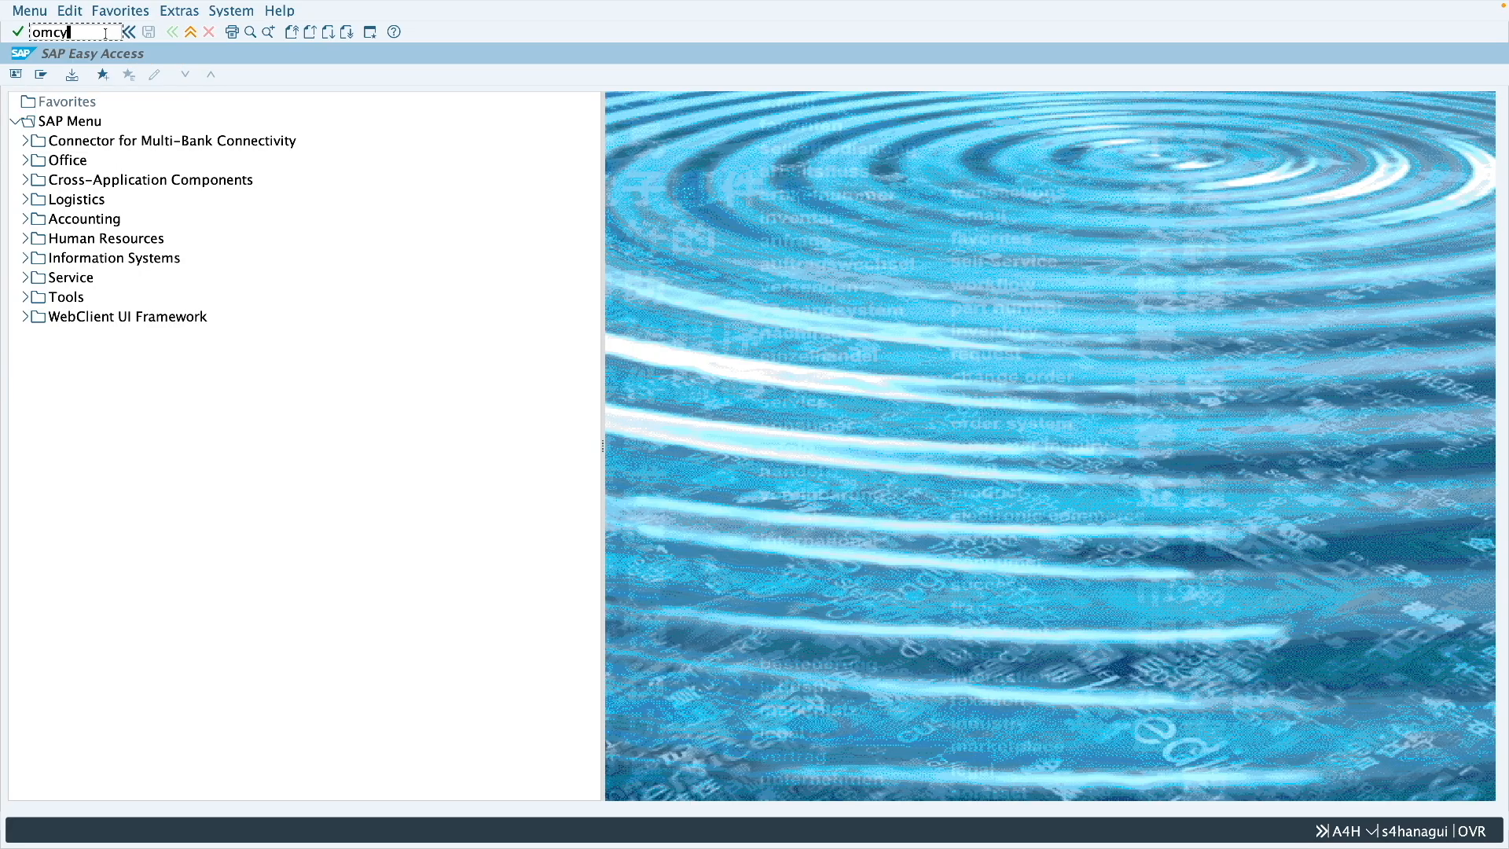
pyautogui.press('Return')
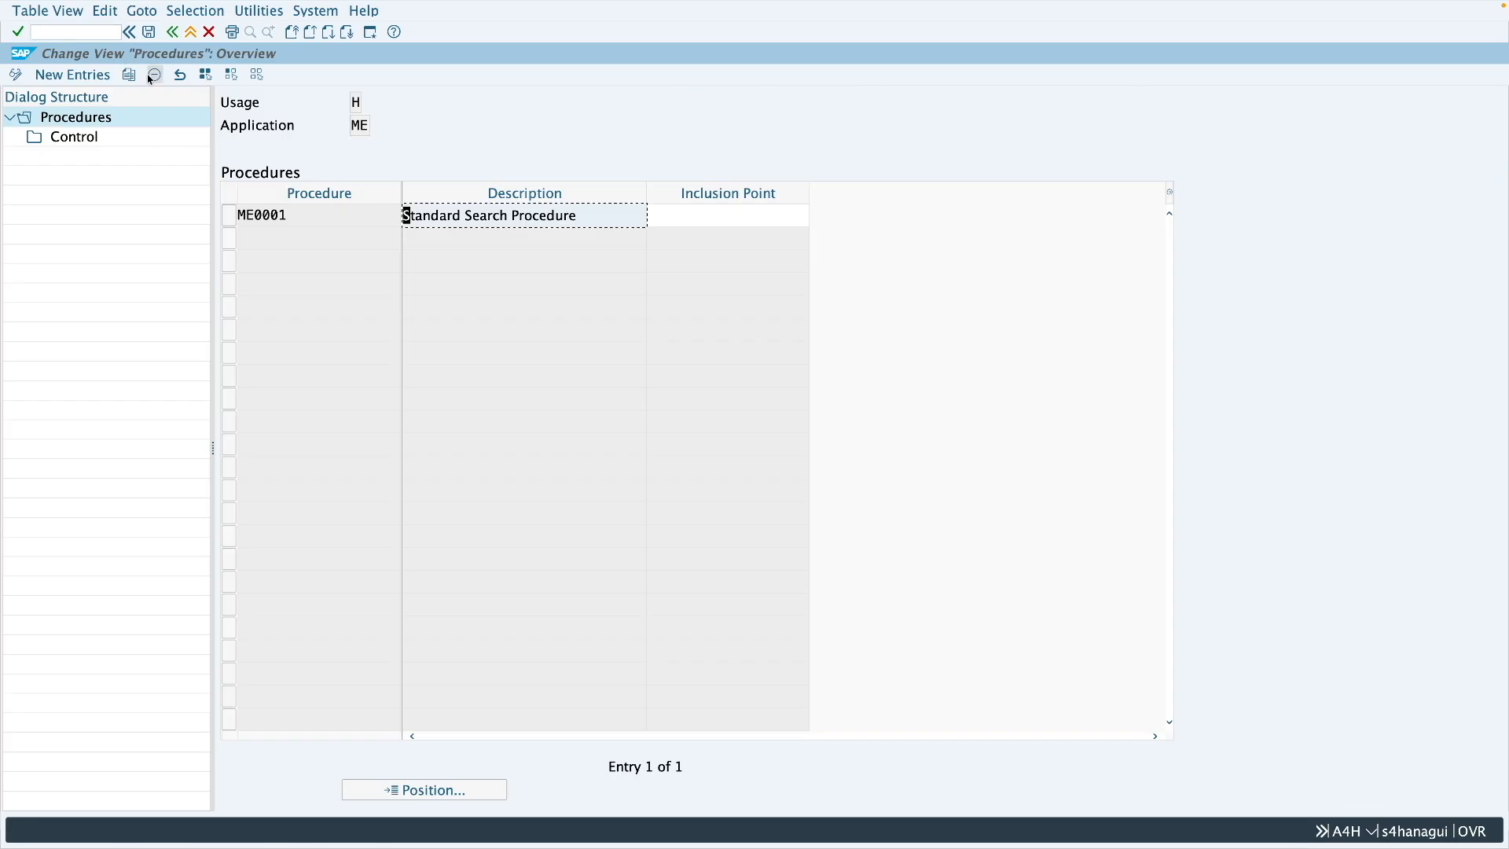
pyautogui.click(228, 217)
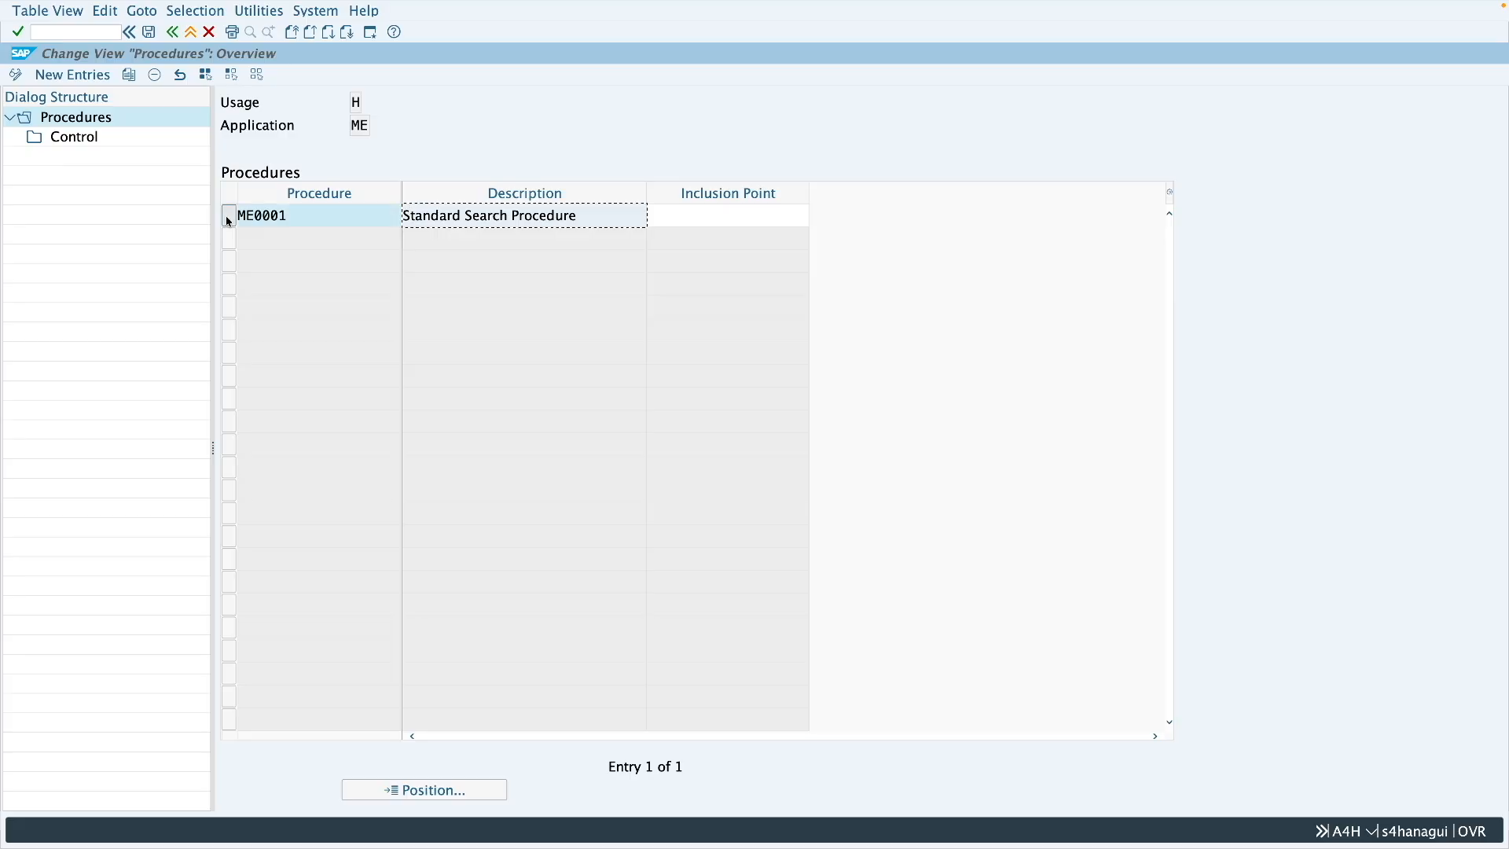
pyautogui.doubleClick(86, 140)
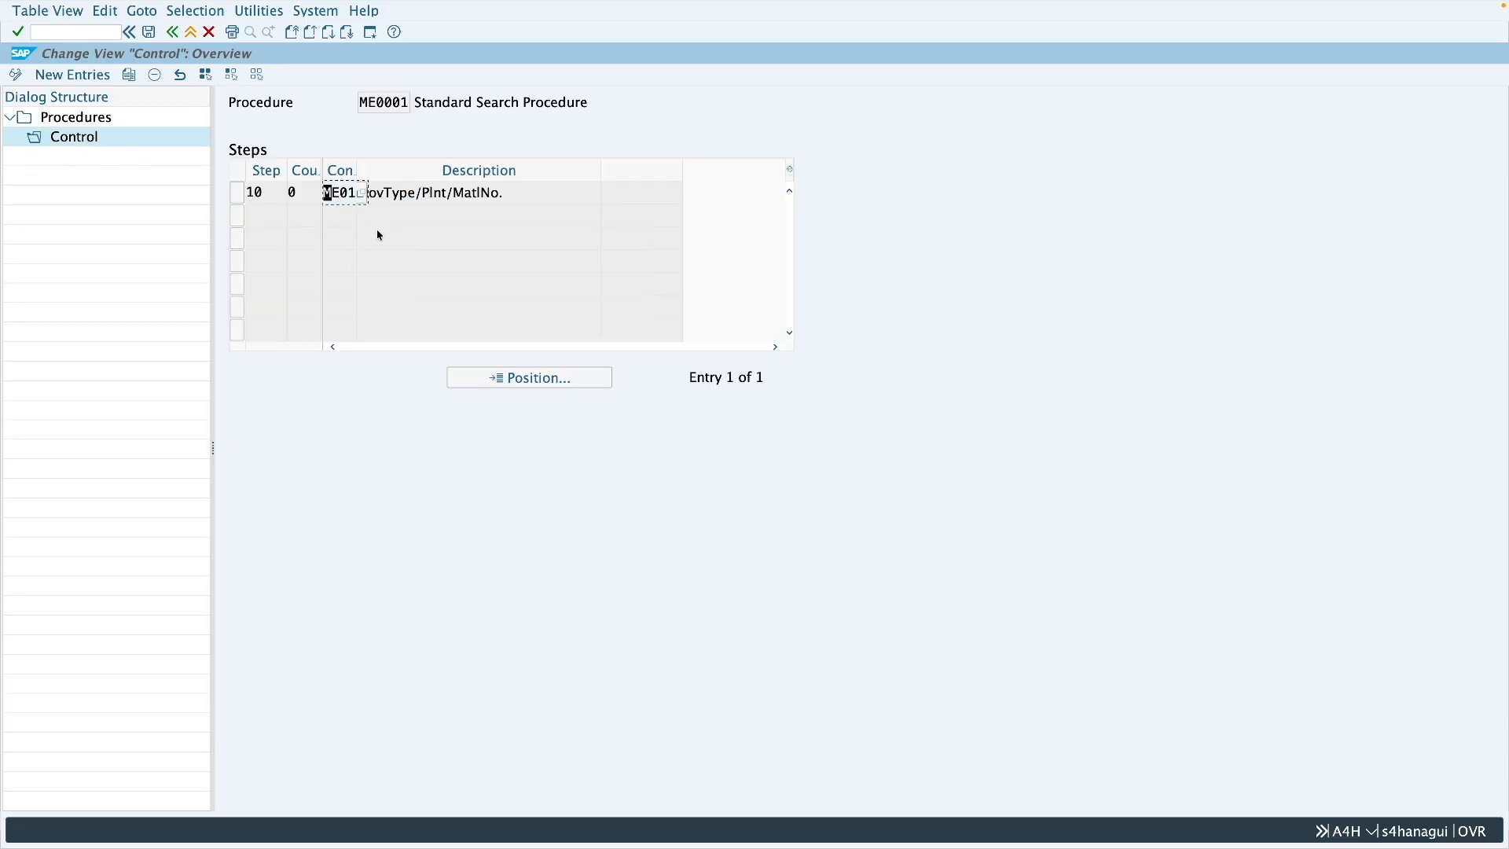
pyautogui.click(173, 34)
pyautogui.click(173, 34)
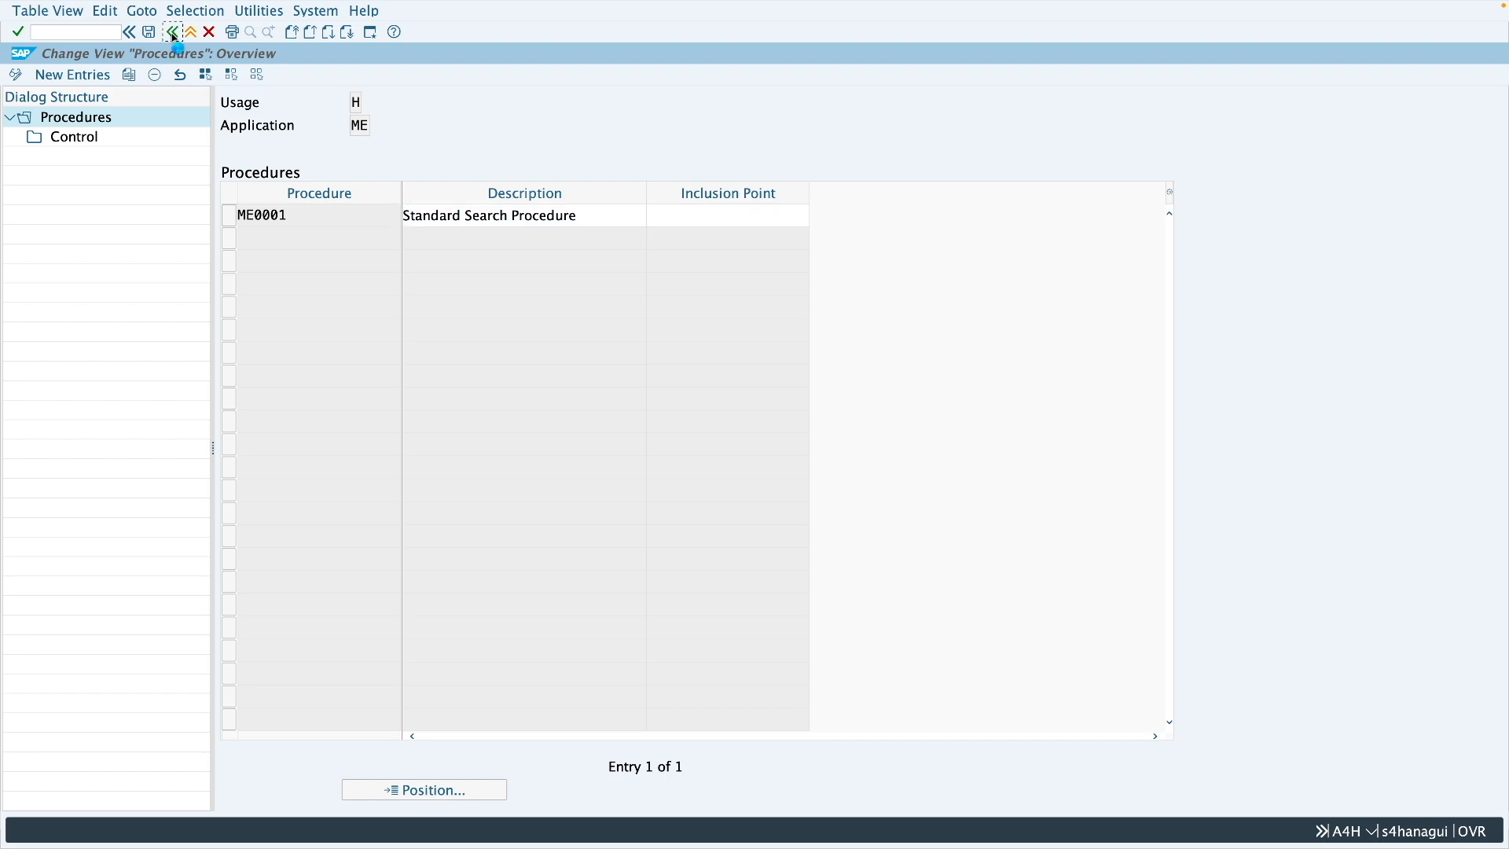
# - Run transaction OMCQ and examine the search procedure assigned to movement type 201
pyautogui.write('omcq')
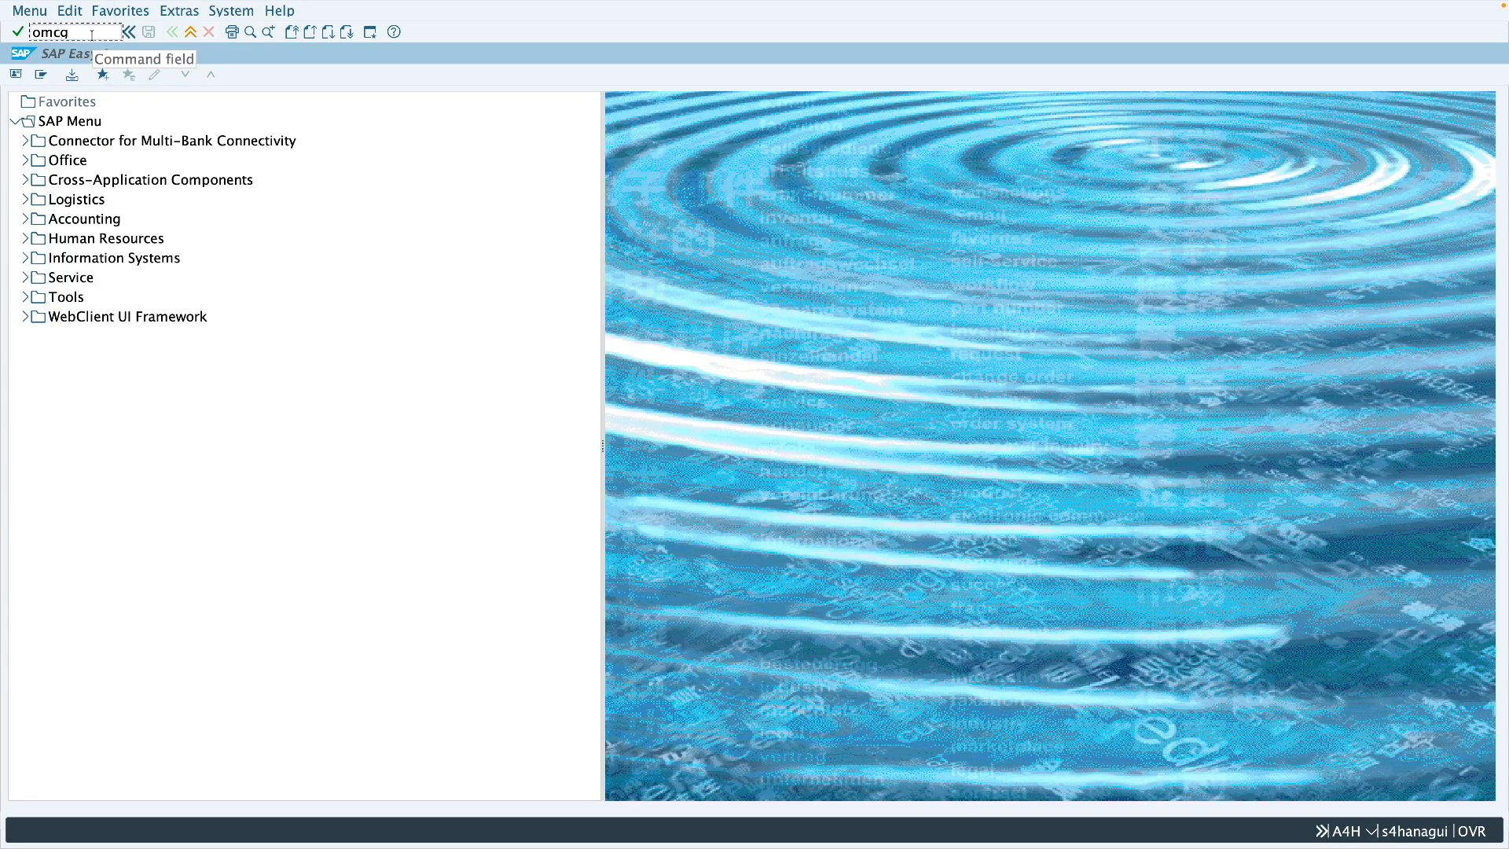
pyautogui.press('Return')
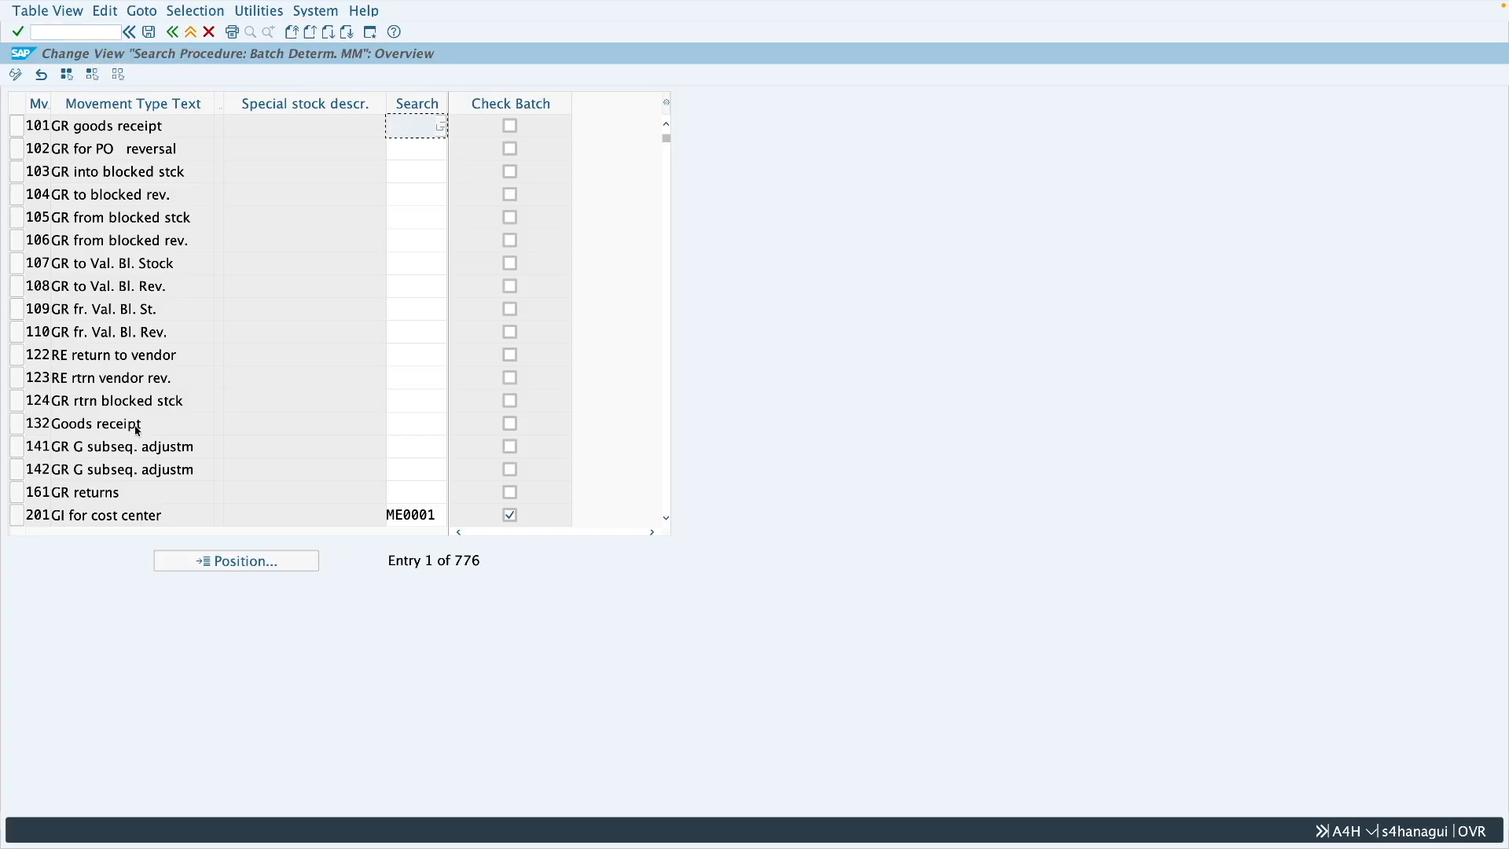
pyautogui.click(44, 516)
pyautogui.click(438, 516)
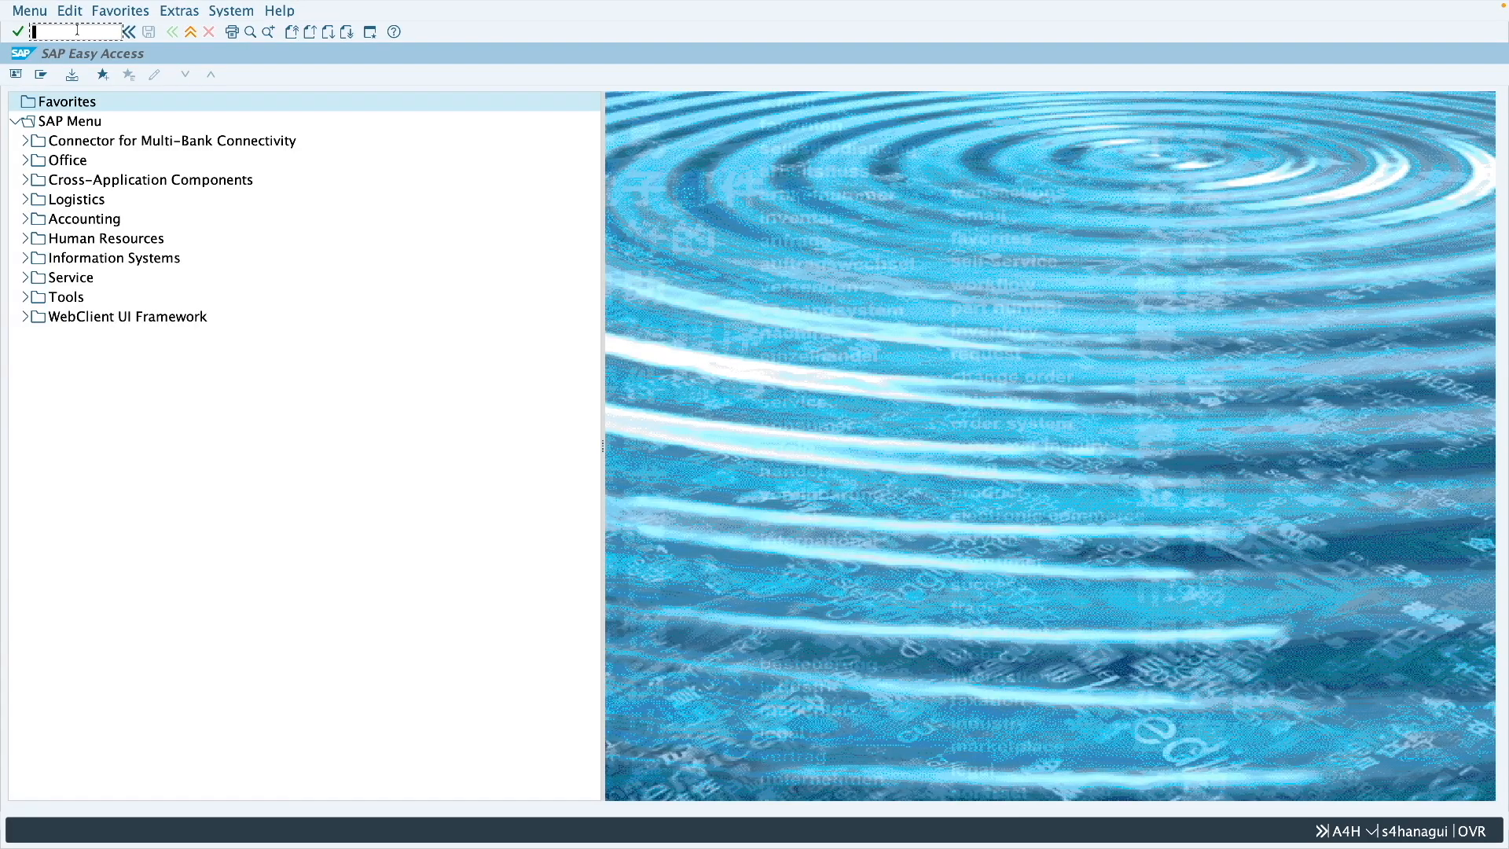
# - Start creating class ZBATCH of class type 023 with transaction CL01 and describe it as "Batch Class"
pyautogui.write('cl01')
pyautogui.press('Return')
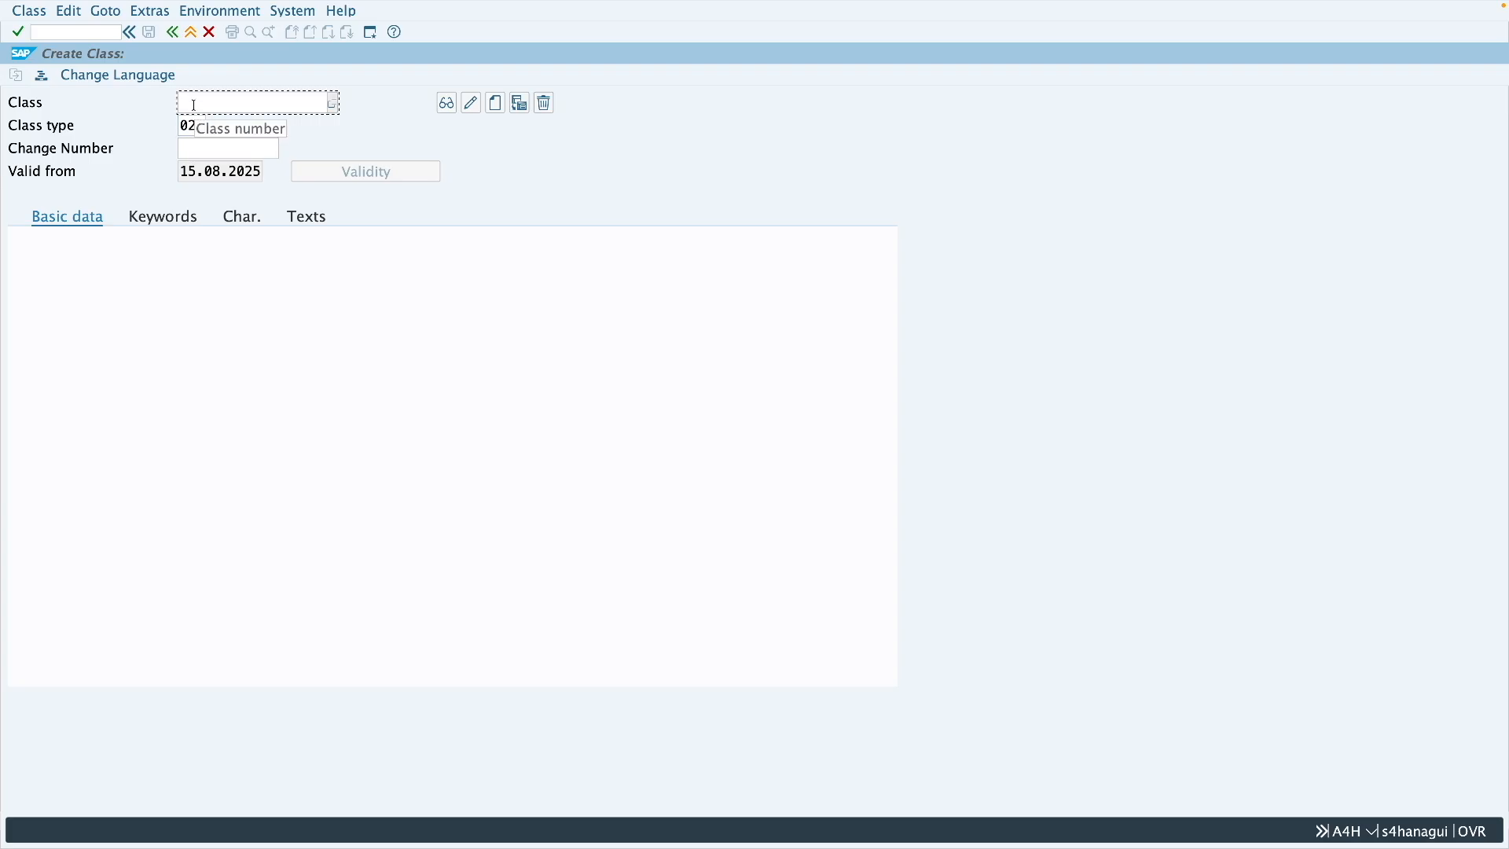
pyautogui.write('zbatch')
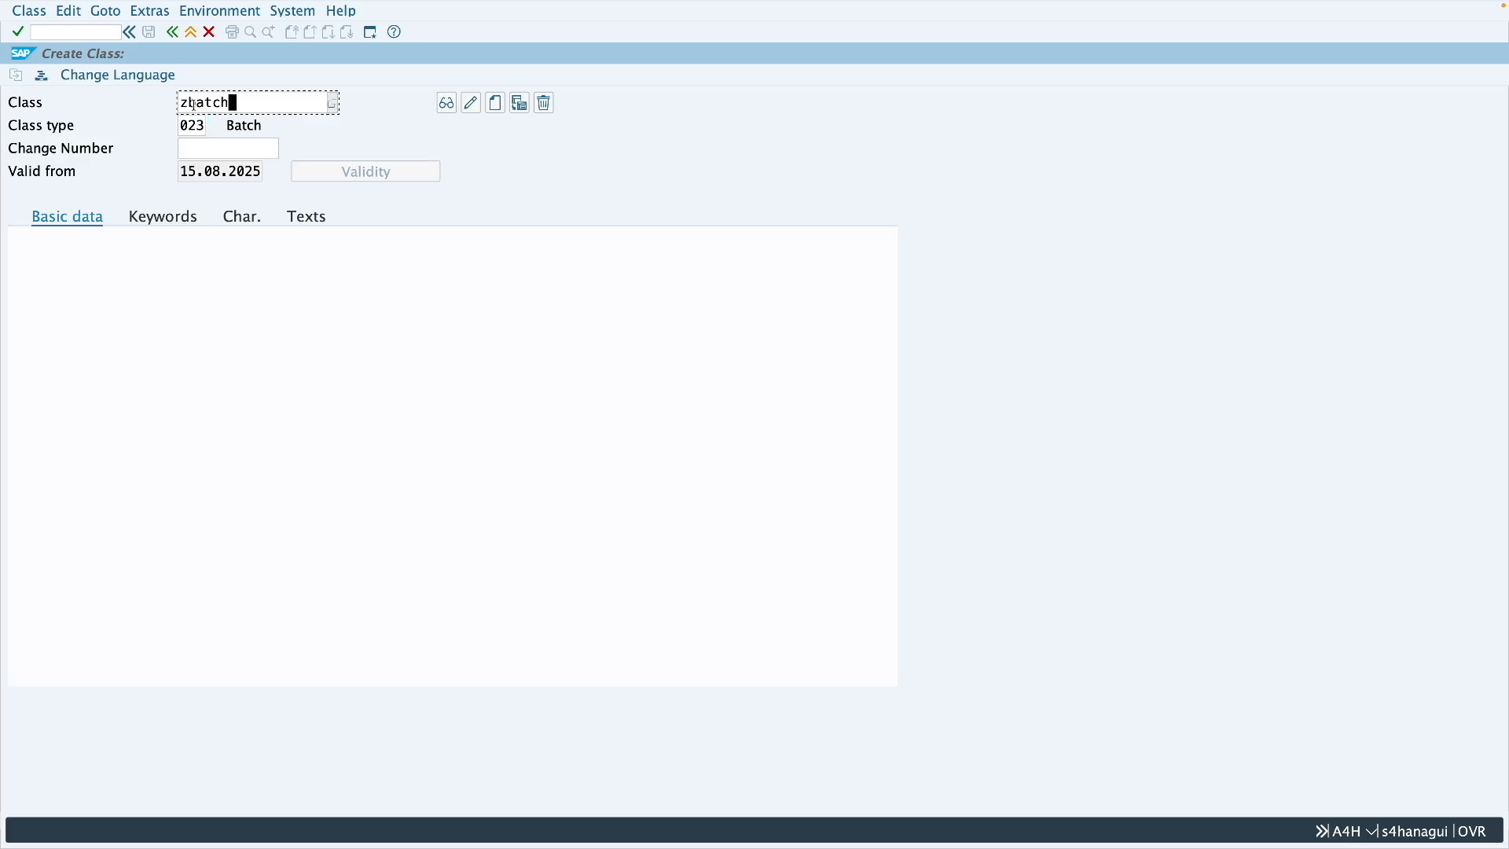
pyautogui.press('Return')
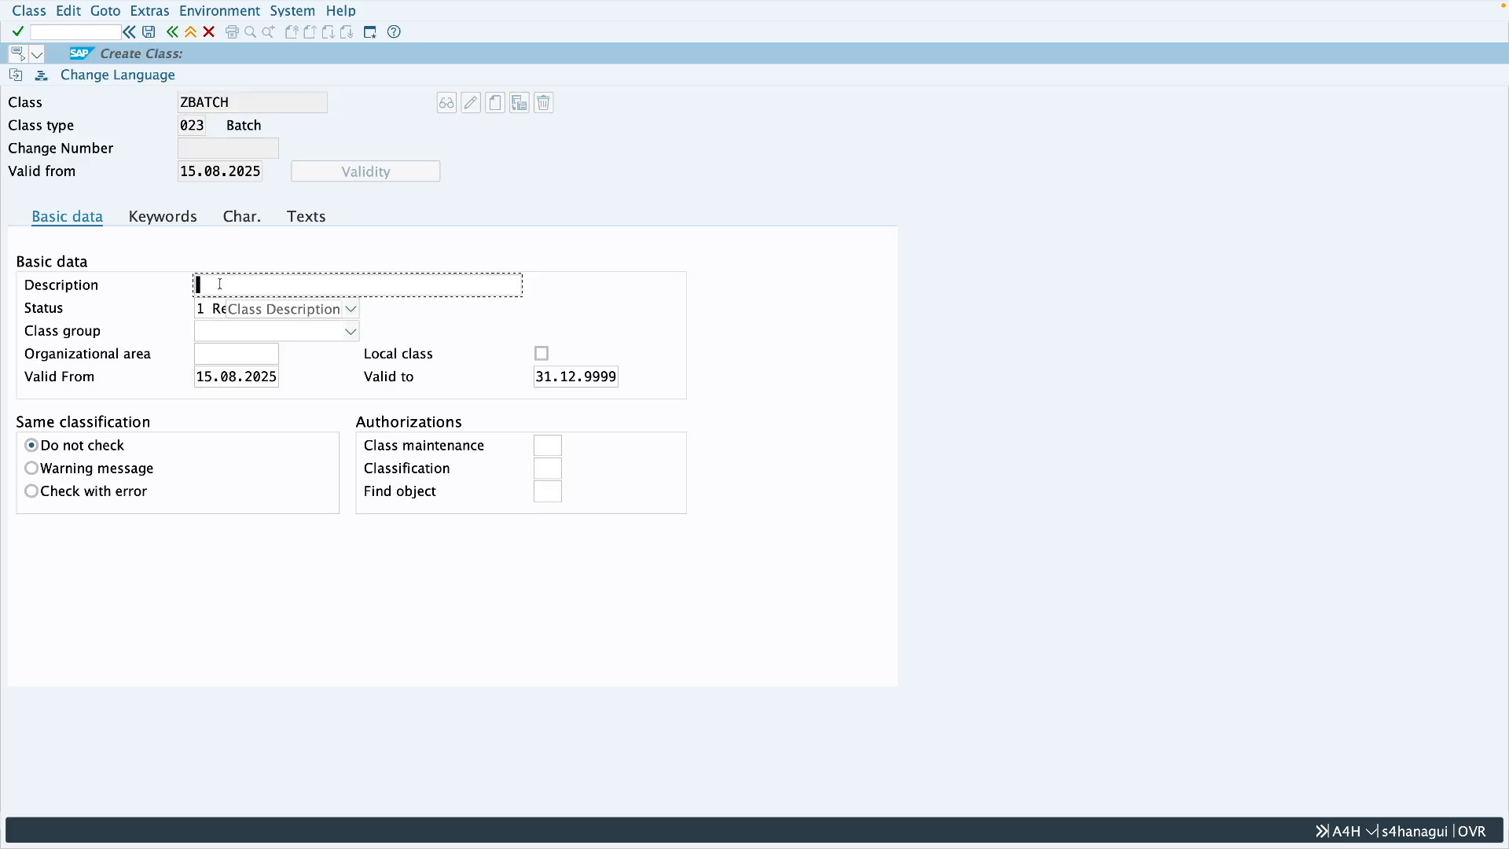
pyautogui.write('Batch')
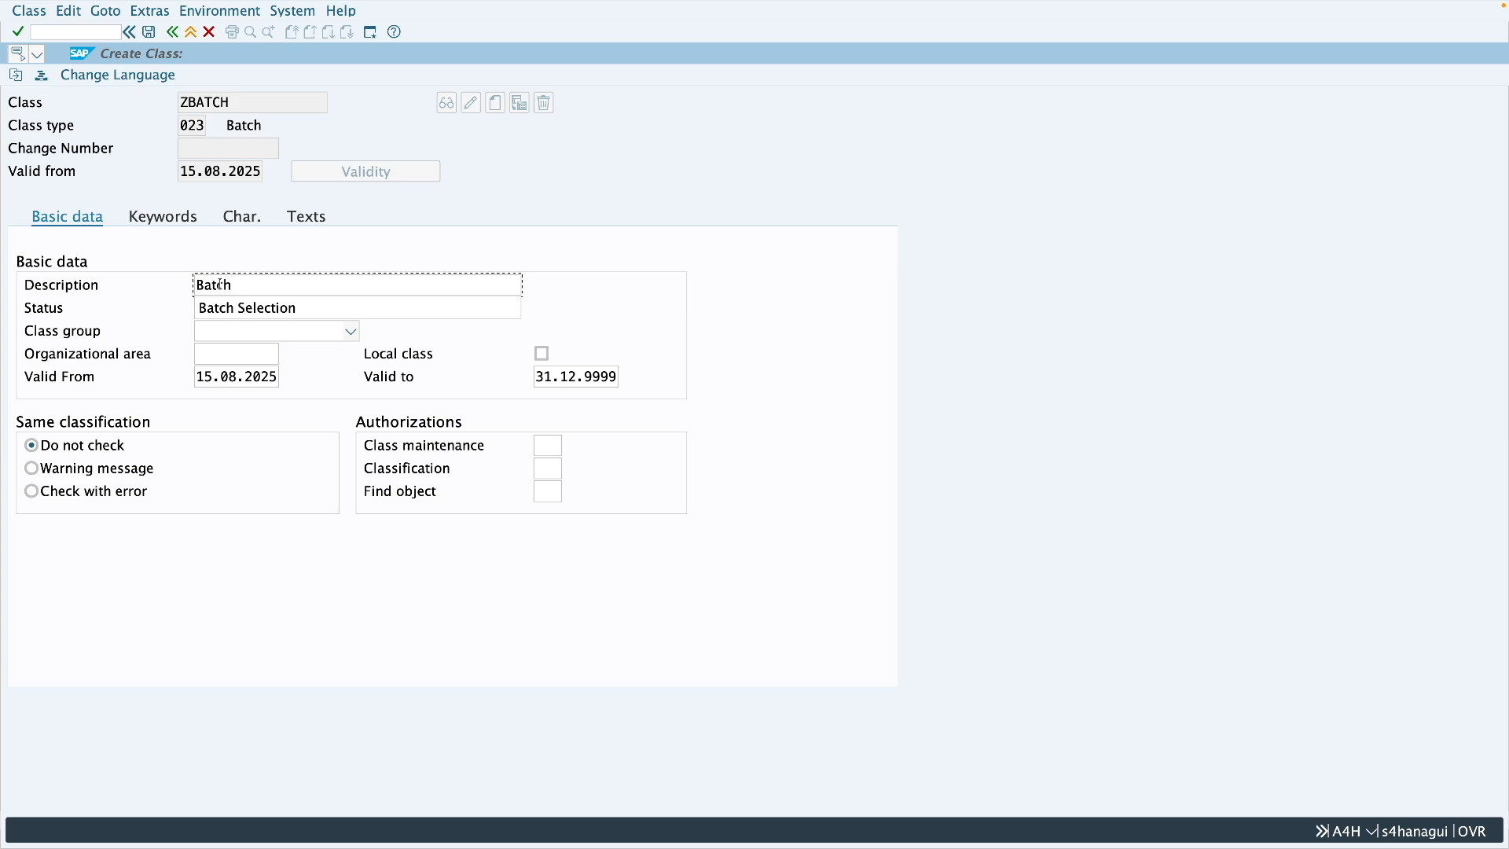
pyautogui.write(' Class')
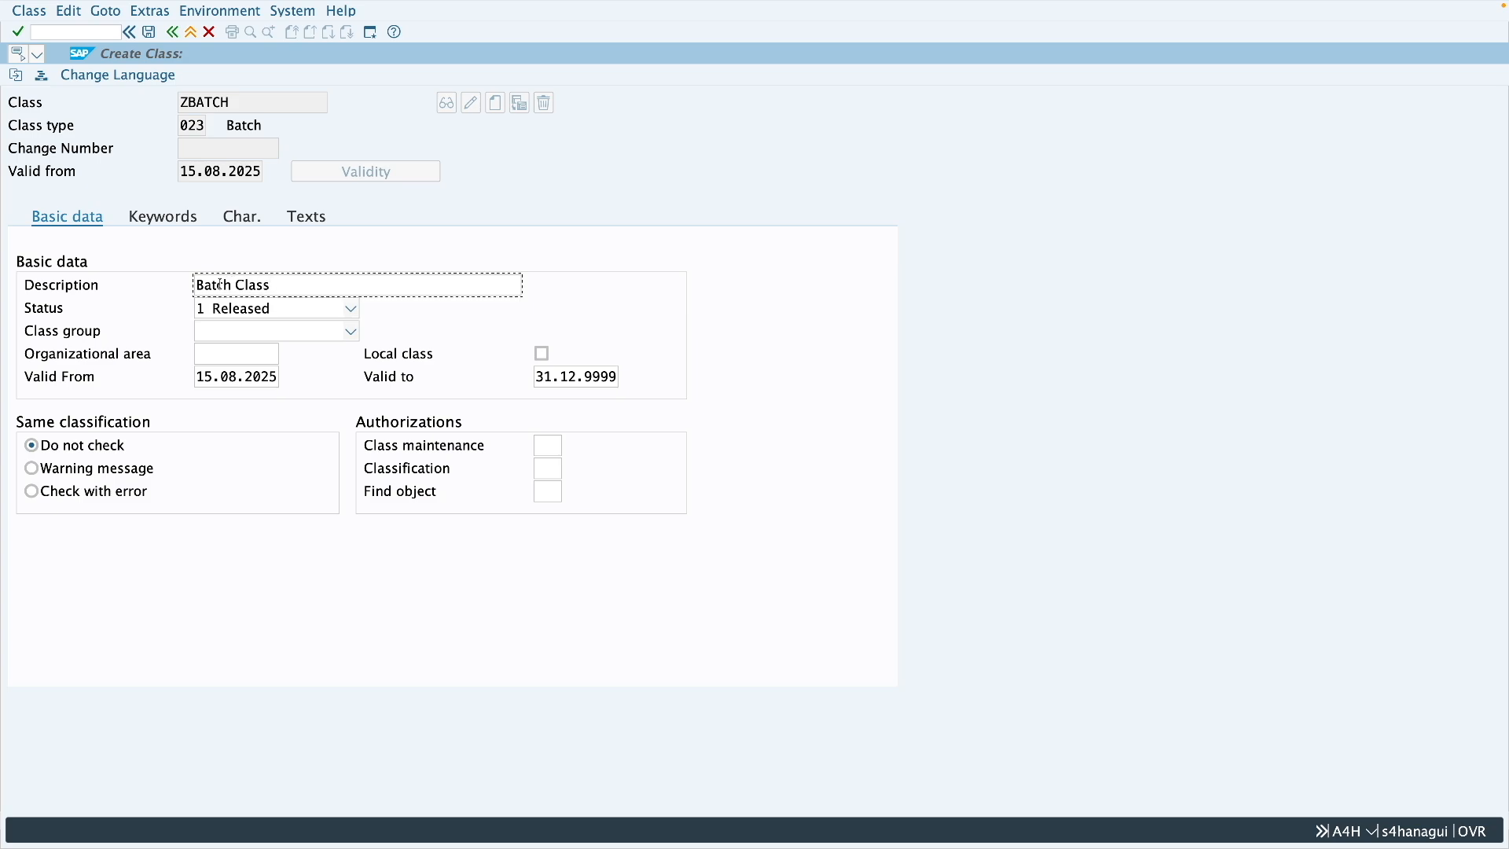
# - Add the standard characteristic LOBM_LWEDT (Date of Last Goods Receipt) to class ZBATCH by searching for LOBM characteristics
pyautogui.click(244, 218)
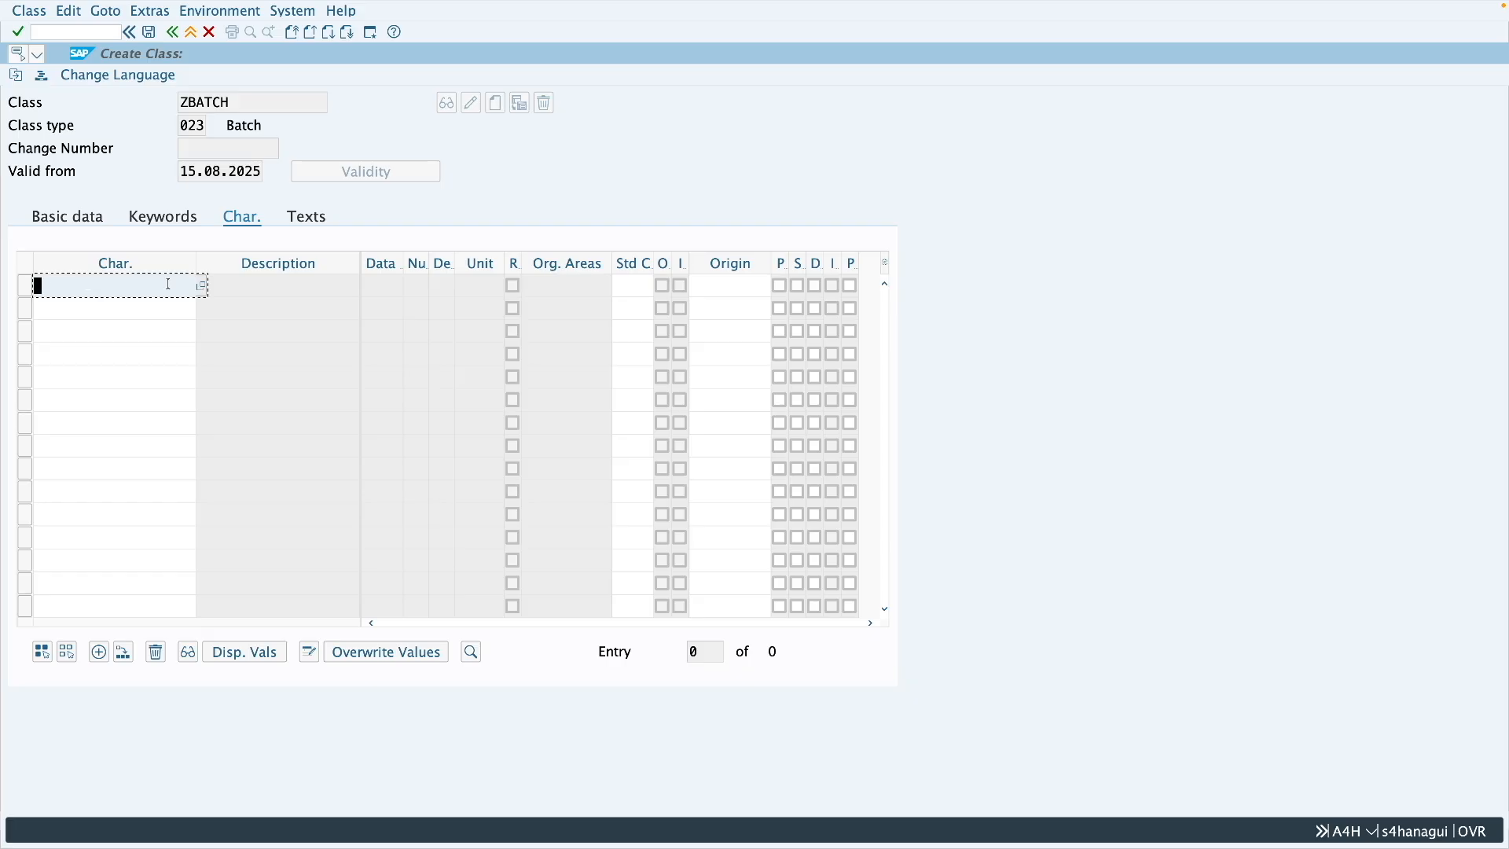
pyautogui.click(202, 288)
pyautogui.write('lobm')
pyautogui.write('_*')
pyautogui.press('Return')
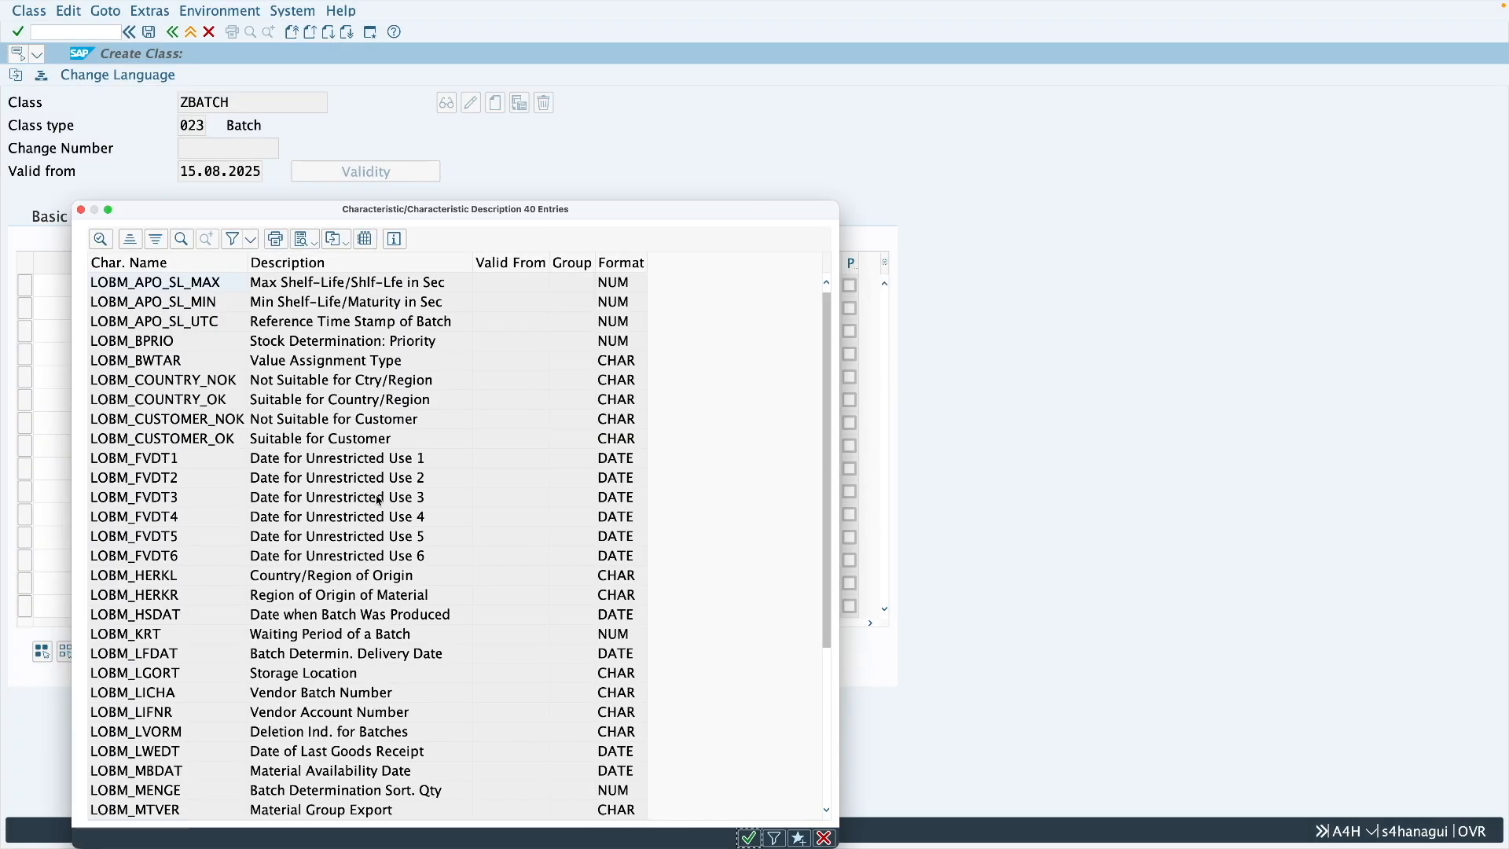
pyautogui.scroll(-6, 377, 505)
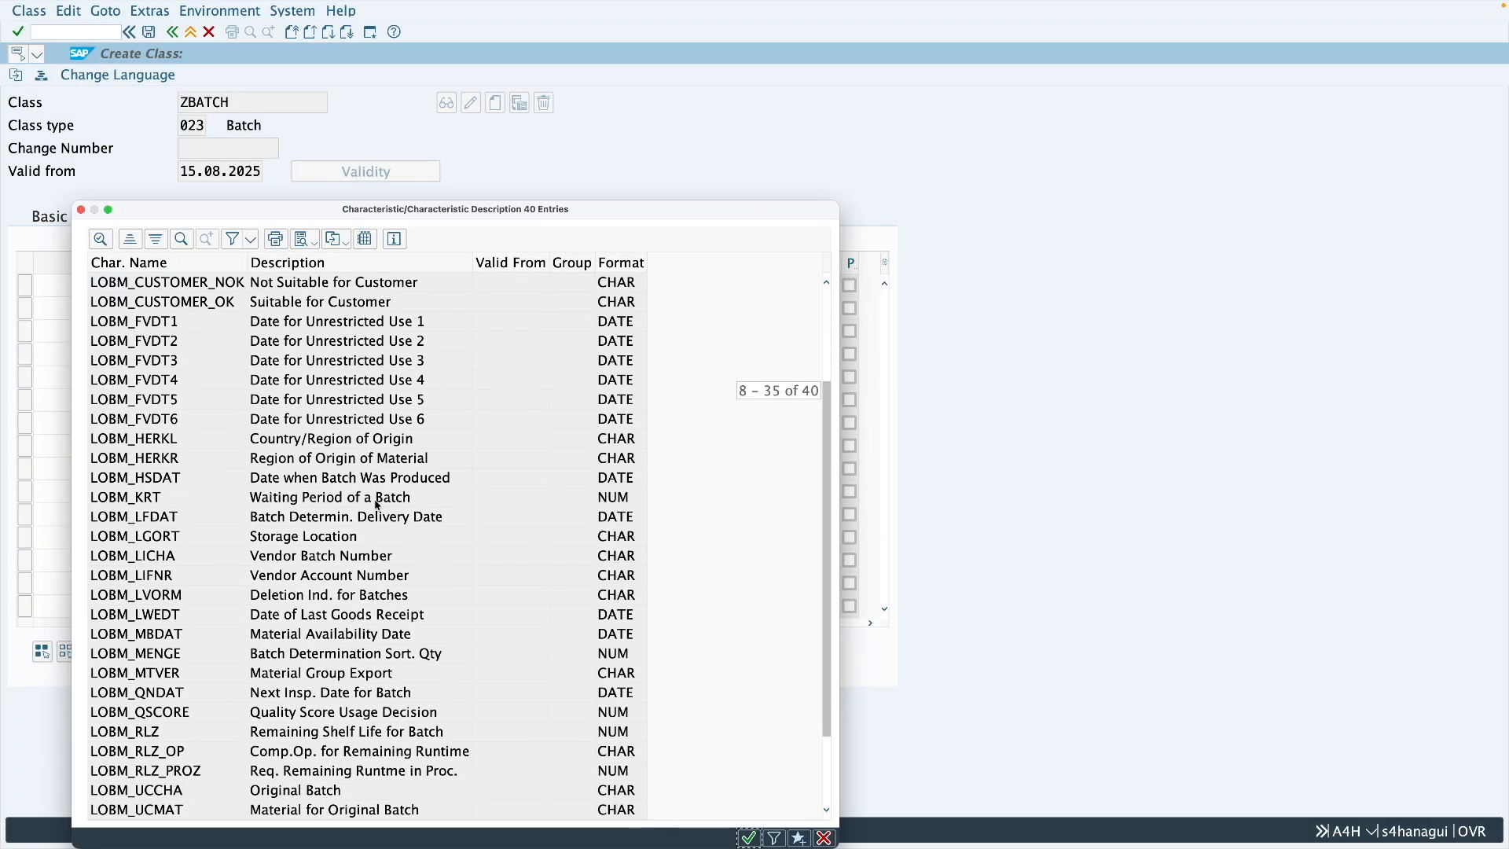
pyautogui.click(239, 522)
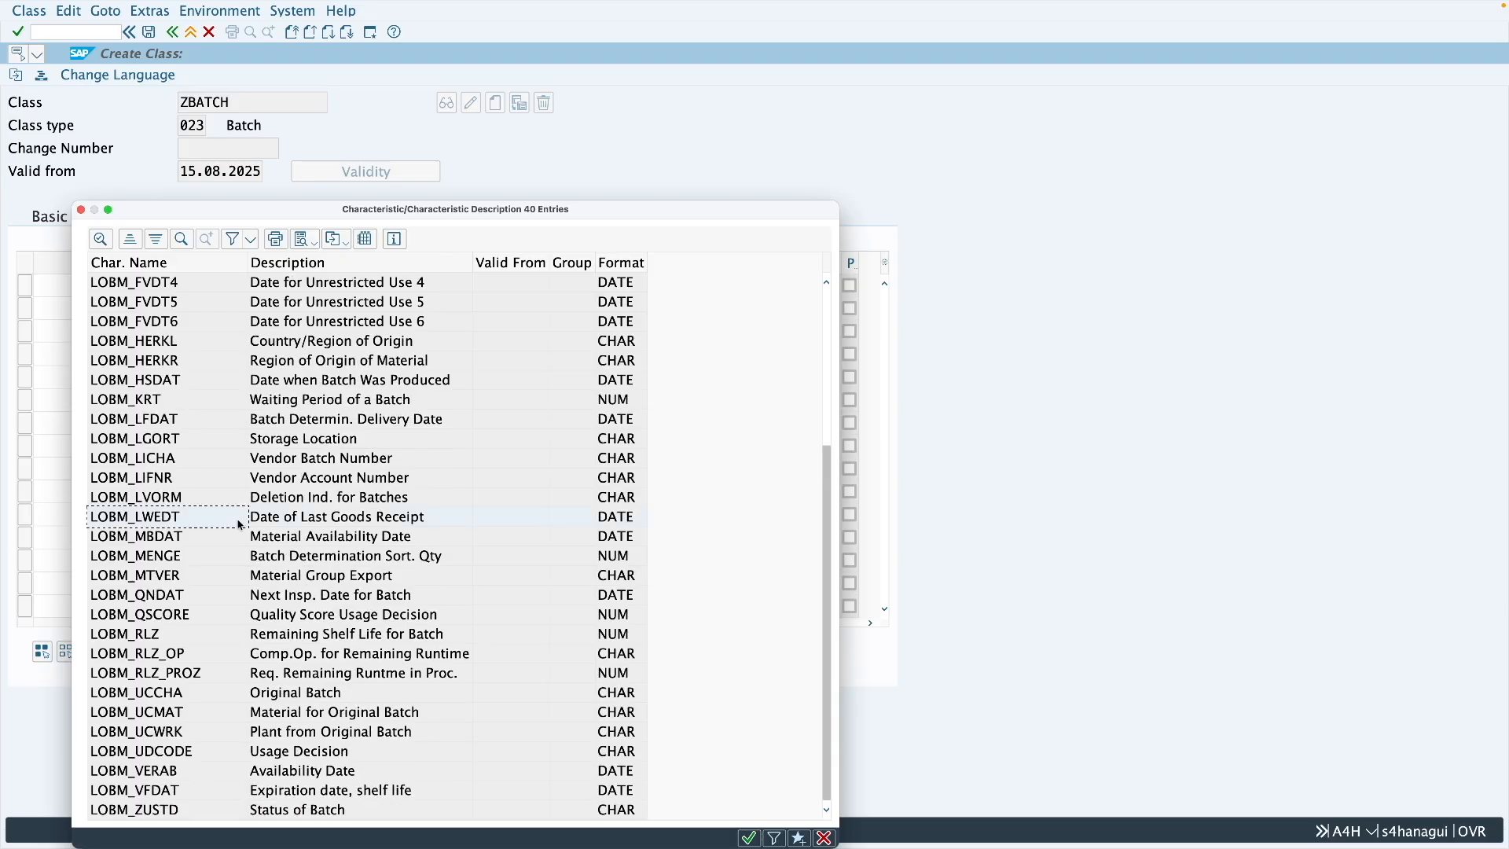
pyautogui.click(163, 525)
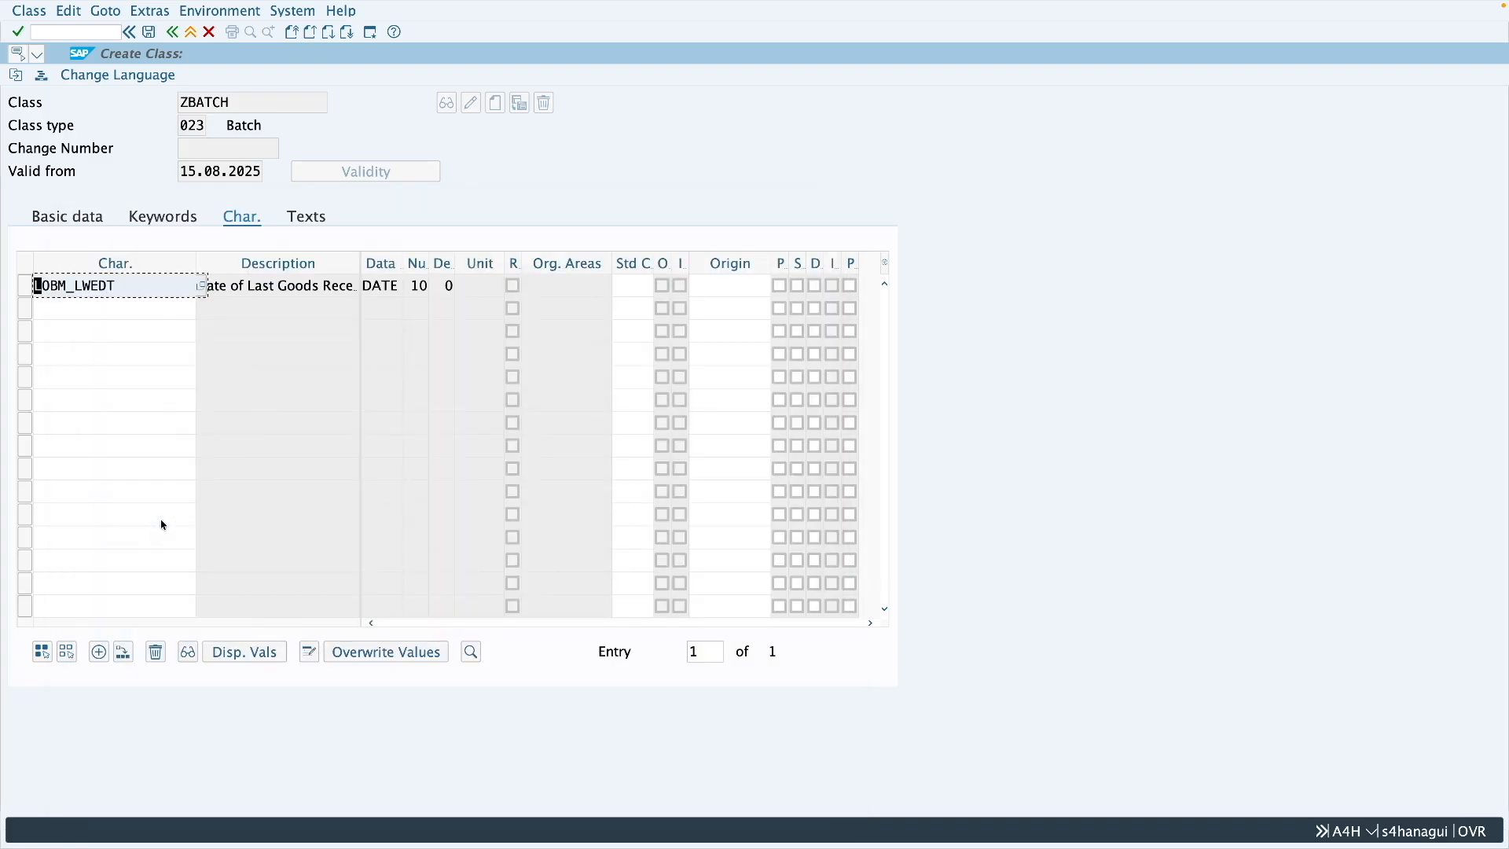
# - Add characteristic LOBM_VFDAT (Expiration date, shelf life) as the second characteristic of ZBATCH and save the class
pyautogui.click(183, 312)
pyautogui.click(201, 309)
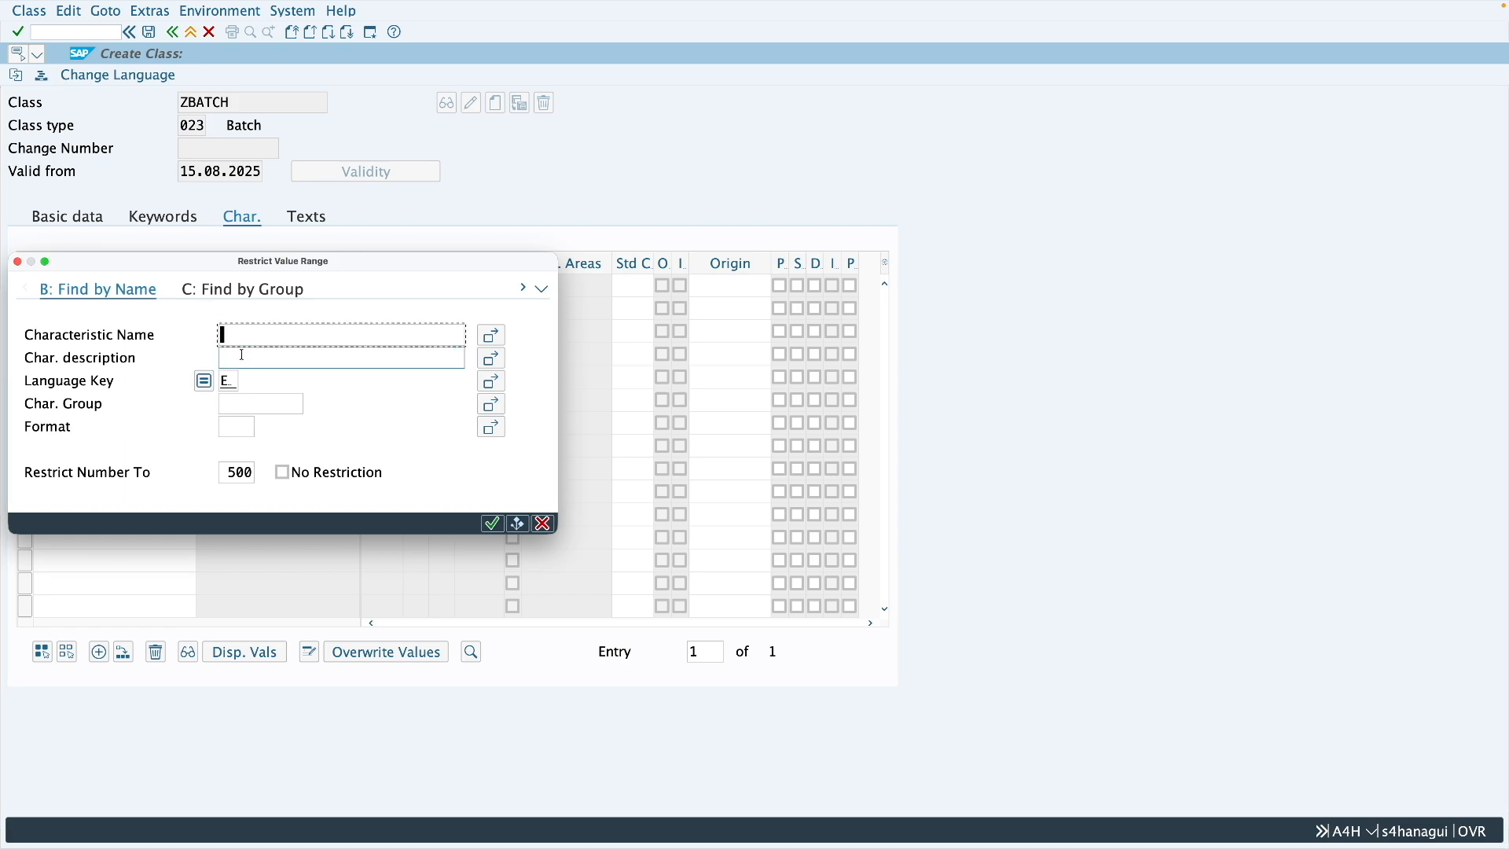
pyautogui.write('lobm*')
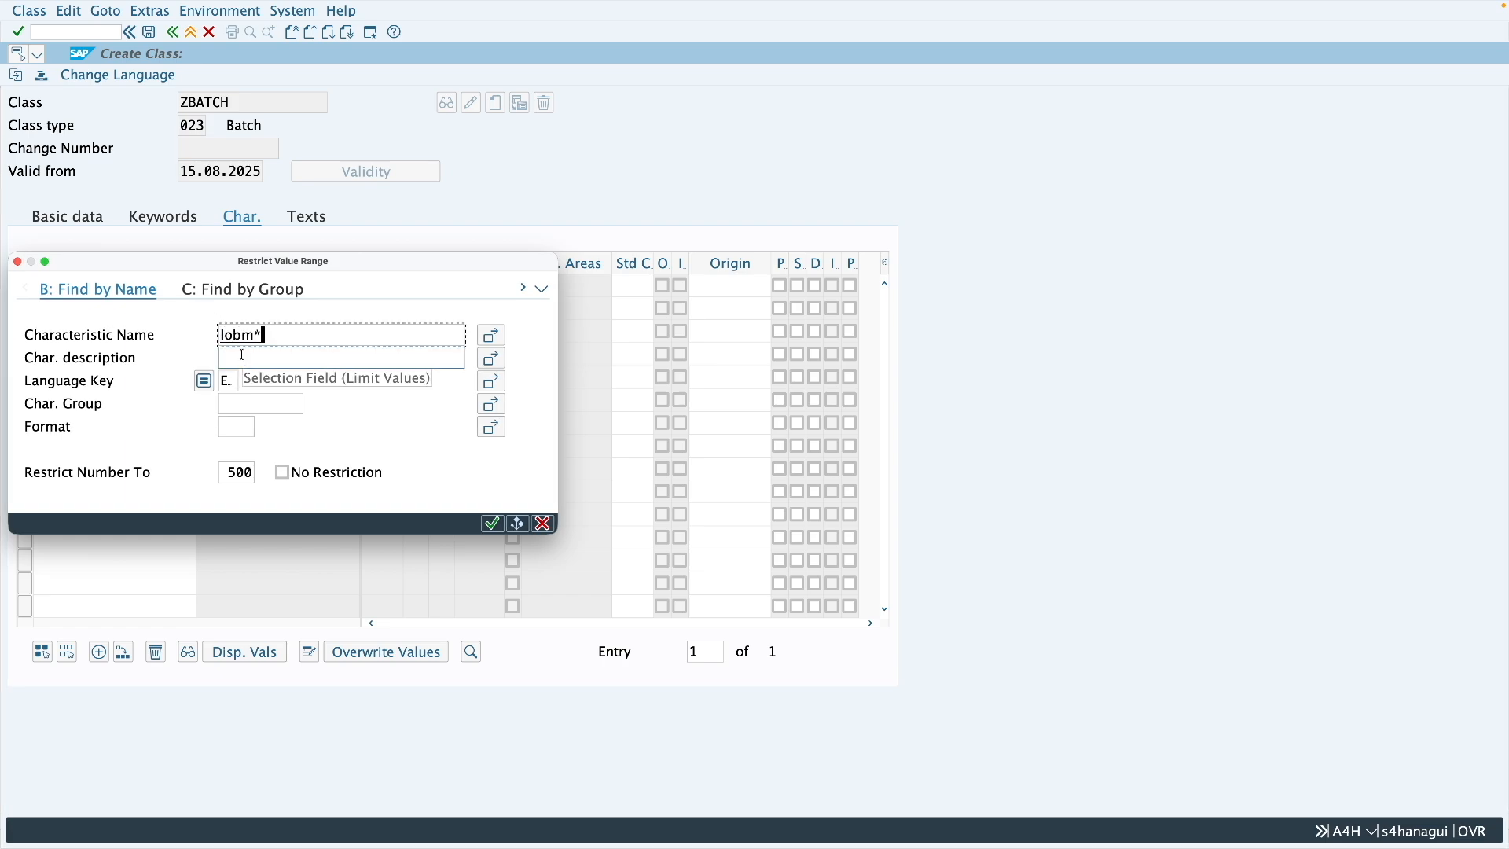
pyautogui.press('Return')
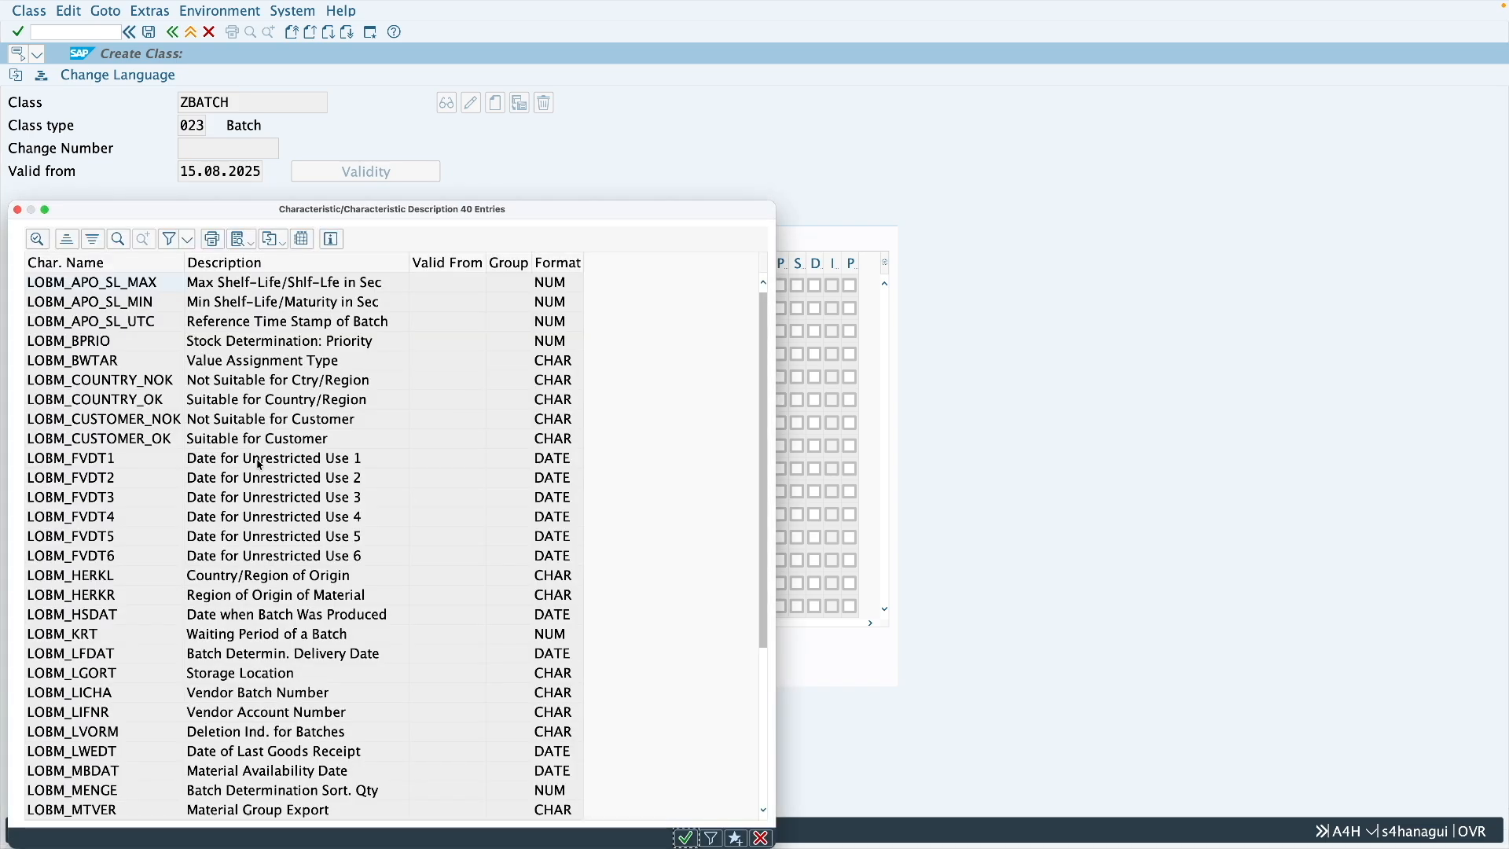
pyautogui.scroll(-4, 255, 481)
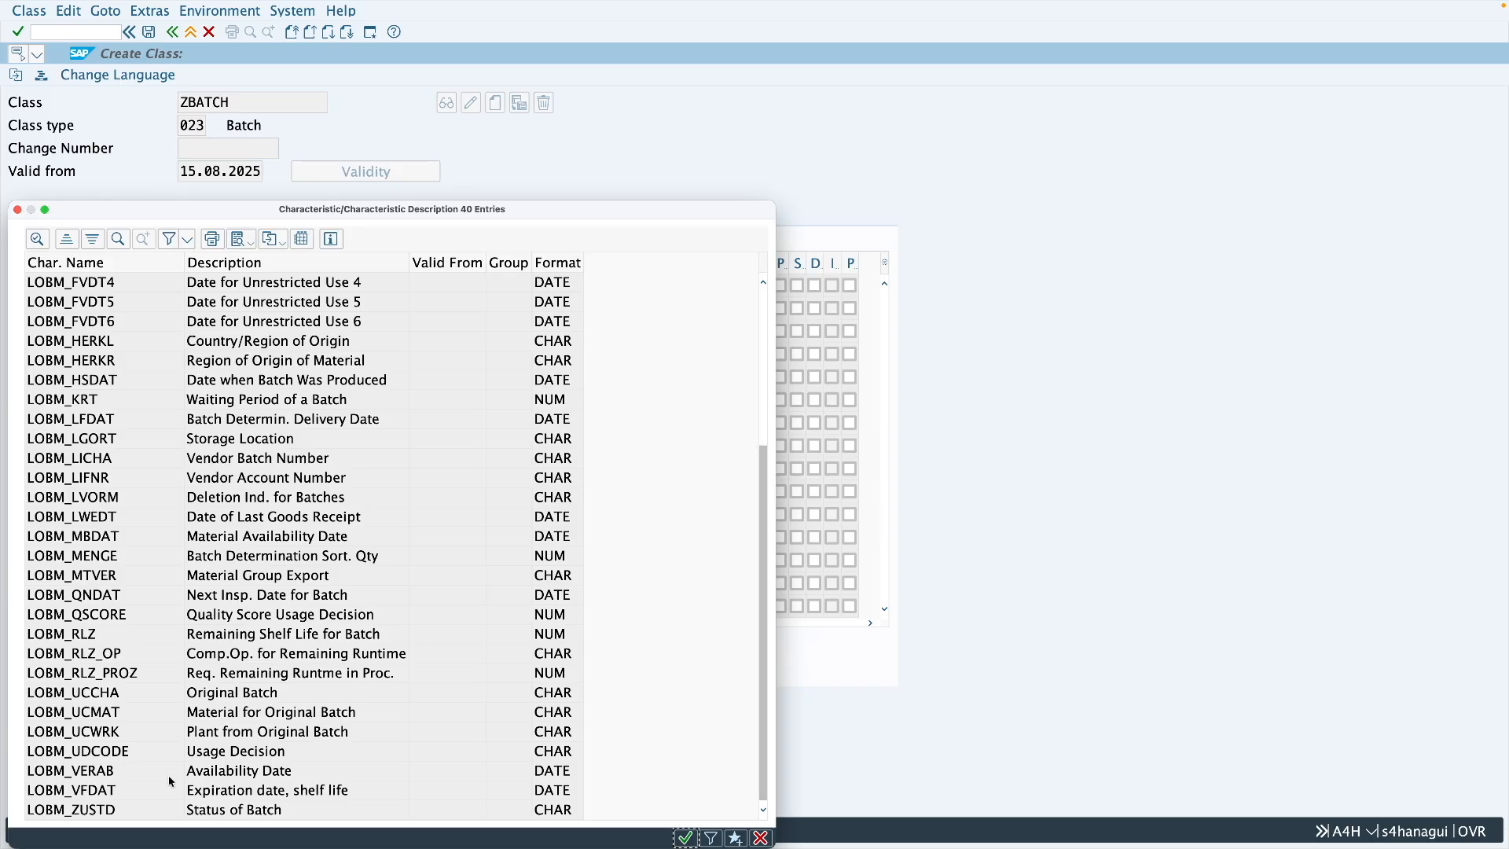
pyautogui.doubleClick(126, 795)
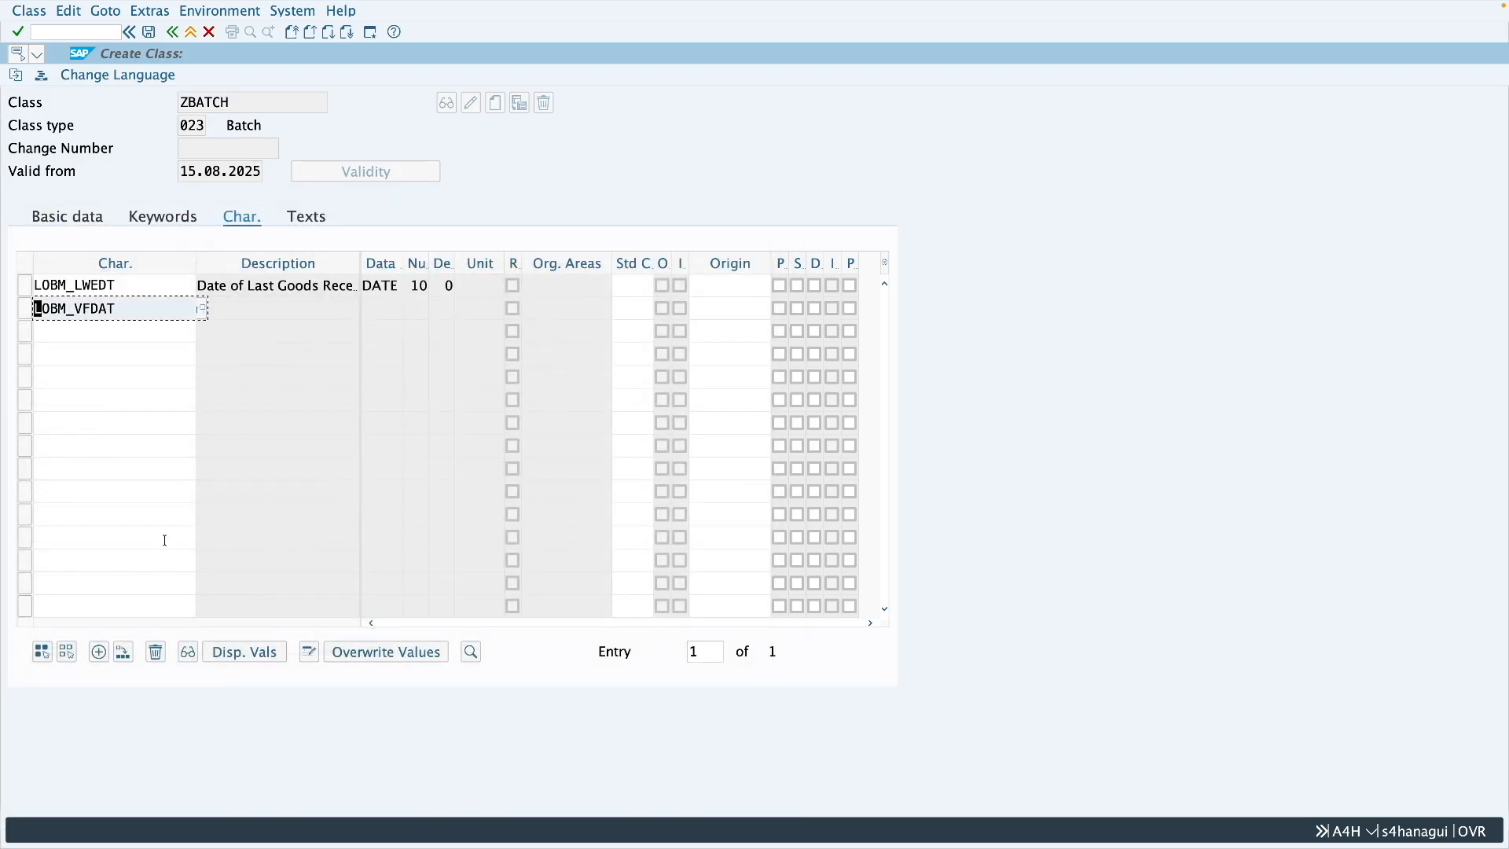
pyautogui.press('Return')
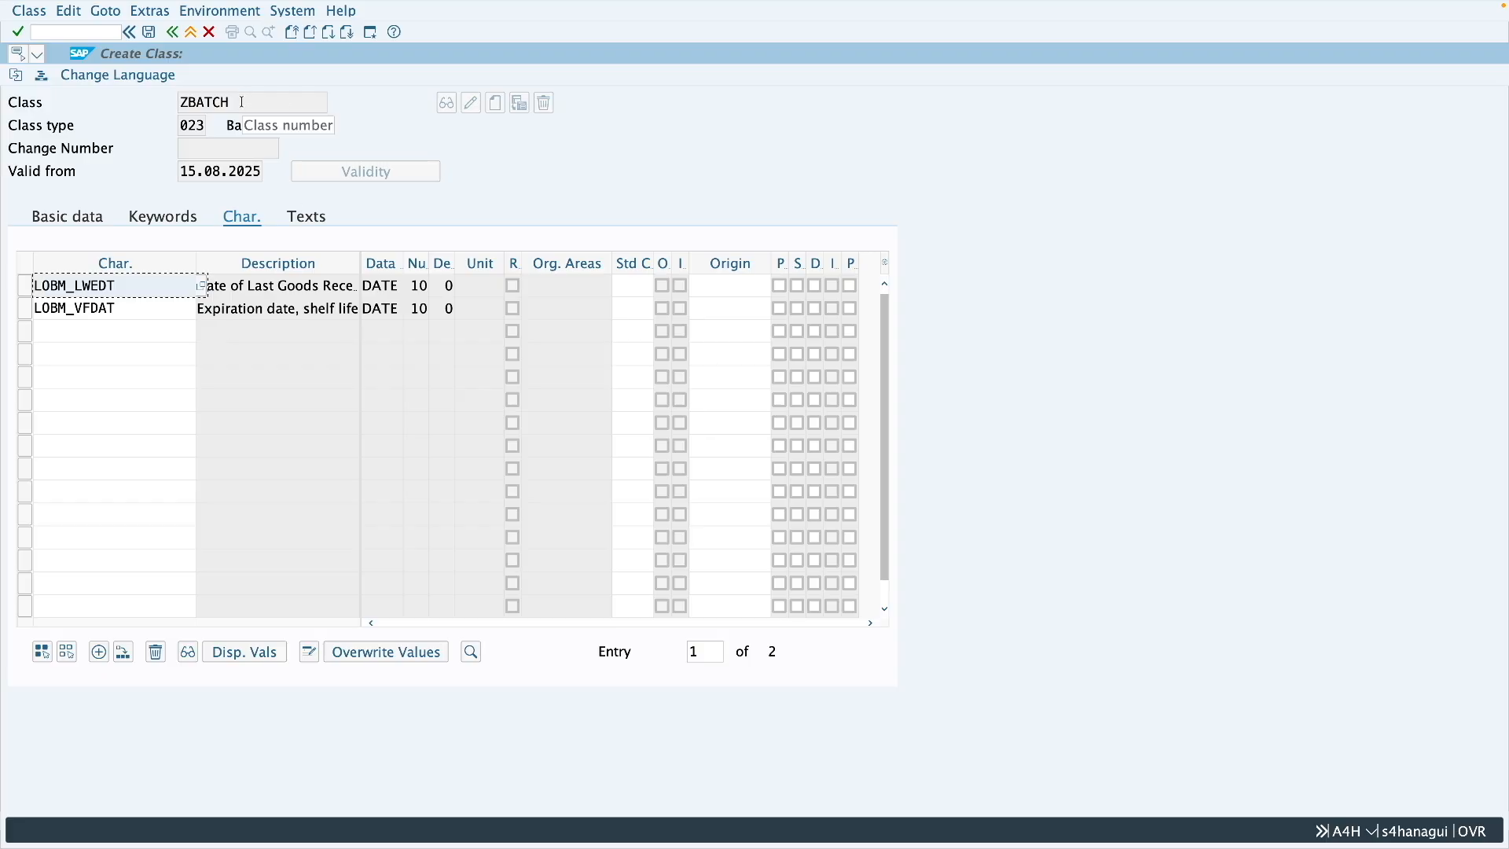
pyautogui.click(150, 32)
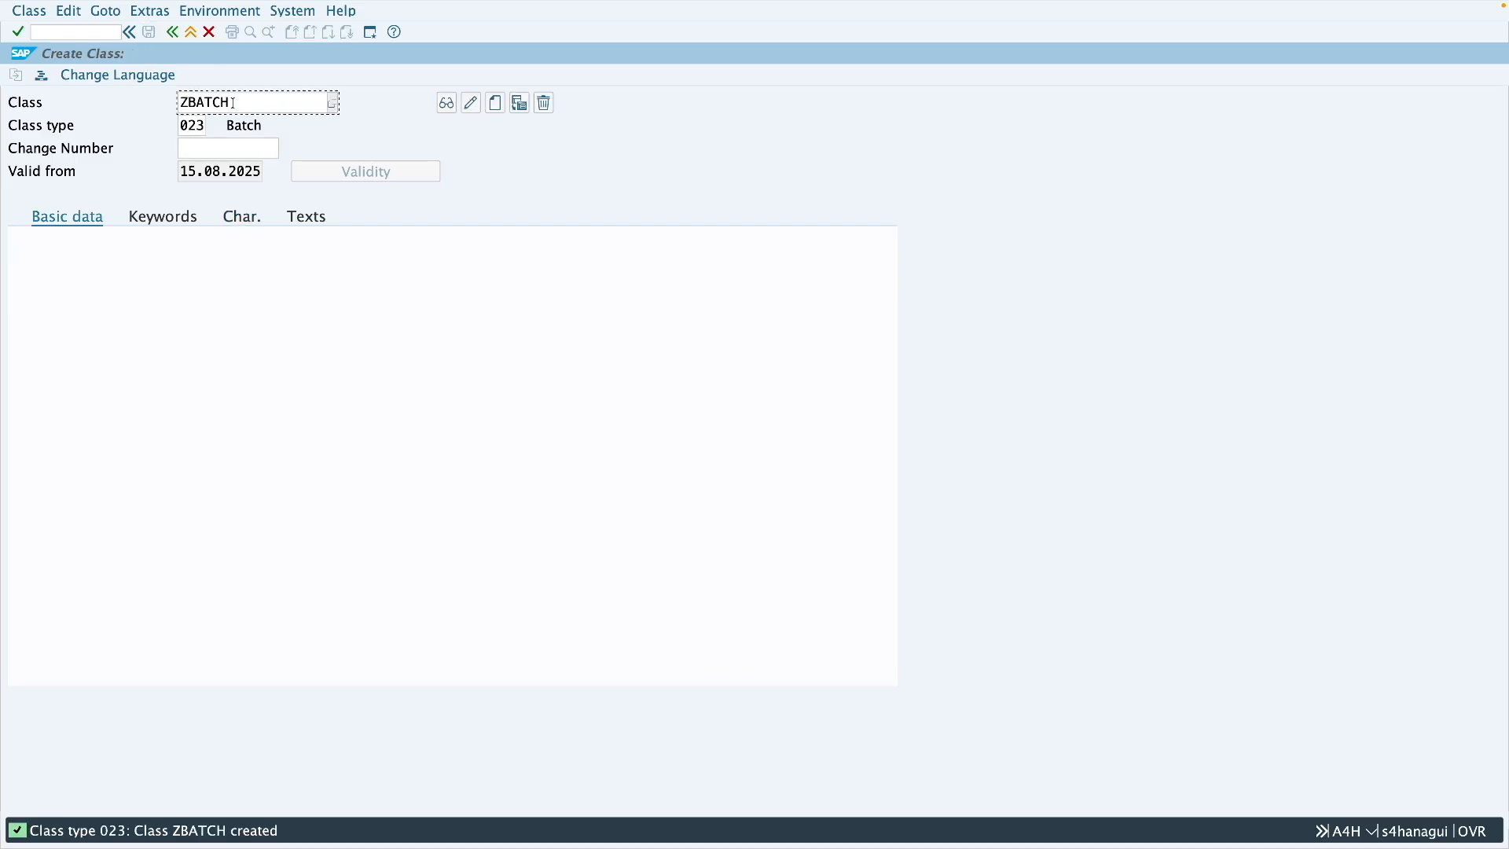
# - Copy the class name ZBATCH and enter it beside the Create Batch Class row in the Excel workbook Book2
pyautogui.moveTo(232, 103); pyautogui.dragTo(213, 103)
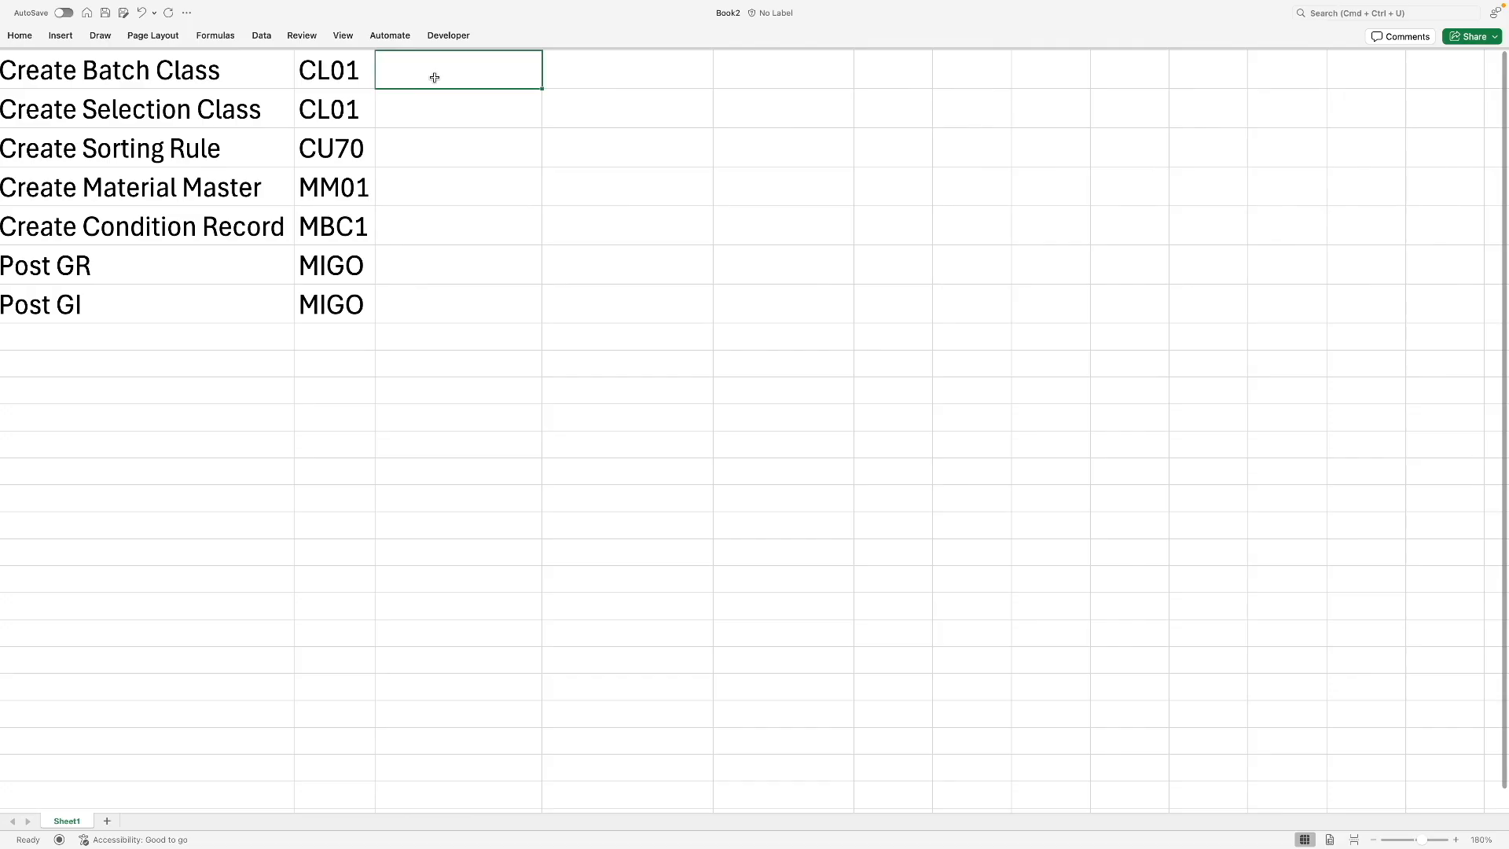
pyautogui.write('ZBATCH')
pyautogui.press('Return')
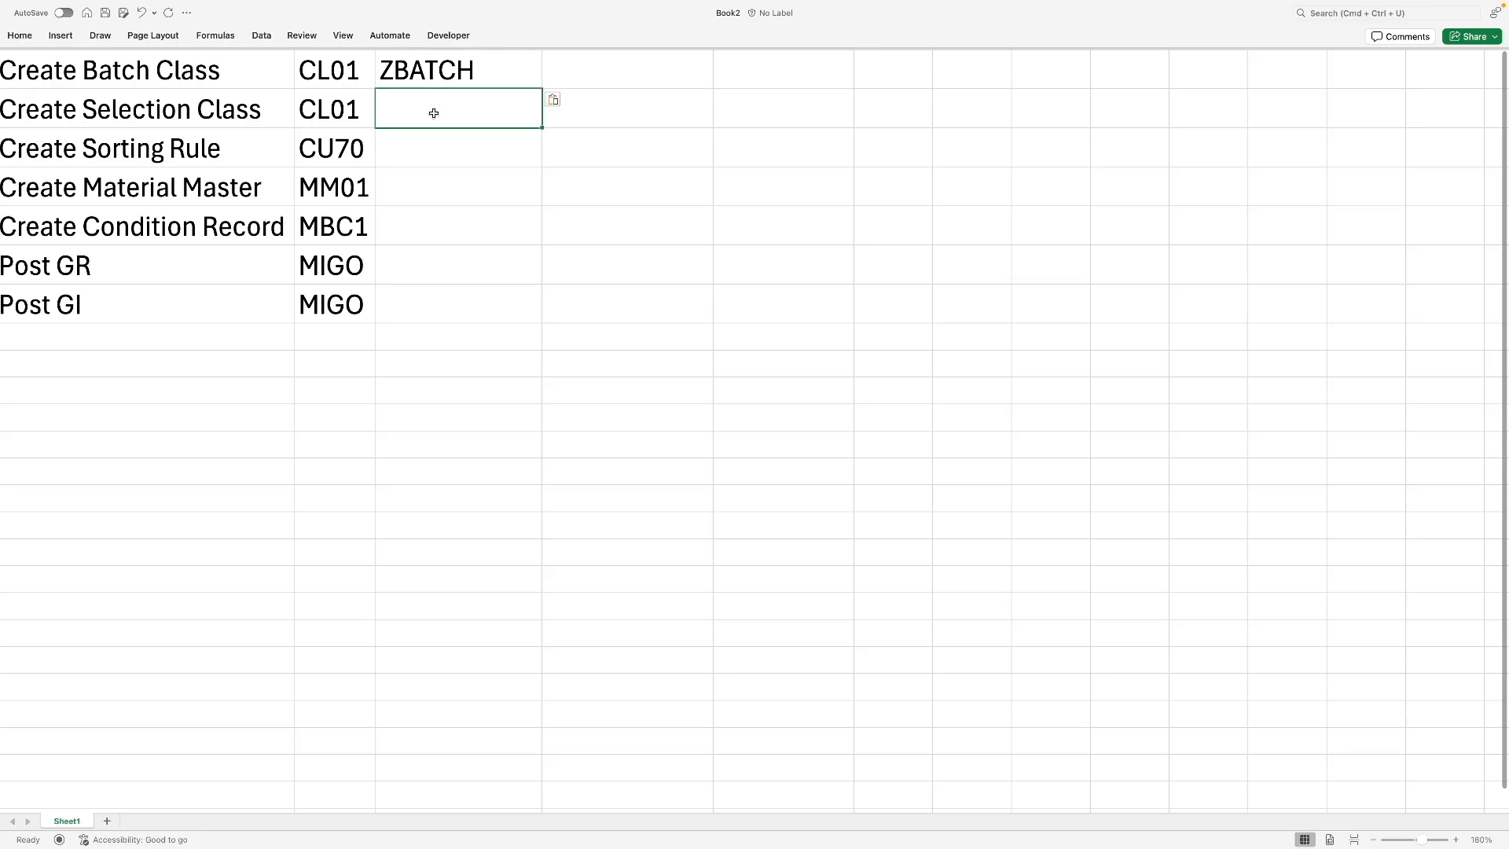
# - Switch back to SAP and start creating class ZBATCH_SEL of class type 023 with transaction CL01, described as "Batch Selection Class"
pyautogui.press('super+Tab')
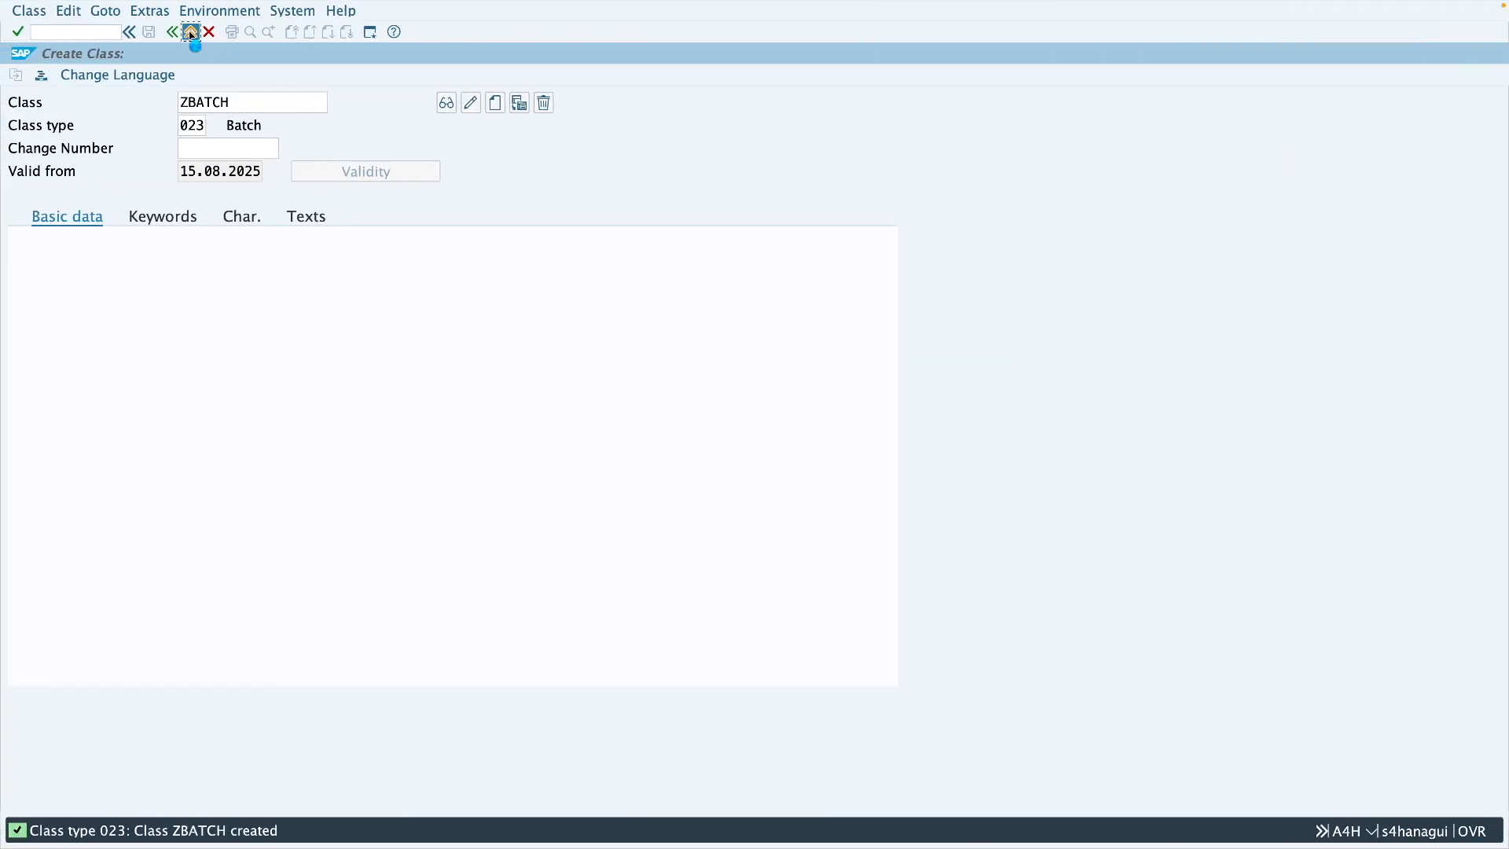
pyautogui.click(191, 32)
pyautogui.click(86, 28)
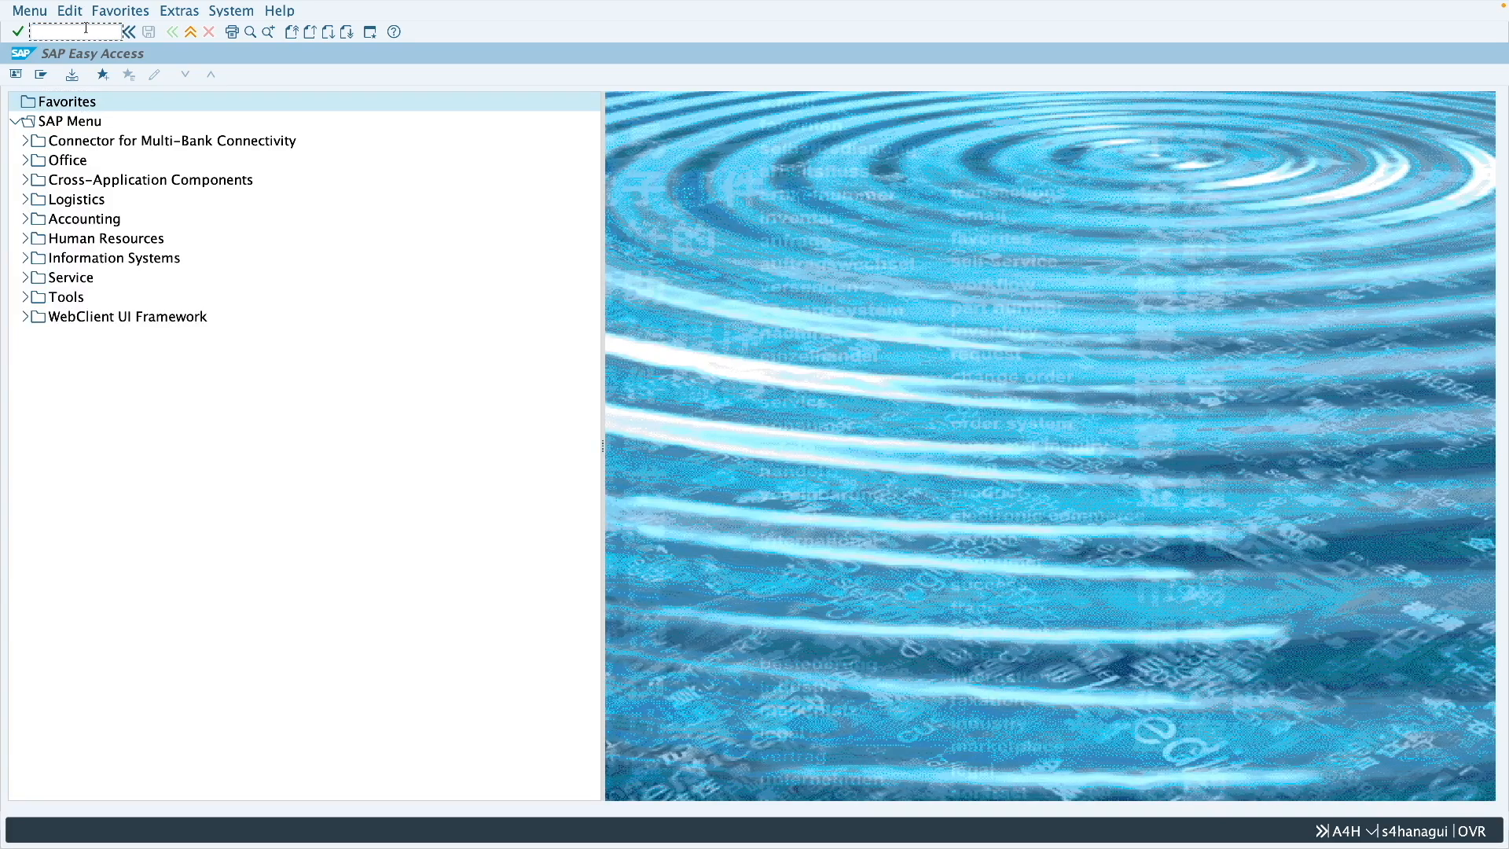
pyautogui.write('cl01')
pyautogui.press('Return')
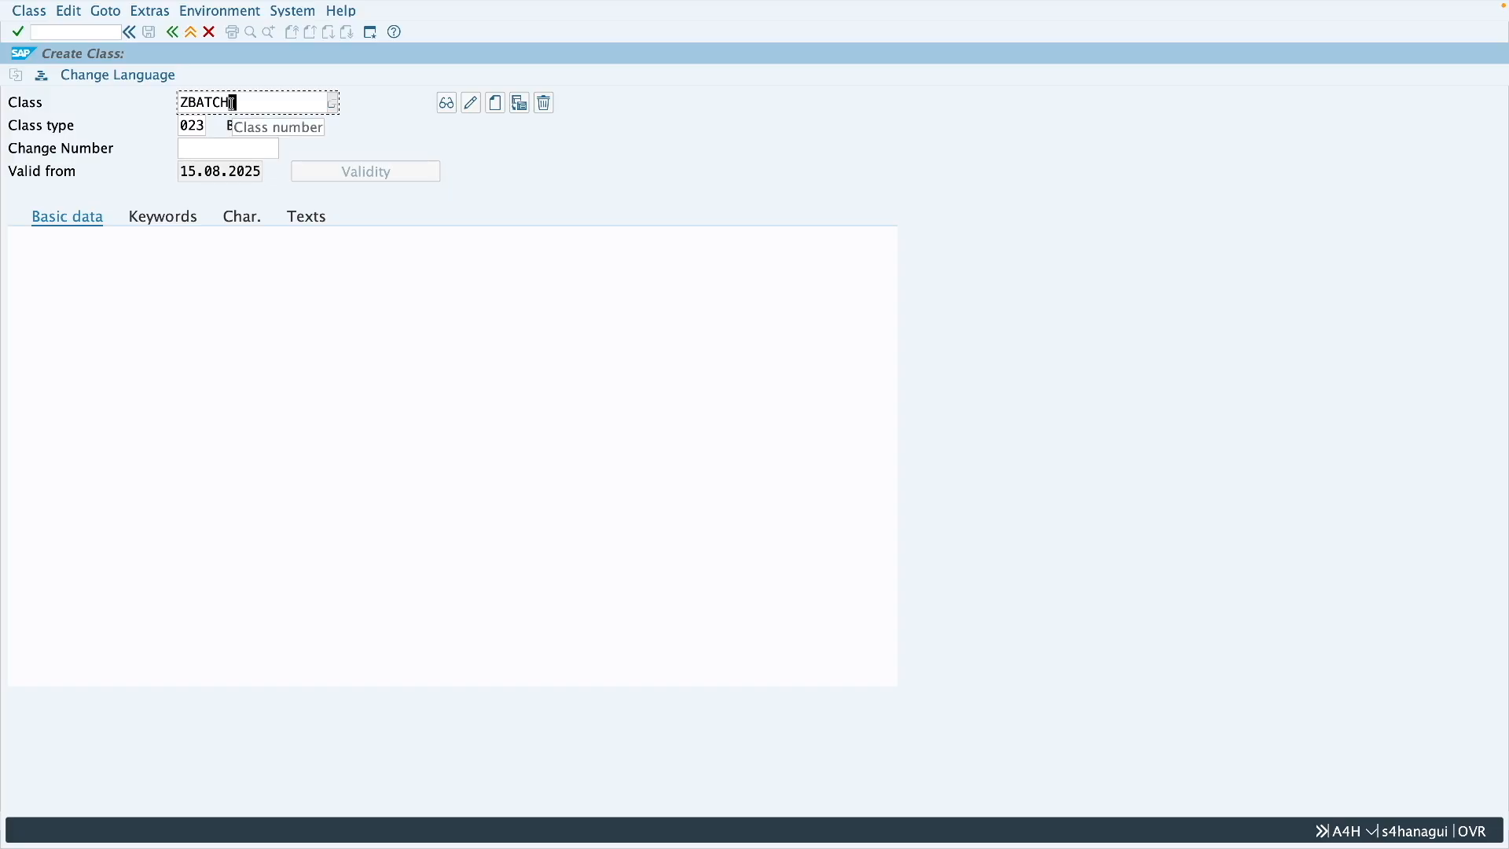
pyautogui.write('_sel')
pyautogui.press('Return')
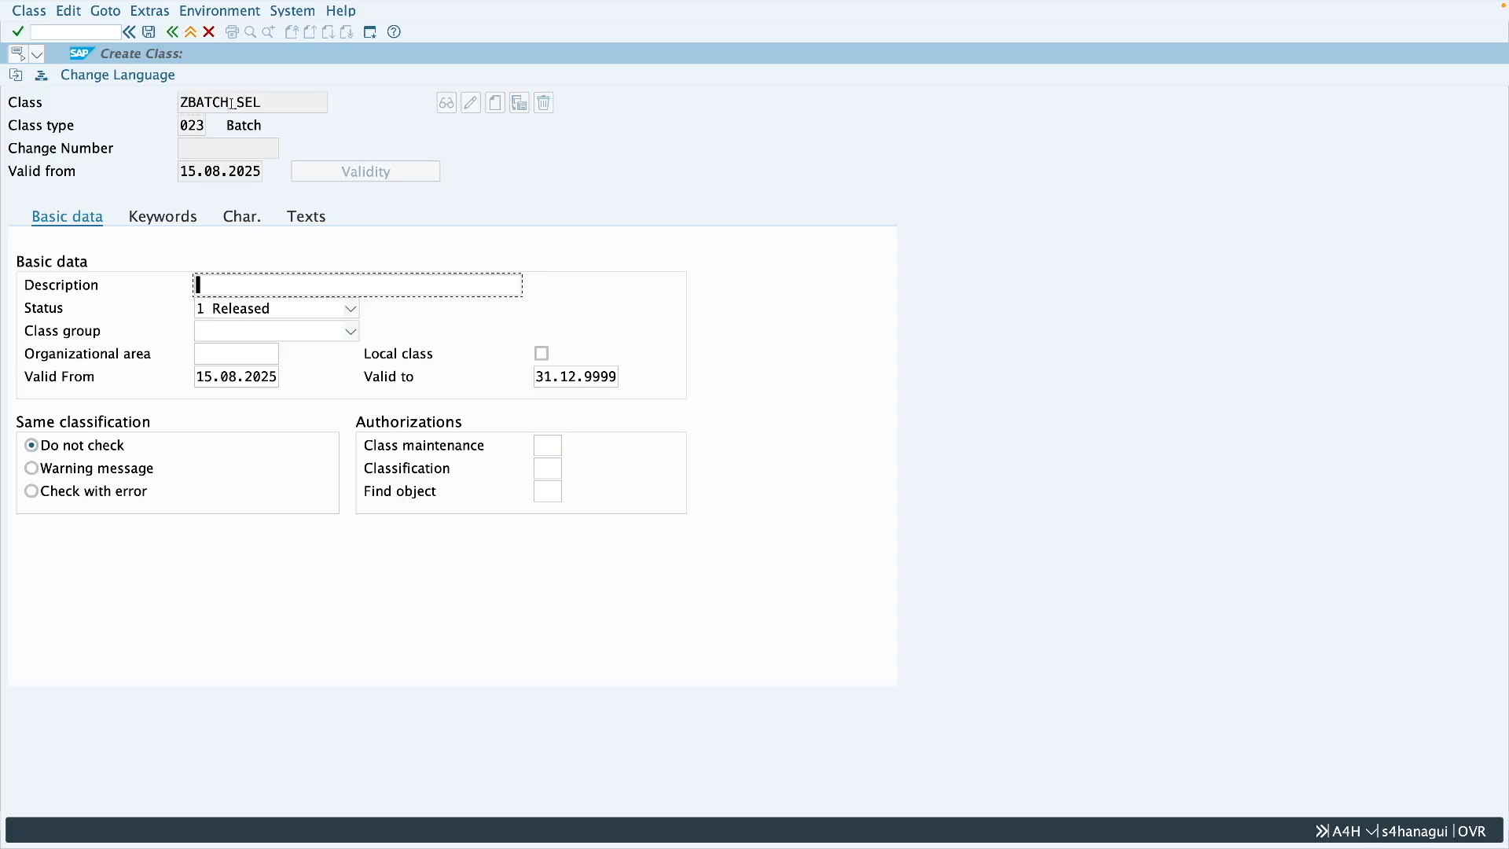
pyautogui.write('Batch Selection Class')
pyautogui.press('Home')
# - Add characteristic LOBM_RLZ (Remaining Shelf Life for Batch) as the first characteristic of class ZBATCH_SEL
pyautogui.click(252, 229)
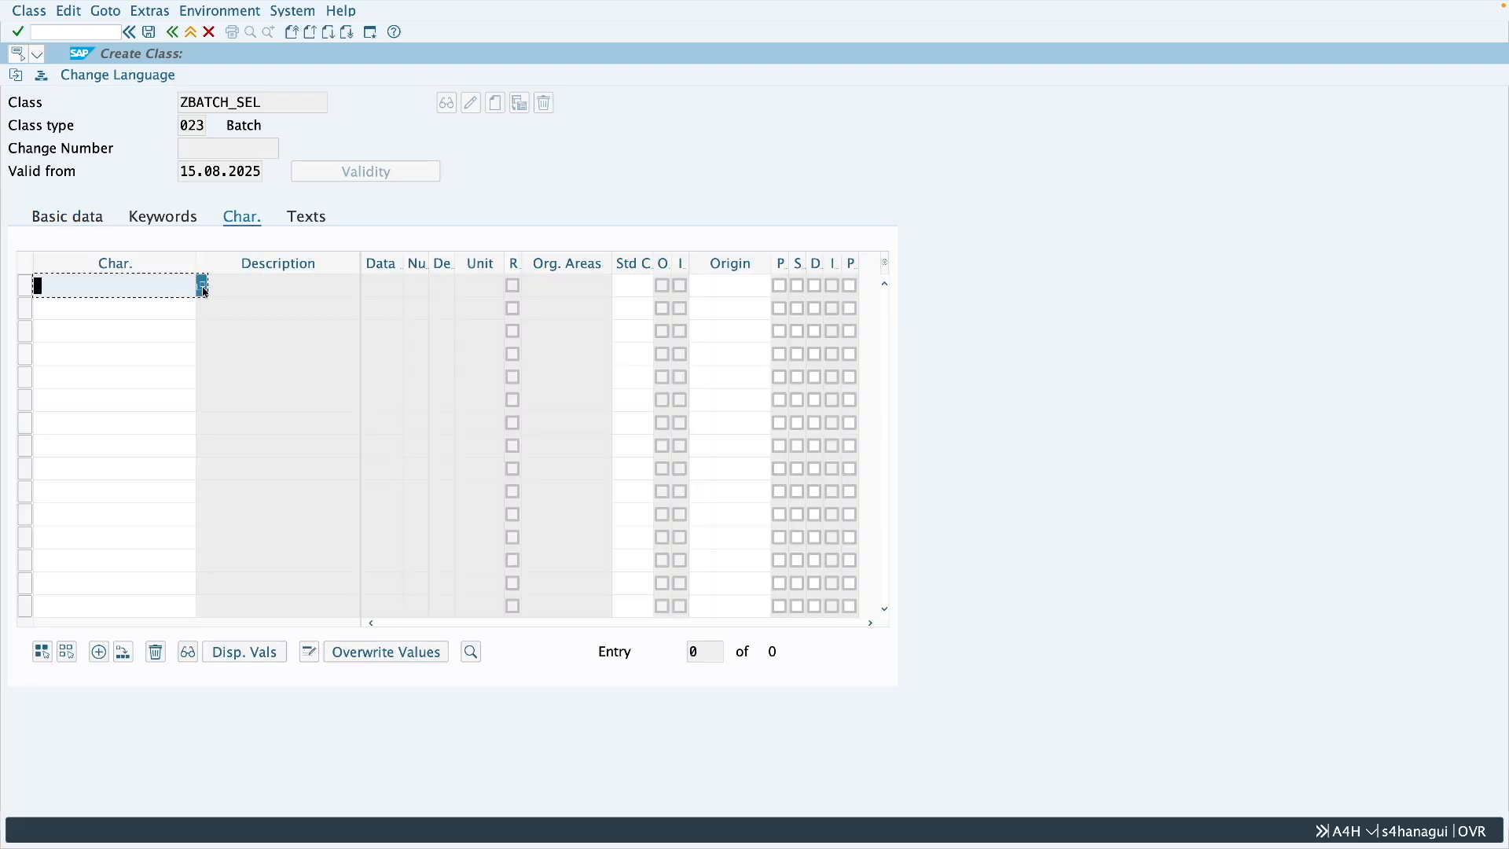
pyautogui.click(204, 291)
pyautogui.write('lobm')
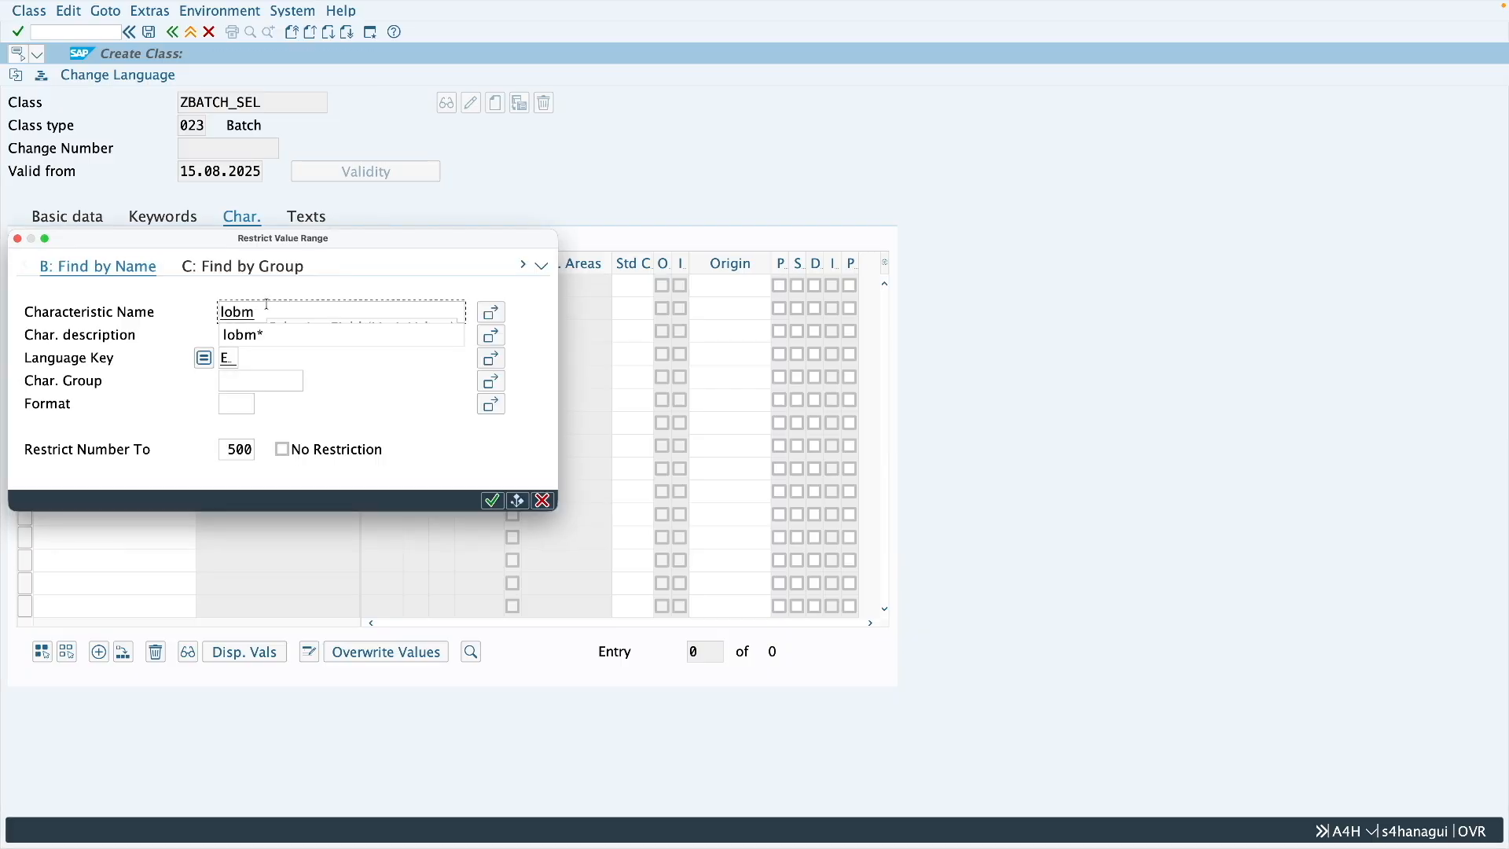
pyautogui.press('Return')
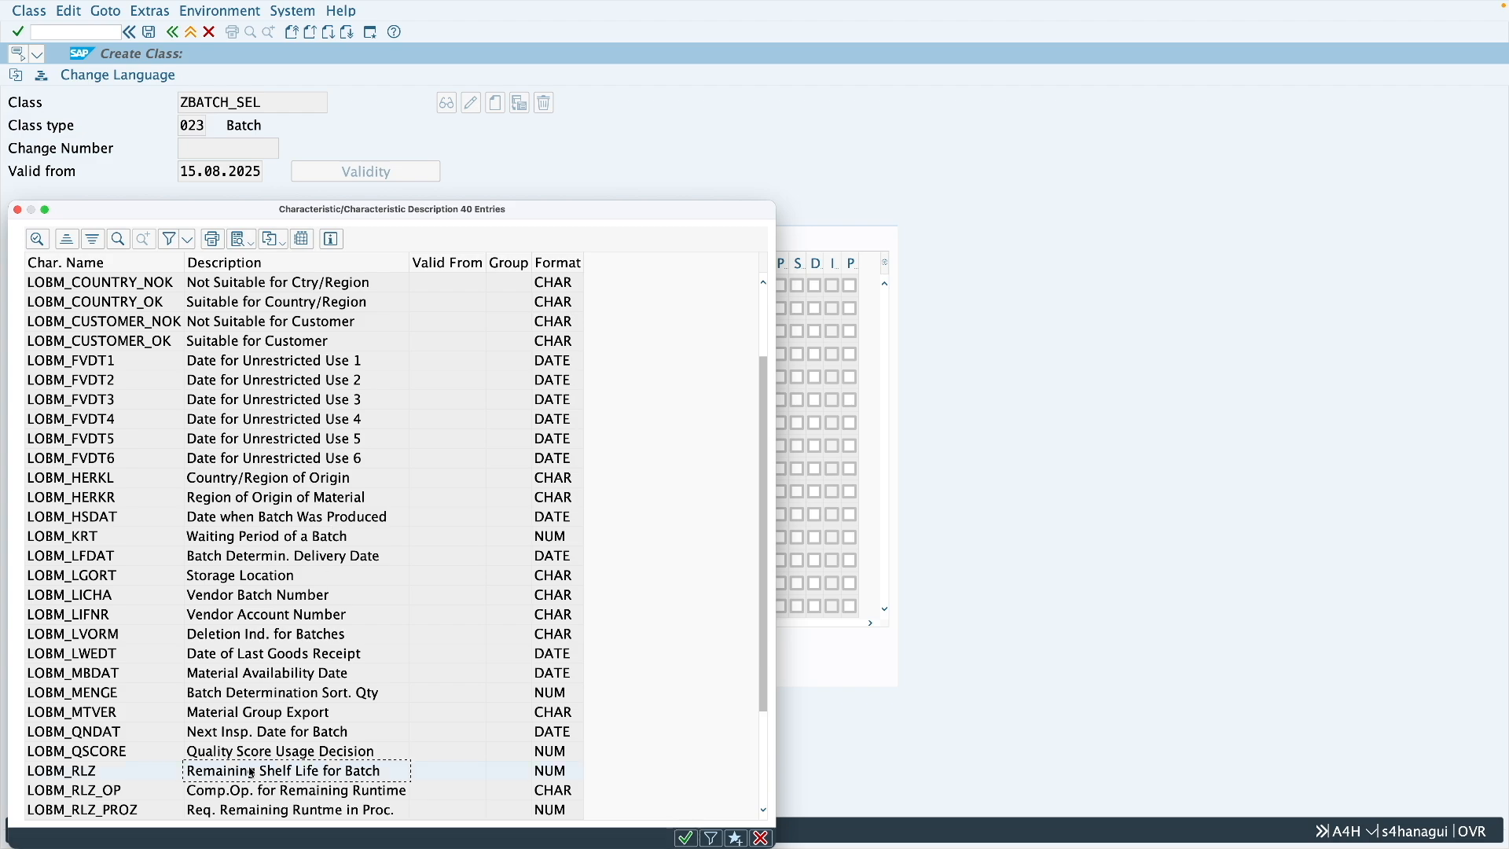
pyautogui.doubleClick(129, 772)
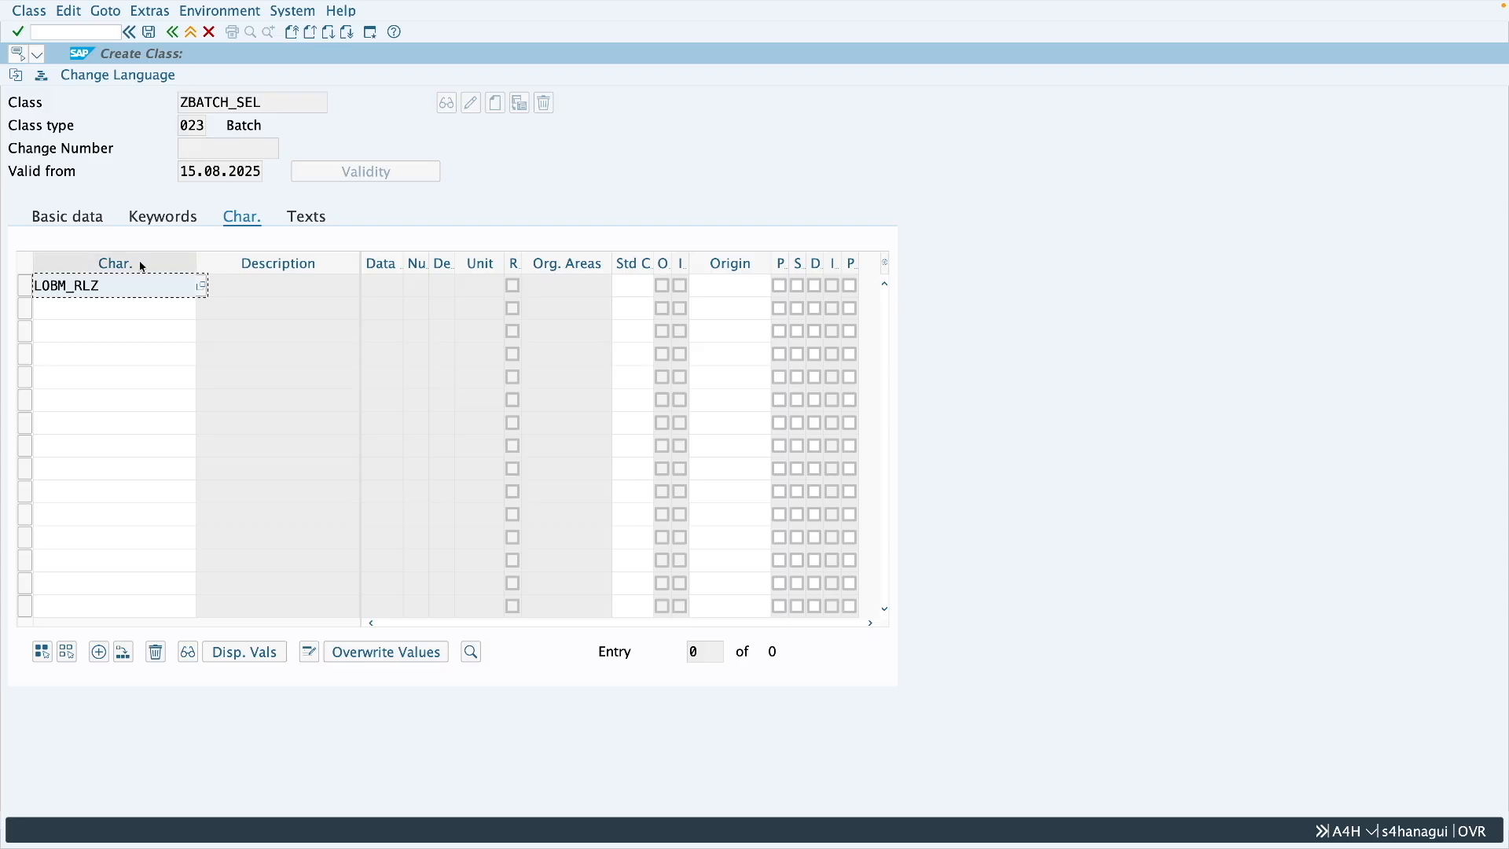
pyautogui.press('Return')
# - Add characteristic LOBM_VFDAT (Expiration date, shelf life) as the second characteristic of class ZBATCH_SEL
pyautogui.click(152, 312)
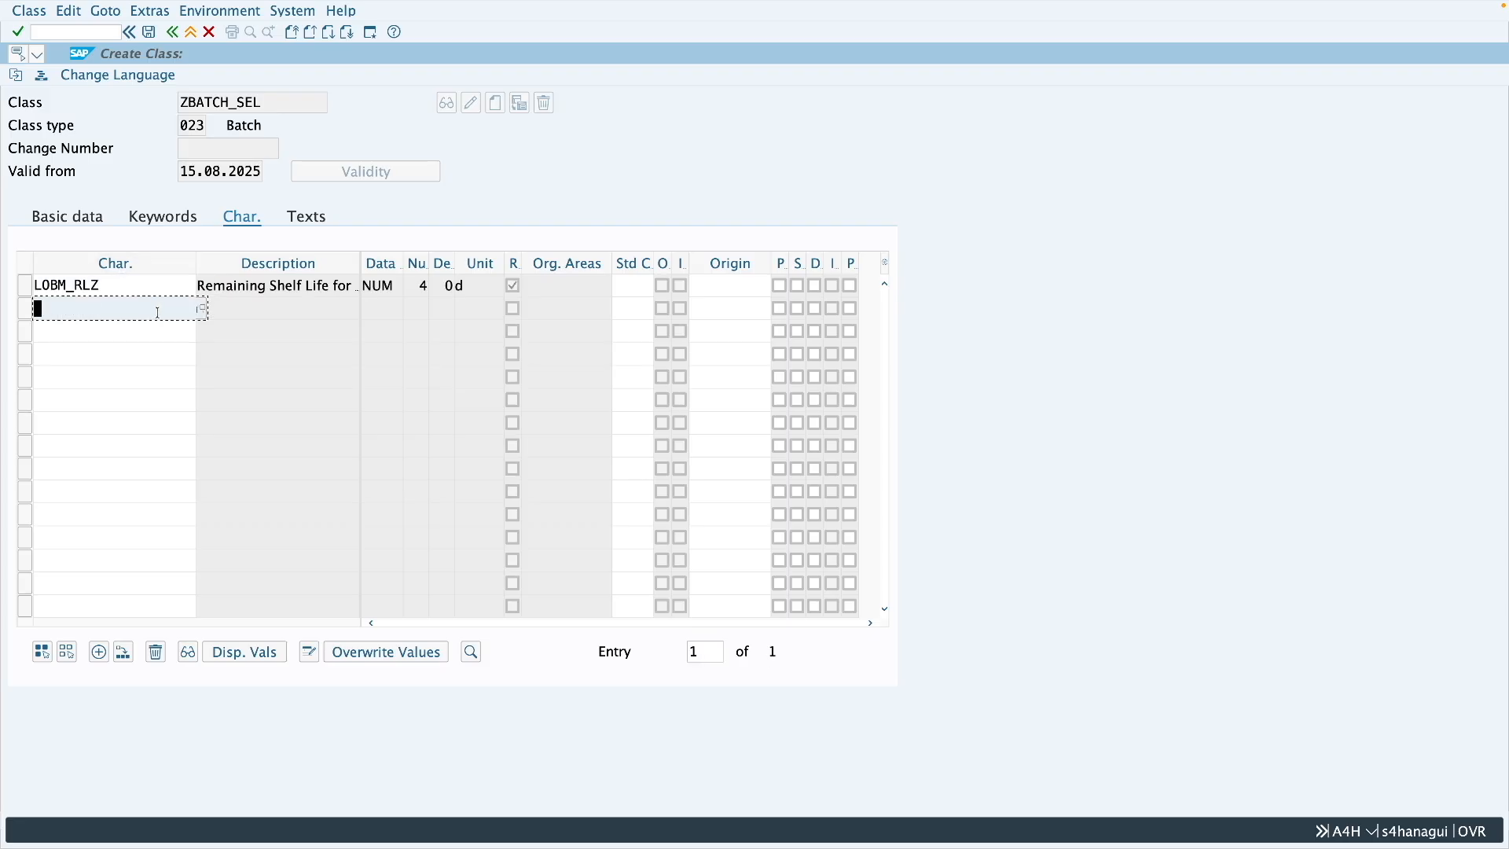
pyautogui.press('F4')
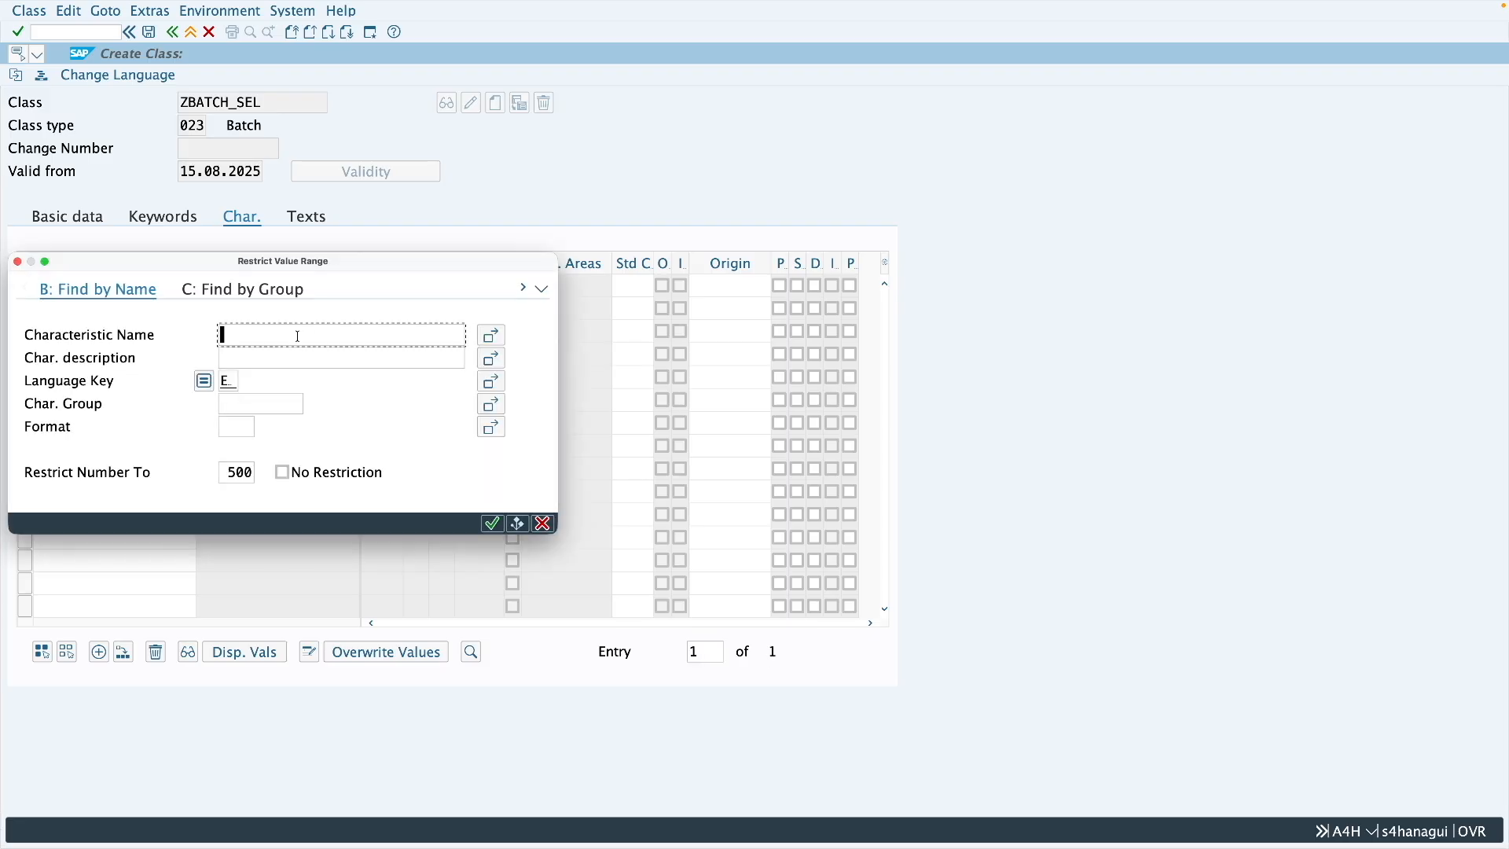
pyautogui.write('lobm*')
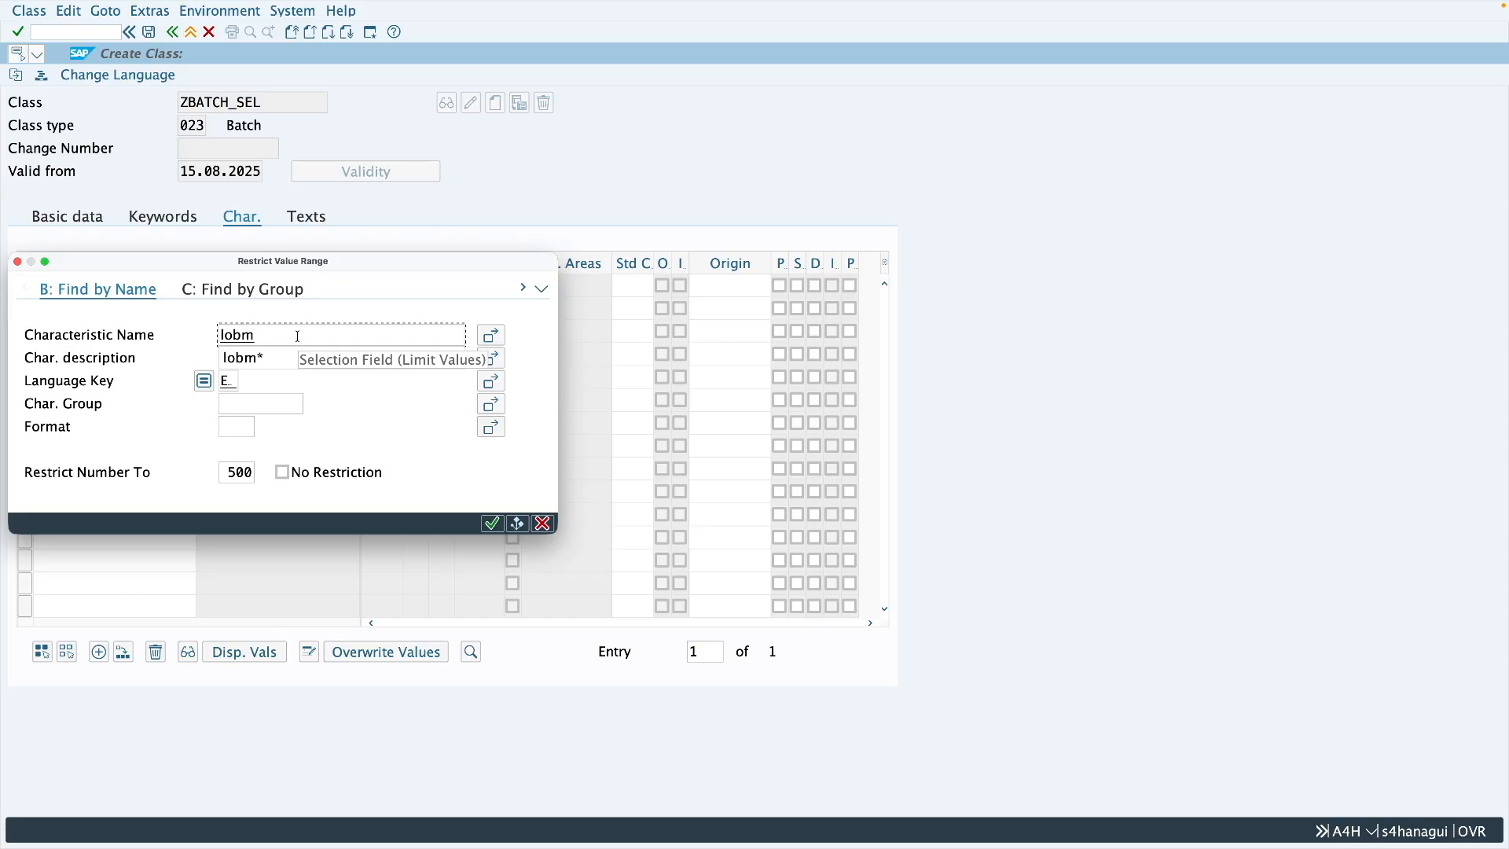
pyautogui.press('Return')
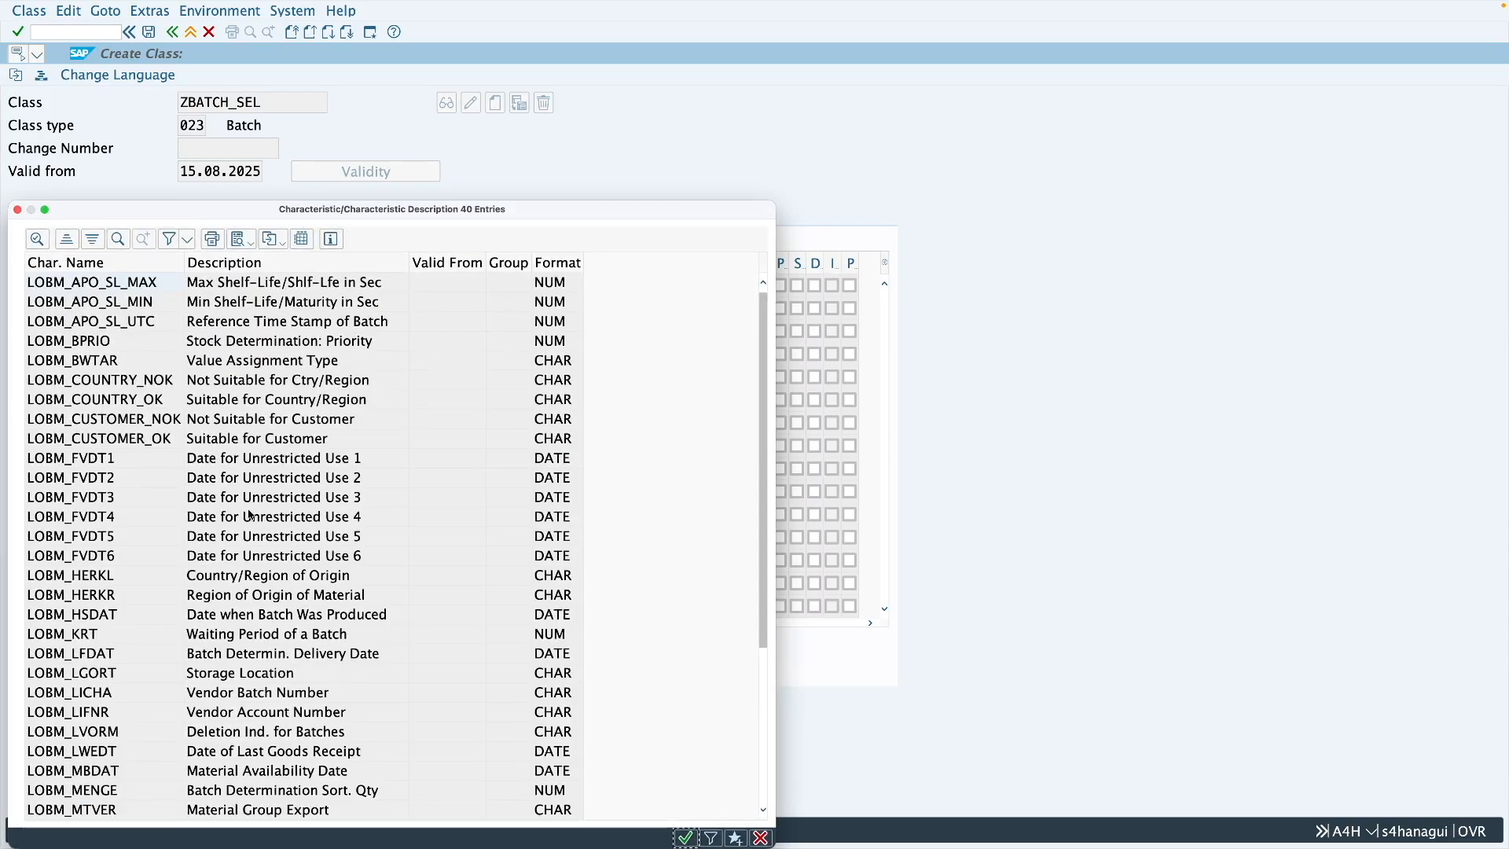
pyautogui.scroll(-4, 256, 528)
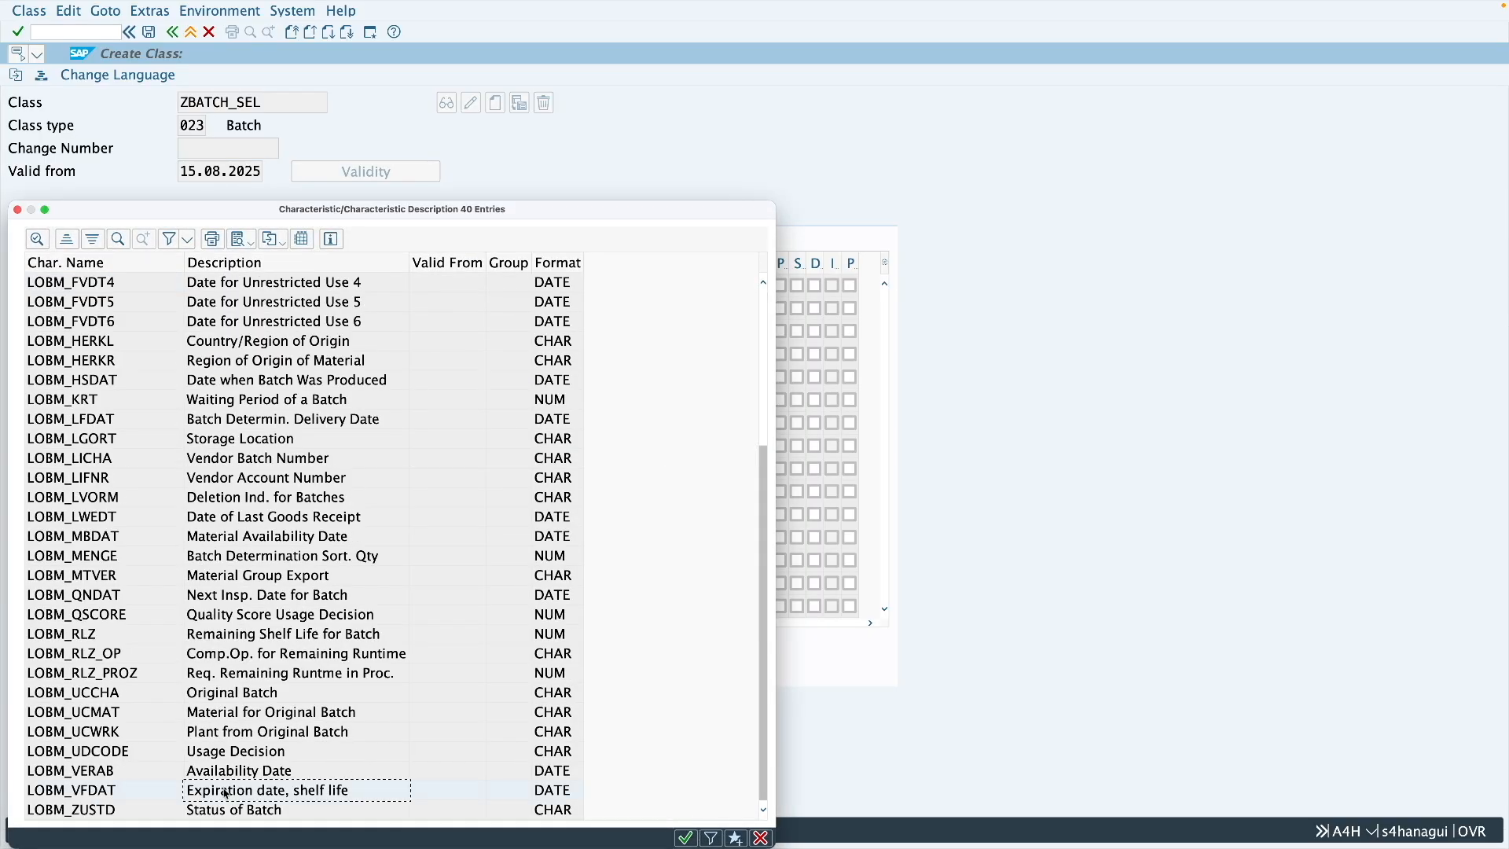
pyautogui.doubleClick(120, 791)
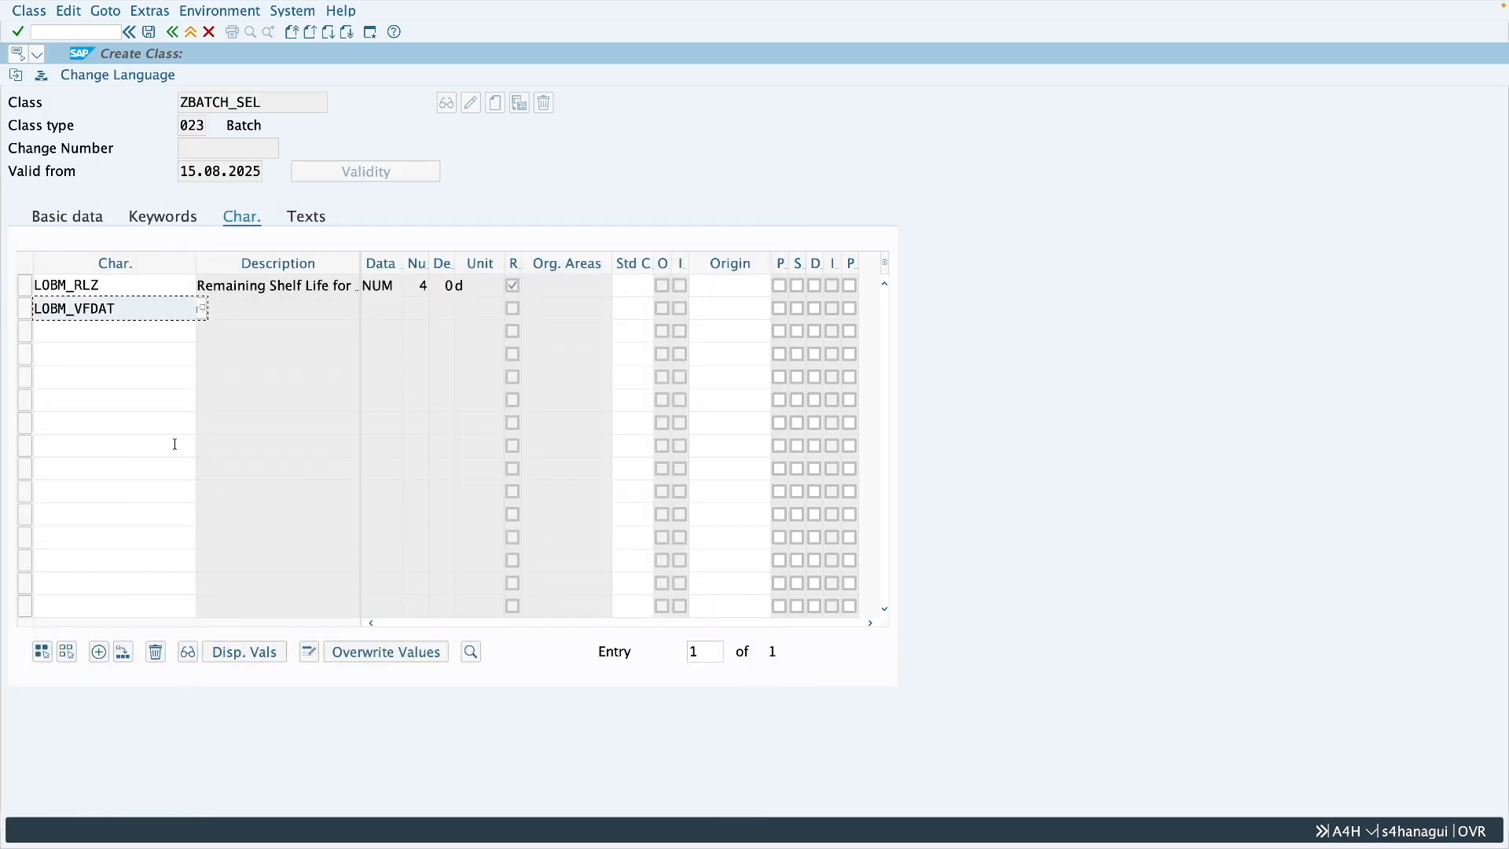
# - Add characteristic LOBM_LFDAT (Batch Determin. Delivery Date) as the third characteristic of ZBATCH_SEL and save the class
pyautogui.click(171, 329)
pyautogui.click(202, 332)
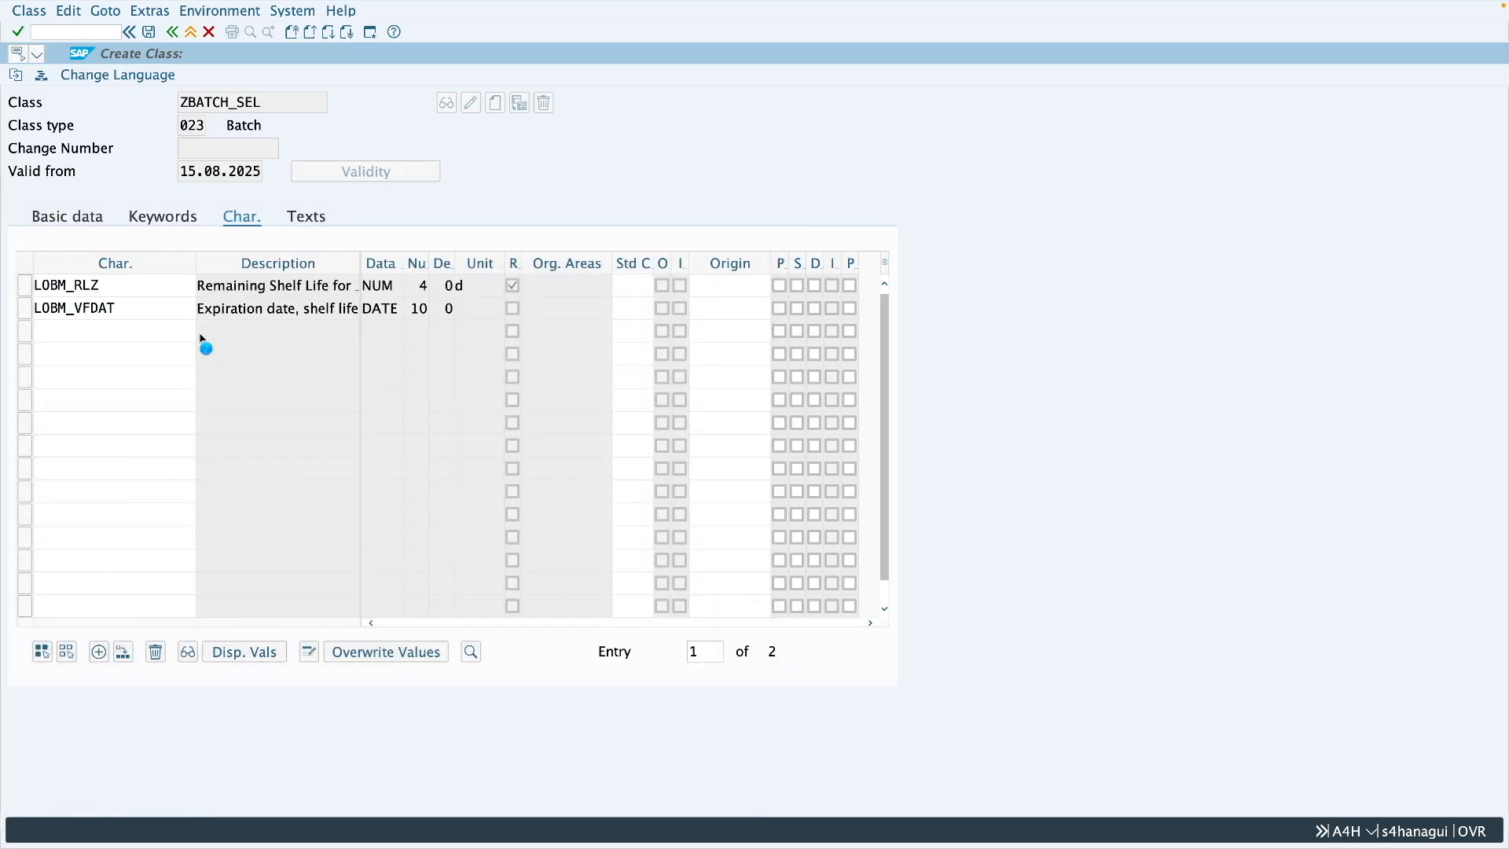
pyautogui.click(260, 357)
pyautogui.write('lob')
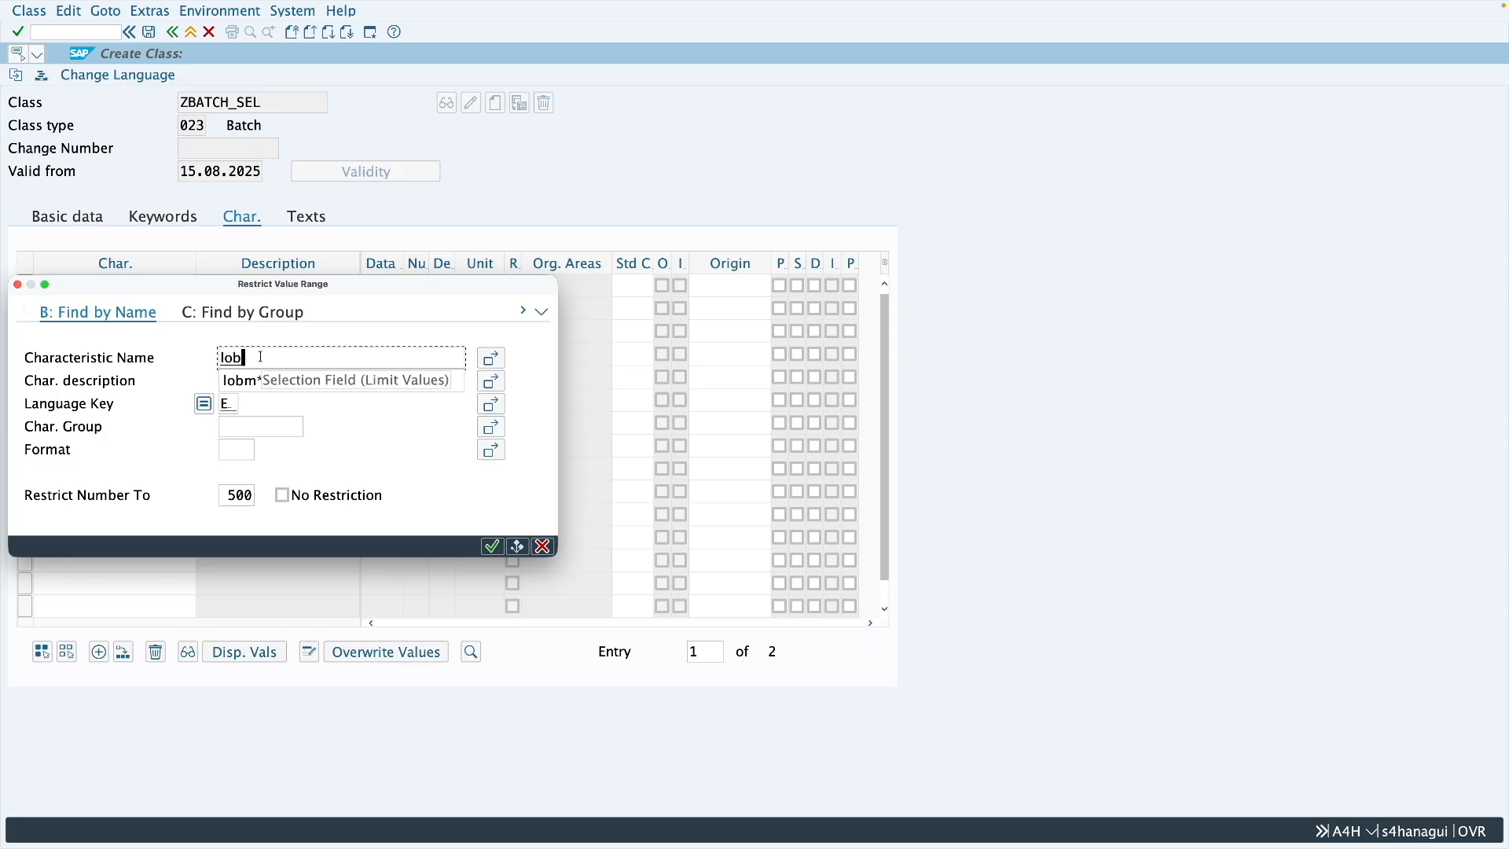
pyautogui.write('m*')
pyautogui.press('Return')
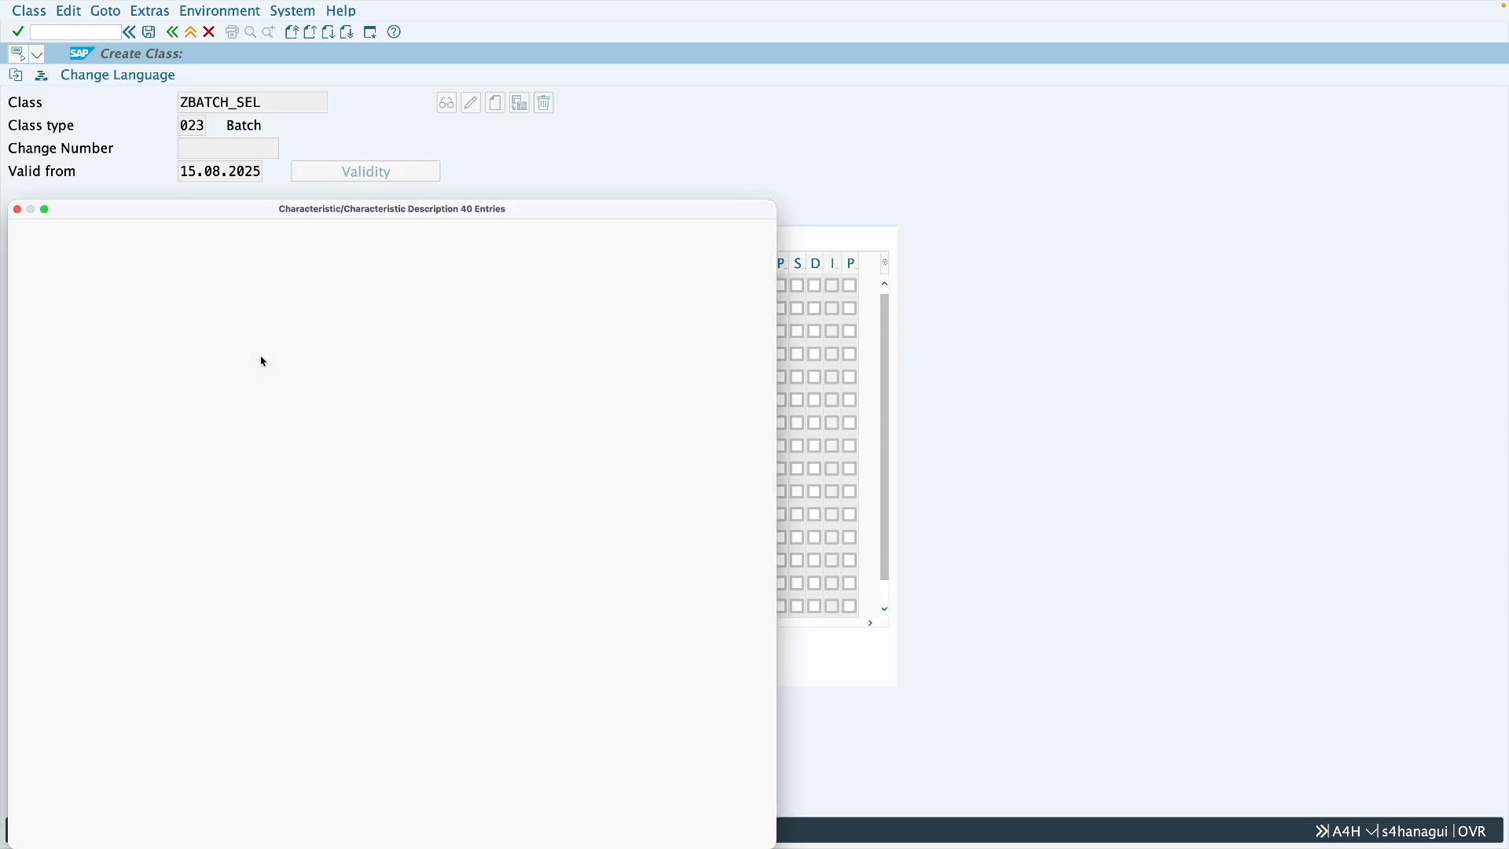
pyautogui.click(268, 659)
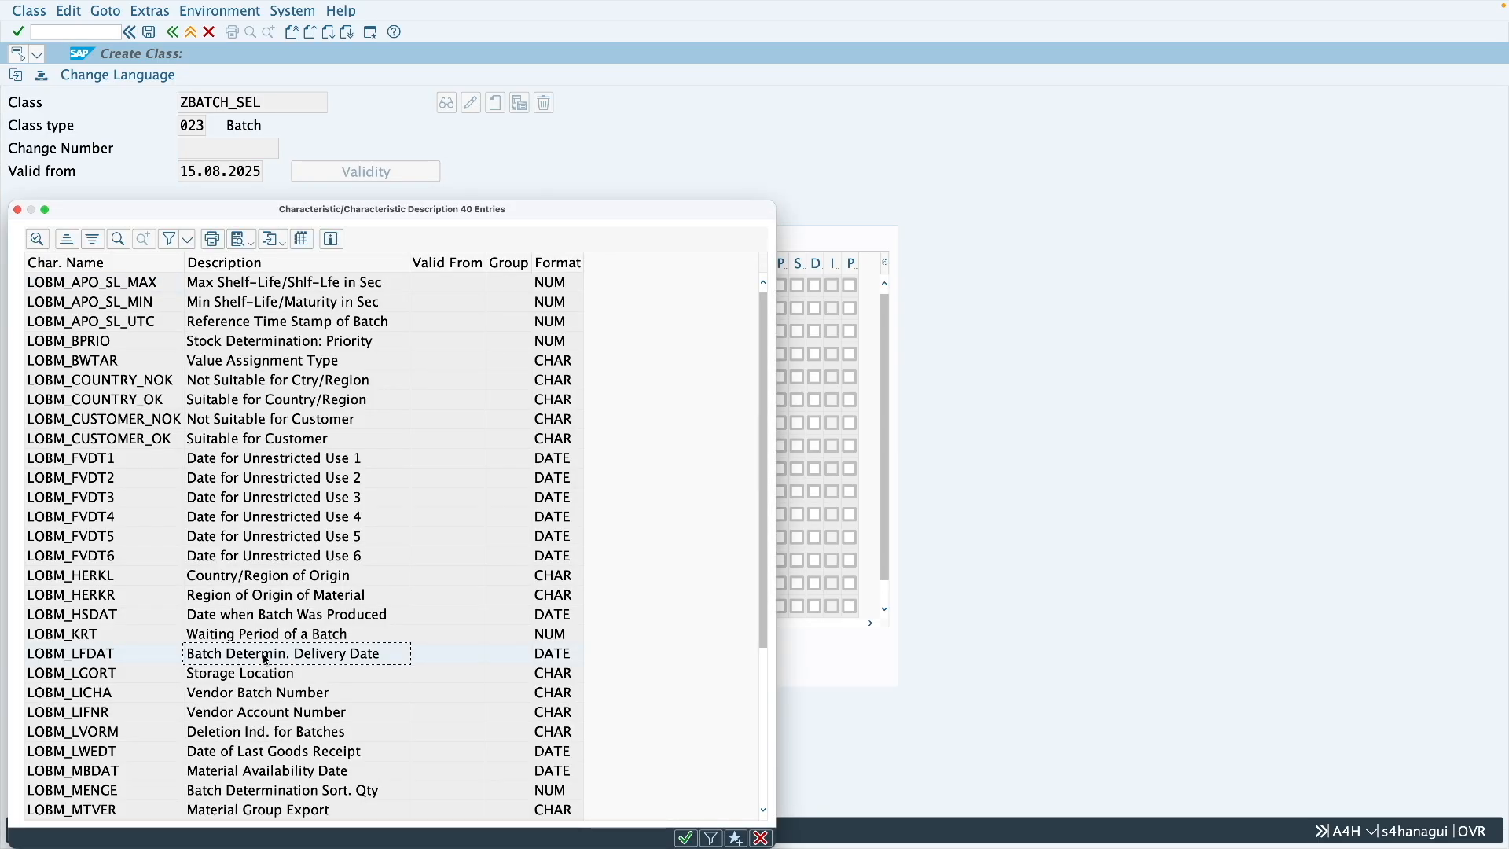
pyautogui.doubleClick(140, 661)
pyautogui.press('Return')
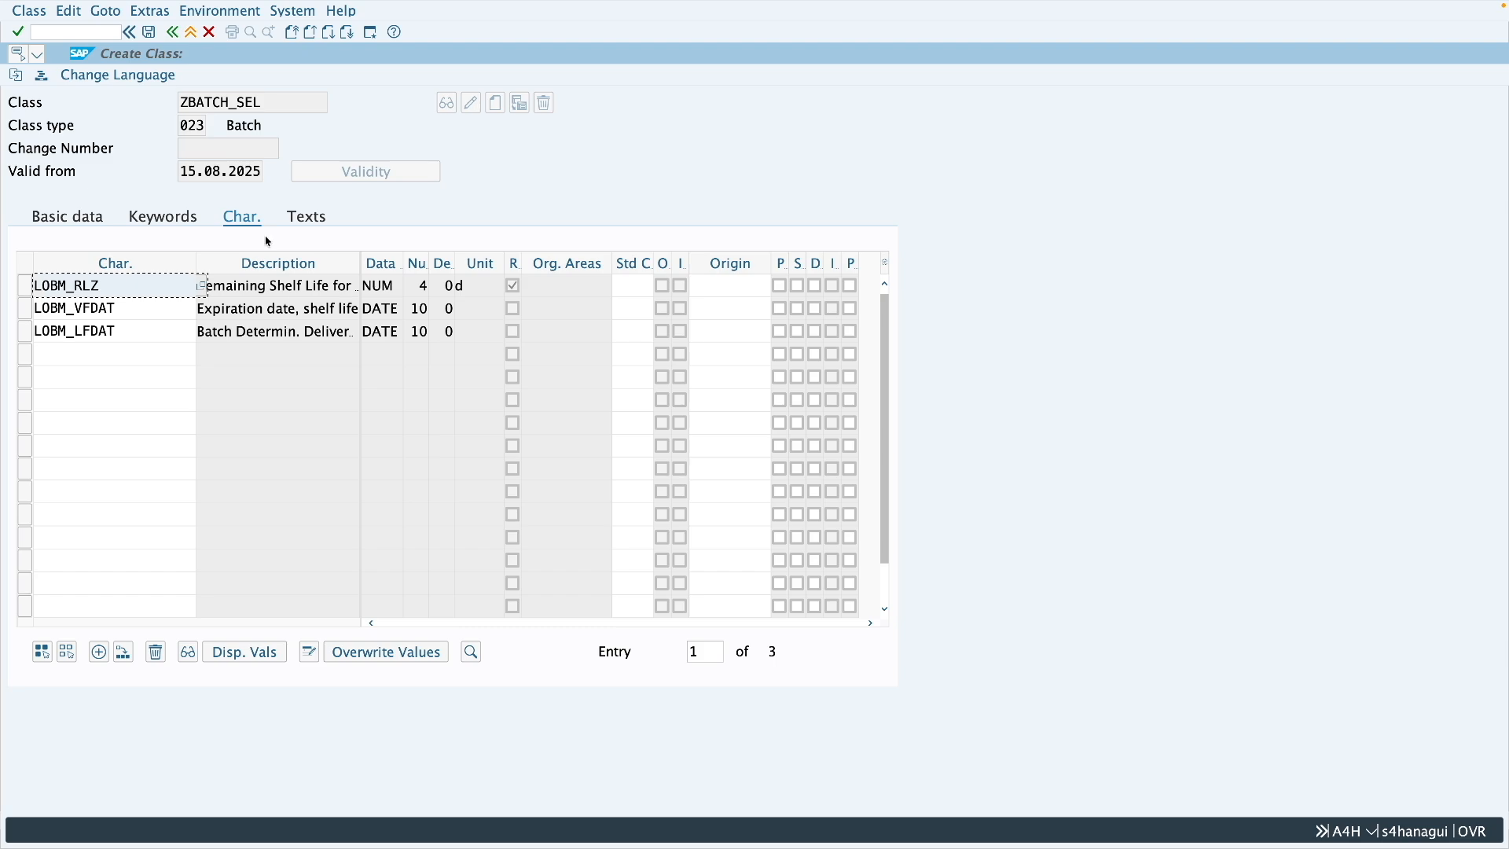
pyautogui.click(149, 33)
# - Copy the class name ZBATCH_SEL into the Excel checklist beside Create Selection Class
pyautogui.press('super+a')
pyautogui.press('super+c')
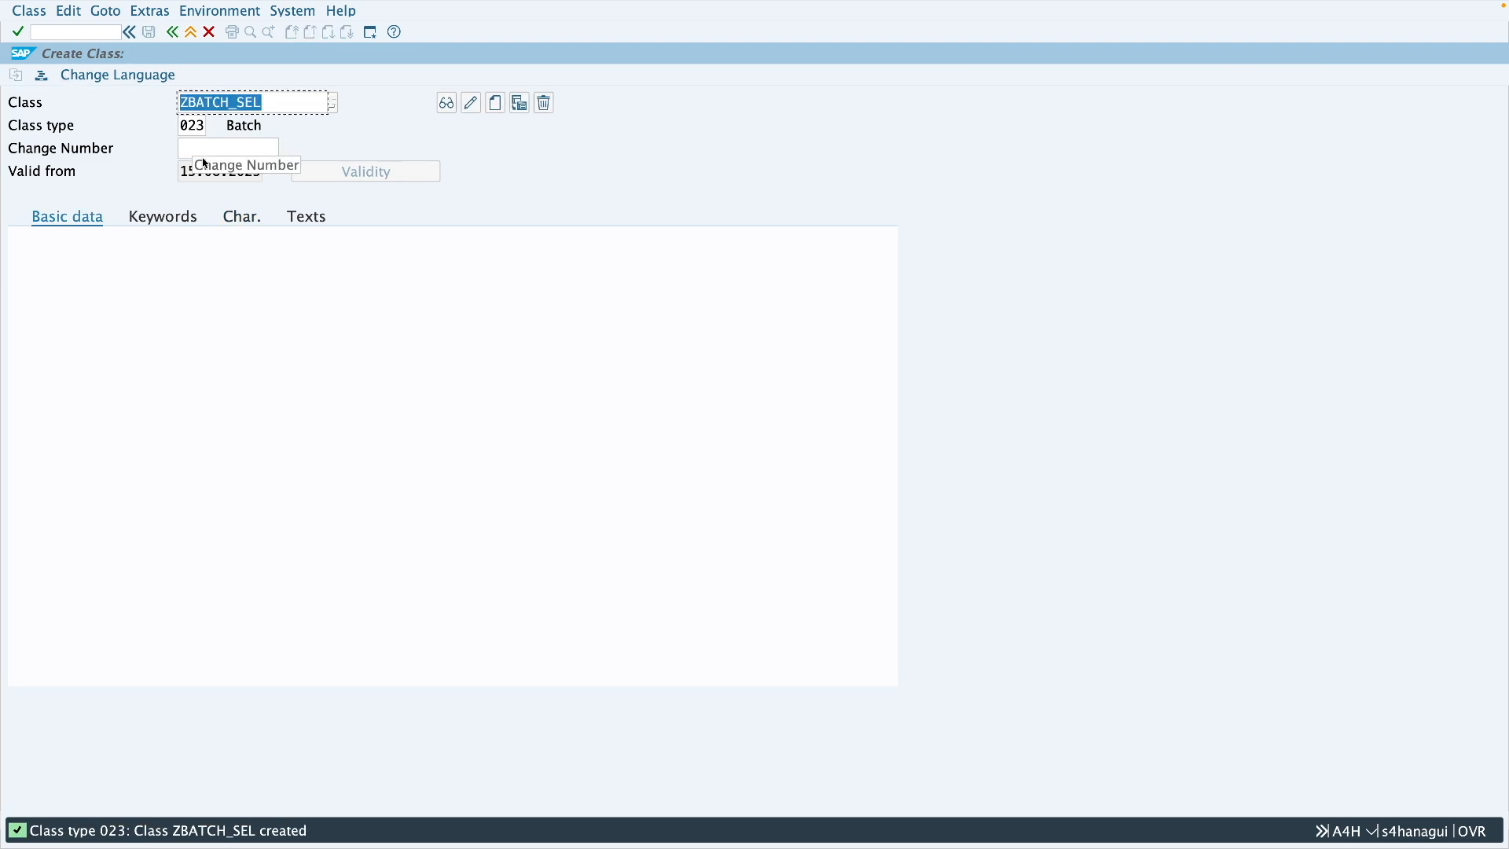
pyautogui.hotkey('ctrl', 'Right')
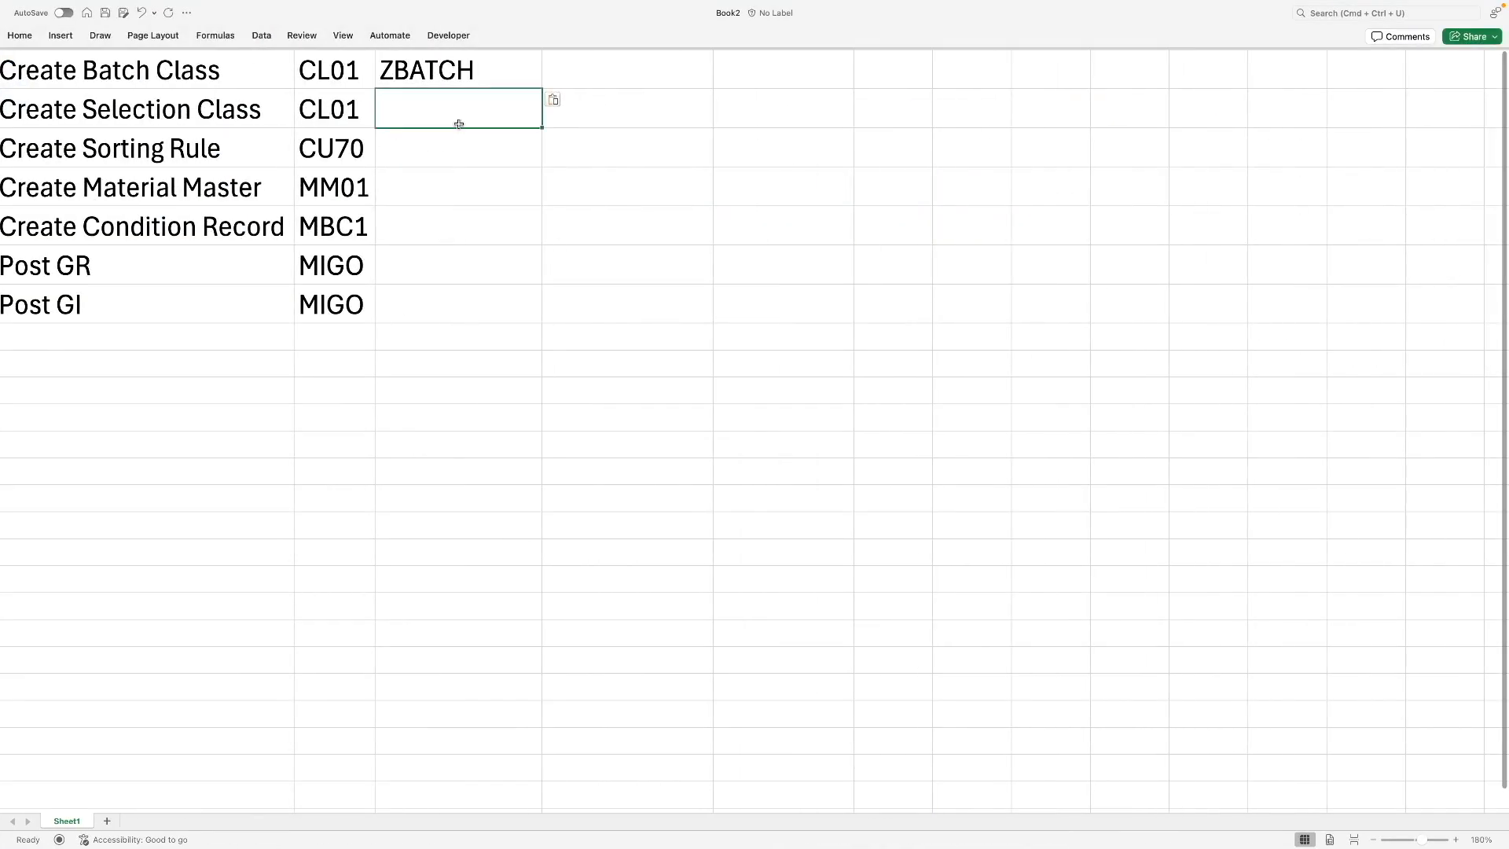
pyautogui.press('super+v')
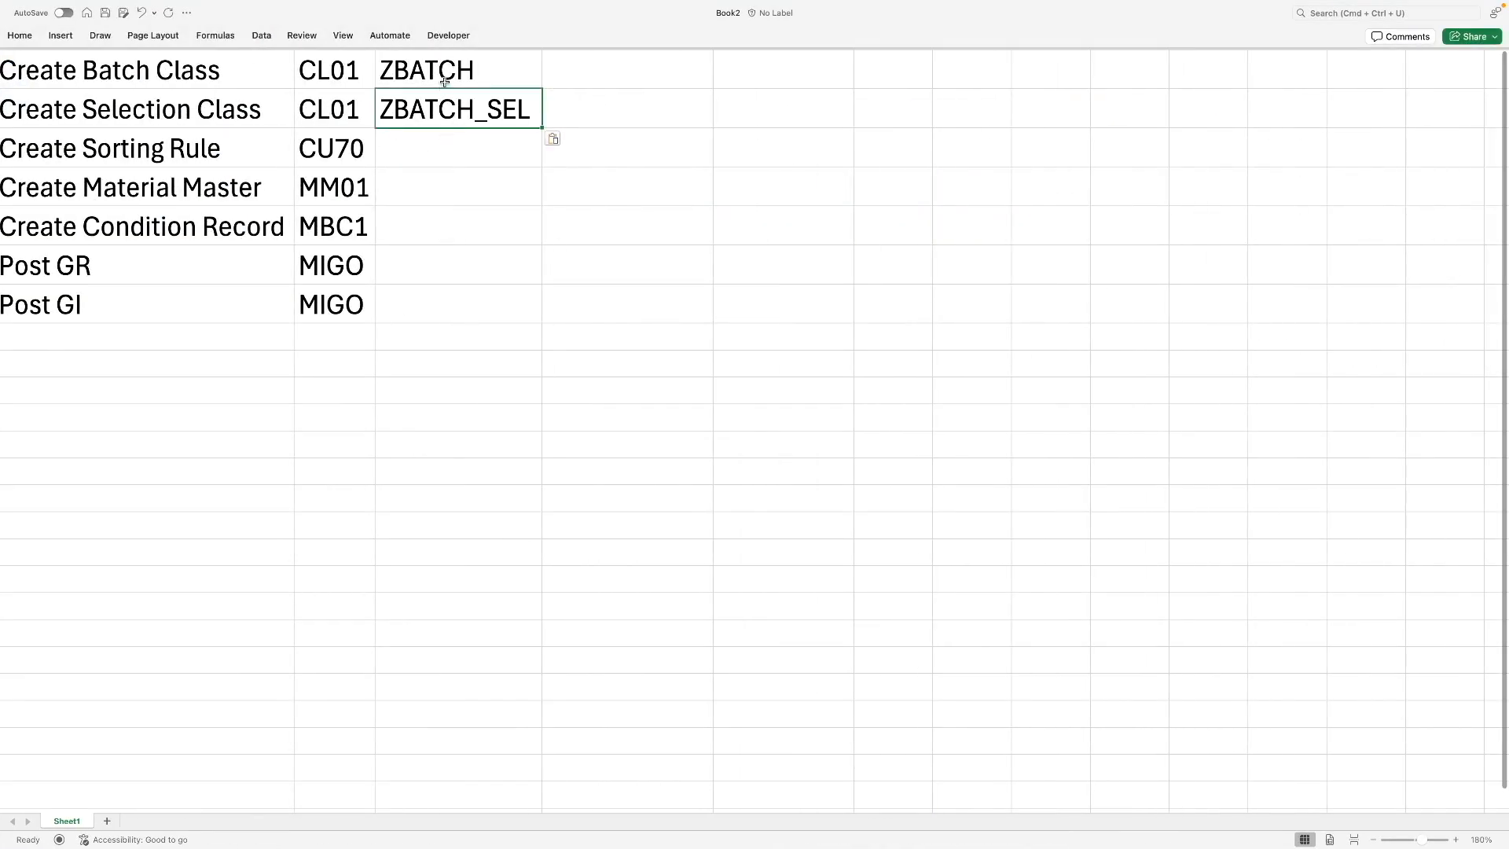
pyautogui.click(448, 149)
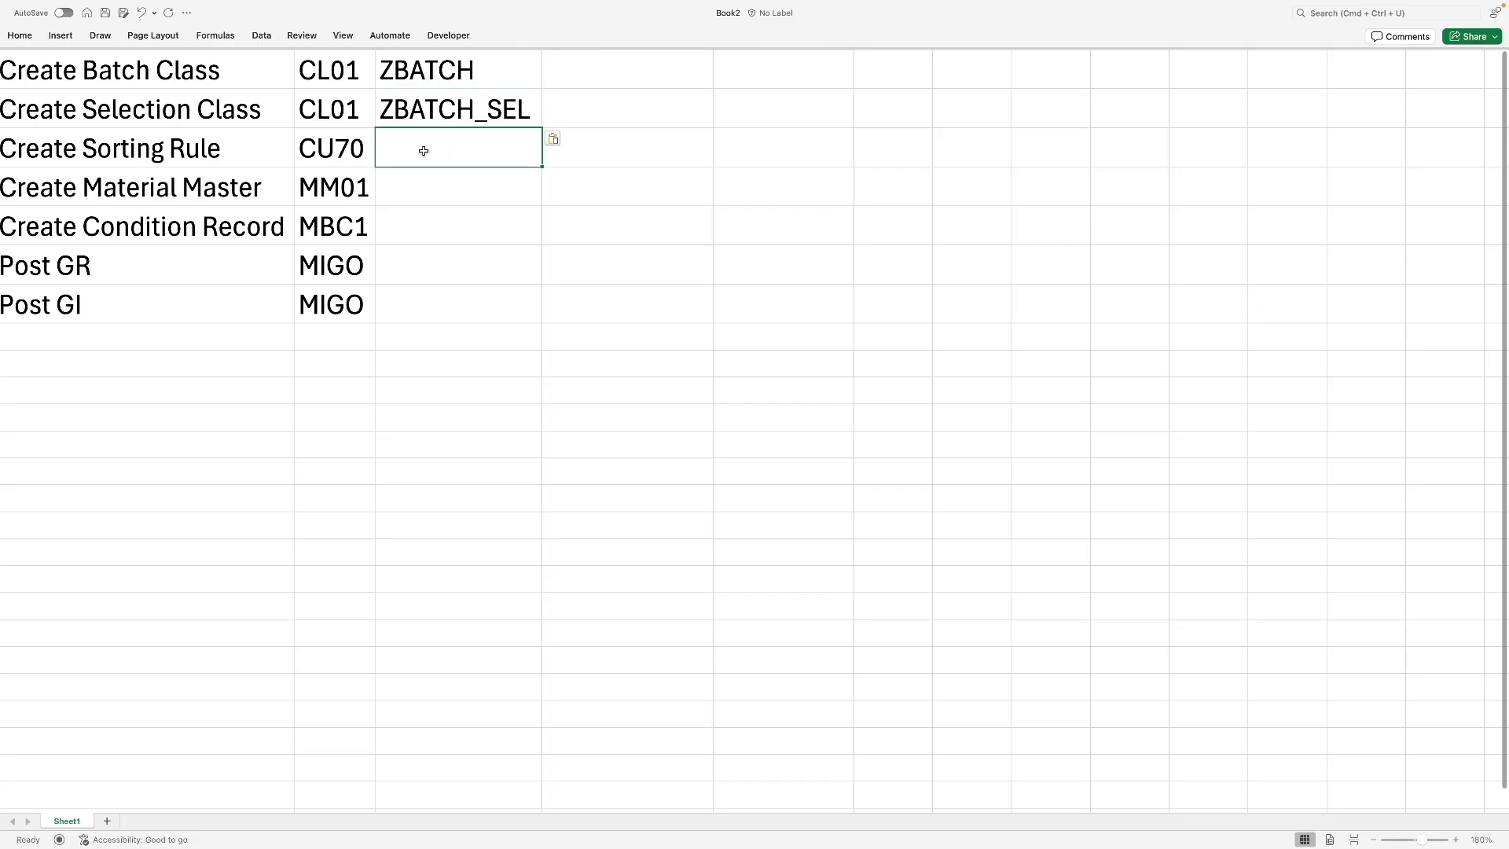
# - Switch back to SAP and start creating sort sequence ZFIFO with transaction CU70, described as "First In First Out (FIFO)"
pyautogui.hotkey('ctrl', 'Left')
pyautogui.click(191, 32)
pyautogui.click(83, 33)
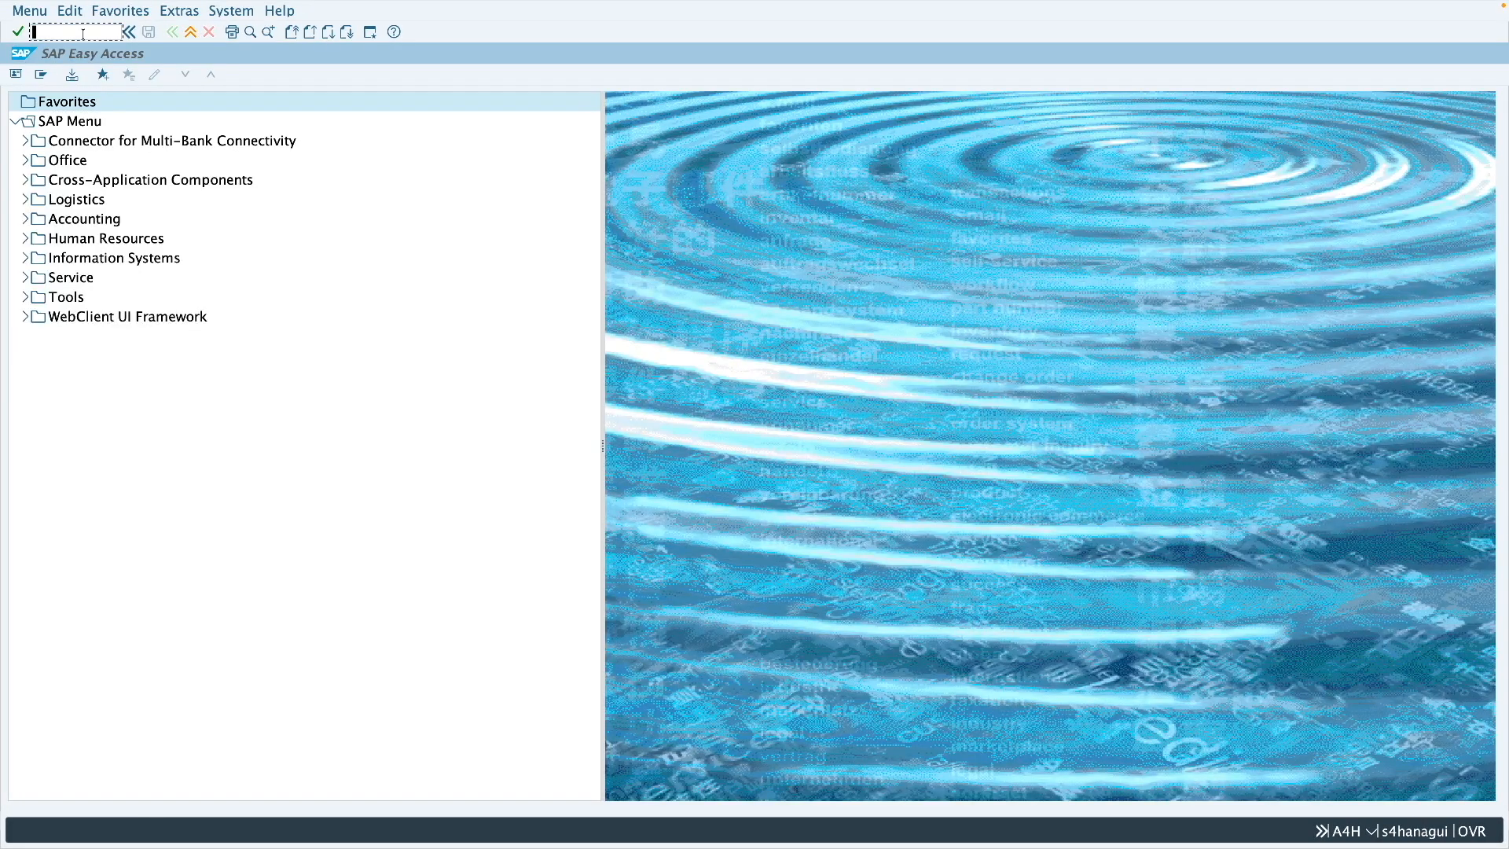
pyautogui.write('cu70')
pyautogui.press('Return')
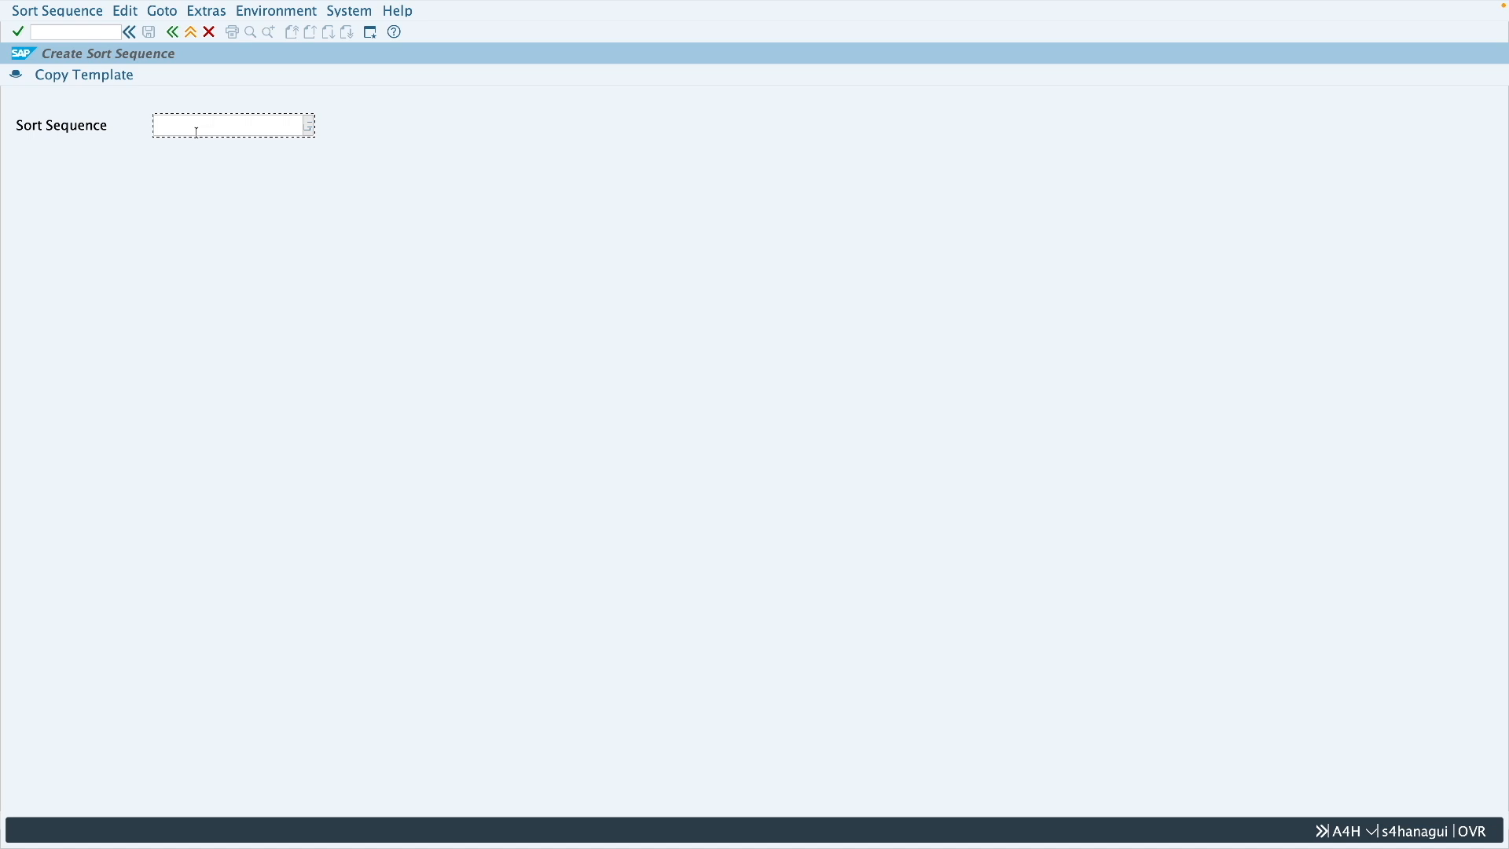
pyautogui.write('Zfifo')
pyautogui.press('Return')
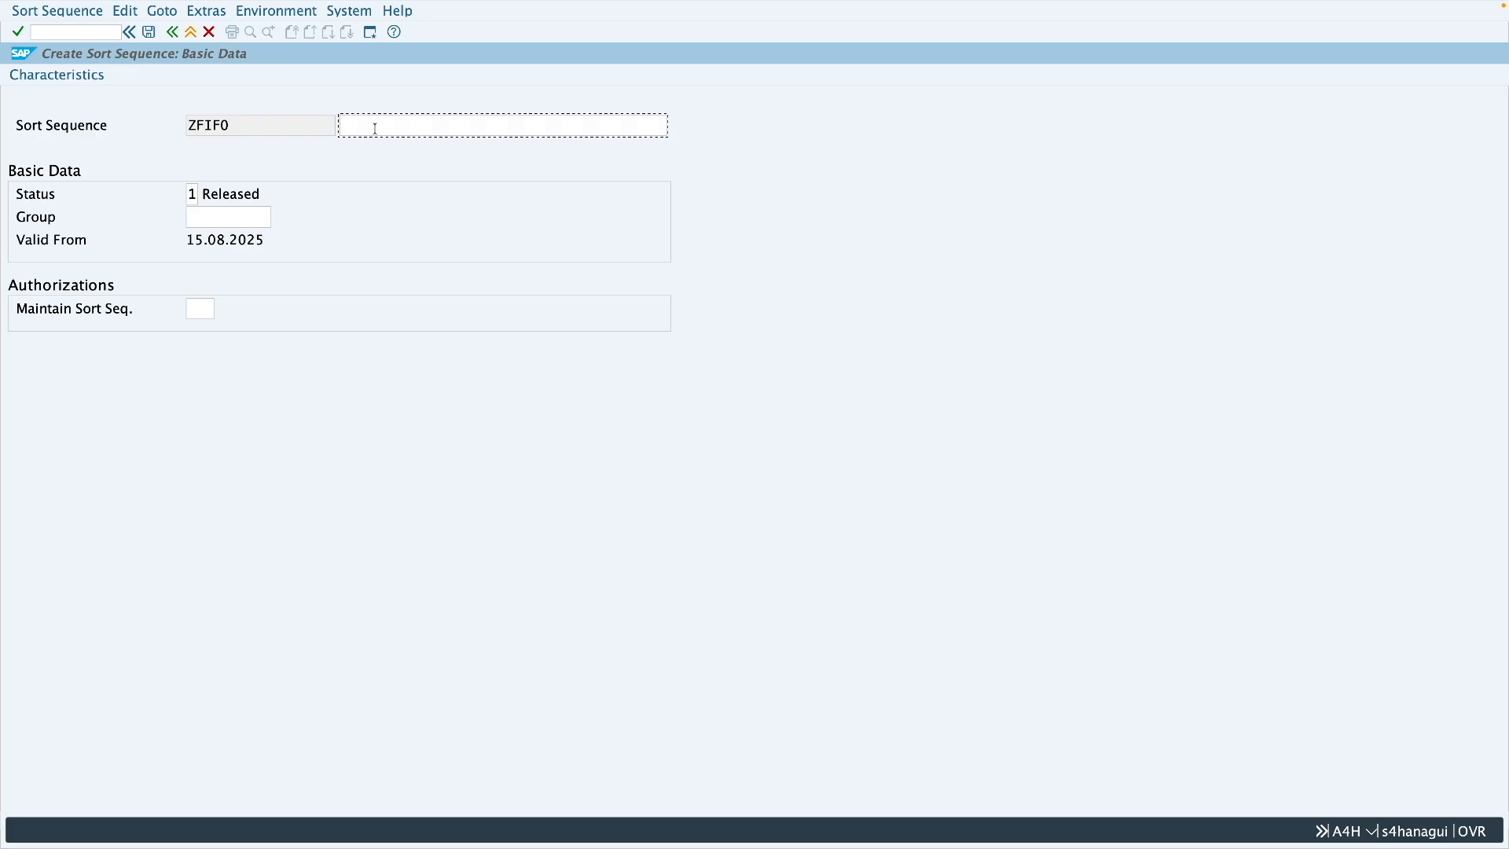
pyautogui.write('First in First Out (FIFO')
pyautogui.press('Return')
# - Assign characteristic LOBM_LWEDT (Date of Last Goods Receipt) to sort sequence ZFIFO in ascending order and save it
pyautogui.click(80, 81)
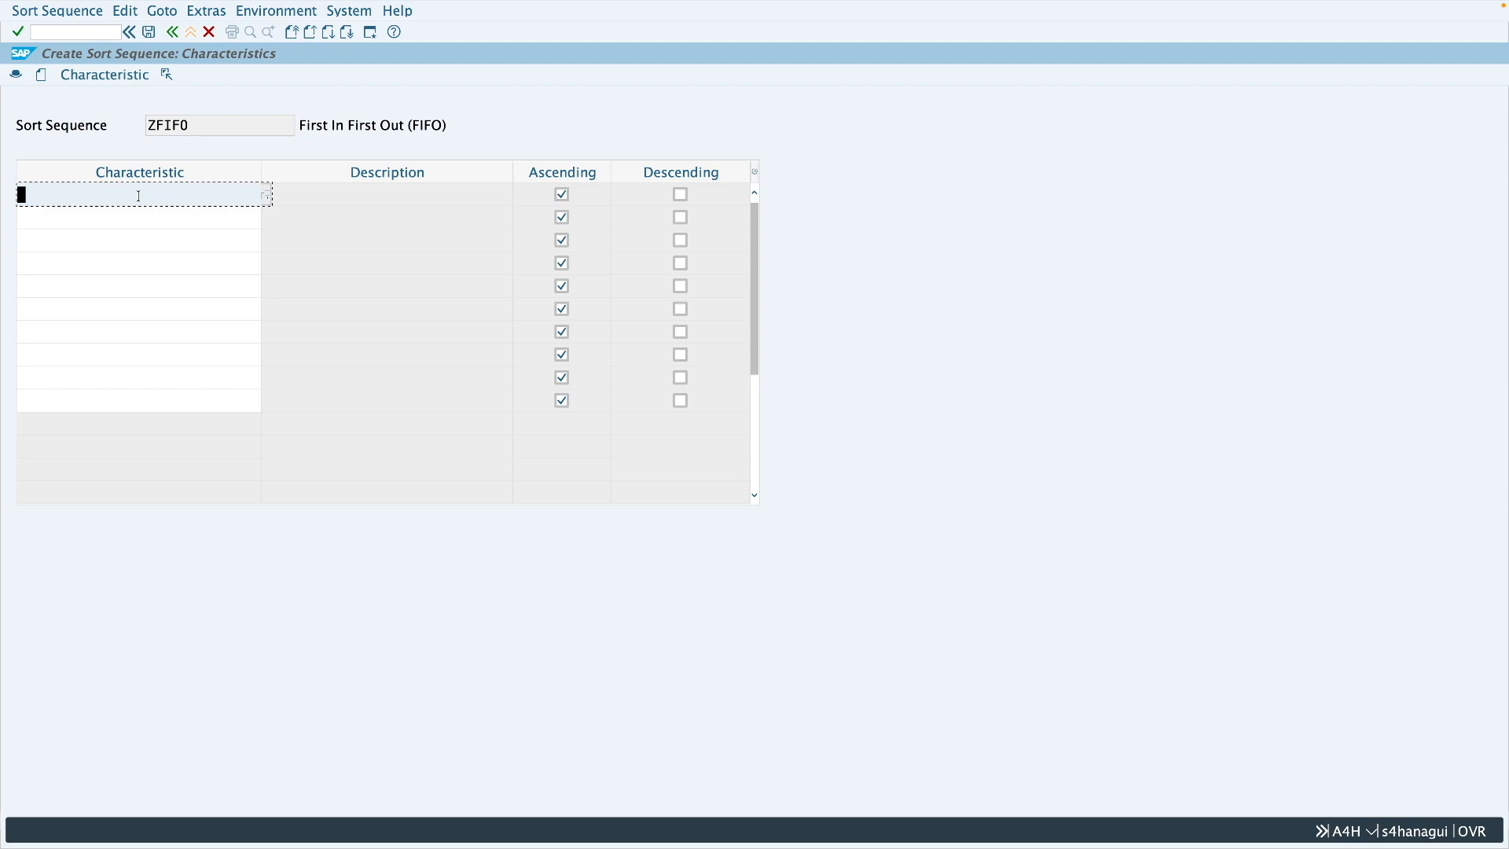
pyautogui.click(265, 195)
pyautogui.write('lobm*')
pyautogui.press('Return')
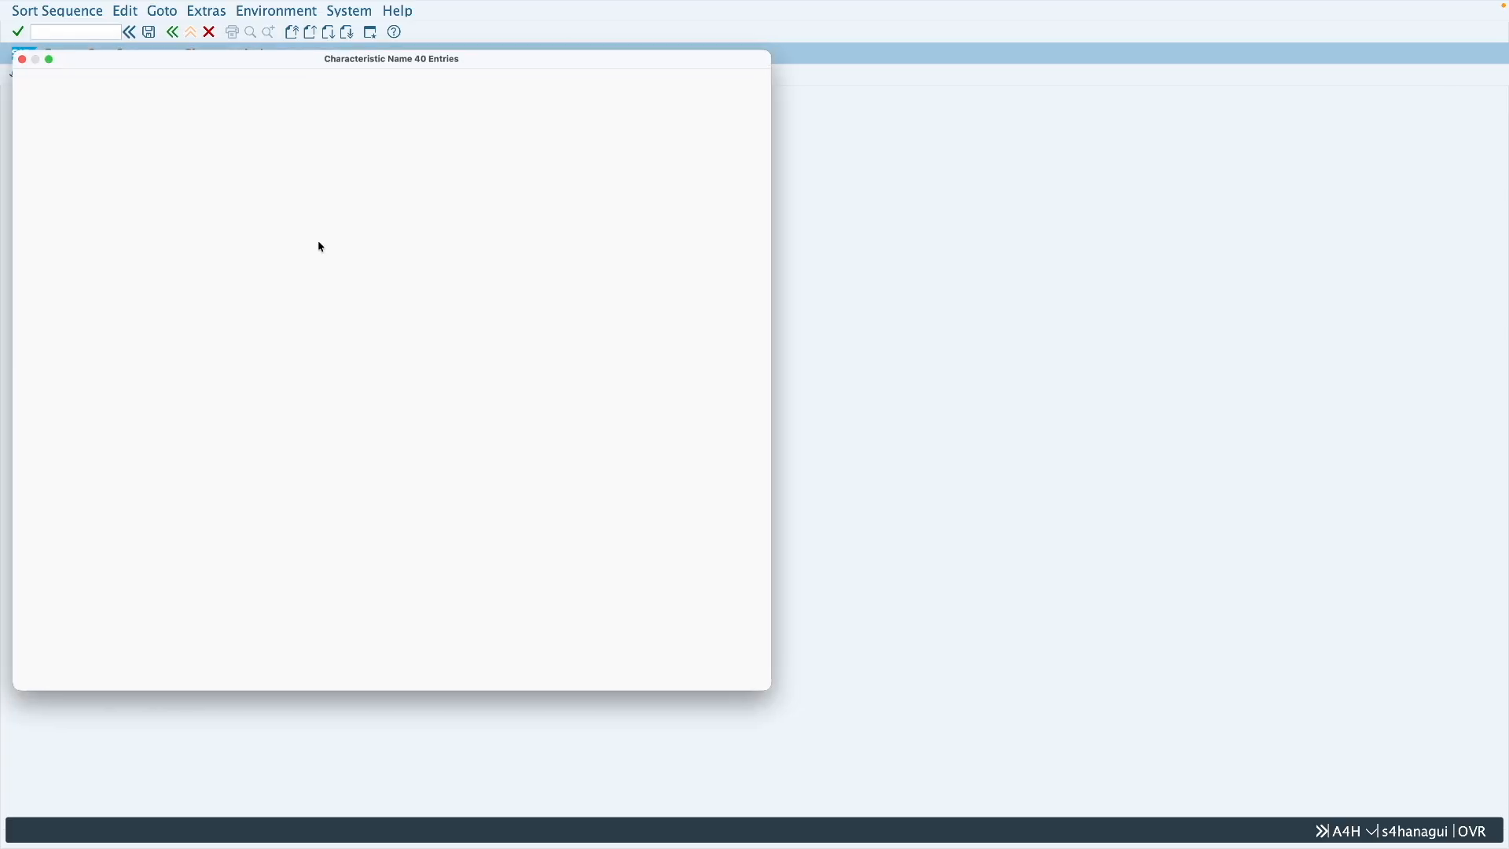
pyautogui.click(227, 369)
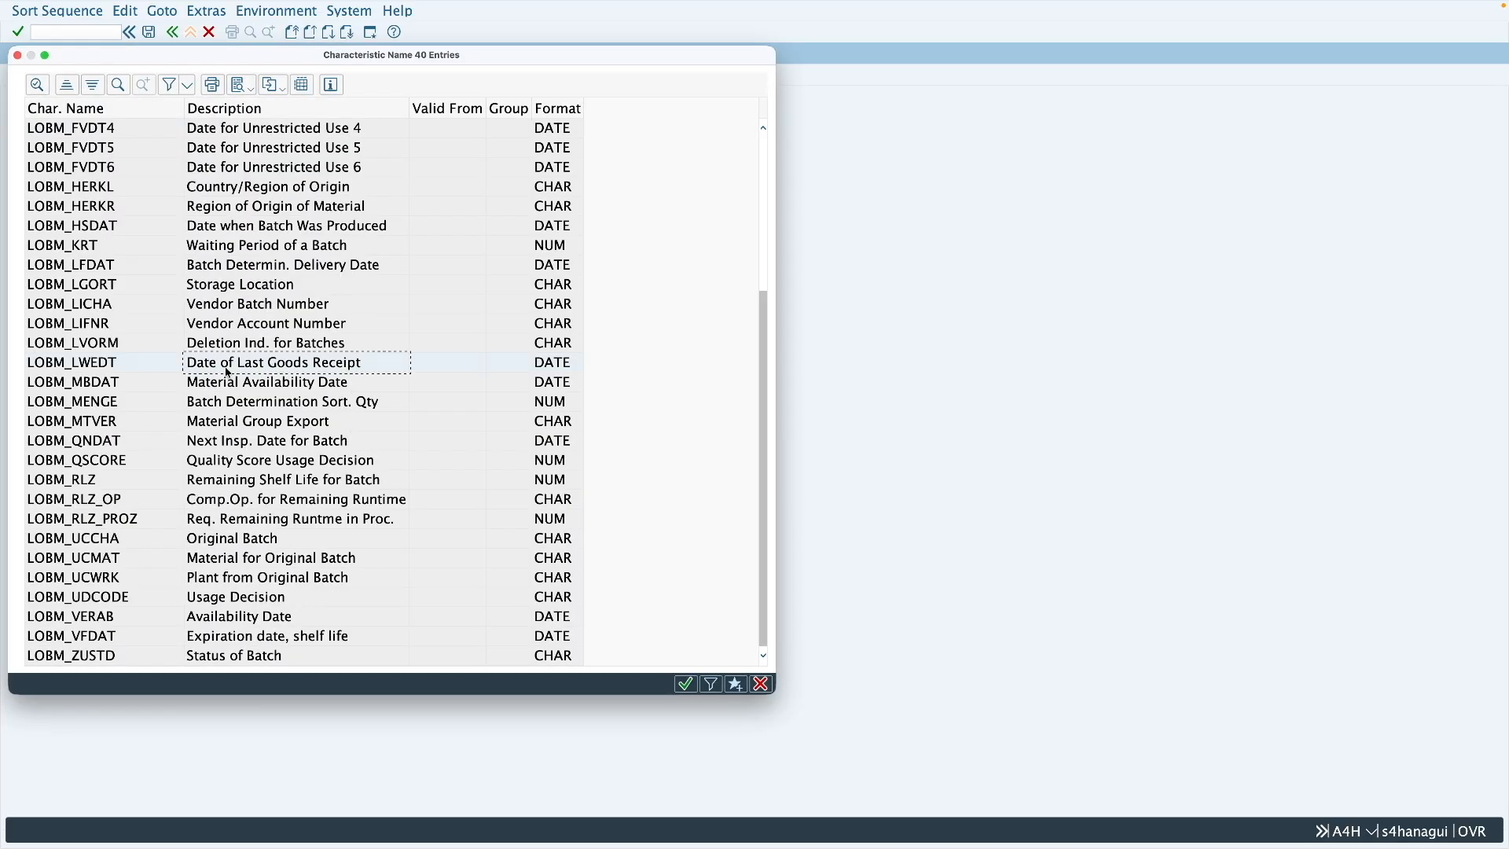
pyautogui.doubleClick(312, 367)
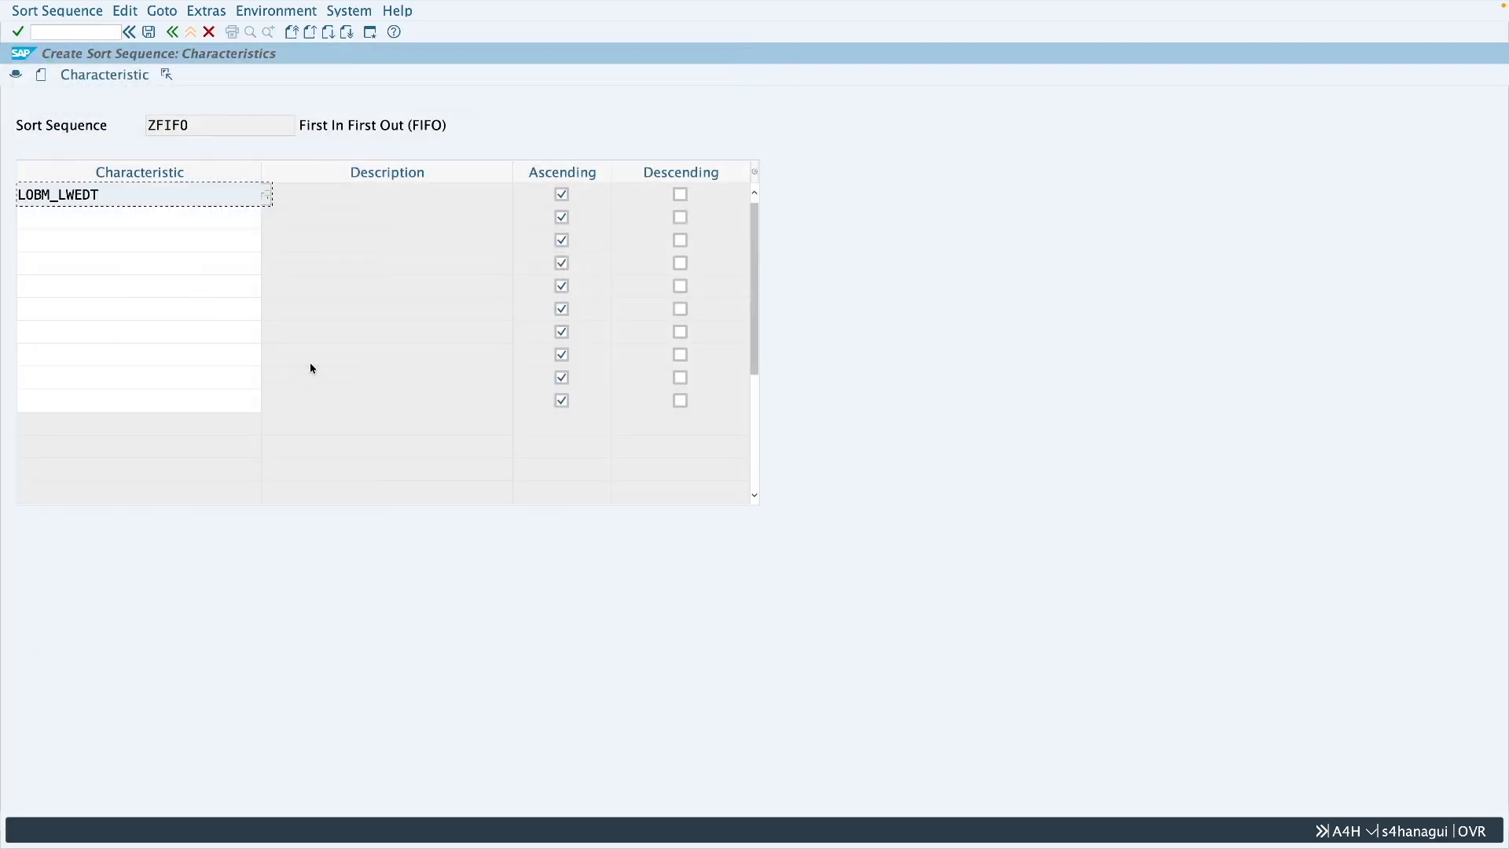
pyautogui.press('Return')
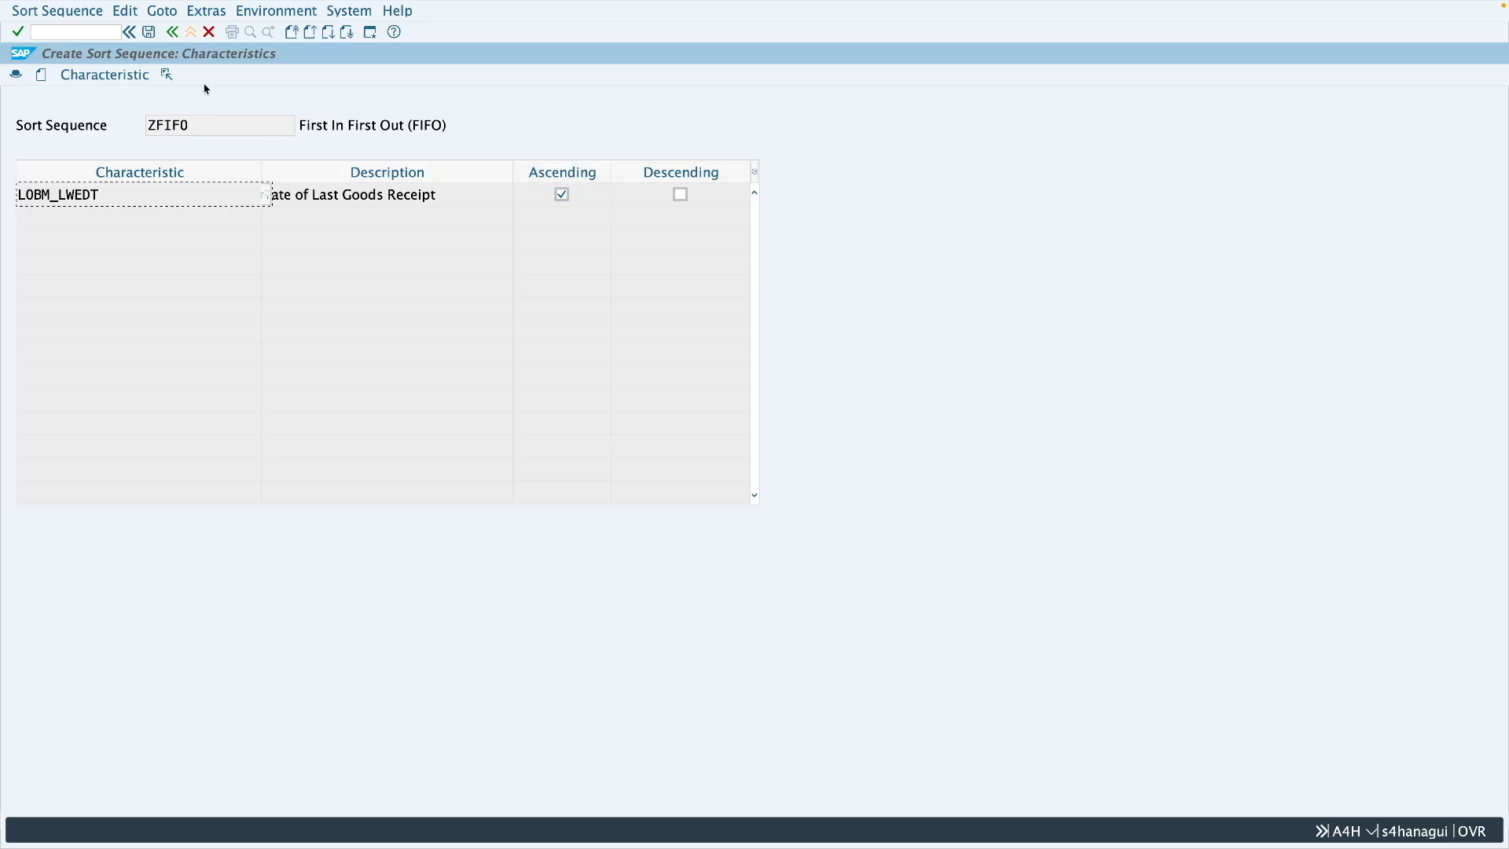
pyautogui.click(149, 33)
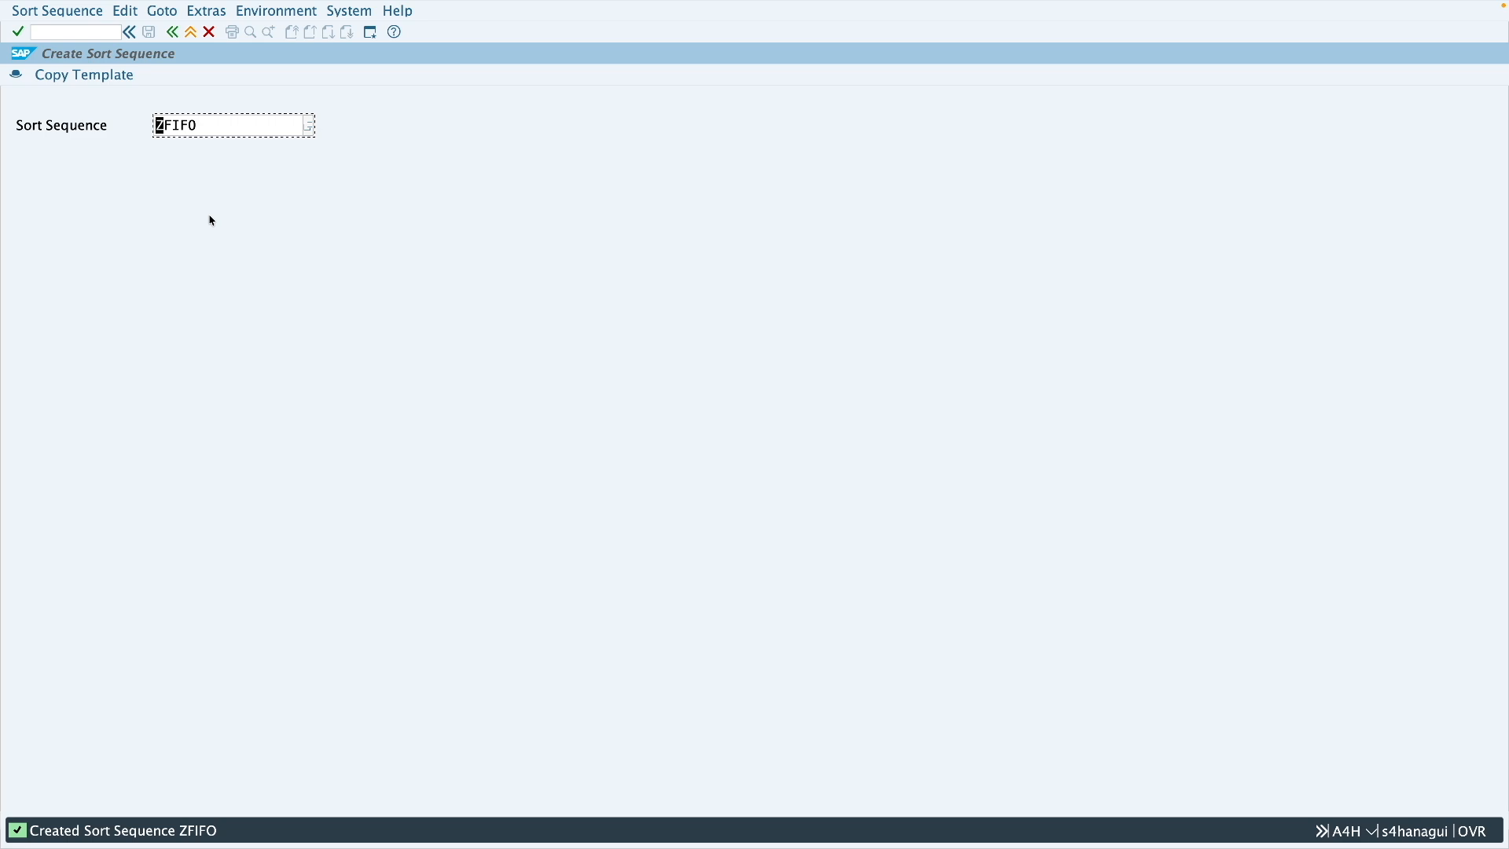
# - Record ZFIFO in the Excel checklist beside the Create Sorting Rule entry with transaction CU70
pyautogui.hotkey('ctrl', 'Right')
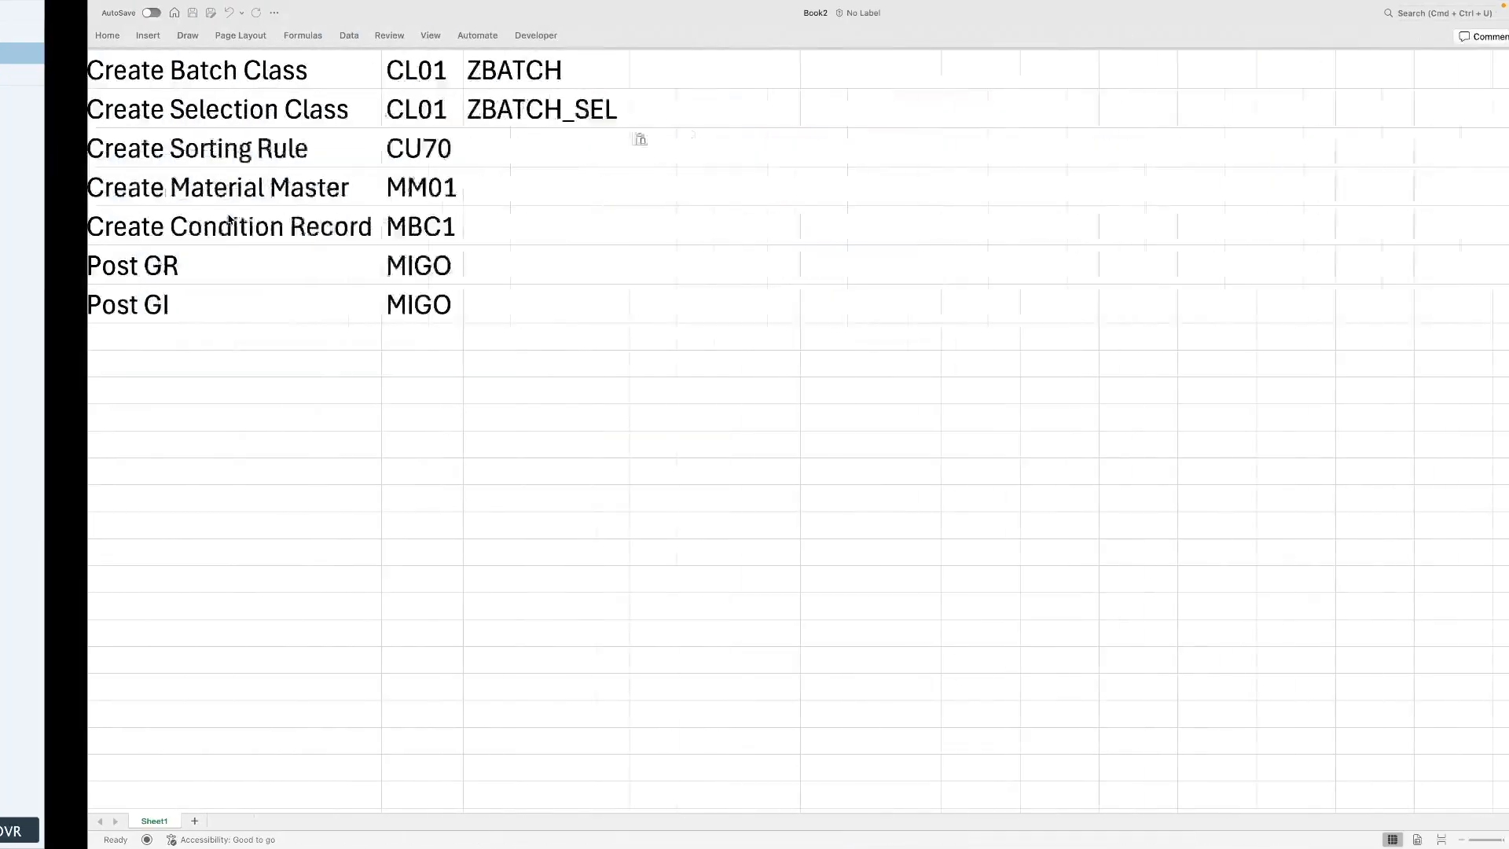
pyautogui.click(449, 161)
pyautogui.write('ZFIFO')
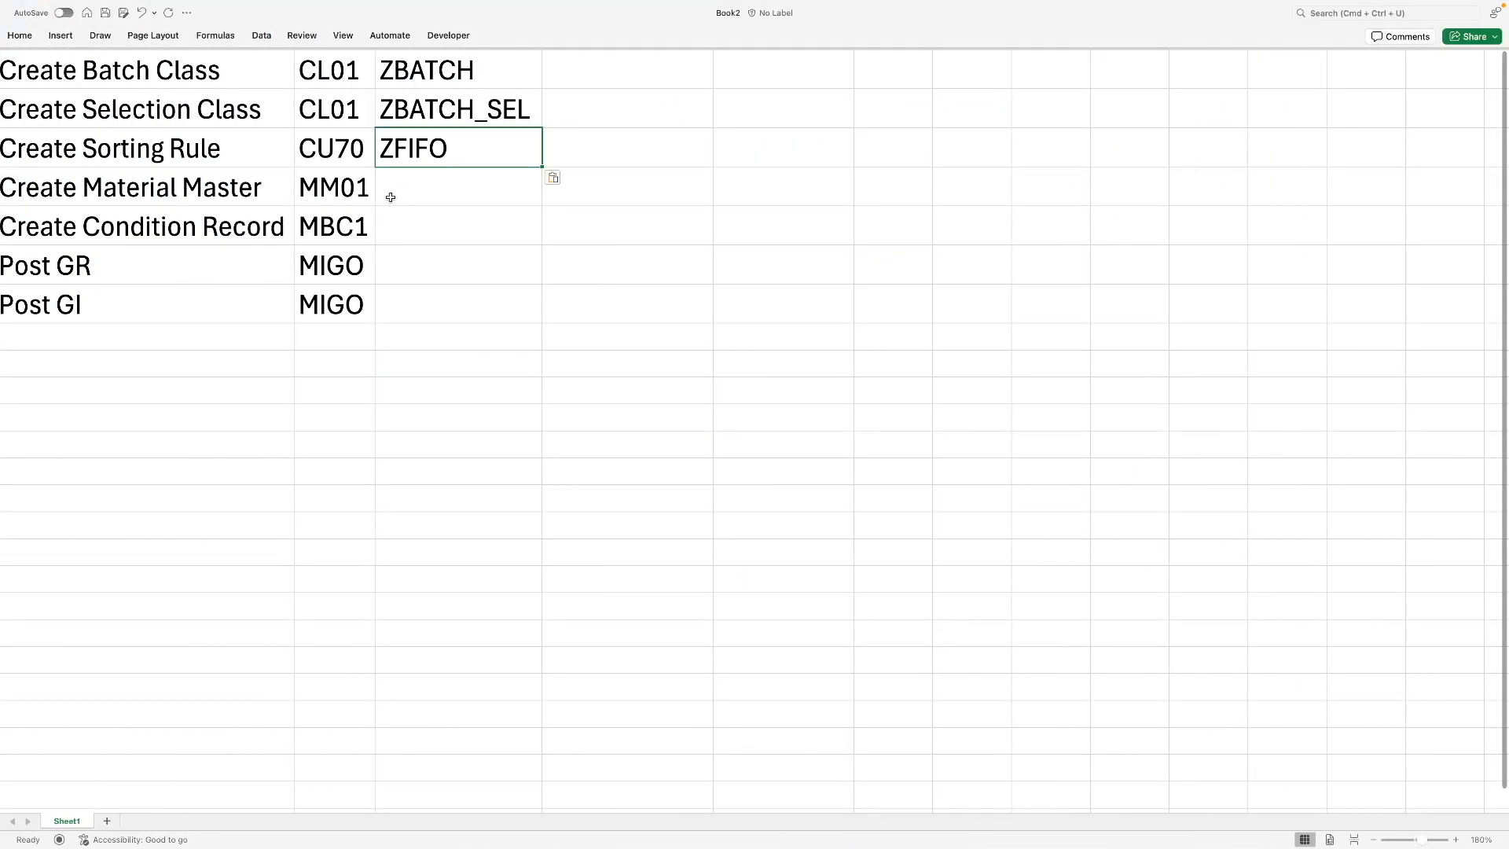
# - Switch back to SAP and start creating sort sequence ZLIFO, described as "Last In First Out (LIFO)"
pyautogui.hotkey('ctrl', 'Left')
pyautogui.click(174, 130)
pyautogui.moveTo(198, 130); pyautogui.dragTo(162, 132)
pyautogui.click(170, 131)
pyautogui.click(165, 130)
pyautogui.write('L')
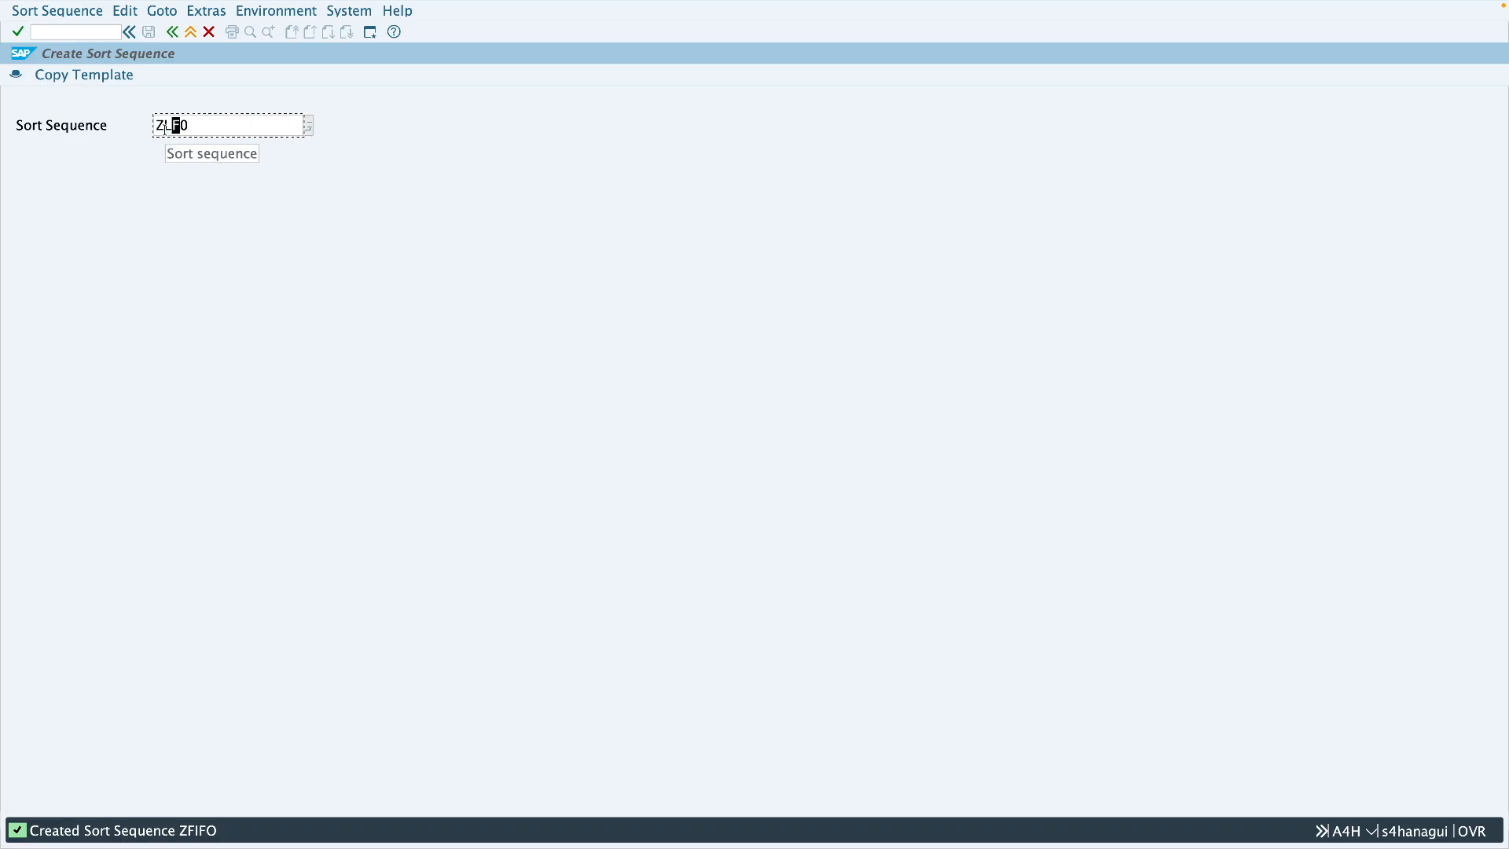
pyautogui.write('ifo')
pyautogui.press('Return')
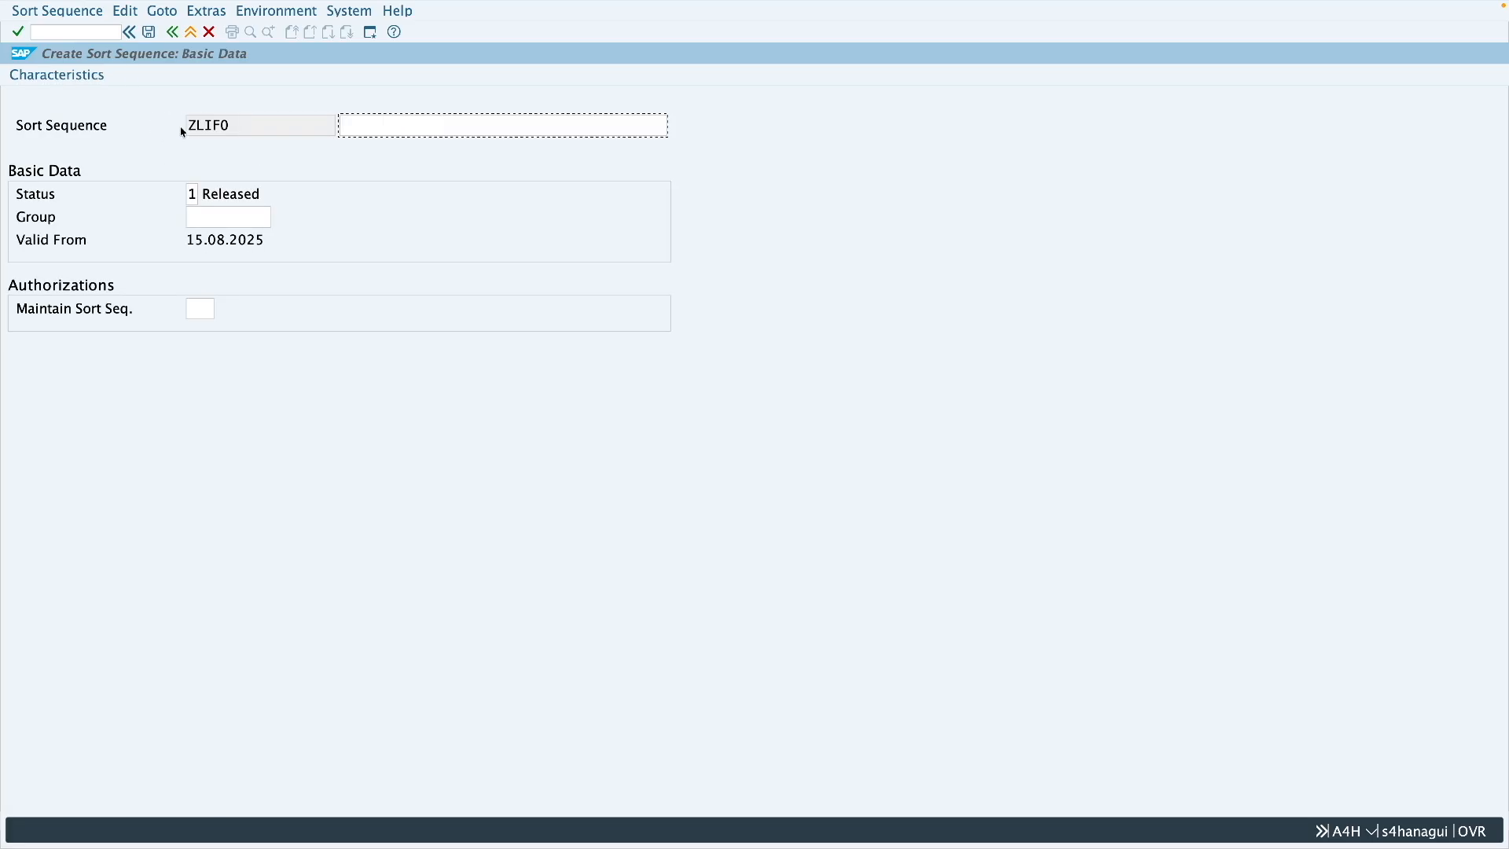
pyautogui.write('Last In ')
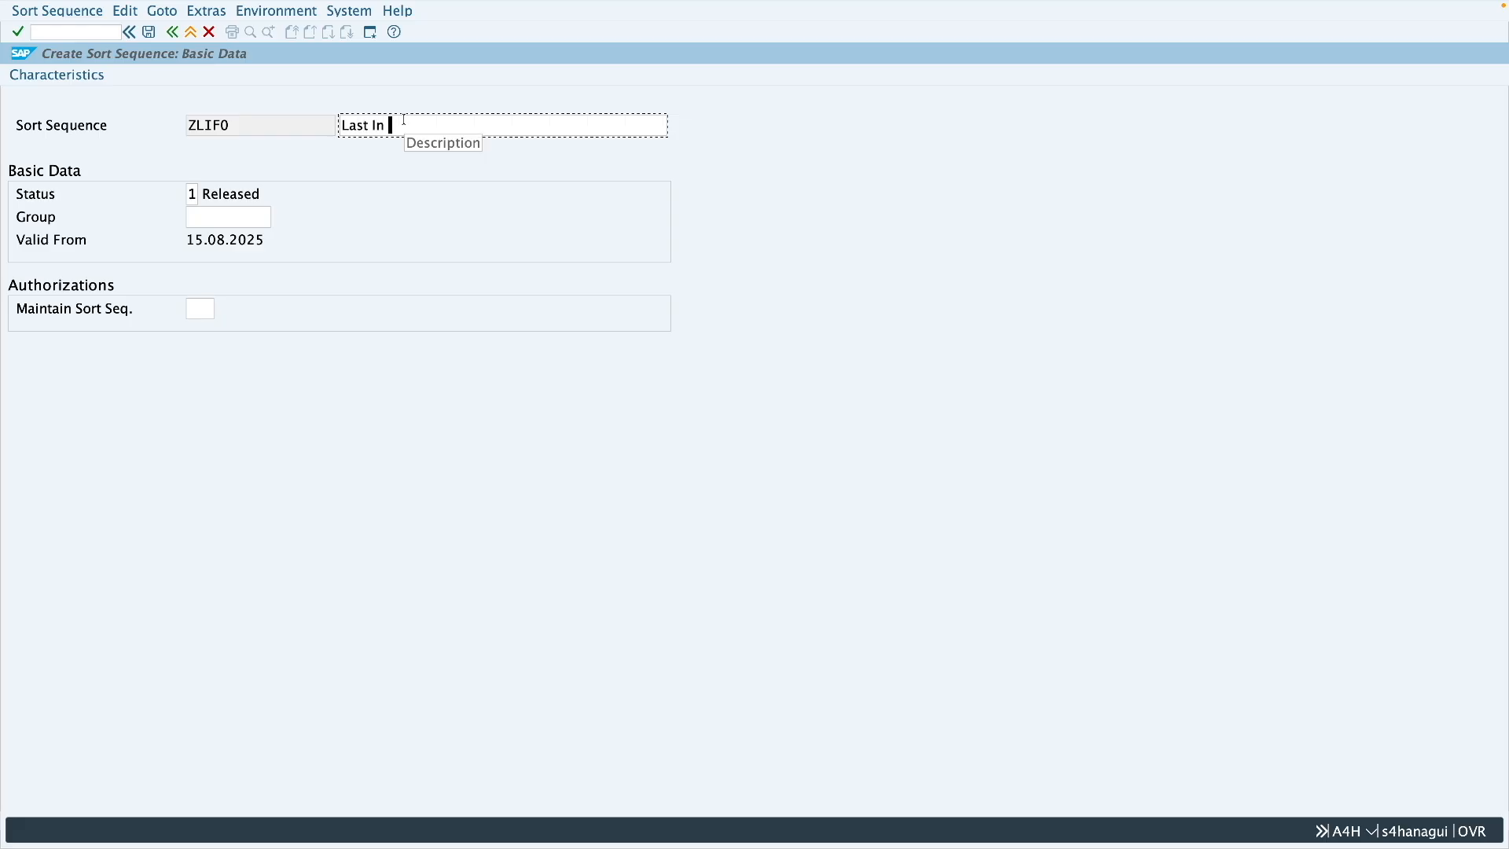
pyautogui.write('First Out (LIF')
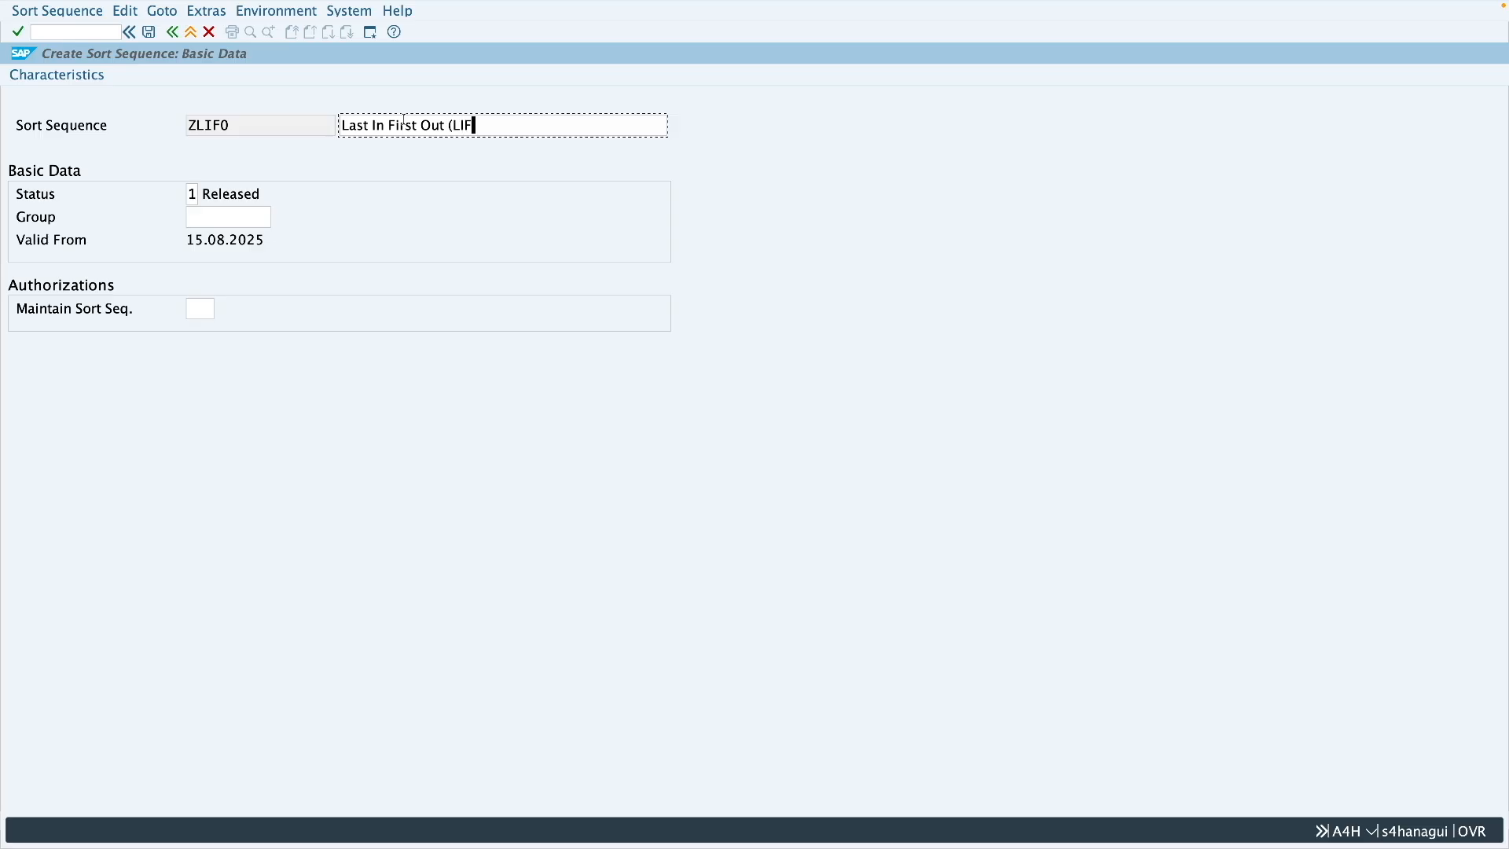
pyautogui.write('O)')
pyautogui.press('Return')
# - Assign characteristic LOBM_LWEDT to sort sequence ZLIFO, change its sorting to descending and save the sort sequence
pyautogui.click(59, 78)
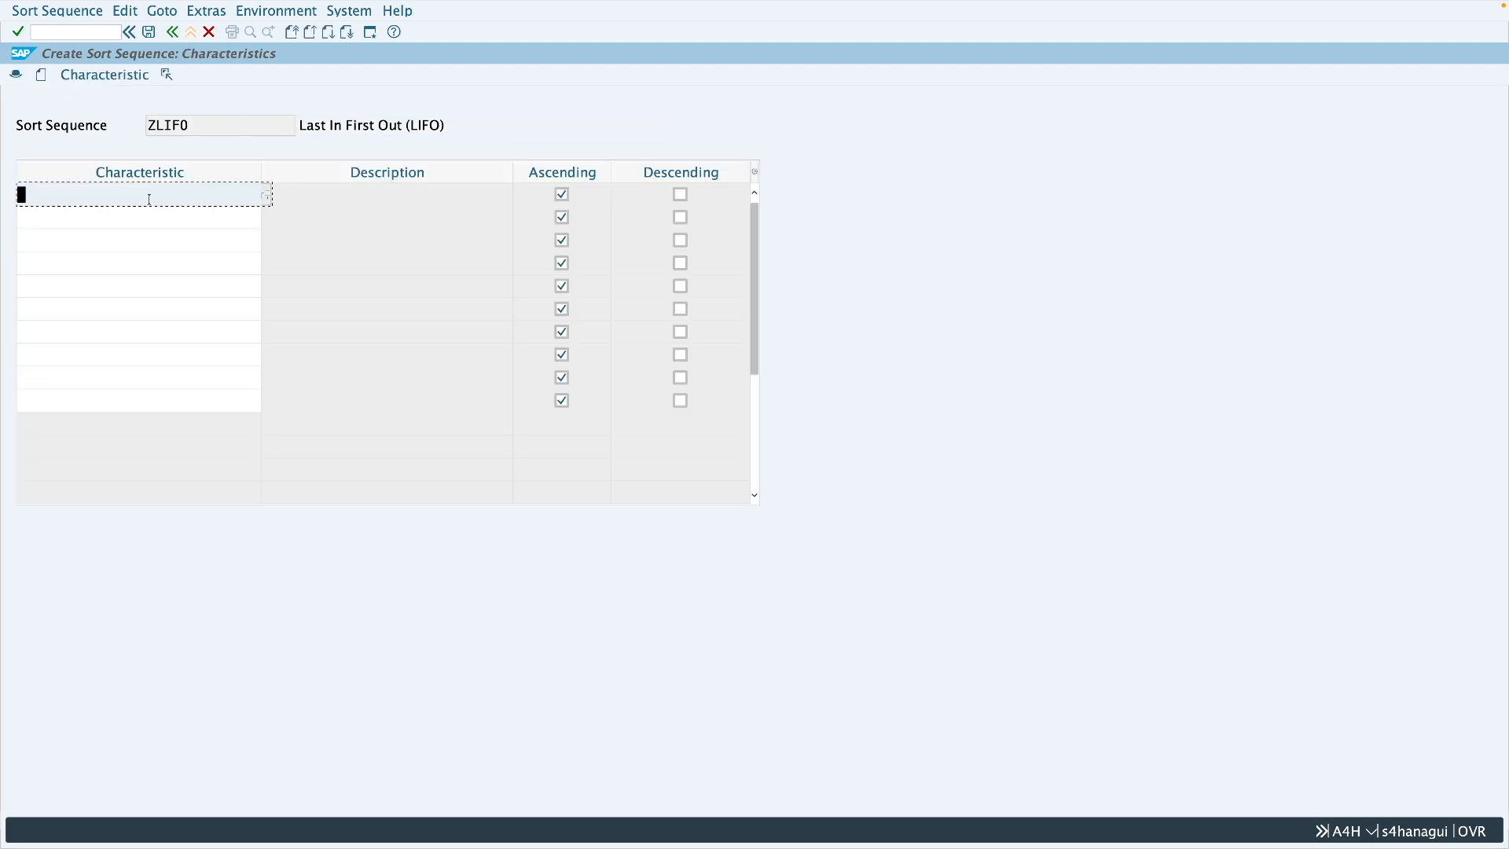
pyautogui.click(148, 199)
pyautogui.press('Down')
pyautogui.press('Return')
pyautogui.press('Return')
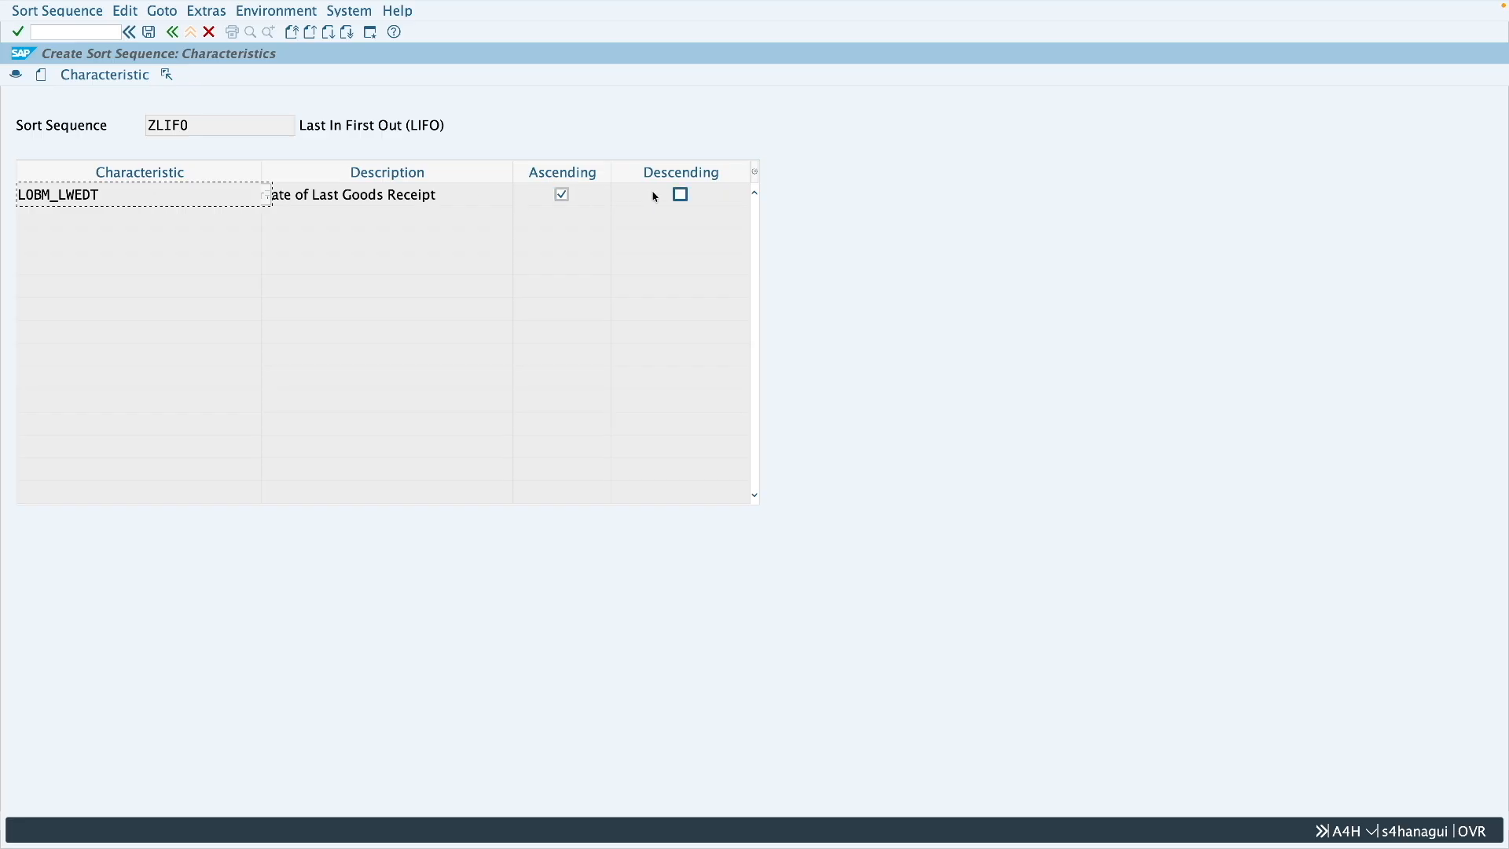
pyautogui.click(562, 194)
pyautogui.click(681, 196)
pyautogui.click(150, 32)
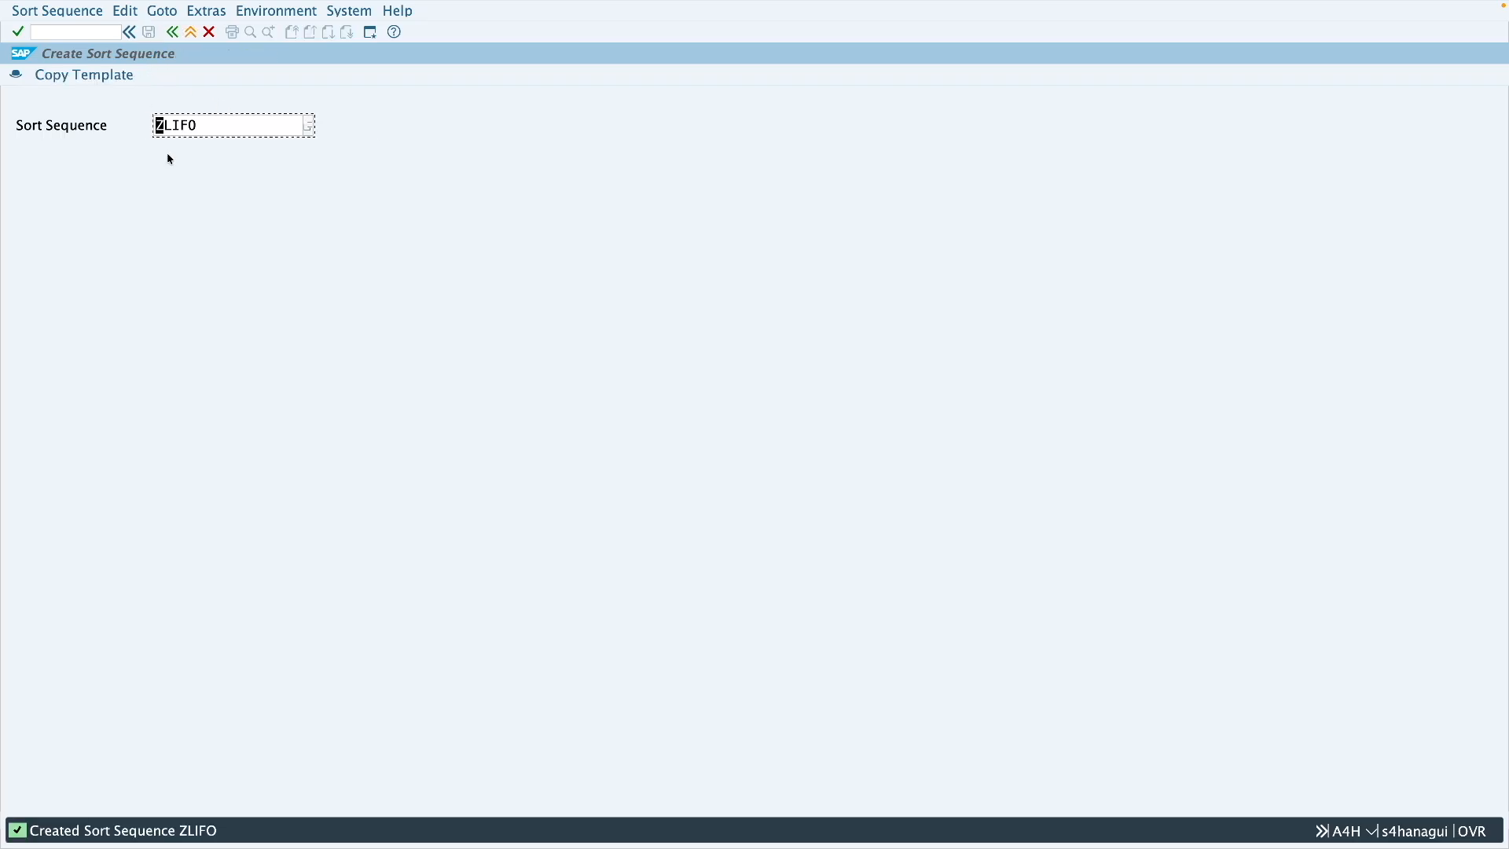
# - Copy the sort sequence name ZLIFO into the Excel checklist, in the cell next to ZFIFO
pyautogui.moveTo(199, 126); pyautogui.dragTo(158, 127)
pyautogui.press('super+c')
pyautogui.hotkey('ctrl', 'Right')
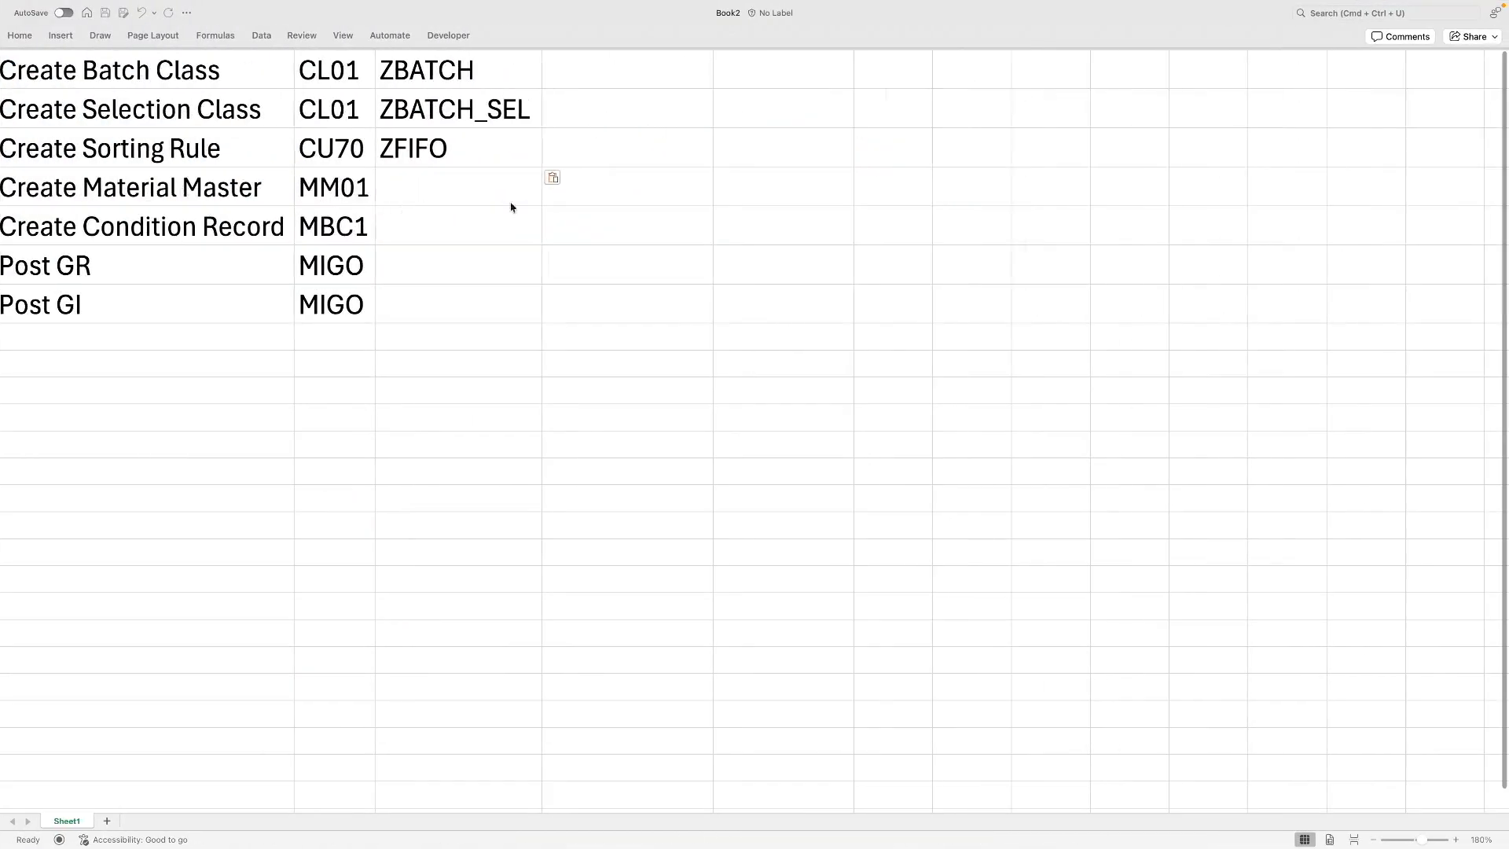
pyautogui.click(573, 149)
pyautogui.press('super+v')
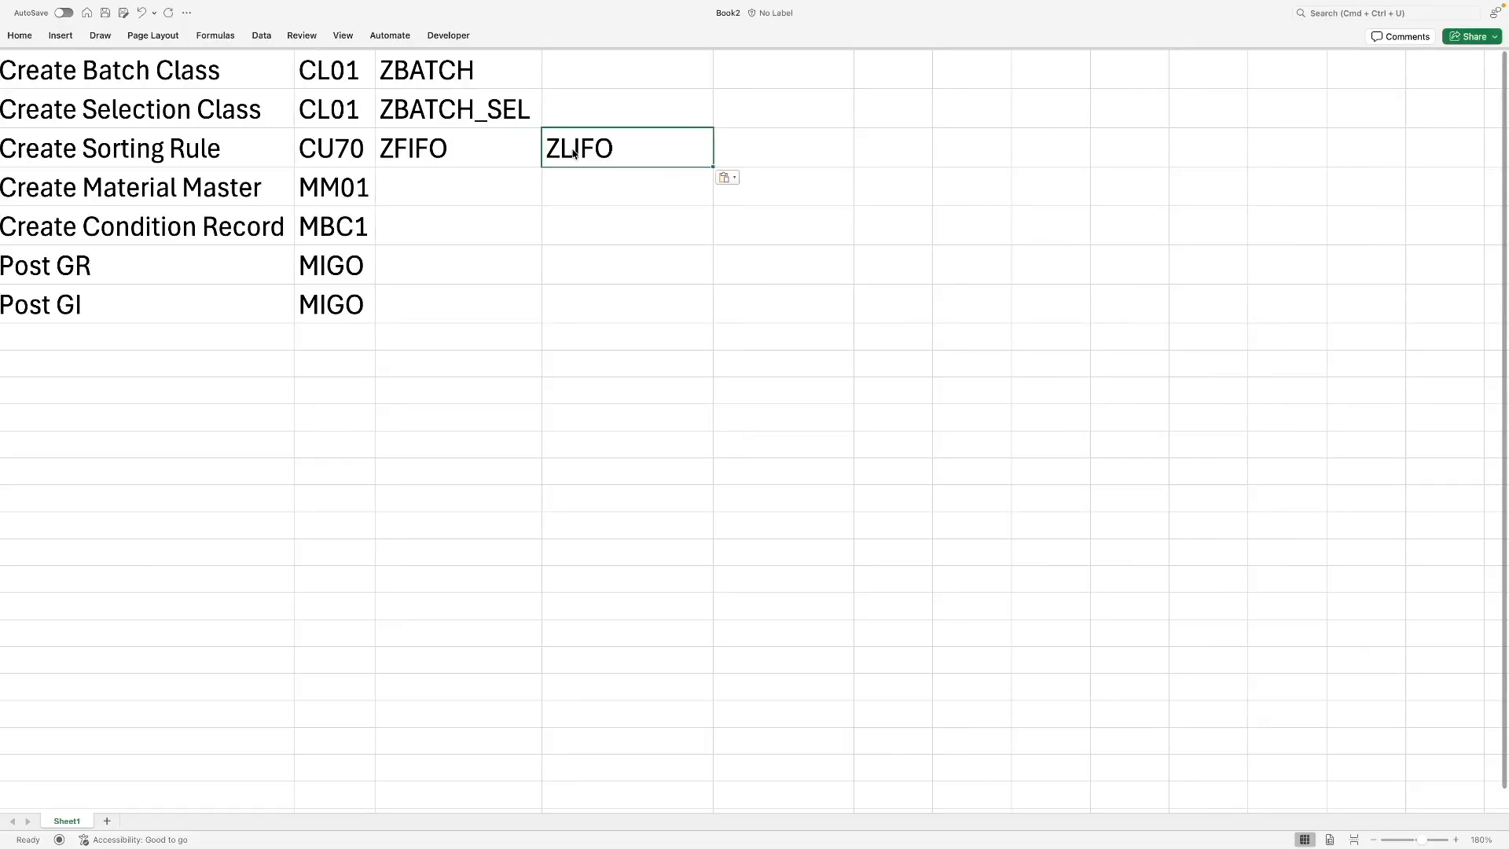
# - Switch back to SAP and start creating sort sequence ZFEFO, described as "First Expirt First Out (FEFO)"
pyautogui.hotkey('ctrl', 'Left')
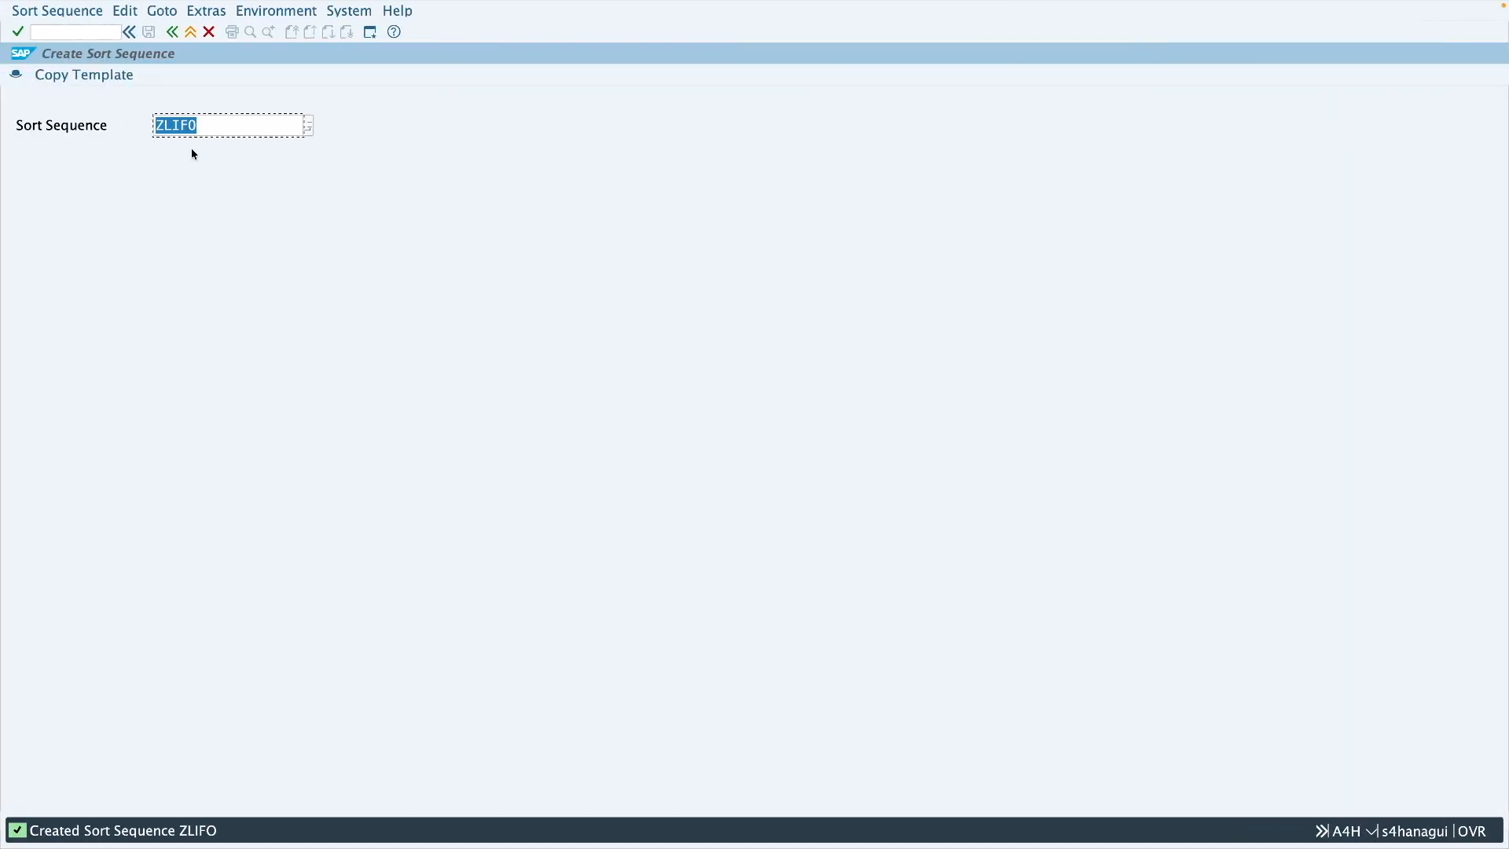
pyautogui.moveTo(179, 125); pyautogui.dragTo(166, 127)
pyautogui.write('FE')
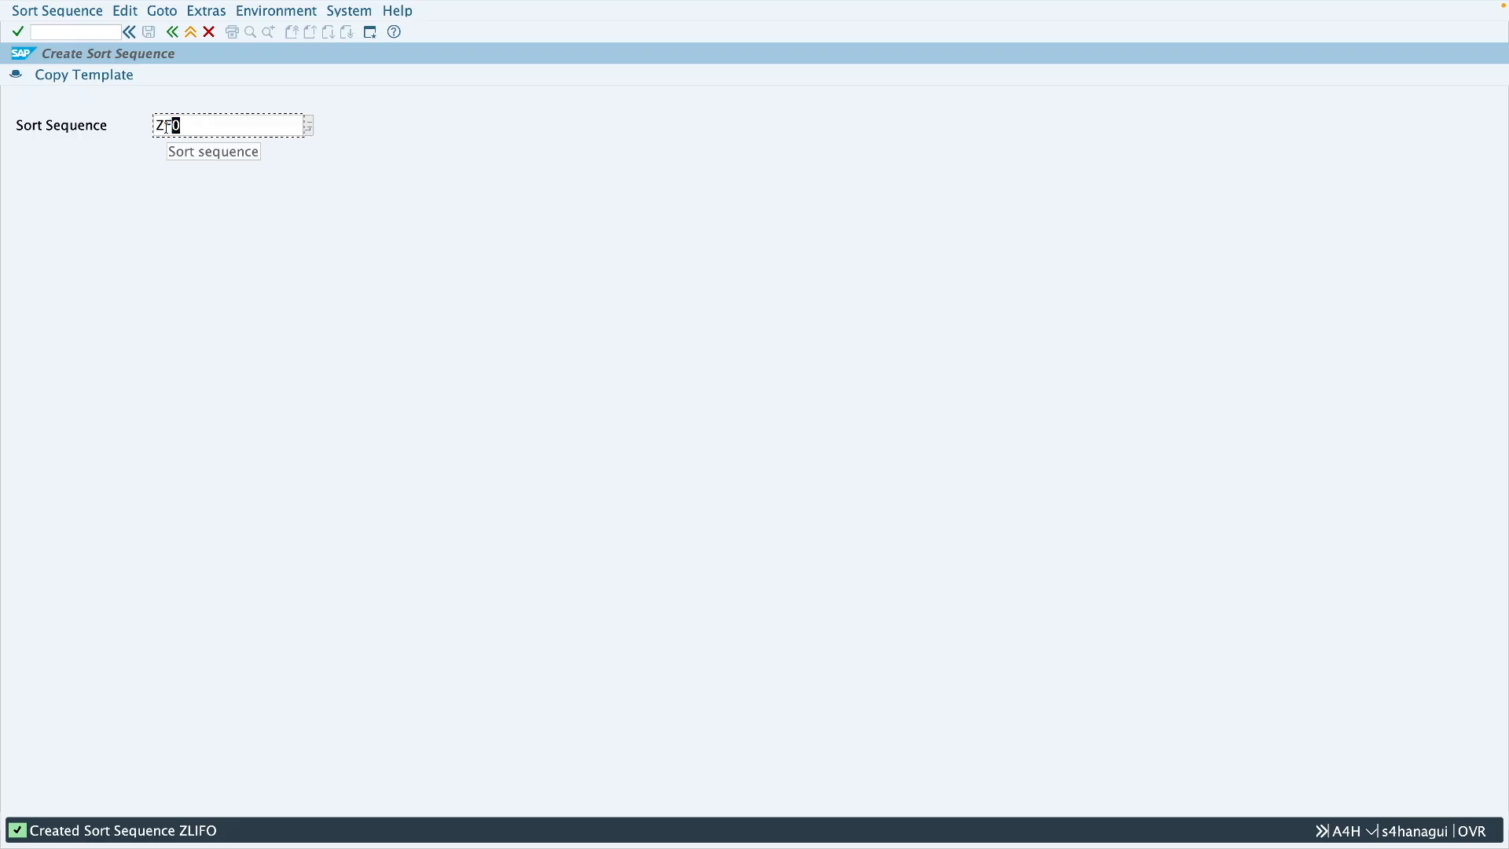
pyautogui.write('FO')
pyautogui.press('Return')
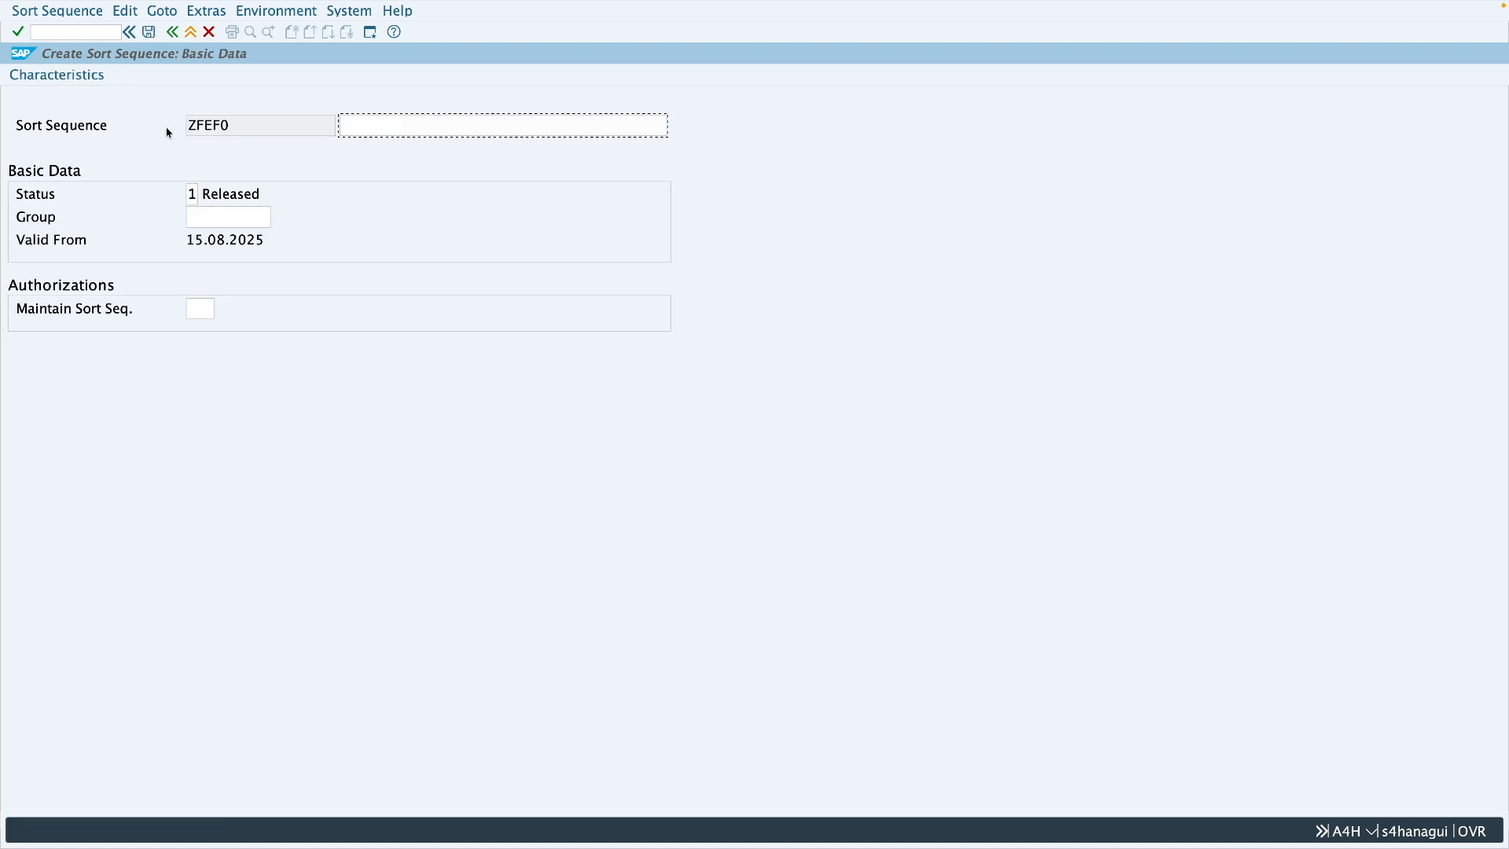
pyautogui.write('First ')
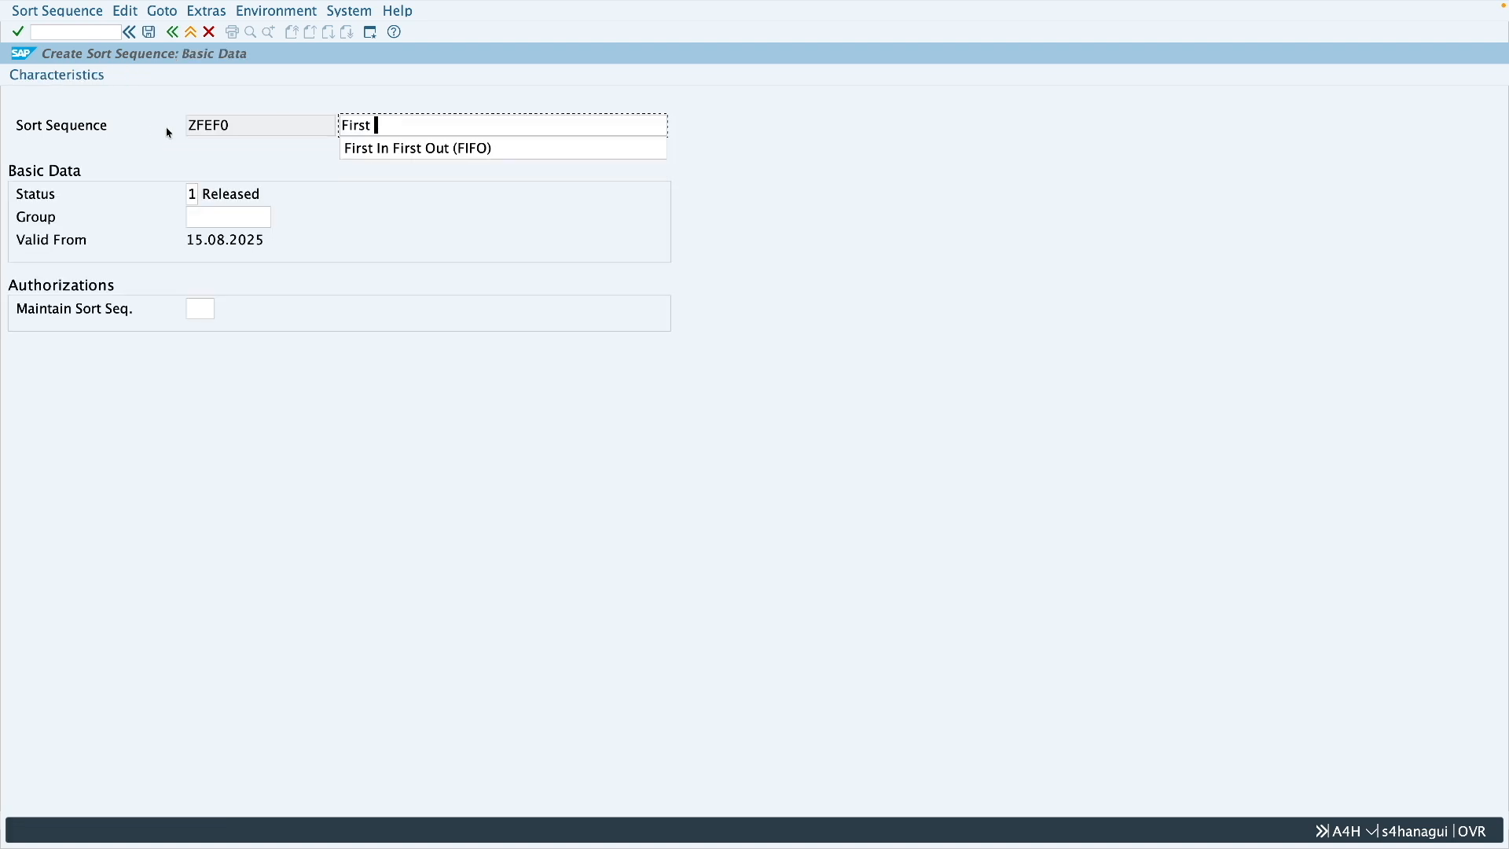
pyautogui.write('Expirt ')
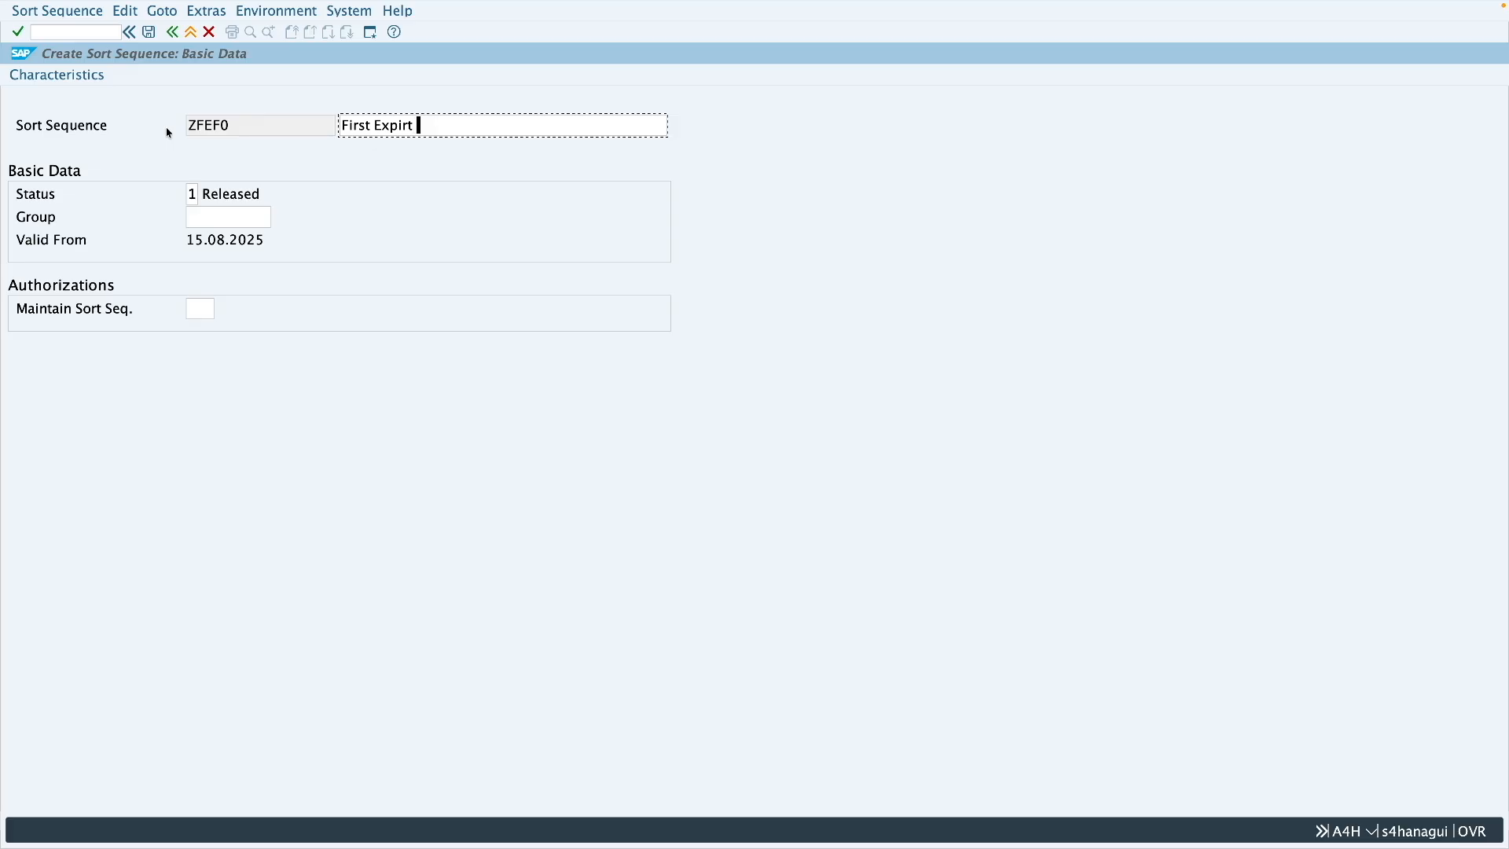
pyautogui.write('First Out')
pyautogui.write('(FEFO)')
pyautogui.press('Return')
# - Find characteristic LOBM_VFDAT with the name pattern lobm*, assign it to sort sequence ZFEFO with ascending sorting and save the sort sequence
pyautogui.click(76, 76)
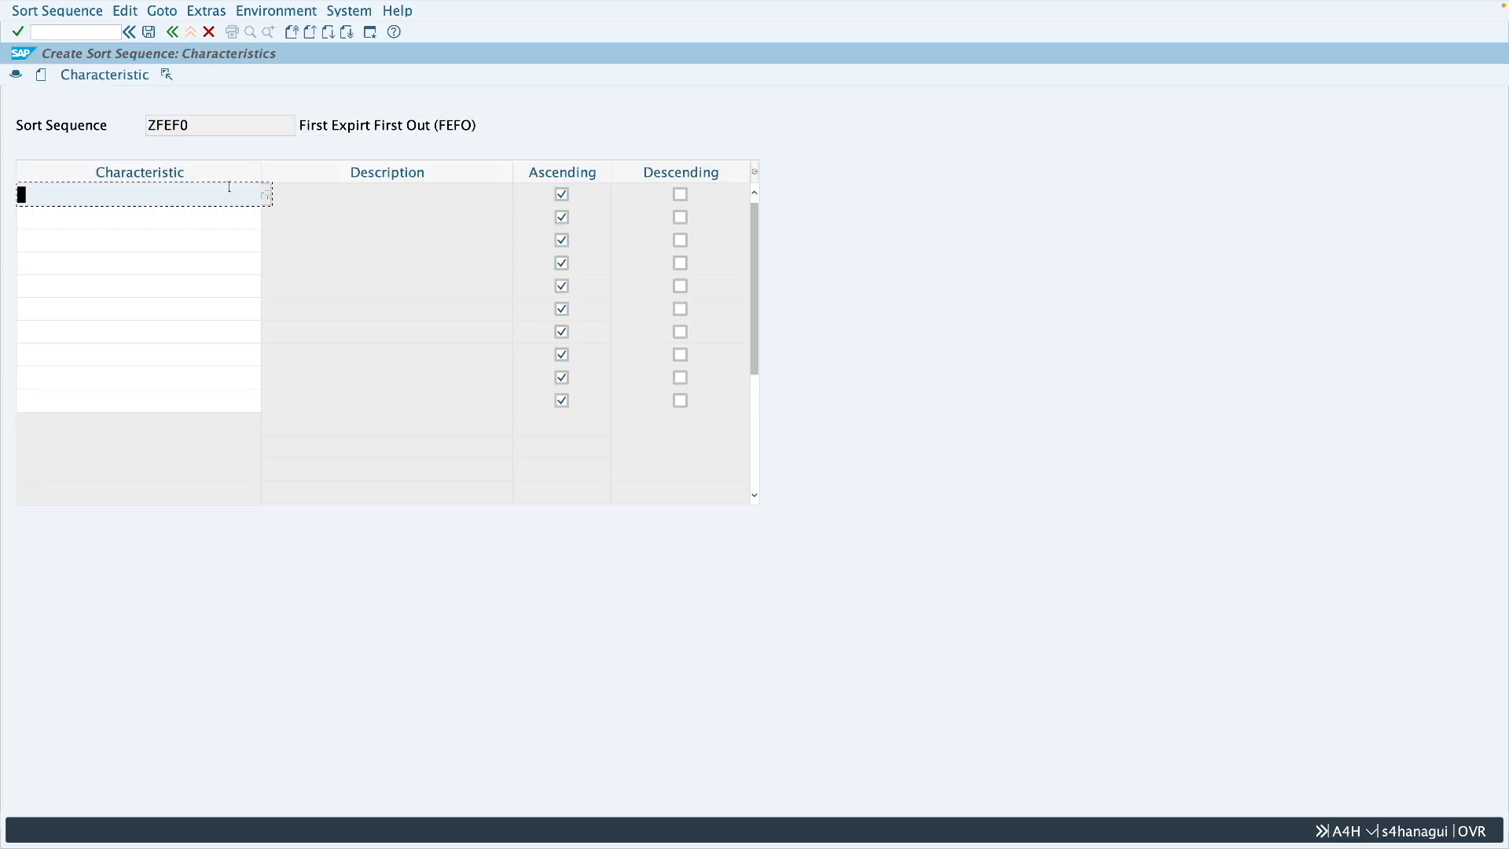
pyautogui.click(267, 201)
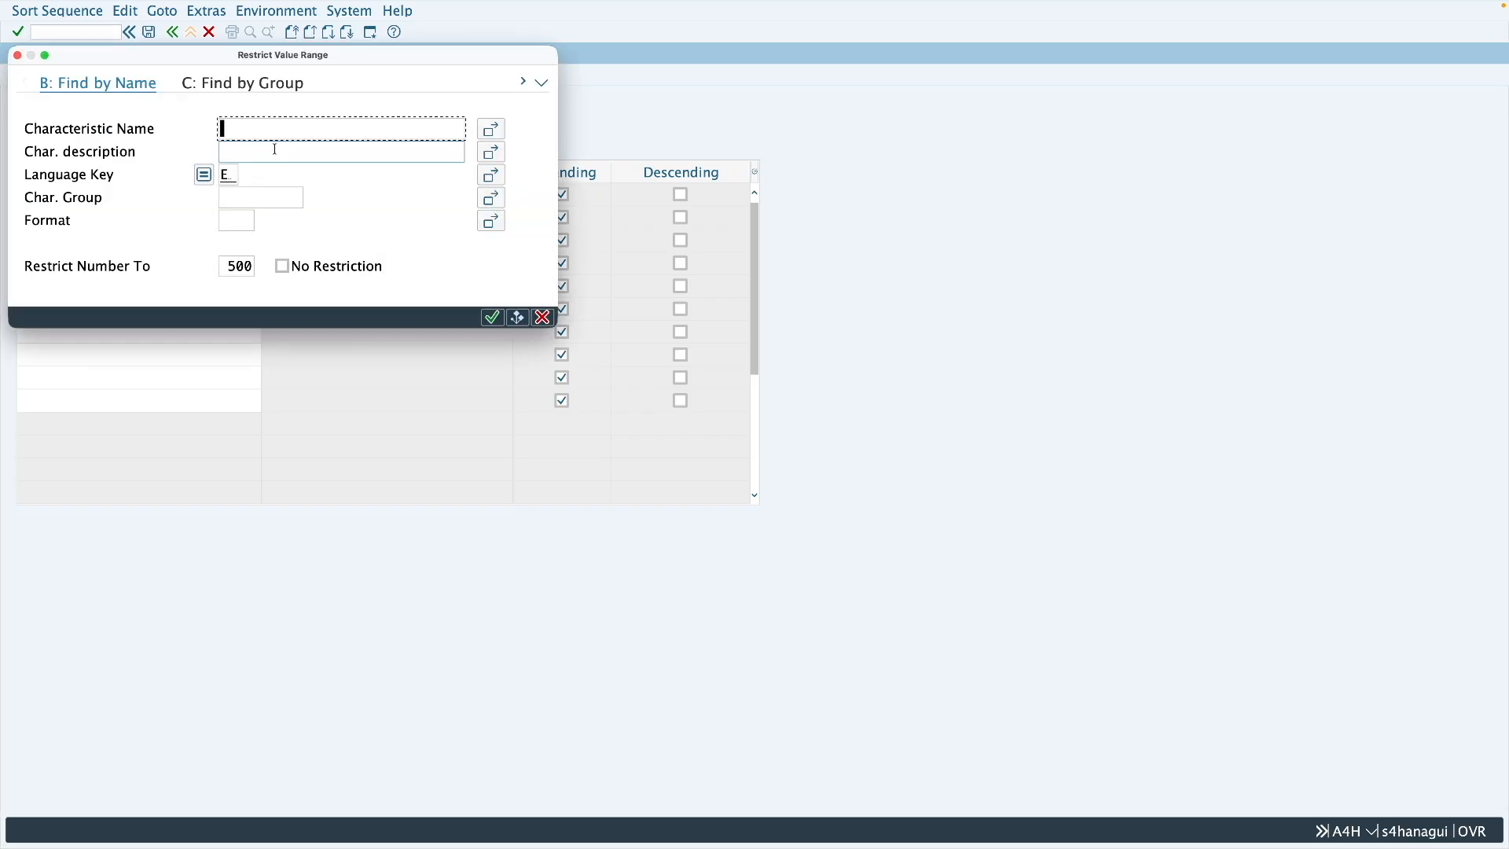
pyautogui.write('lobm*')
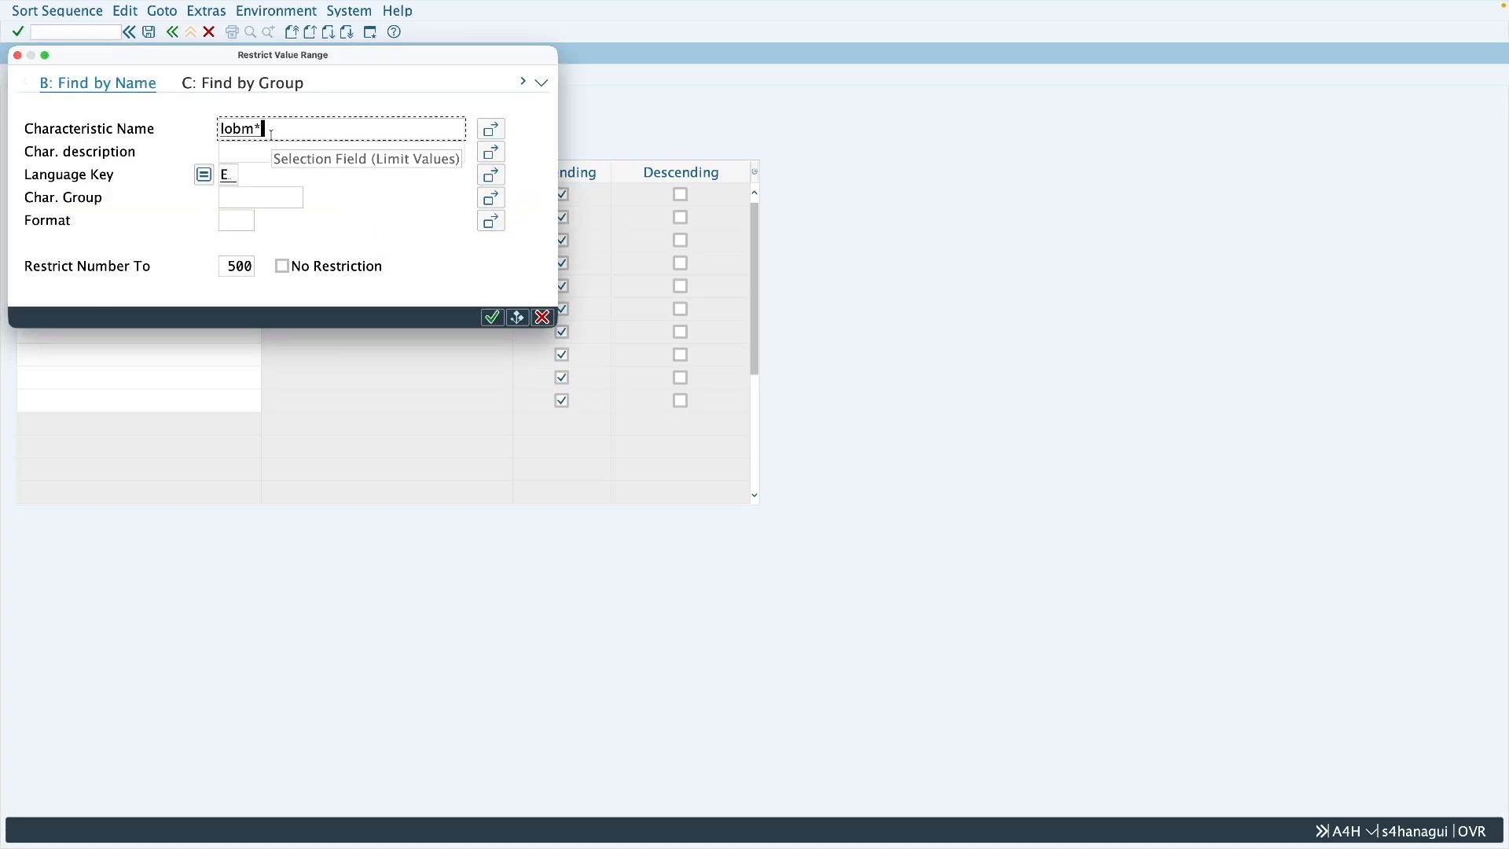
pyautogui.press('Return')
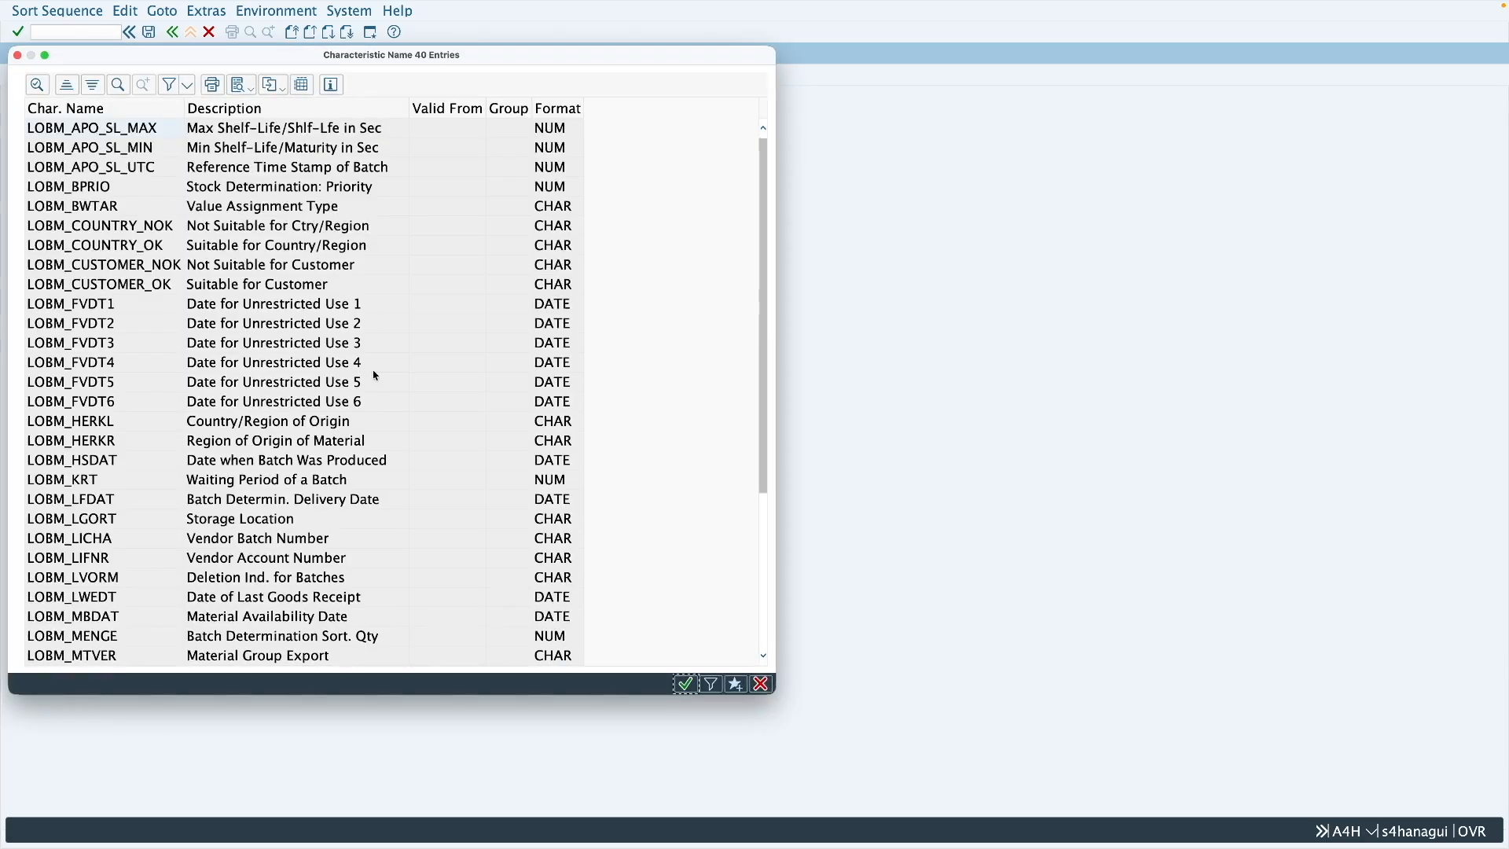
pyautogui.scroll(-4, 315, 414)
pyautogui.click(175, 640)
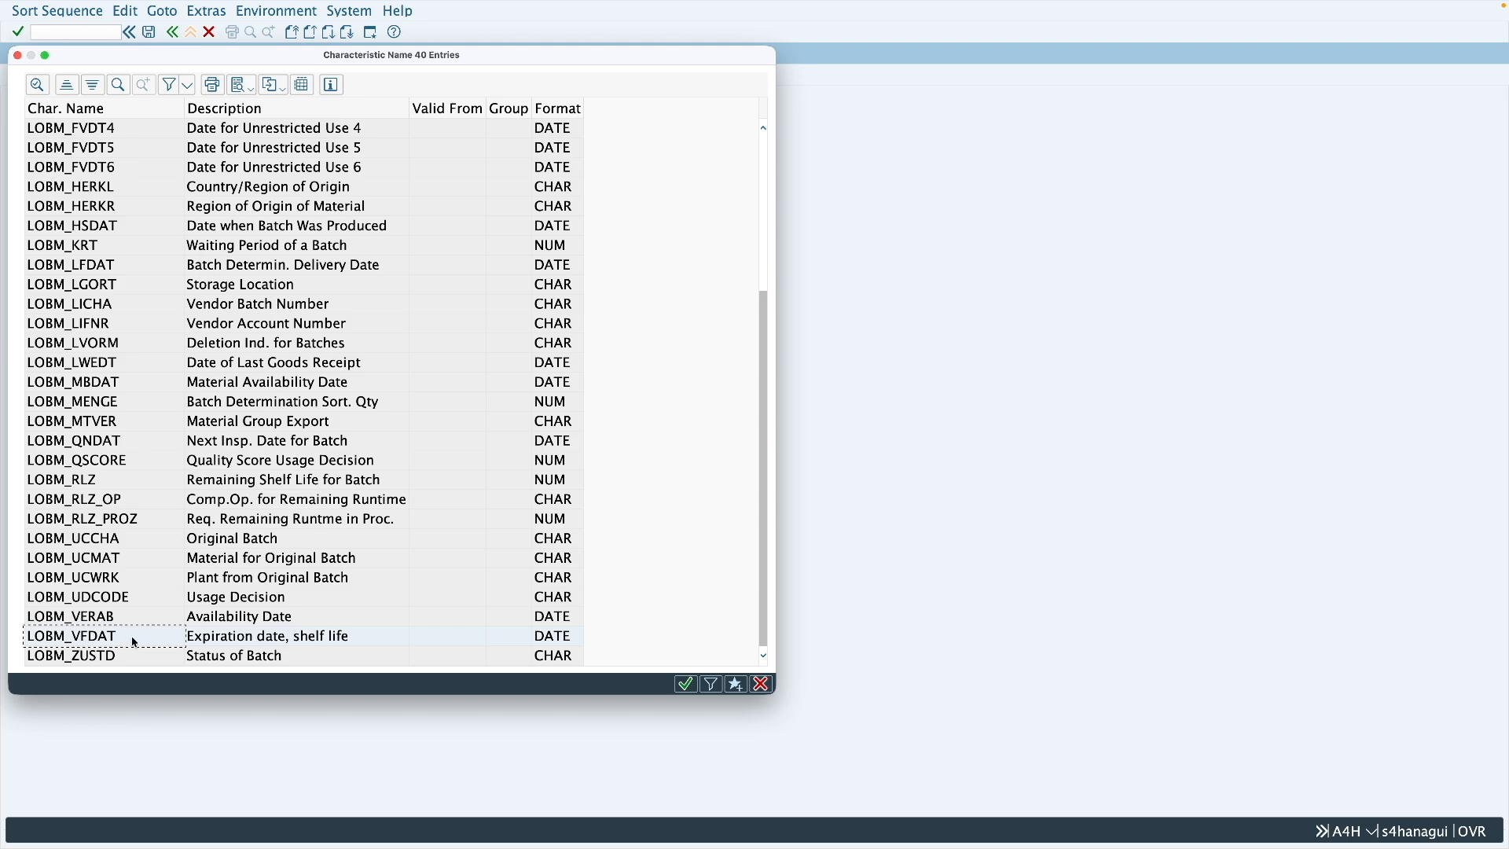
pyautogui.doubleClick(134, 642)
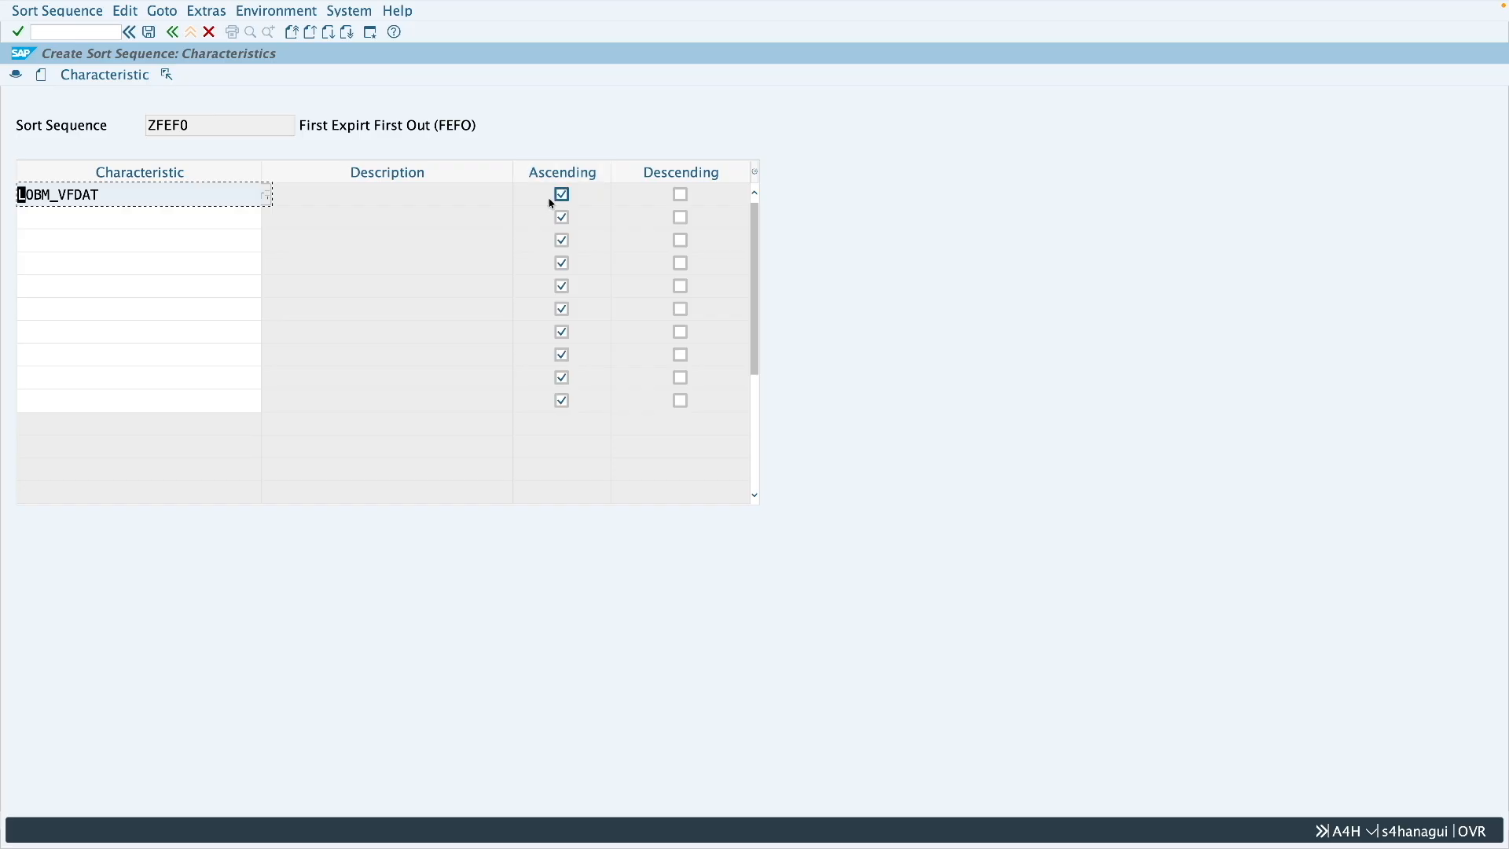
pyautogui.press('Return')
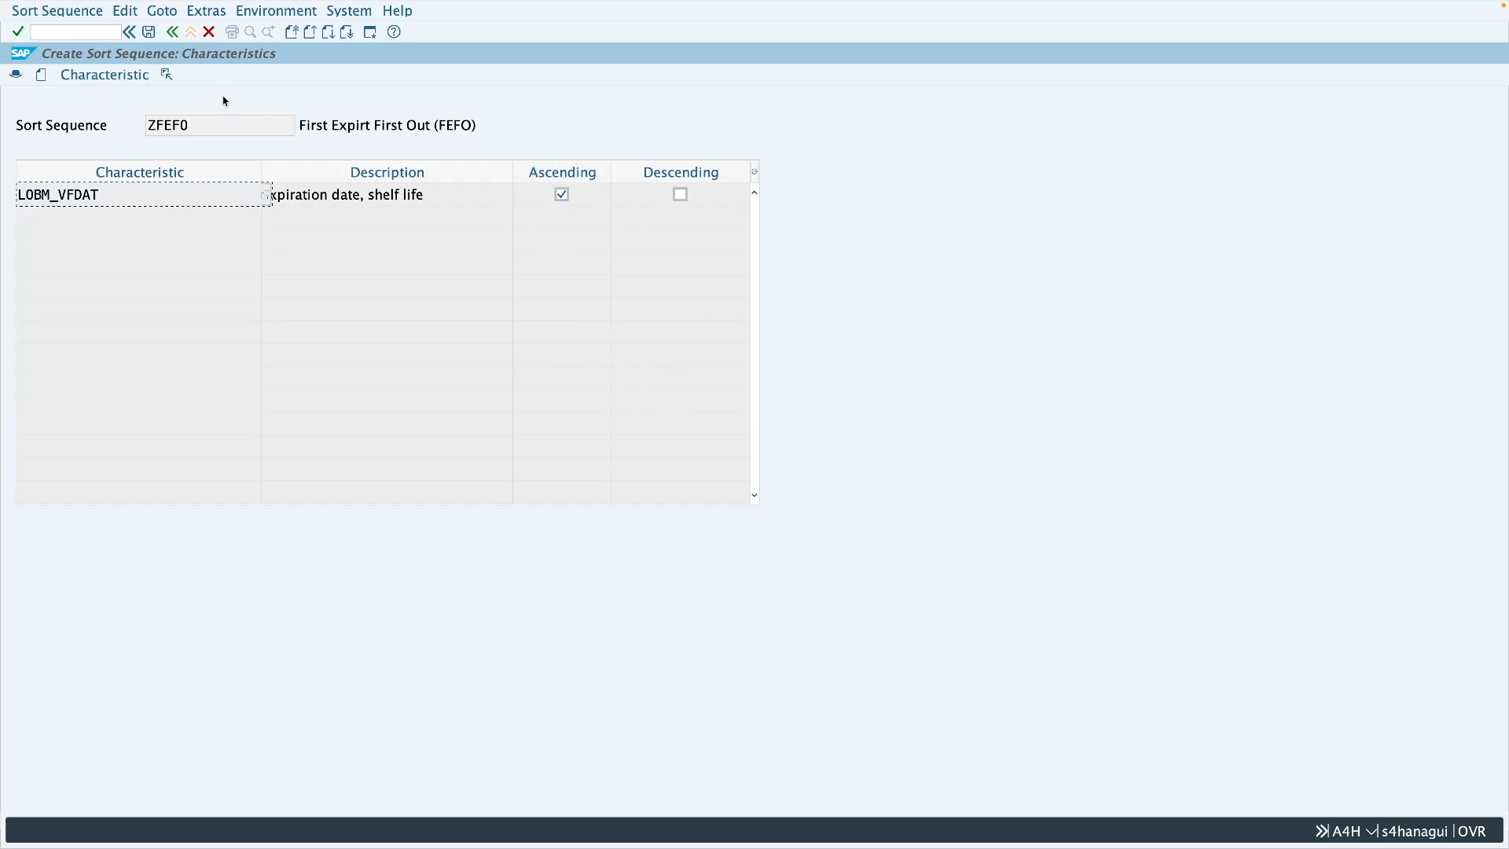
pyautogui.click(148, 32)
# - Copy the sort sequence name ZFEFO into the Excel checklist, in the cell next to ZLIFO
pyautogui.moveTo(204, 128); pyautogui.dragTo(158, 130)
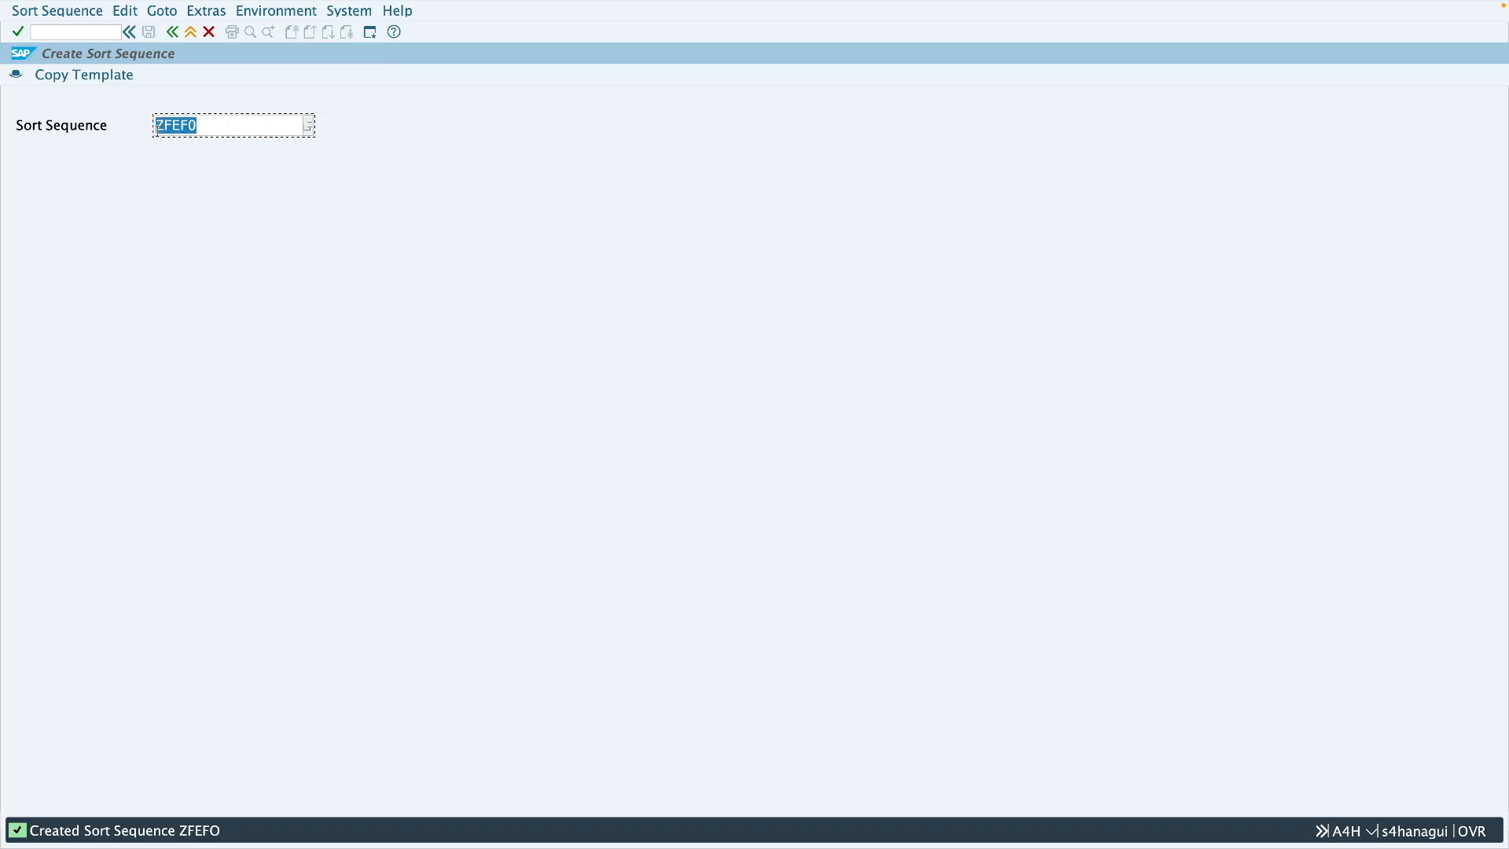
pyautogui.press('super+Tab')
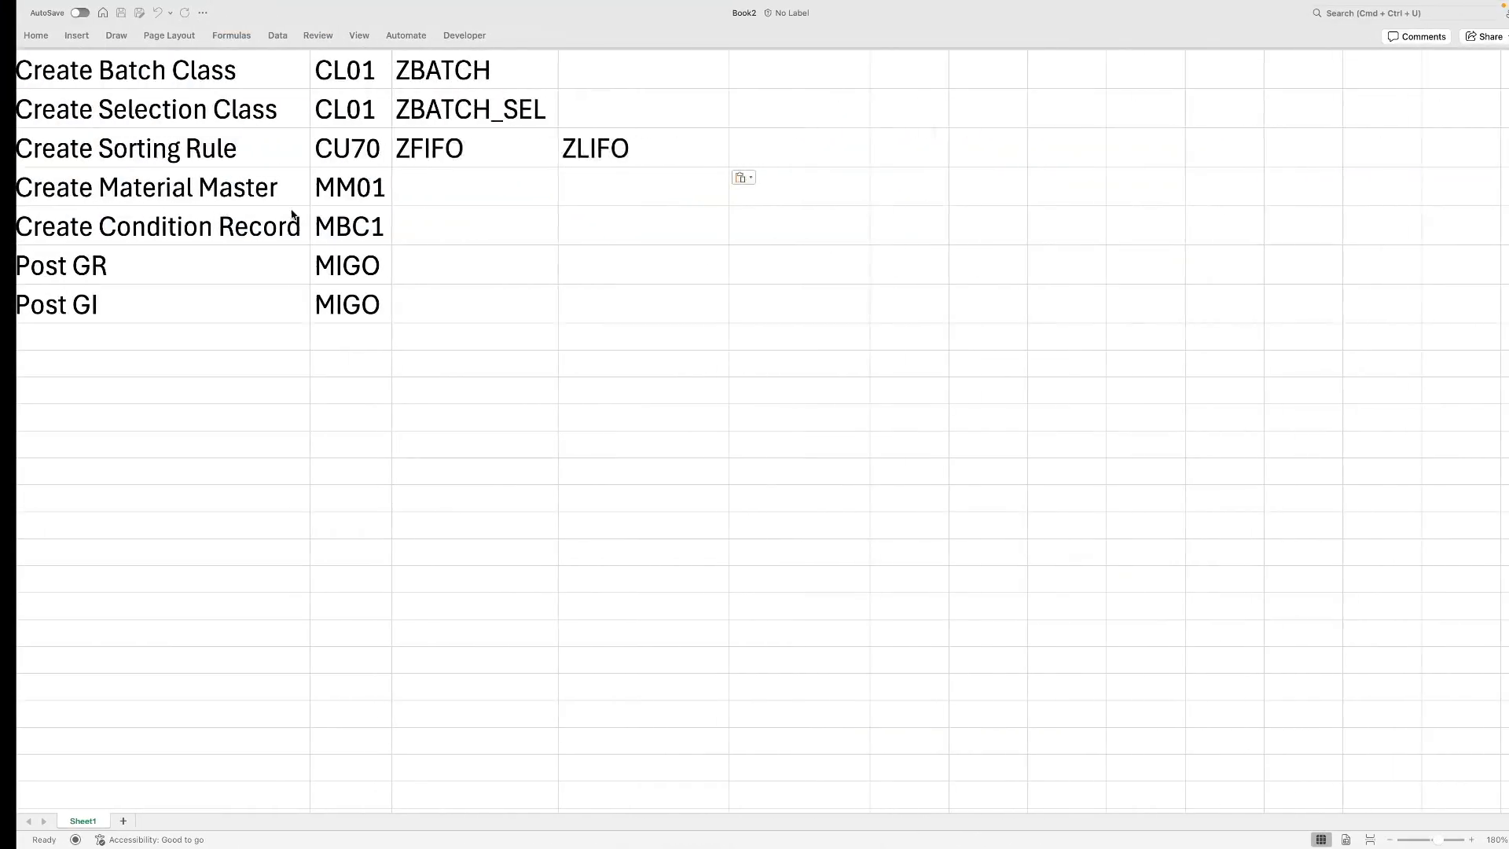
pyautogui.click(767, 145)
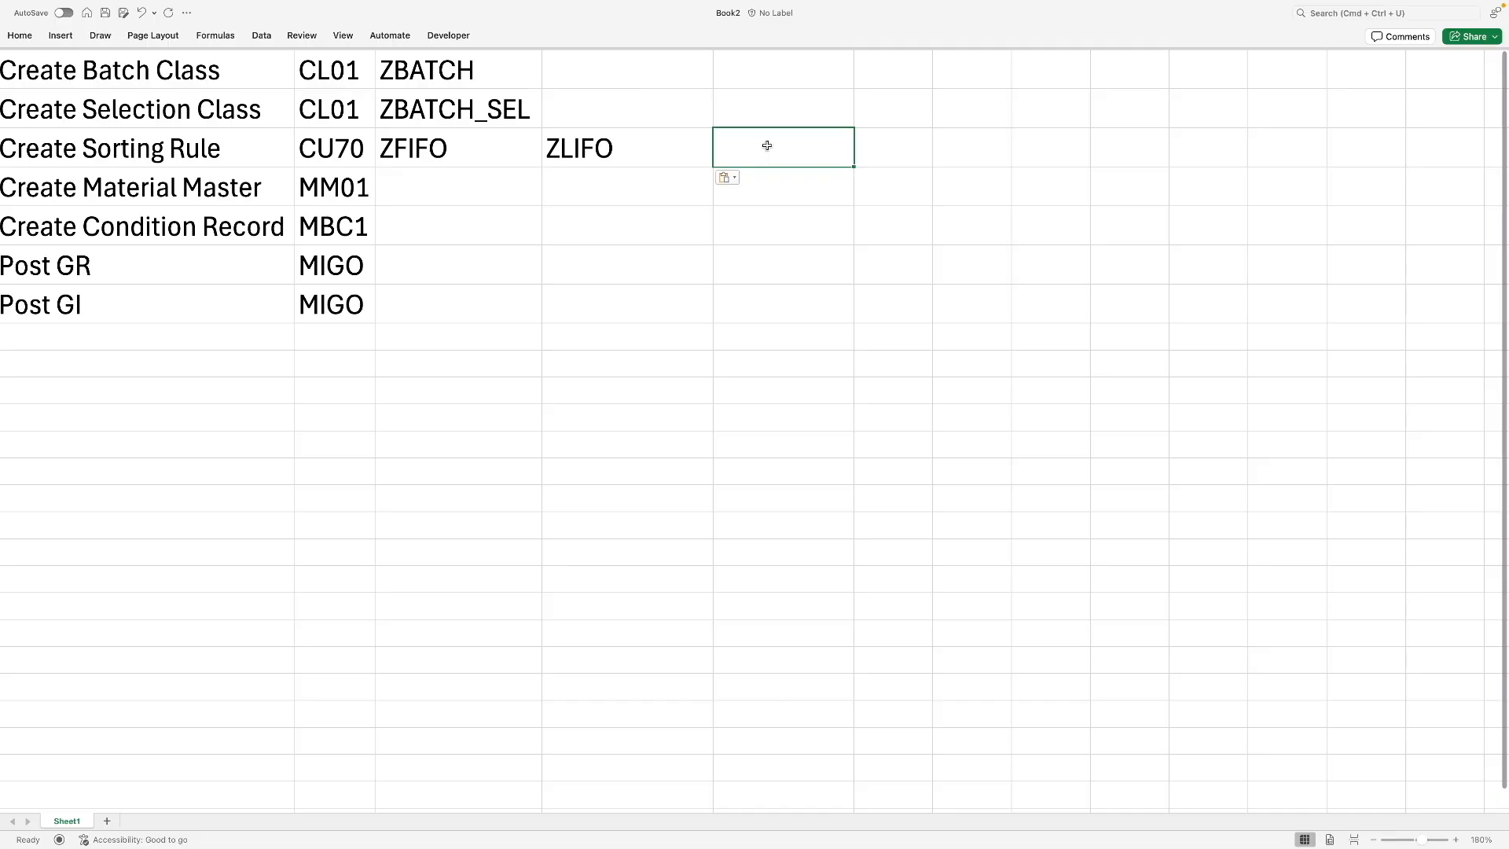
pyautogui.write('ZFEFO')
pyautogui.click(402, 190)
# - Switch back to SAP and start creating a Pharmaceuticals material of type ZBAT Batch Determination with transaction MM01
pyautogui.press('super+Tab')
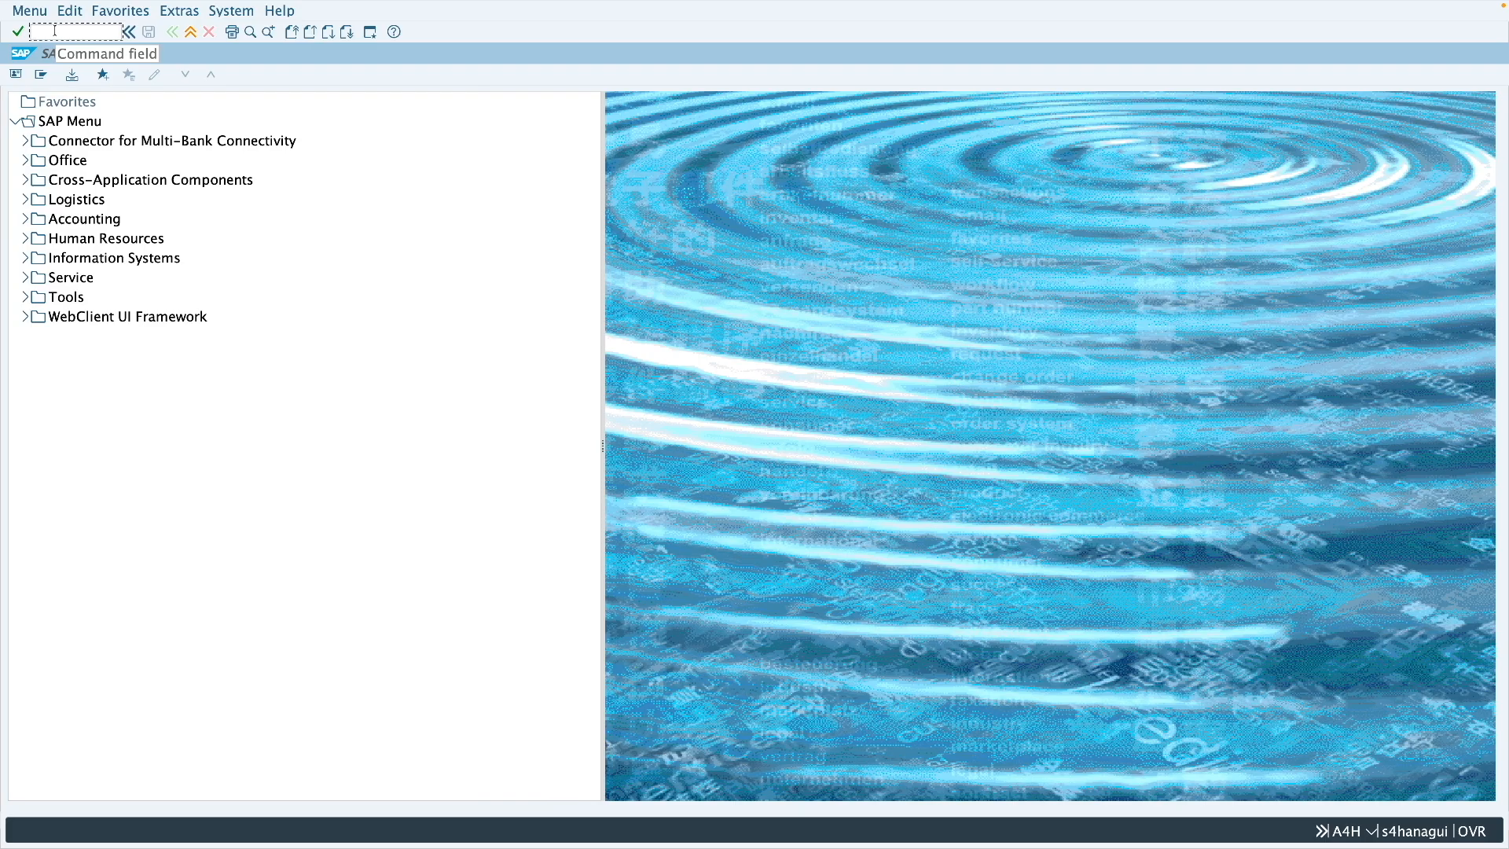
pyautogui.write('mm01')
pyautogui.click(61, 43)
pyautogui.press('Return')
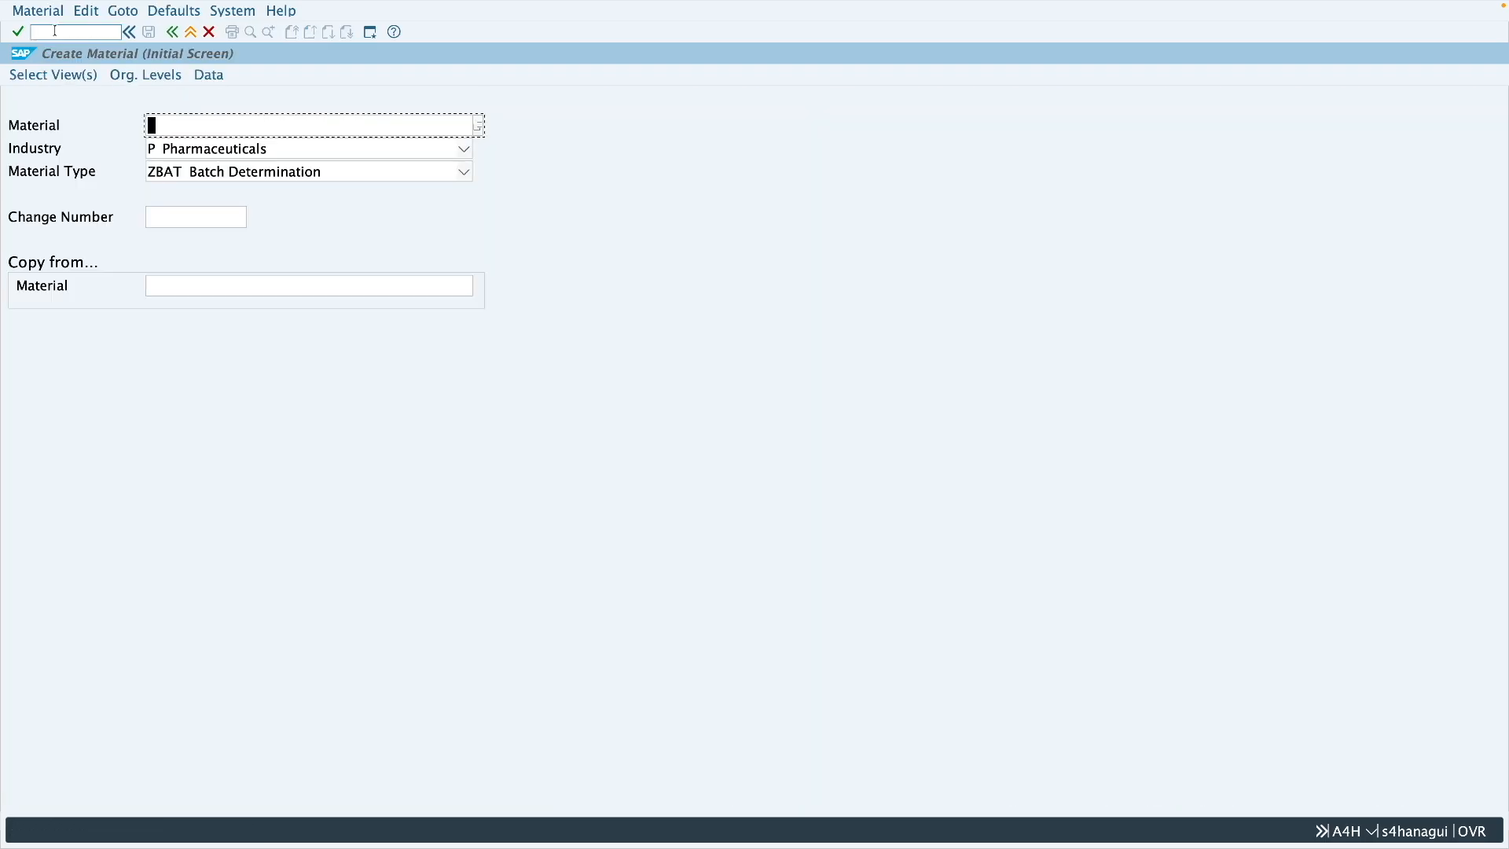
pyautogui.press('Return')
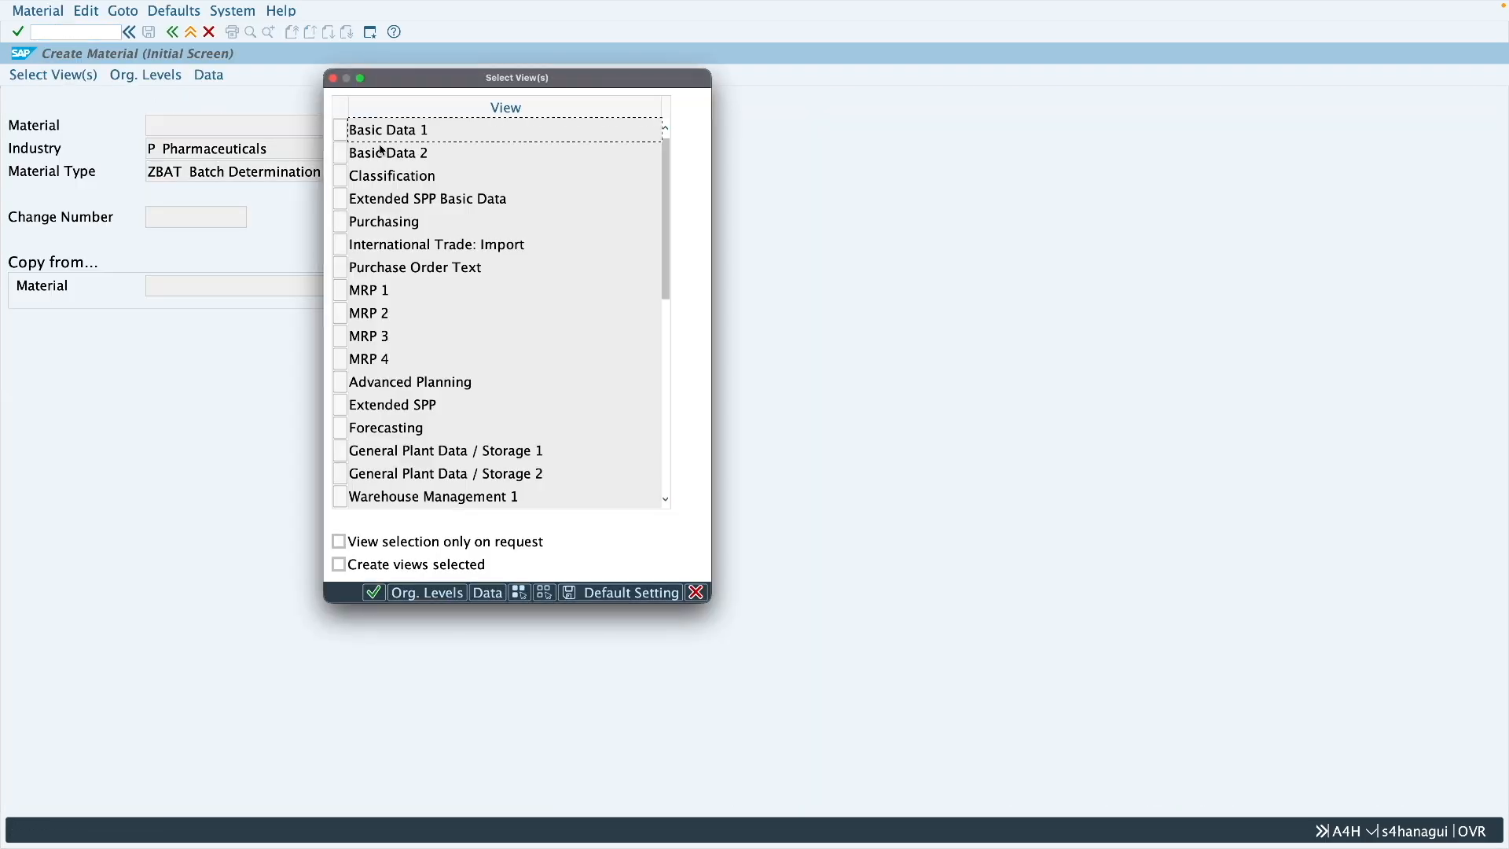
# - Select the material views Basic Data 1, Classification, Purchasing and General Plant Data / Storage 1
pyautogui.click(340, 130)
pyautogui.click(340, 175)
pyautogui.click(341, 223)
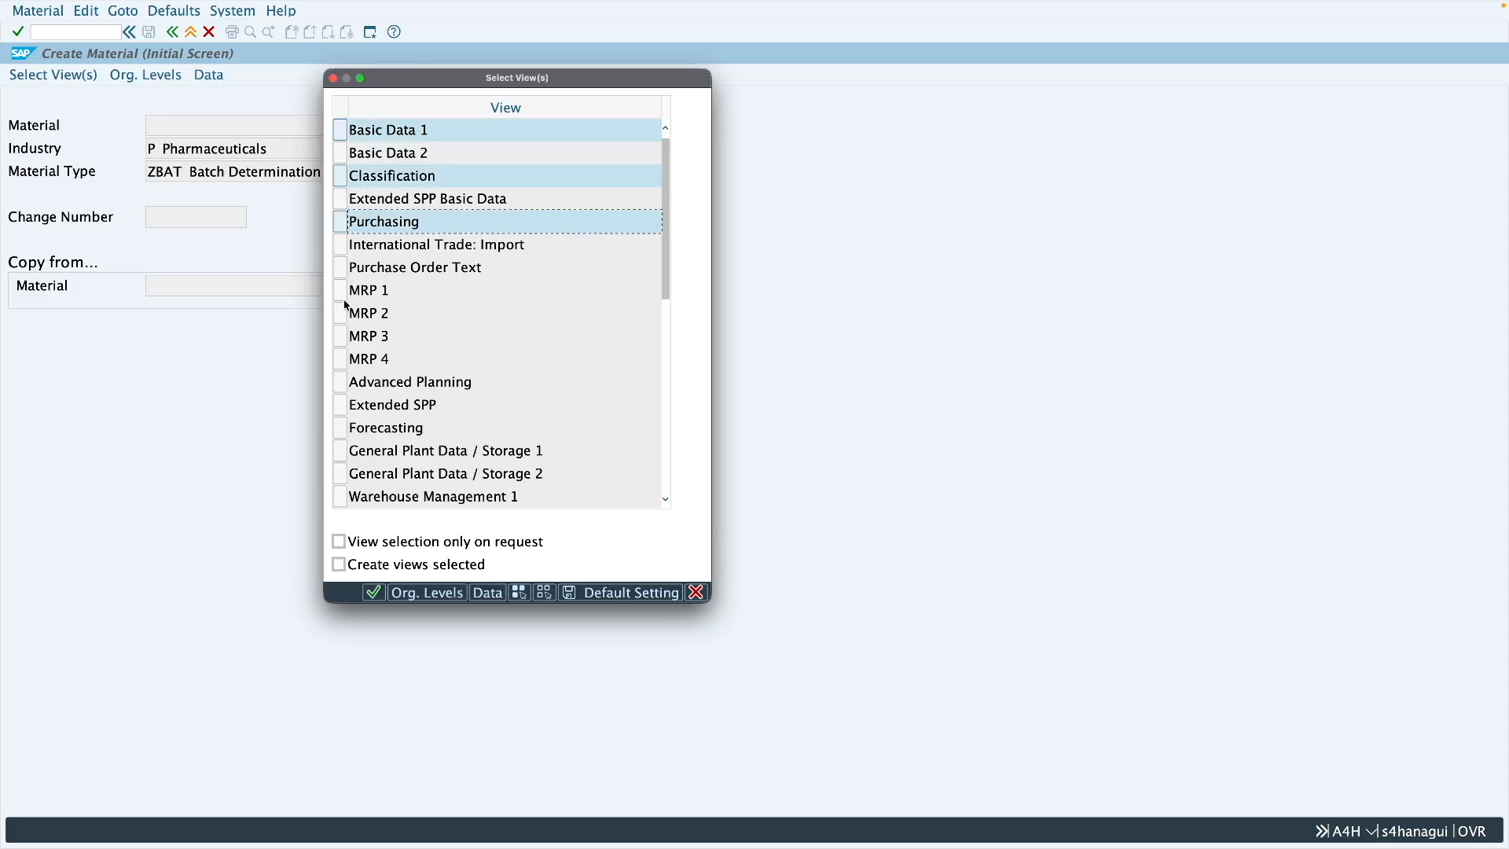
pyautogui.click(341, 450)
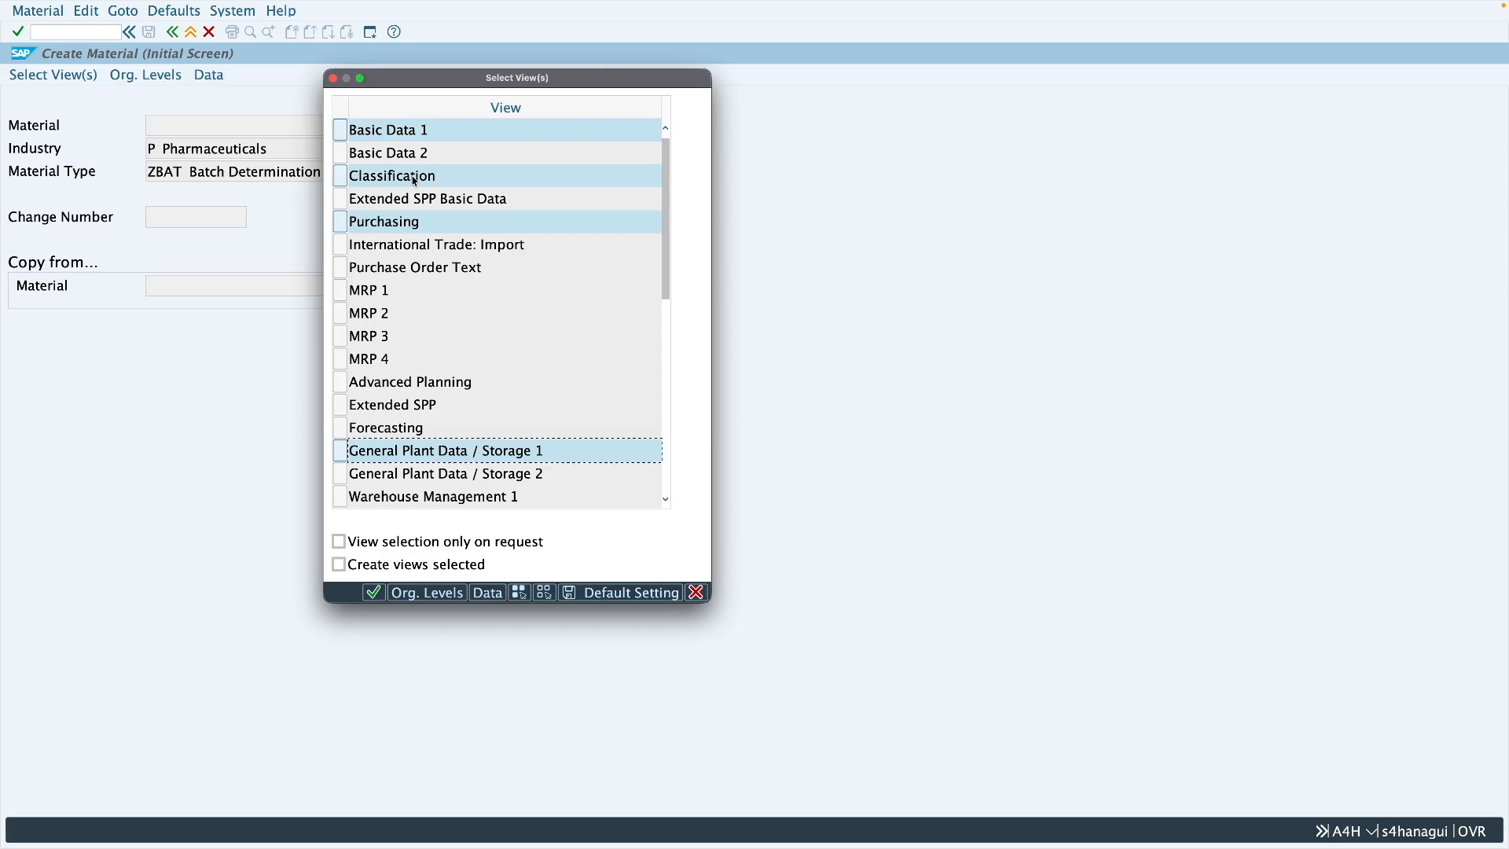
pyautogui.press('Return')
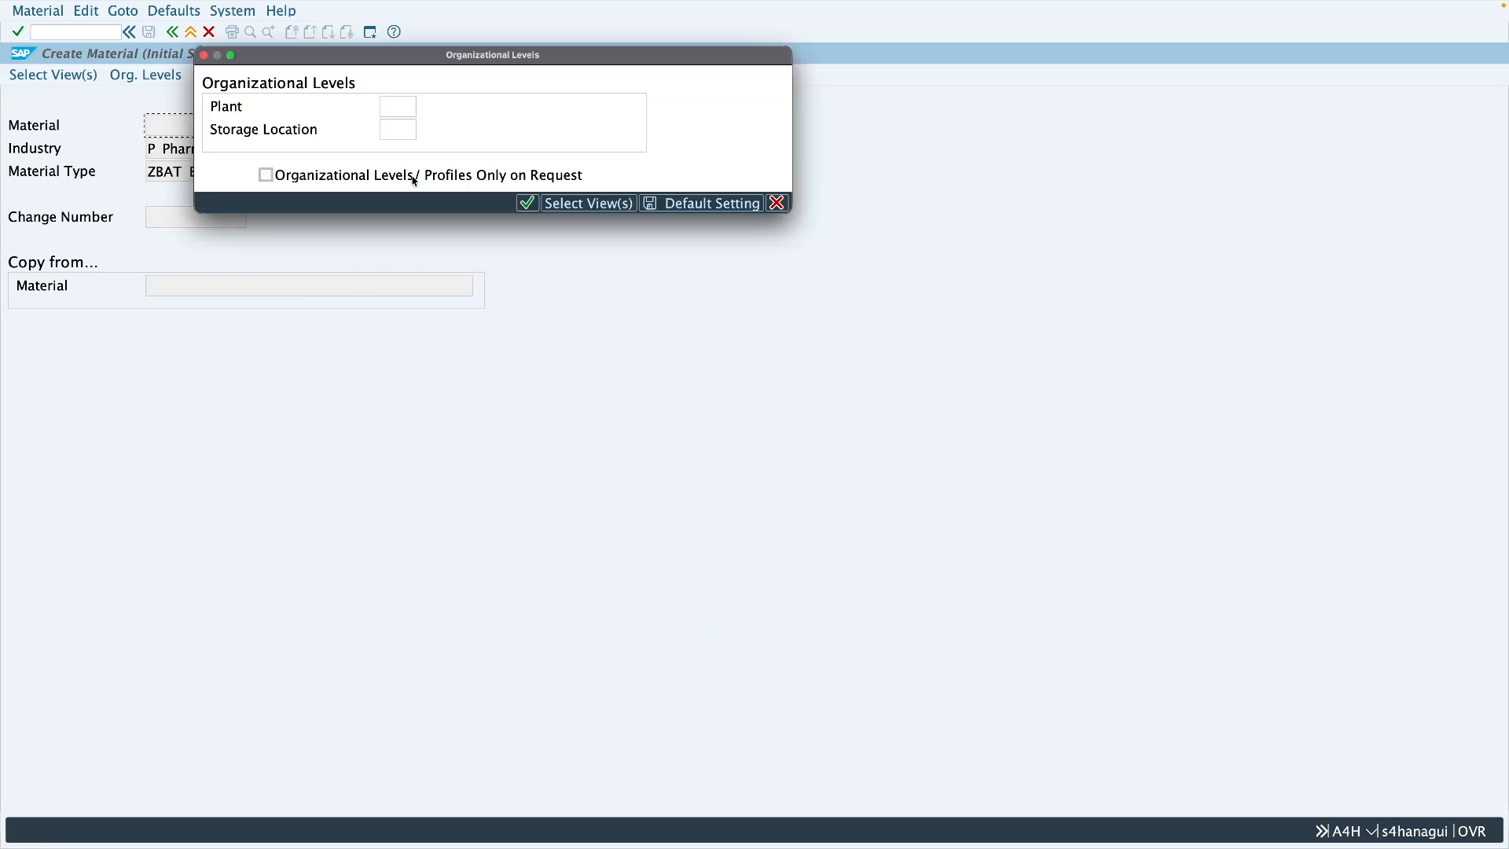
# - Set the material's organizational levels to plant Z286 and storage location 0001
pyautogui.write('z286')
pyautogui.click(398, 128)
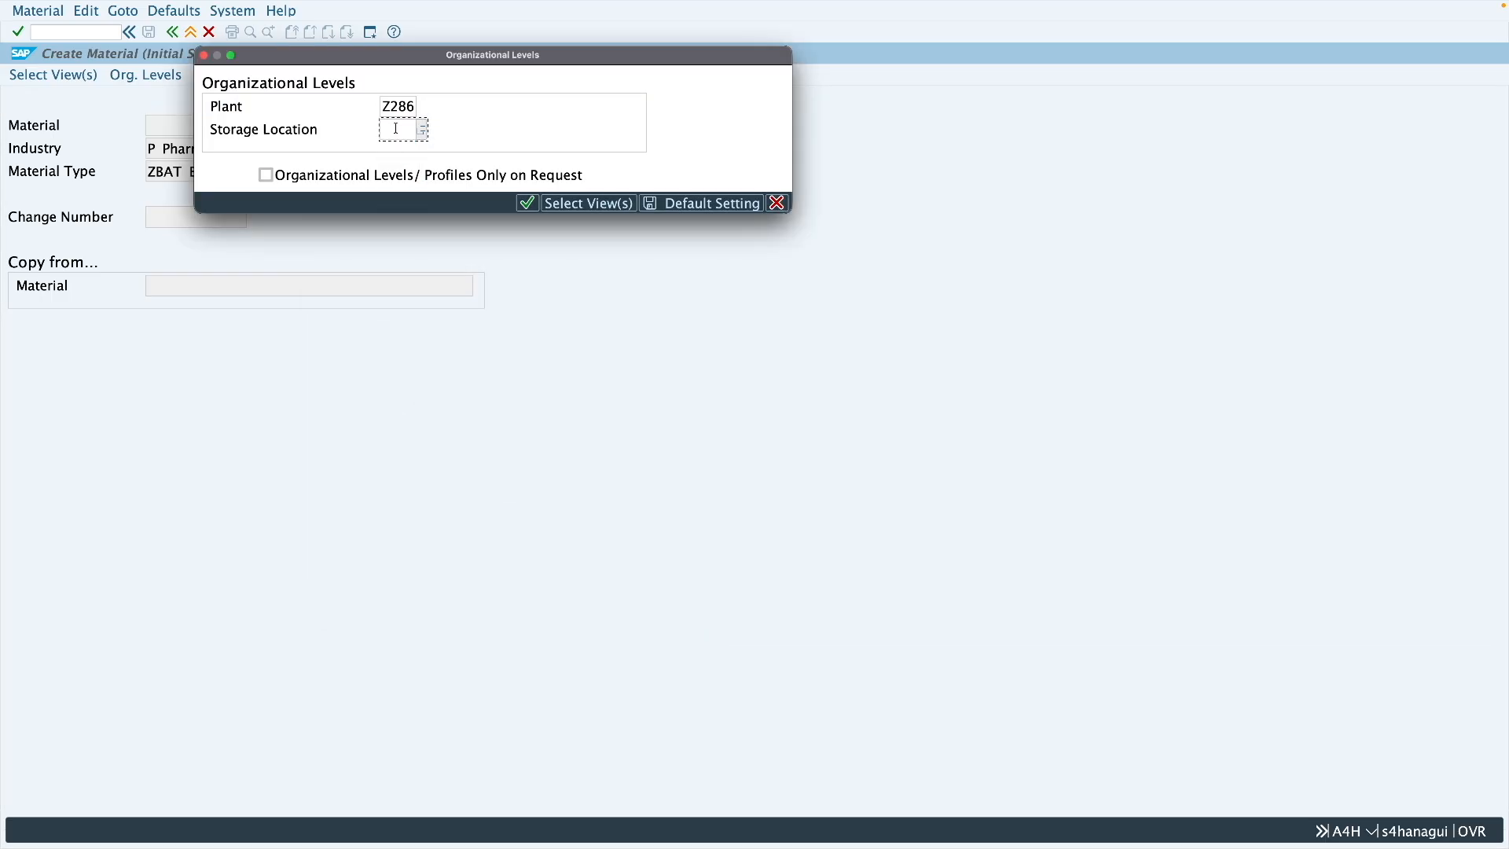
pyautogui.write('0001')
pyautogui.press('Return')
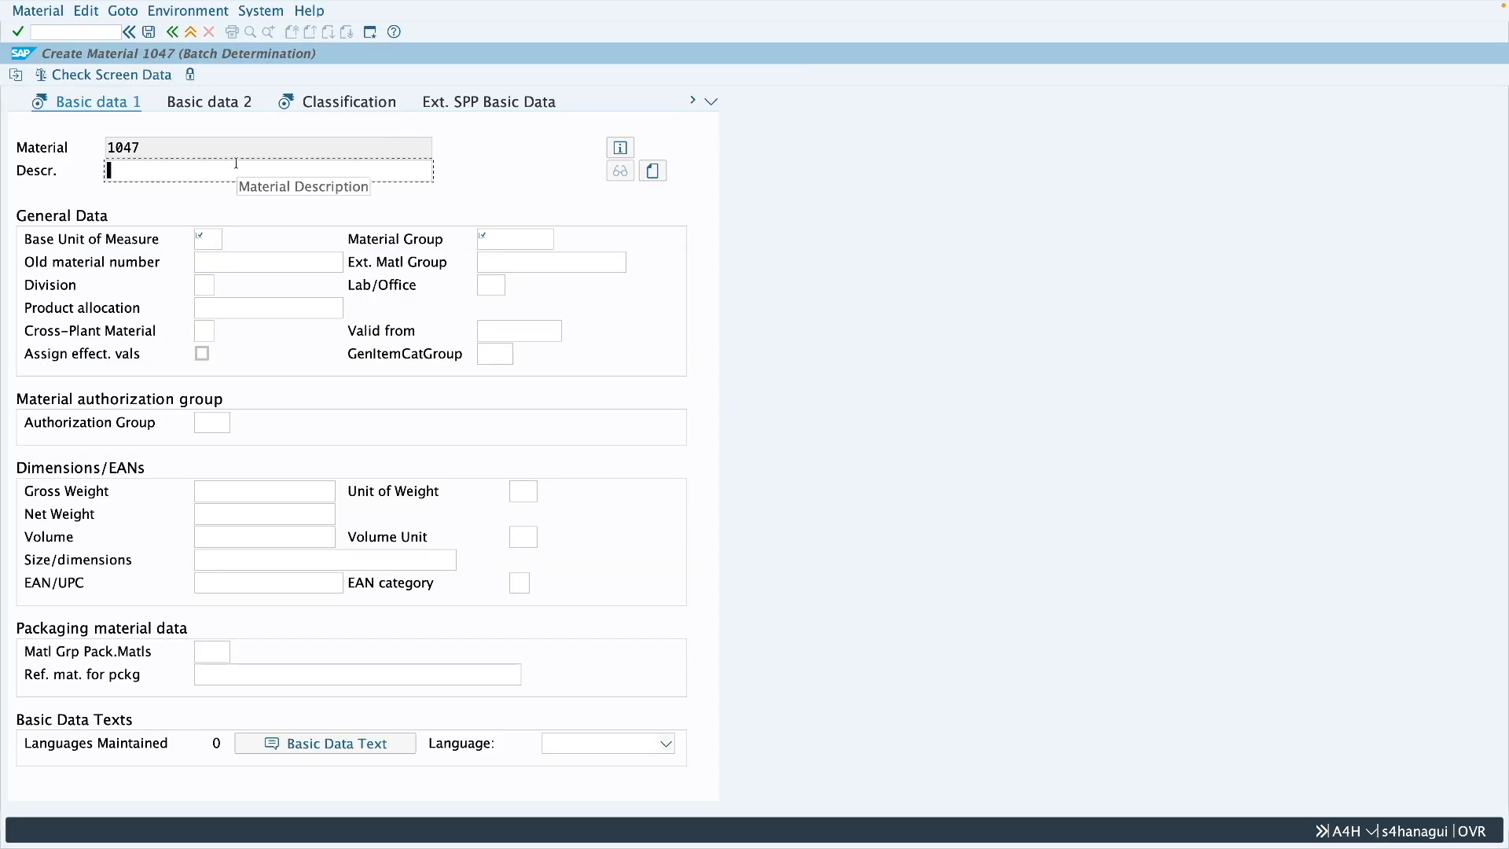
# - Describe the material as "Batch Determination Test", with base unit of measure KG and material group 0009, and continue to its classification
pyautogui.write('Batch')
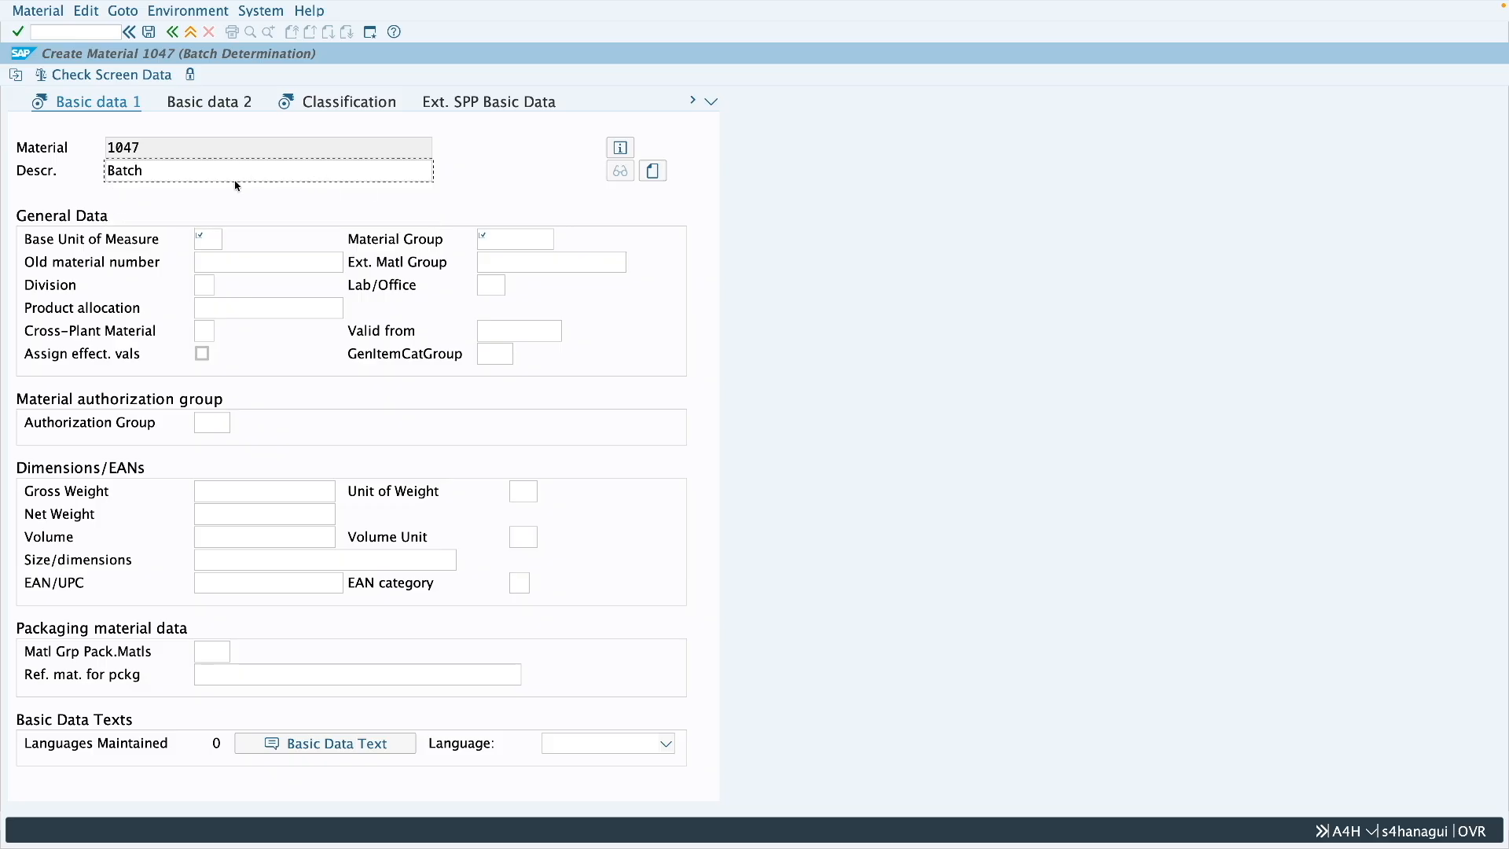
pyautogui.write(' det')
pyautogui.click(238, 192)
pyautogui.click(212, 241)
pyautogui.write('KG')
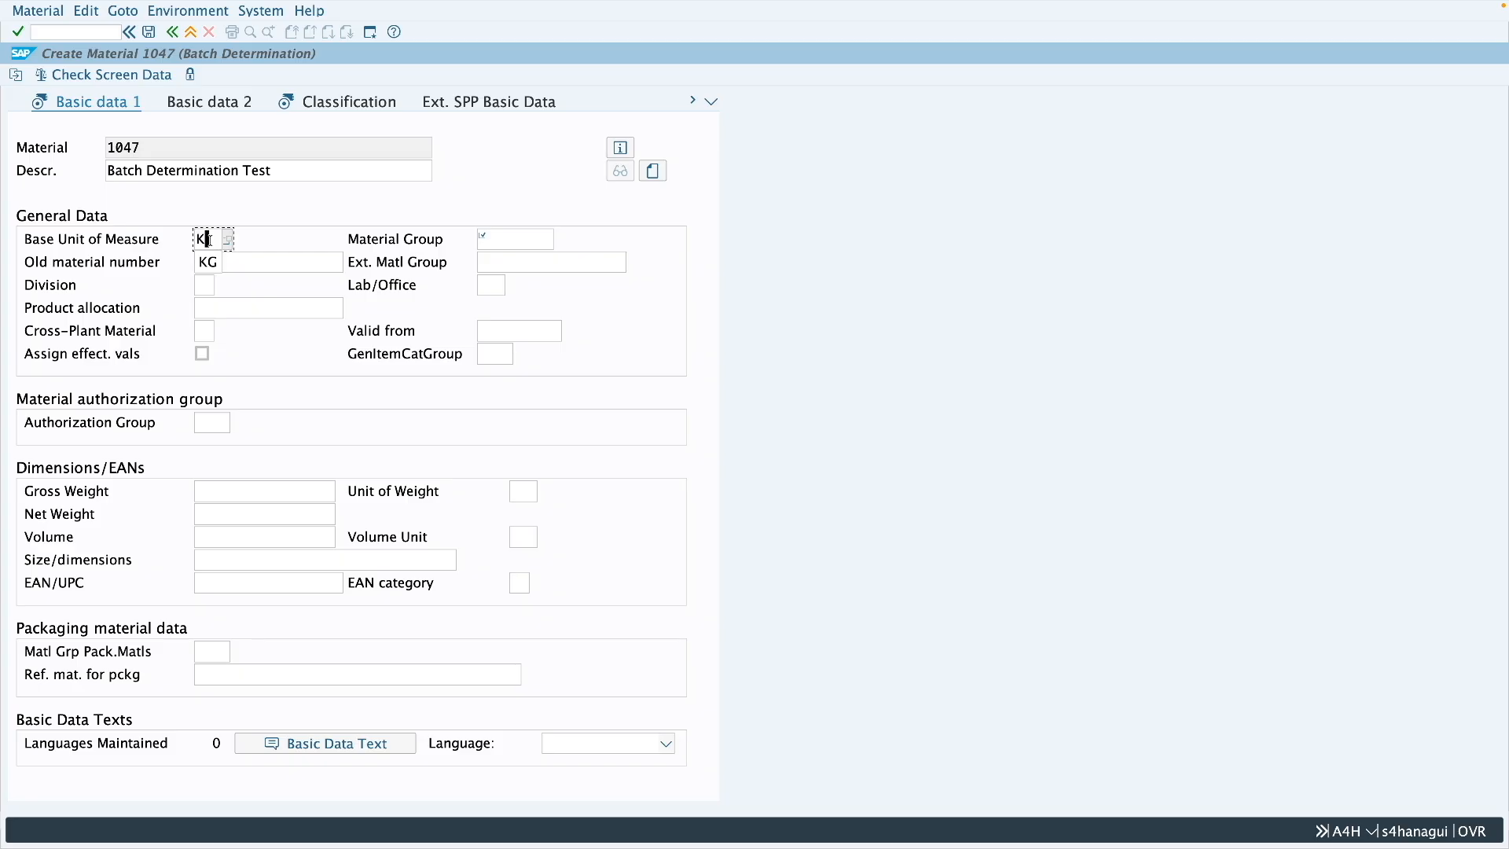
pyautogui.click(537, 239)
pyautogui.write('0009')
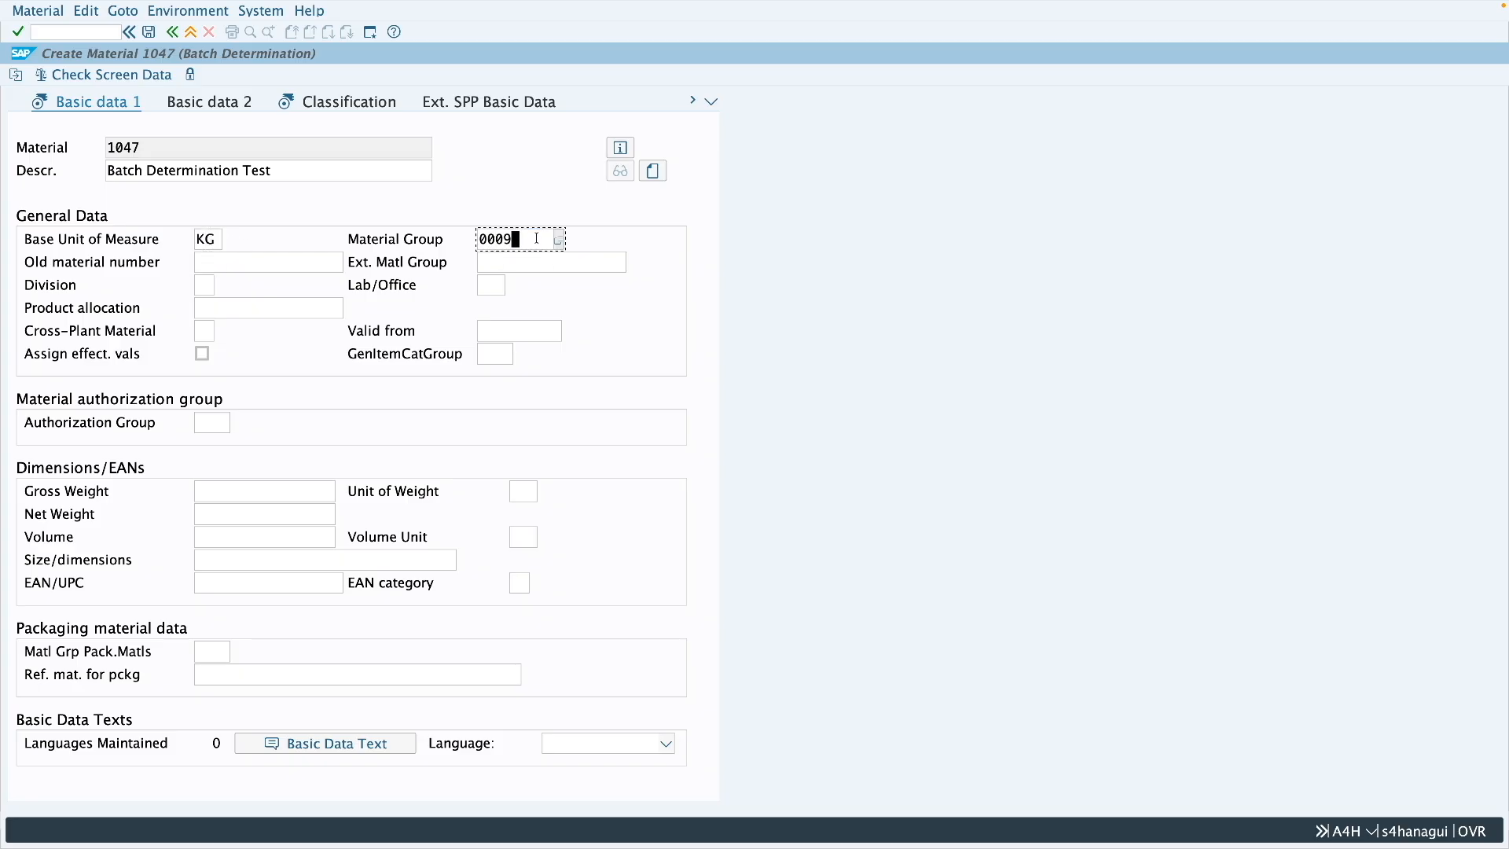
pyautogui.press('Return')
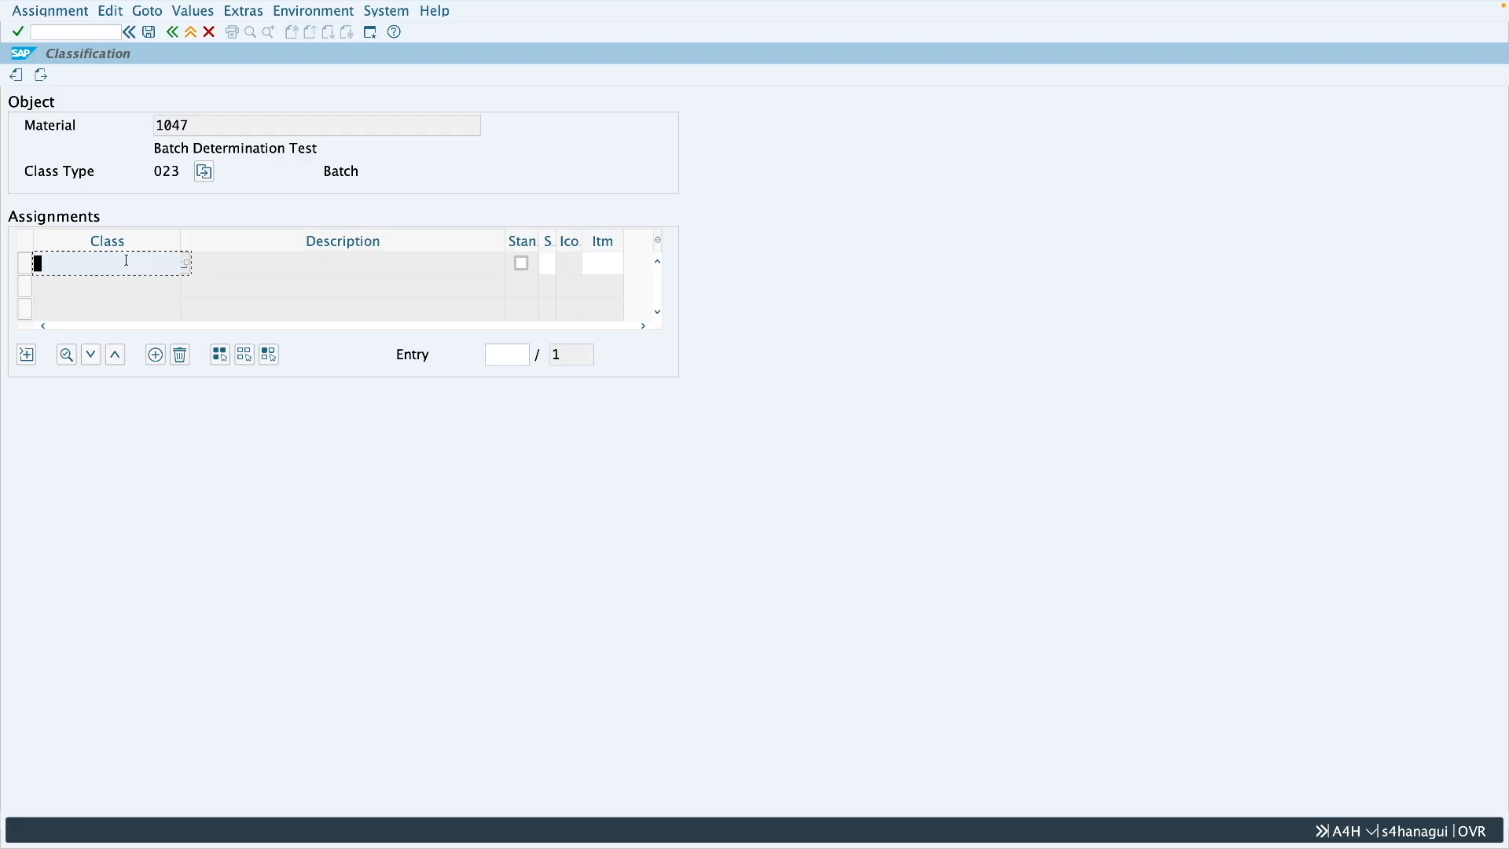
# - Copy class name ZBATCH from the Excel checklist, assign it to the material in SAP and widen the characteristic description column
pyautogui.hotkey('ctrl', 'Right')
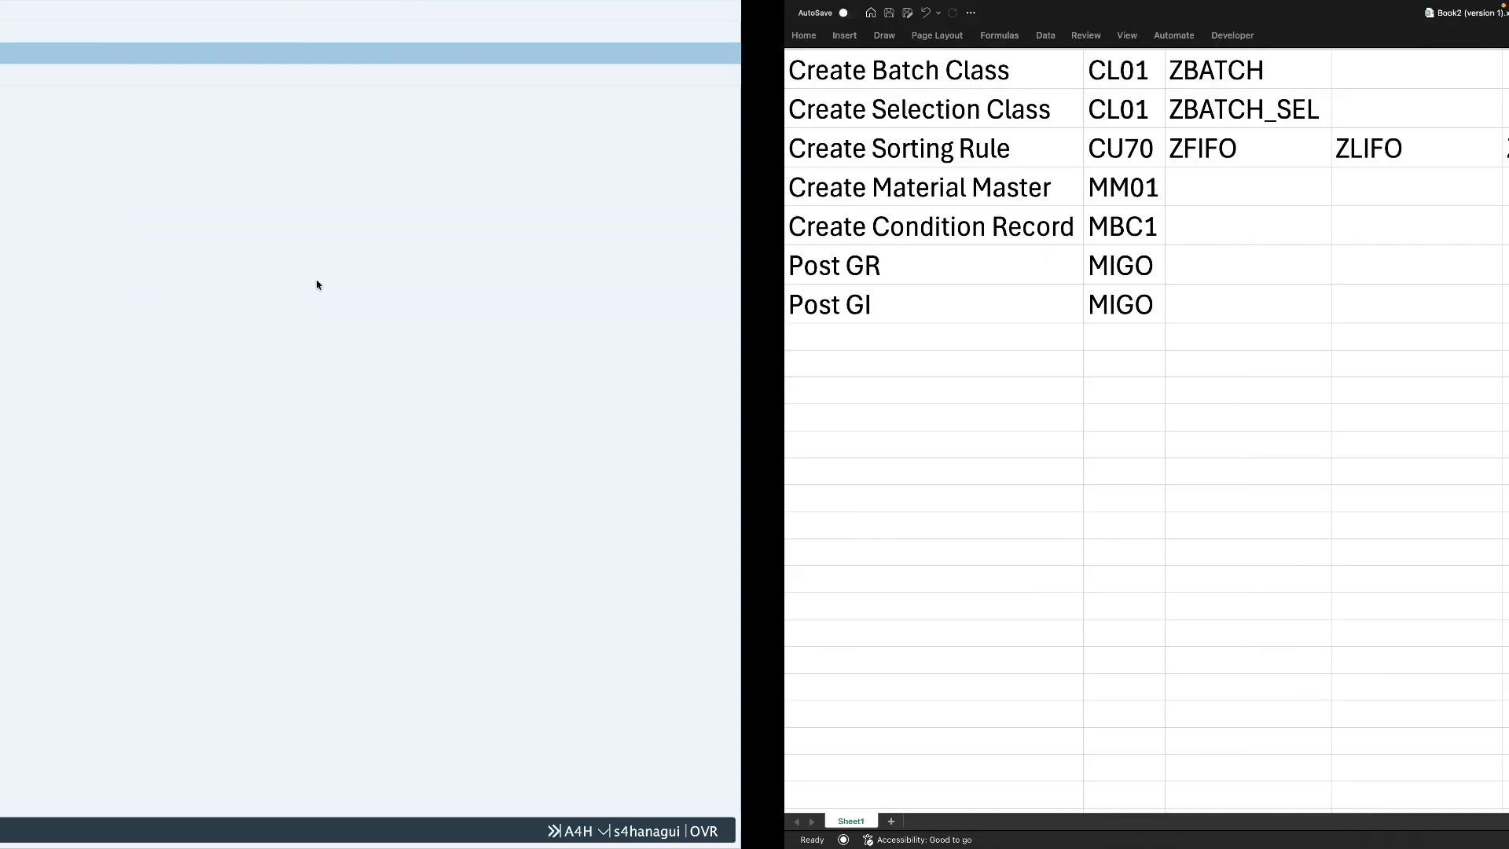
pyautogui.click(456, 73)
pyautogui.press('super+c')
pyautogui.hotkey('ctrl', 'Left')
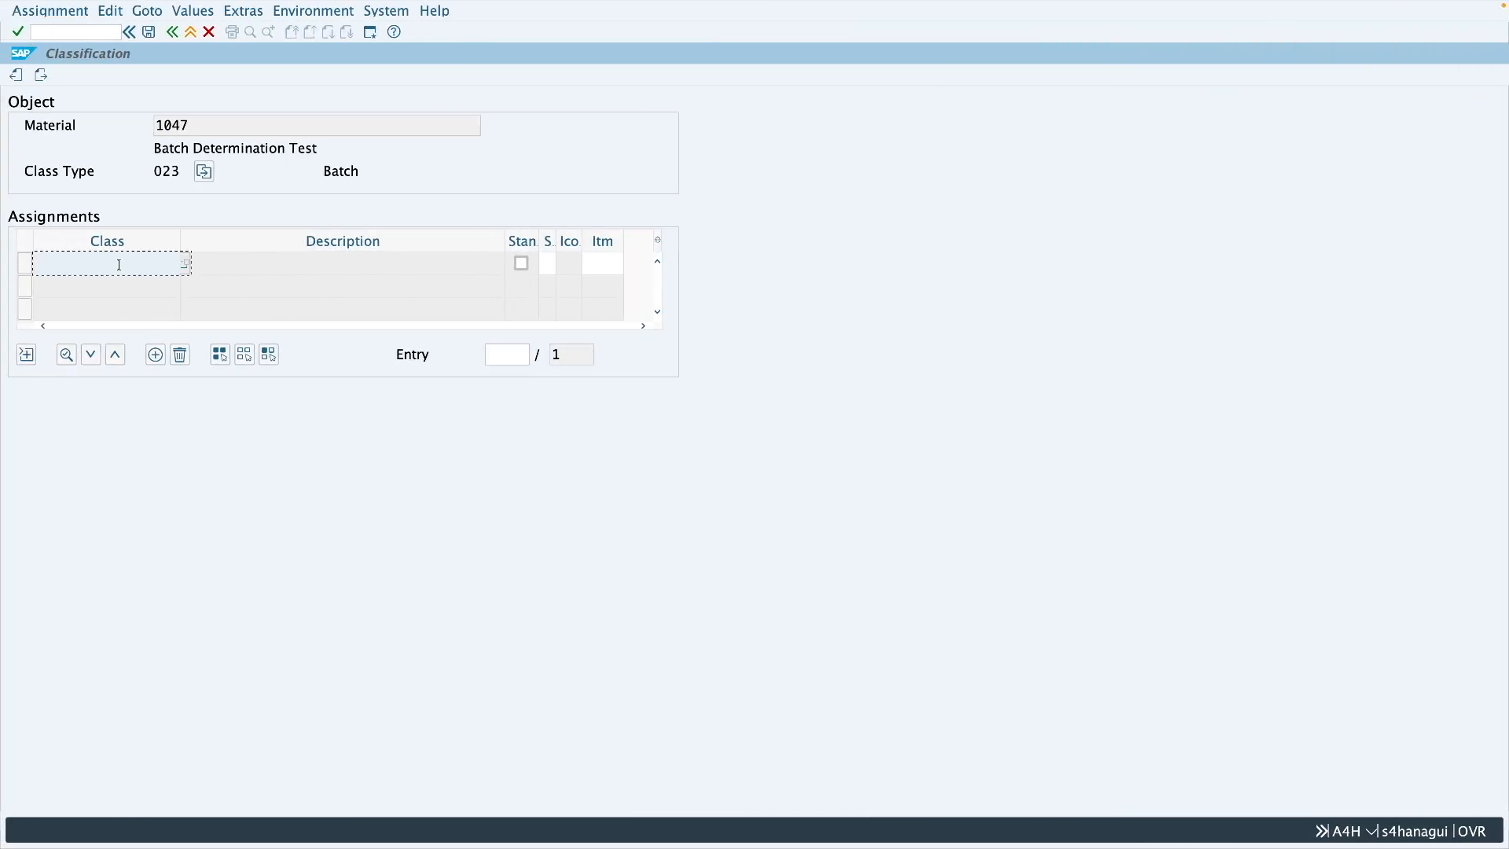
pyautogui.press('super+v')
pyautogui.press('Return')
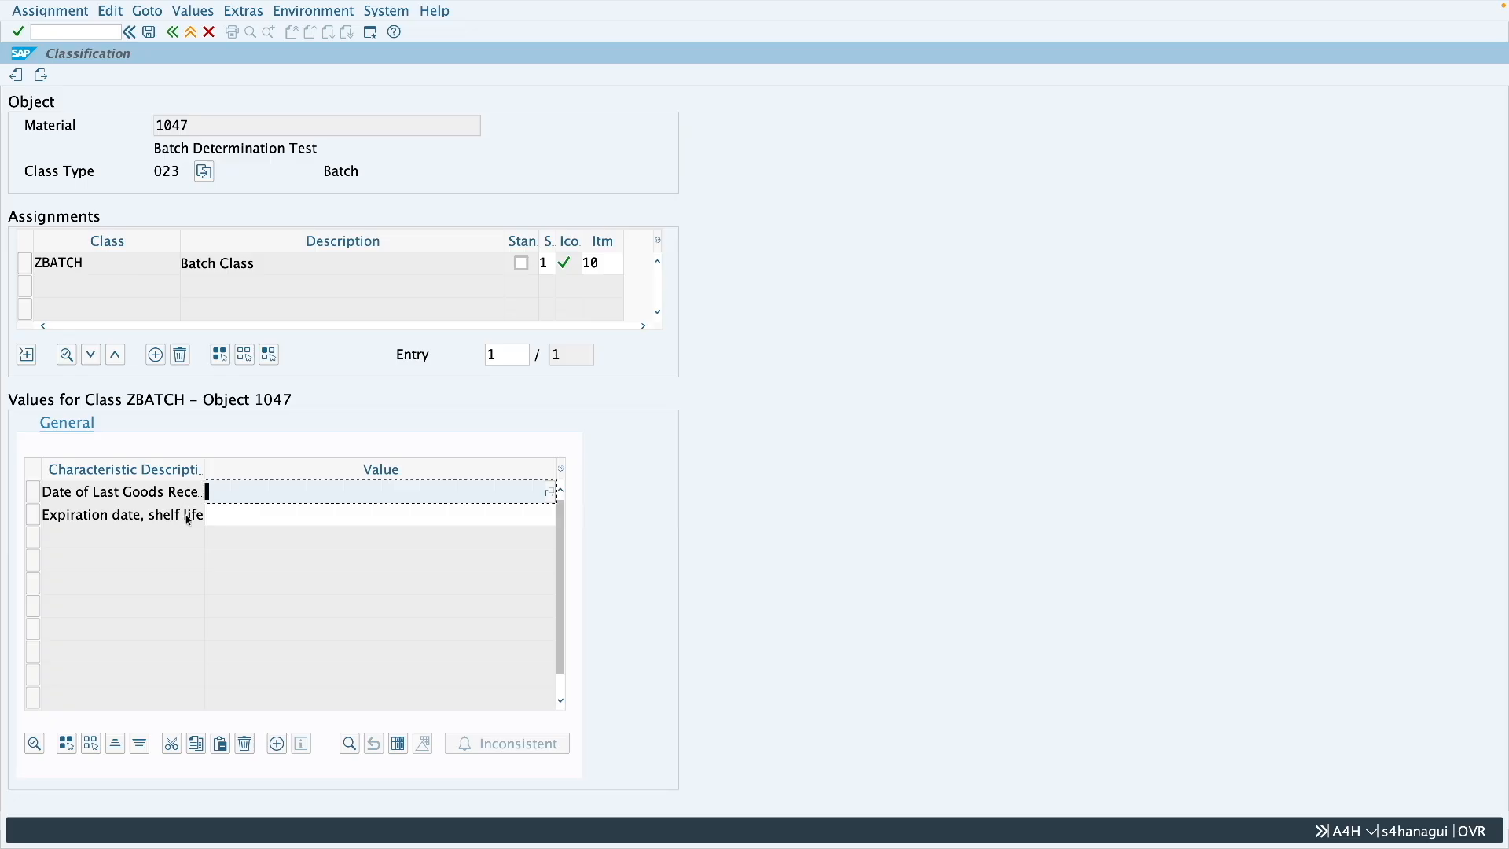
pyautogui.moveTo(204, 469); pyautogui.dragTo(262, 471)
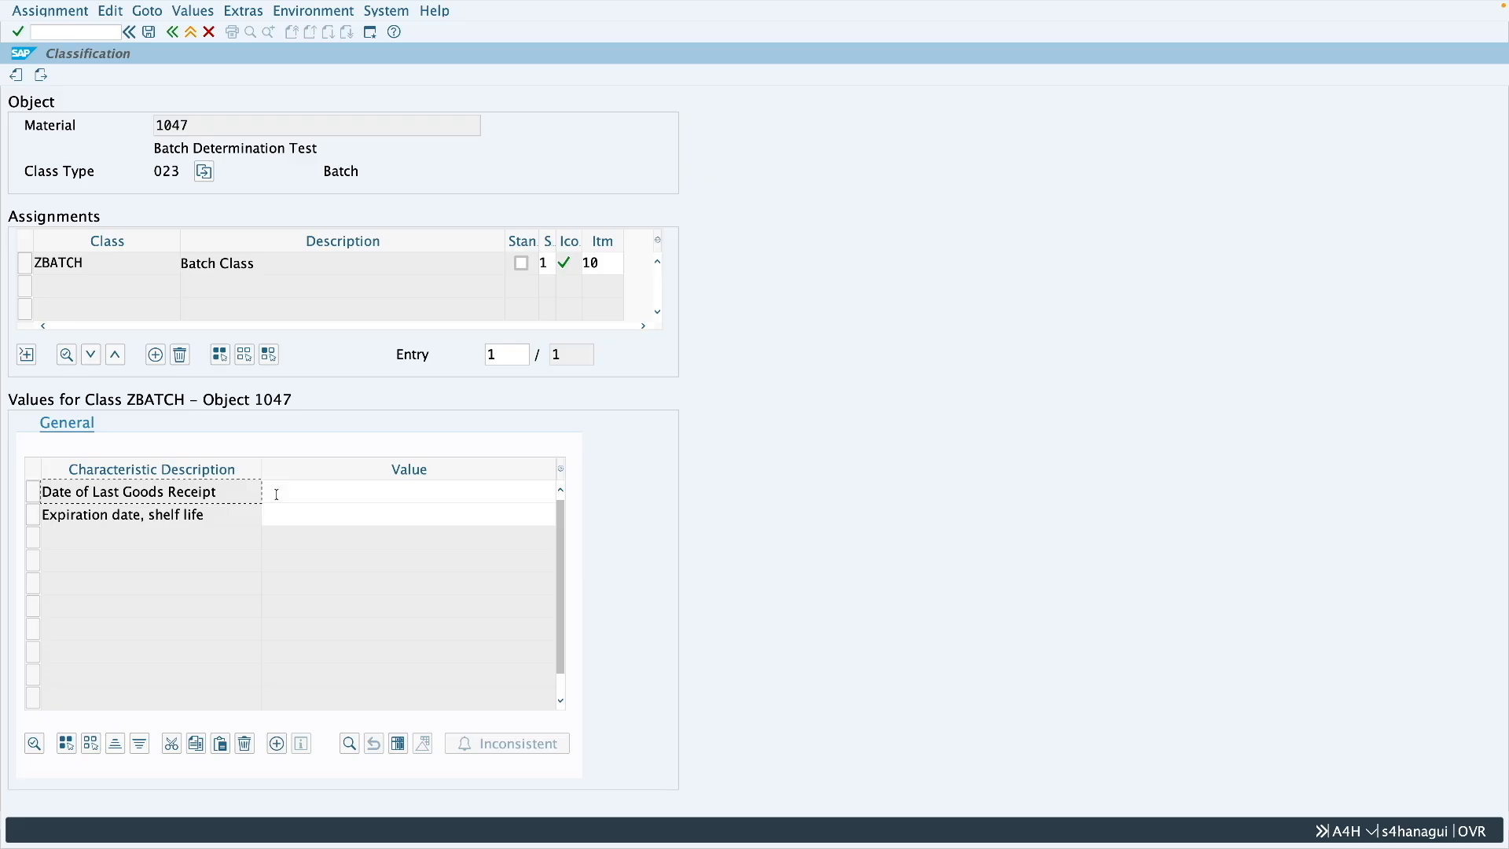
# - Continue to the material's purchasing data and activate batch management
pyautogui.click(42, 76)
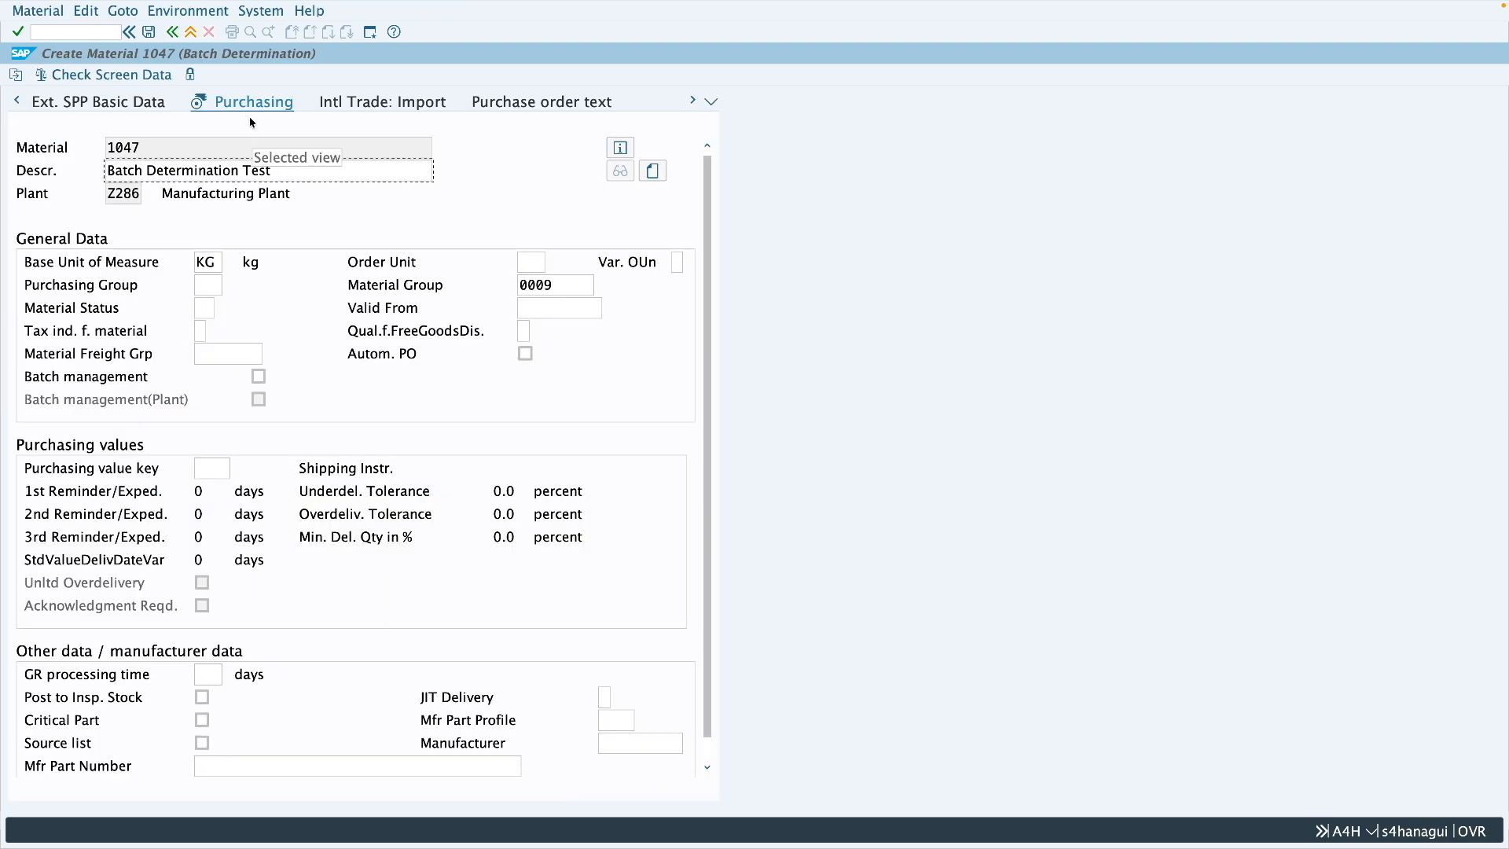
pyautogui.click(261, 379)
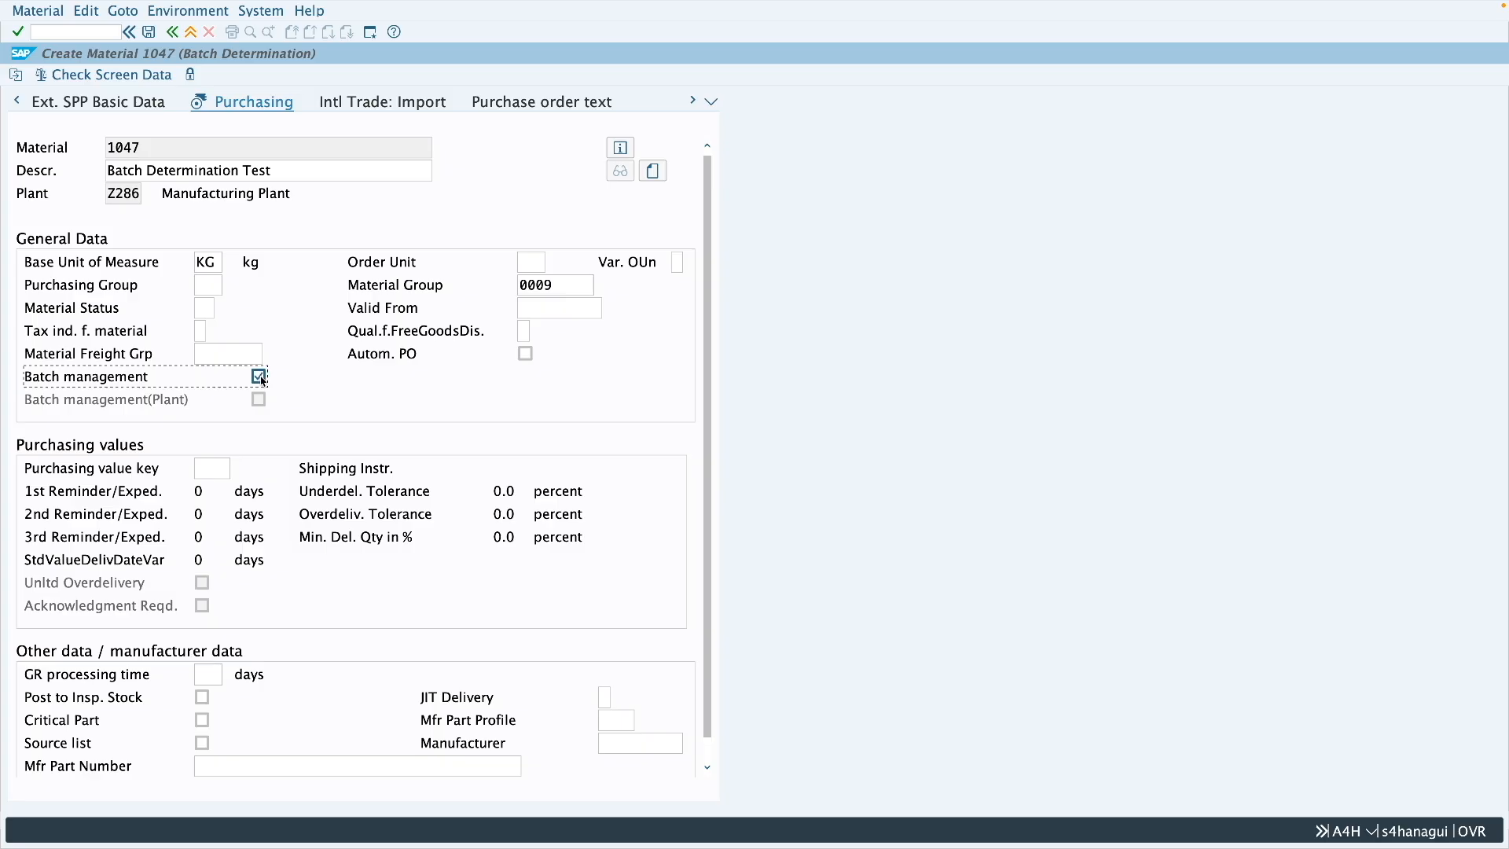
pyautogui.press('Return')
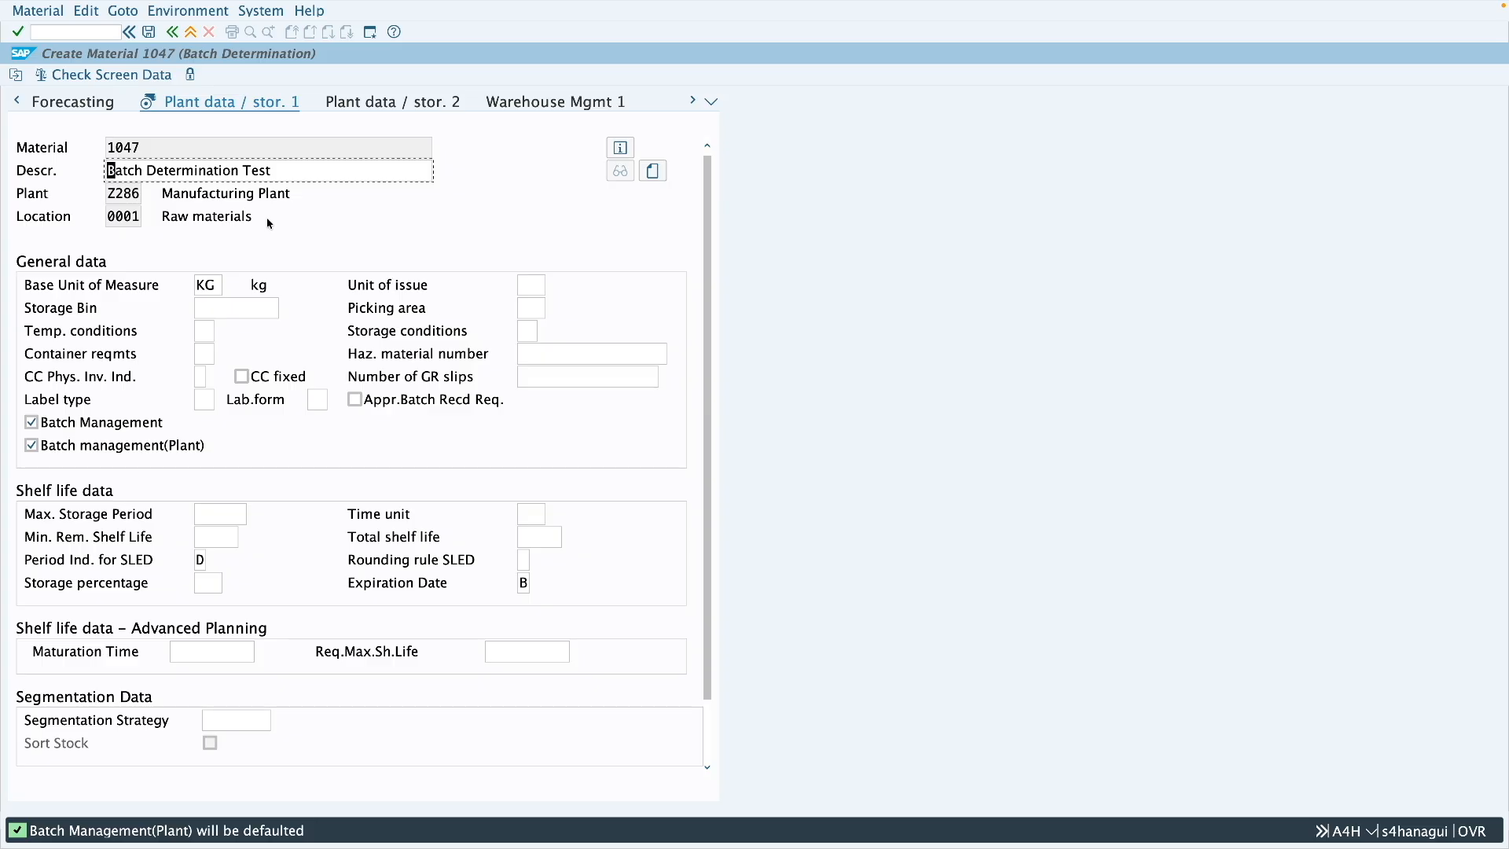
# - Set the material's minimum remaining shelf life to 10 in the plant storage data and save the material
pyautogui.click(202, 539)
pyautogui.write('10')
pyautogui.press('Return')
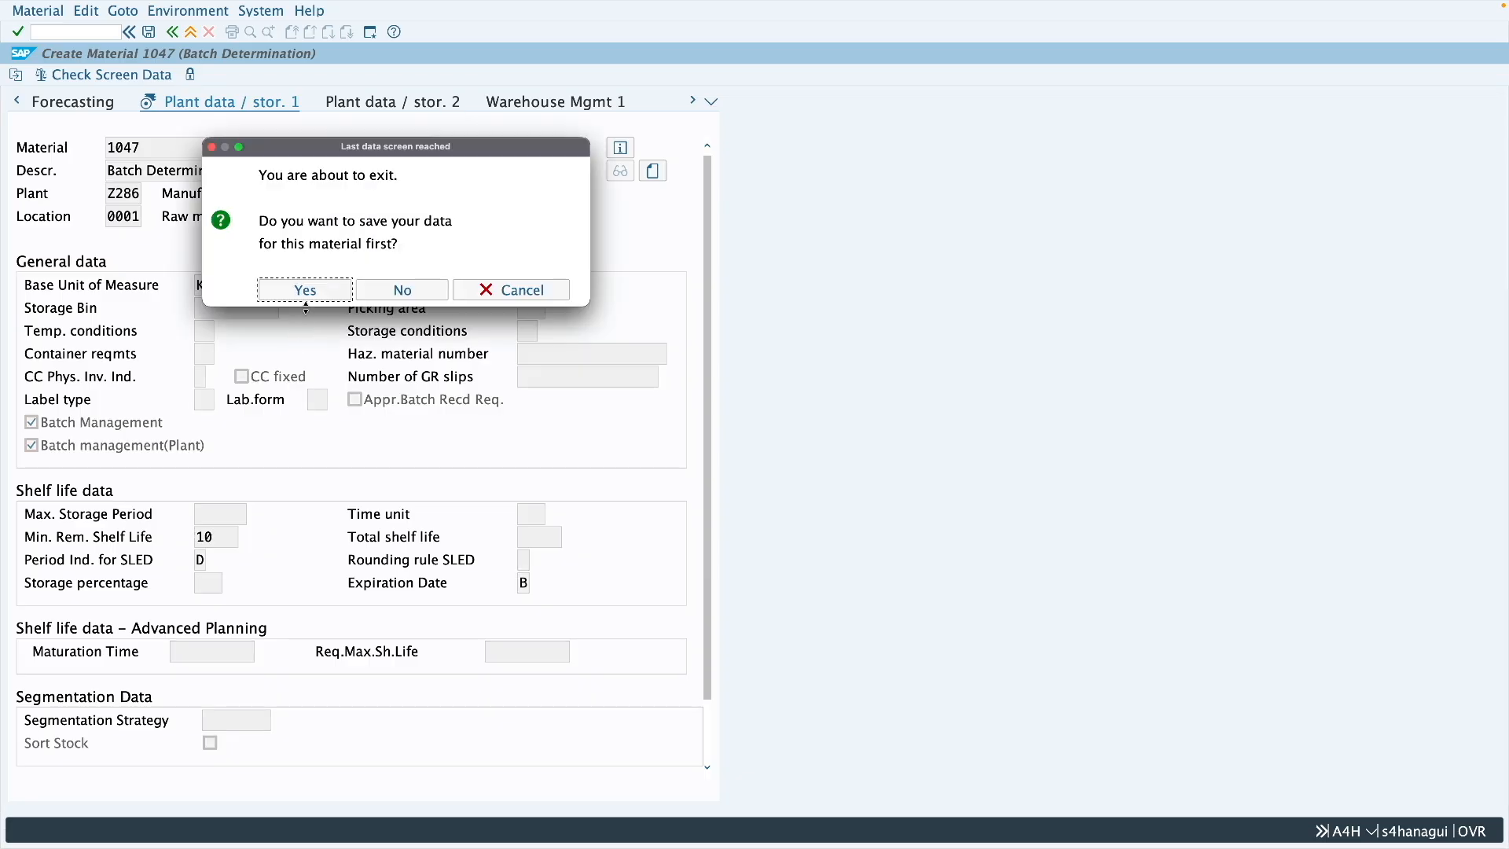
pyautogui.click(314, 291)
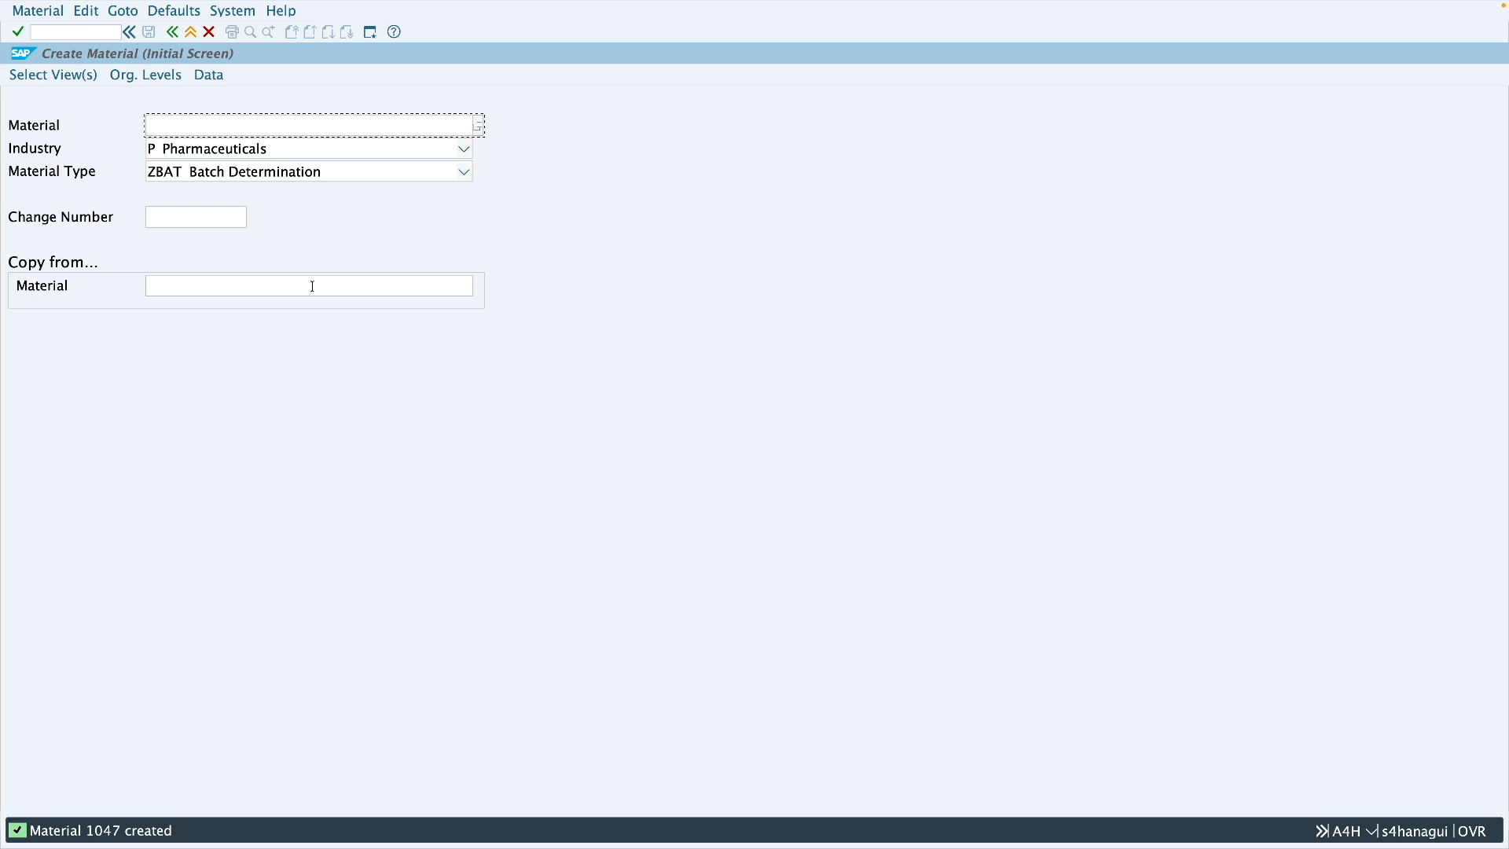
# - Enter material number 1047 in the Excel checklist, in the Create Material Master row next to MM01
pyautogui.hotkey('ctrl', 'Right')
pyautogui.click(472, 202)
pyautogui.write('1047')
pyautogui.hotkey('ctrl', 'Return')
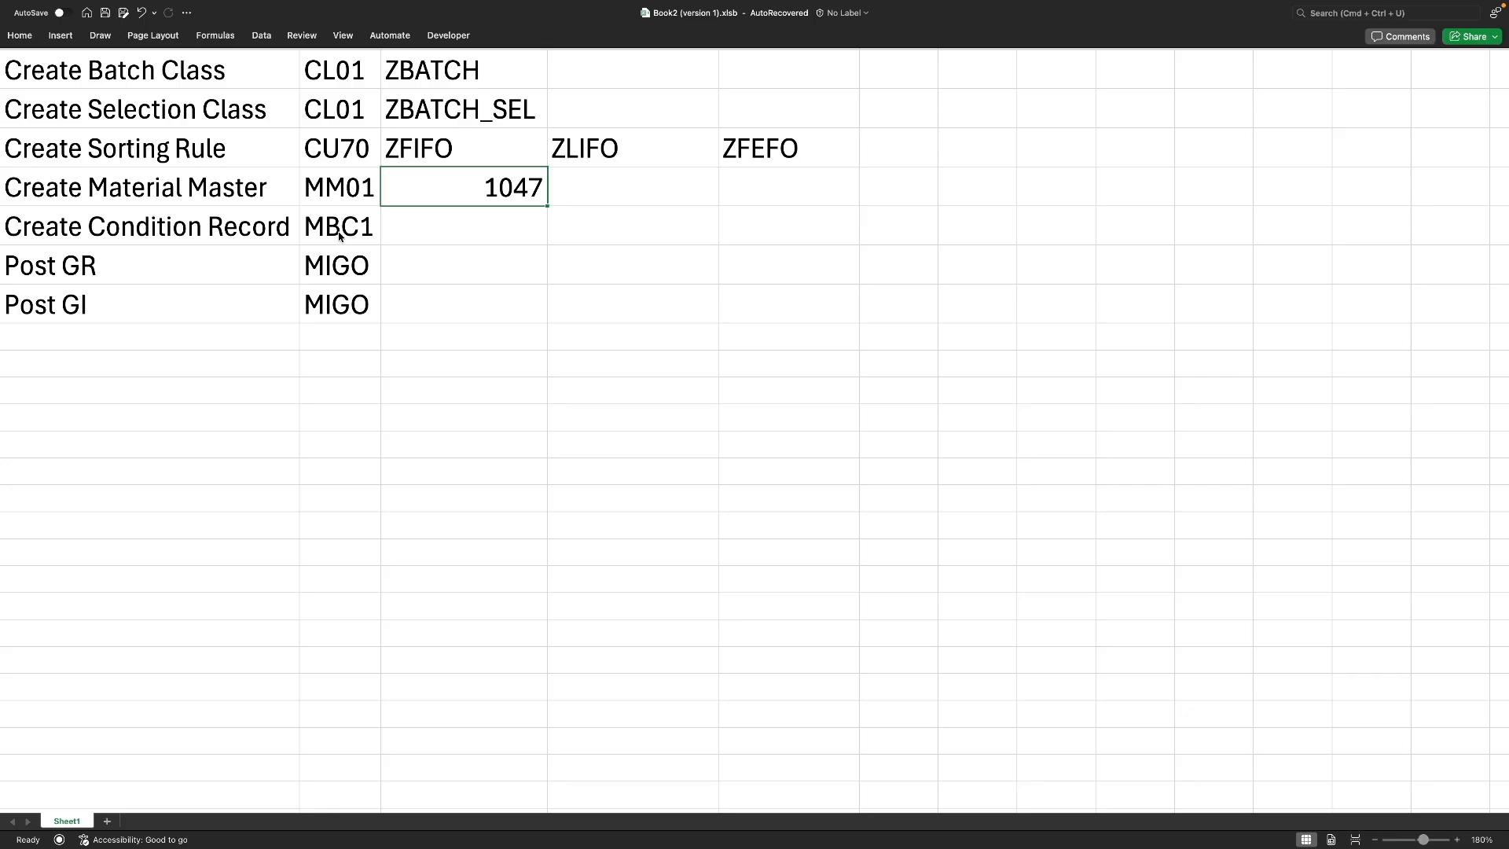
# - Switch back to SAP, leave material creation and start creating a batch search strategy with transaction MBC1
pyautogui.hotkey('ctrl', 'Left')
pyautogui.click(191, 37)
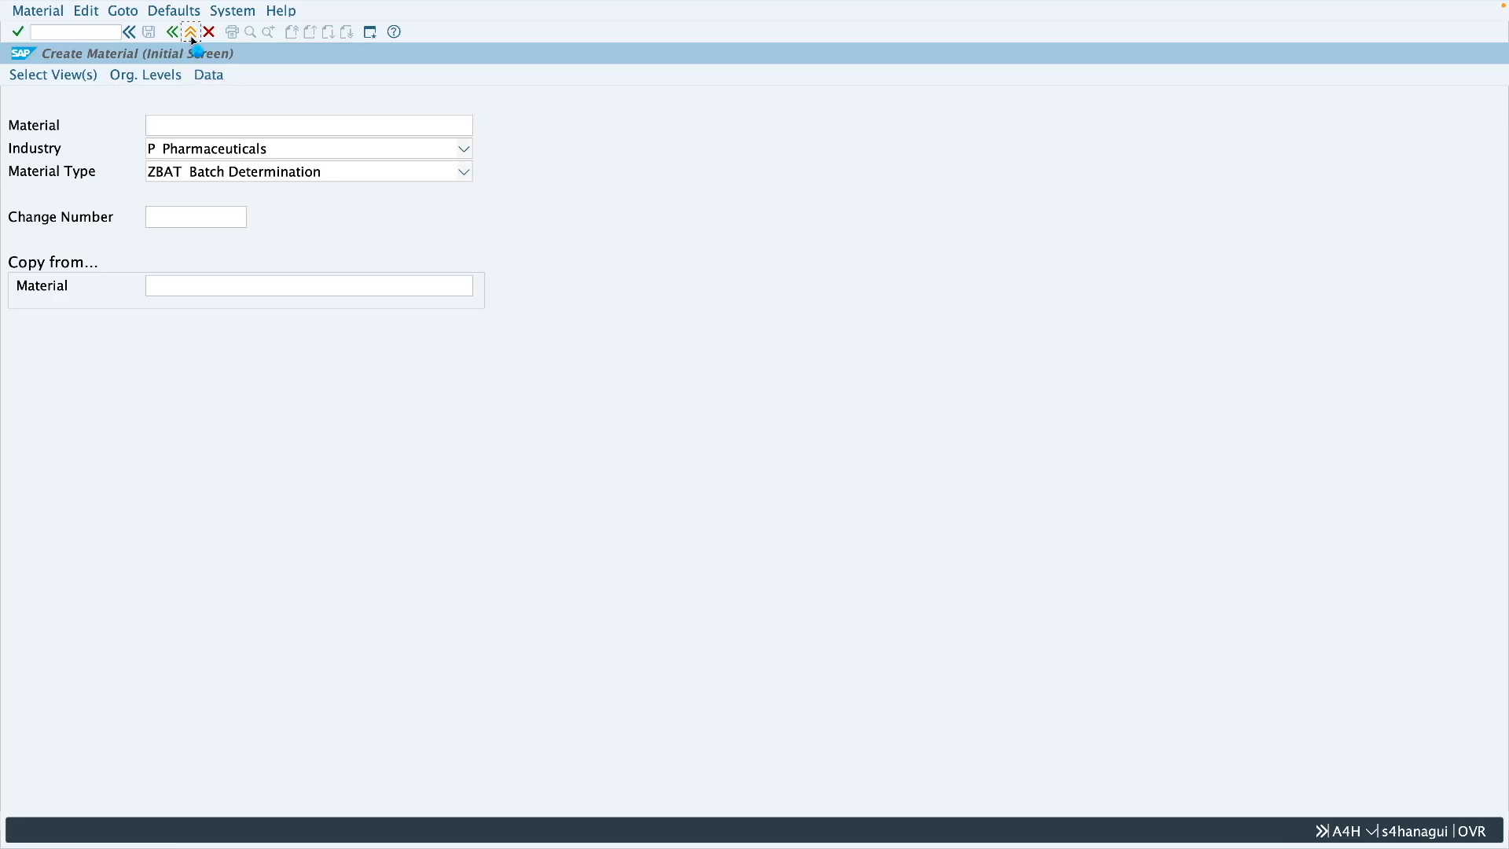
pyautogui.write('mb')
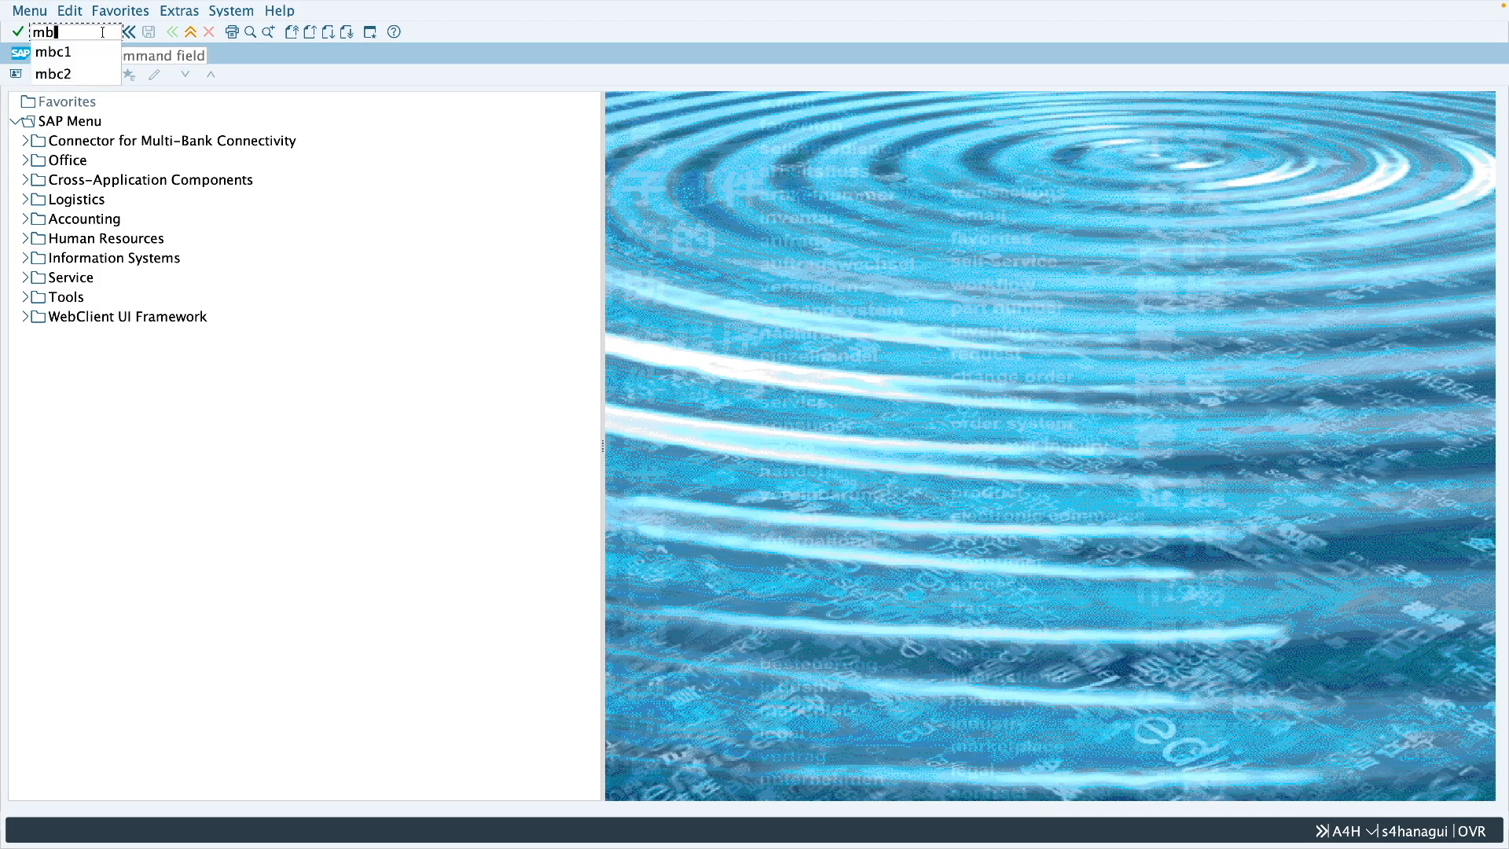
pyautogui.write('c1')
pyautogui.press('Return')
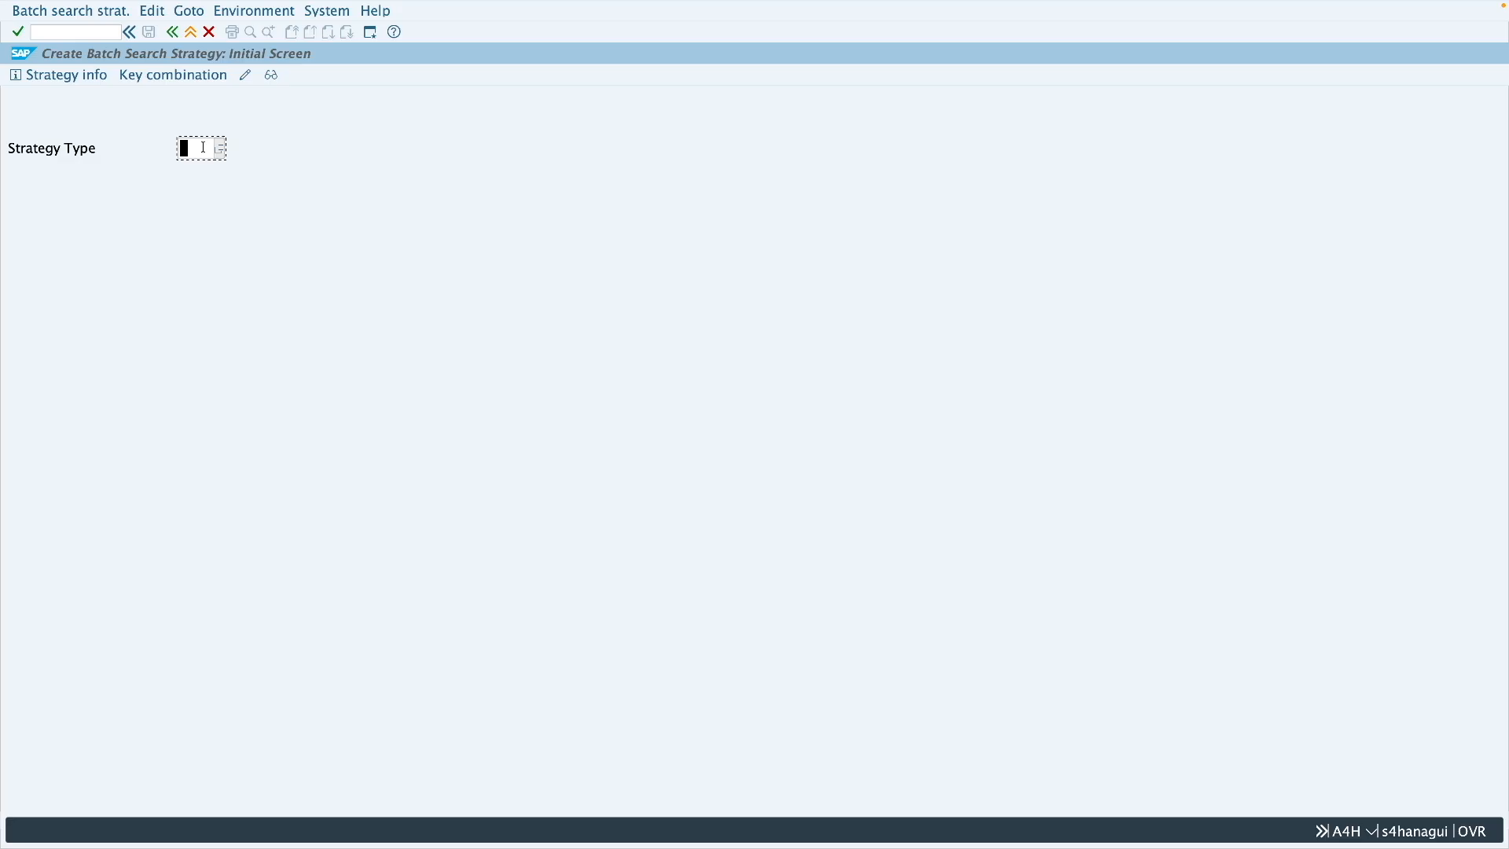
# - Choose strategy type ME01 and the Movement Type/Plant/Material key combination for the batch search strategy
pyautogui.click(220, 151)
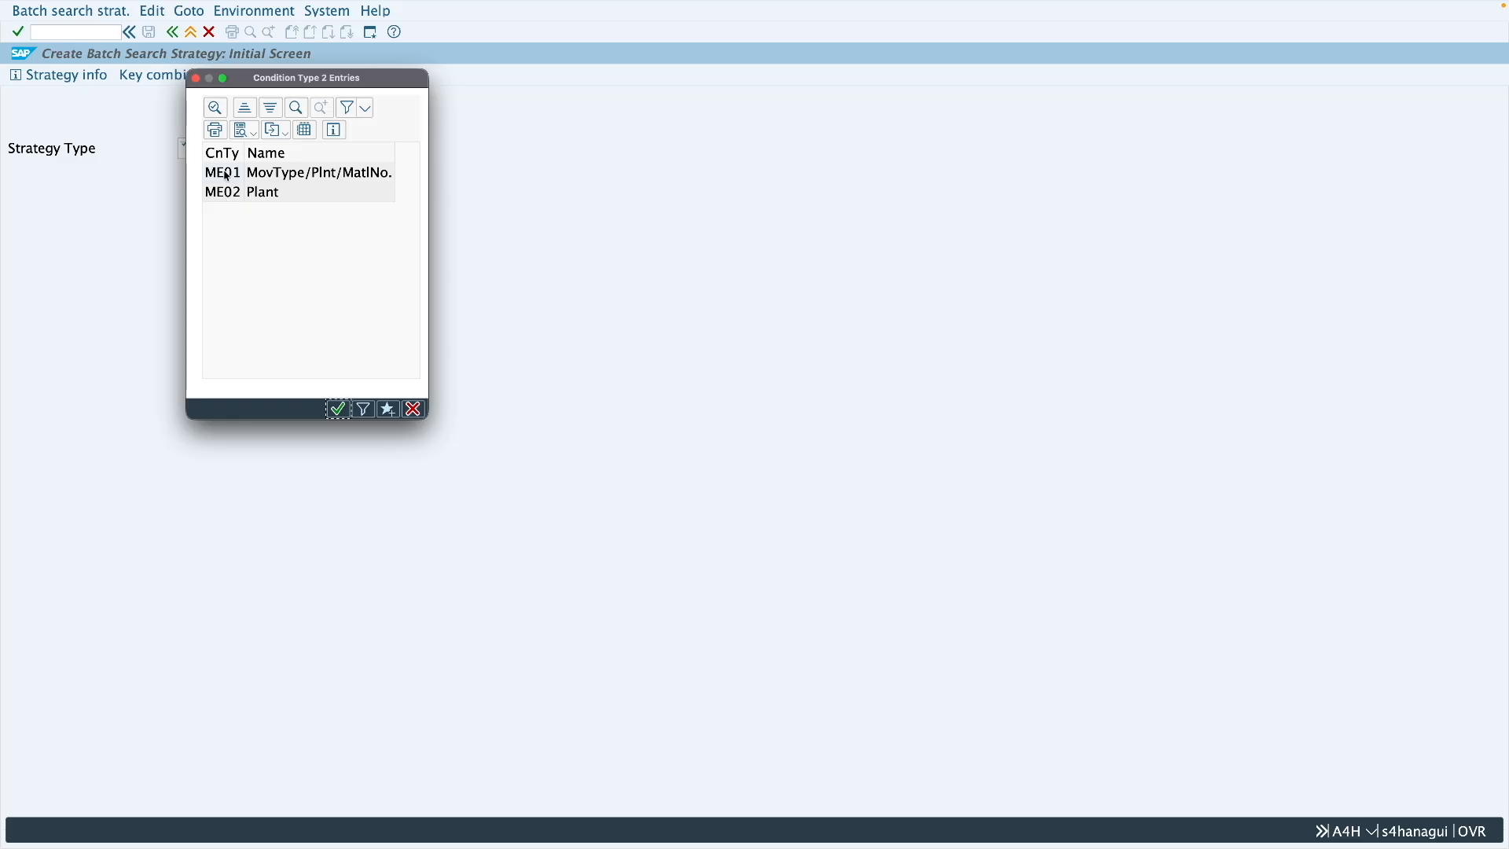
pyautogui.doubleClick(227, 176)
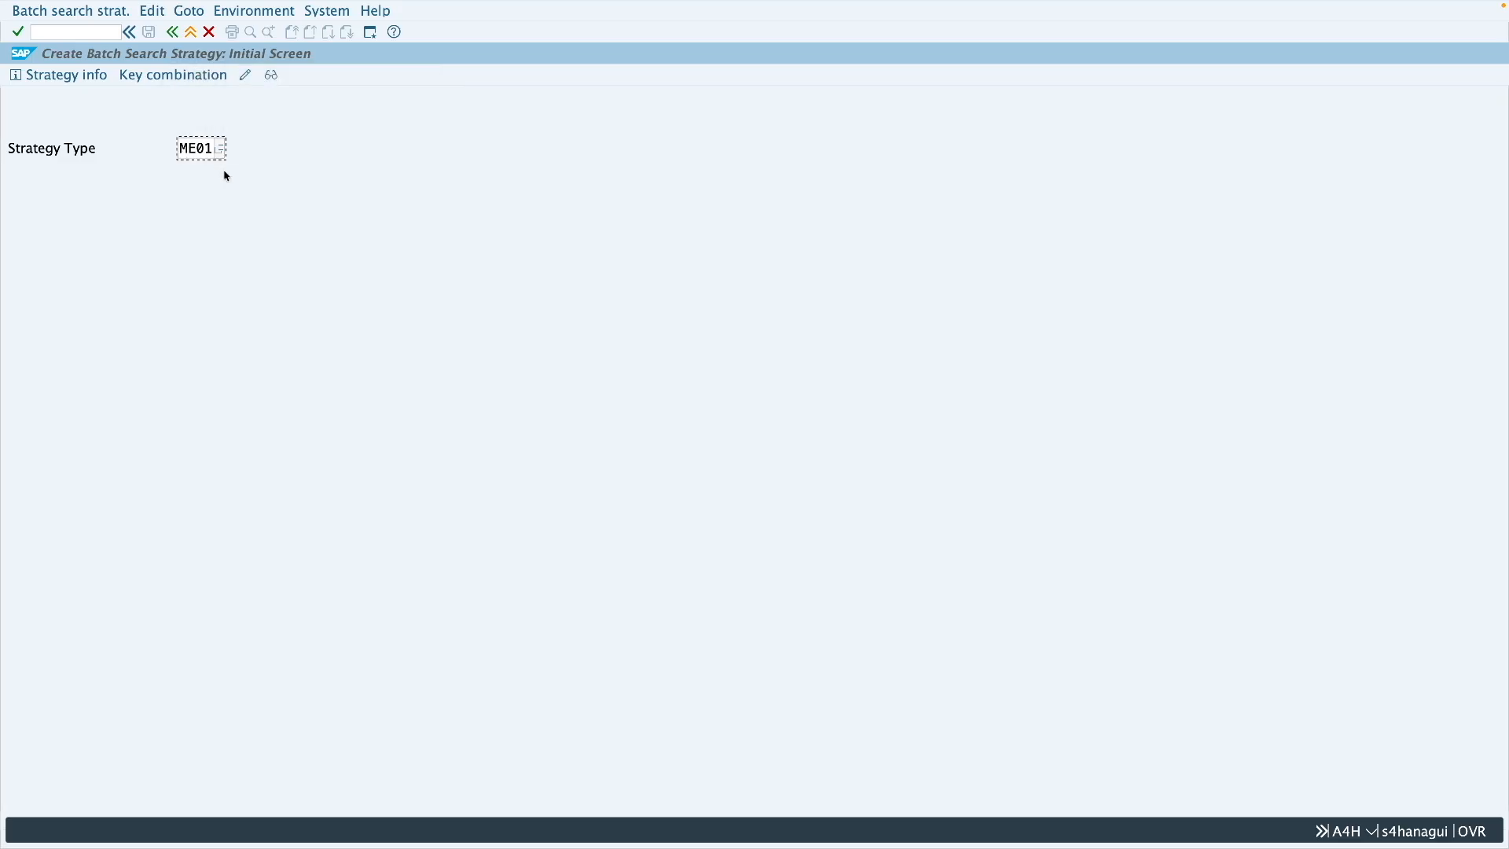
pyautogui.press('Return')
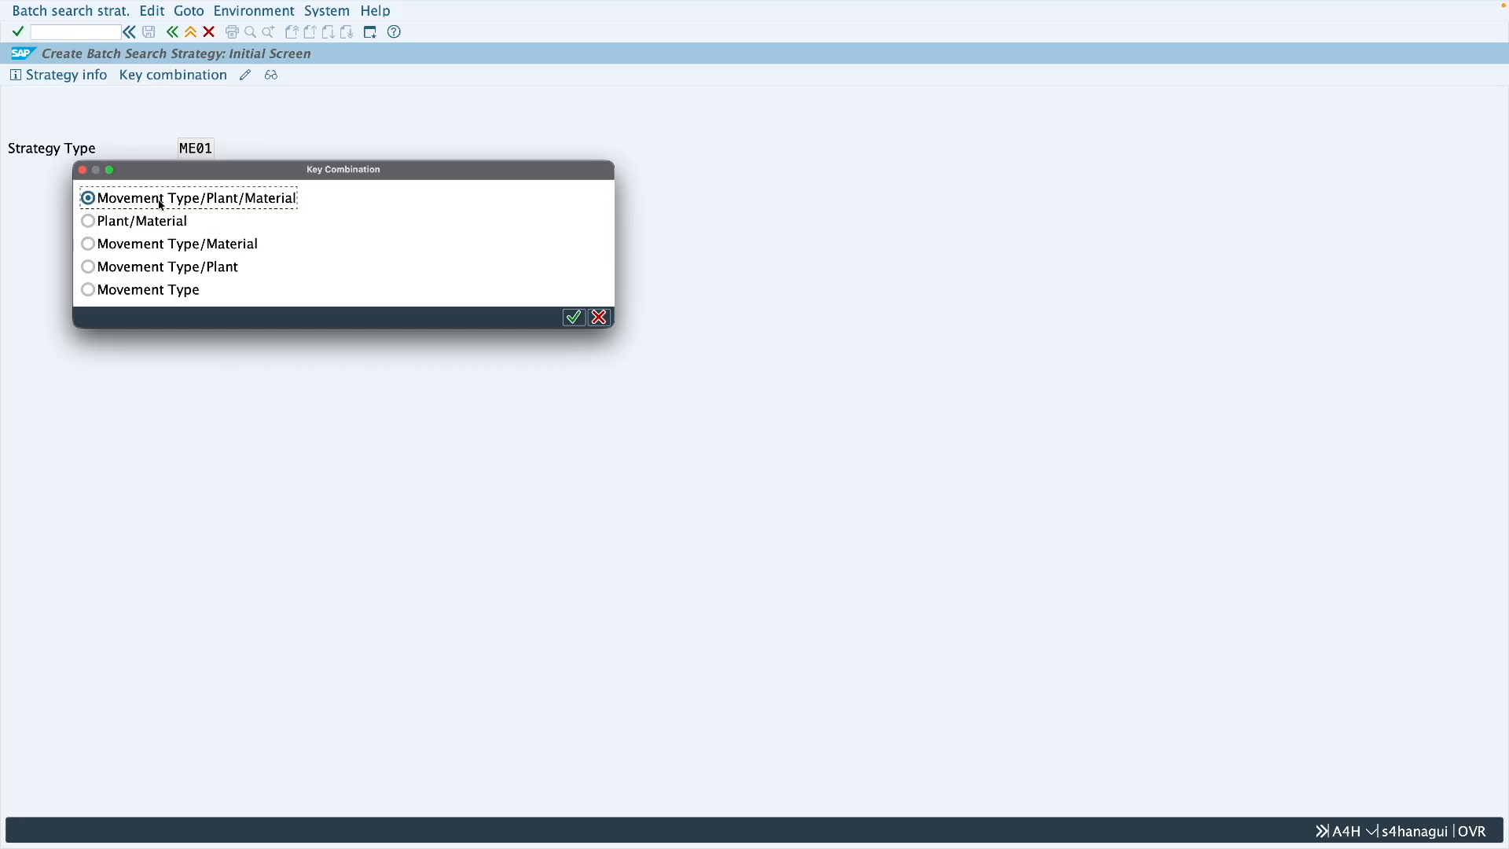
pyautogui.click(577, 323)
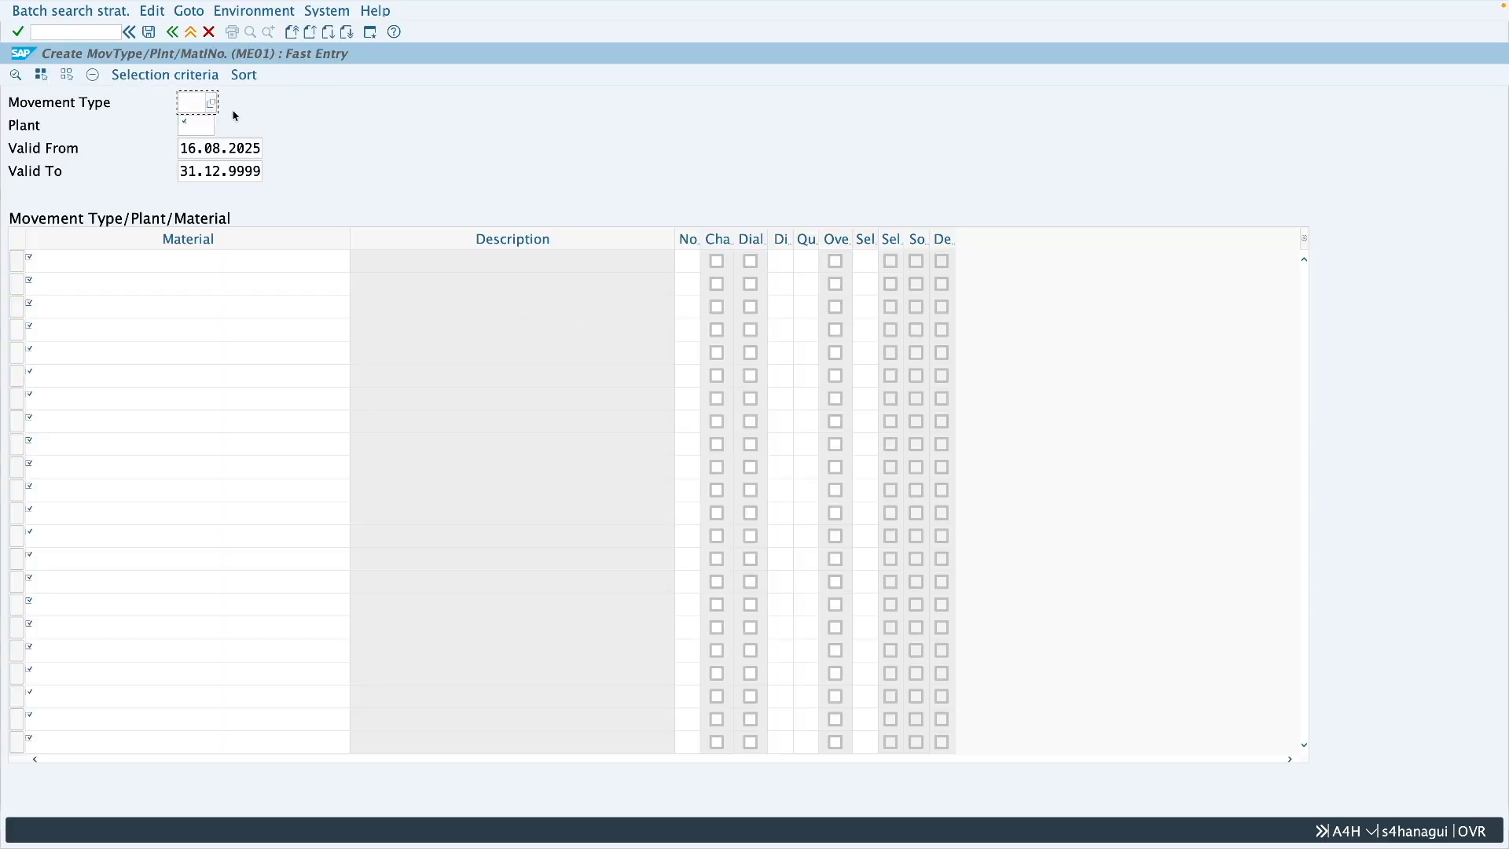
# - Enter movement type 201, plant Z286 and material 1047 in the strategy's fast entry
pyautogui.write('201')
pyautogui.click(182, 125)
pyautogui.write('z2')
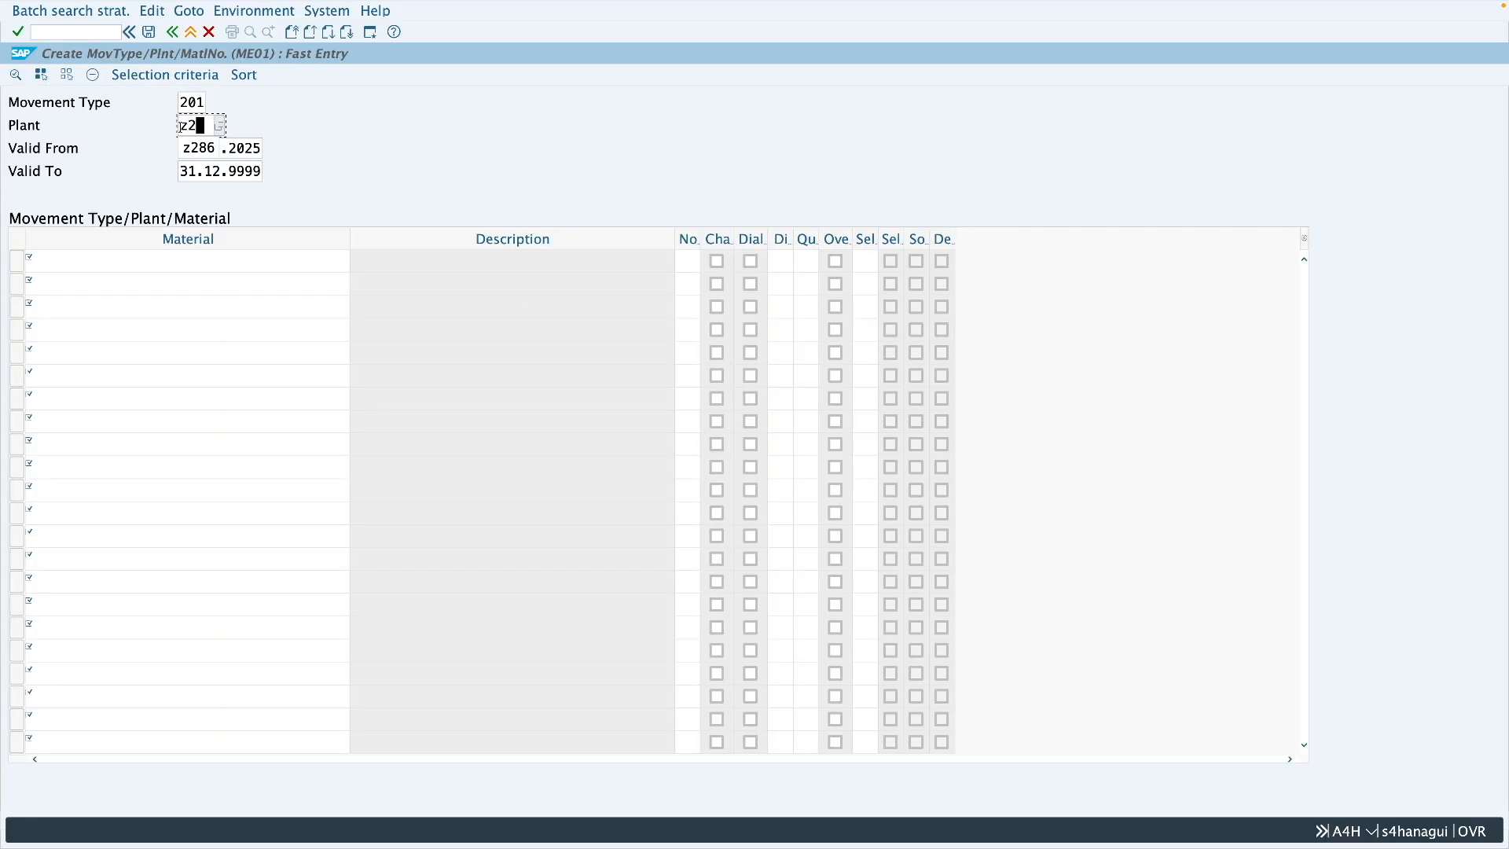
pyautogui.write('86')
pyautogui.click(190, 253)
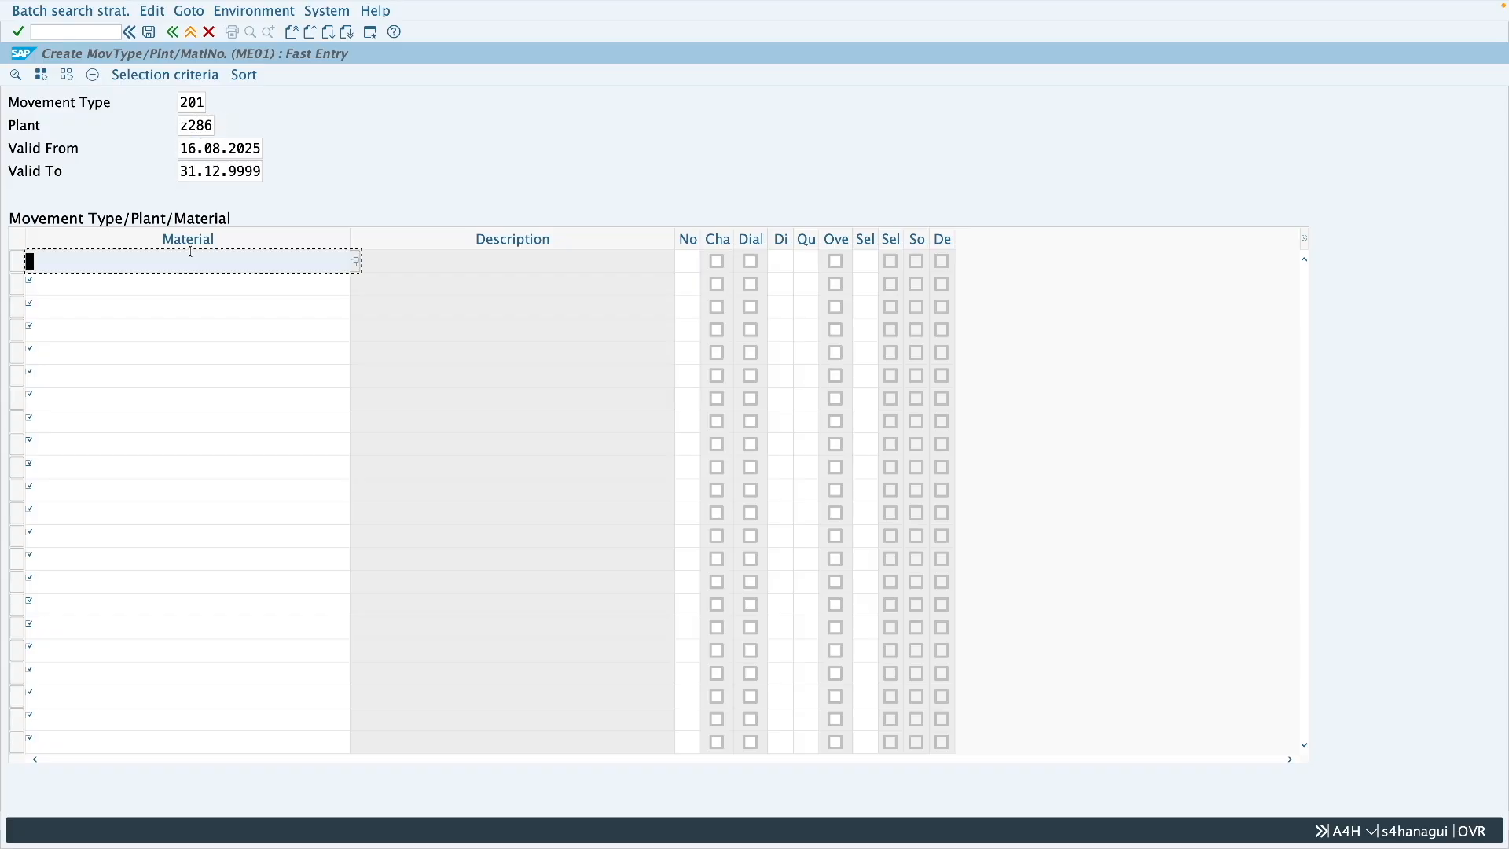
pyautogui.write('1047')
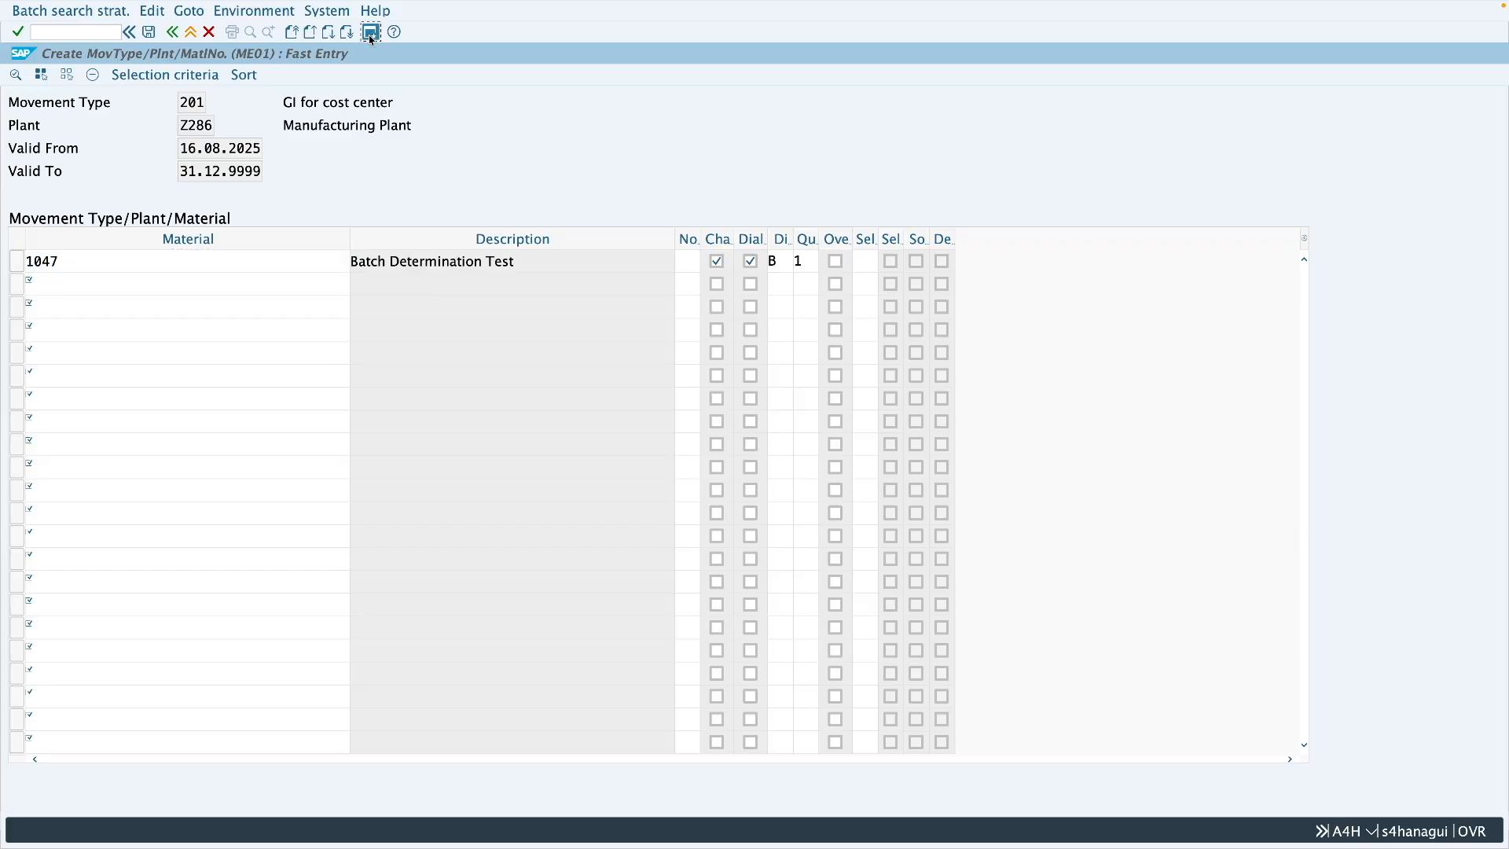
# - Open transaction OMCW in a separate session and examine the class and sort sequence settings of strategy type ME01
pyautogui.write('omcw')
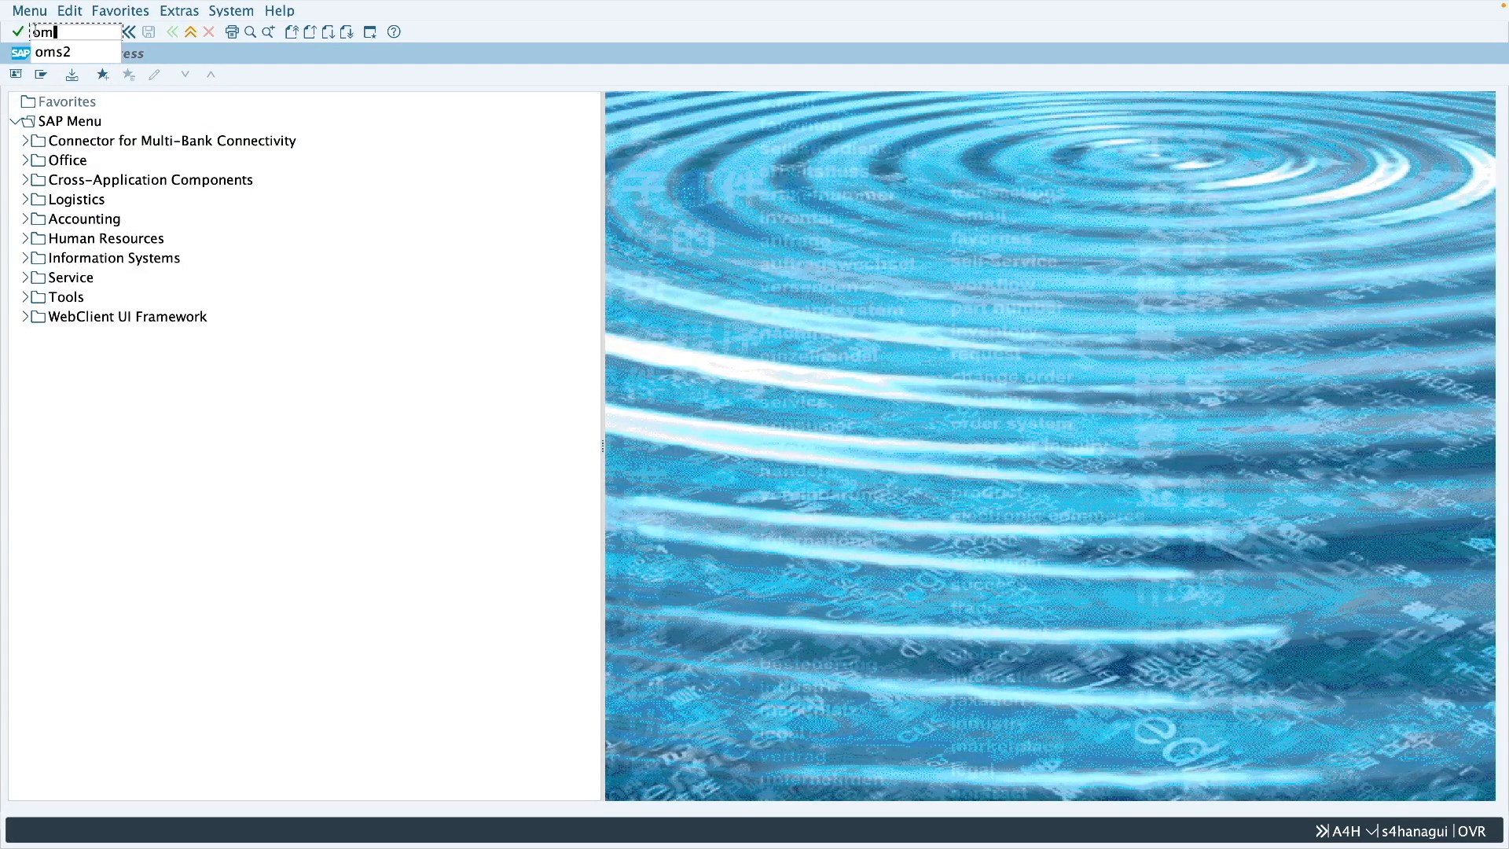
pyautogui.press('Return')
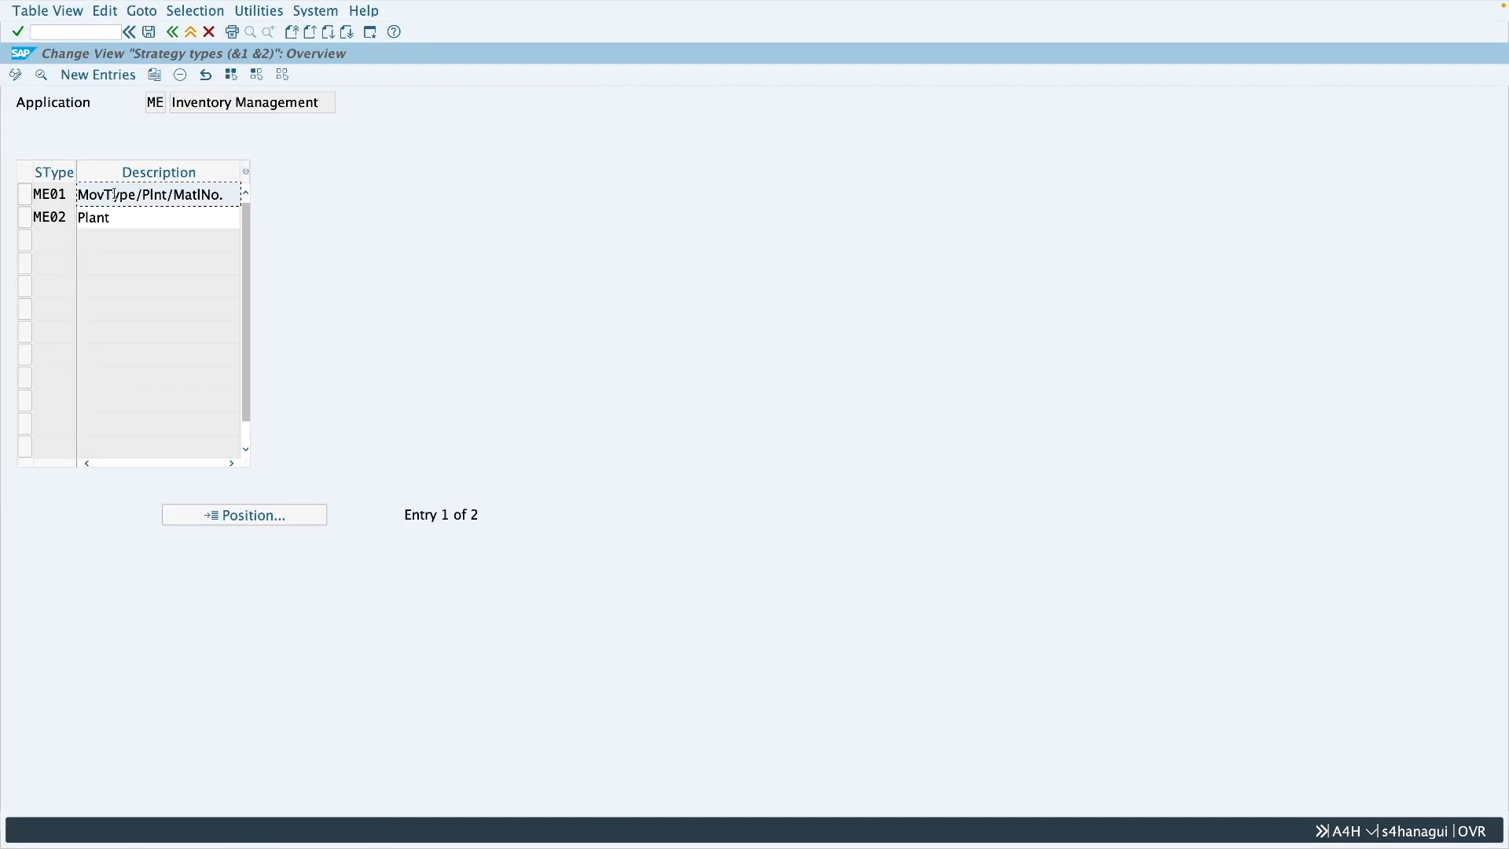
pyautogui.click(66, 199)
pyautogui.doubleClick(65, 199)
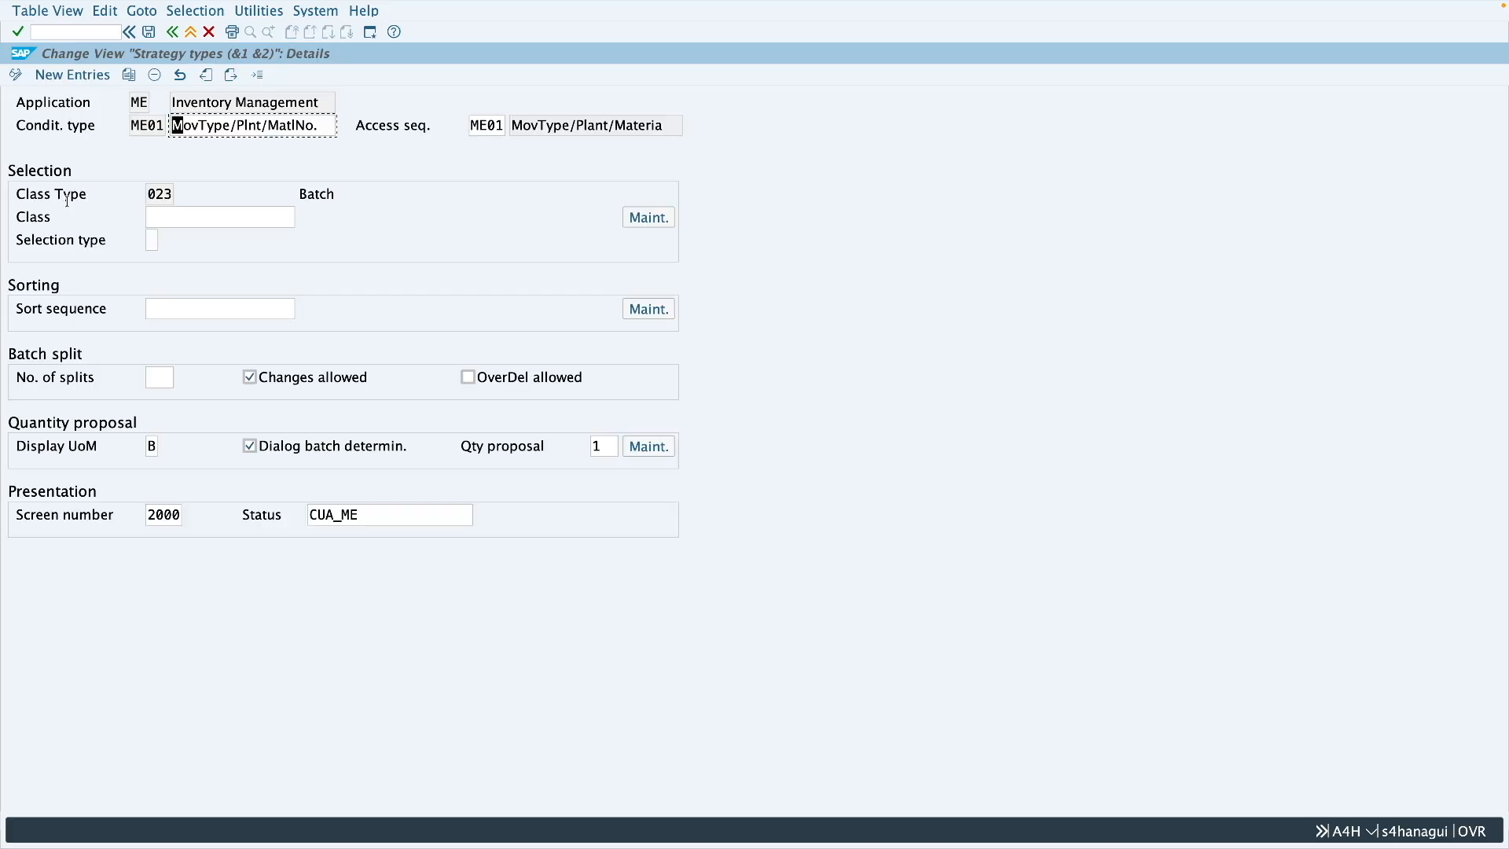
pyautogui.click(199, 222)
pyautogui.click(208, 309)
pyautogui.click(215, 217)
pyautogui.click(228, 312)
pyautogui.click(230, 218)
pyautogui.click(222, 309)
pyautogui.click(191, 34)
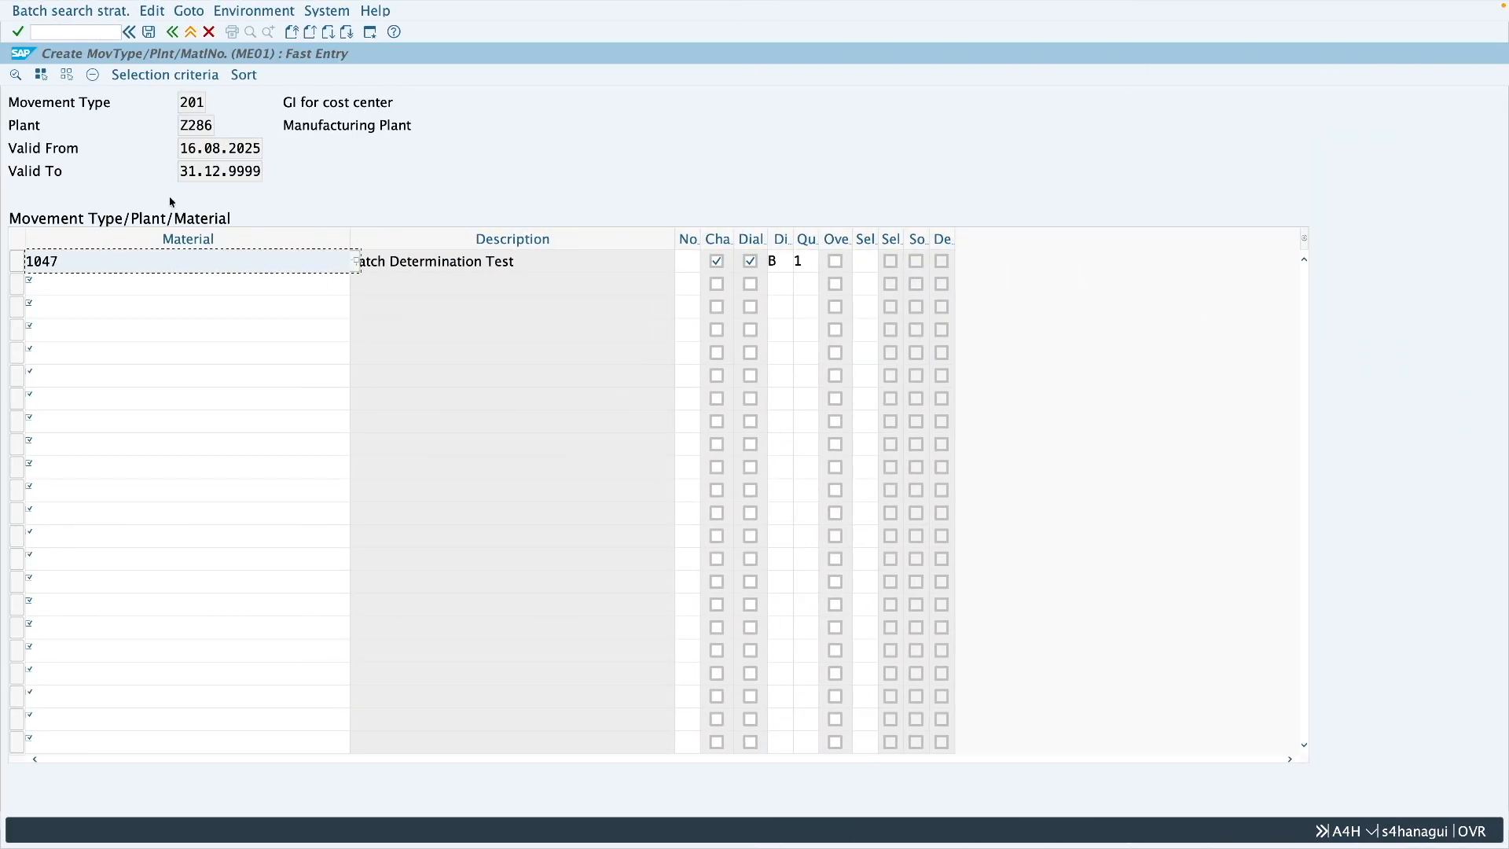
# - Open the strategy's selection criteria and assign class ZBATCH_SEL, copied from the selection class row of the Excel checklist
pyautogui.click(152, 76)
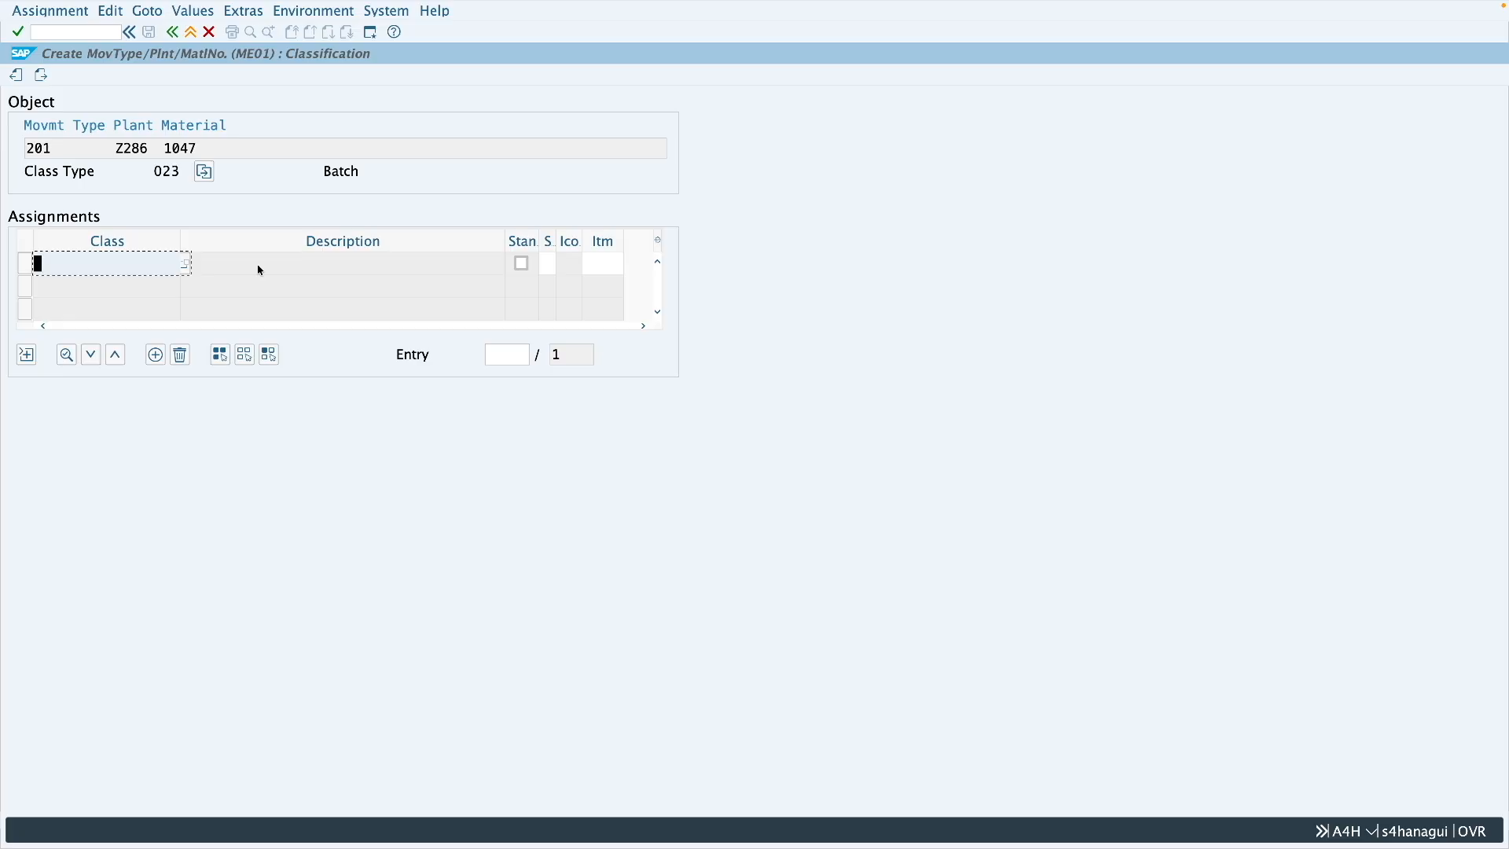
pyautogui.press('super+Tab')
pyautogui.click(519, 113)
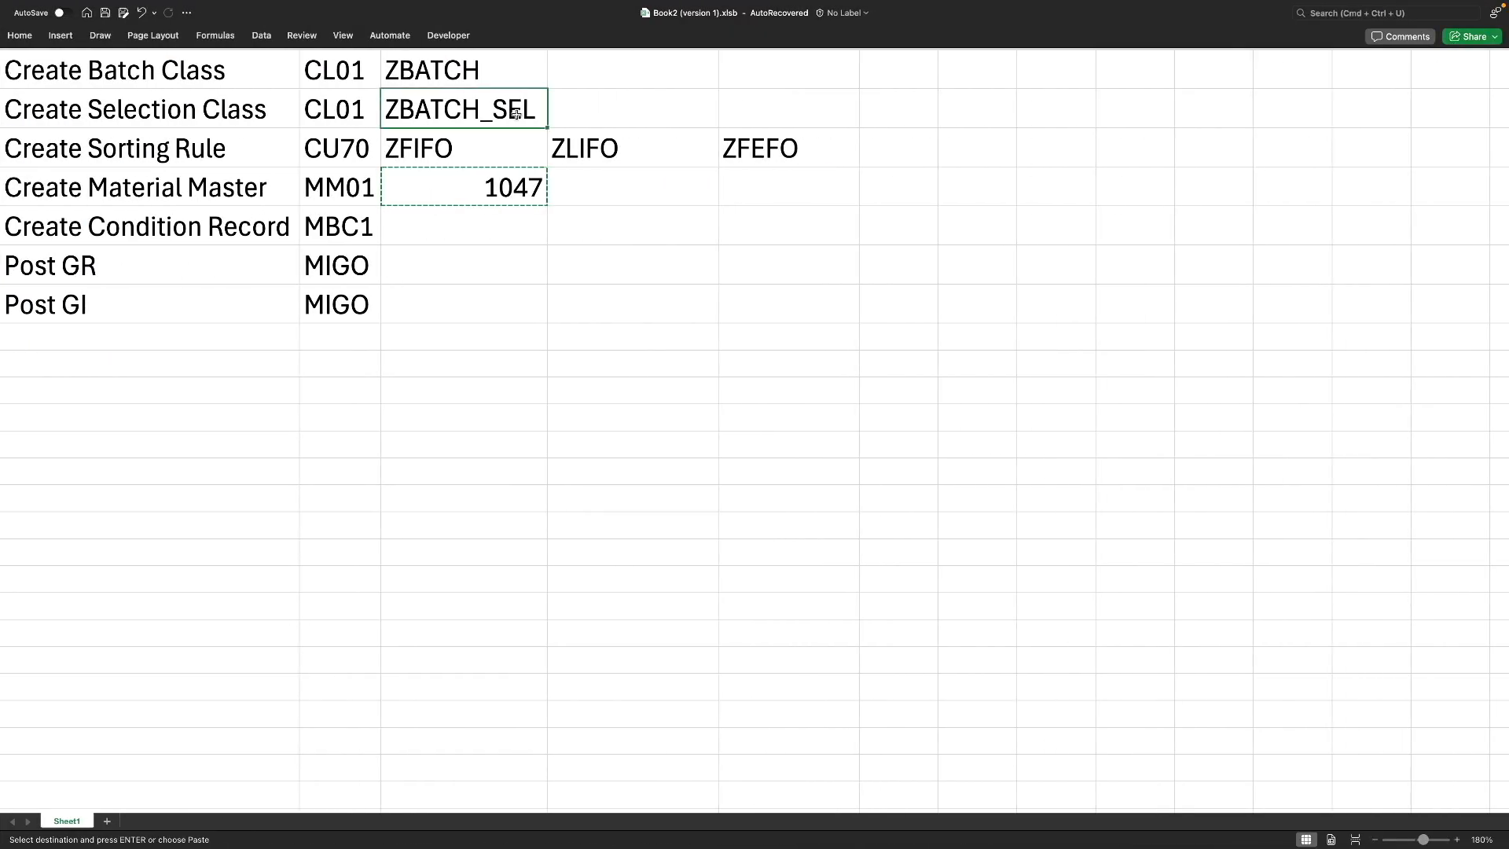
pyautogui.press('super+c')
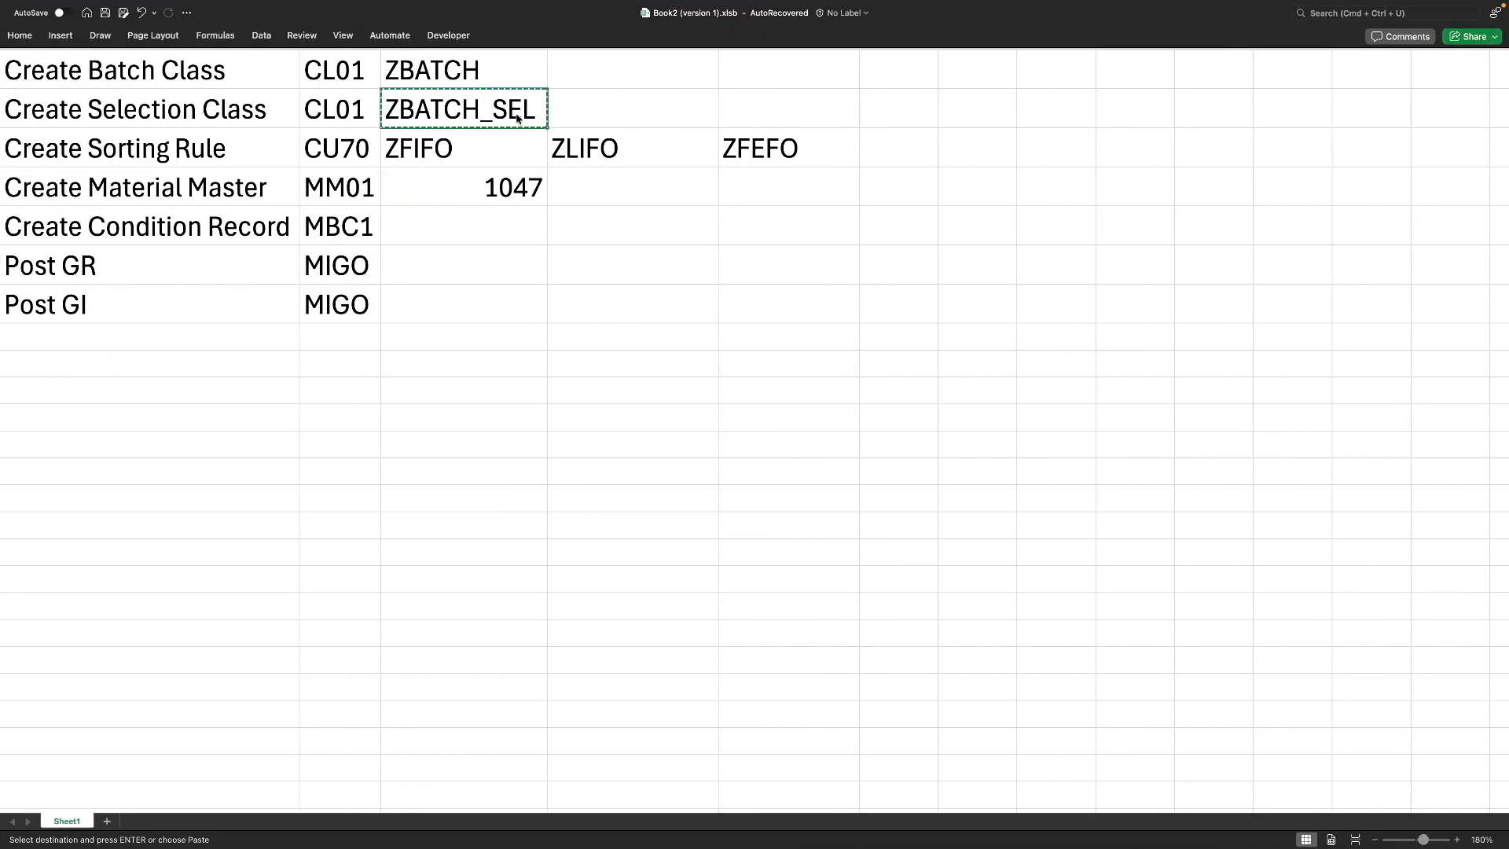
pyautogui.press('super+Tab')
pyautogui.click(131, 265)
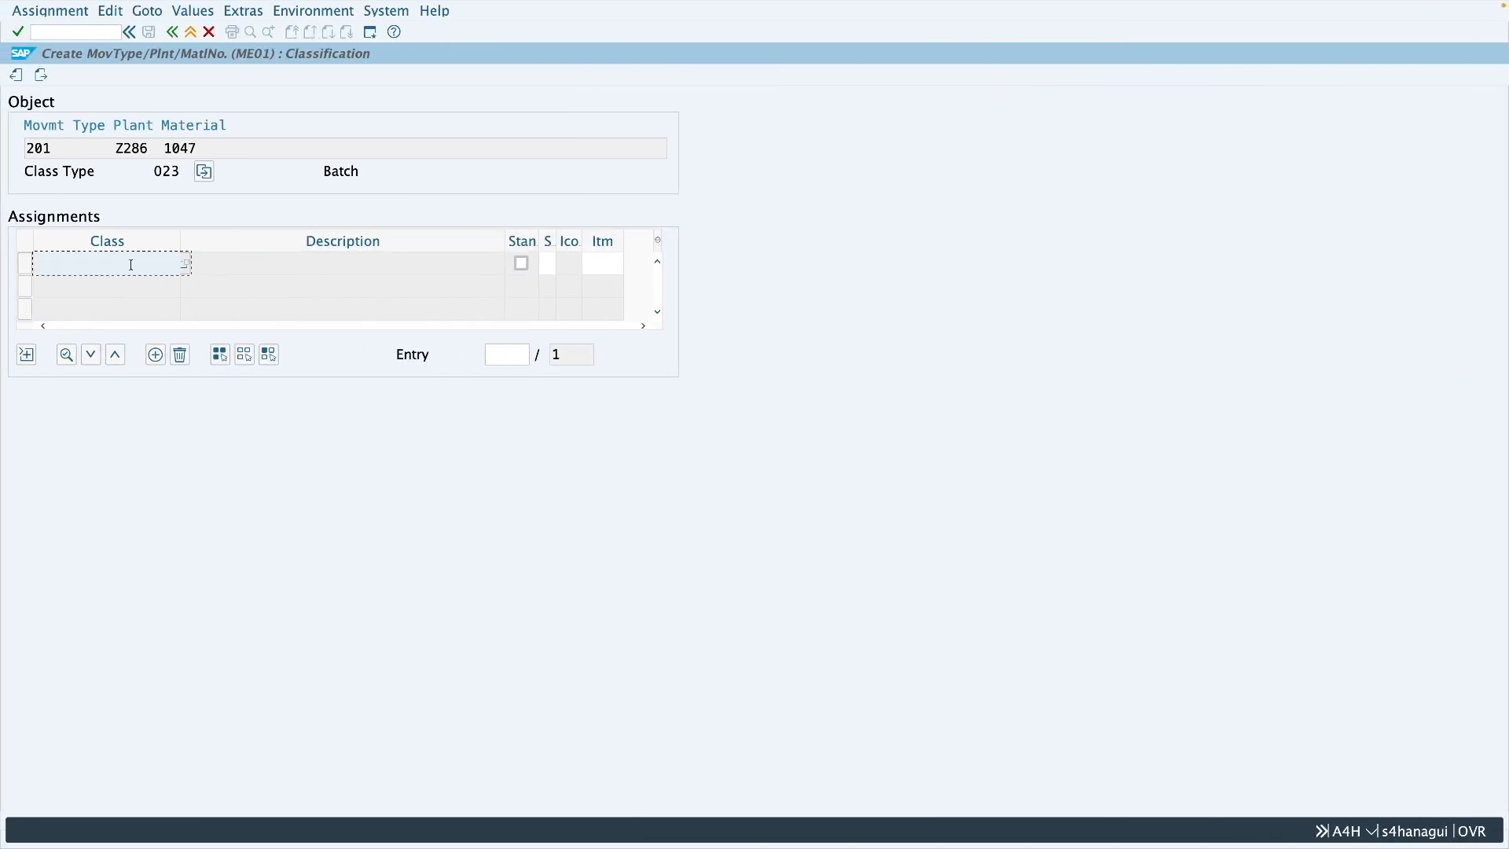
pyautogui.press('super+v')
pyautogui.press('Return')
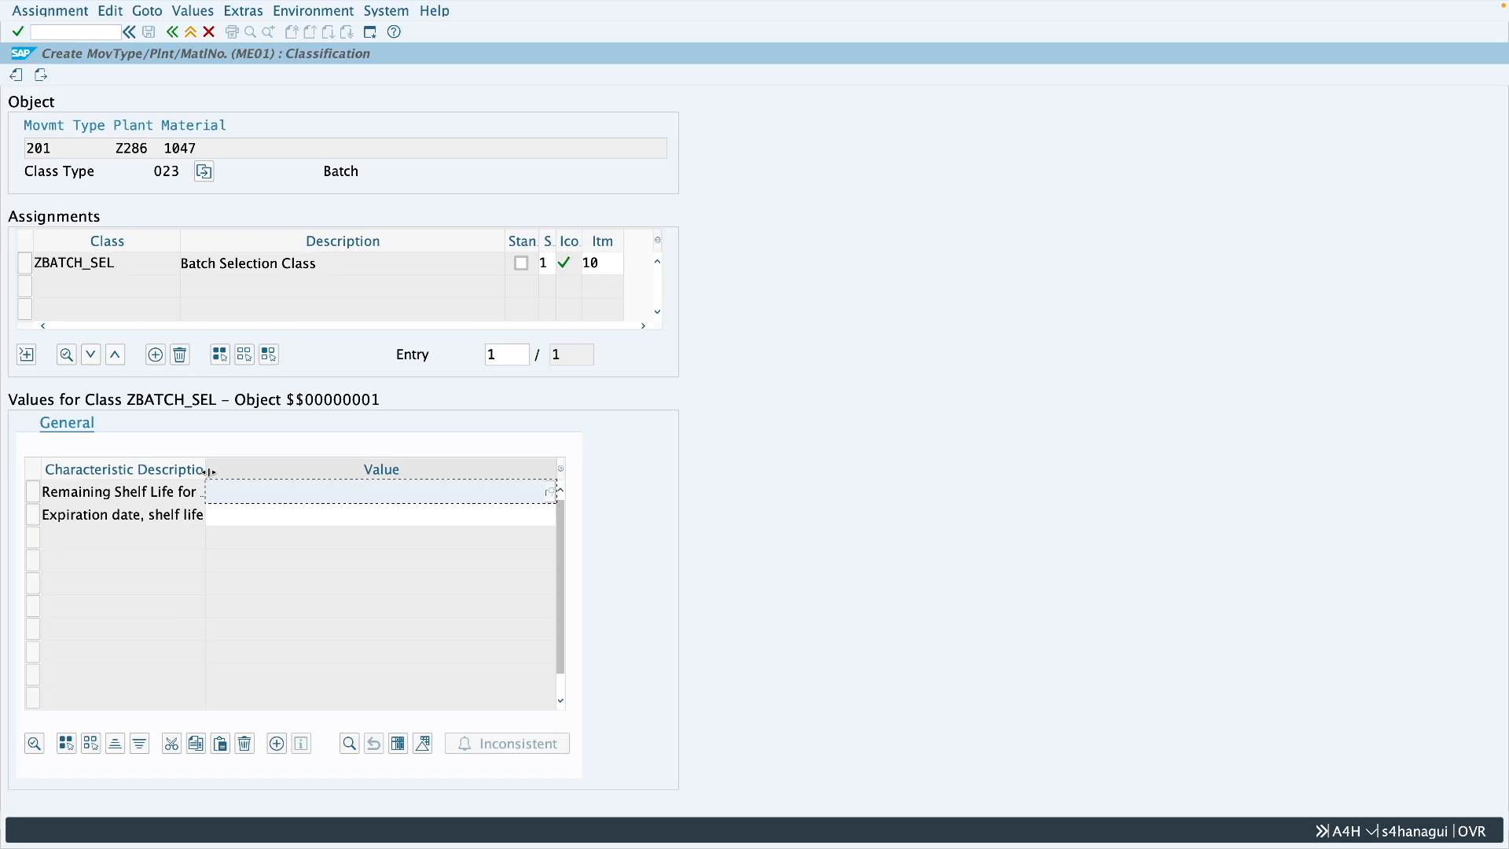
# - Set the Remaining Shelf Life for Batch characteristic to >= 30 and return to the fast entry
pyautogui.moveTo(205, 469); pyautogui.dragTo(240, 472)
pyautogui.click(267, 496)
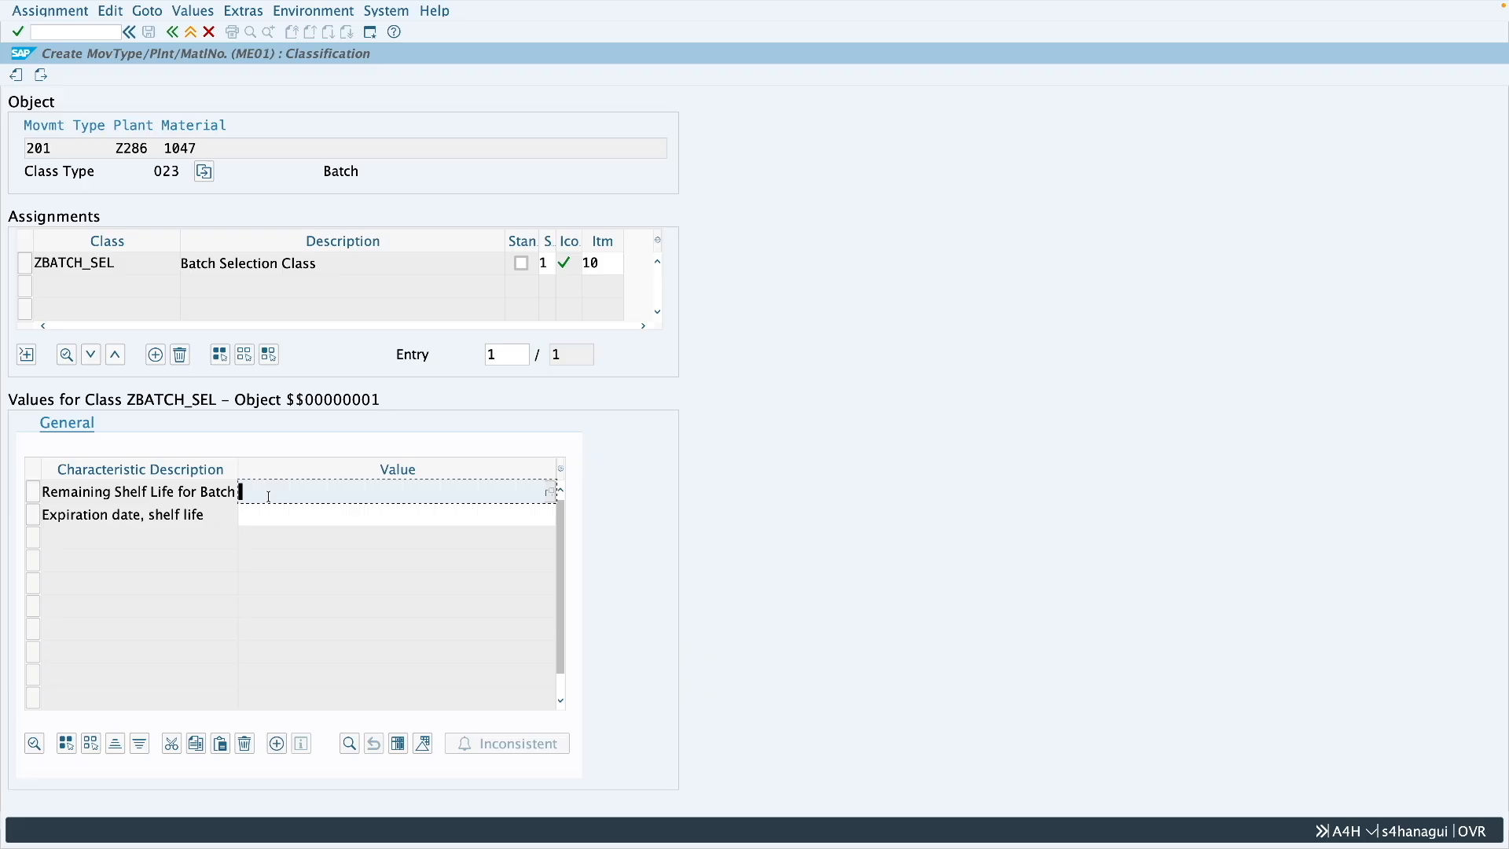
pyautogui.write('>= 30')
pyautogui.press('Return')
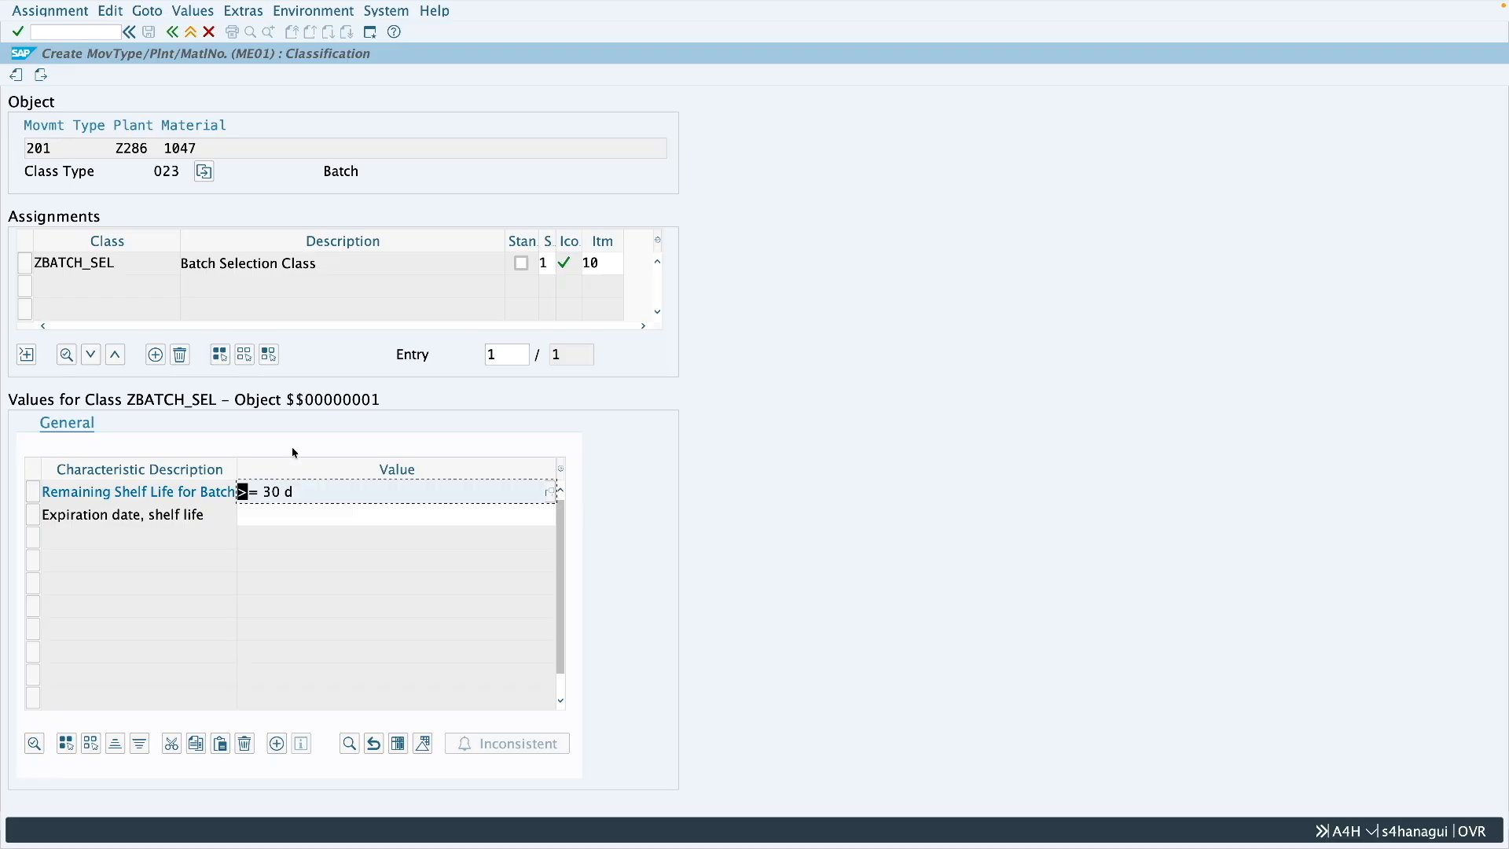
pyautogui.doubleClick(130, 149)
pyautogui.moveTo(51, 149); pyautogui.dragTo(33, 148)
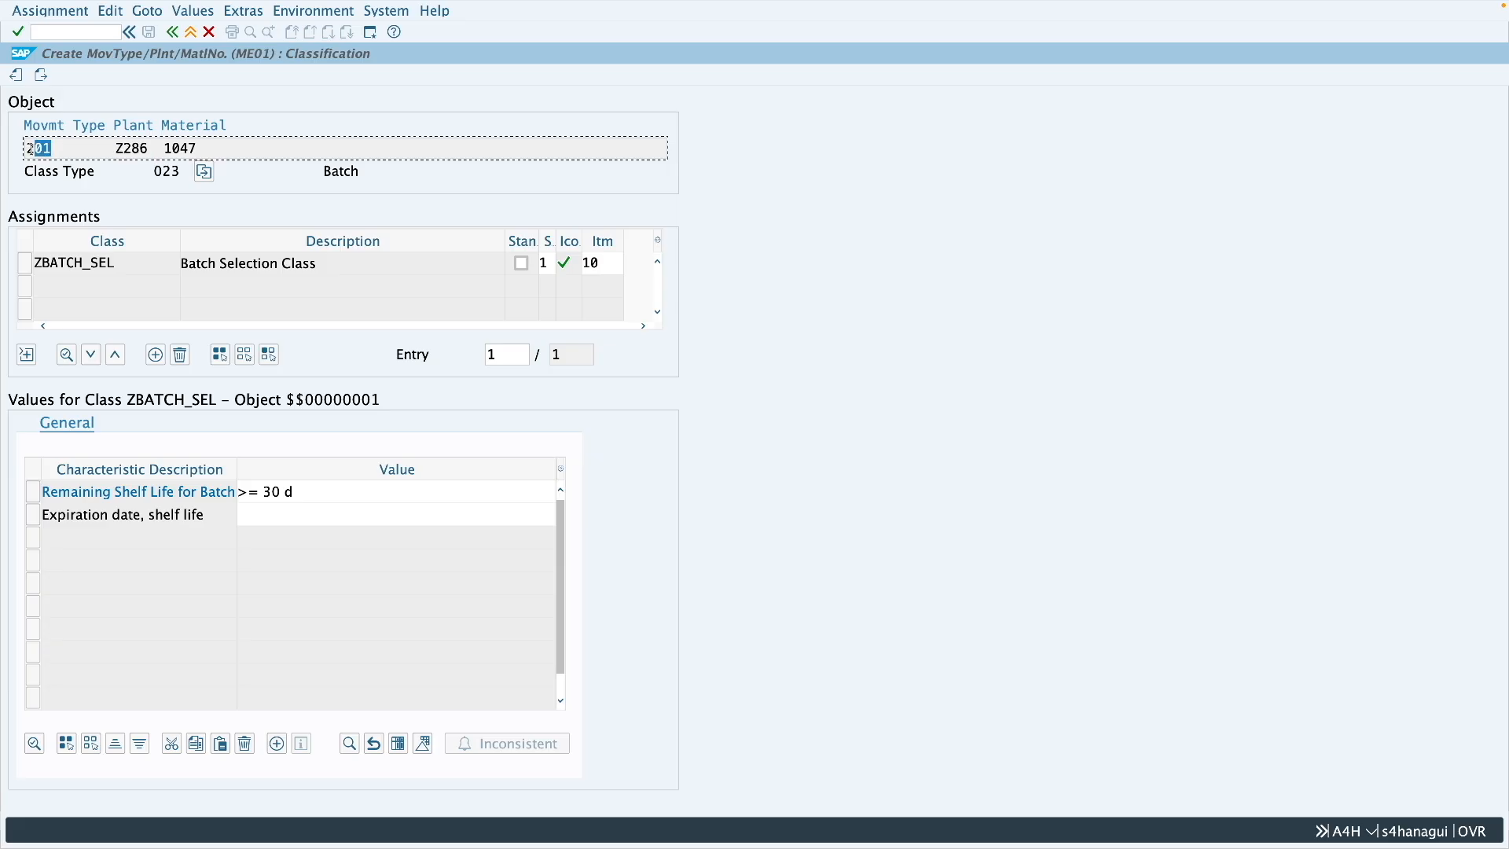
pyautogui.moveTo(155, 149); pyautogui.dragTo(208, 149)
pyautogui.click(41, 75)
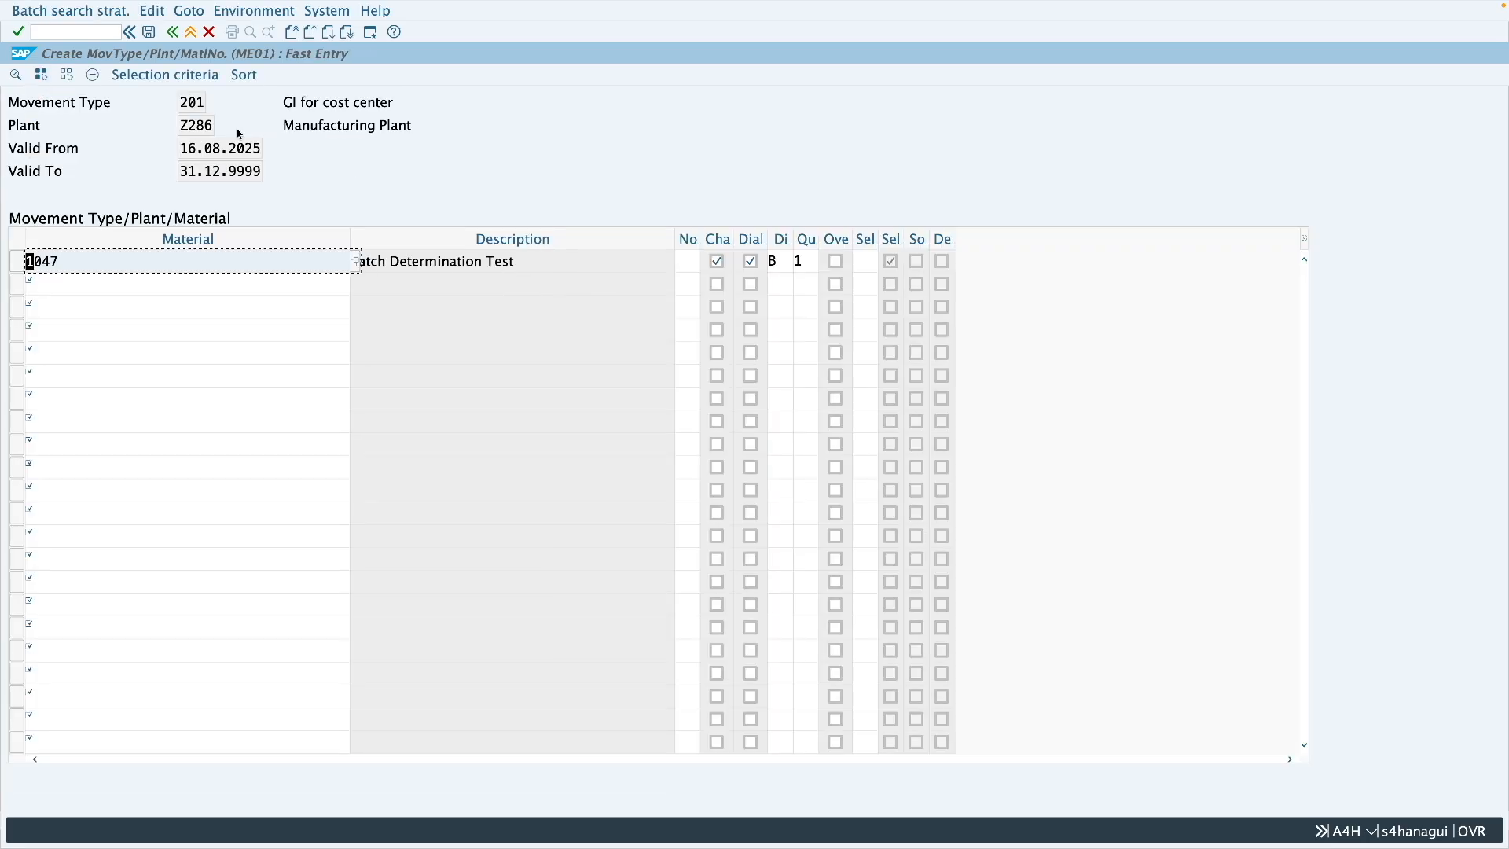
# - Assign sort rule ZFIFO, copied from the Excel checklist, to the strategy record and save the batch search strategy
pyautogui.click(245, 76)
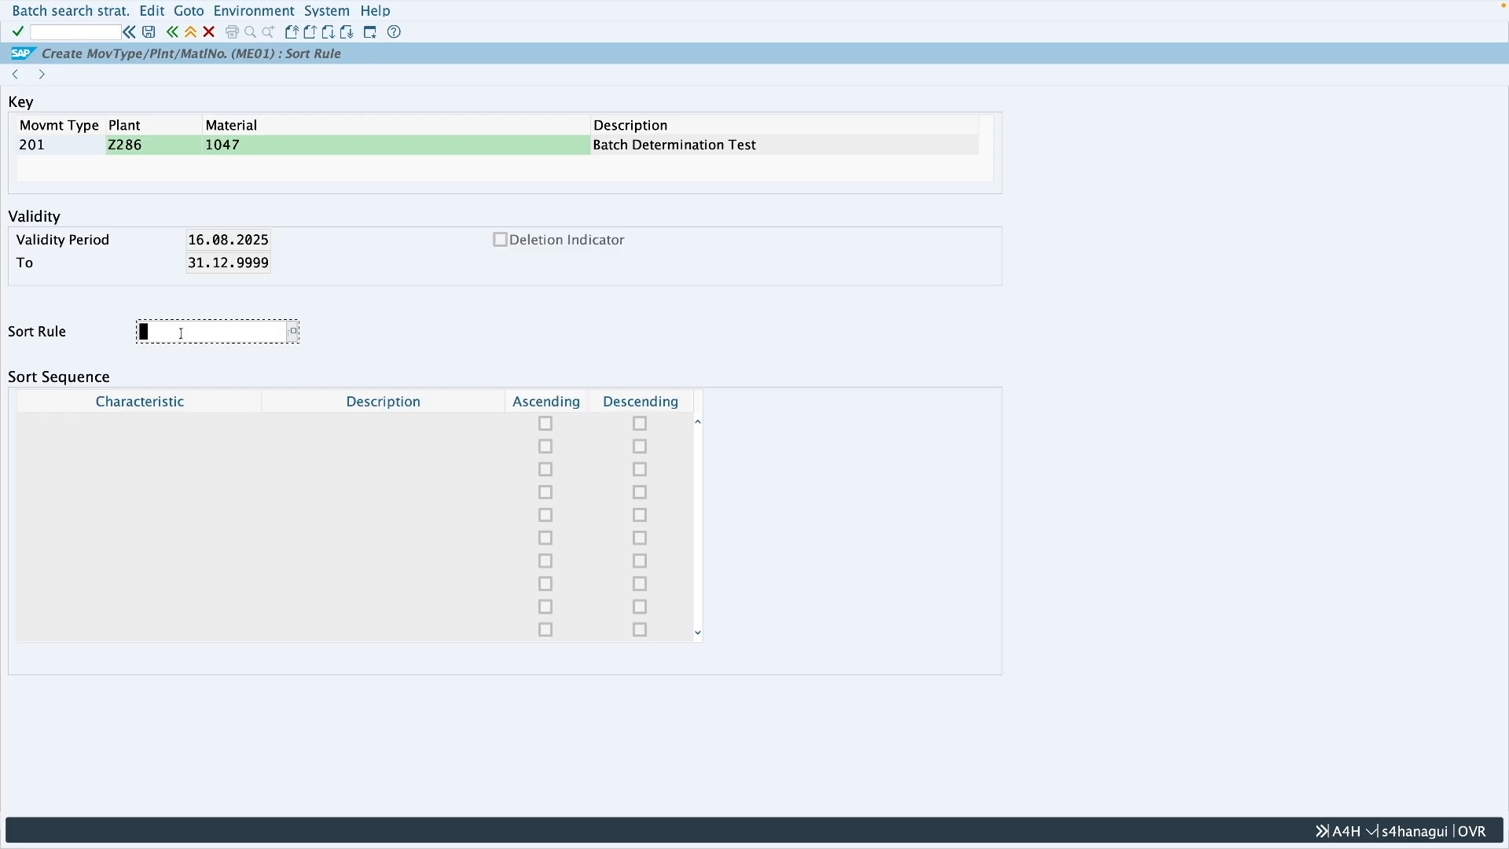
pyautogui.press('super+Tab')
pyautogui.press('super+c')
pyautogui.click(437, 148)
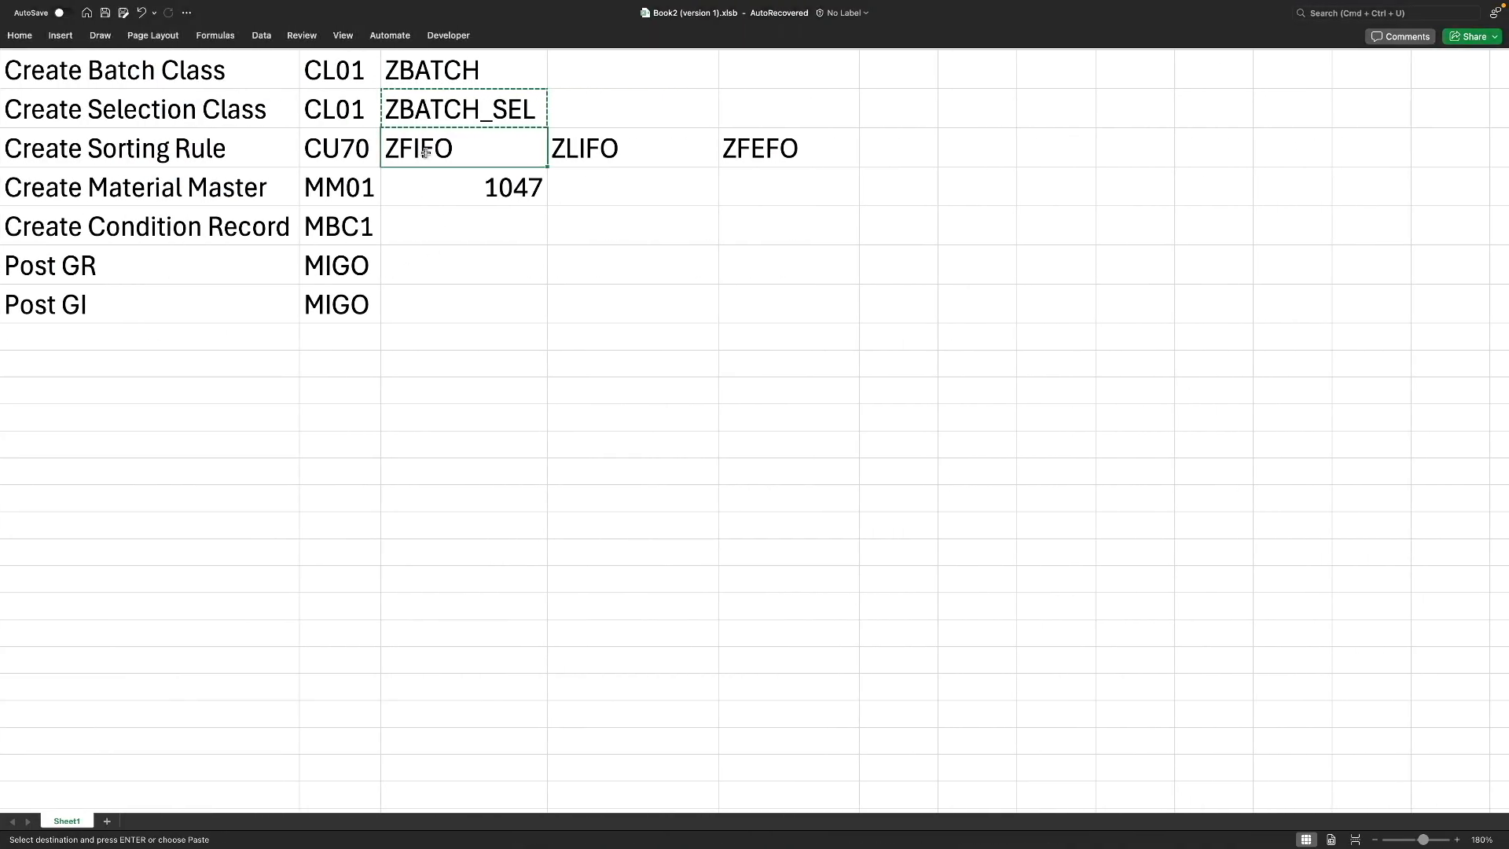
pyautogui.press('super+c')
pyautogui.press('super+Tab')
pyautogui.click(182, 331)
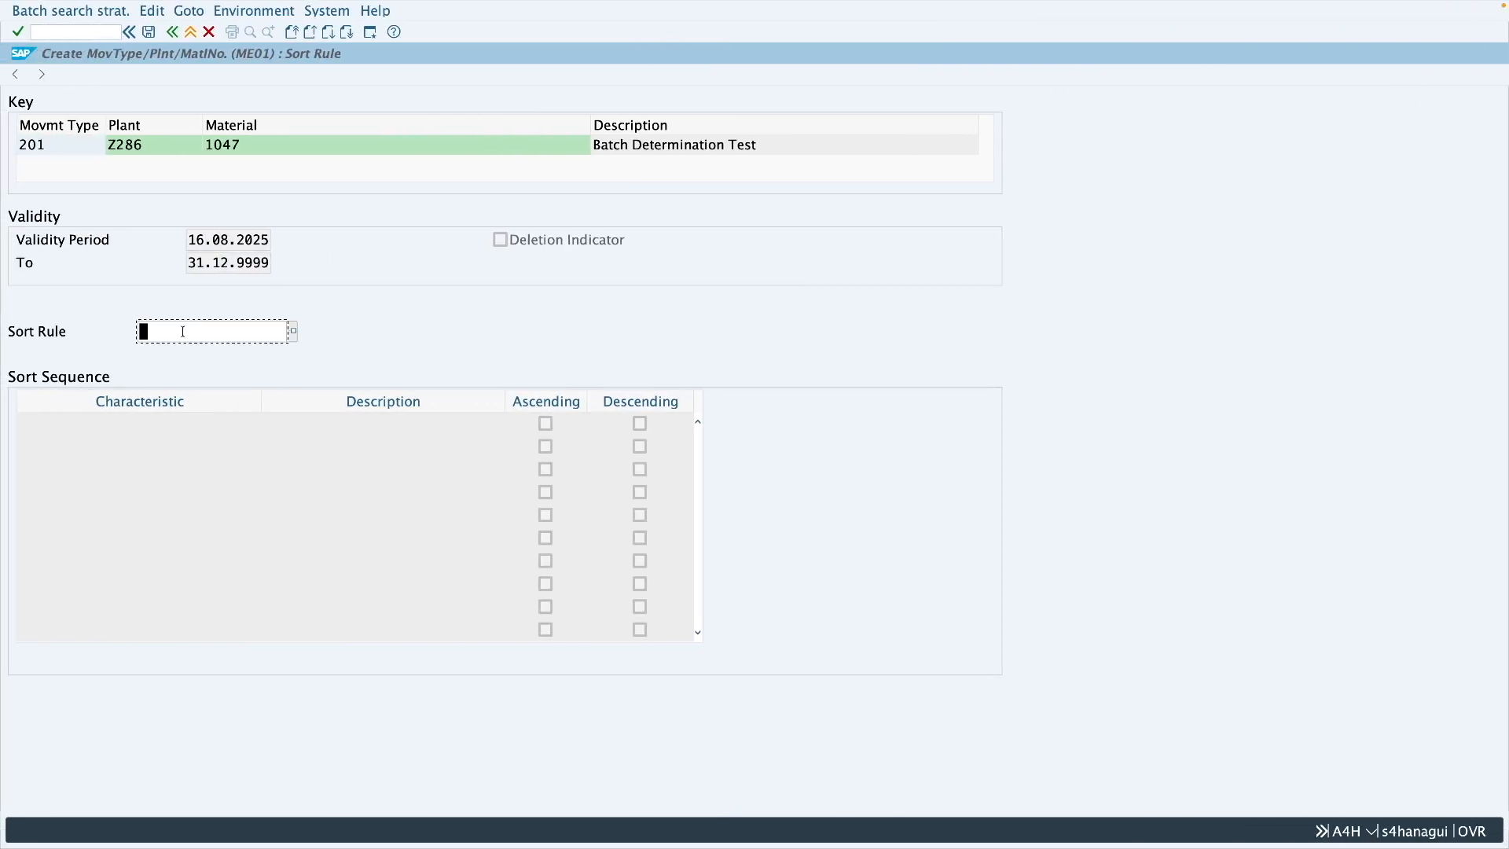
pyautogui.press('super+v')
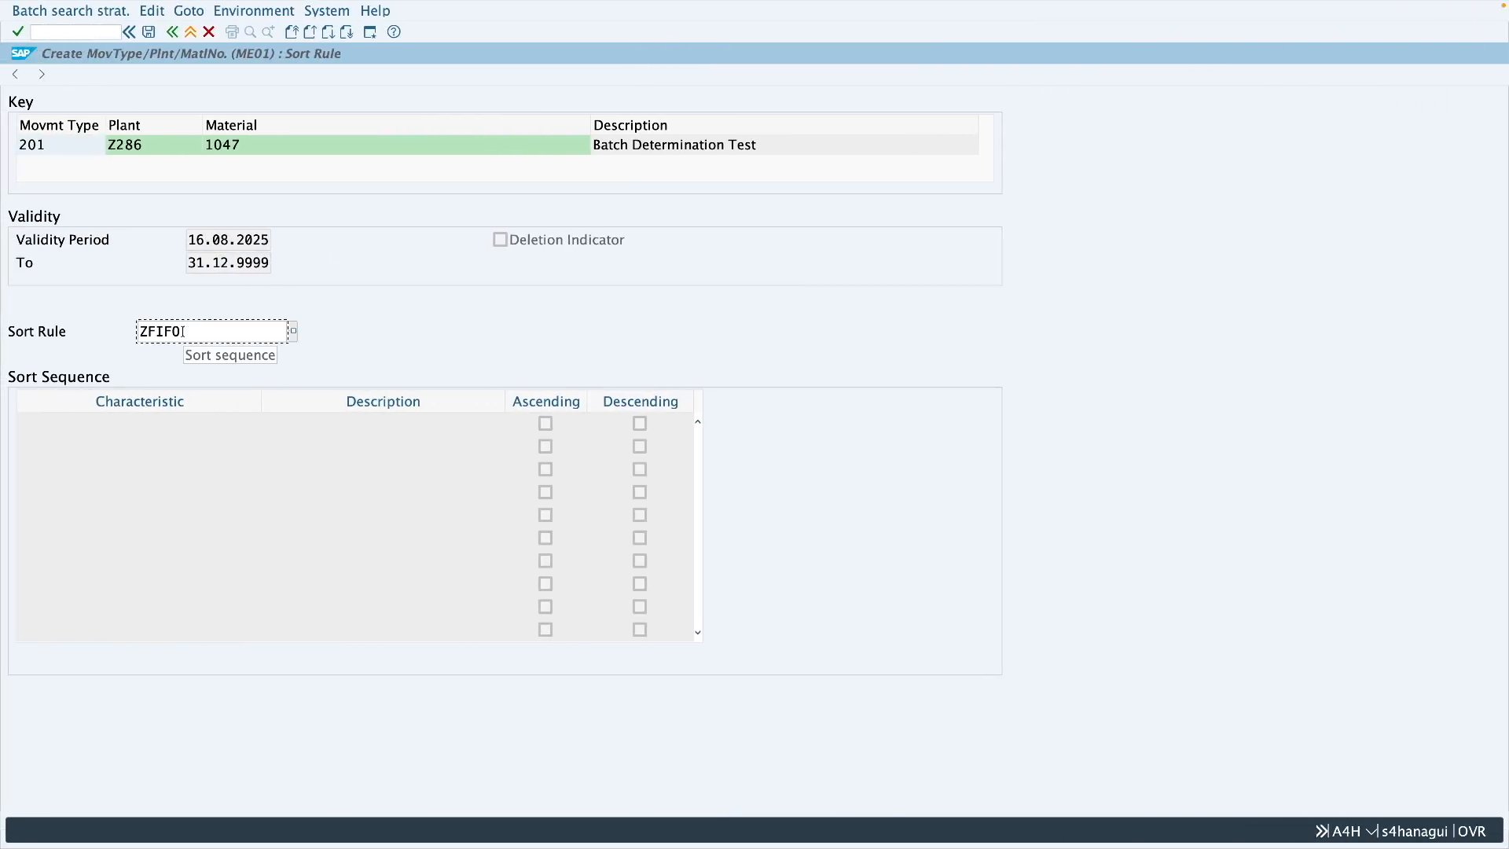
pyautogui.press('Return')
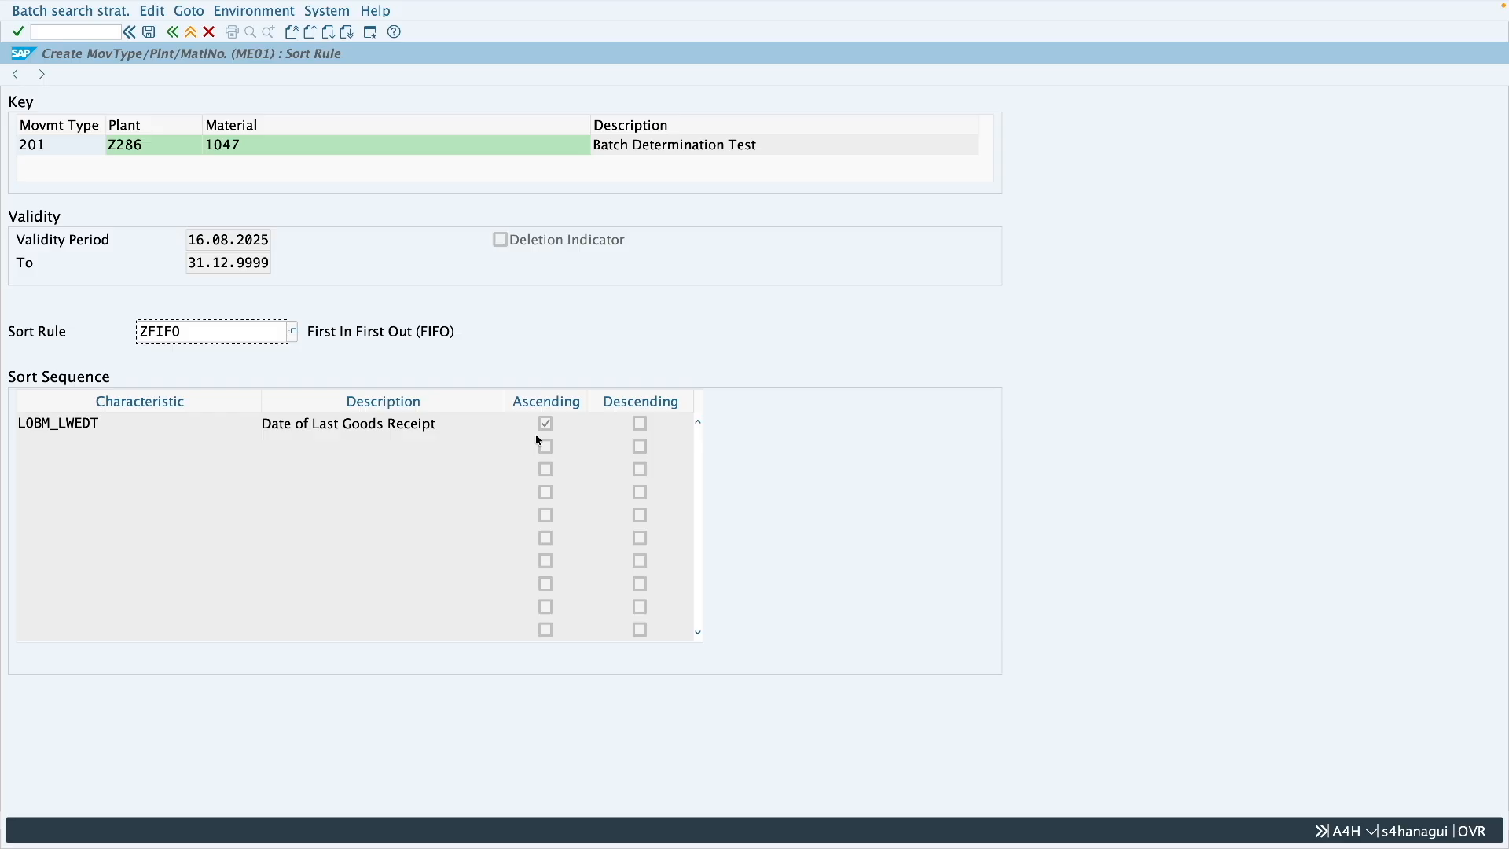
pyautogui.click(149, 32)
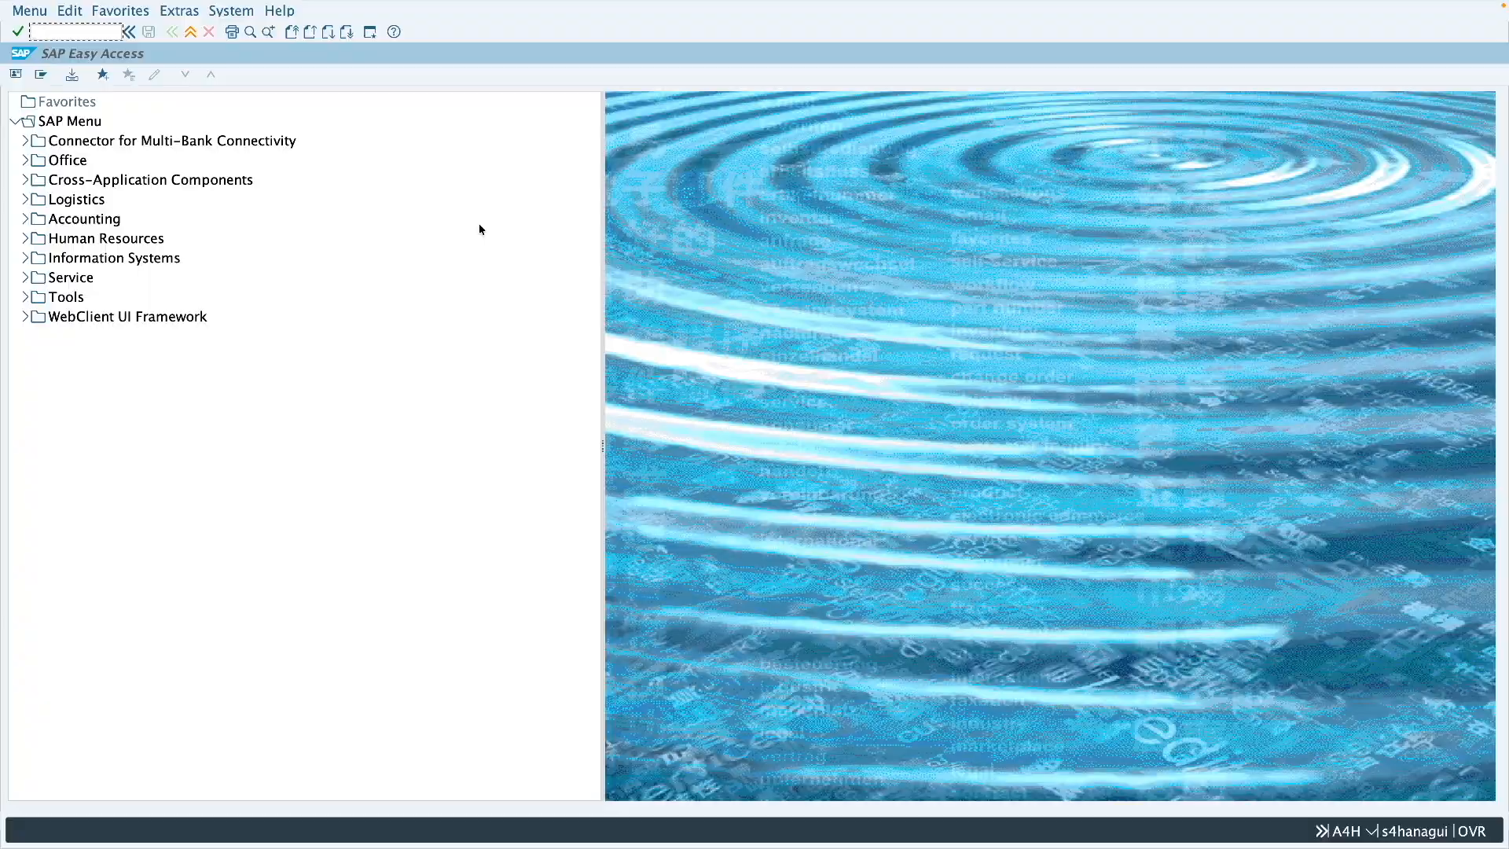
# - Switch to the Excel checklist and enter Maintained in the Create Condition Record row next to MBC1
pyautogui.hotkey('ctrl', 'Right')
pyautogui.click(483, 232)
pyautogui.write('Maintained')
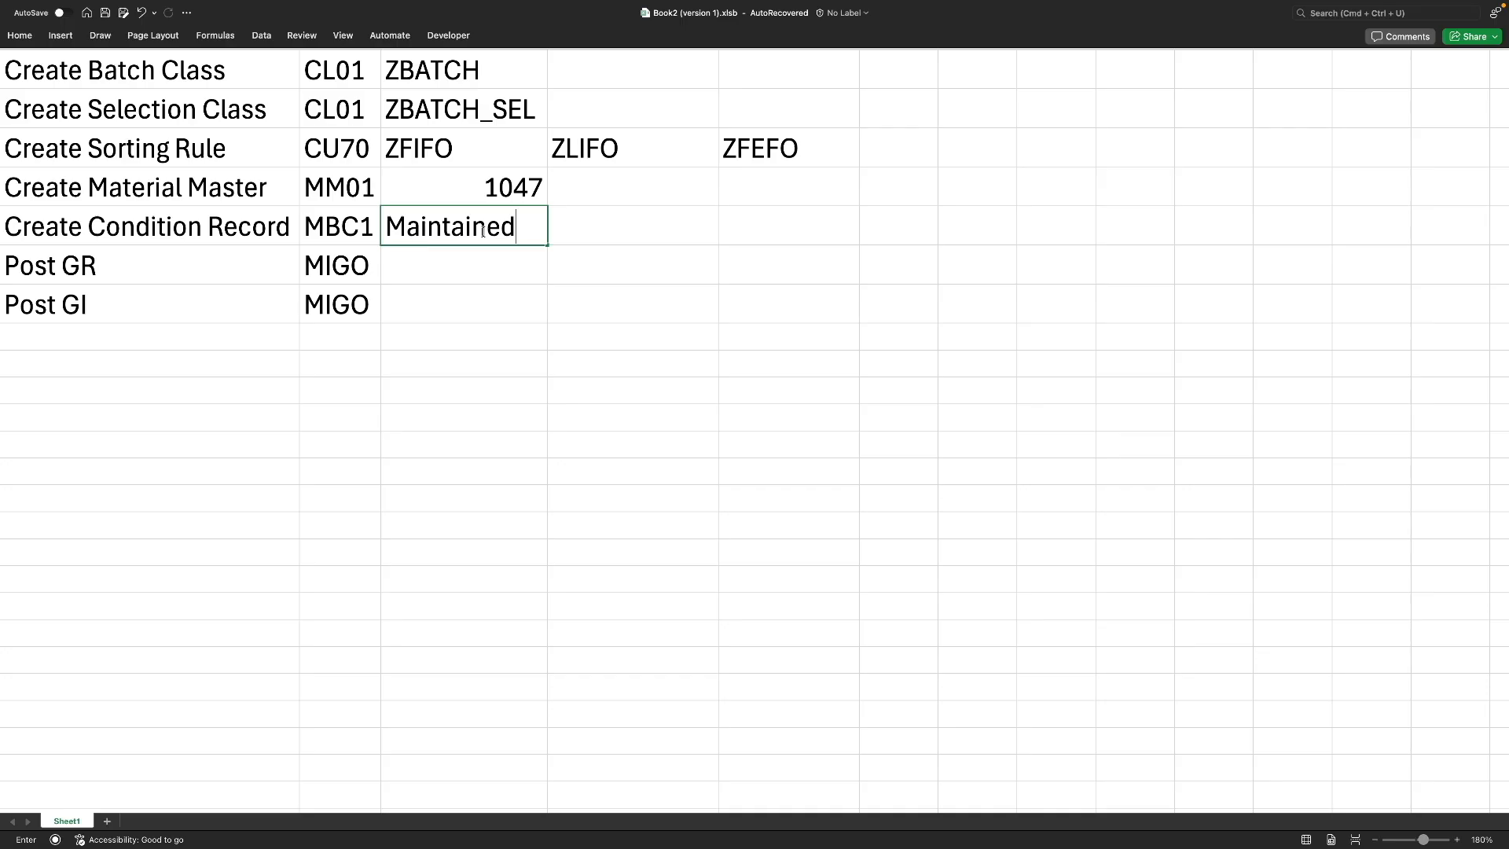
pyautogui.click(408, 159)
pyautogui.click(433, 115)
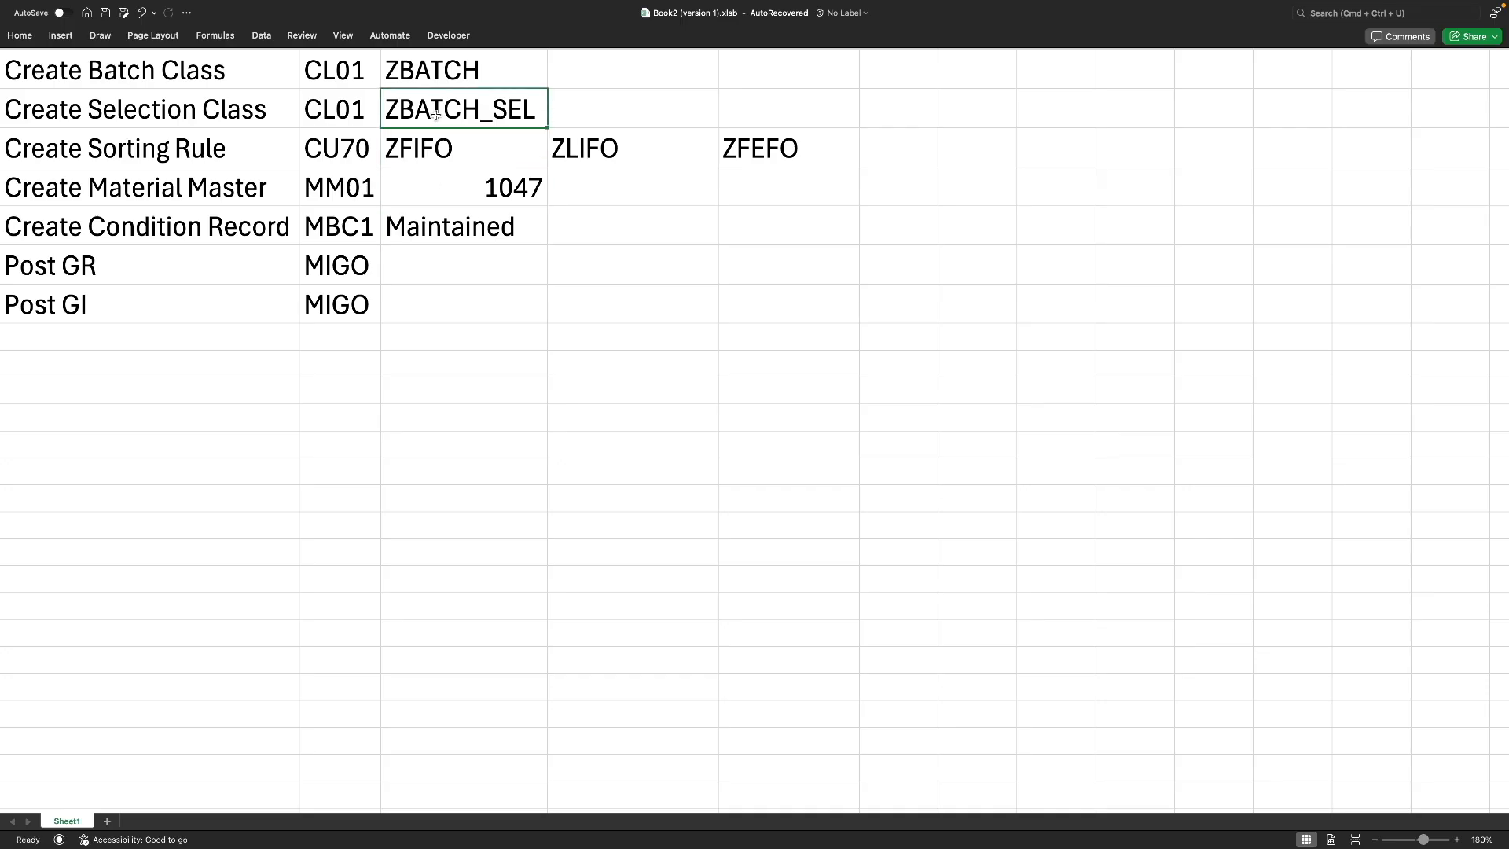
pyautogui.click(463, 189)
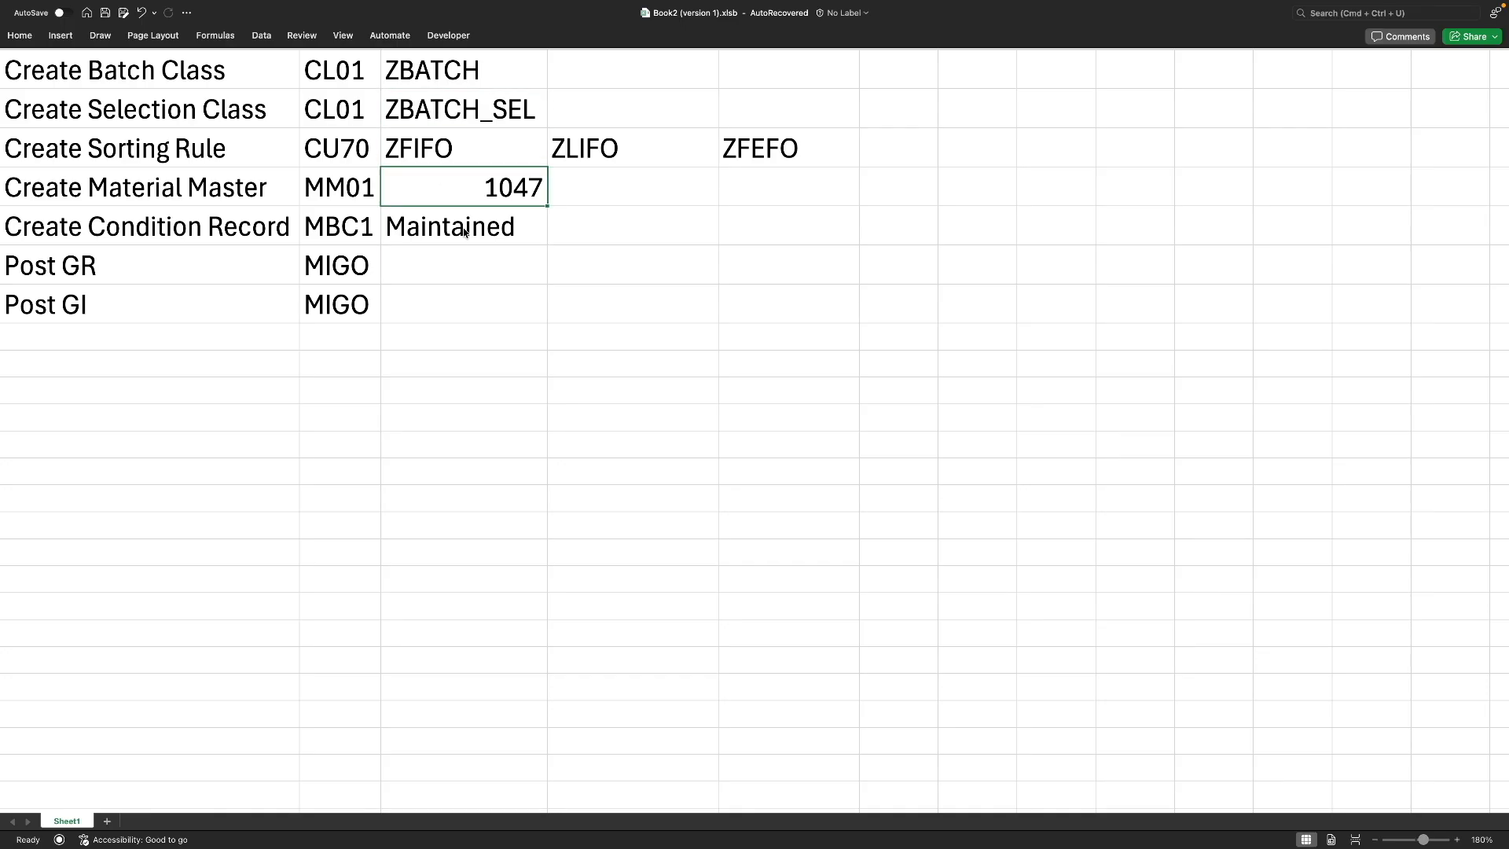
# - Switch back to SAP and open goods movement transaction MIGO
pyautogui.hotkey('ctrl', 'Left')
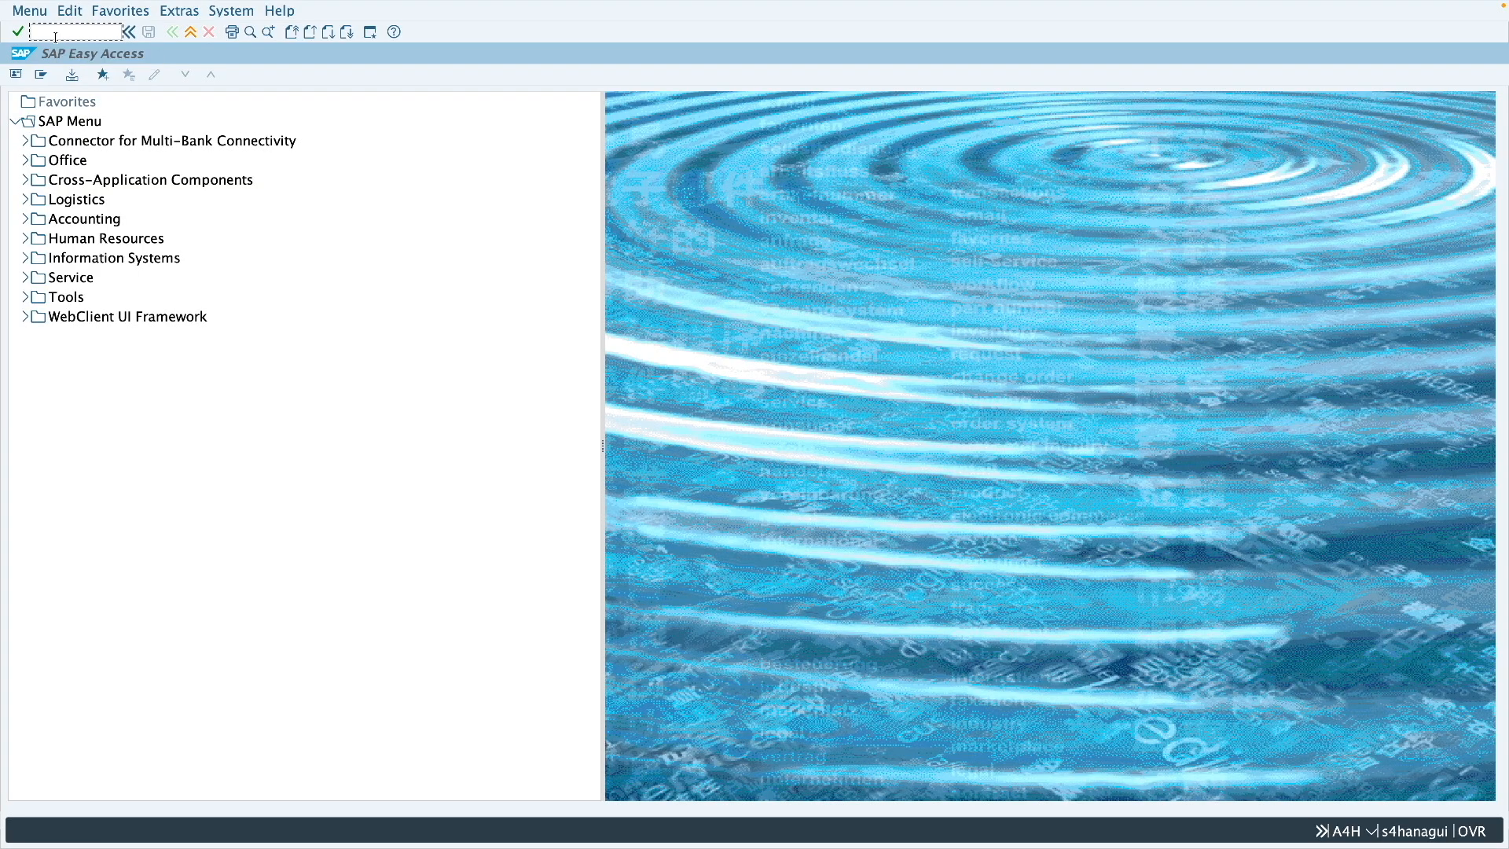
pyautogui.write('migo')
pyautogui.press('Return')
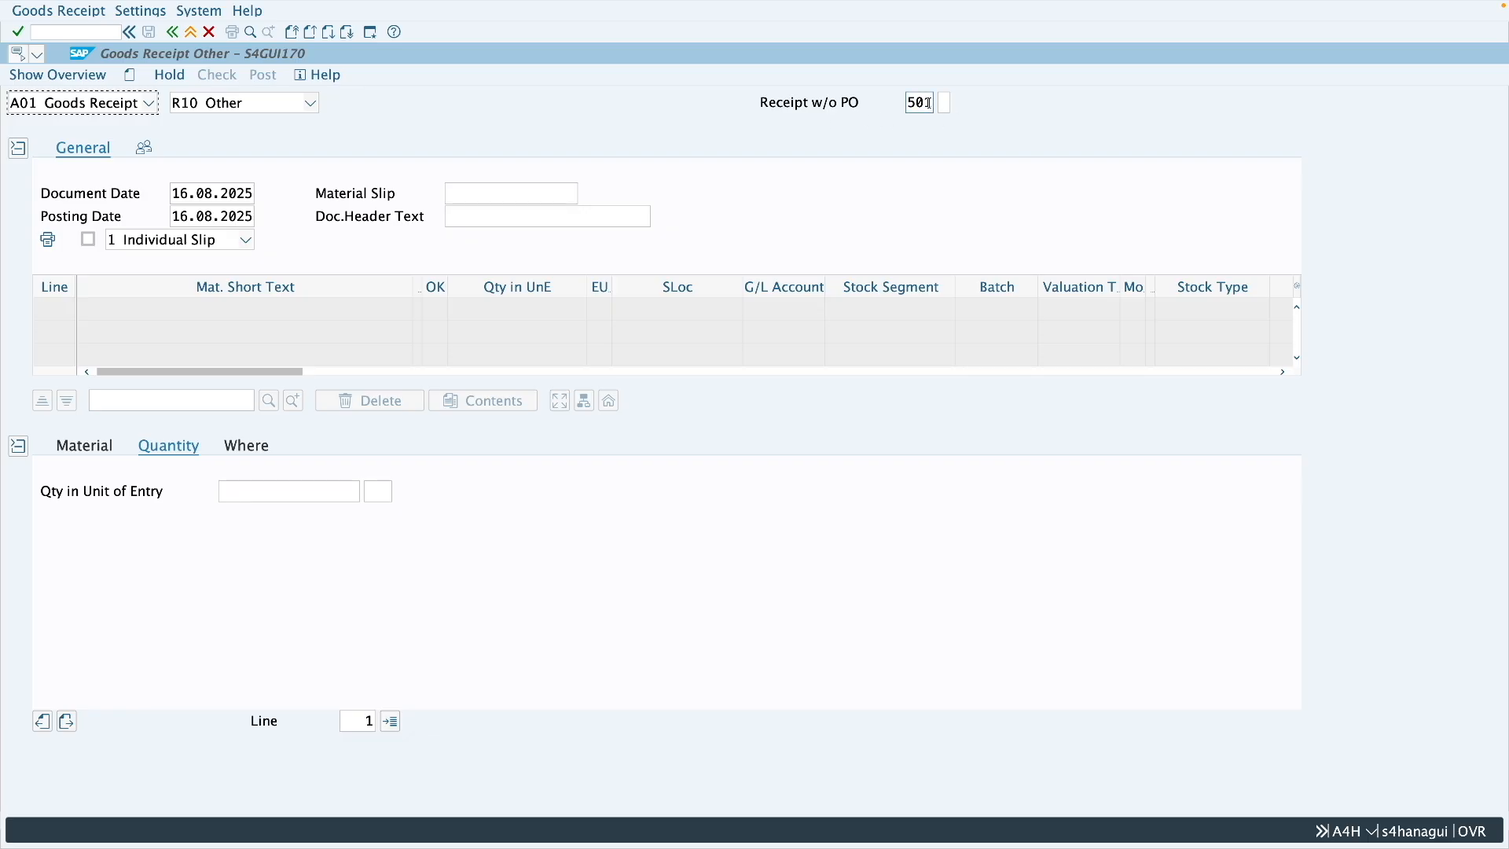
# - Enter material 1047, copied from the Excel checklist, in the goods receipt item's material data
pyautogui.click(79, 445)
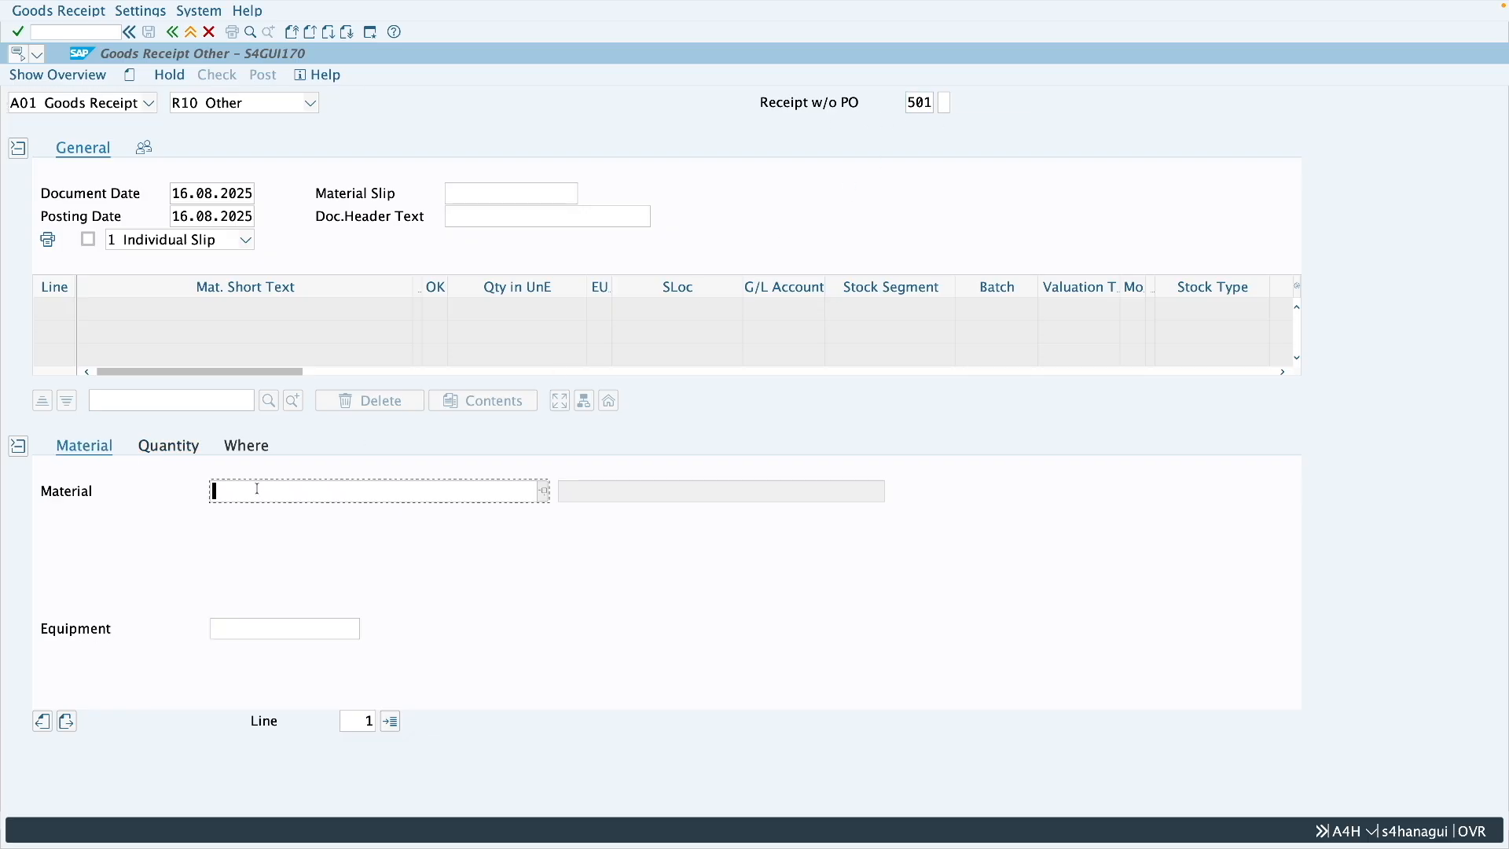
pyautogui.click(263, 492)
pyautogui.press('super+Tab')
pyautogui.click(474, 198)
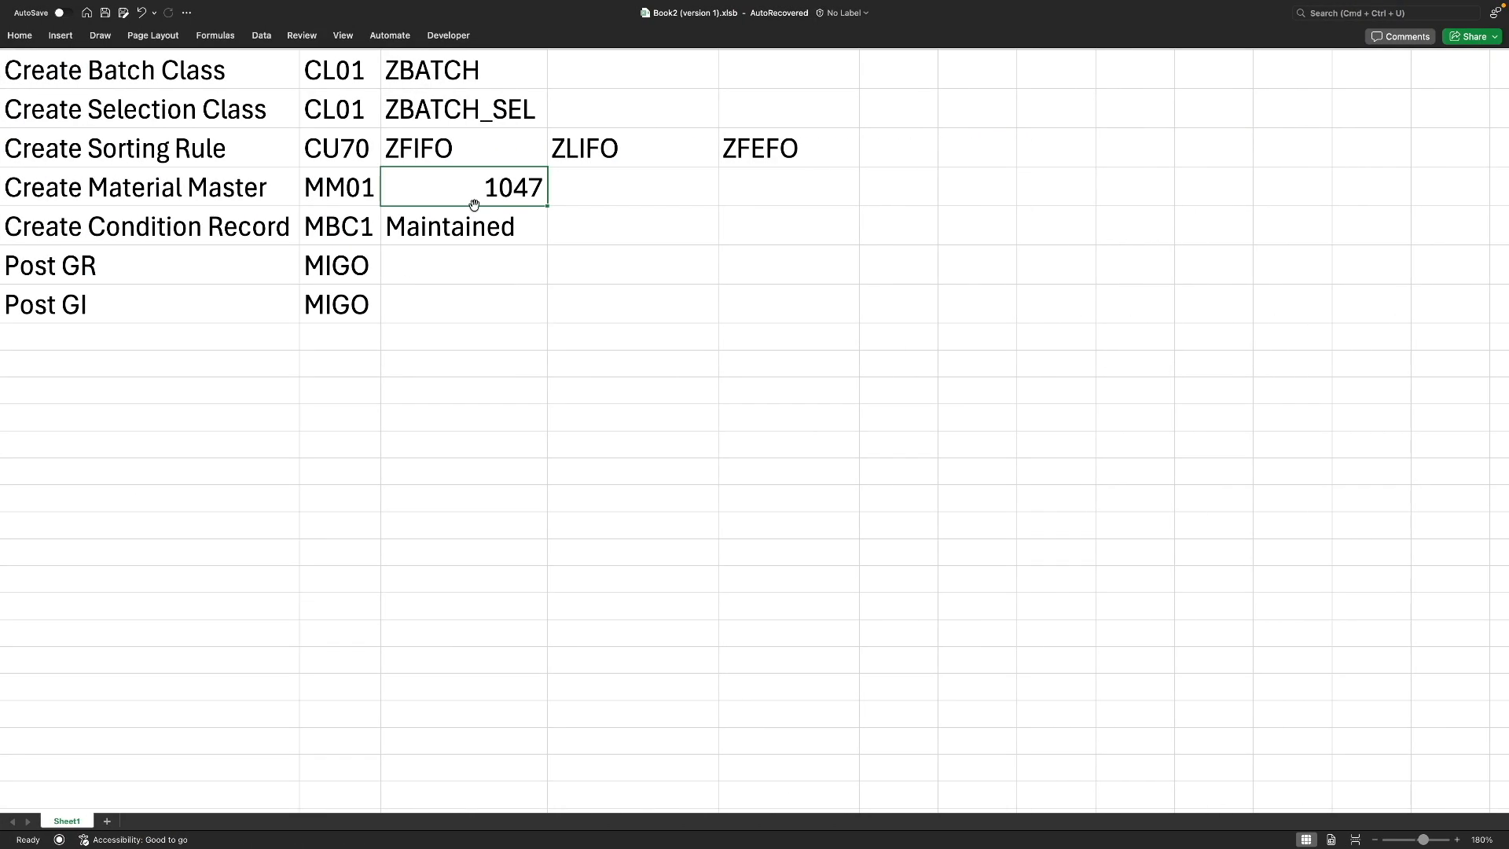
pyautogui.press('super+c')
pyautogui.press('super+Tab')
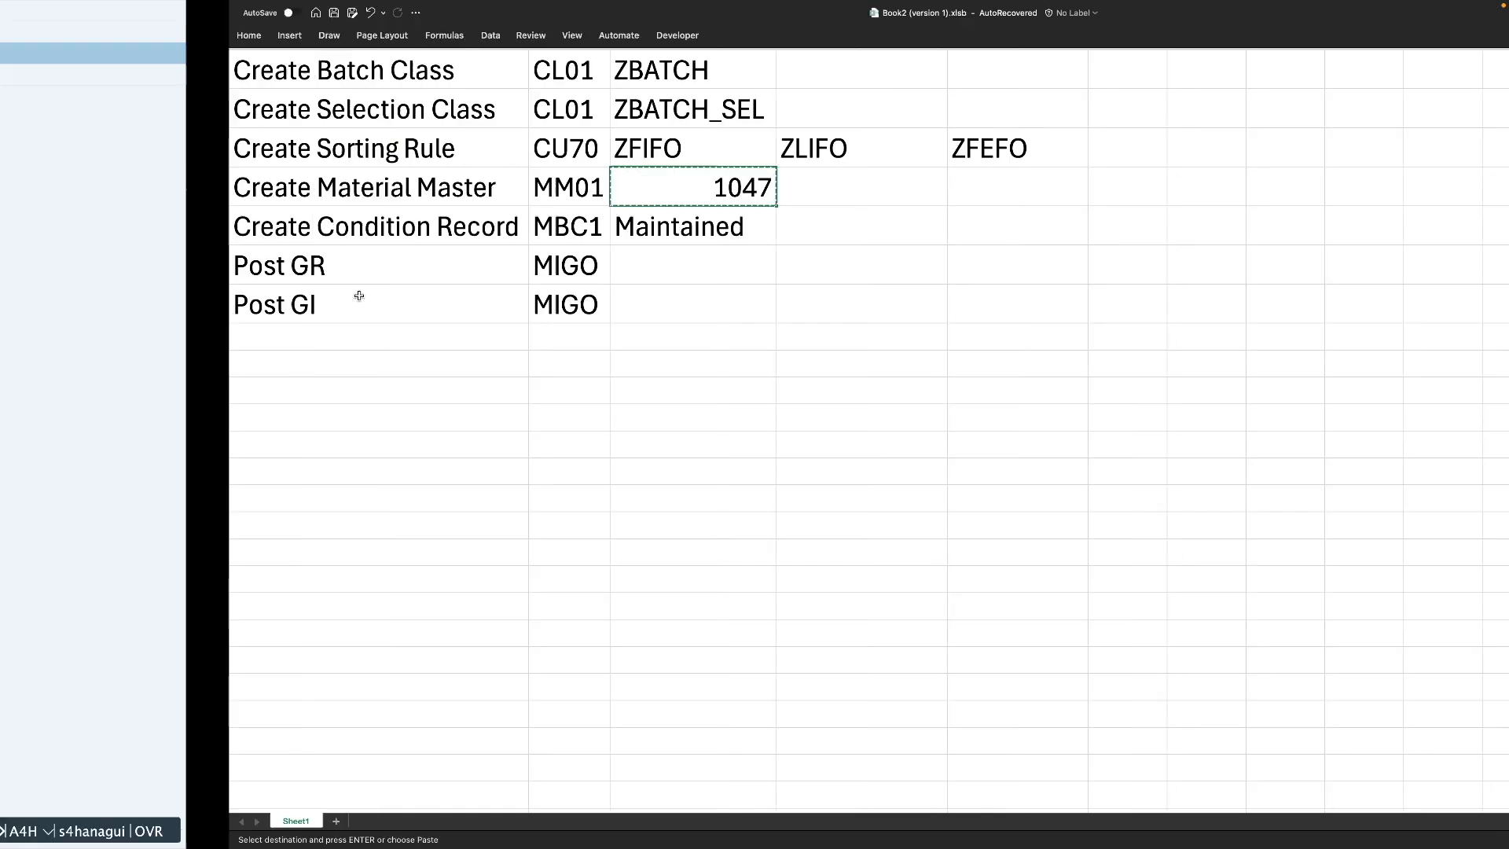
pyautogui.press('super+v')
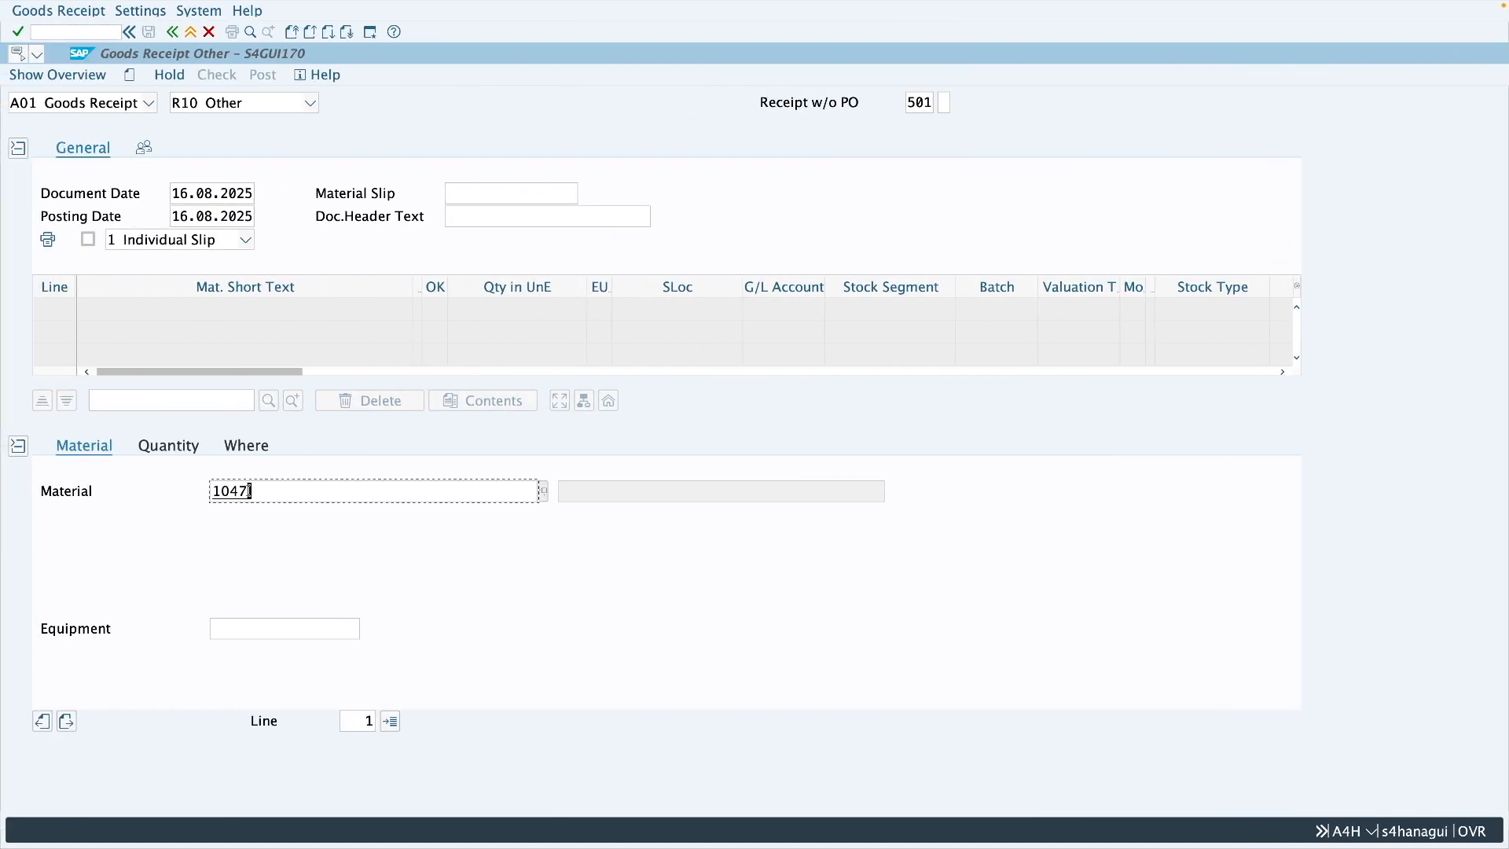
# - Confirm the material for the receipt item and set its quantity in unit of entry to 10
pyautogui.press('Return')
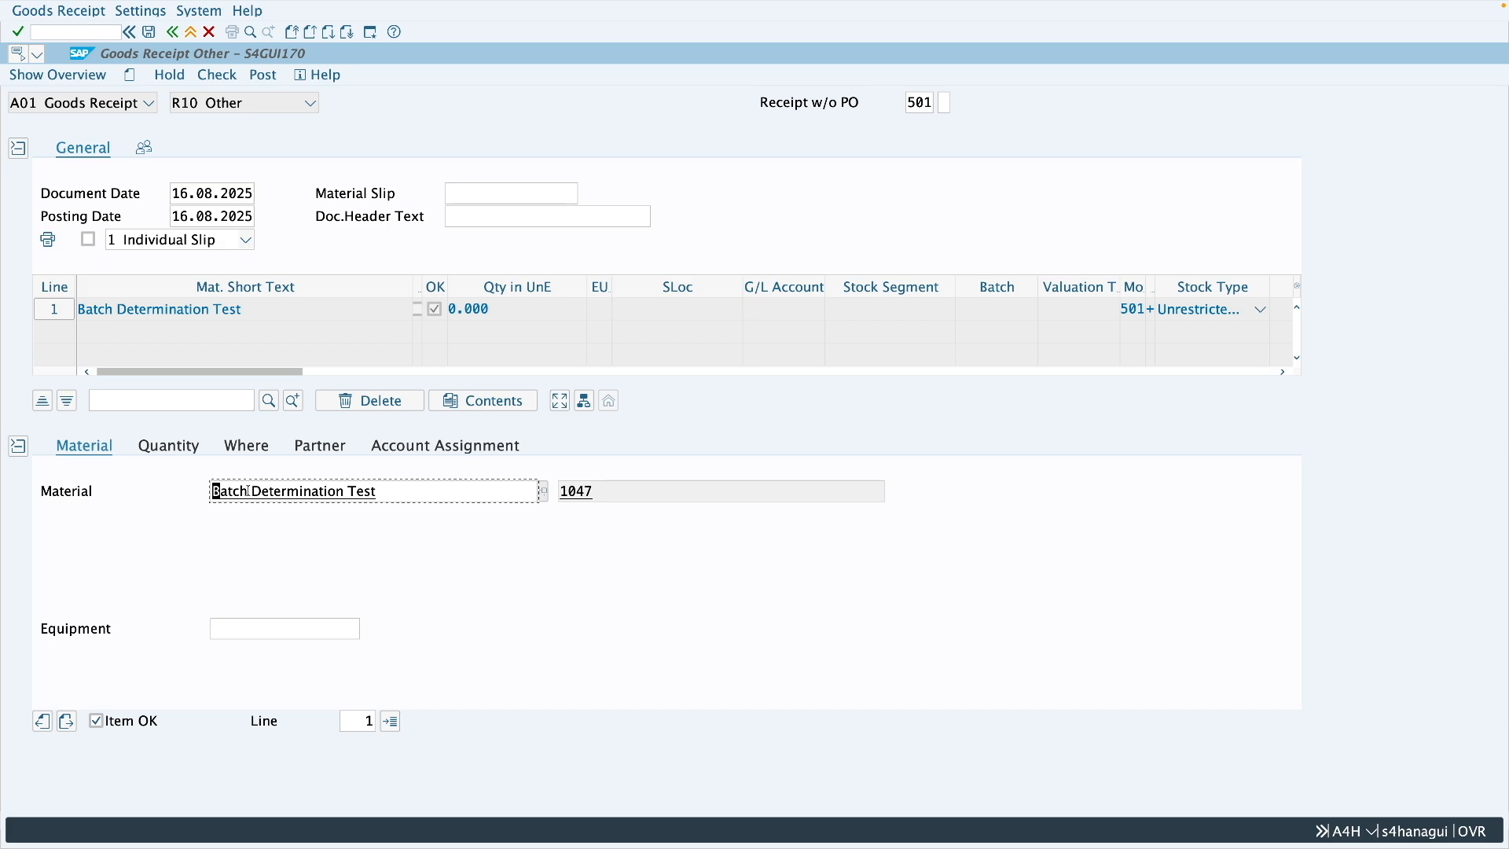
pyautogui.click(173, 450)
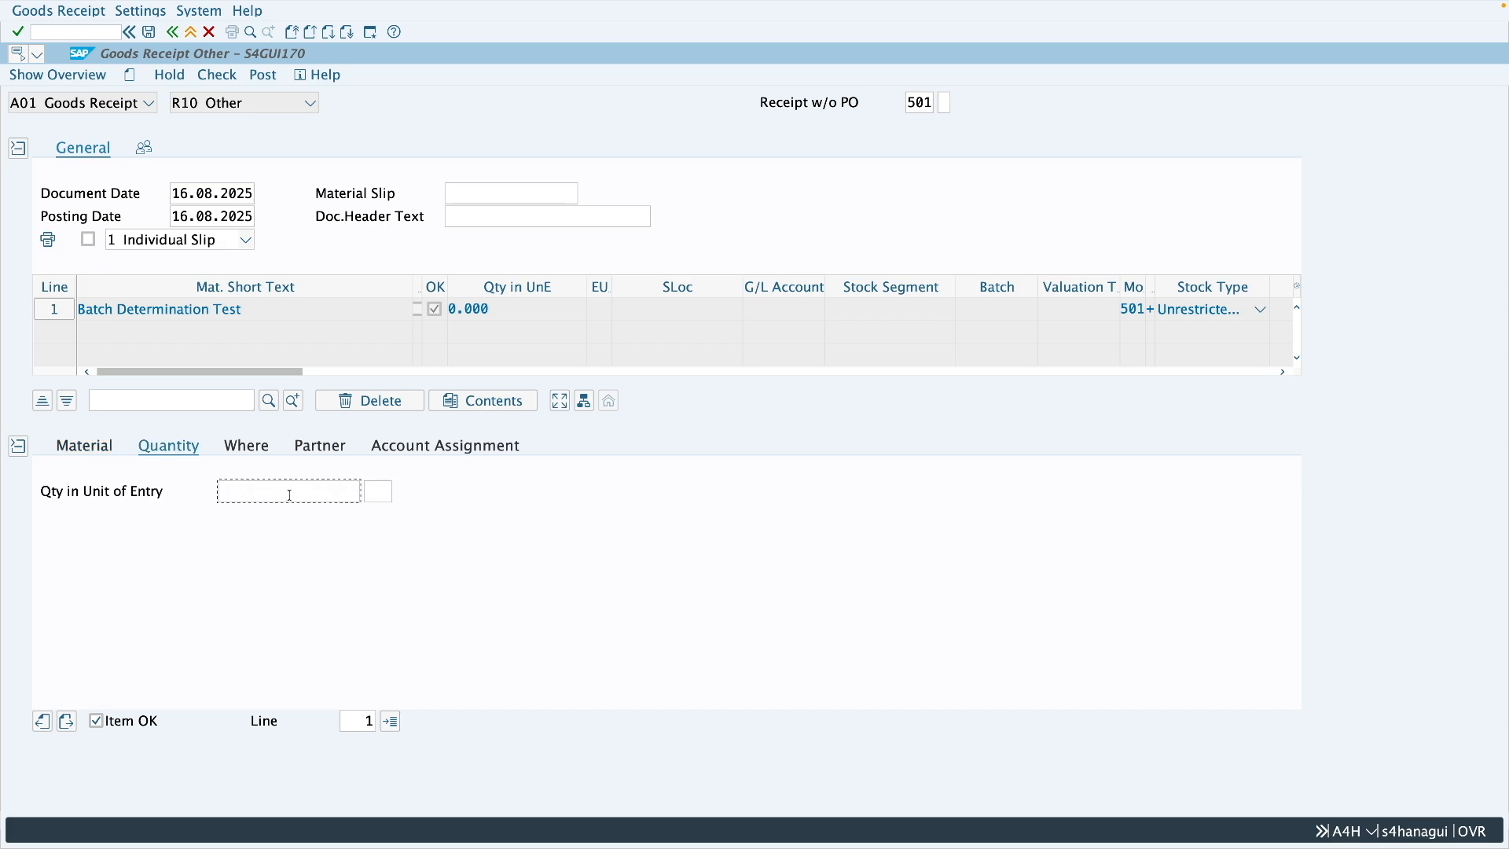
pyautogui.write('10')
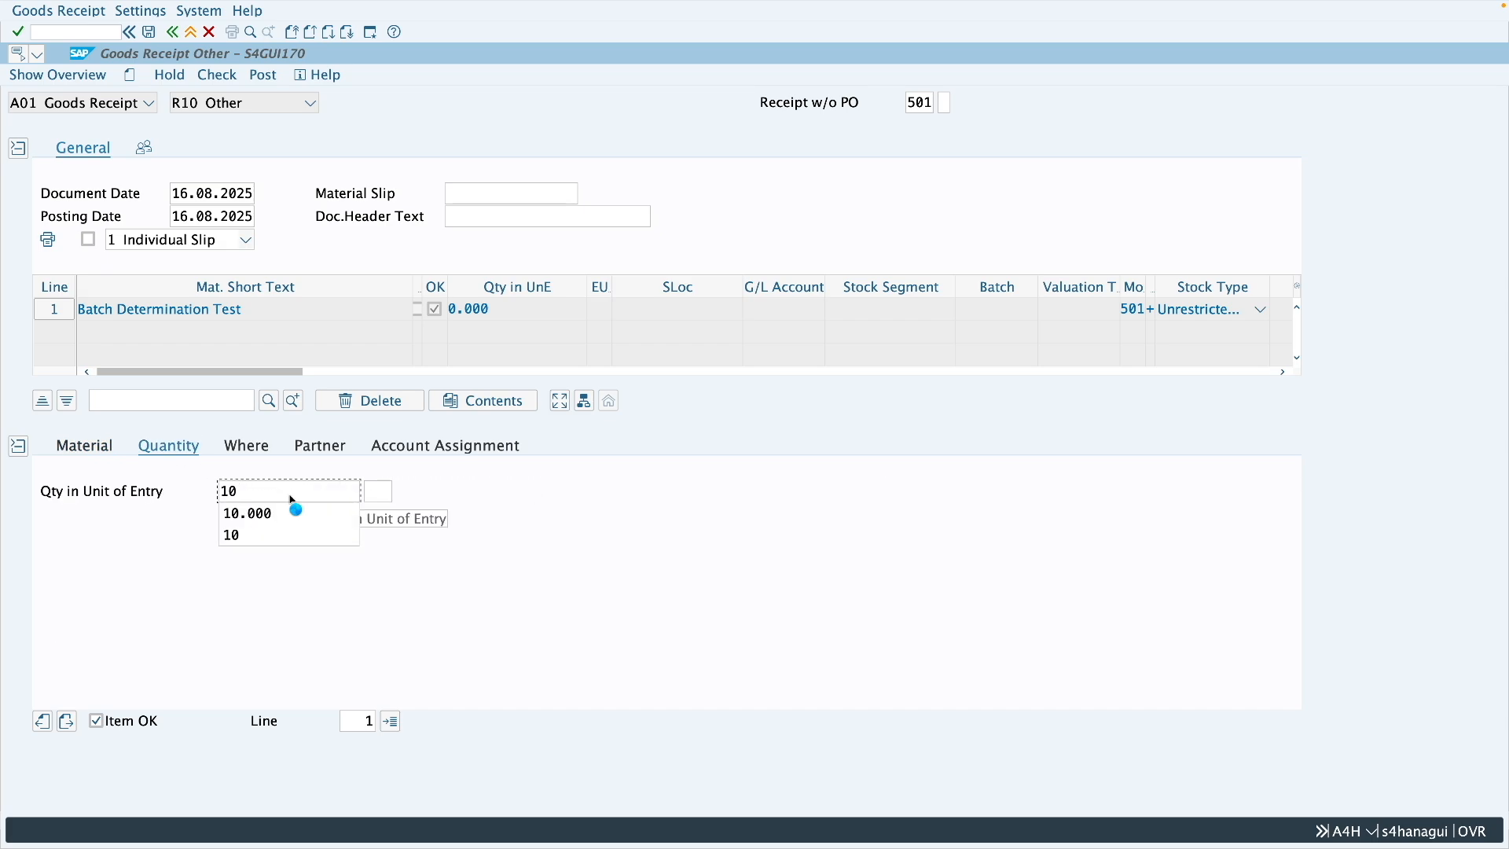
pyautogui.press('Return')
# - Assign plant Z286 and storage location 0001 to the goods receipt item with quantity 10
pyautogui.click(249, 446)
pyautogui.click(262, 539)
pyautogui.write('z286')
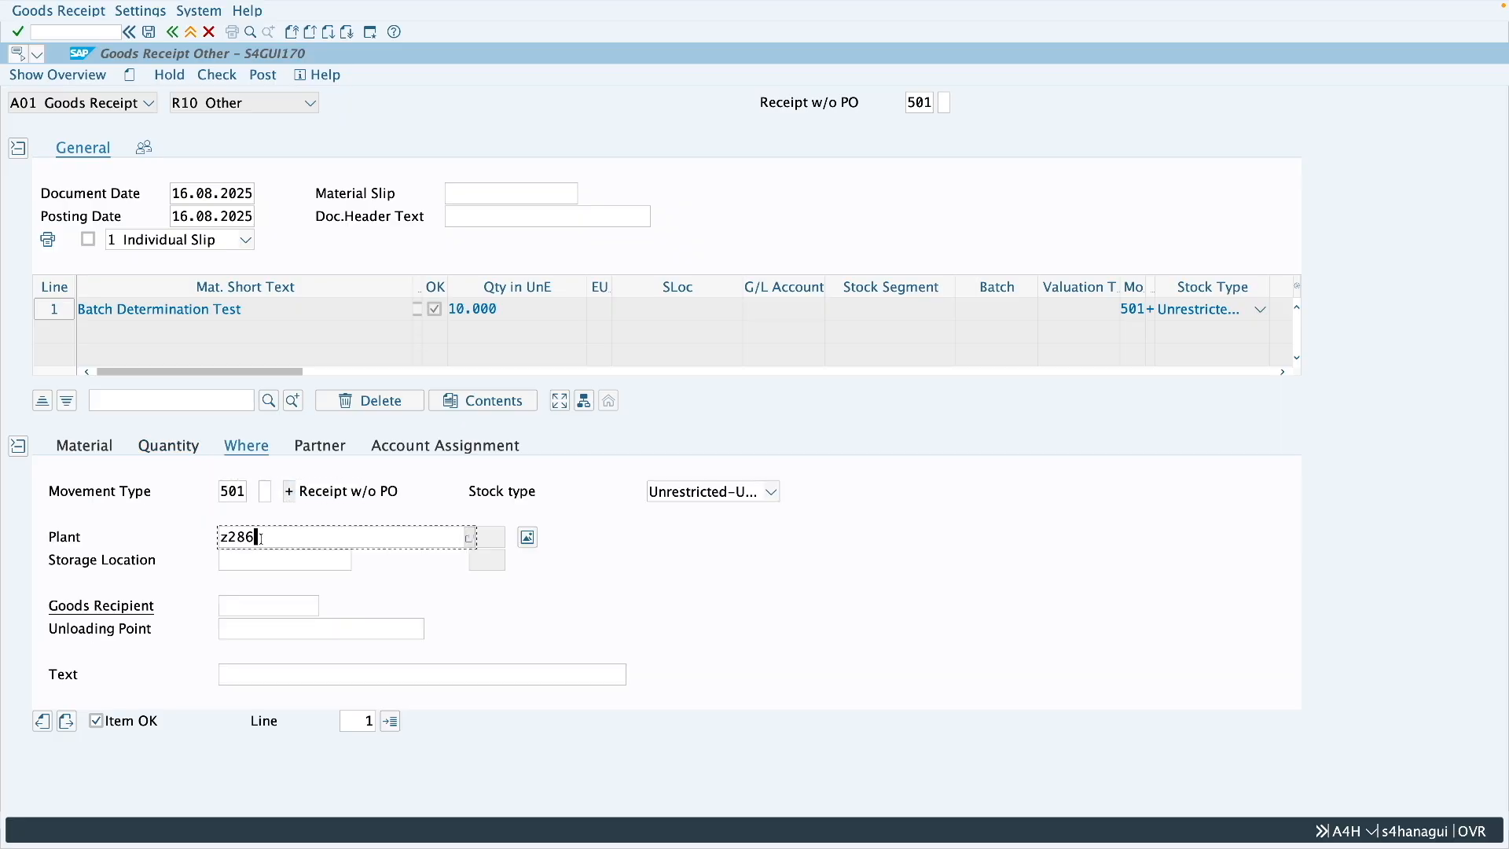
pyautogui.click(236, 560)
pyautogui.write('000')
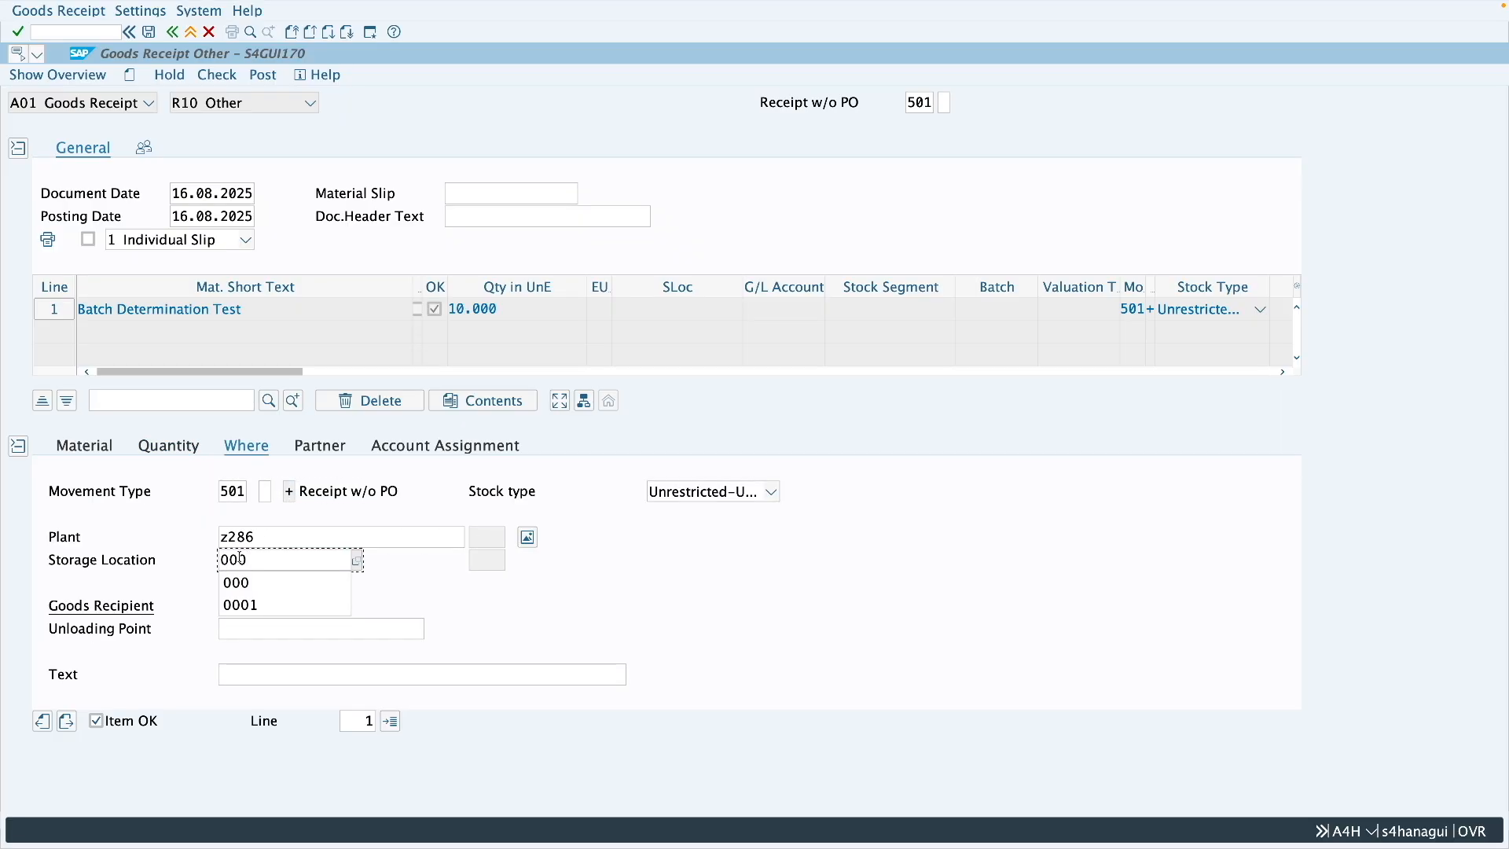
pyautogui.write('1')
pyautogui.press('Return')
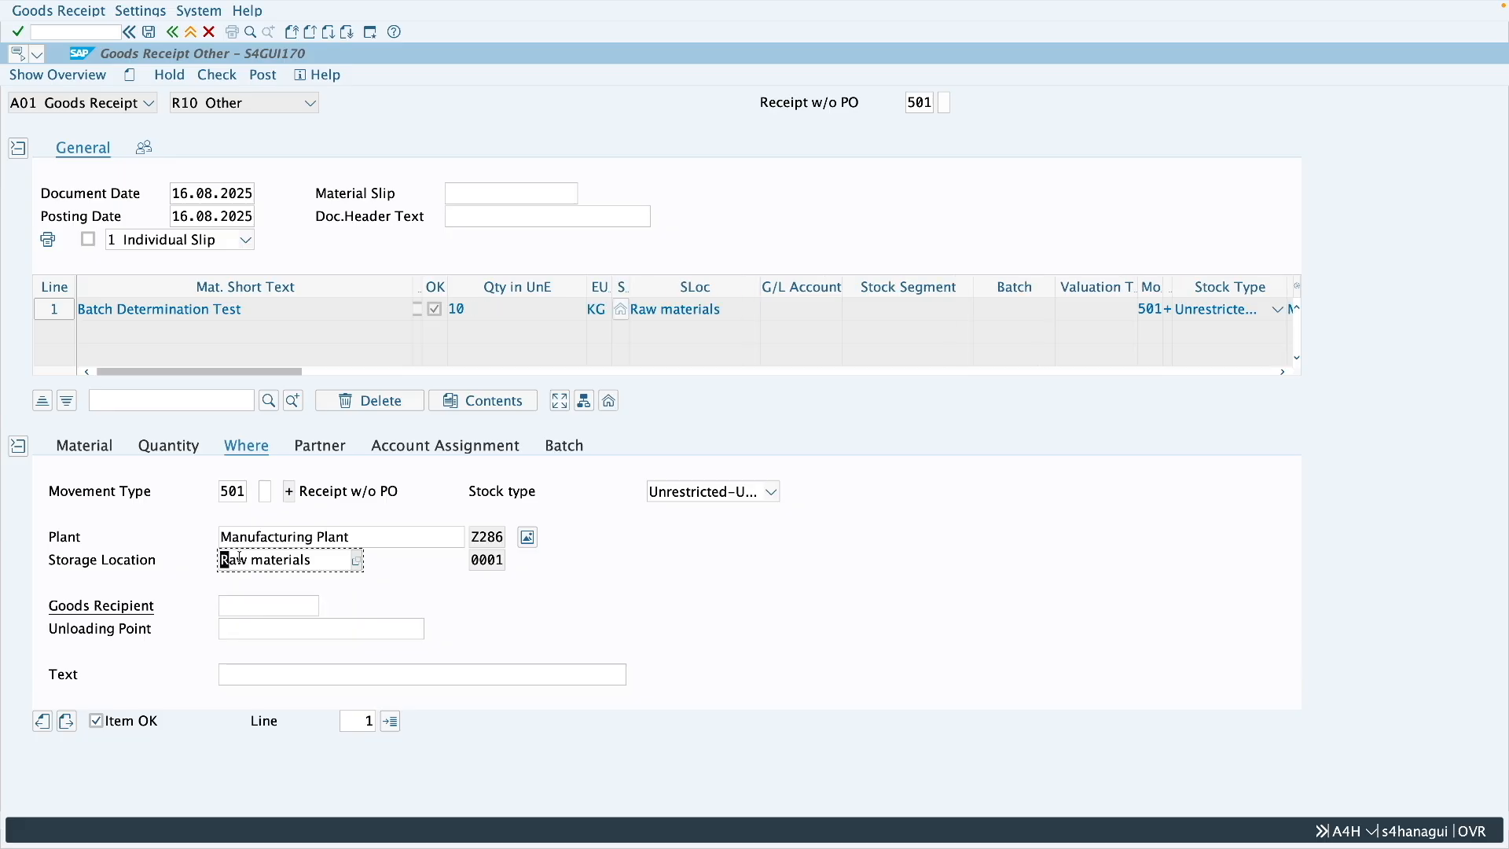
# - Post the goods receipt with posting date 01.08.2025 and batch shelf life expiration date (SLED/BBD) 30.08.2025
pyautogui.click(174, 217)
pyautogui.write('01.08')
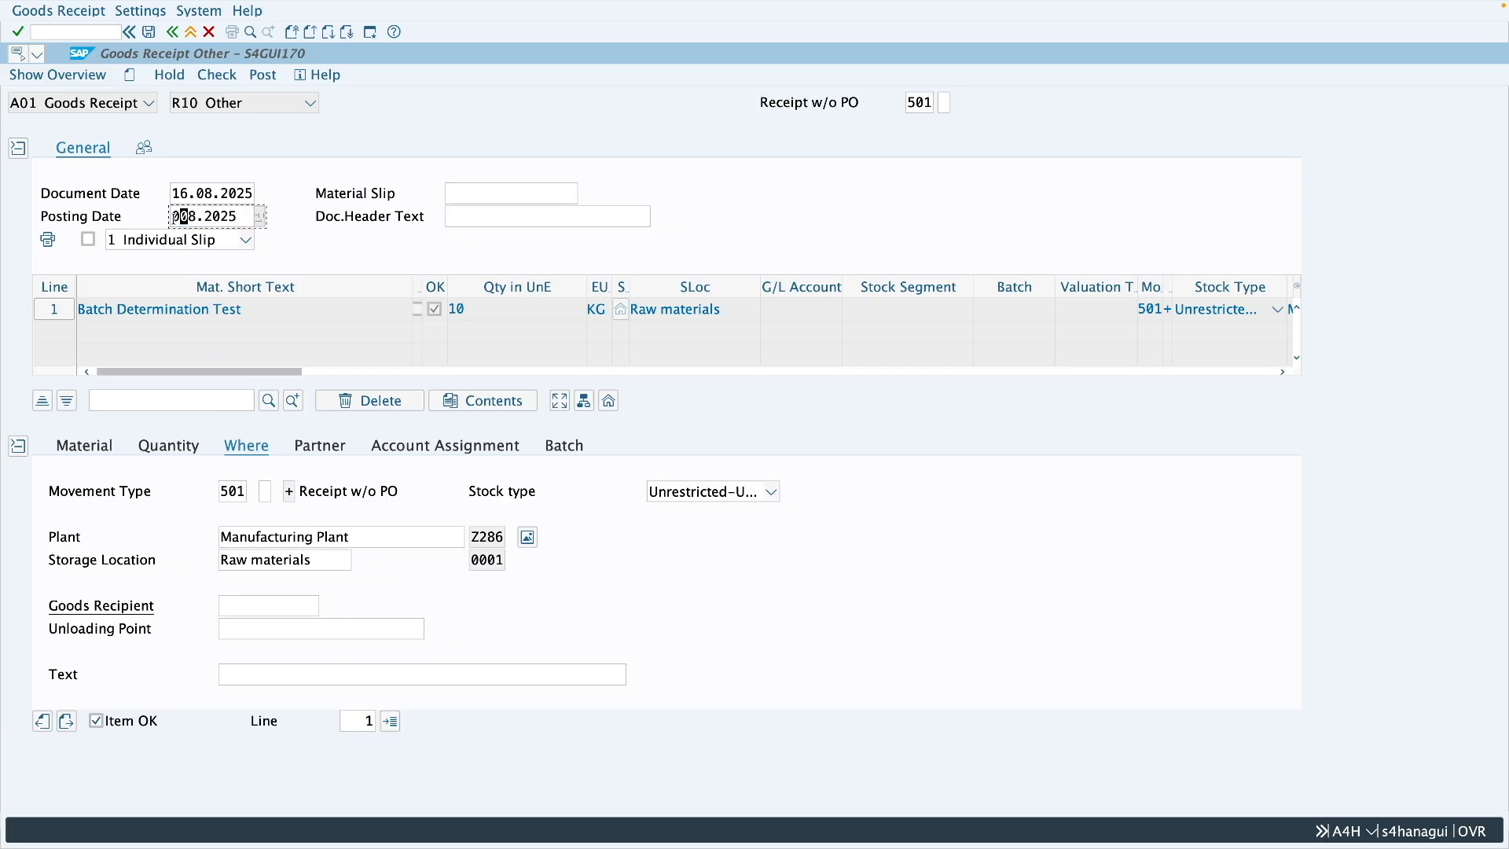
pyautogui.write('.2025')
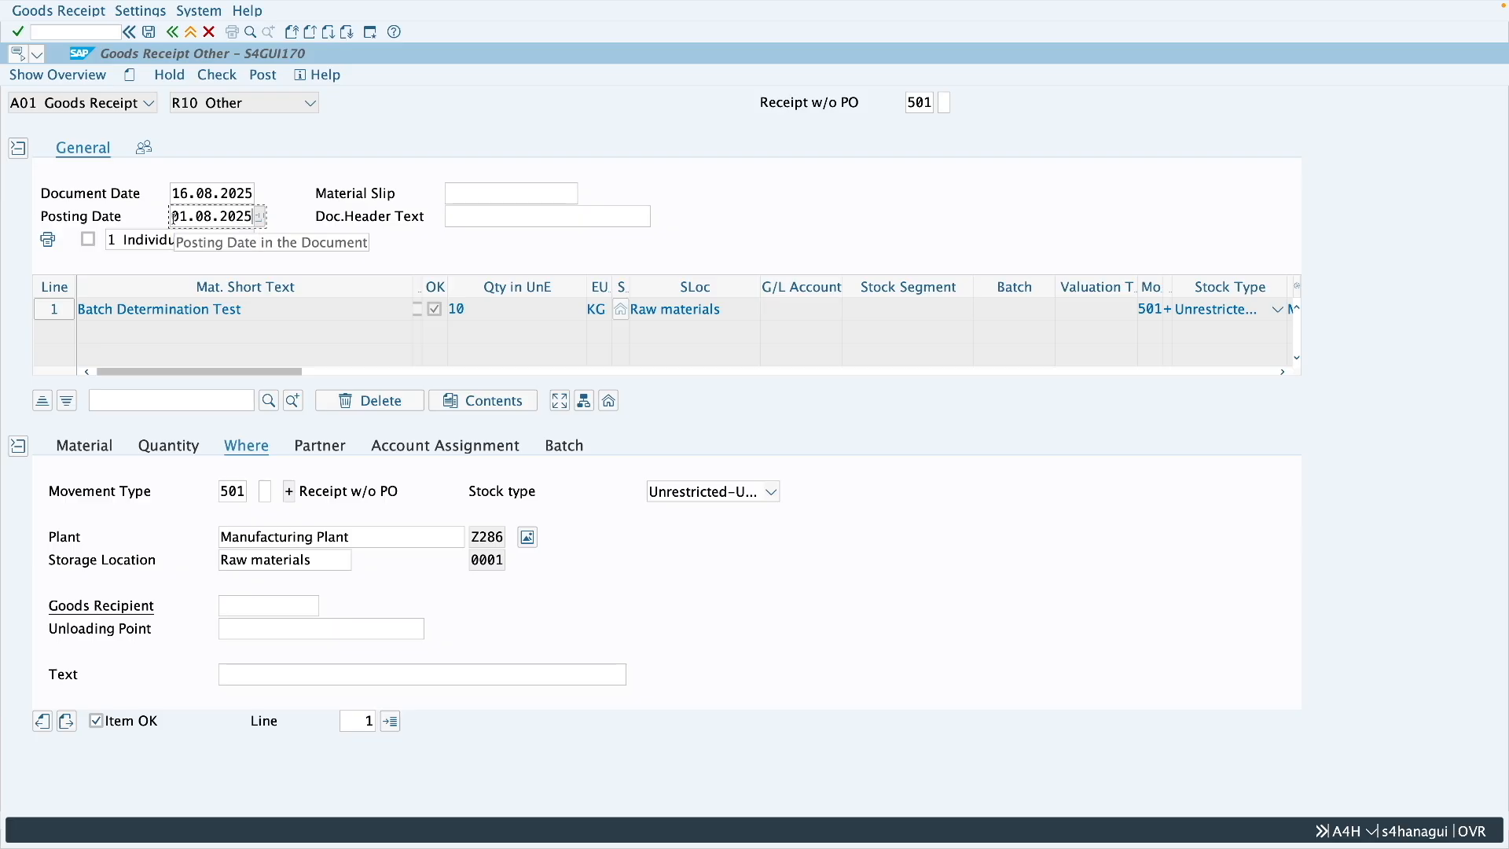
pyautogui.click(555, 456)
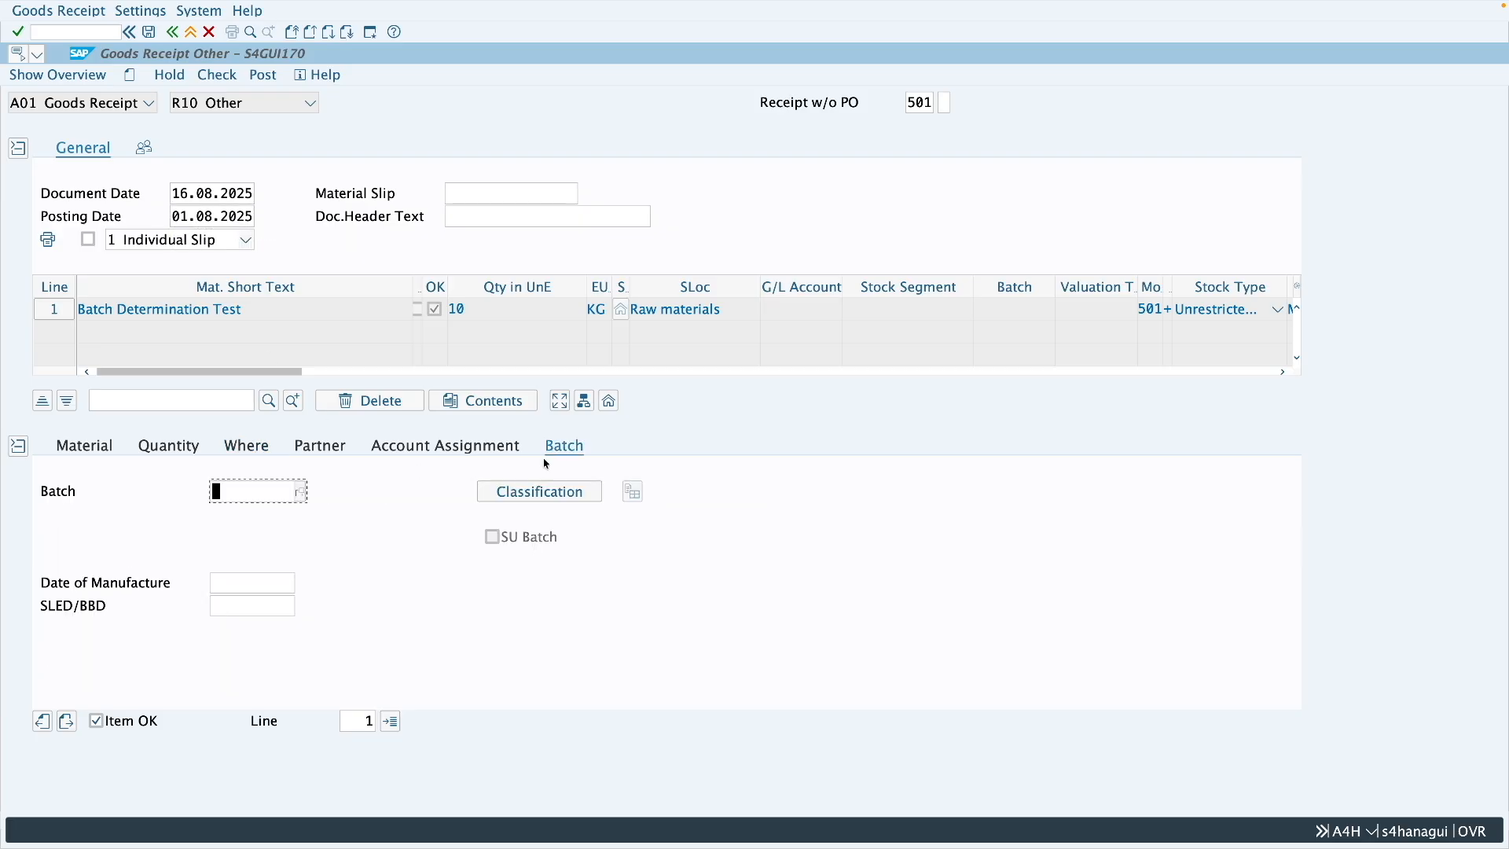
pyautogui.click(268, 608)
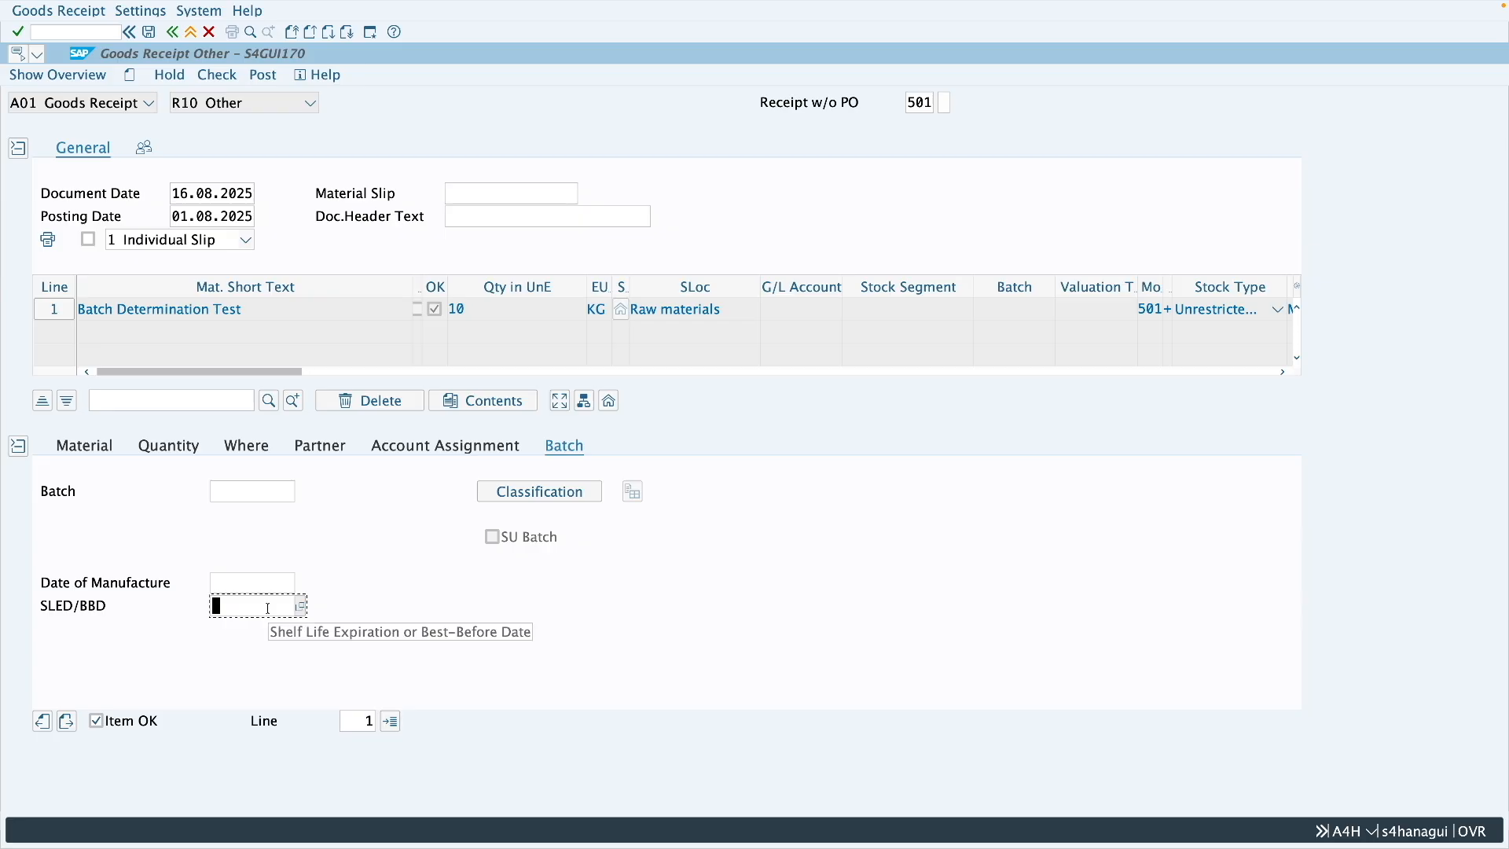
pyautogui.write('30.08.2025')
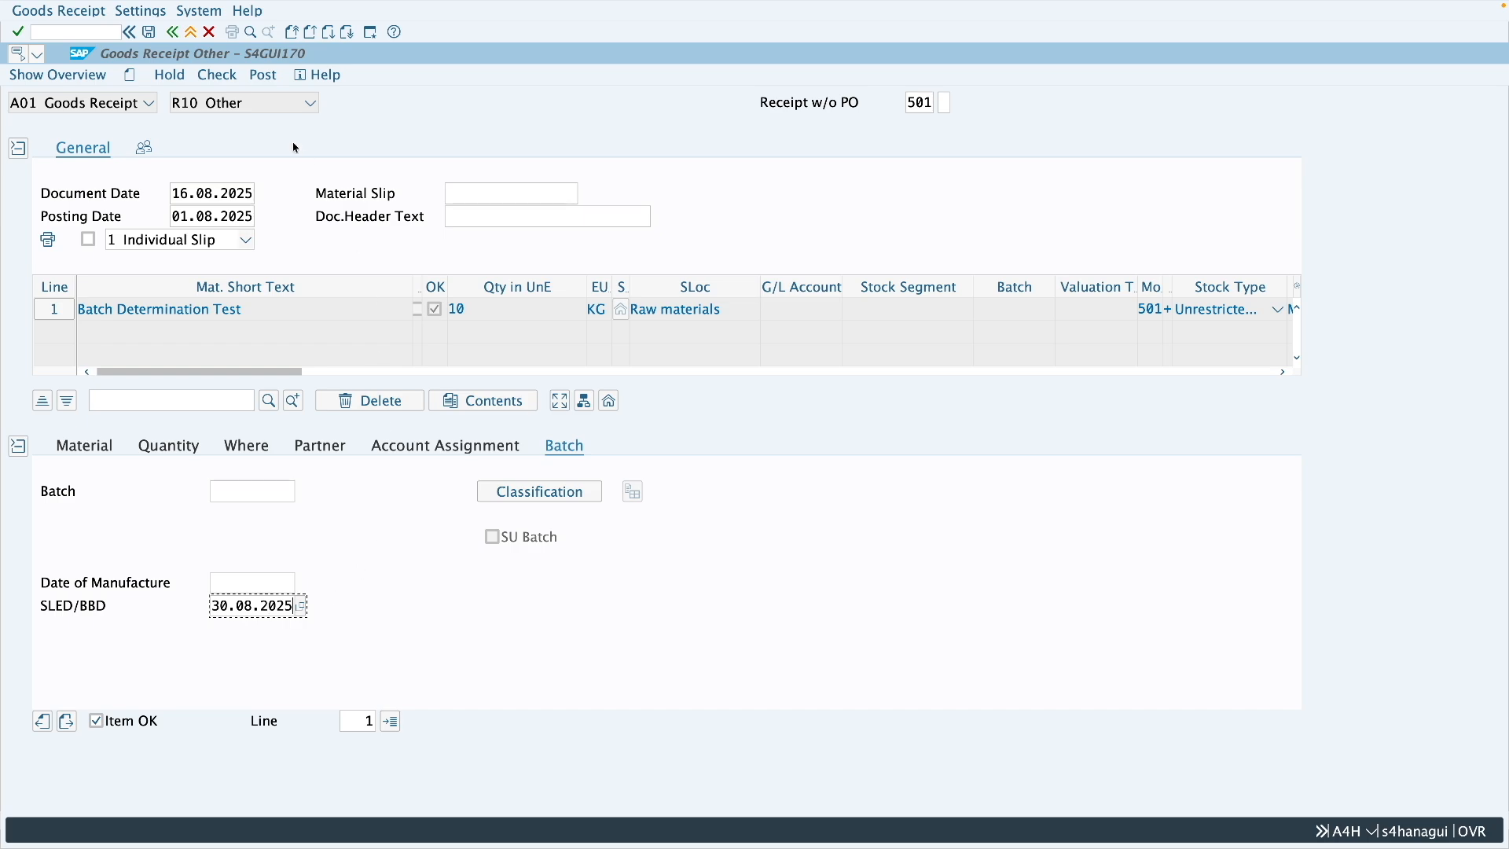
pyautogui.click(266, 78)
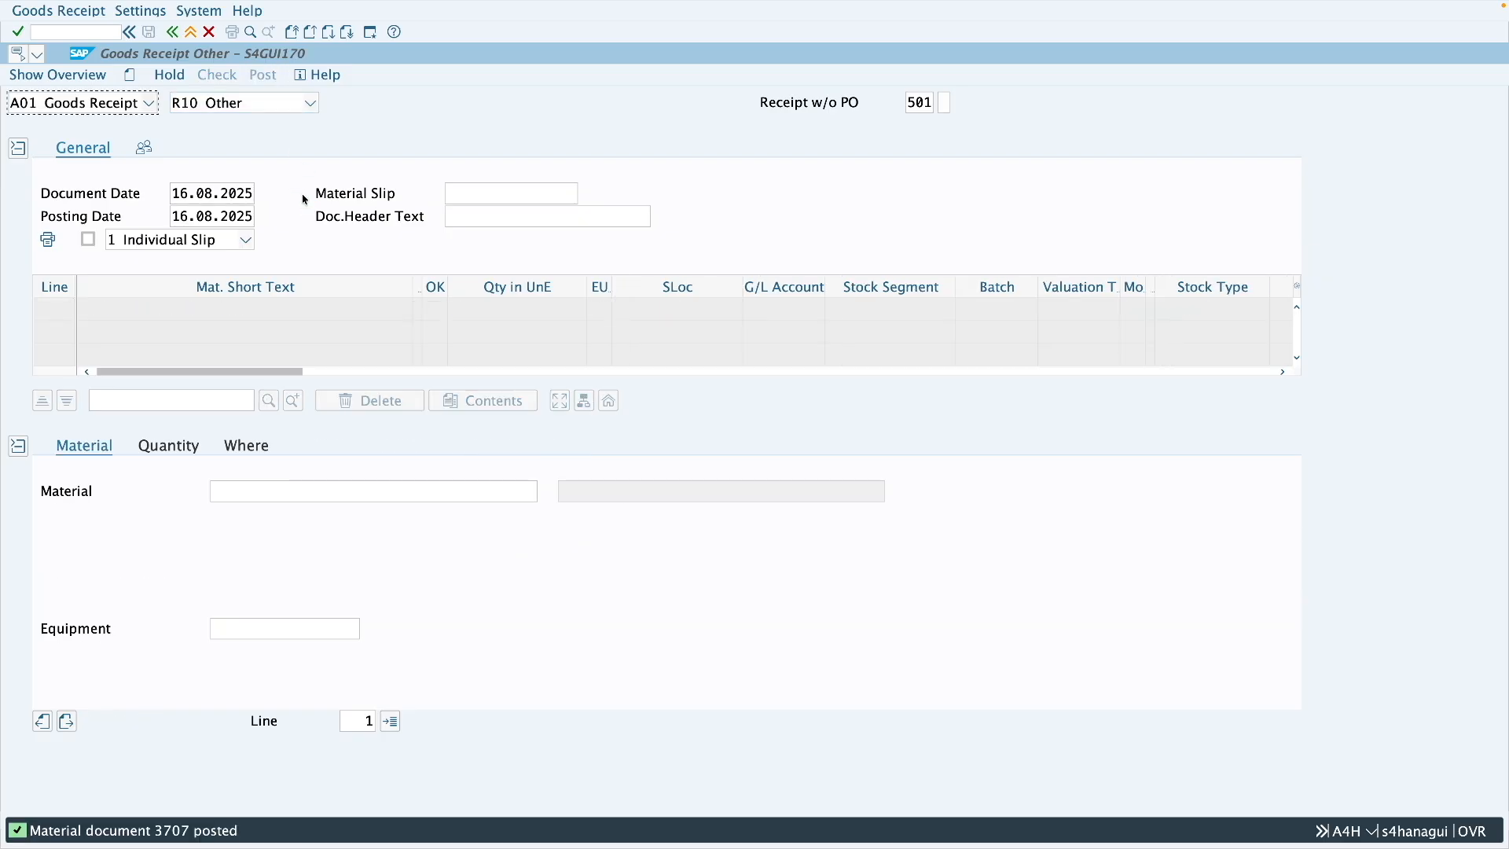
# - Start a second goods receipt item for material 1047 with a quantity of 15
pyautogui.click(260, 492)
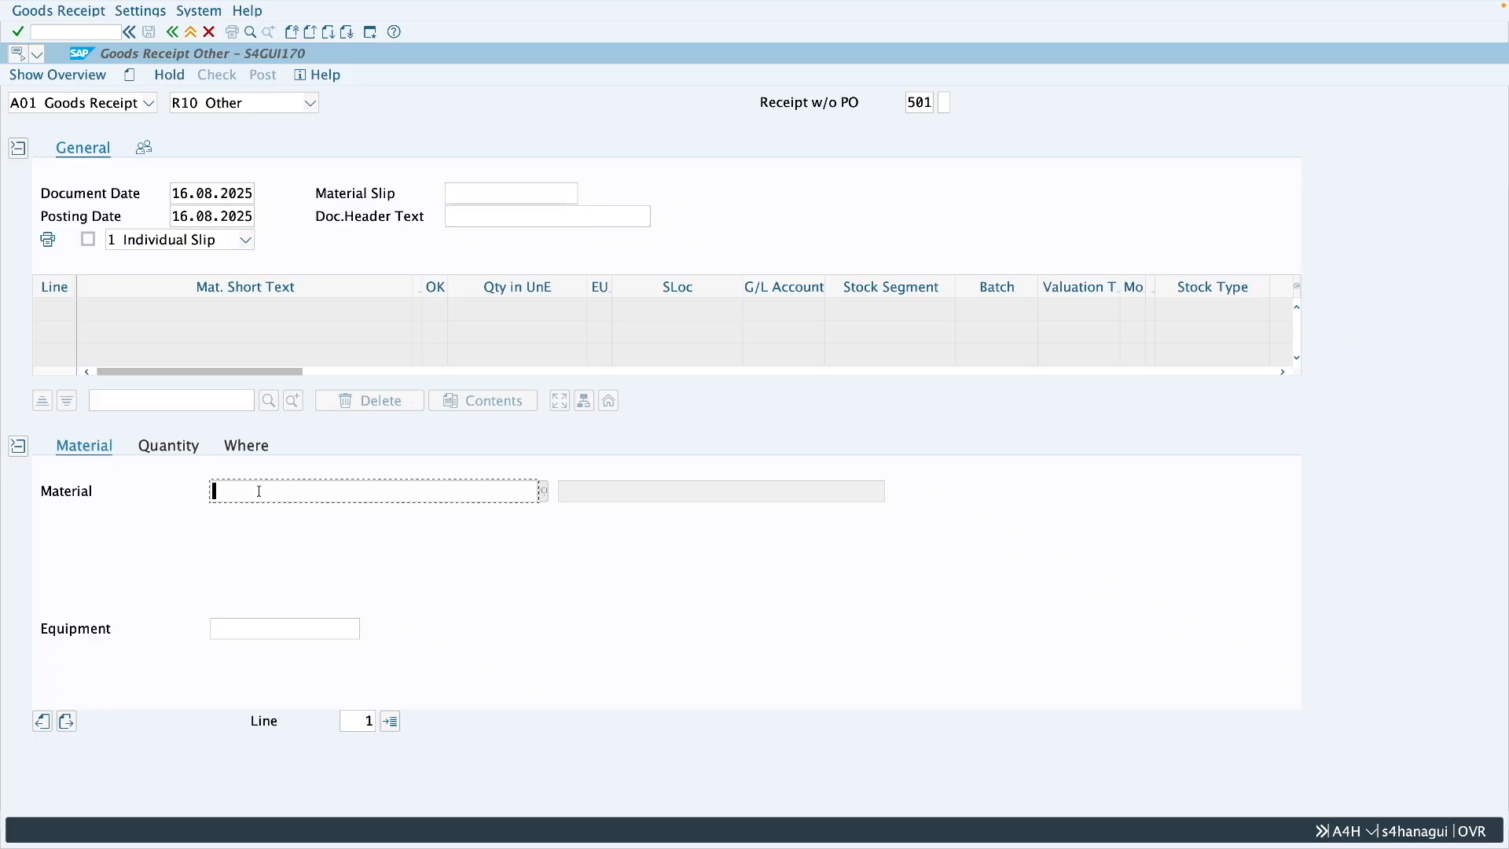
pyautogui.write('1047')
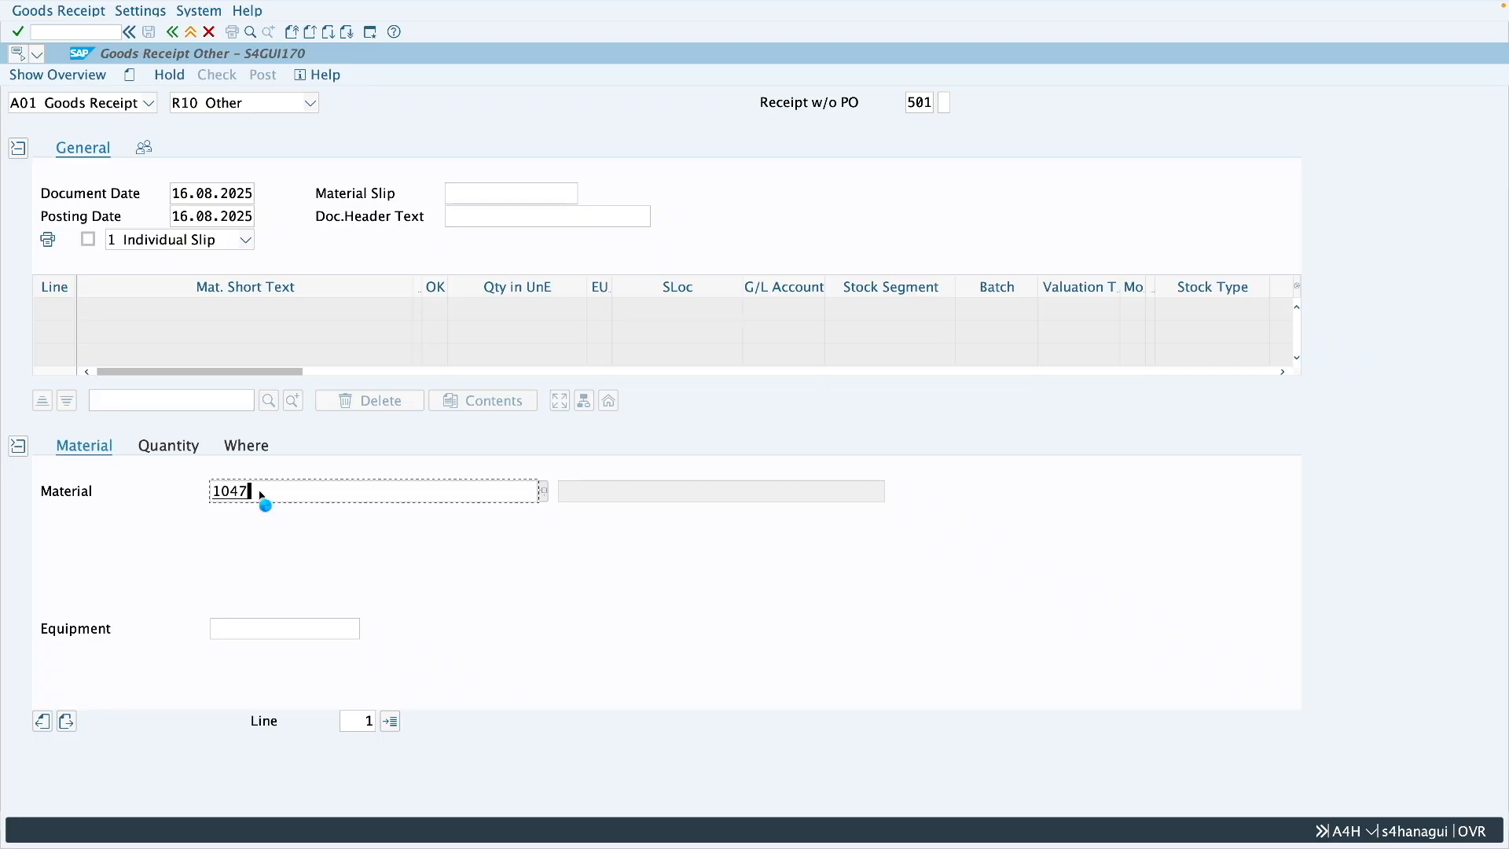
pyautogui.press('Return')
pyautogui.write('15')
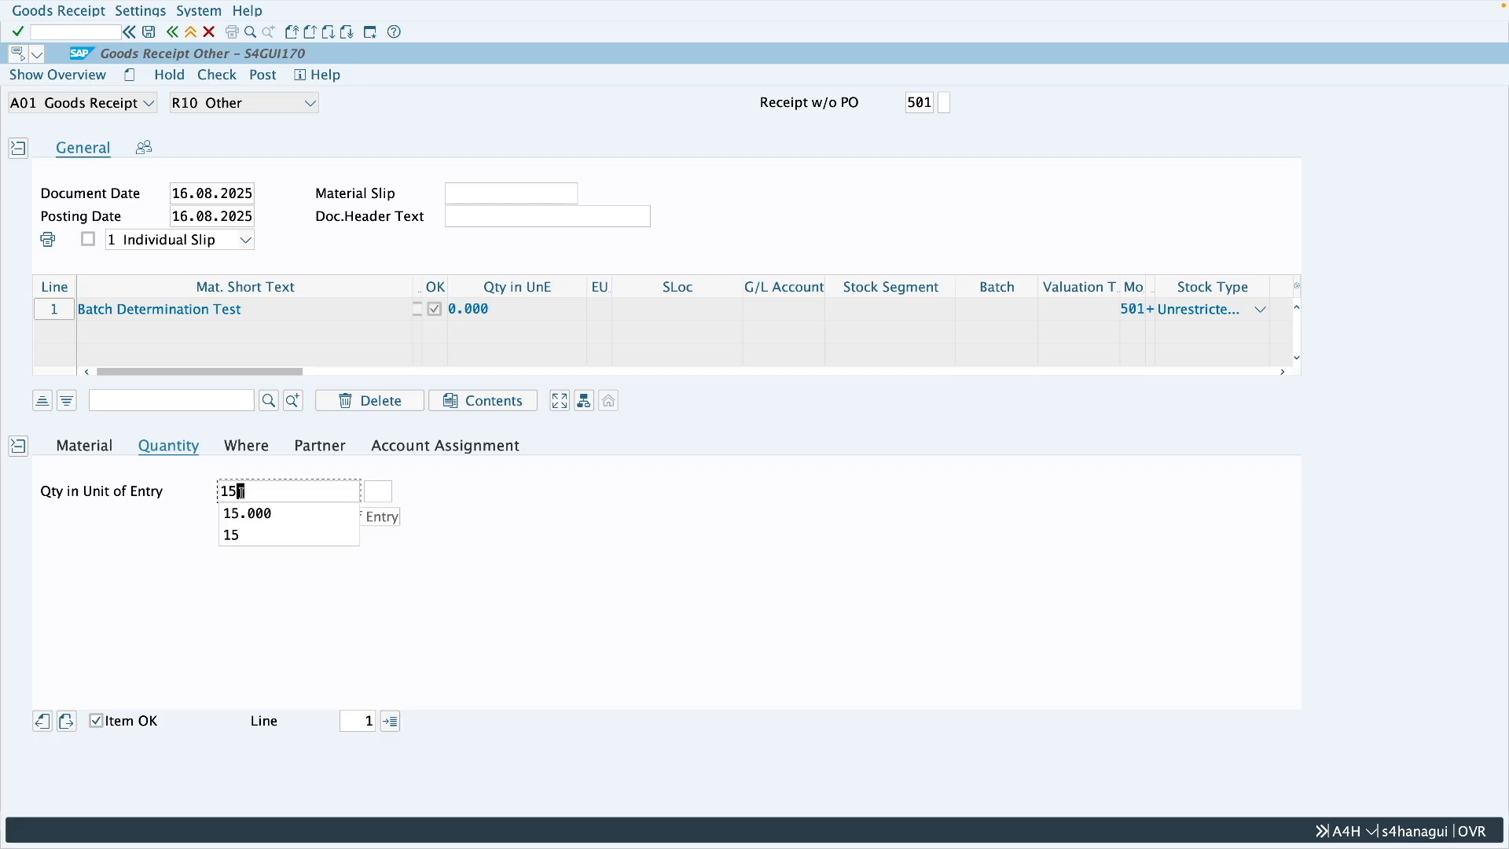
pyautogui.press('Return')
# - Assign plant Z286 and storage location 0001 to the second goods receipt's item
pyautogui.click(248, 448)
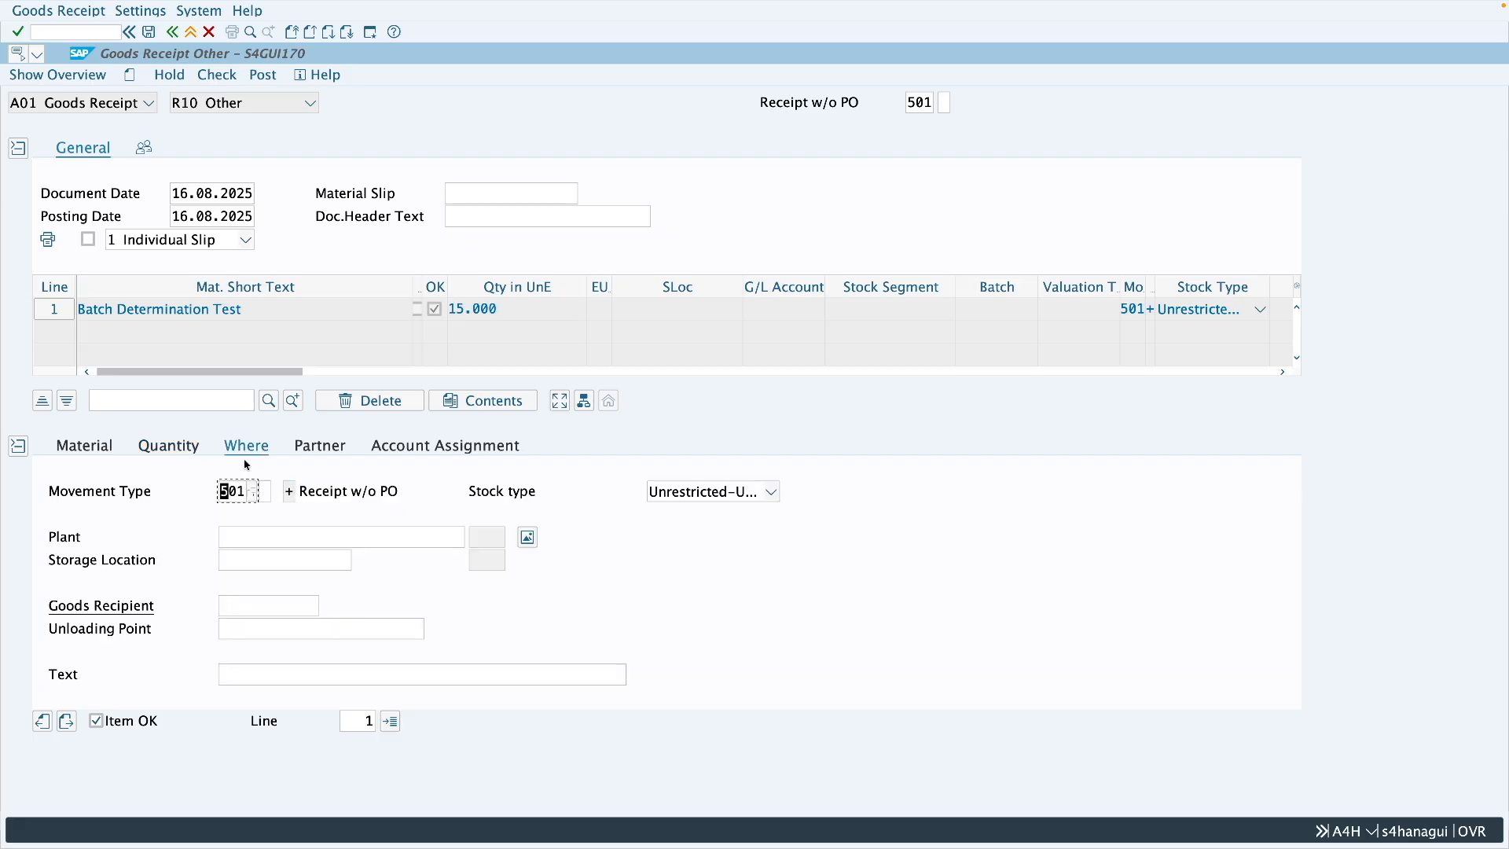
pyautogui.click(265, 541)
pyautogui.write('z286')
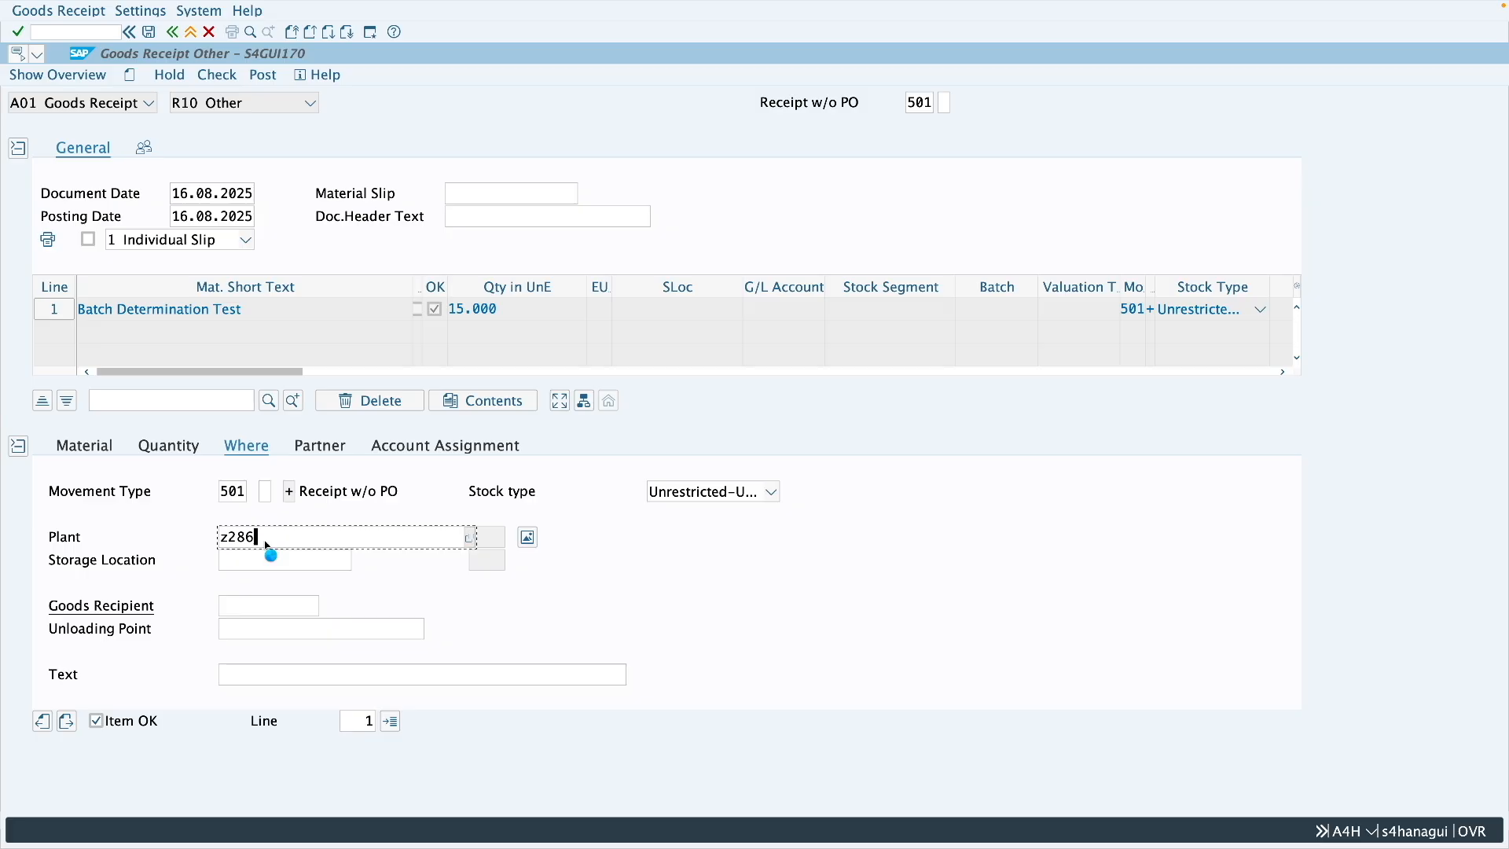
pyautogui.press('Return')
pyautogui.click(262, 559)
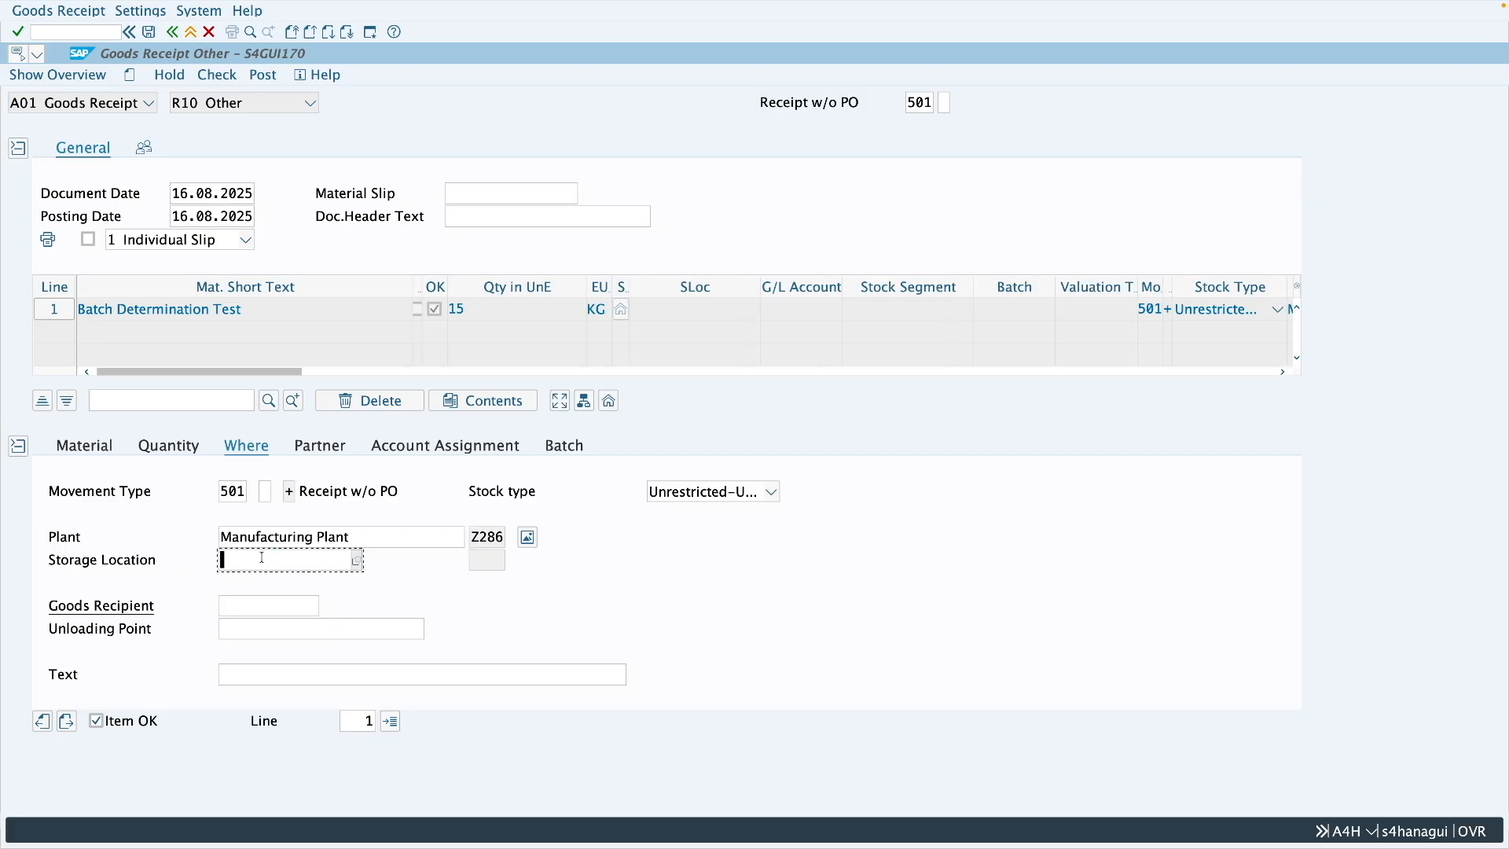
pyautogui.write('0001')
pyautogui.press('Return')
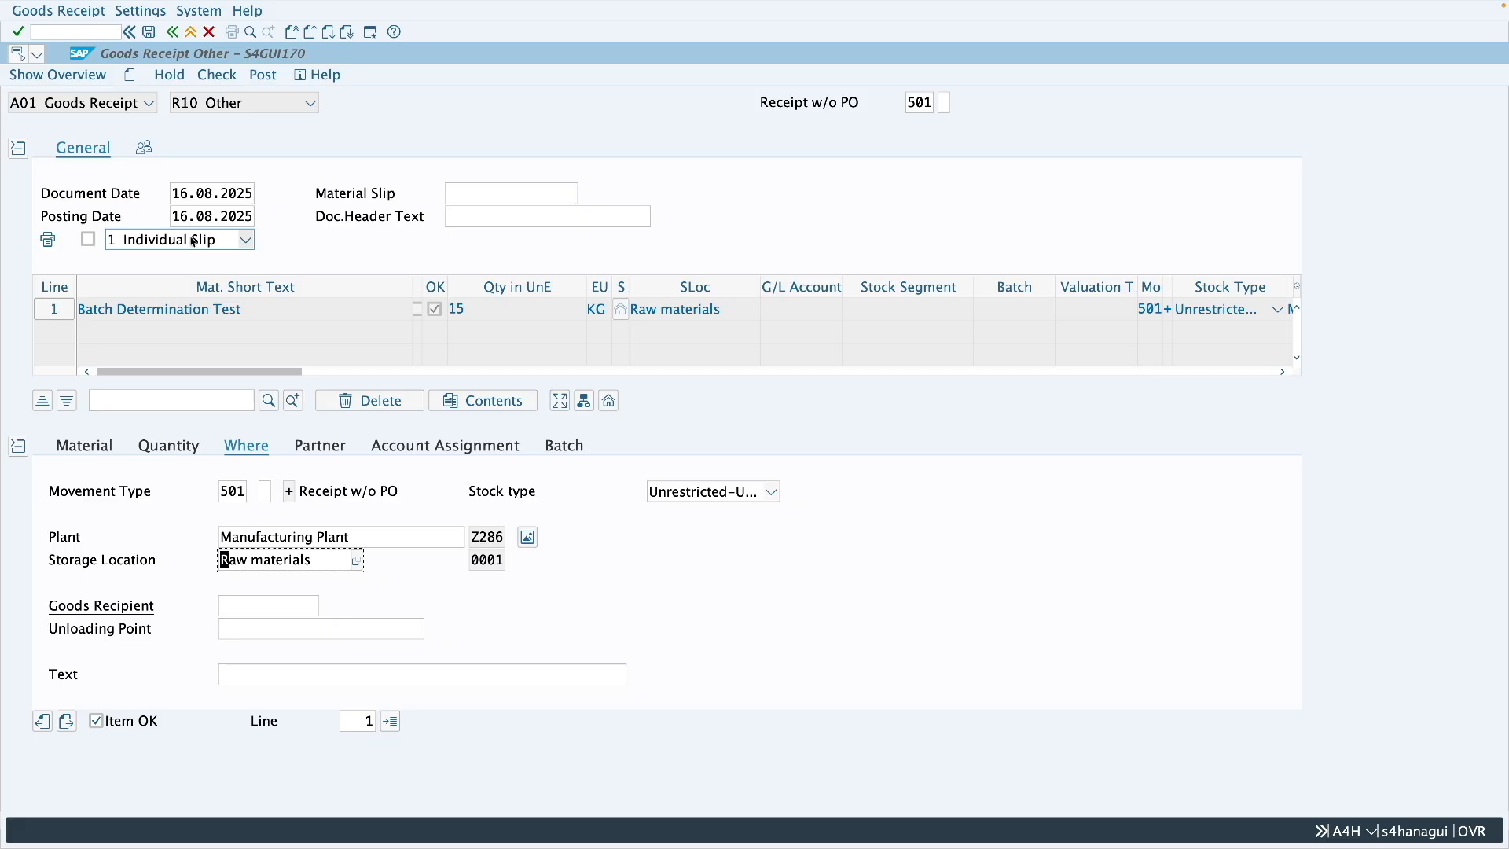
# - Post the second goods receipt with posting date 05.08.2025 and batch expiration date (SLED/BBD) 30.09.2025
pyautogui.doubleClick(174, 217)
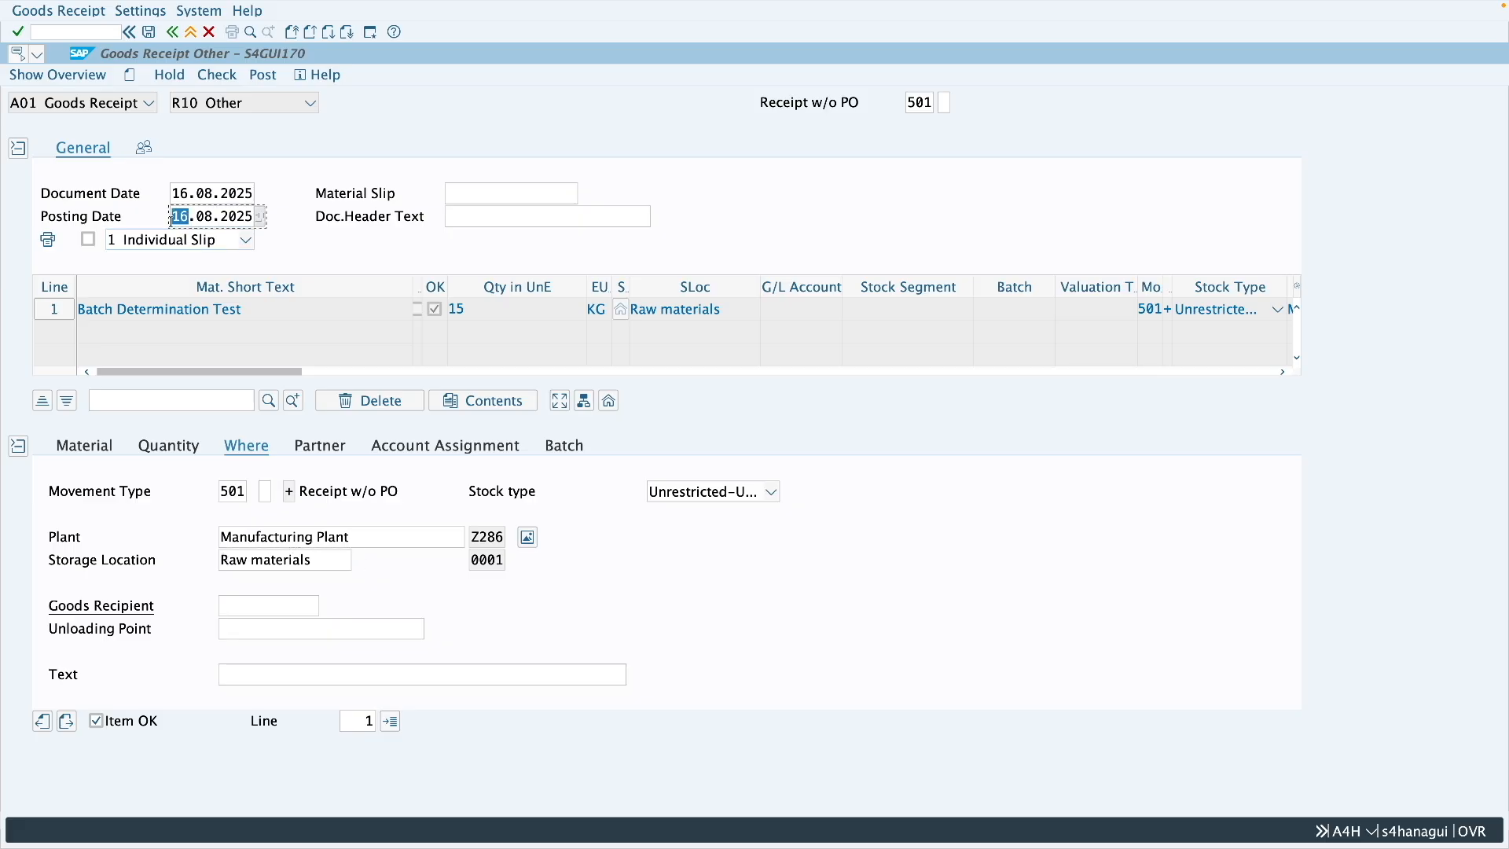
pyautogui.write('05.08.2025')
pyautogui.click(580, 447)
pyautogui.click(266, 607)
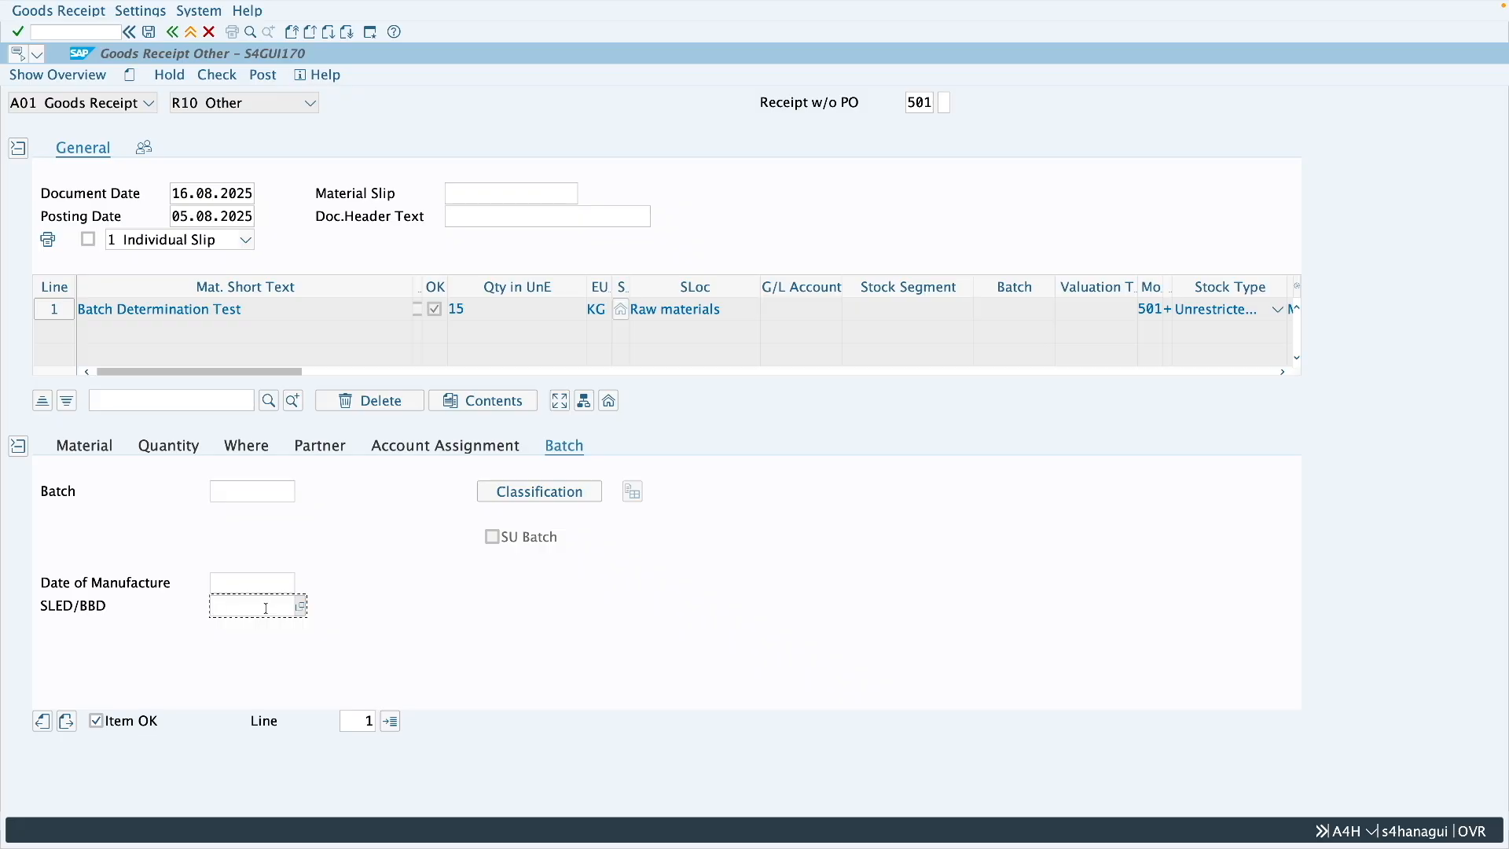
pyautogui.write('30.09.2025')
pyautogui.click(265, 77)
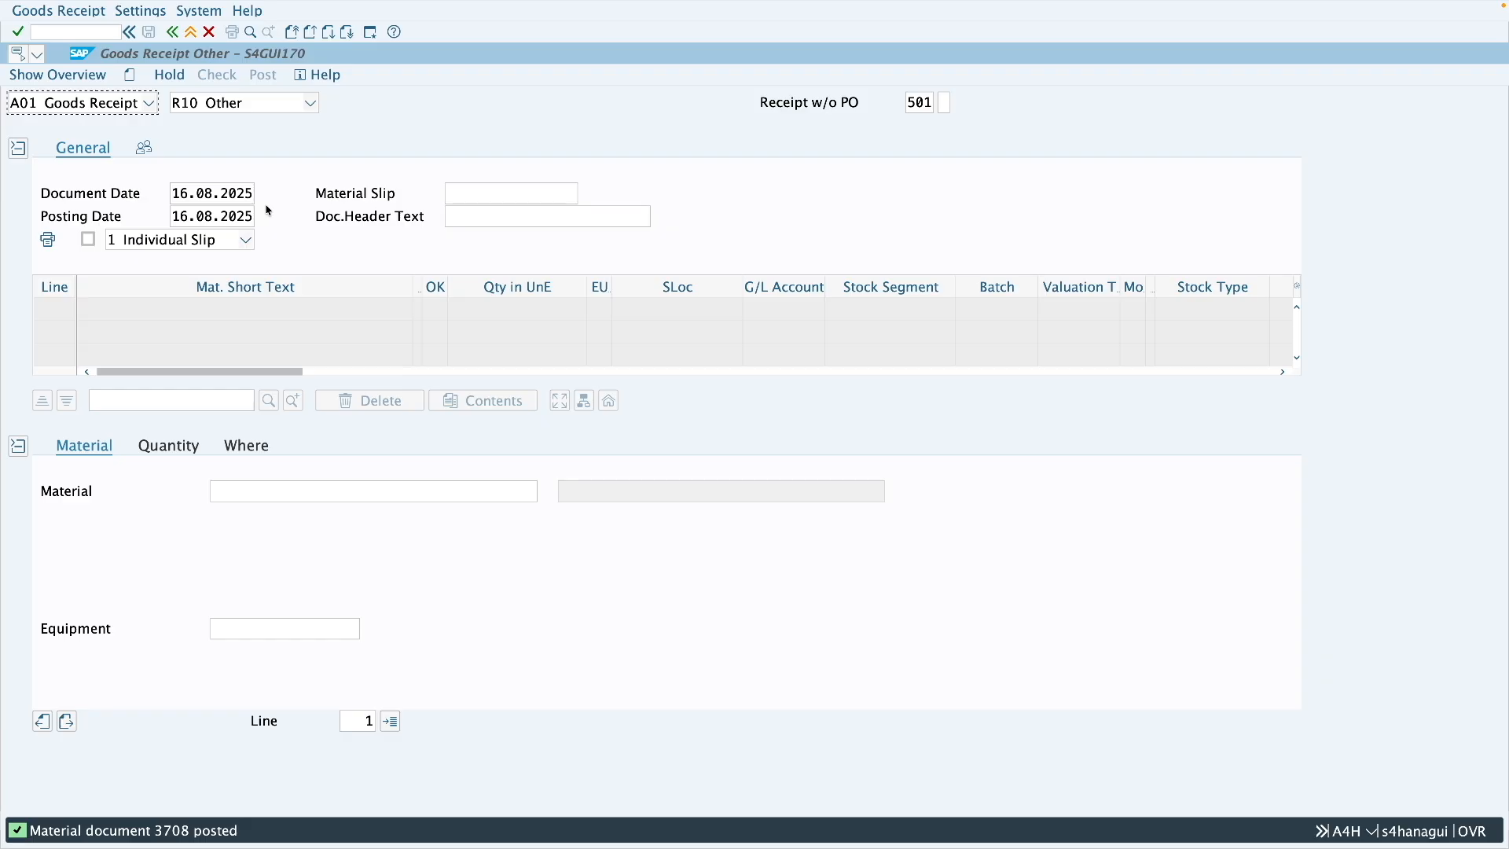
# - Start a third goods receipt item for material 1047 with a quantity of 20
pyautogui.click(267, 493)
pyautogui.write('1047')
pyautogui.press('Return')
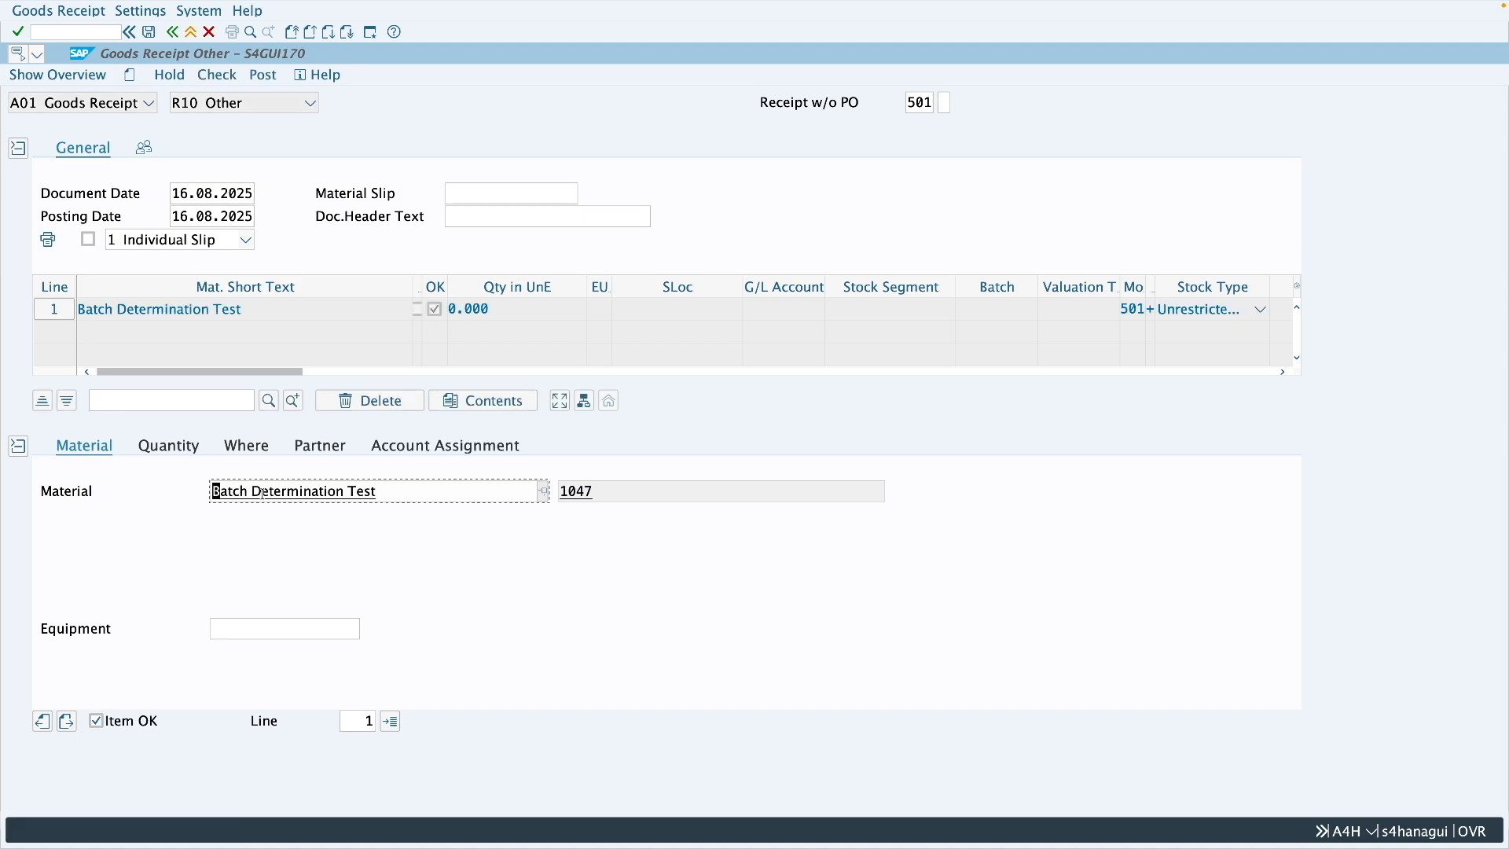
pyautogui.click(179, 449)
pyautogui.write('20')
pyautogui.click(246, 513)
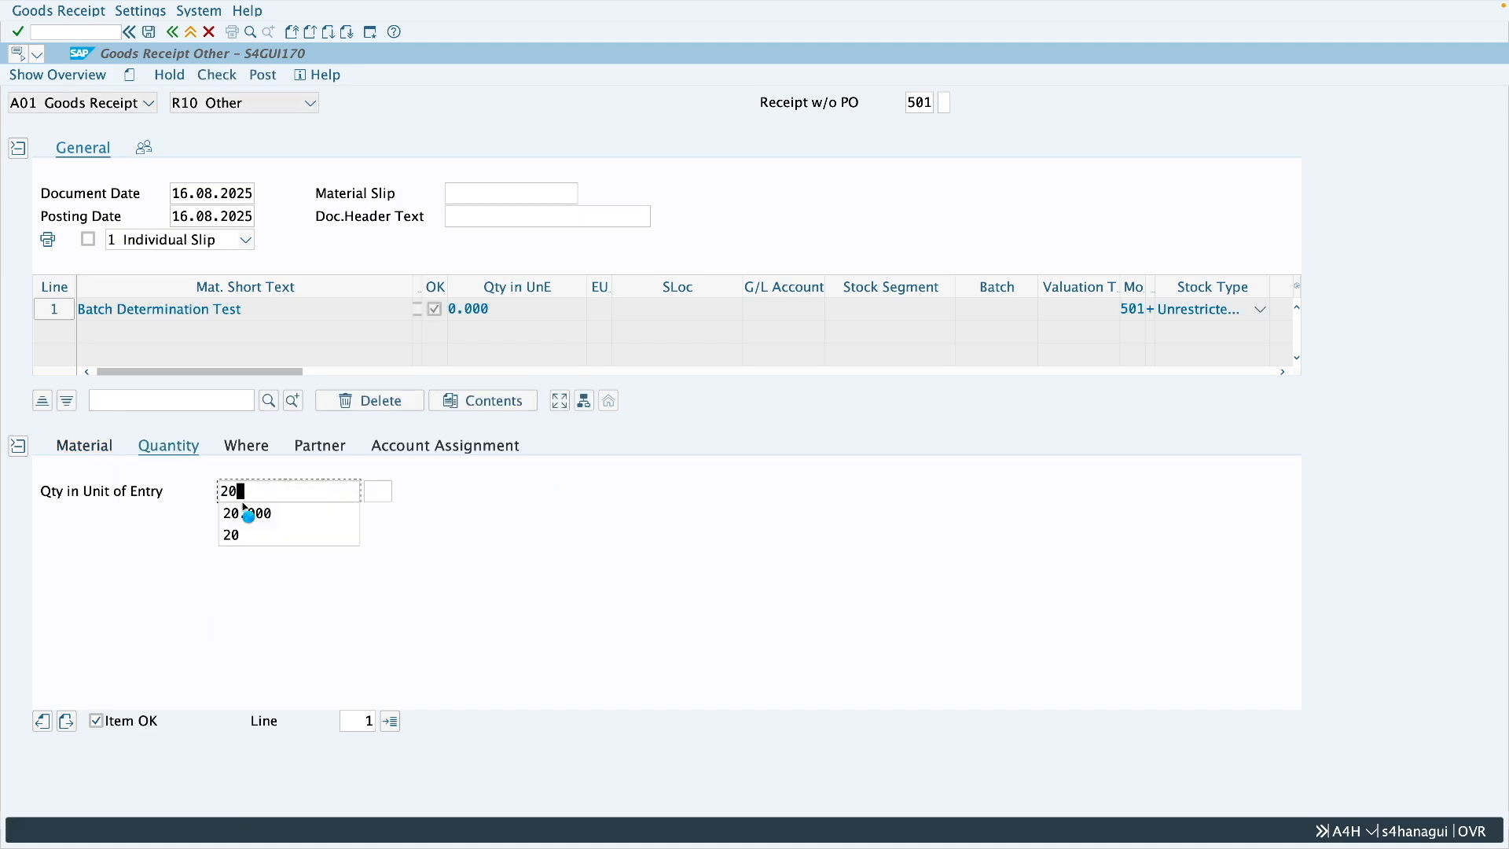
# - Assign plant Z286 and storage location 0001 to the third goods receipt's item
pyautogui.click(246, 446)
pyautogui.click(262, 539)
pyautogui.write('z286')
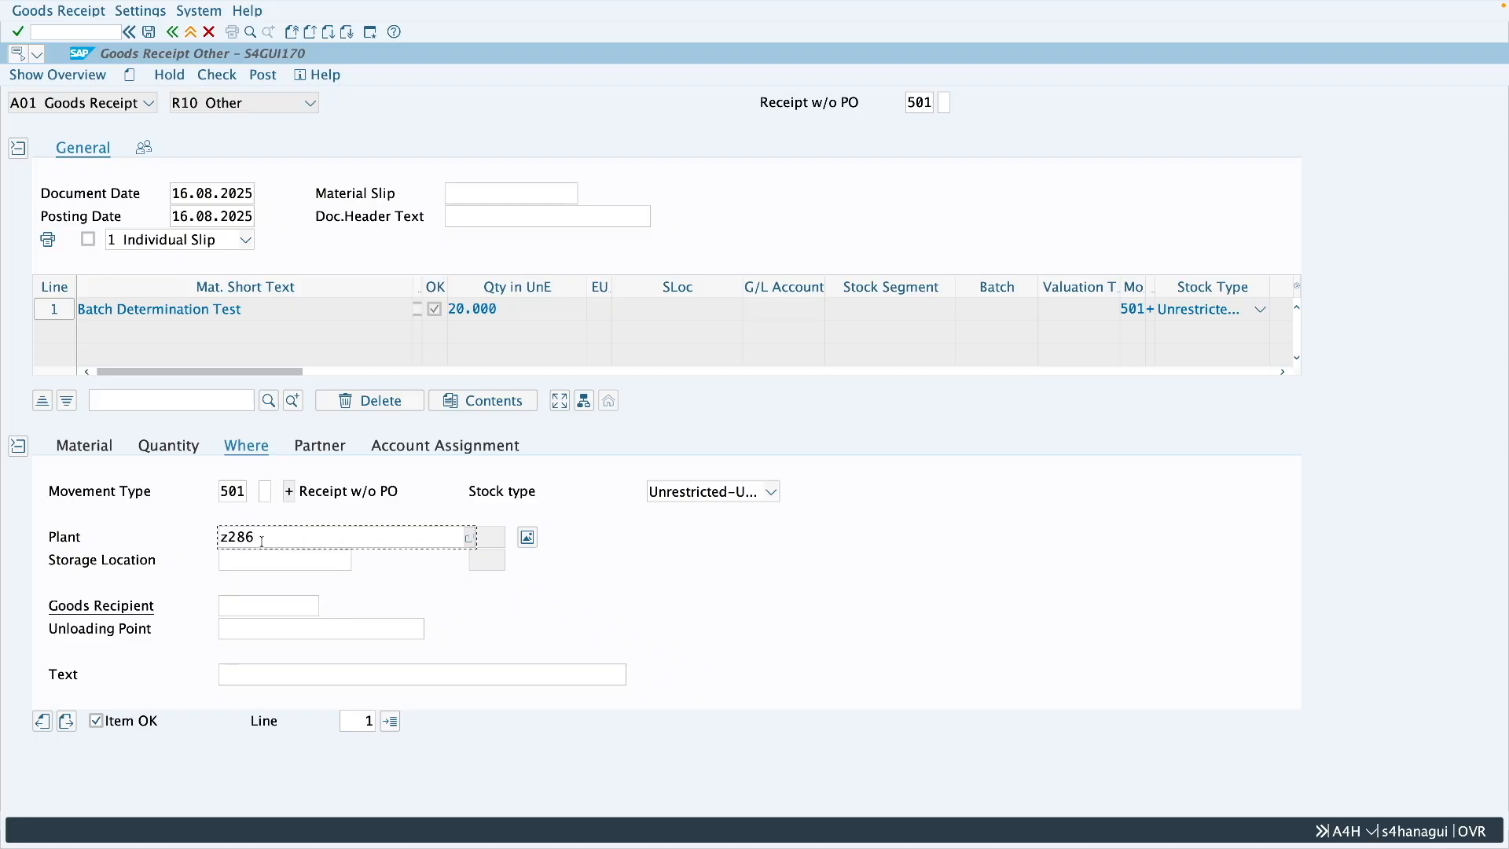
pyautogui.press('Tab')
pyautogui.write('0001')
pyautogui.press('Return')
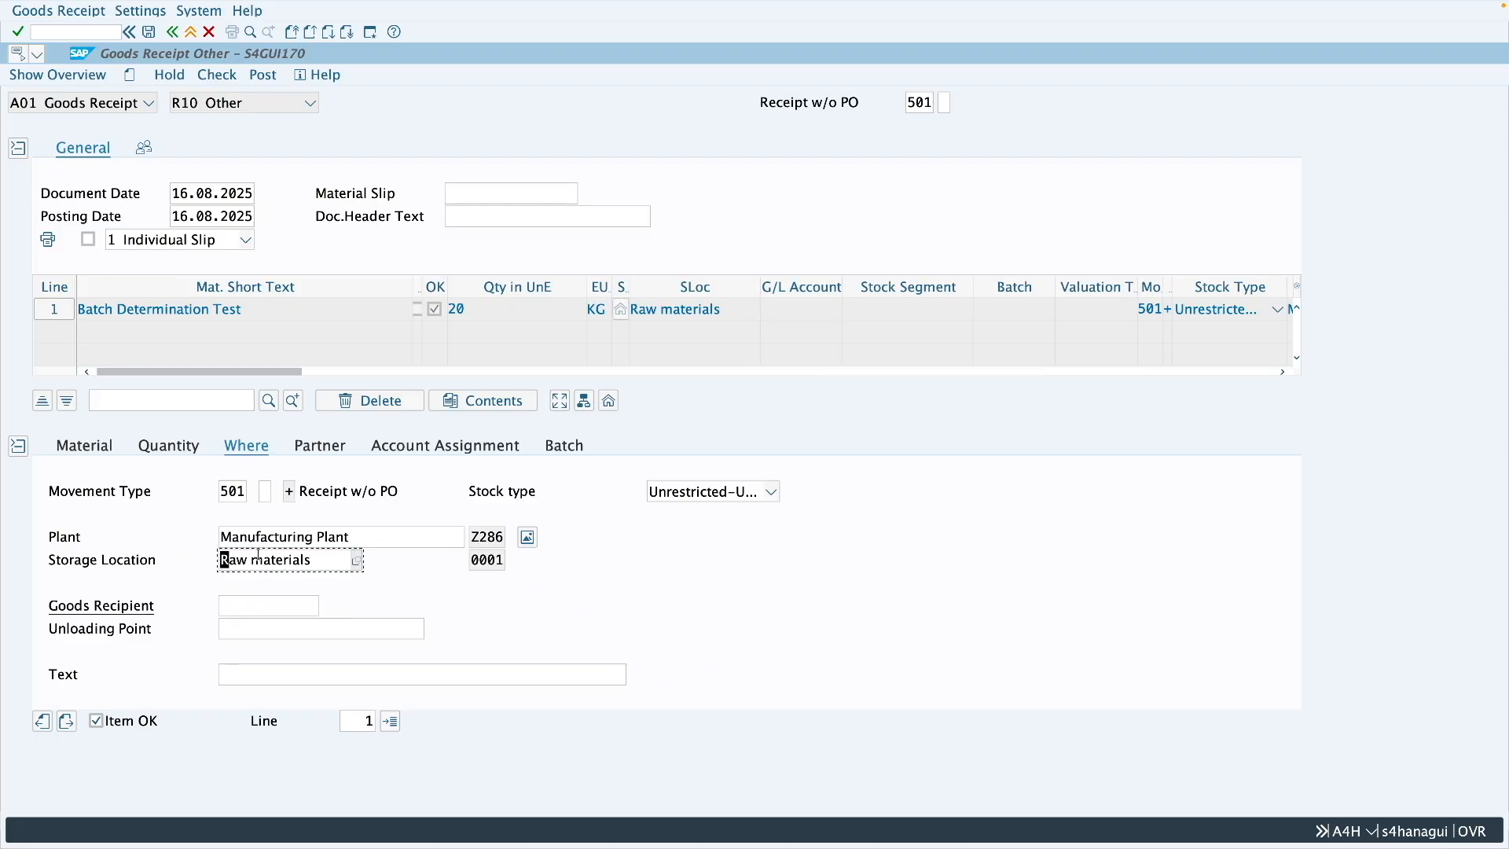
# - Set the batch's SLED/BBD to 30.10.2025 and post the third goods receipt
pyautogui.click(566, 449)
pyautogui.click(259, 608)
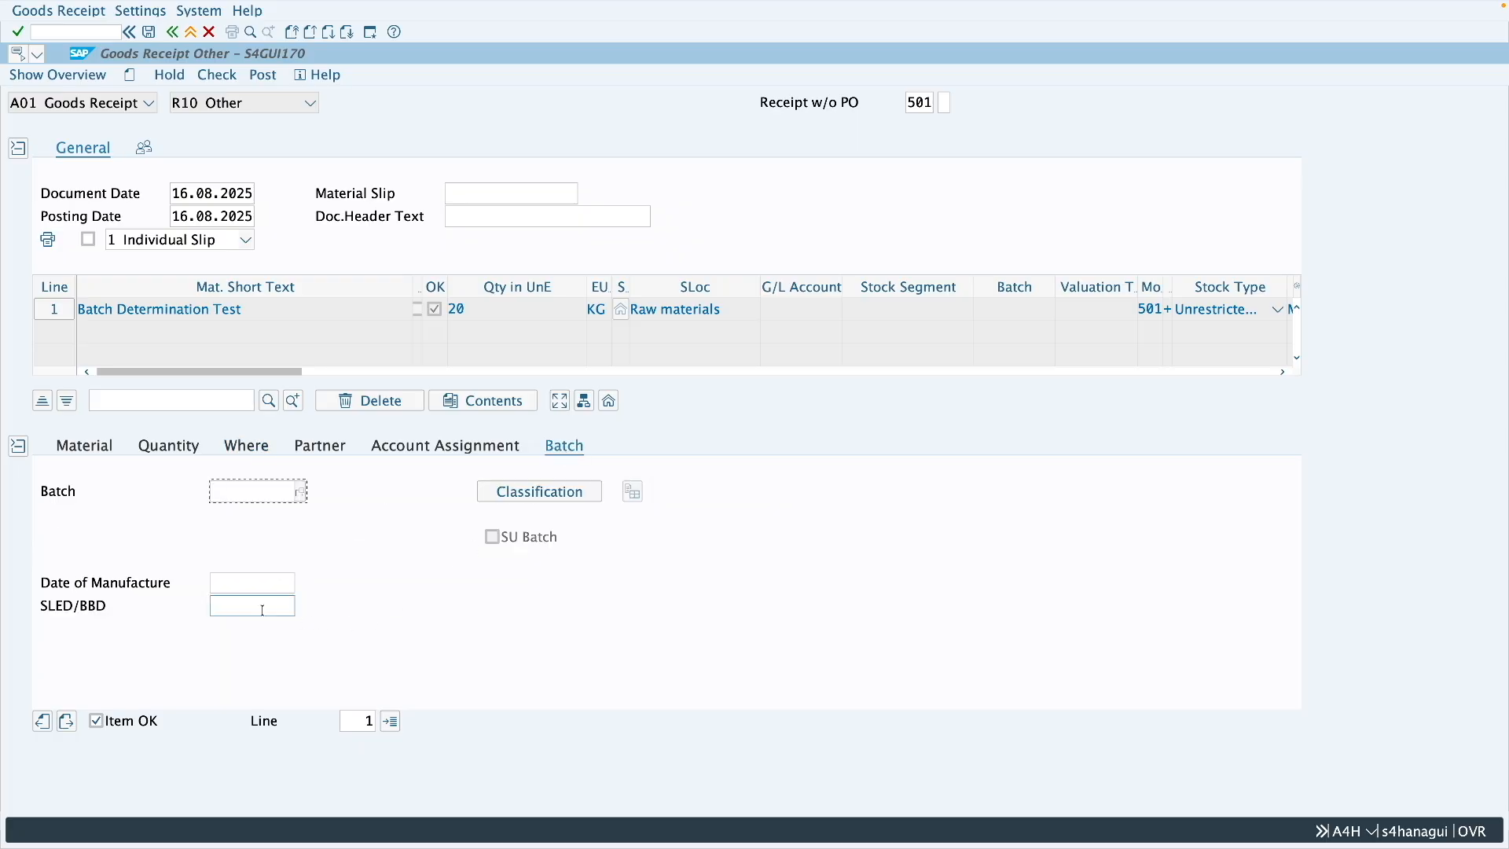
pyautogui.write('2')
pyautogui.press('BackSpace')
pyautogui.write('30.1')
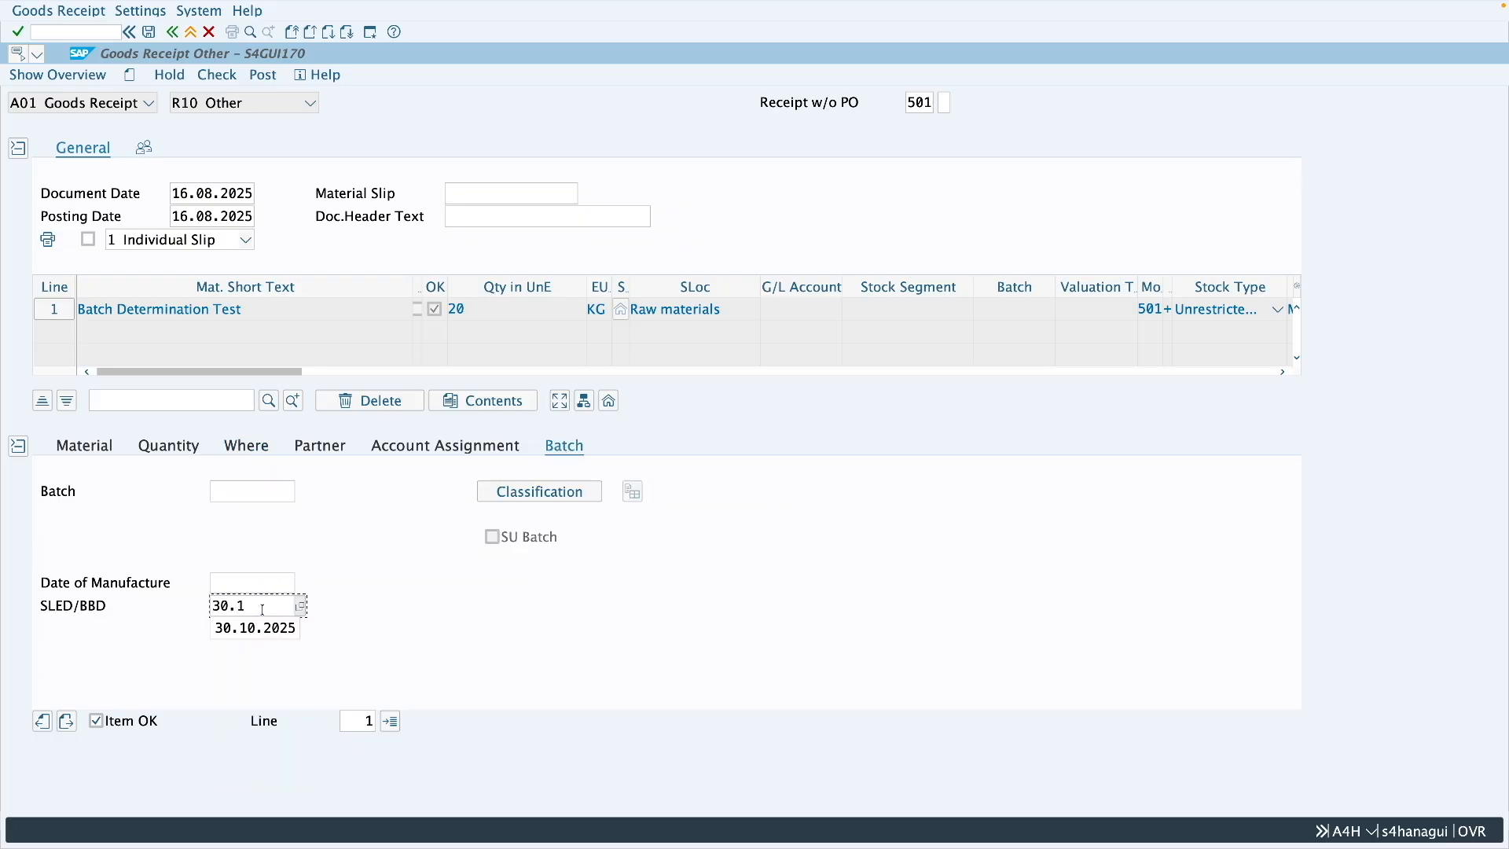
pyautogui.write('0.2025')
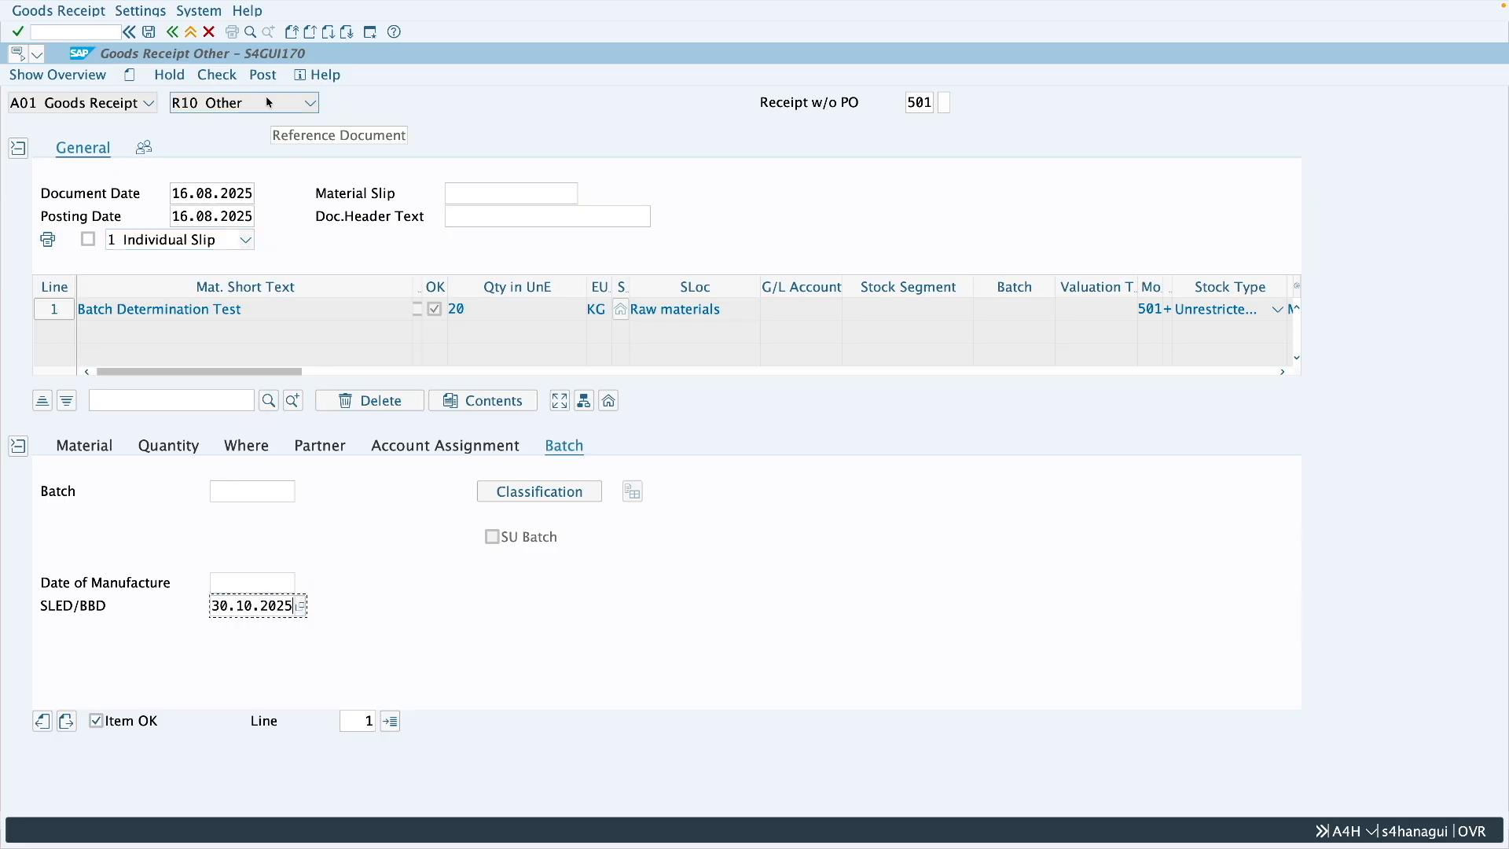
pyautogui.click(264, 76)
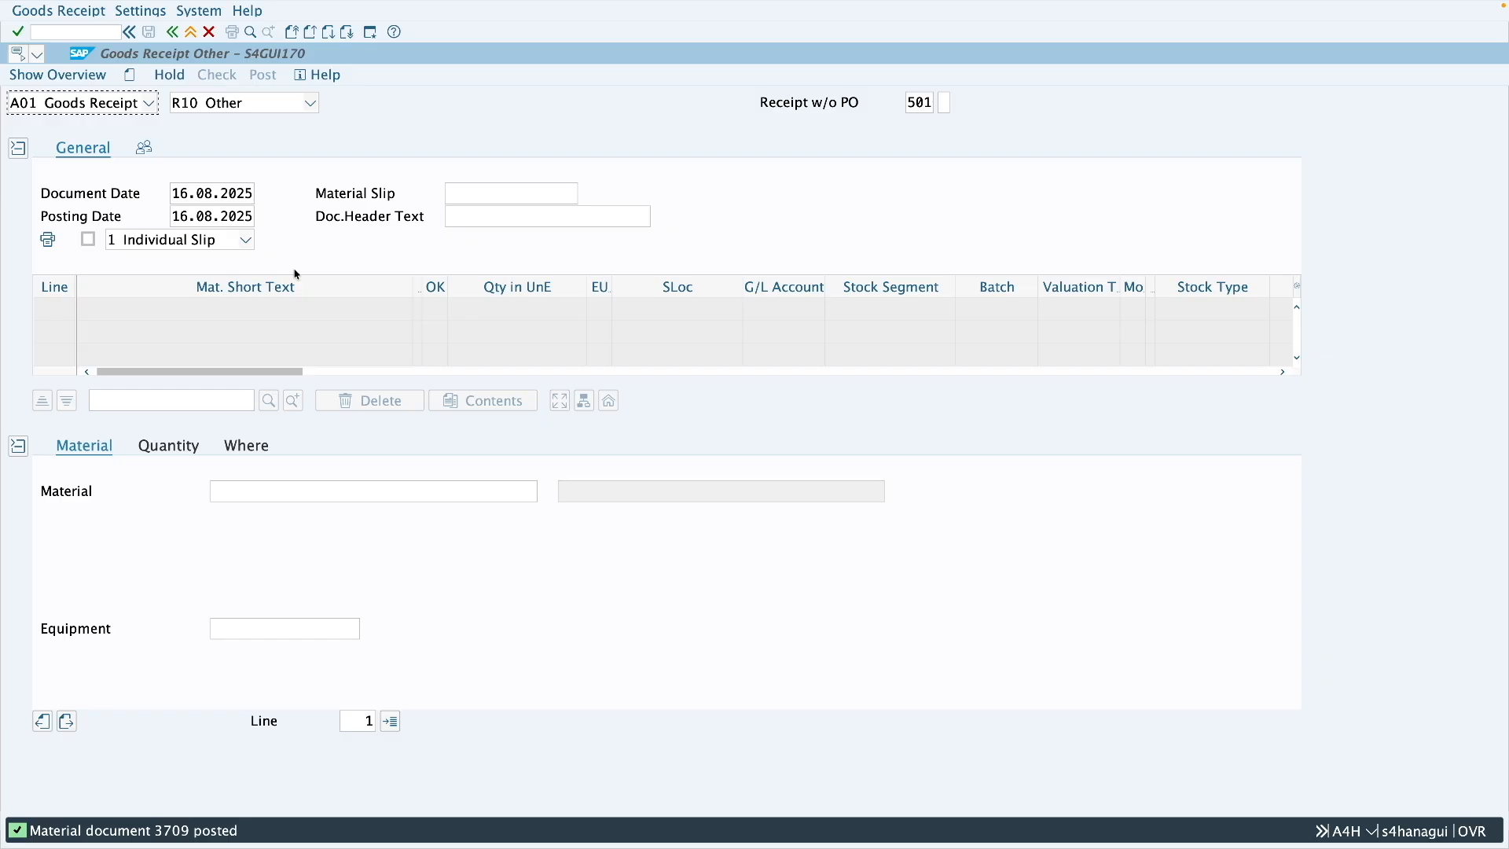
# - Display the last posted material document and examine its batch's classification values, returning to the document
pyautogui.click(73, 108)
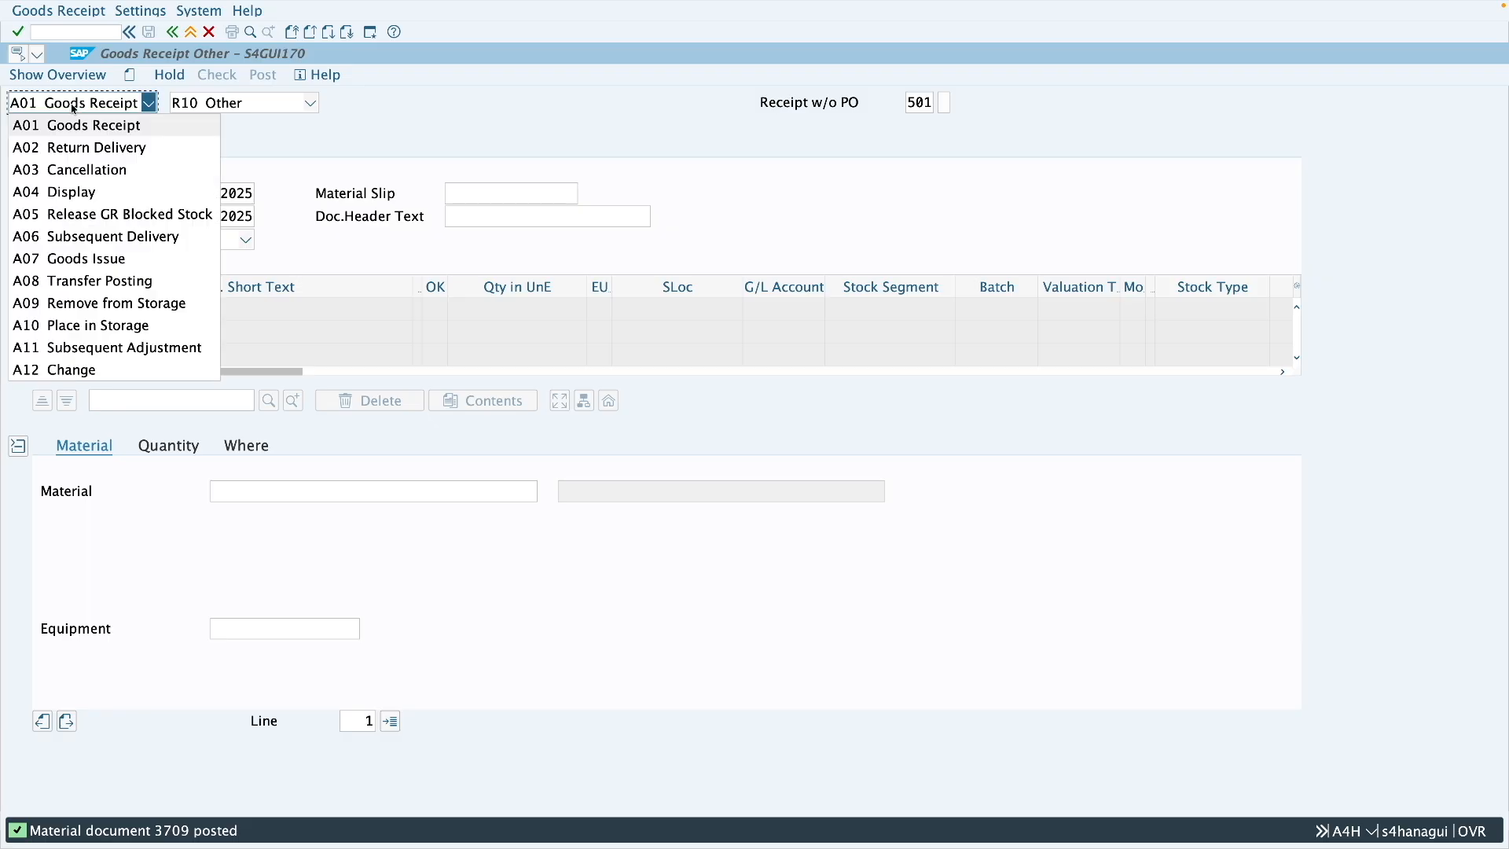
pyautogui.click(197, 191)
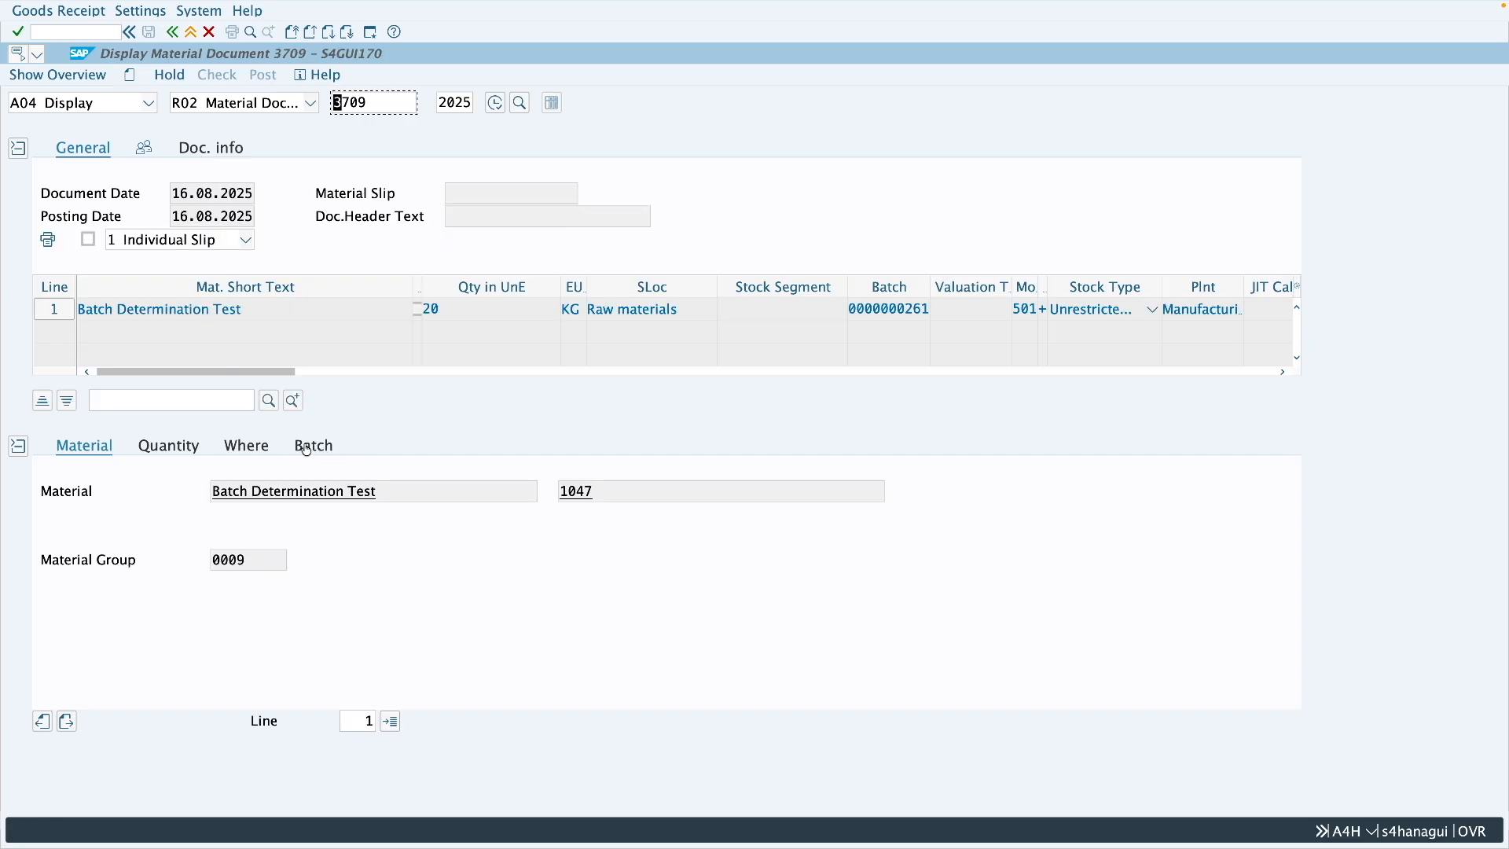
pyautogui.click(312, 447)
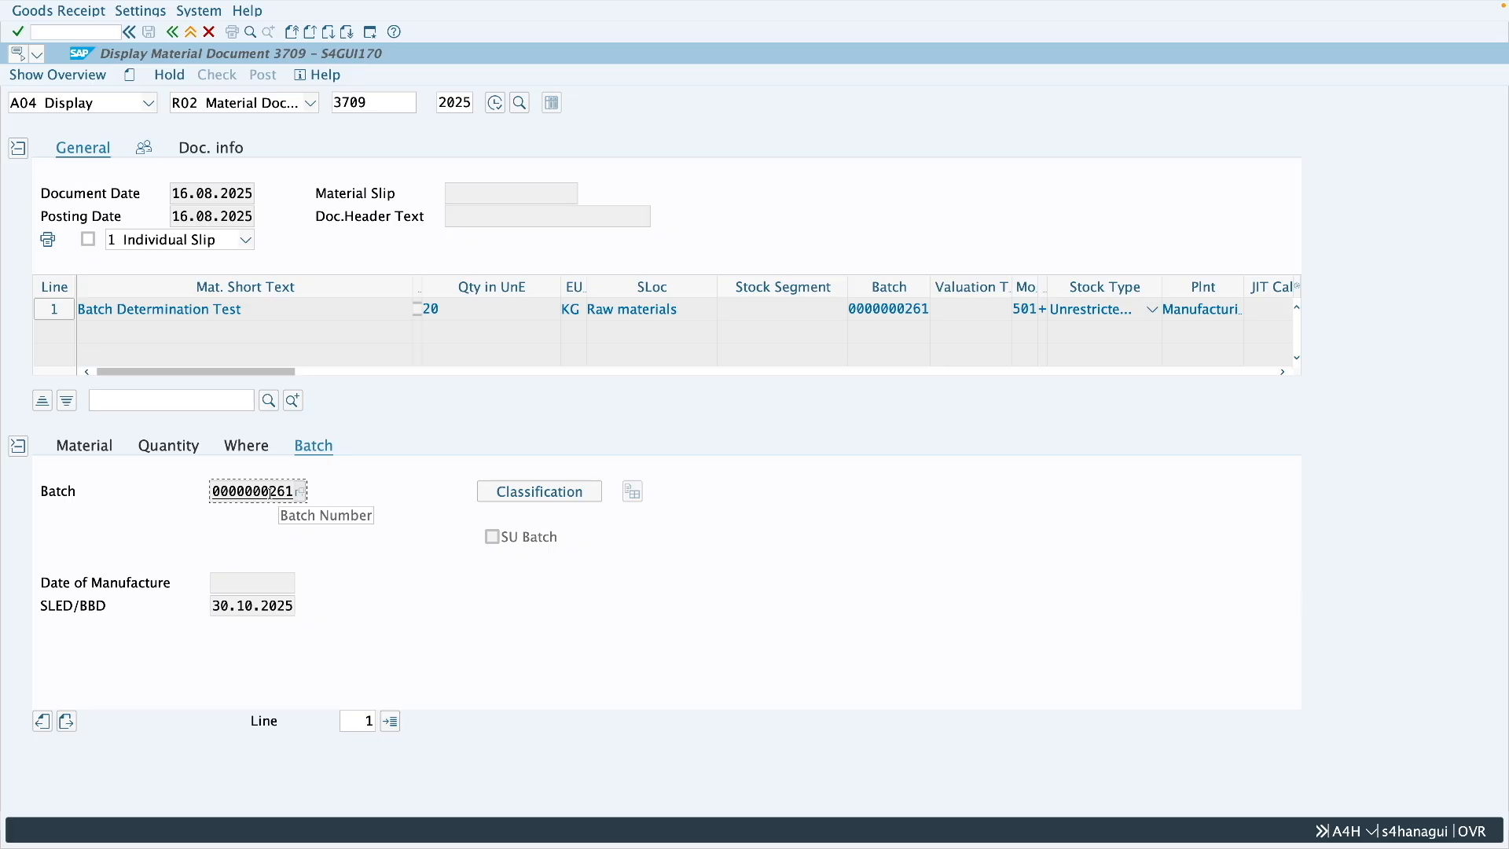
pyautogui.click(519, 495)
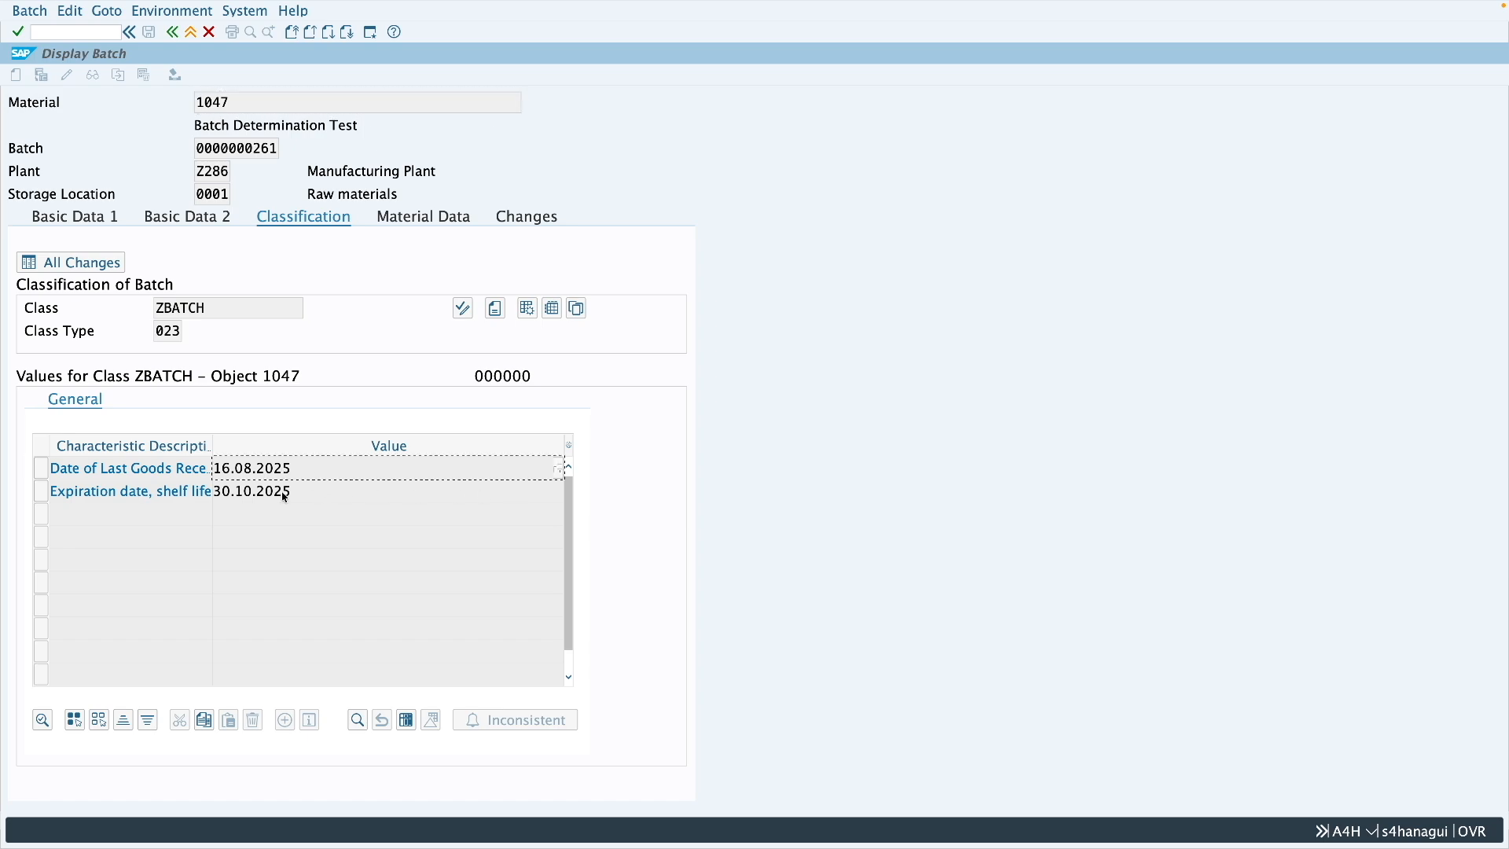
pyautogui.click(285, 495)
pyautogui.click(190, 32)
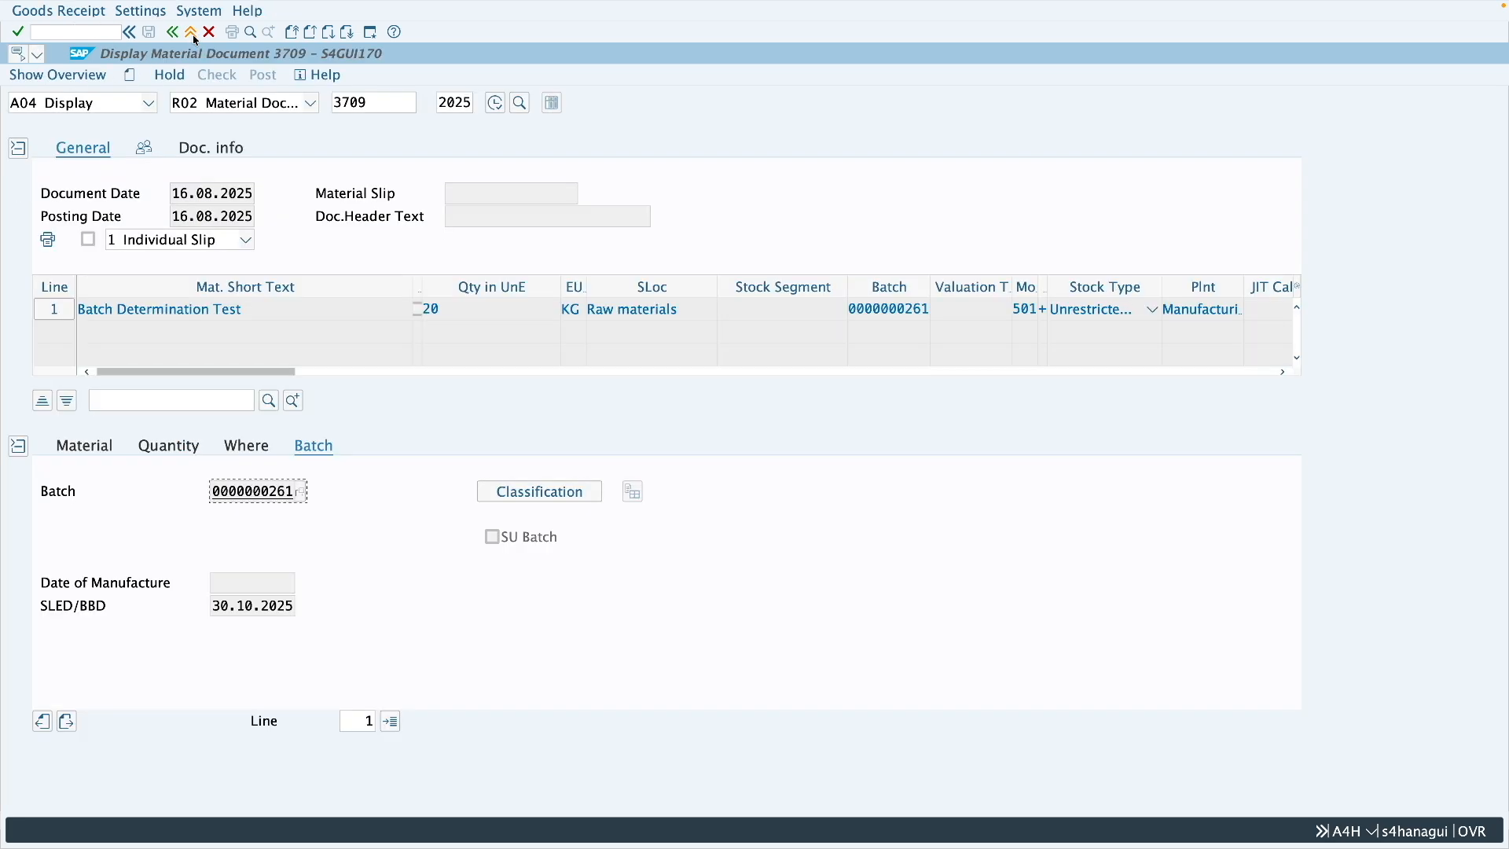
# - Leave the material document display and open the Batch Information Cockpit with transaction BMBC
pyautogui.click(190, 32)
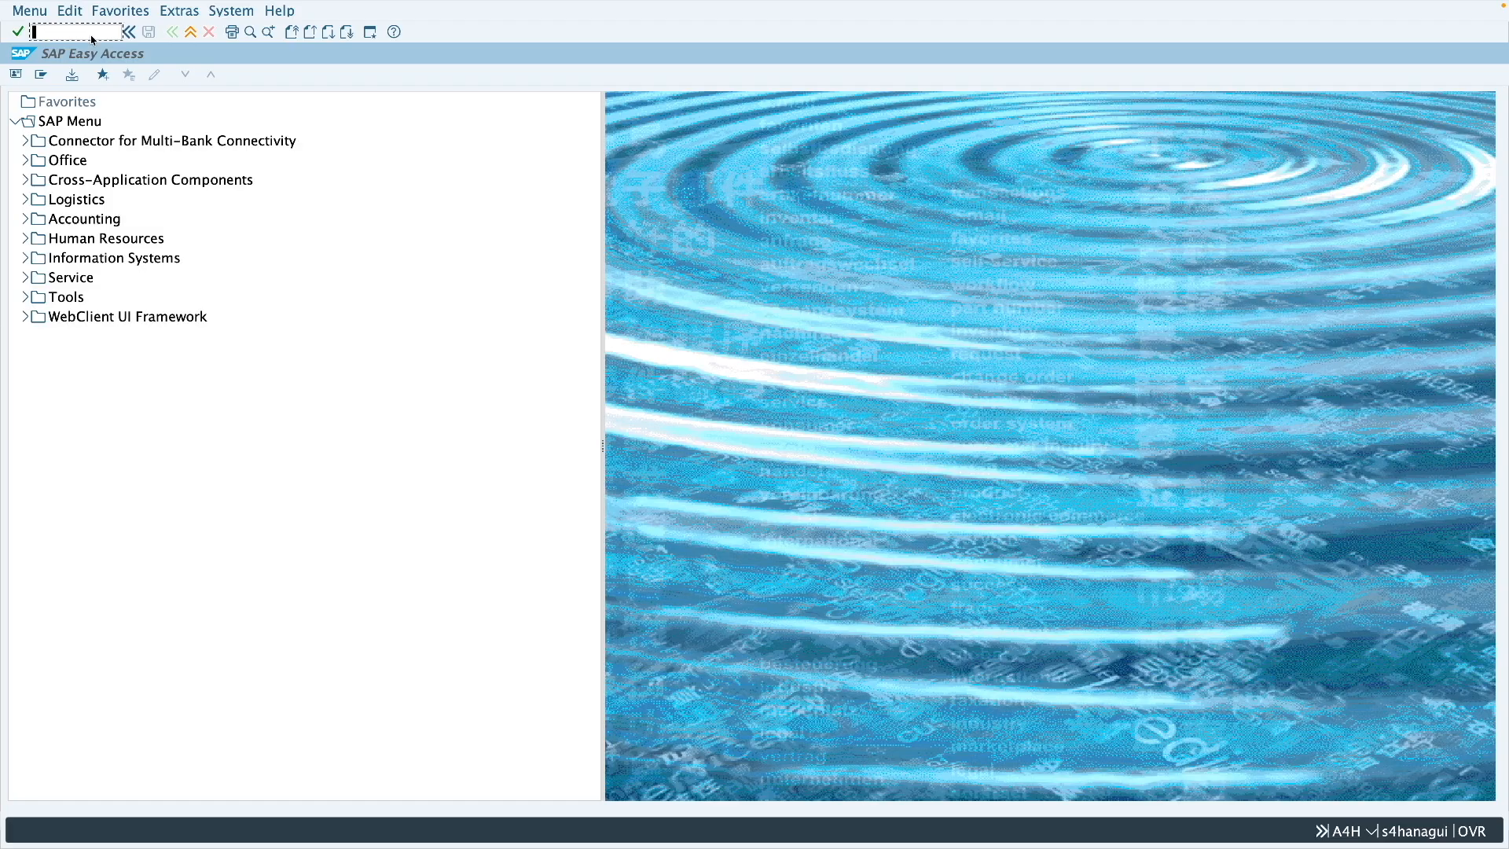
pyautogui.write('bmbc')
pyautogui.press('Return')
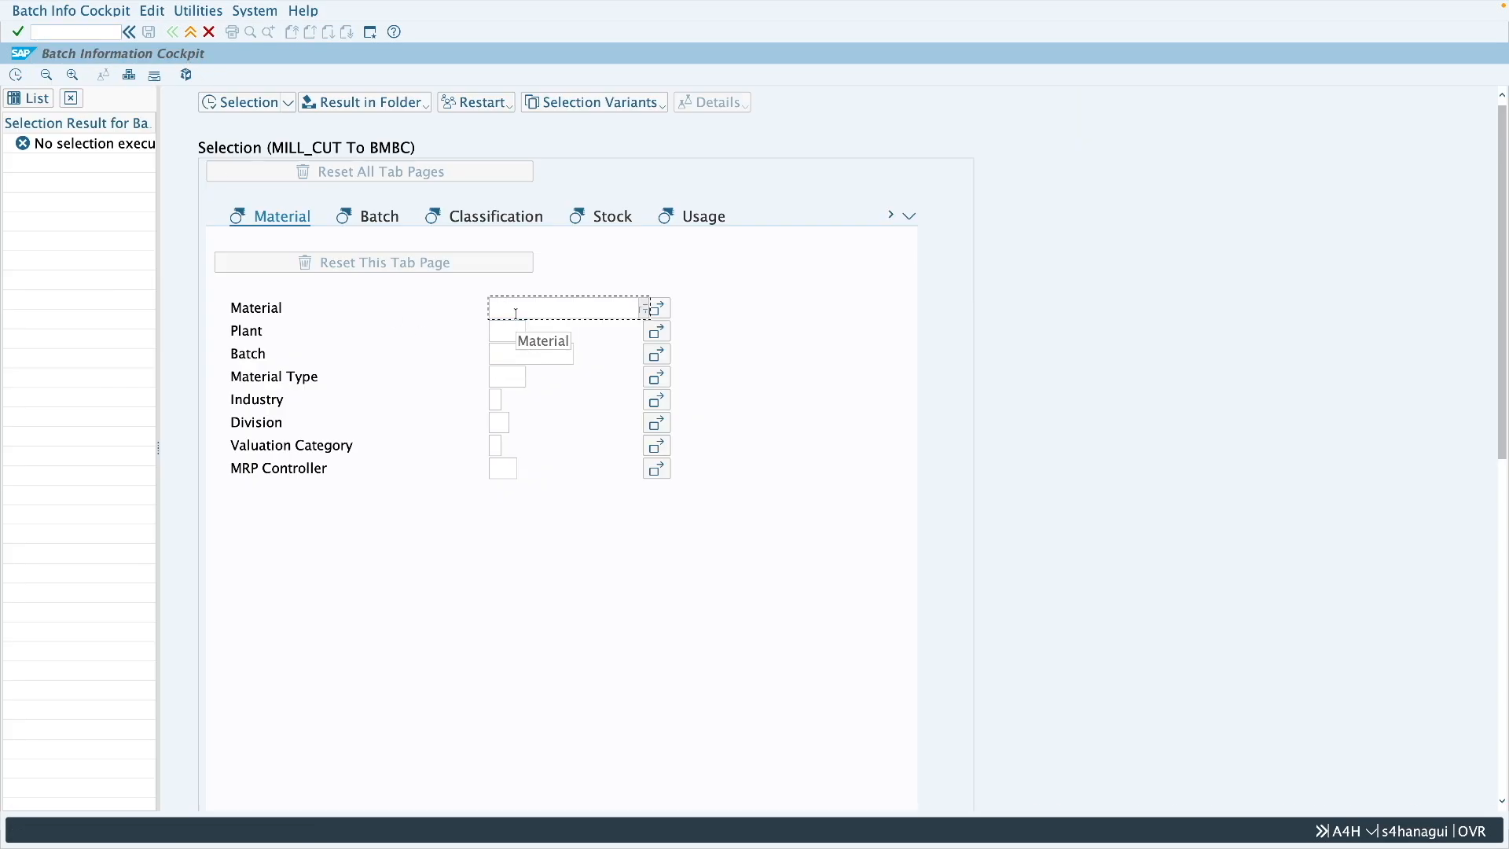
# - Search for the batches of material 1047 in plant Z286 by executing the cockpit's selection
pyautogui.write('104')
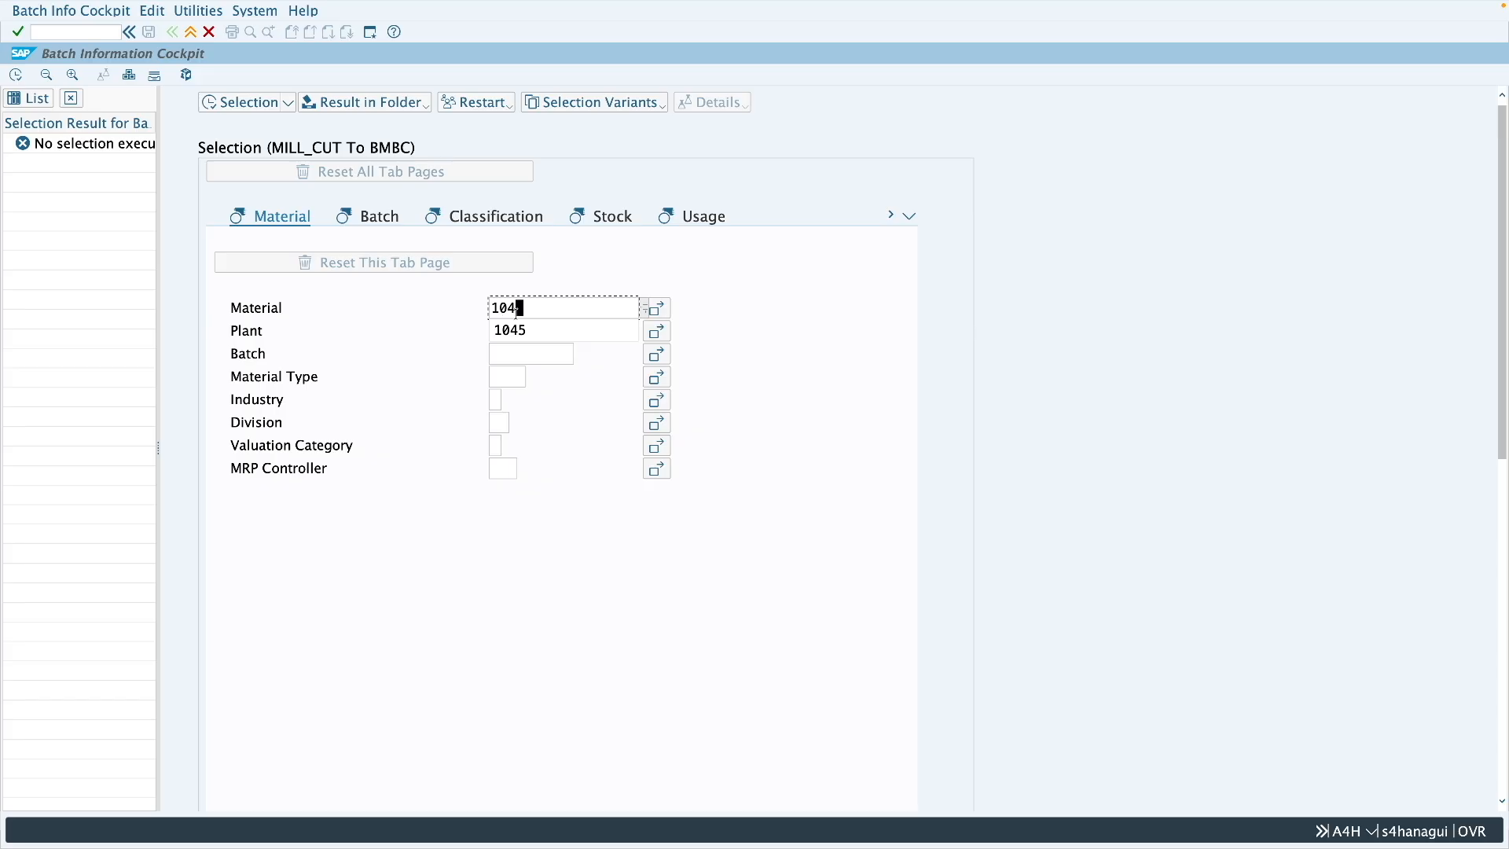
pyautogui.write('7')
pyautogui.click(514, 330)
pyautogui.write('z2')
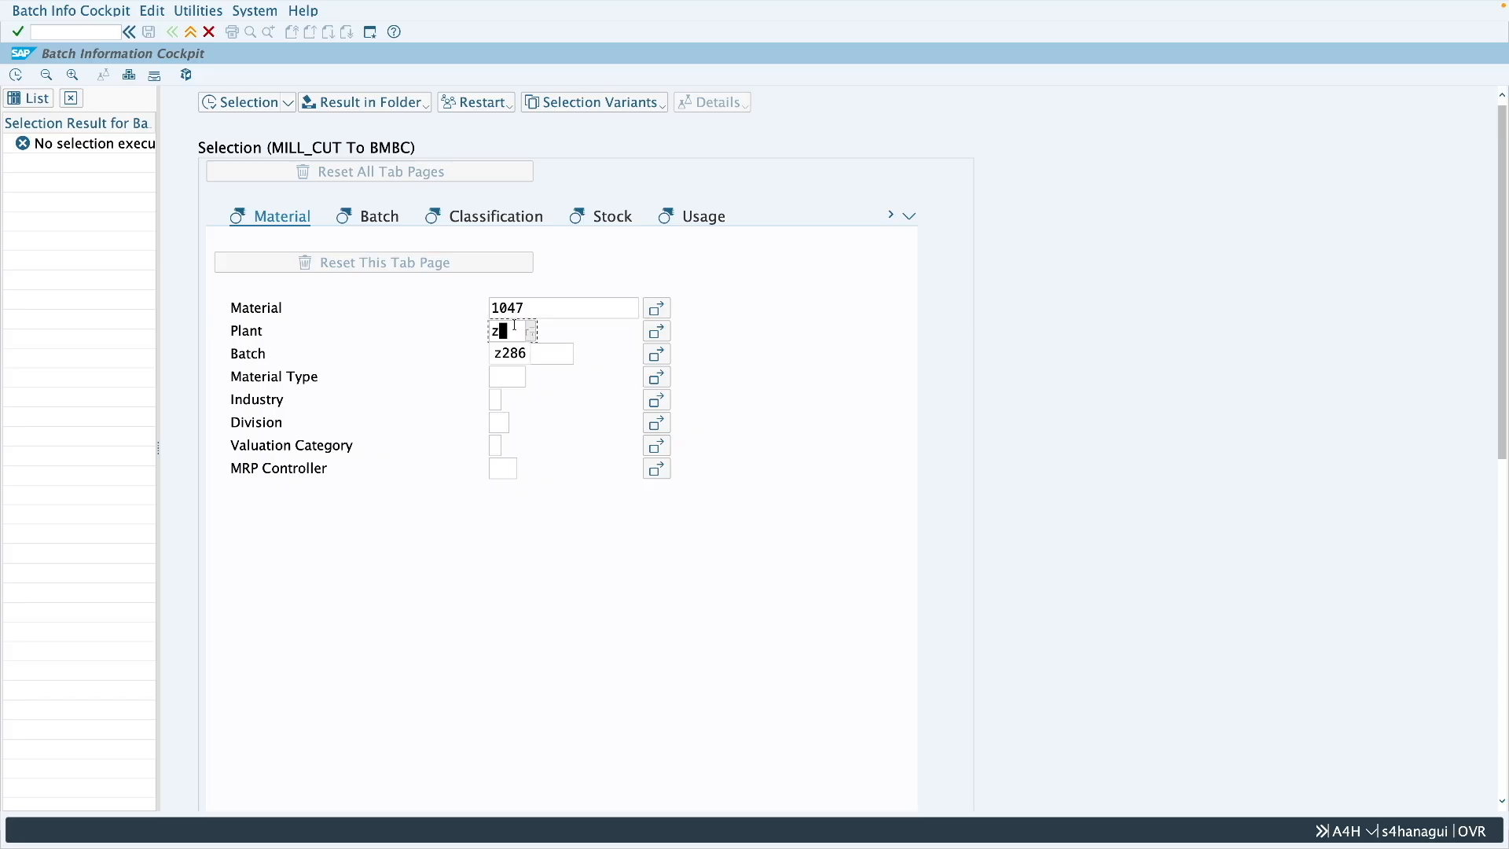
pyautogui.click(511, 353)
pyautogui.press('Return')
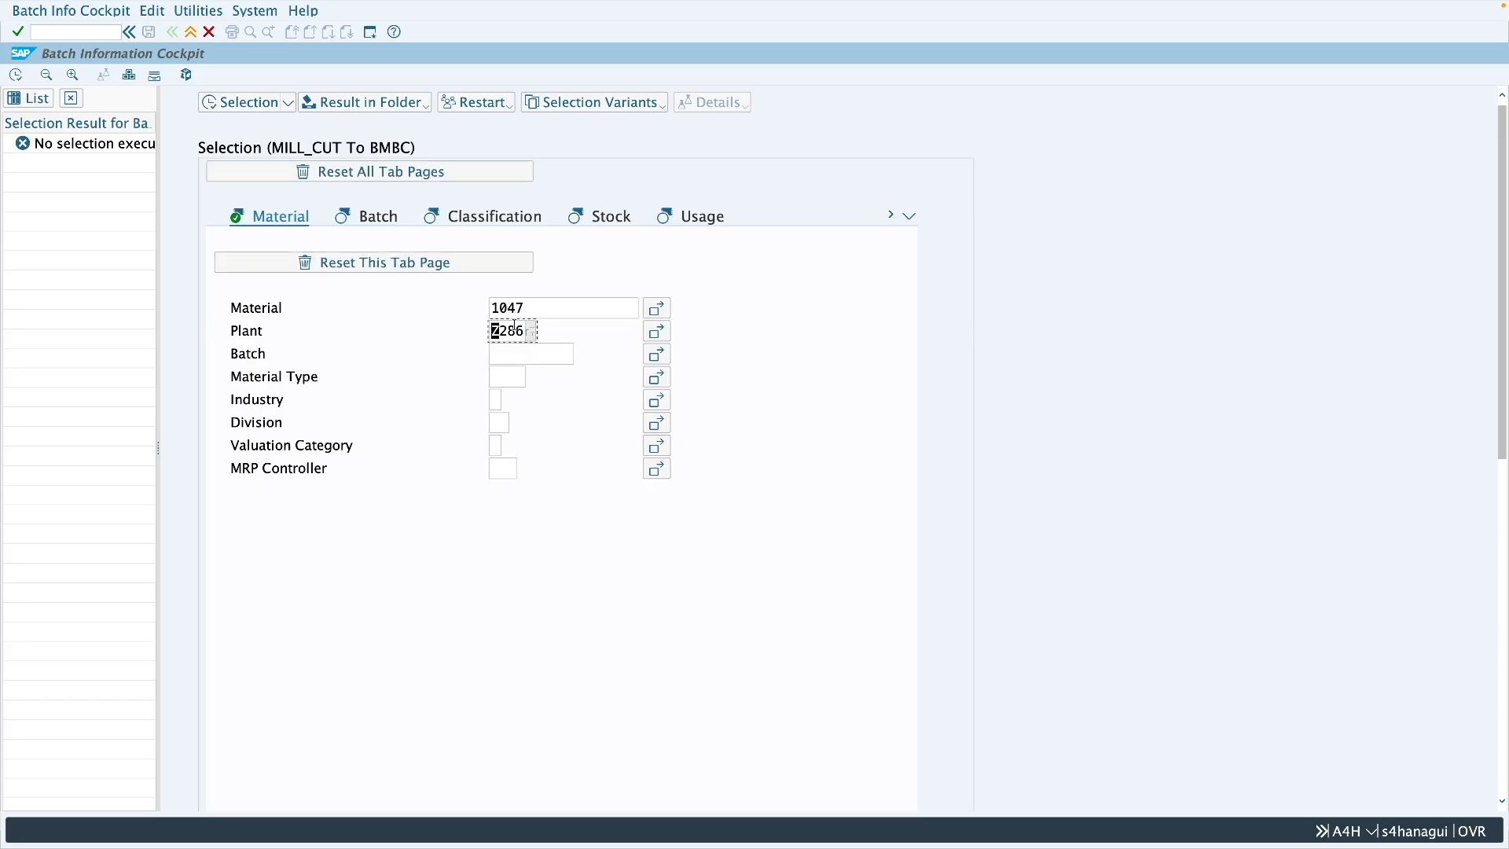
pyautogui.click(15, 75)
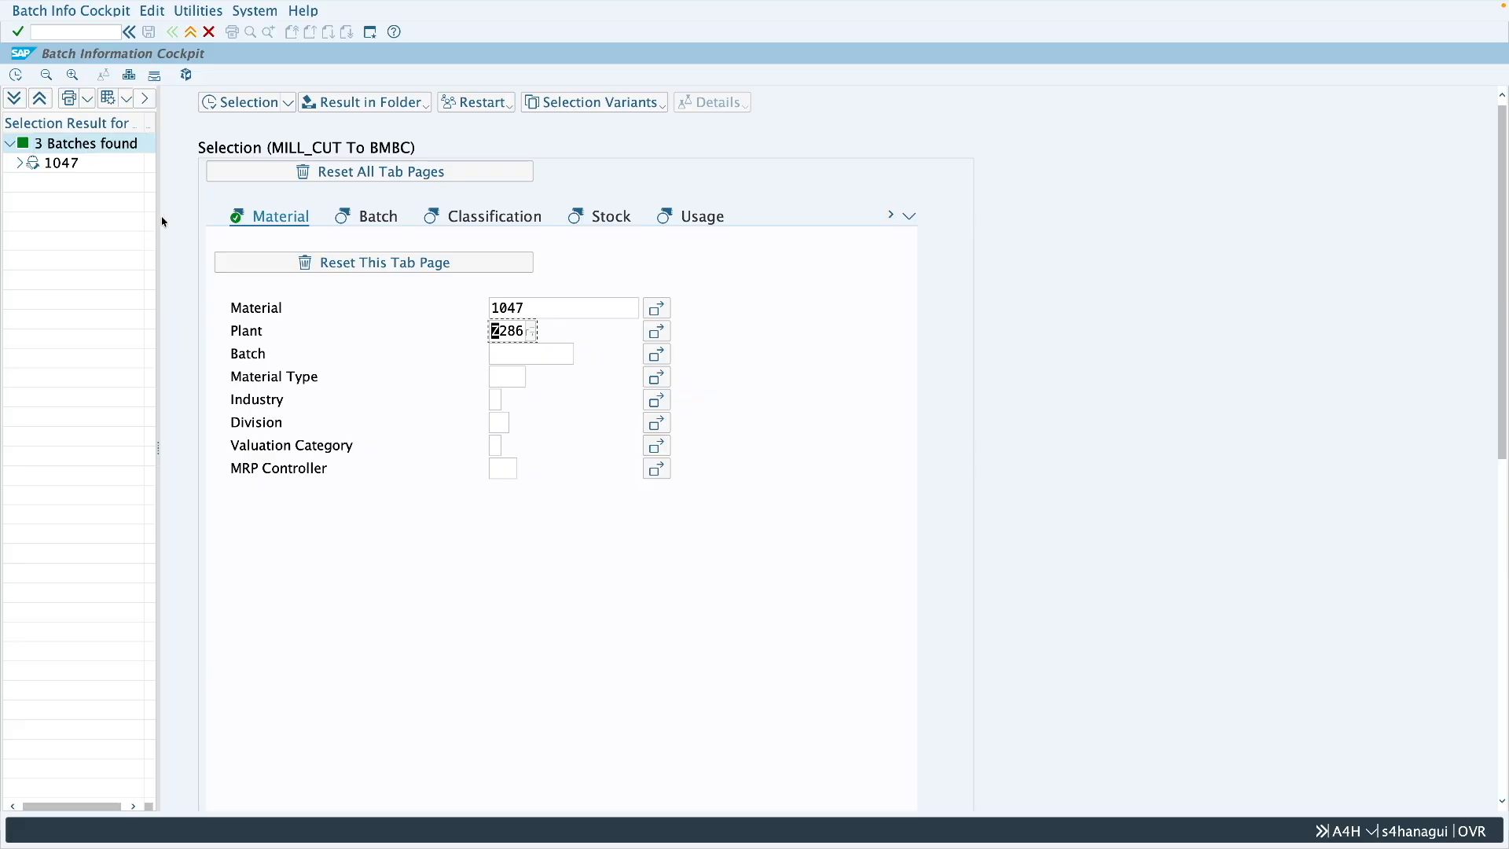
# - Display the batches found for material 1047 as a list and widen the result area to show expiry and last goods receipt dates
pyautogui.moveTo(159, 220); pyautogui.dragTo(284, 220)
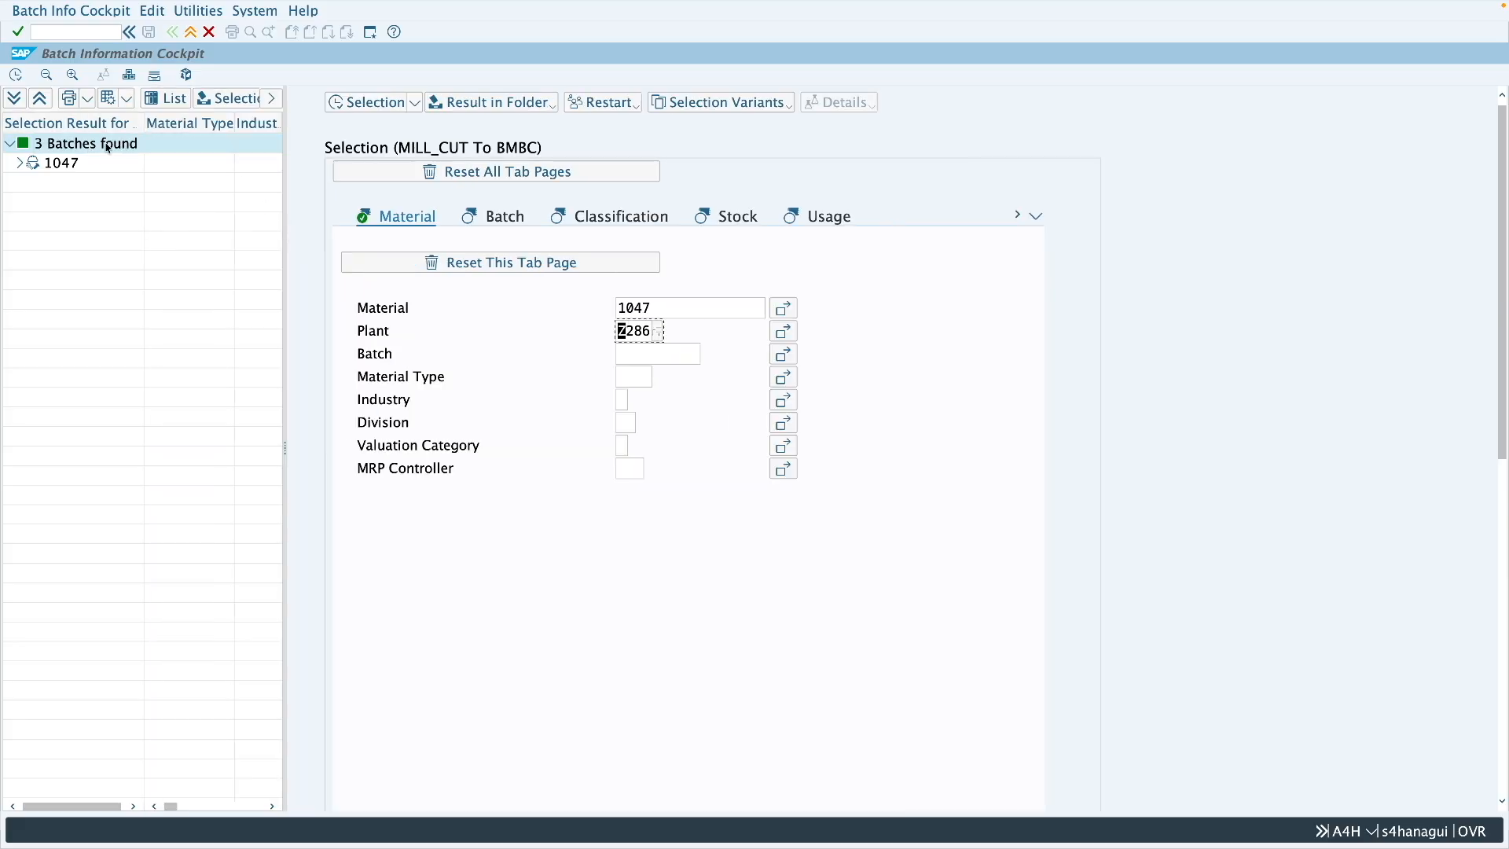
pyautogui.click(170, 102)
pyautogui.moveTo(283, 441); pyautogui.dragTo(1165, 446)
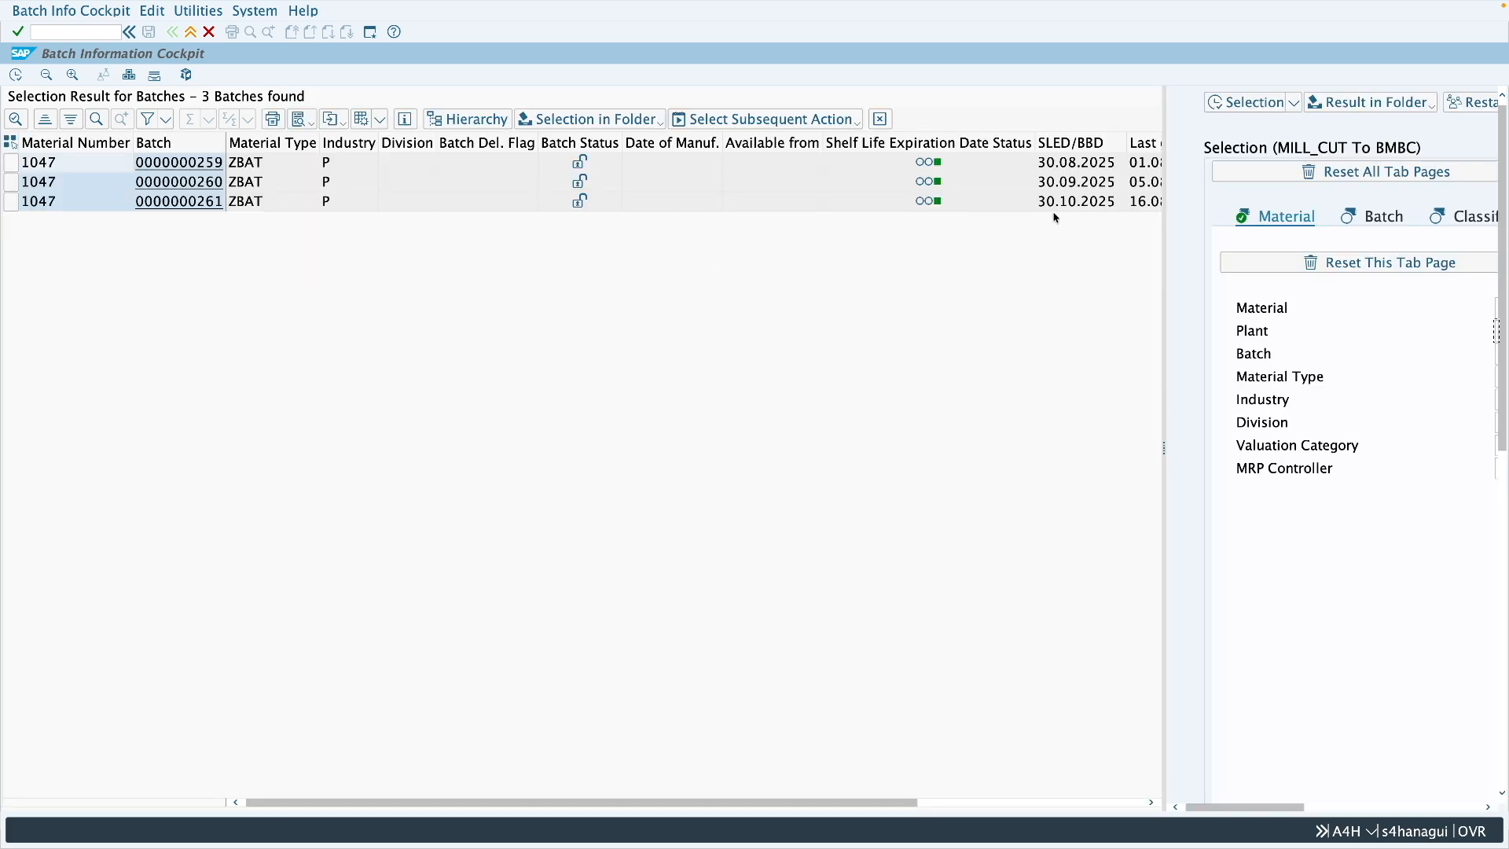
pyautogui.moveTo(1164, 445); pyautogui.dragTo(1352, 444)
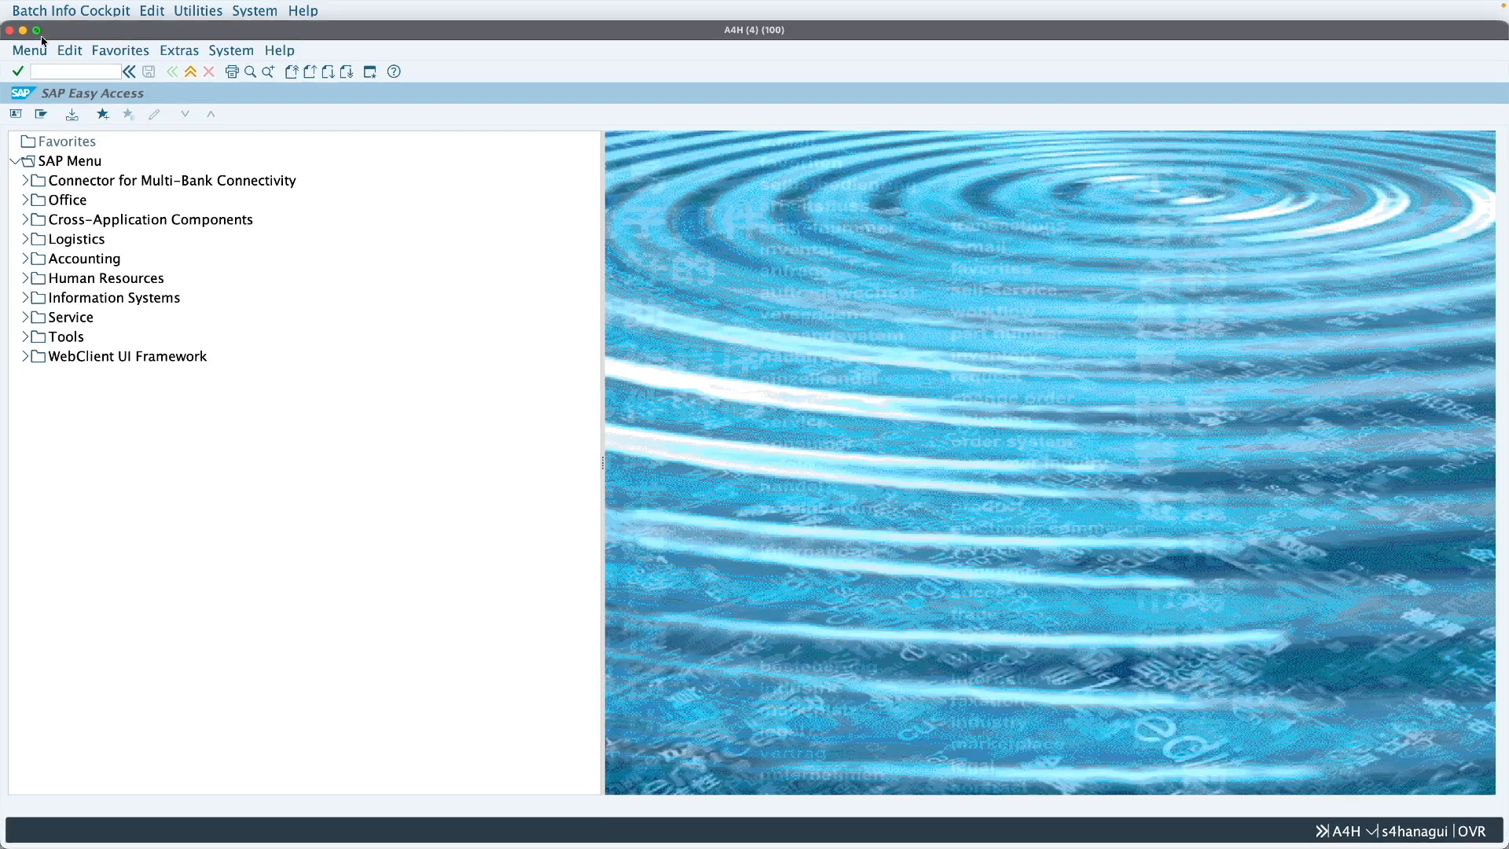
# - Run the MMBE stock overview for material 1047 in plant Z286 and examine the unrestricted stock of each batch
pyautogui.click(36, 30)
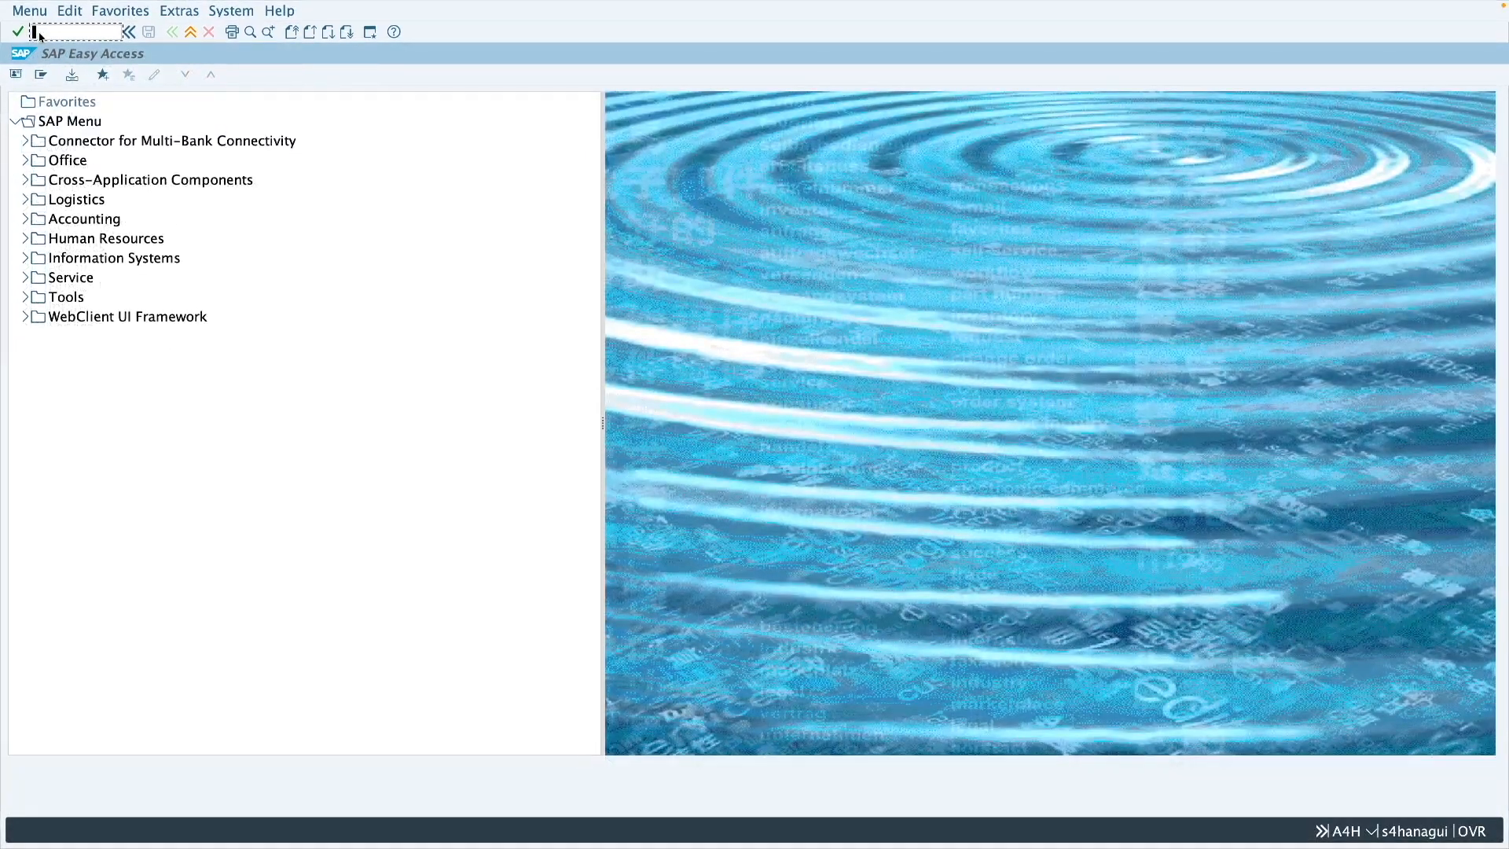
pyautogui.write('mmbe')
pyautogui.press('Return')
pyautogui.click(16, 74)
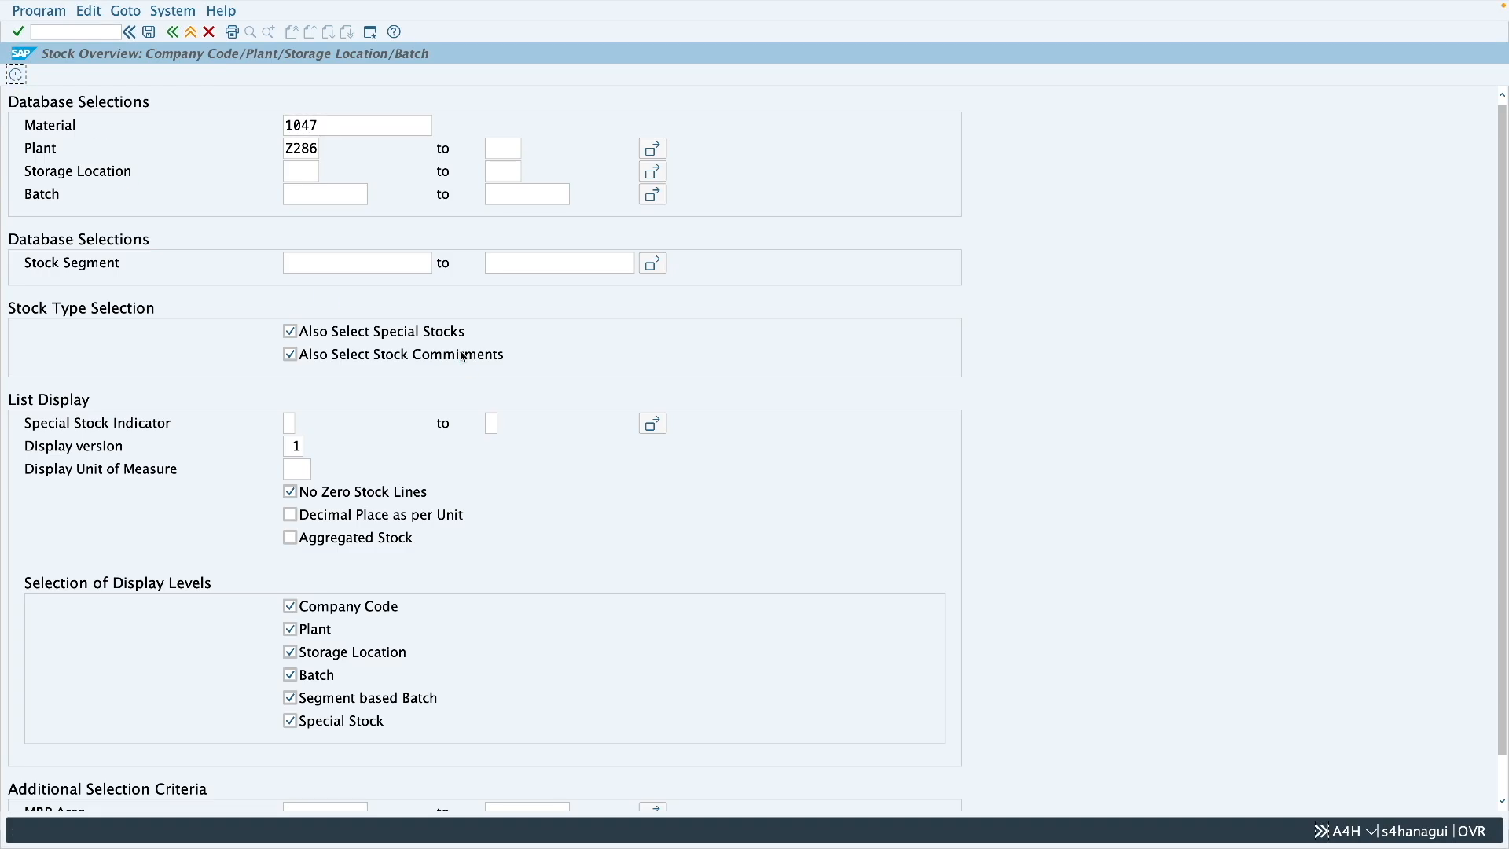
pyautogui.press('F8')
pyautogui.click(507, 408)
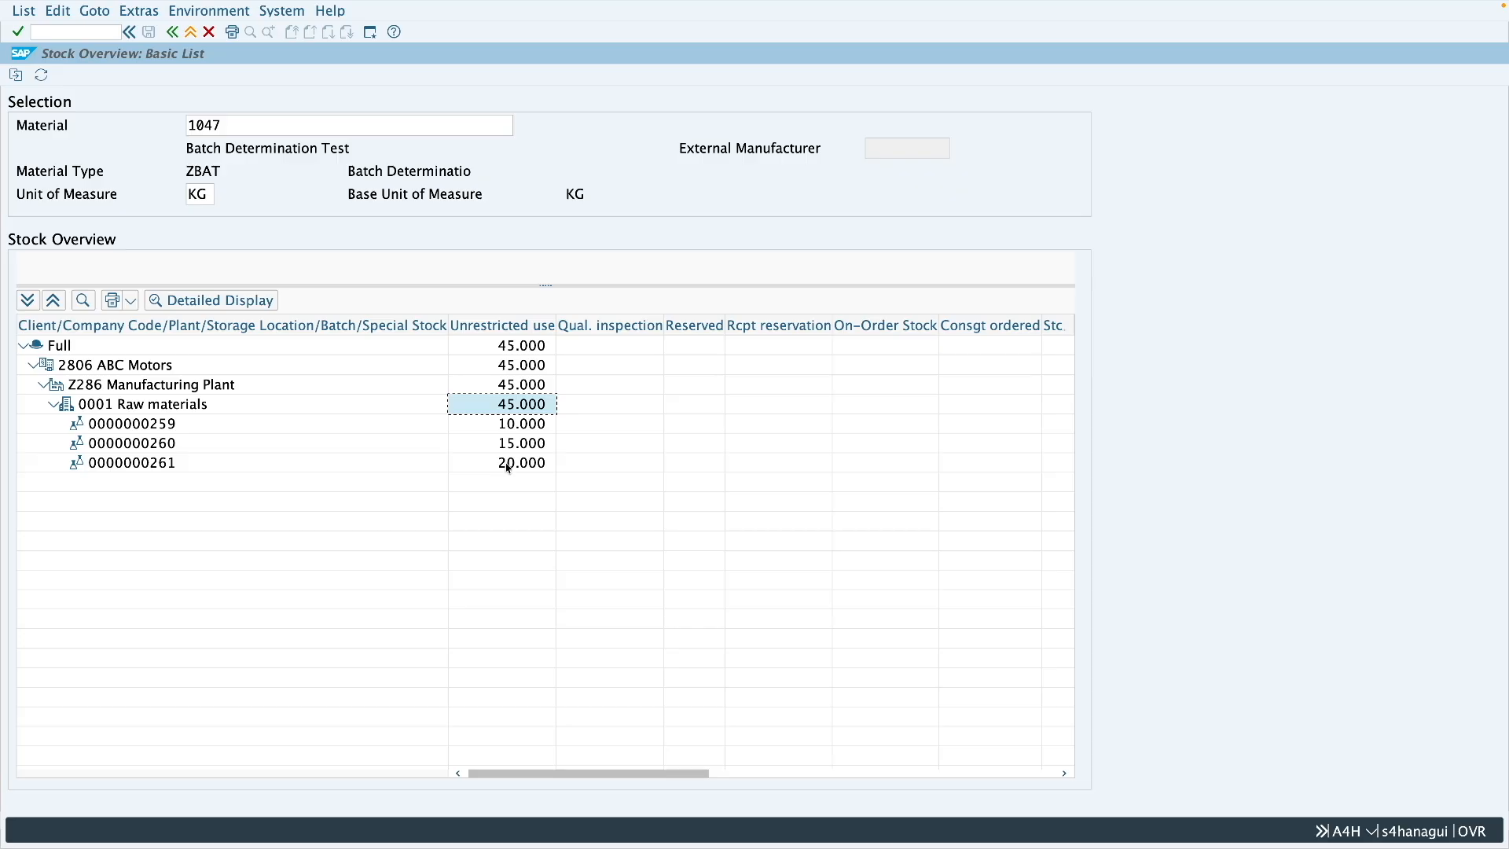
pyautogui.click(477, 466)
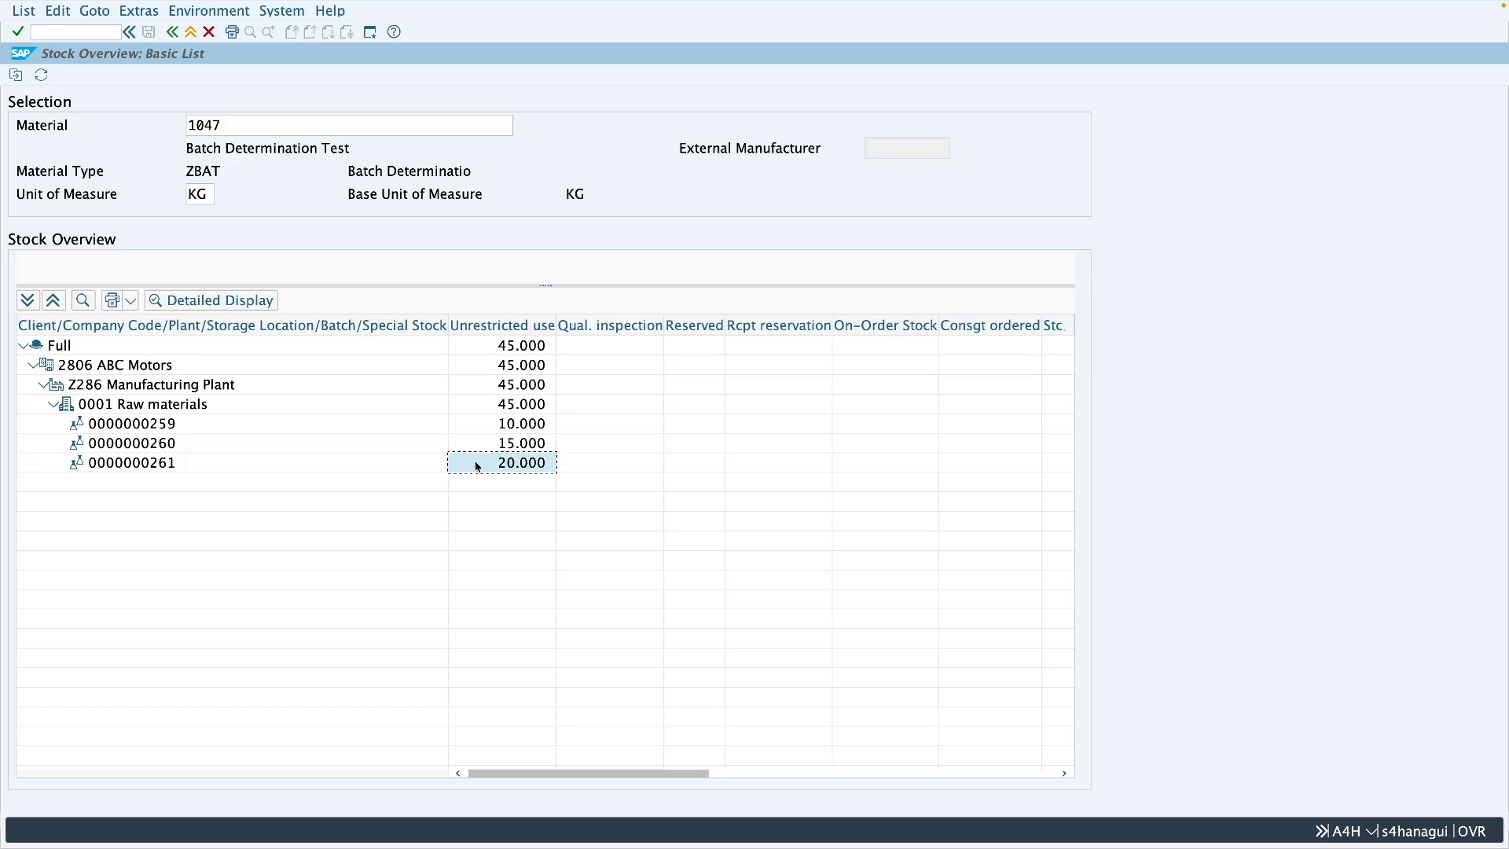
pyautogui.hotkey('ctrl', 'Left')
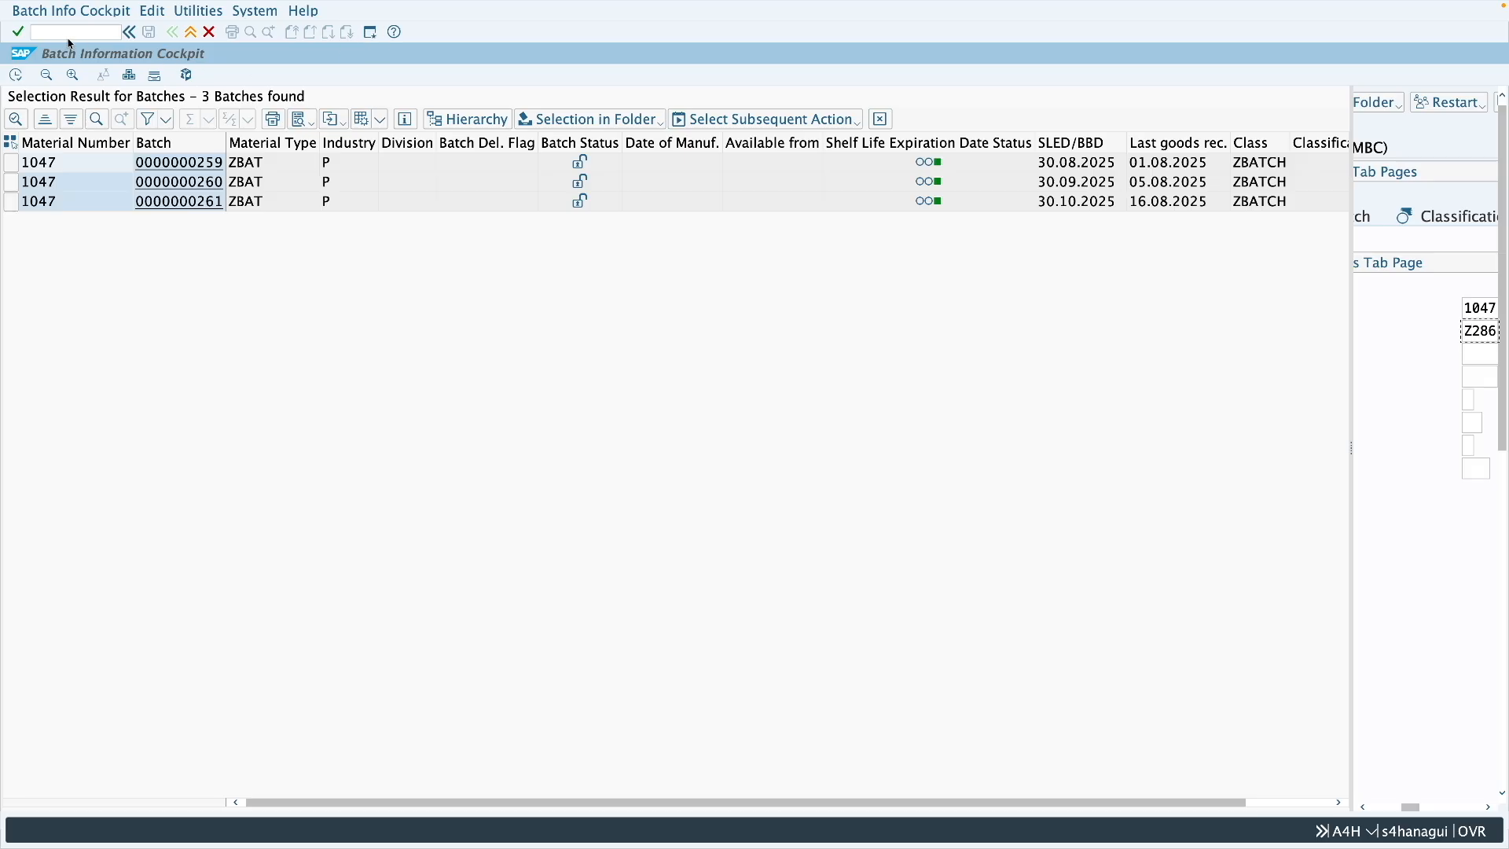
# - Start a goods issue with transaction MIGO for movement type 201 and add material 1047 as its item
pyautogui.click(41, 35)
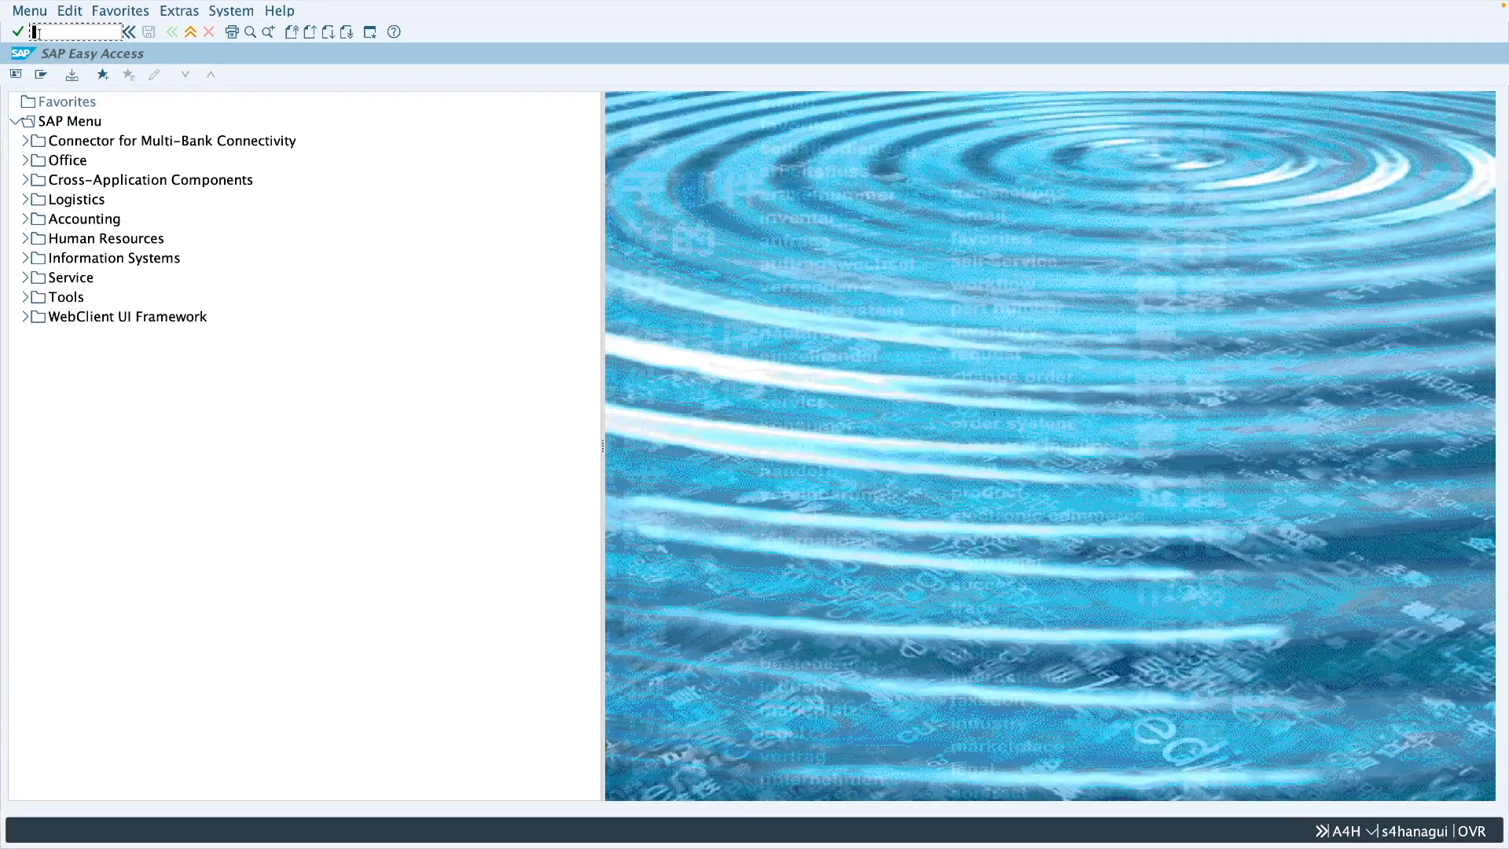
pyautogui.write('migo')
pyautogui.press('Return')
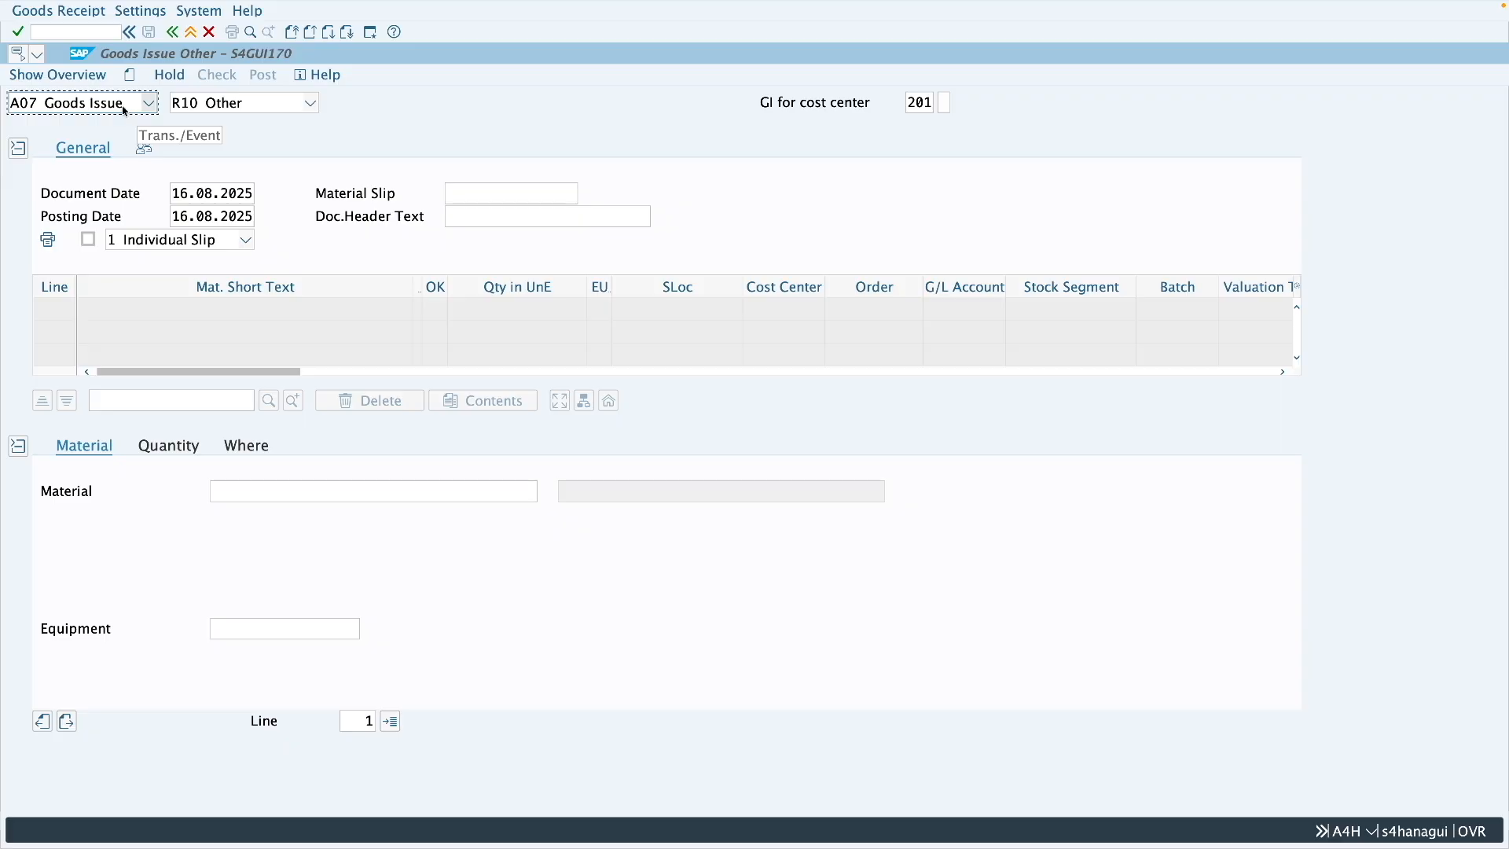
pyautogui.click(930, 103)
pyautogui.click(251, 494)
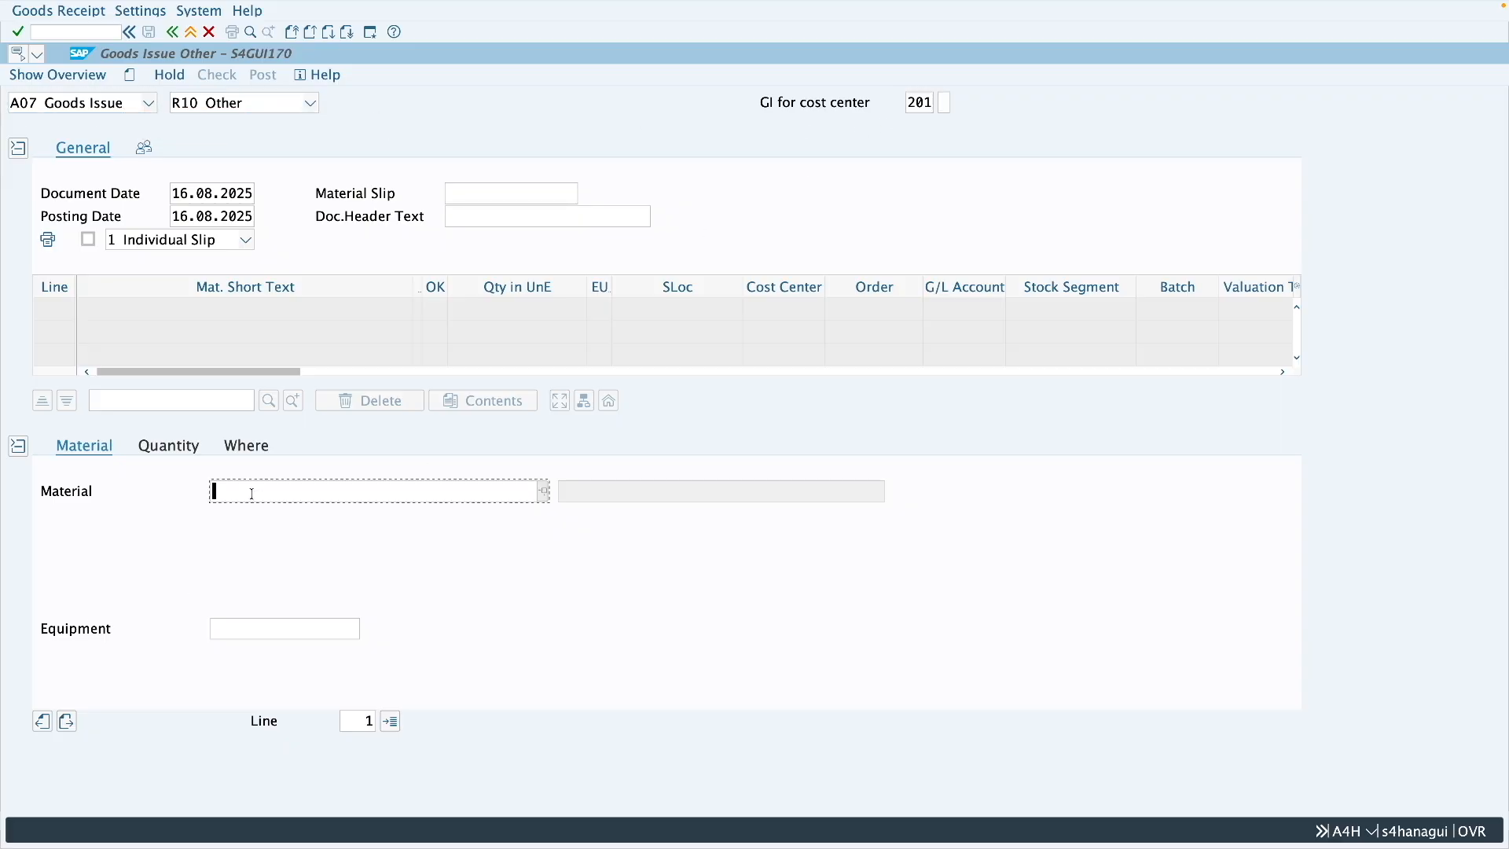
pyautogui.write('1047')
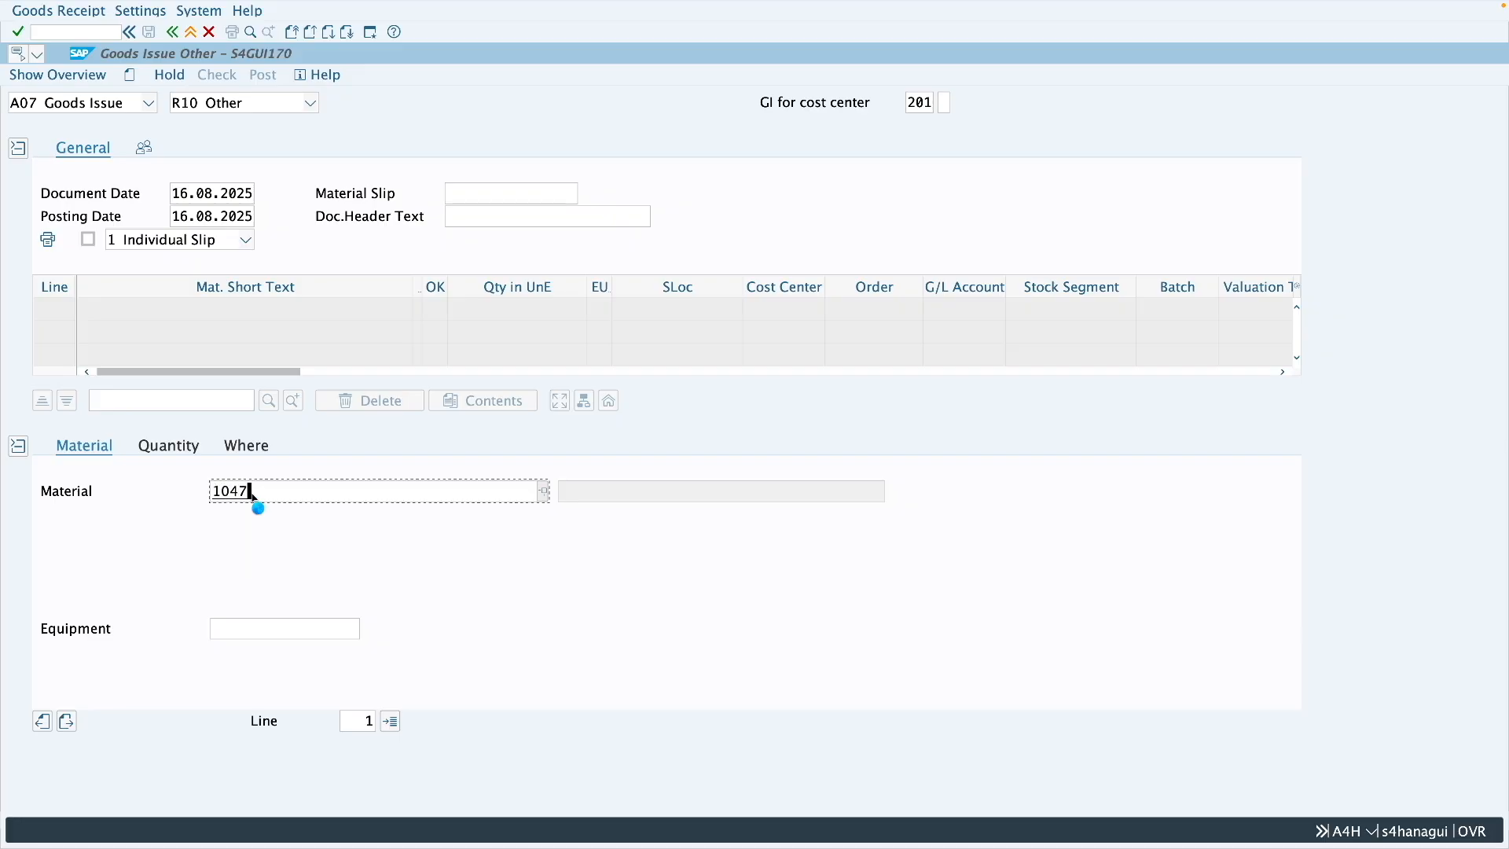
pyautogui.press('Return')
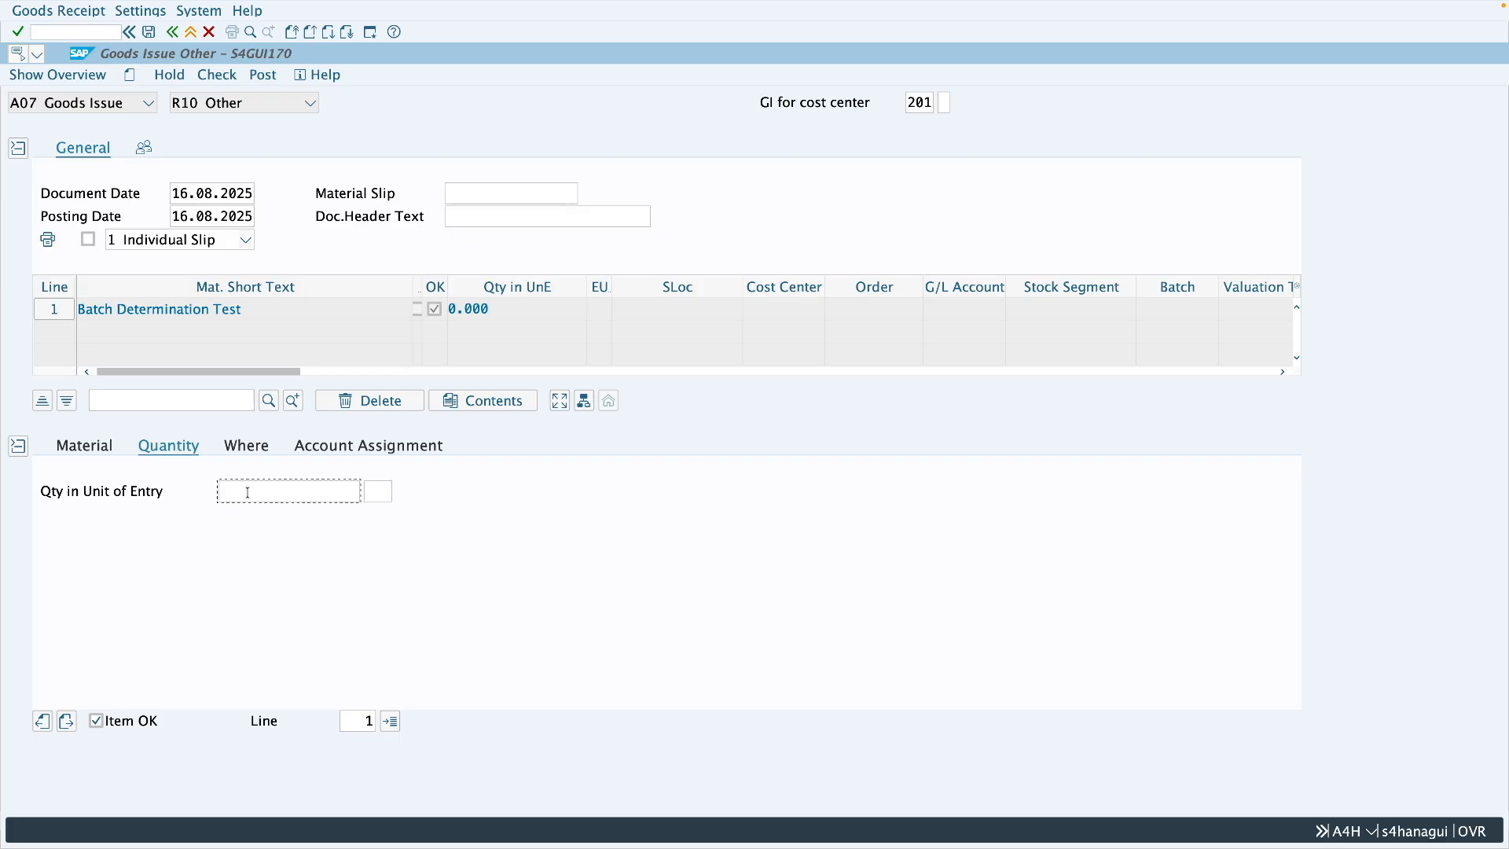
# - Check the batch quantities in the stock overview and set the goods issue item's quantity to 30
pyautogui.hotkey('ctrl', 'Right')
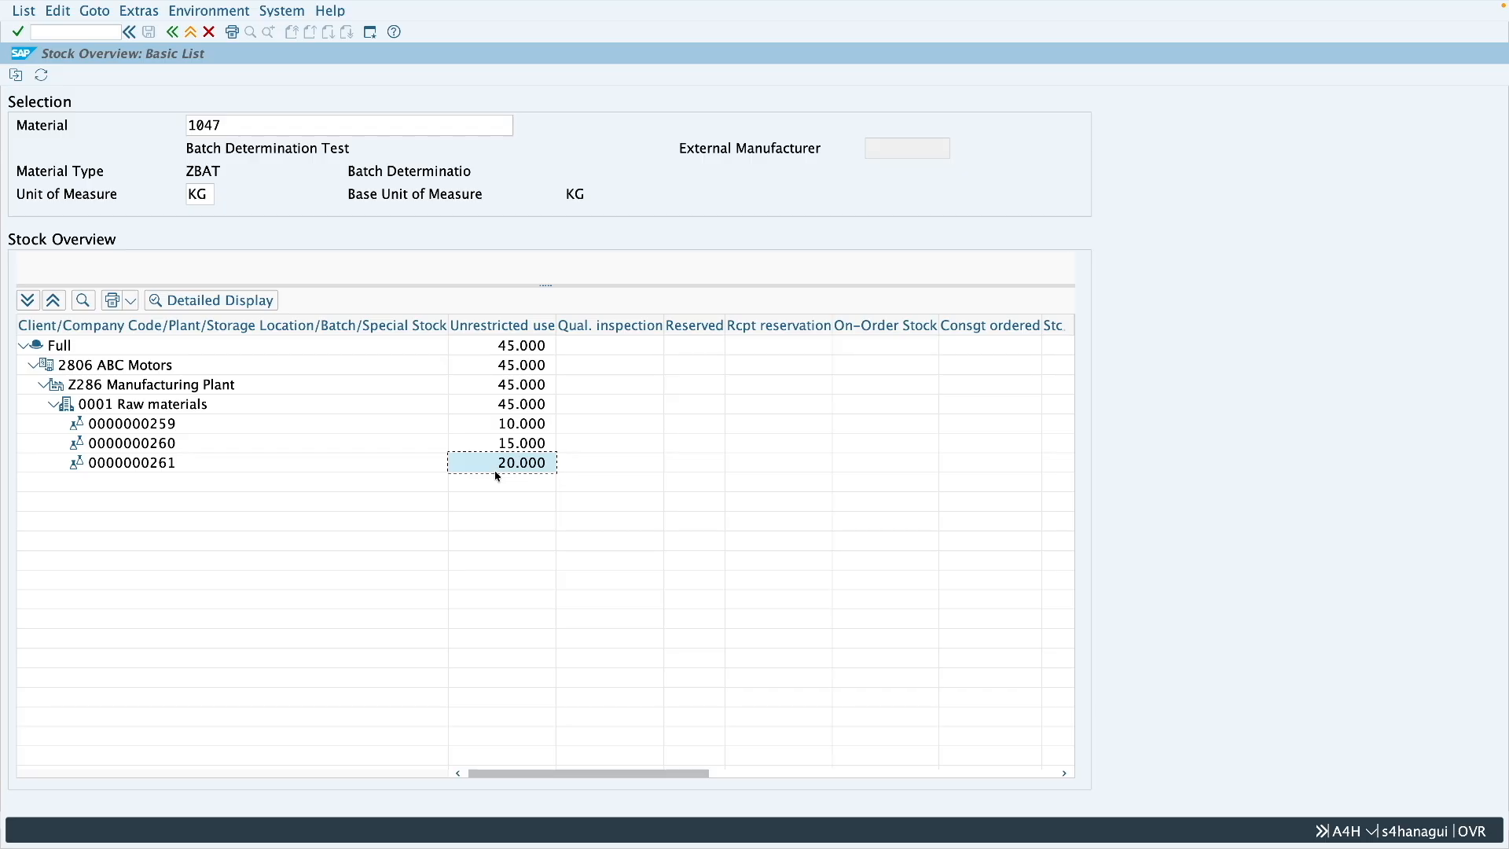
pyautogui.hotkey('ctrl', 'Left')
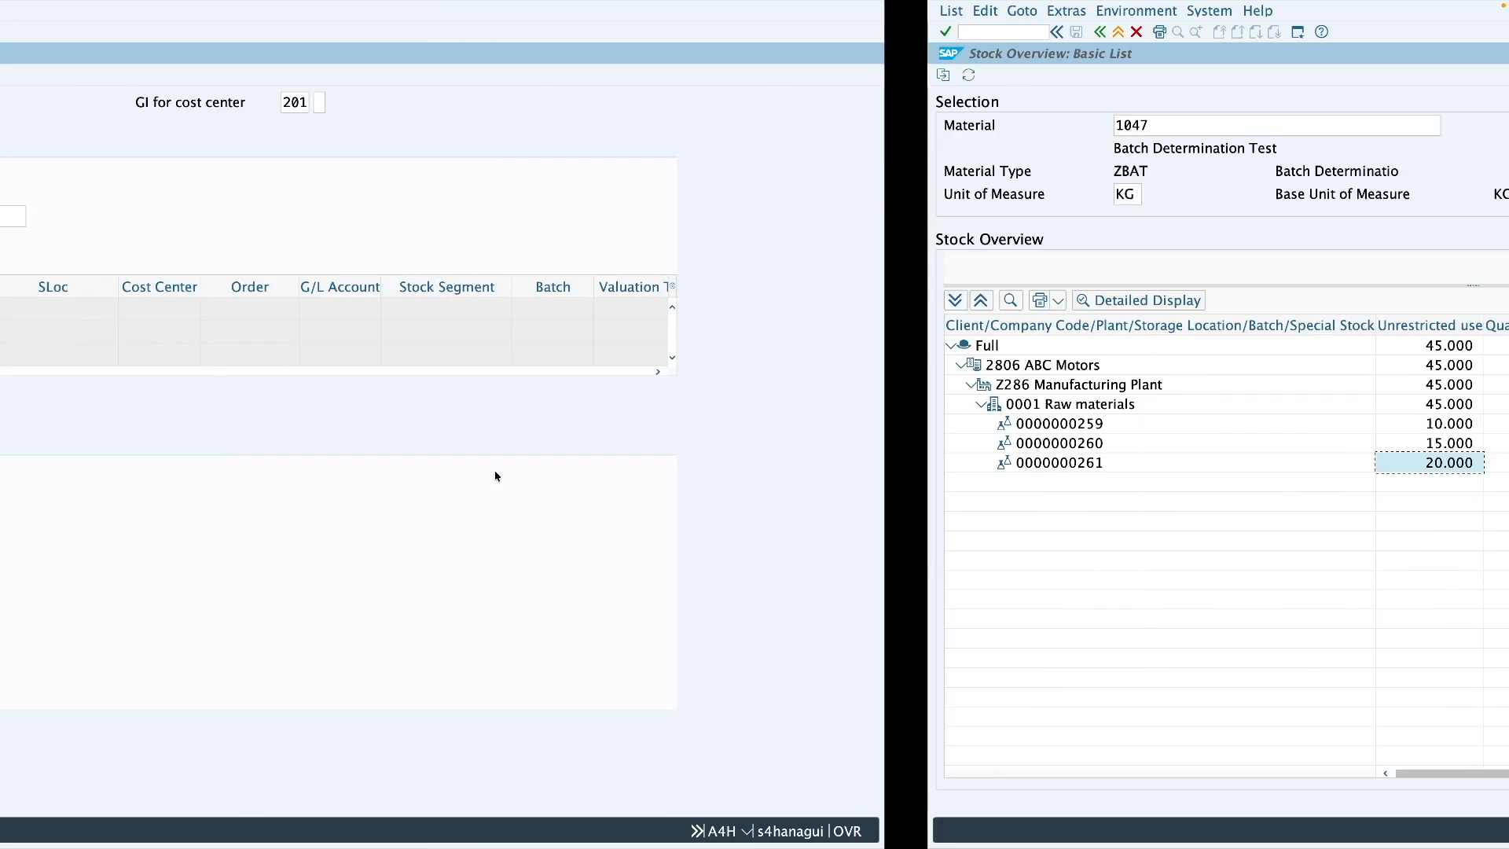
pyautogui.click(293, 492)
pyautogui.write('30')
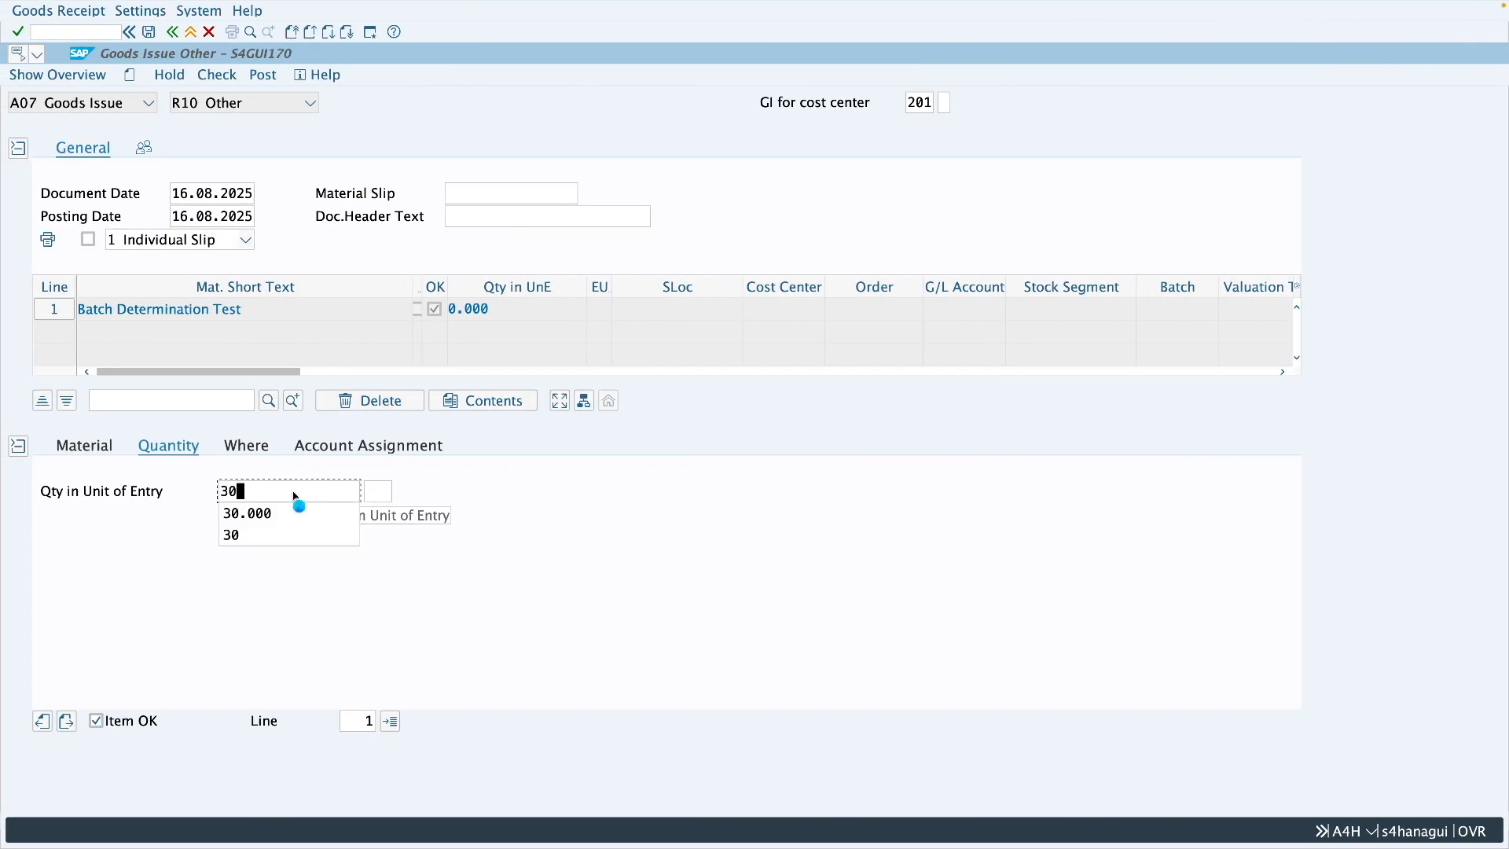
pyautogui.press('Return')
# - Set the goods issue item's plant to Z286
pyautogui.click(260, 453)
pyautogui.click(250, 538)
pyautogui.write('z286')
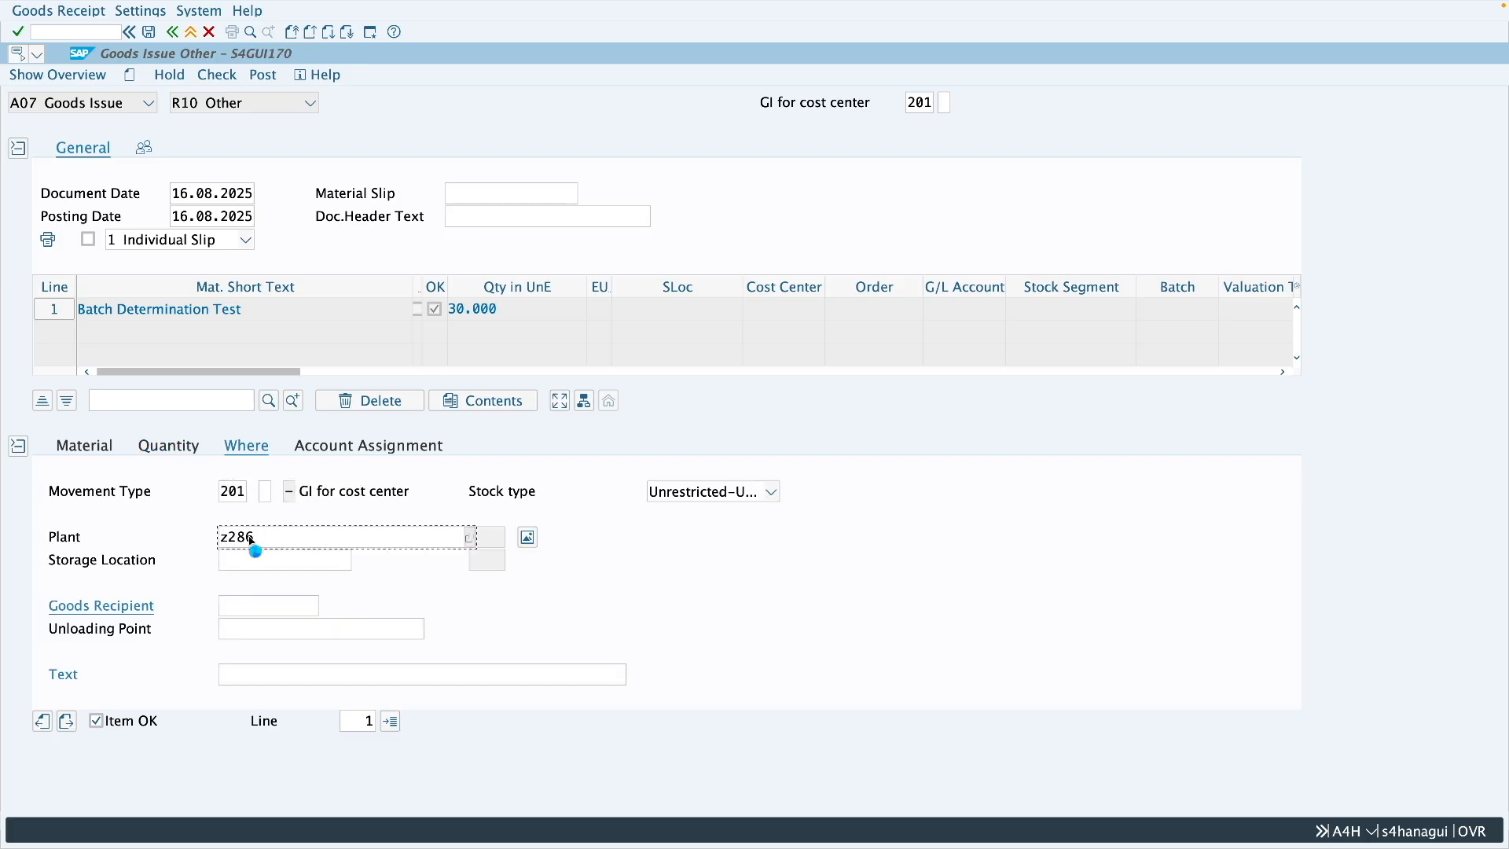
pyautogui.press('Return')
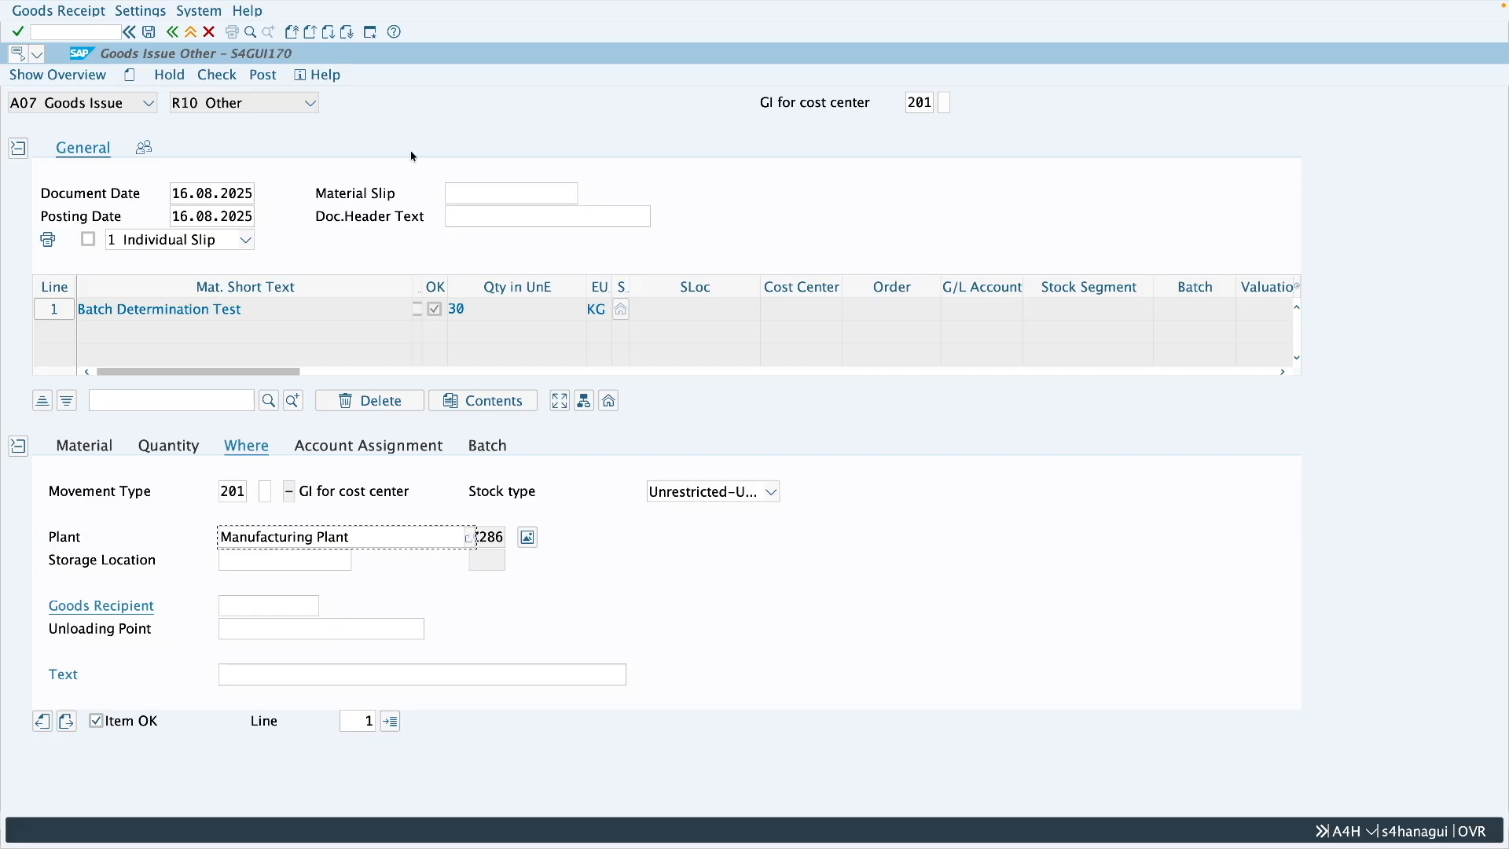
# - Display the ME01 batch search strategy records in a new MBC3 session by Movement Type/Plant/Material for 201, Z286 and 1047
pyautogui.click(370, 33)
pyautogui.write('mbc3')
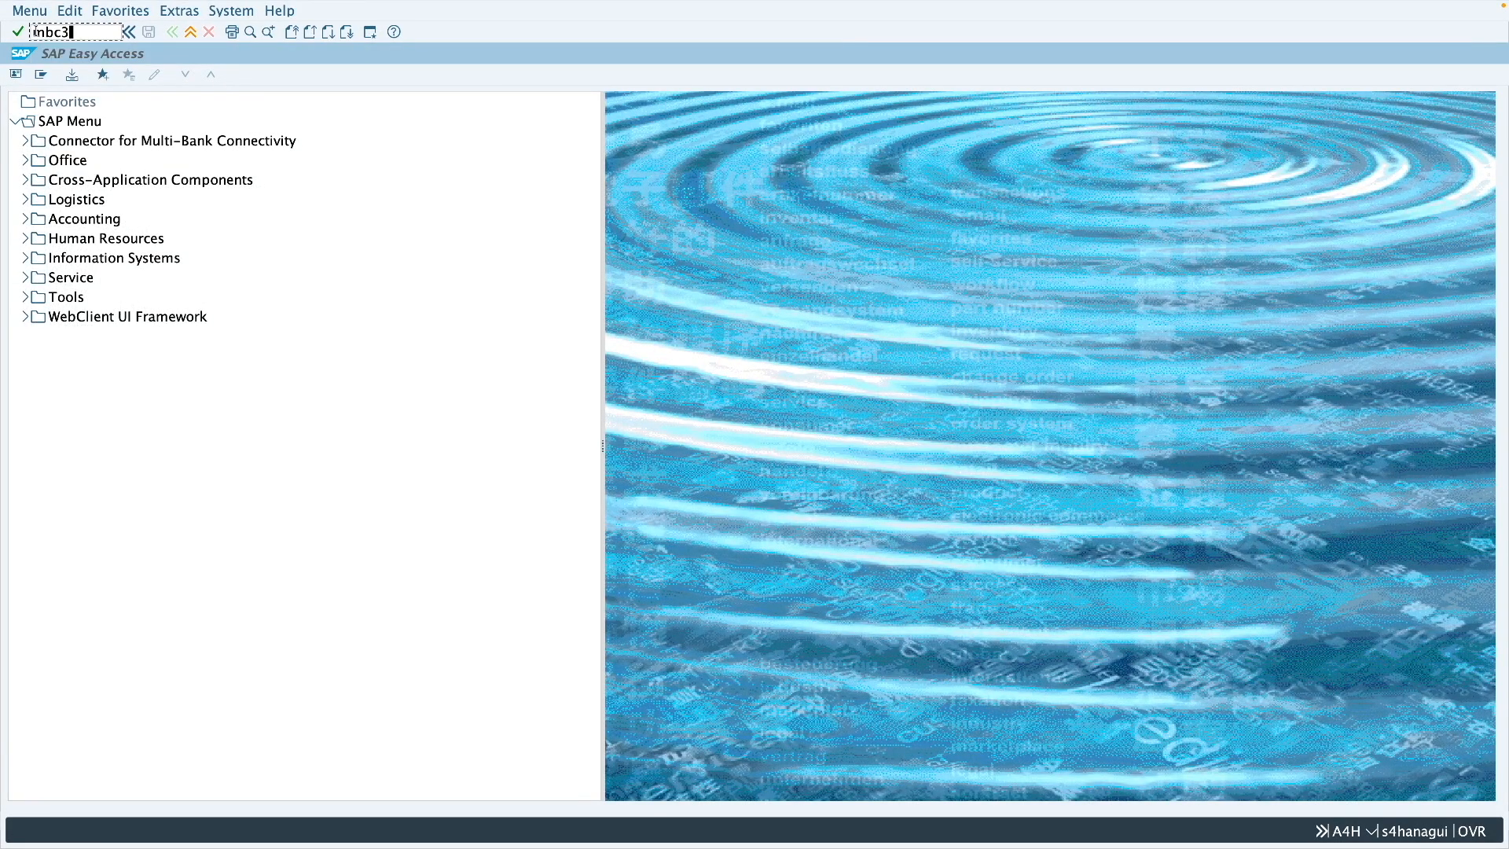
pyautogui.press('Return')
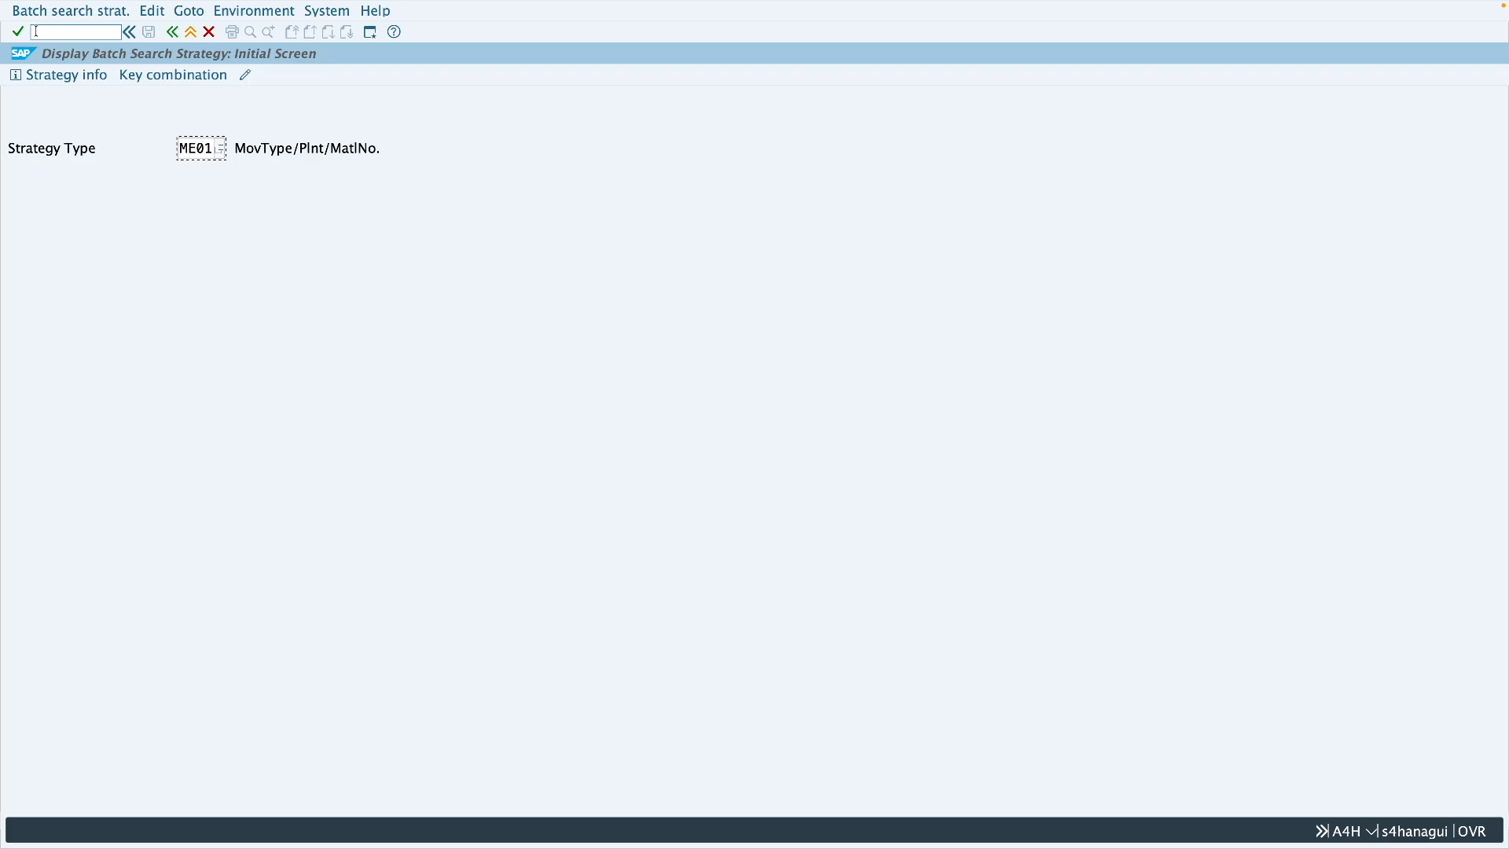
pyautogui.press('Return')
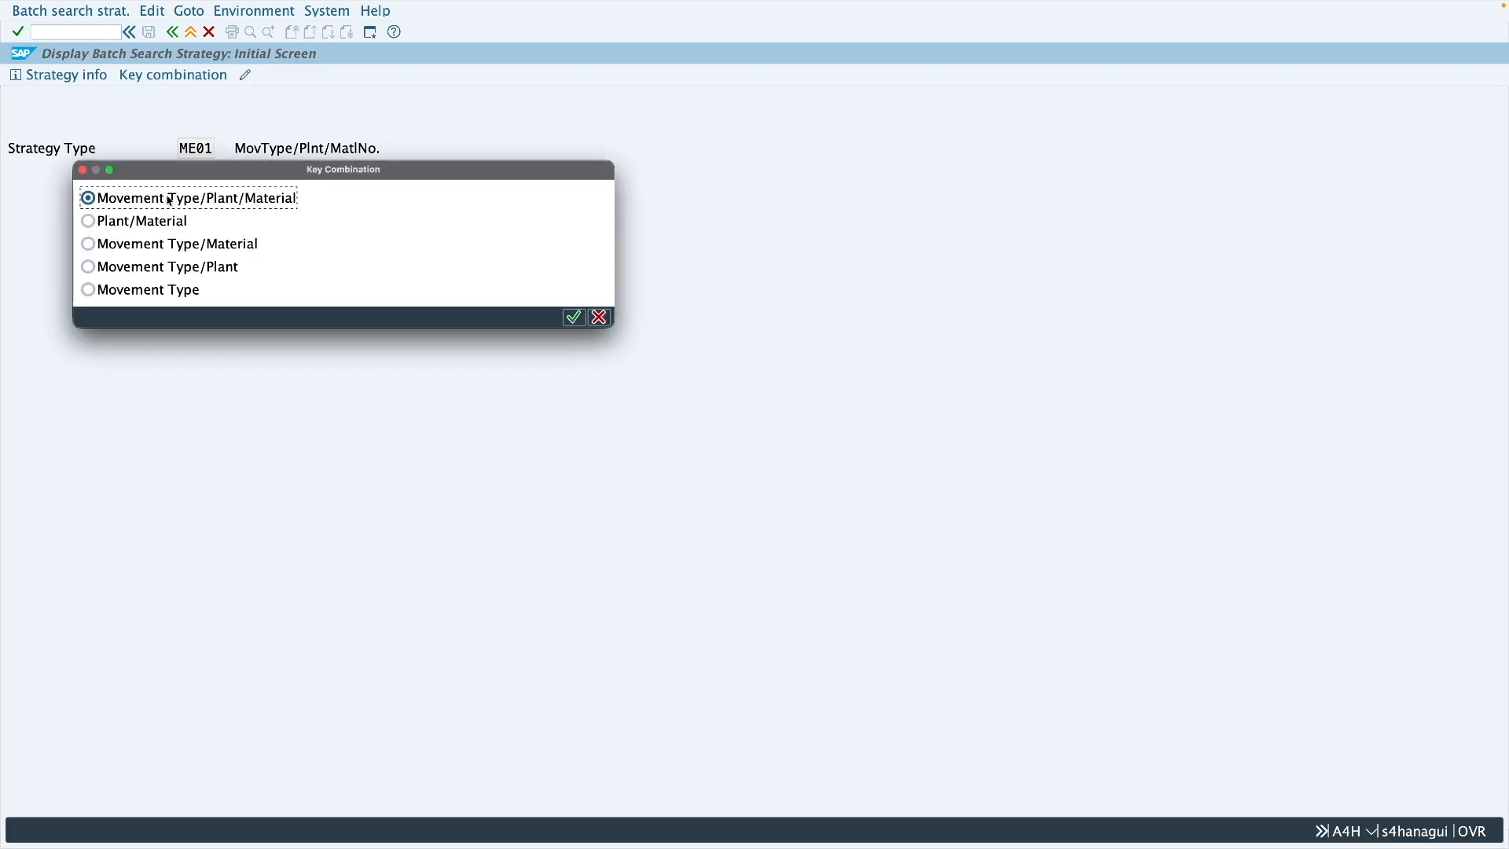
pyautogui.click(573, 317)
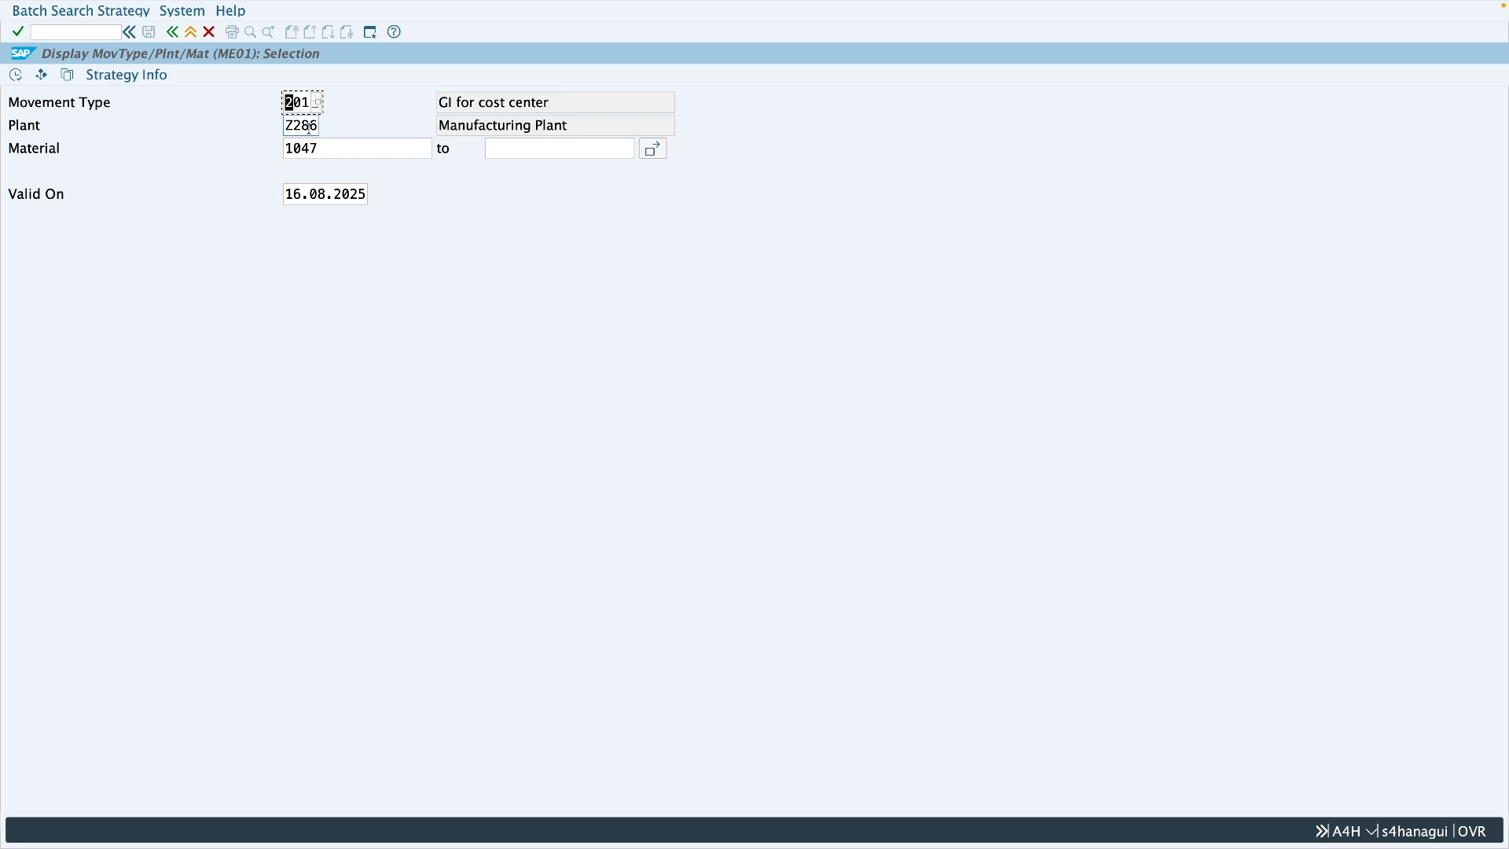
pyautogui.click(15, 75)
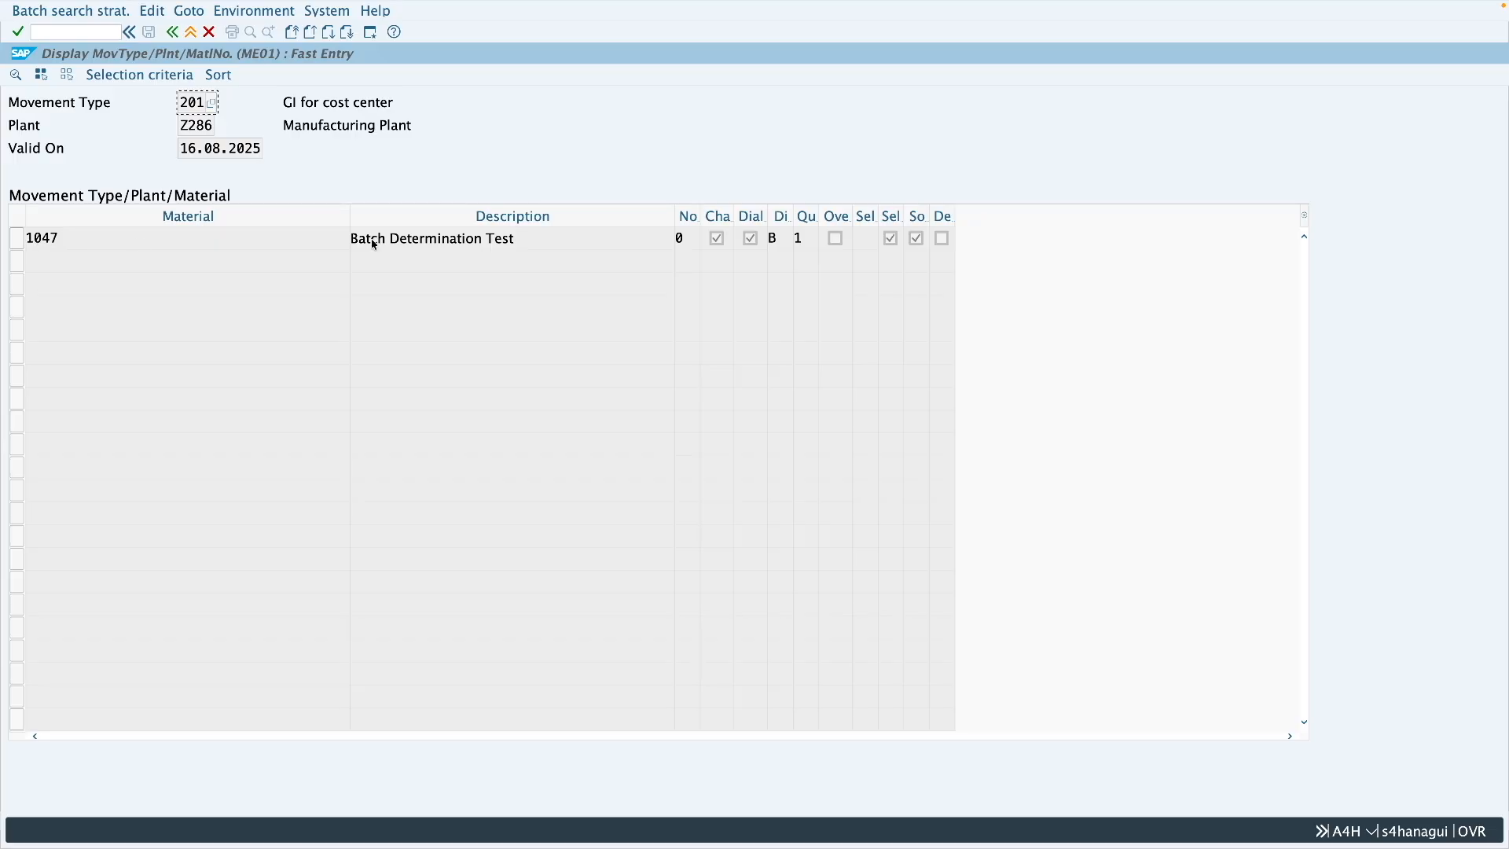
# - Examine the sort rule and its sort characteristic in the strategy record for material 1047
pyautogui.click(16, 238)
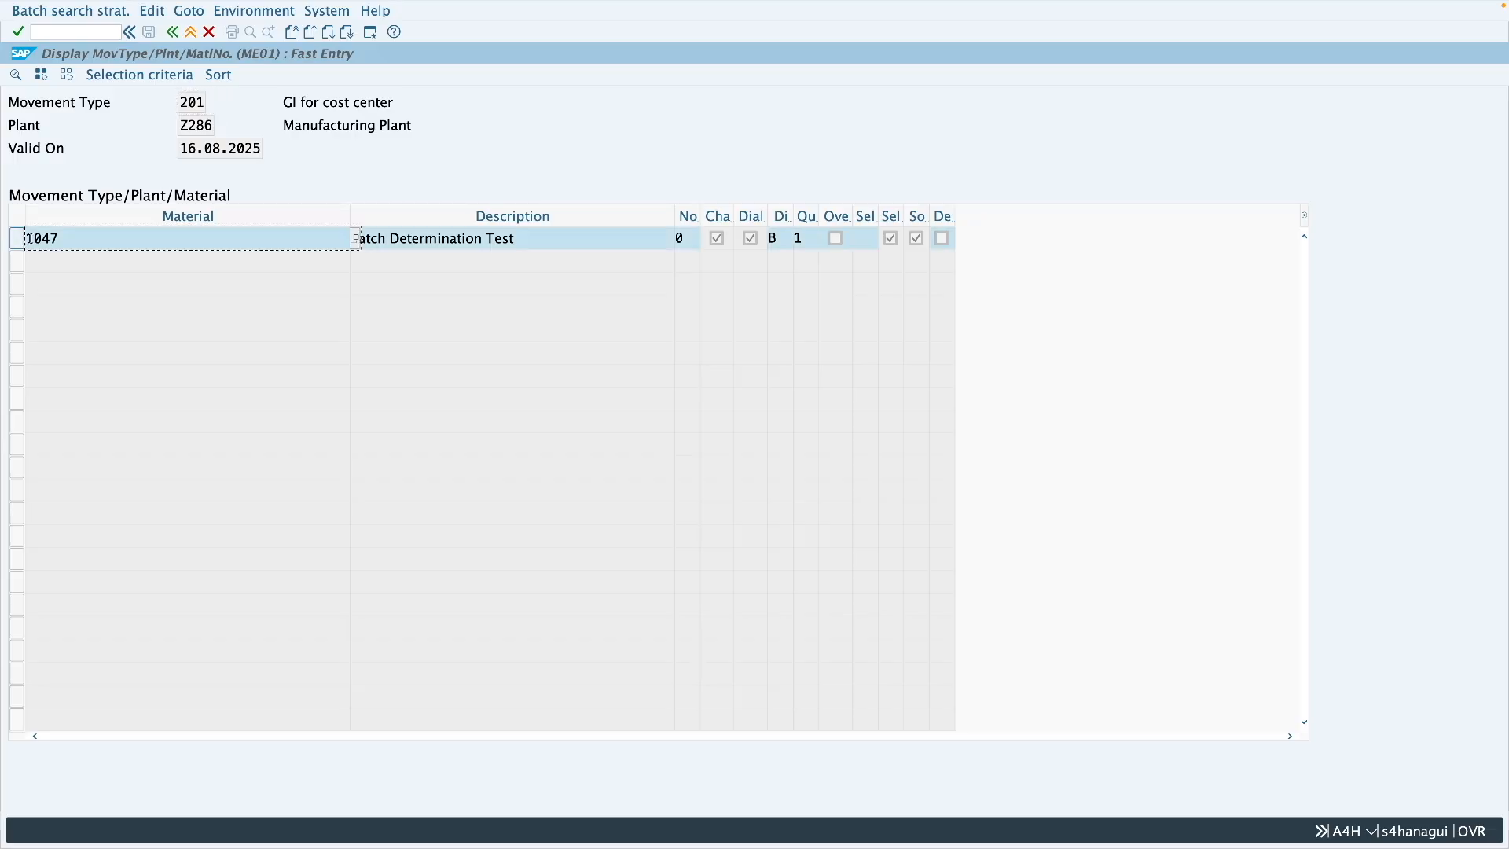
pyautogui.click(218, 75)
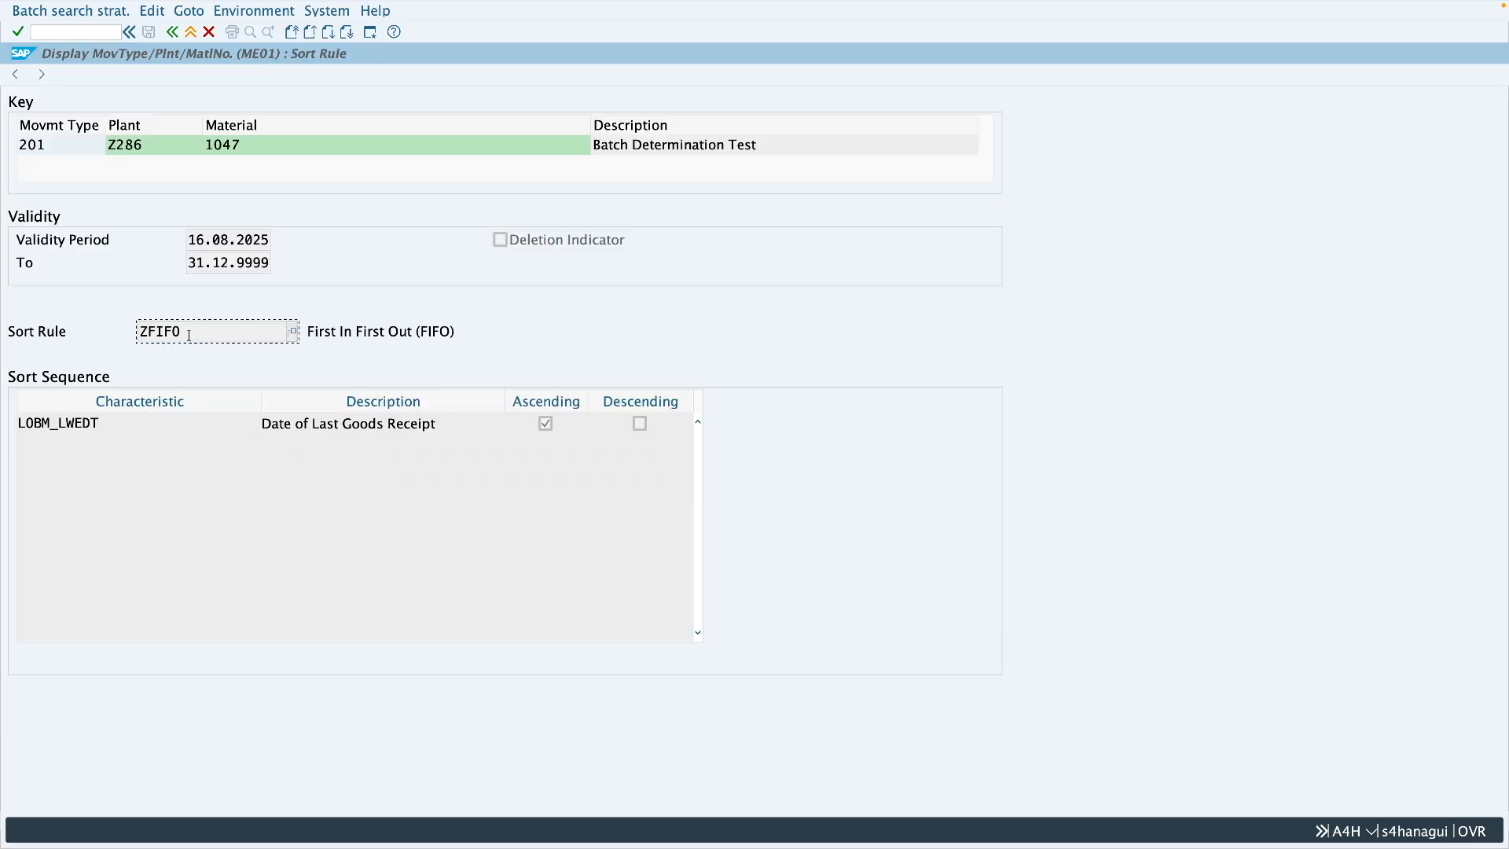
pyautogui.moveTo(190, 335); pyautogui.dragTo(145, 333)
pyautogui.click(122, 429)
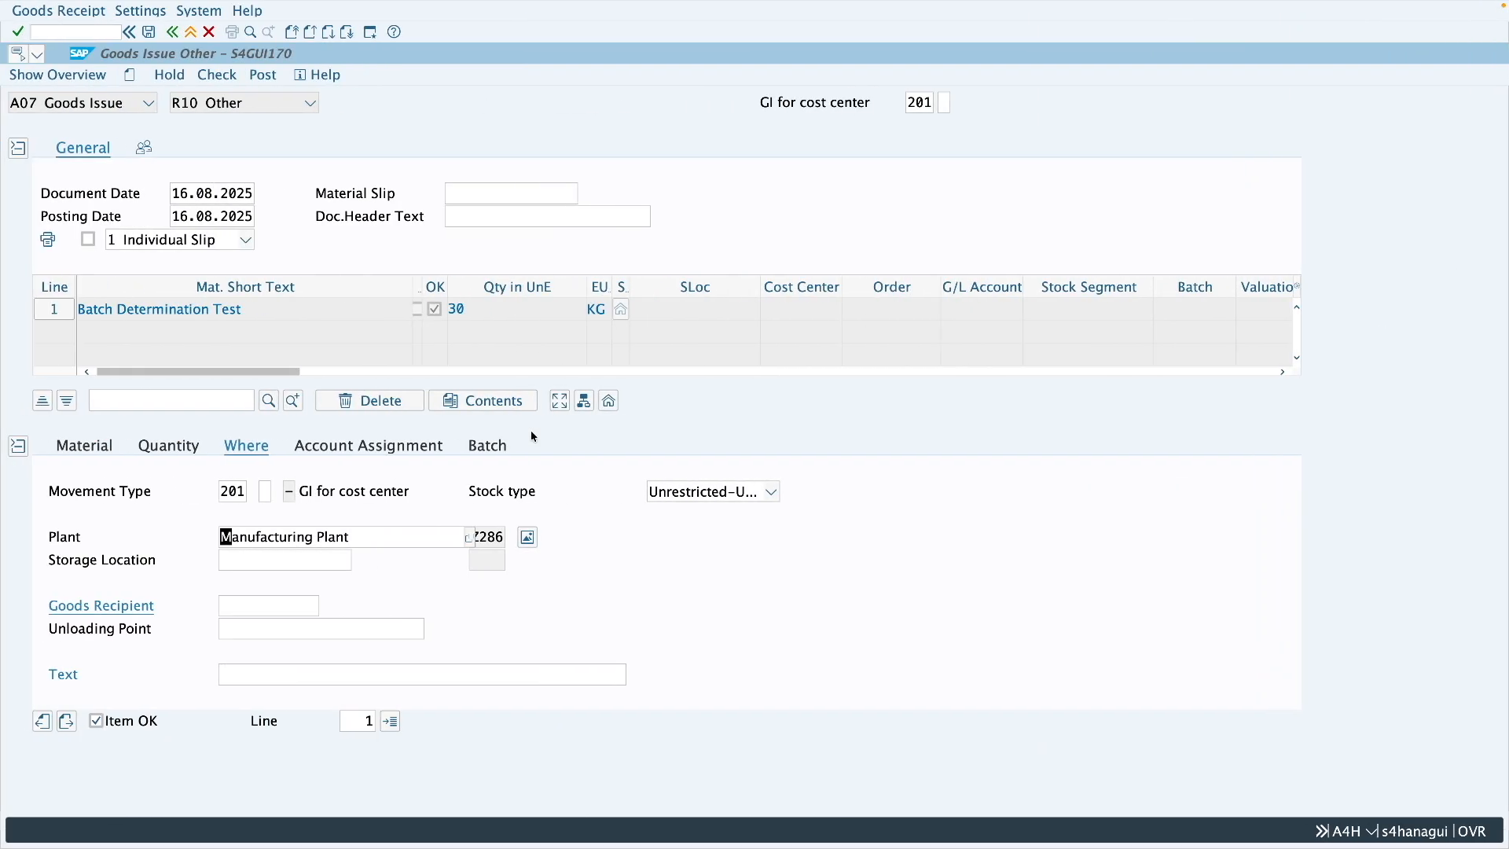
# - Run stock determination for the goods issue item's quantity, accepting the tip about deleting lines
pyautogui.click(187, 455)
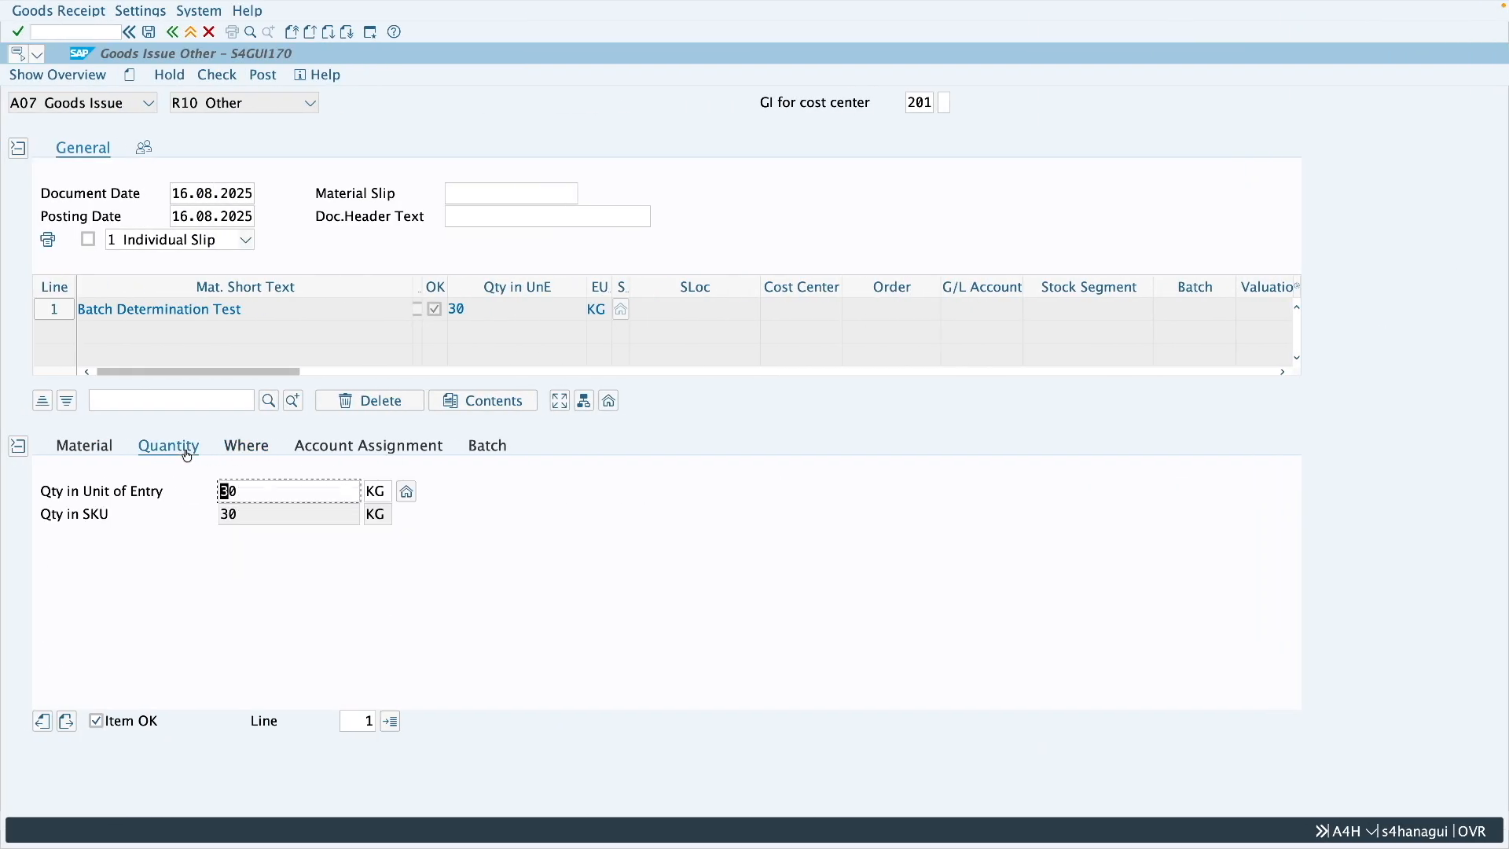
pyautogui.click(407, 495)
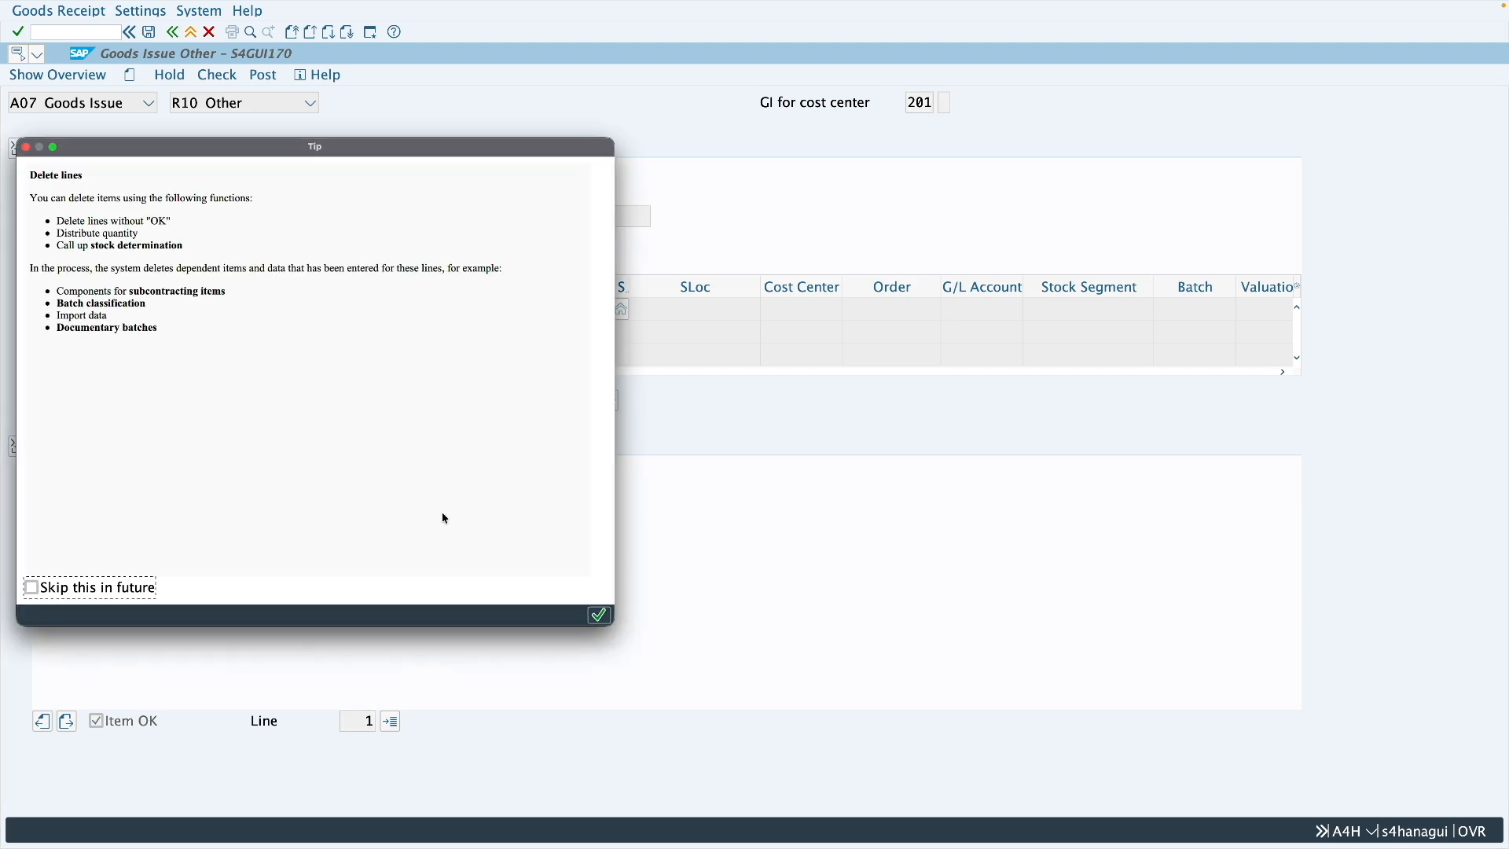
pyautogui.click(599, 617)
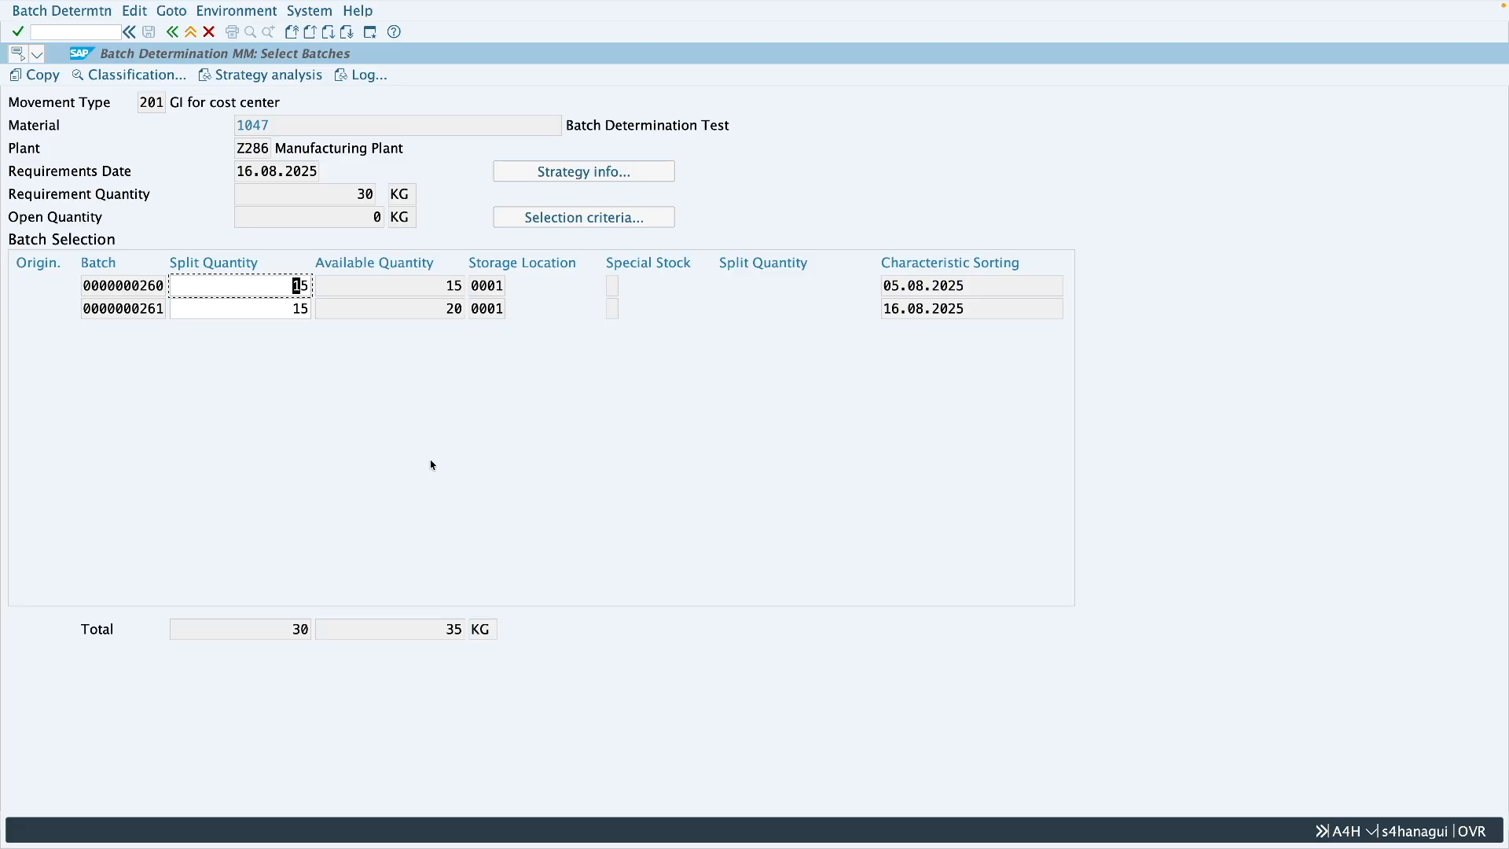
# - Compare the proposed batches with the last goods receipt and expiration dates of material 1047's batches in the Batch Information Cockpit
pyautogui.hotkey('ctrl', 'Left')
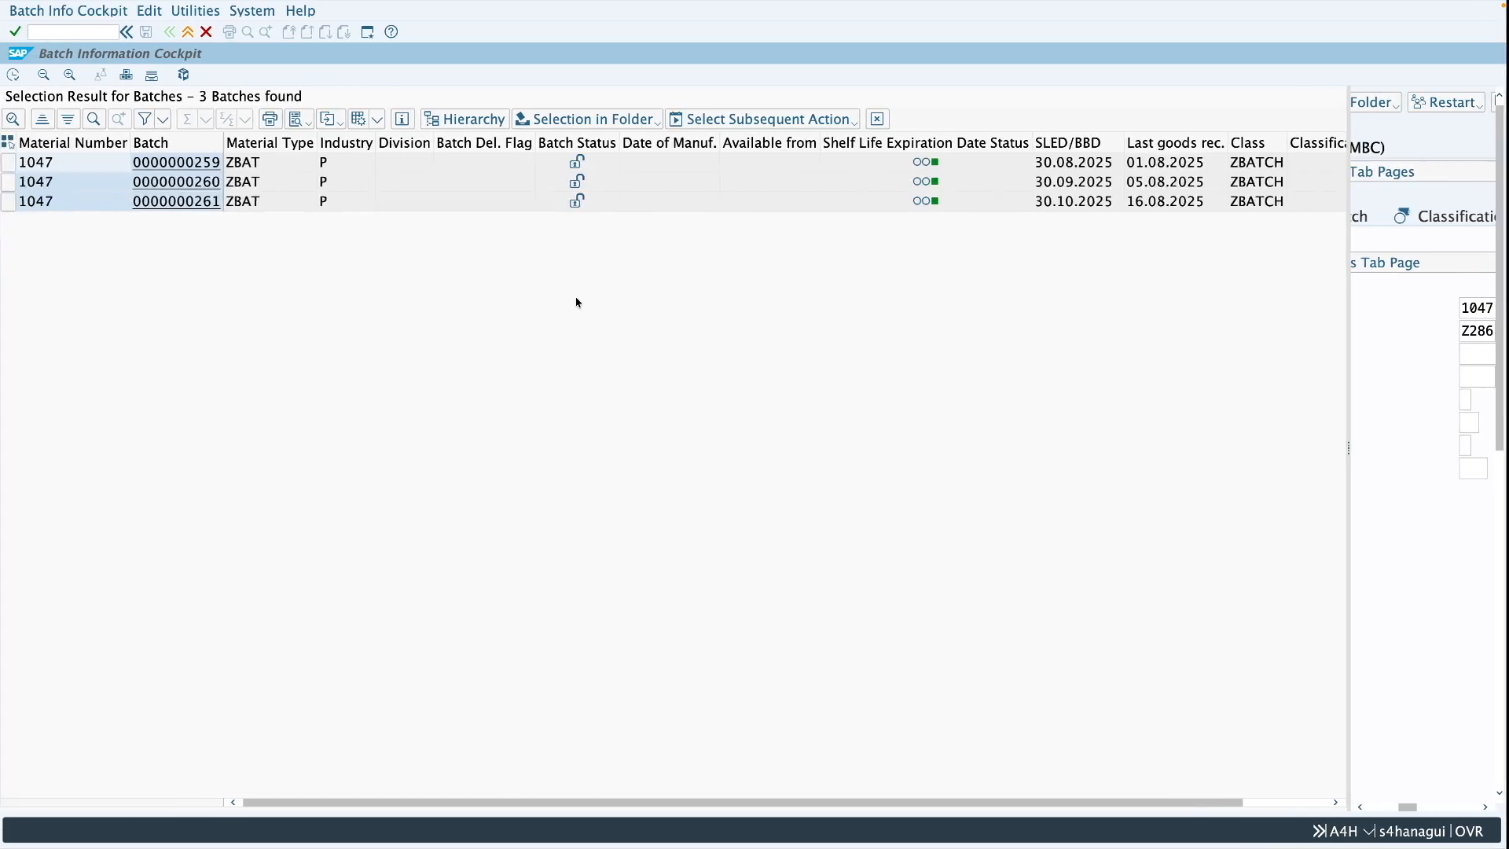
pyautogui.hotkey('ctrl', 'Right')
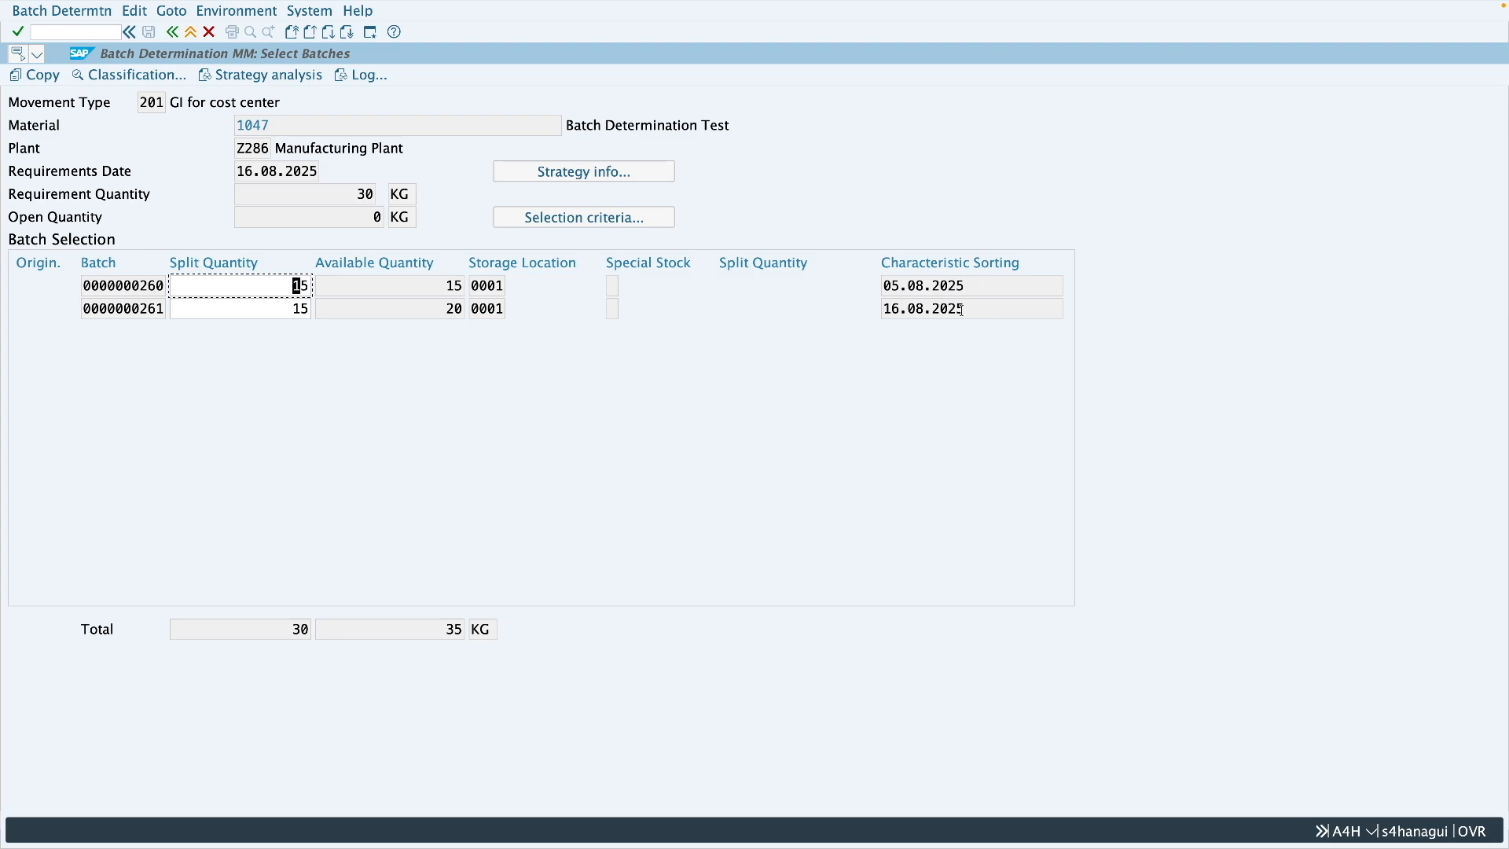
pyautogui.hotkey('ctrl', 'Left')
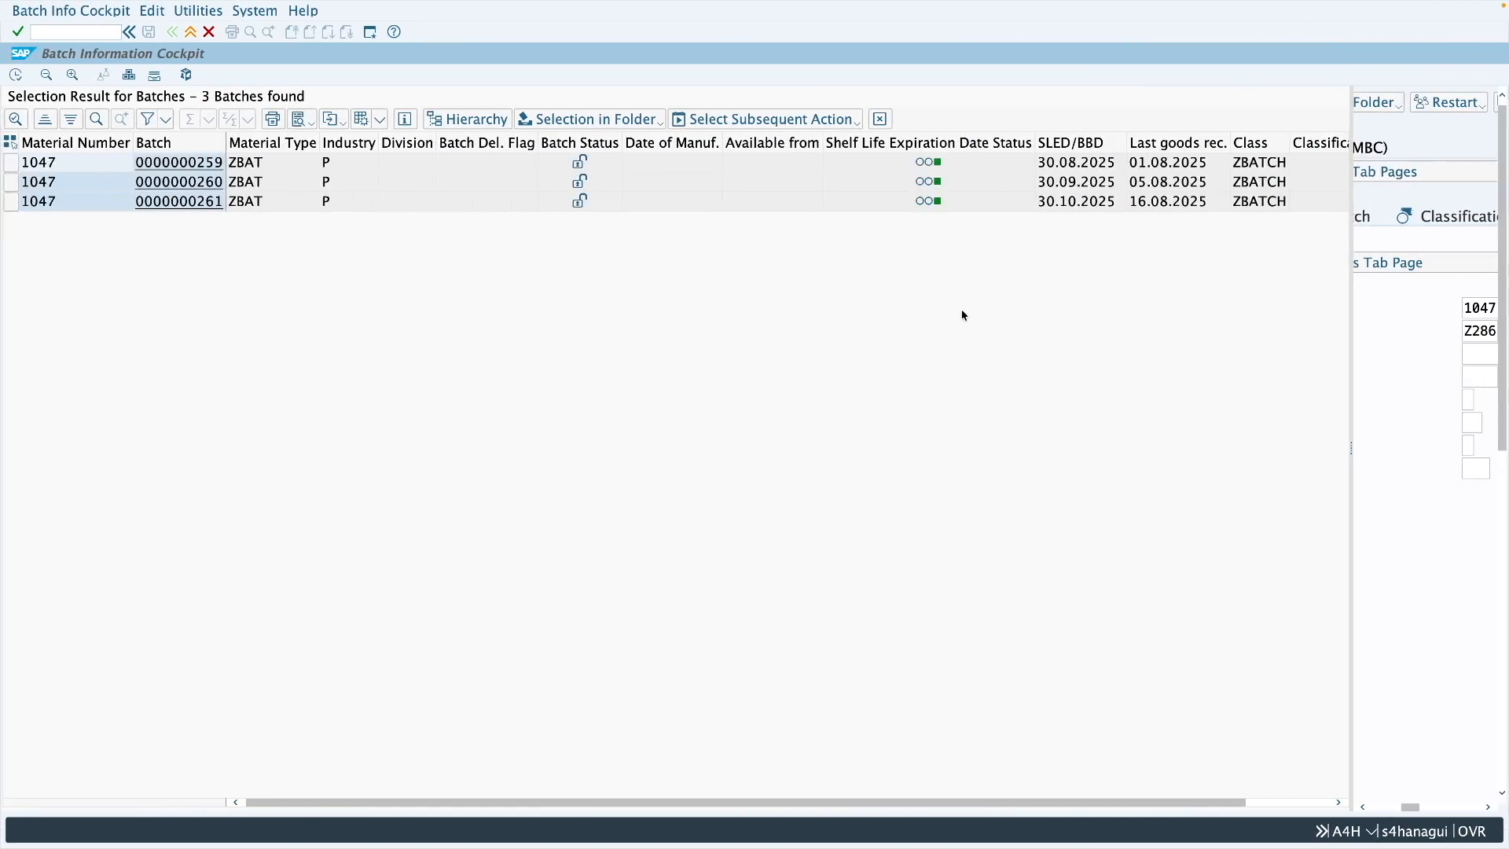
pyautogui.click(1171, 183)
pyautogui.click(1171, 203)
pyautogui.click(1168, 187)
pyautogui.click(1171, 205)
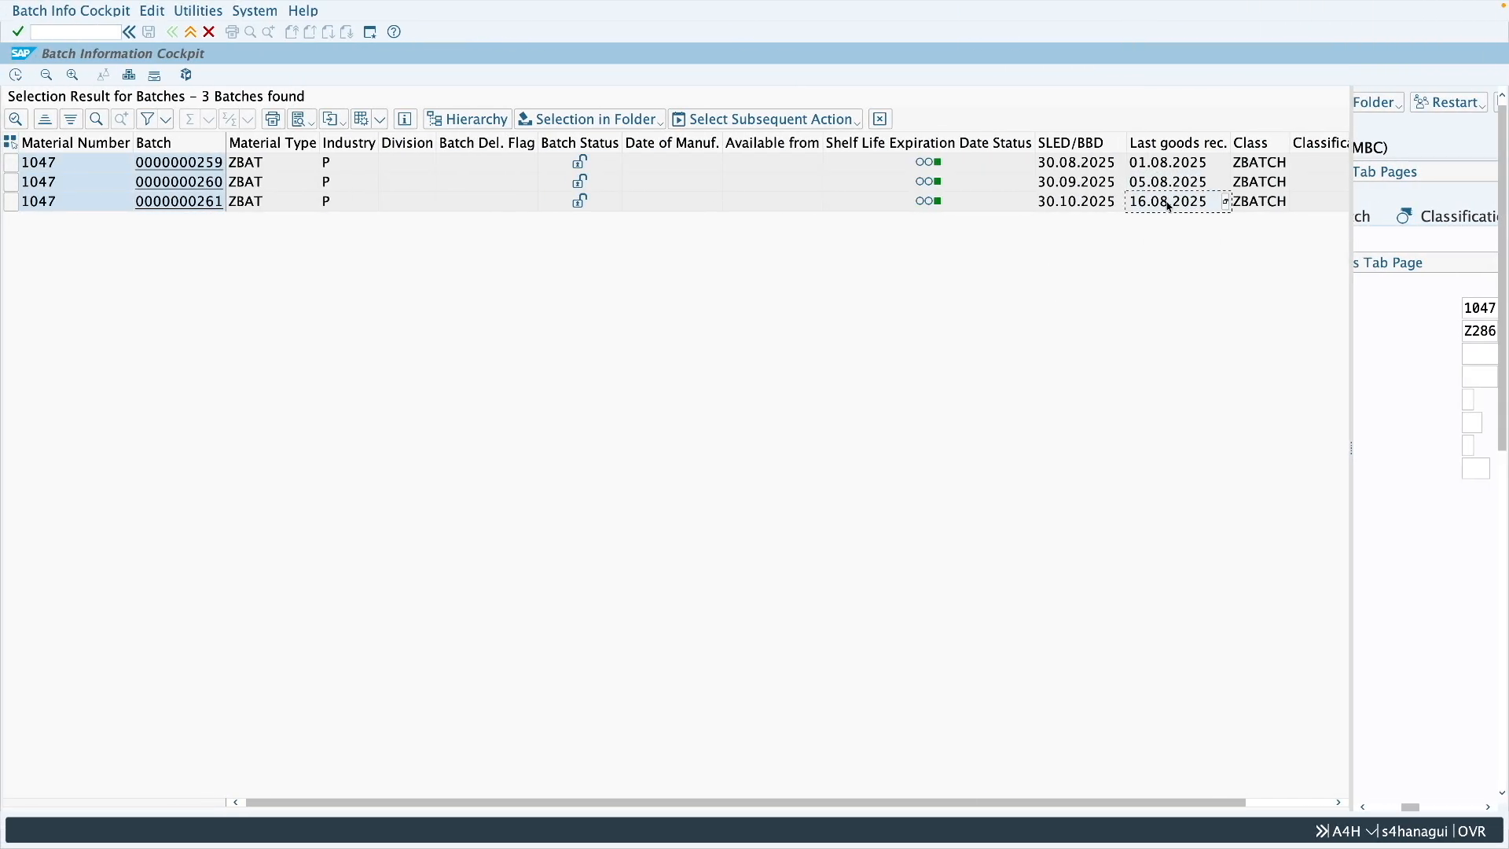
pyautogui.click(1165, 165)
pyautogui.click(1083, 168)
pyautogui.hotkey('ctrl', 'Right')
pyautogui.click(230, 286)
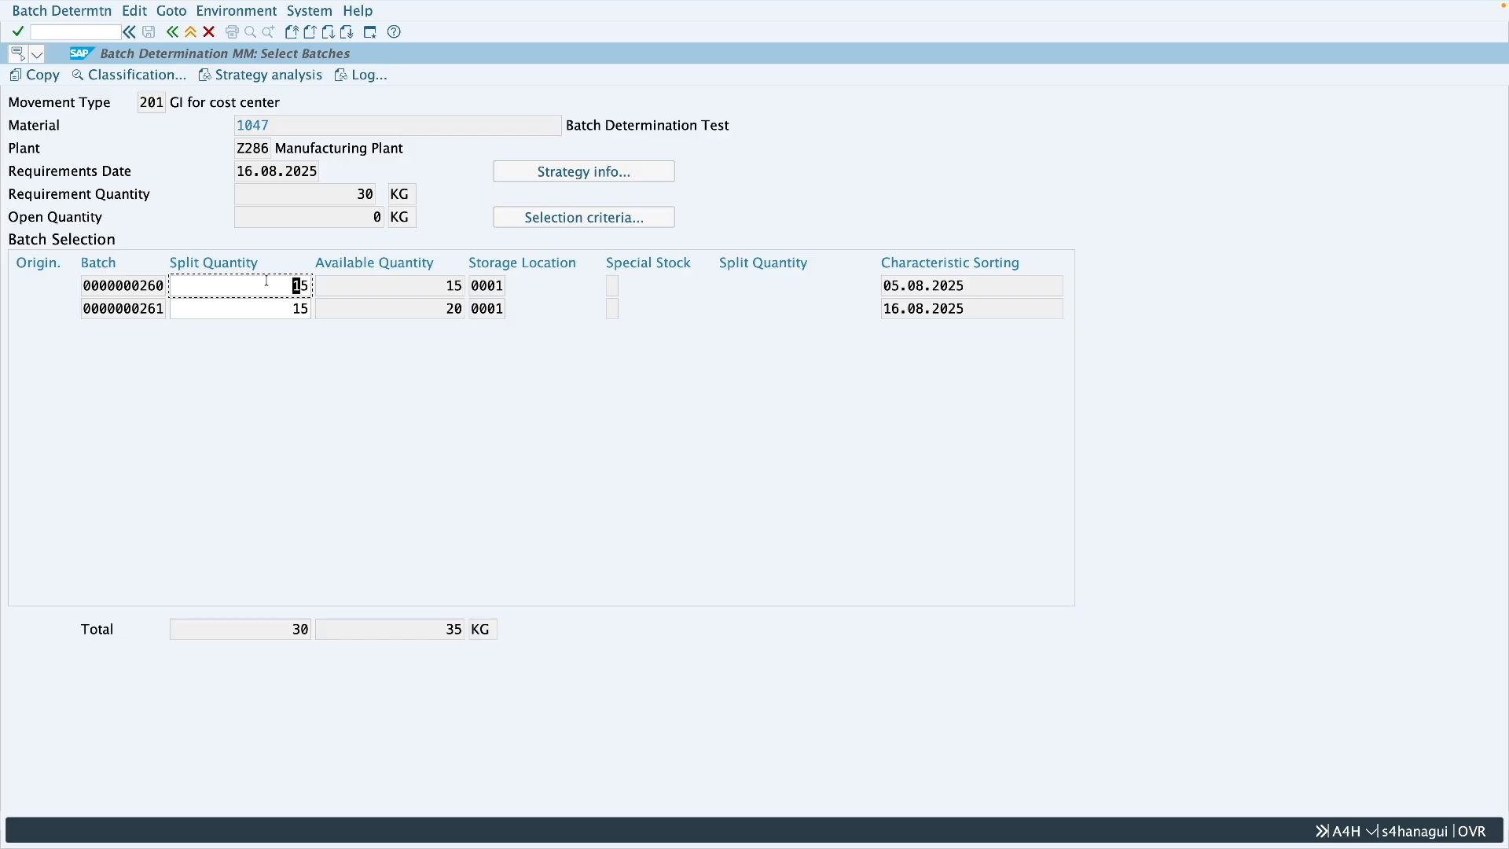
pyautogui.hotkey('ctrl', 'Left')
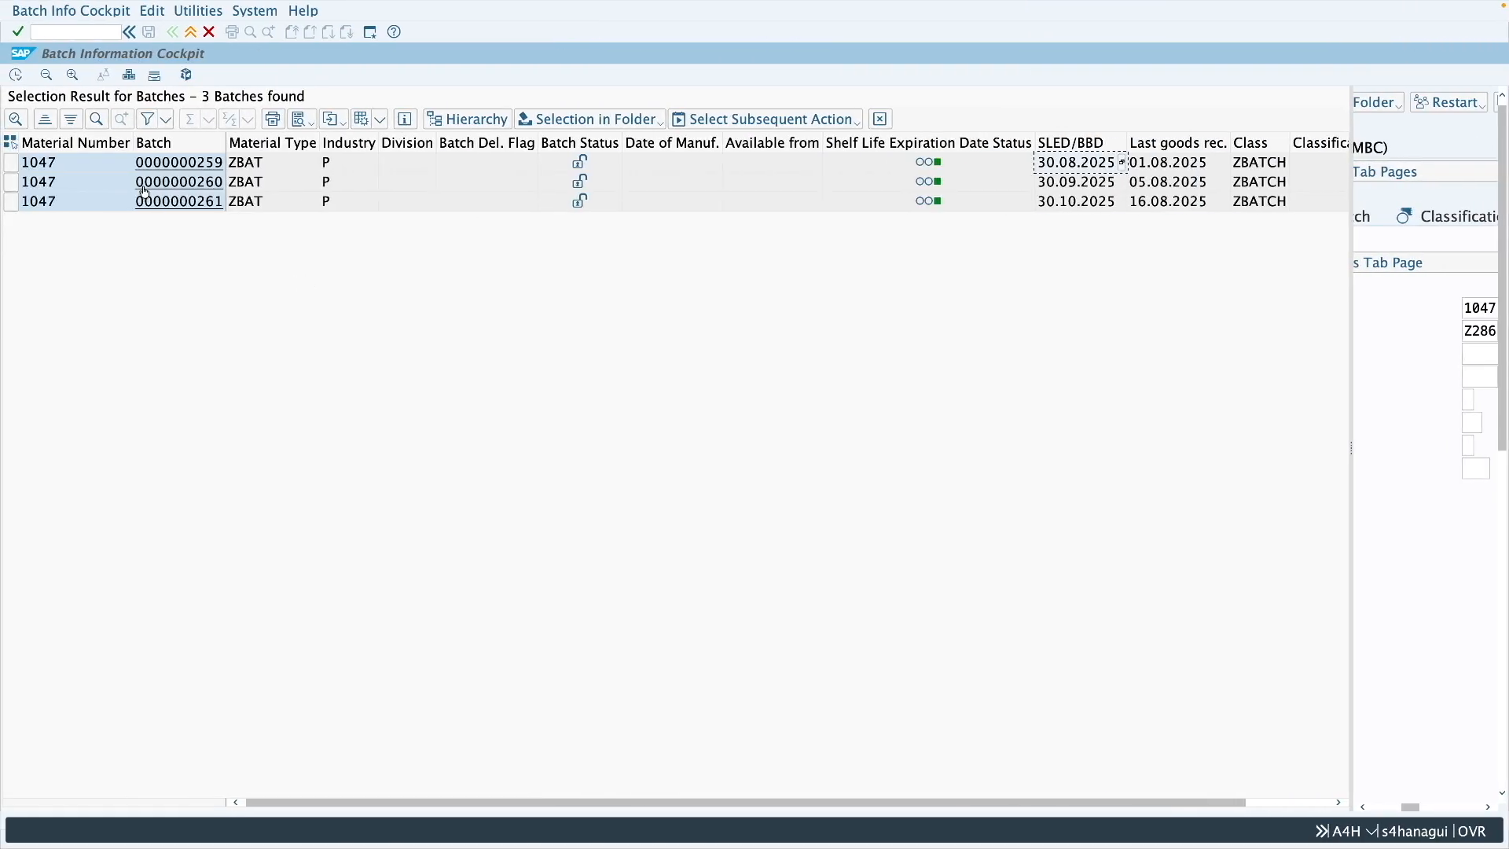
pyautogui.hotkey('ctrl', 'Left')
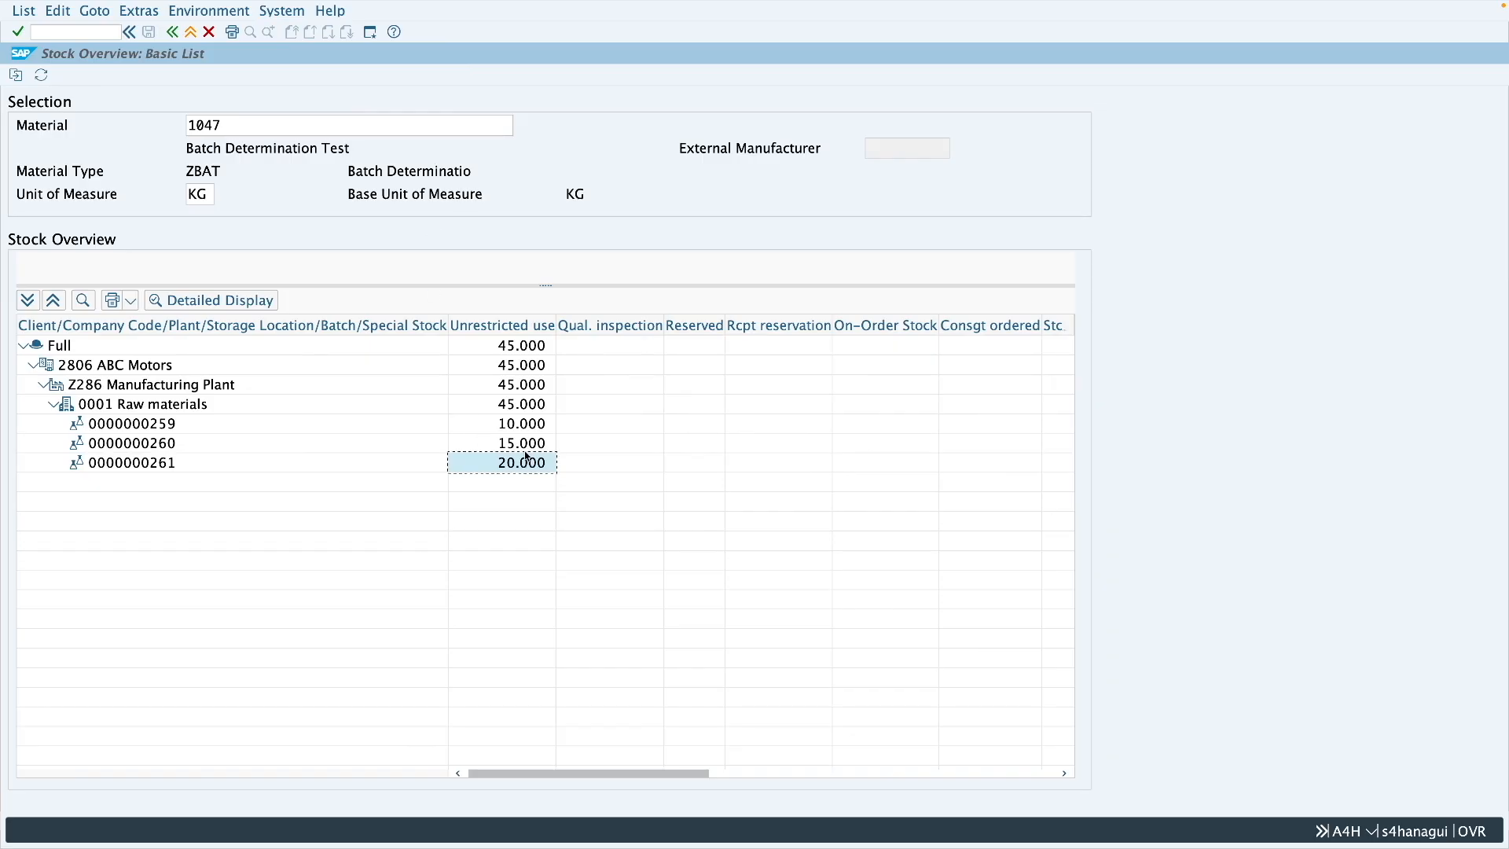
pyautogui.click(169, 444)
pyautogui.click(530, 445)
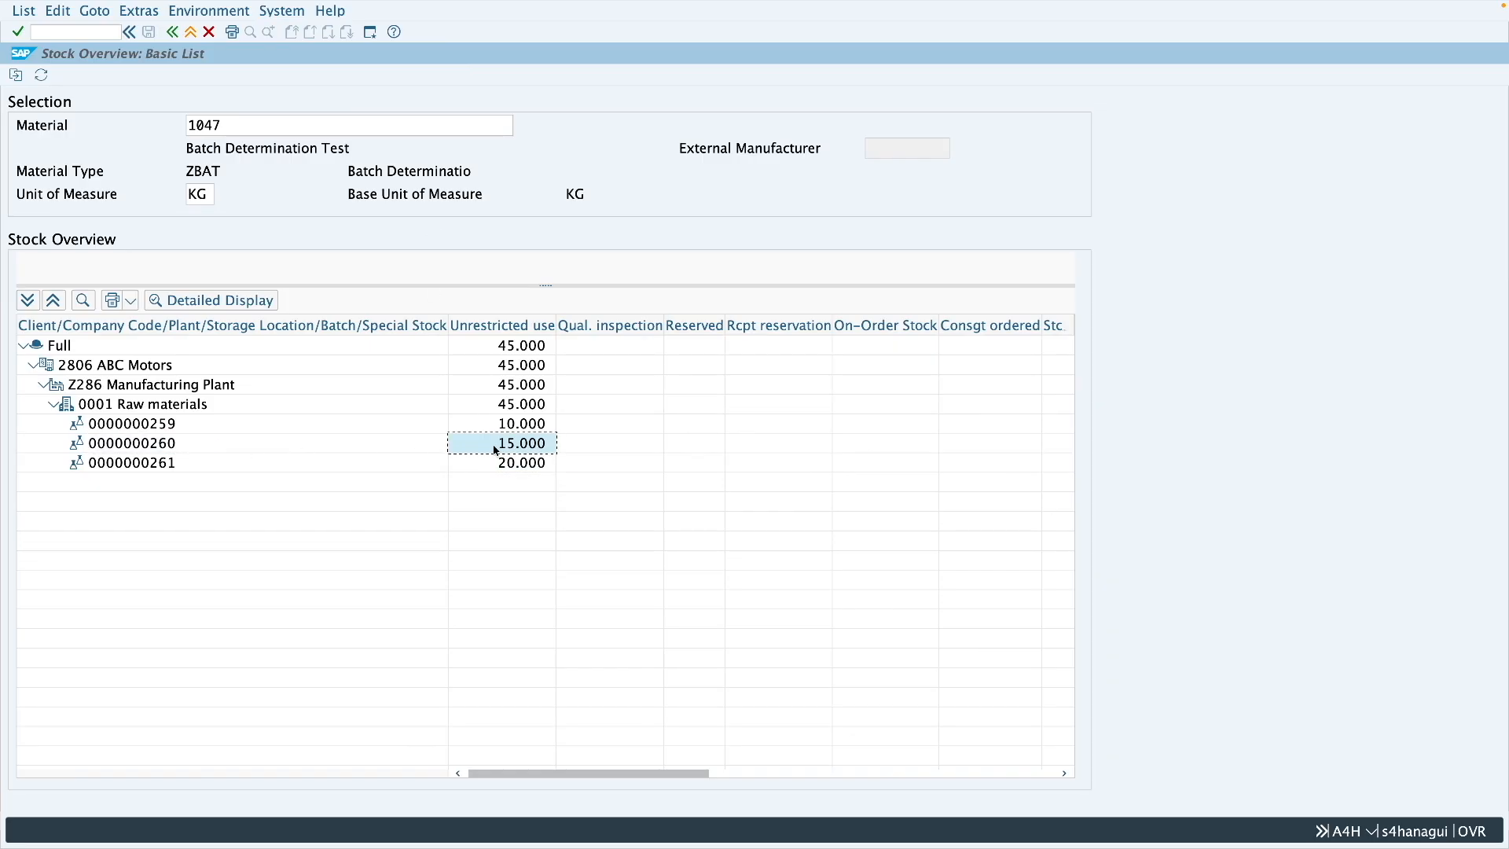
pyautogui.click(534, 466)
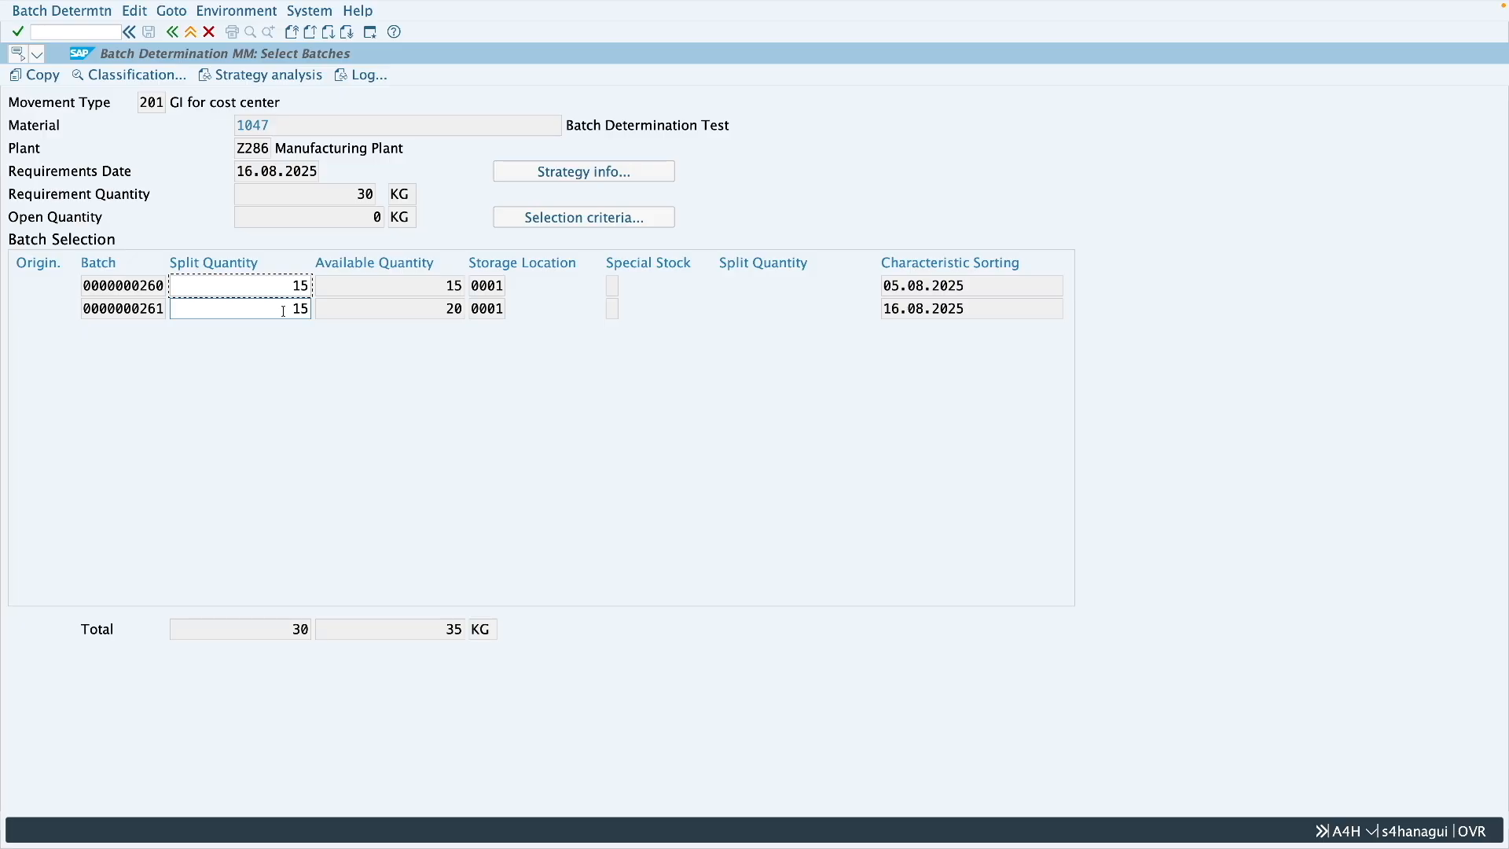
pyautogui.click(146, 80)
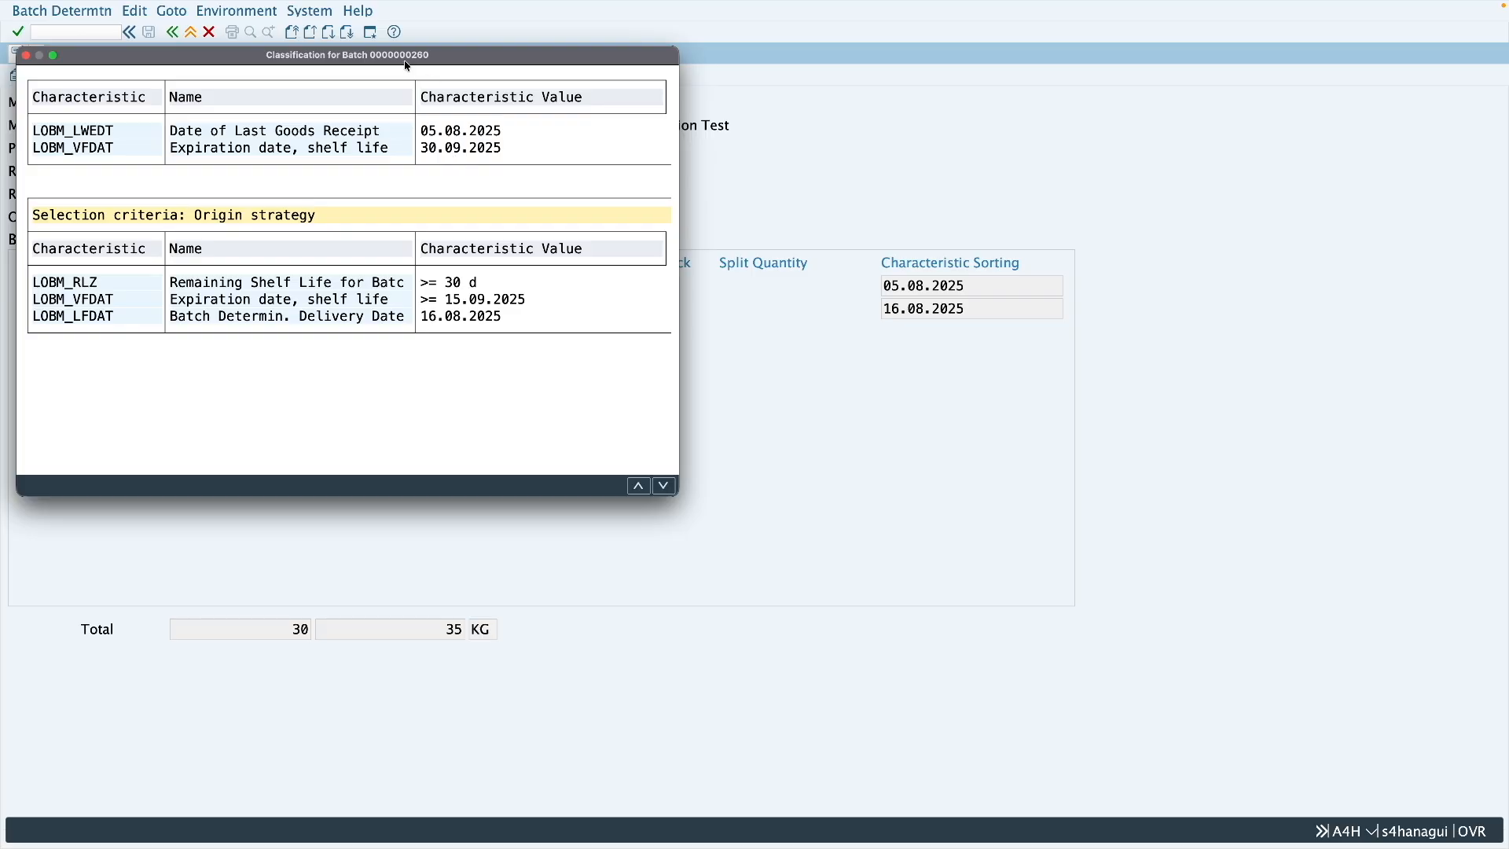
pyautogui.moveTo(437, 62); pyautogui.dragTo(703, 180)
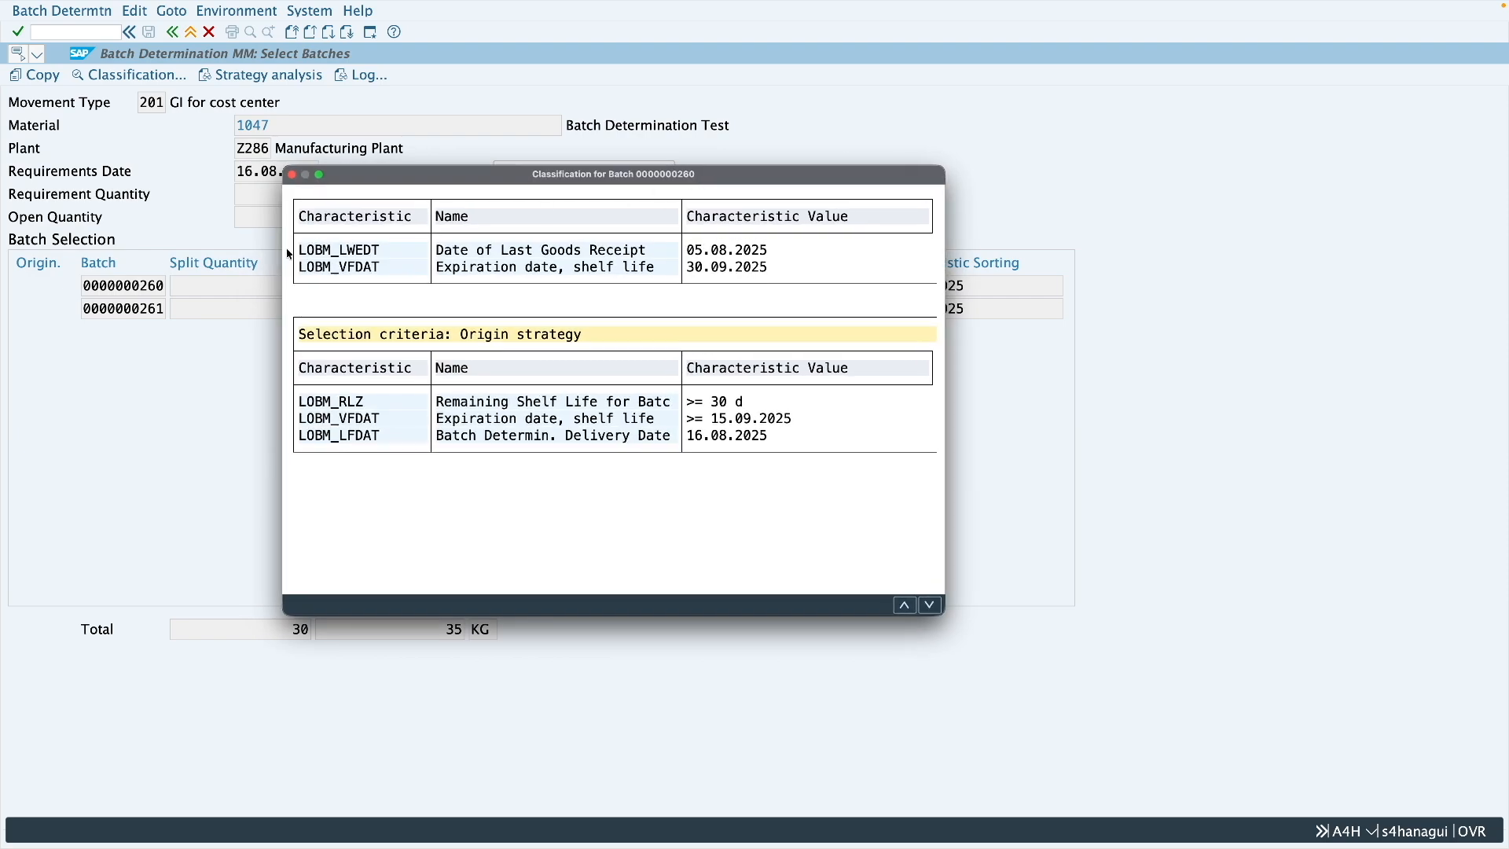
pyautogui.click(137, 292)
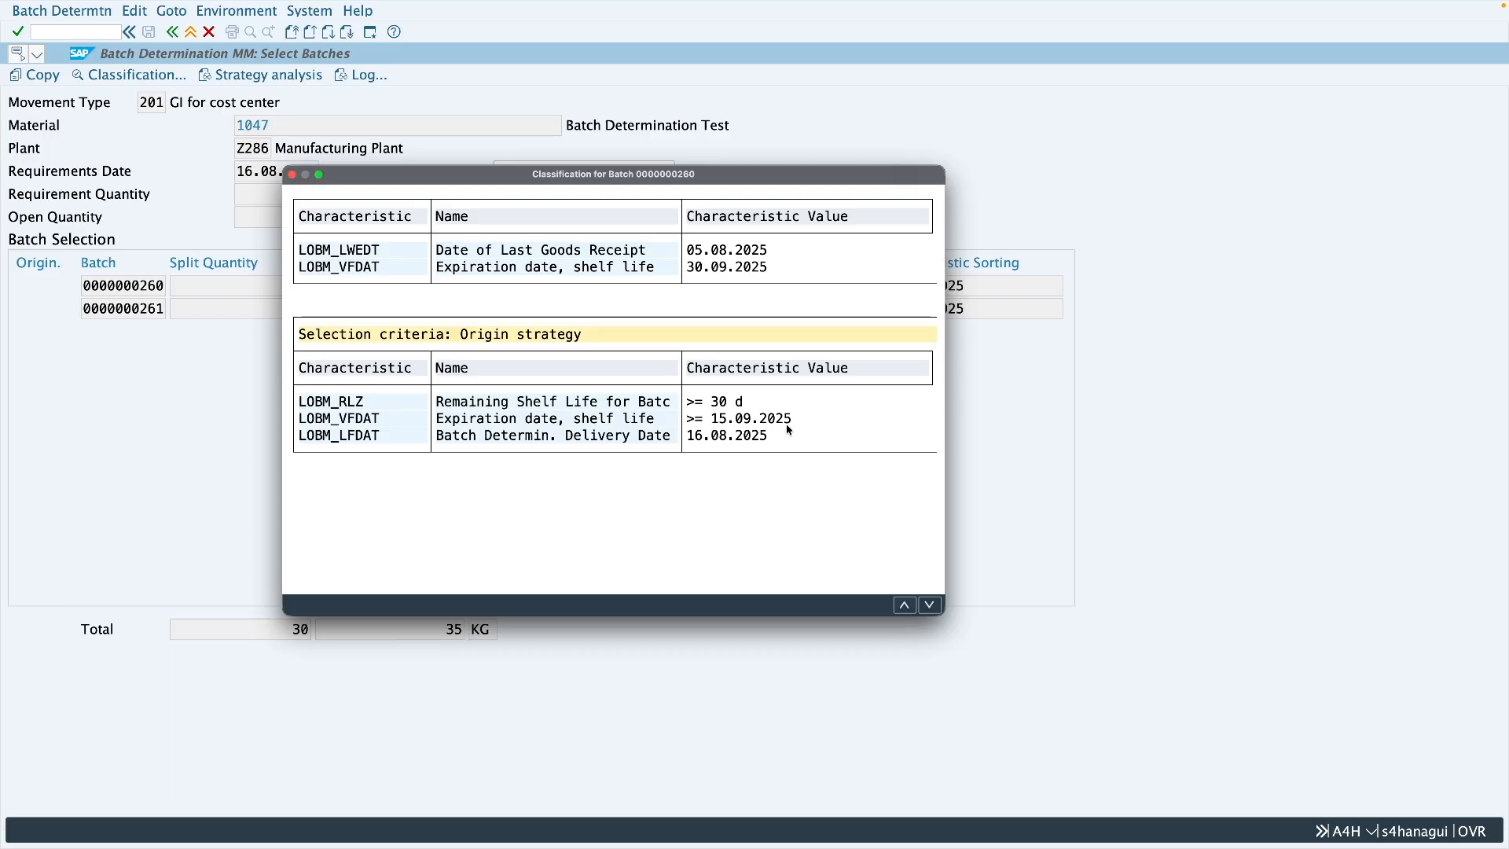
pyautogui.click(723, 434)
pyautogui.click(931, 605)
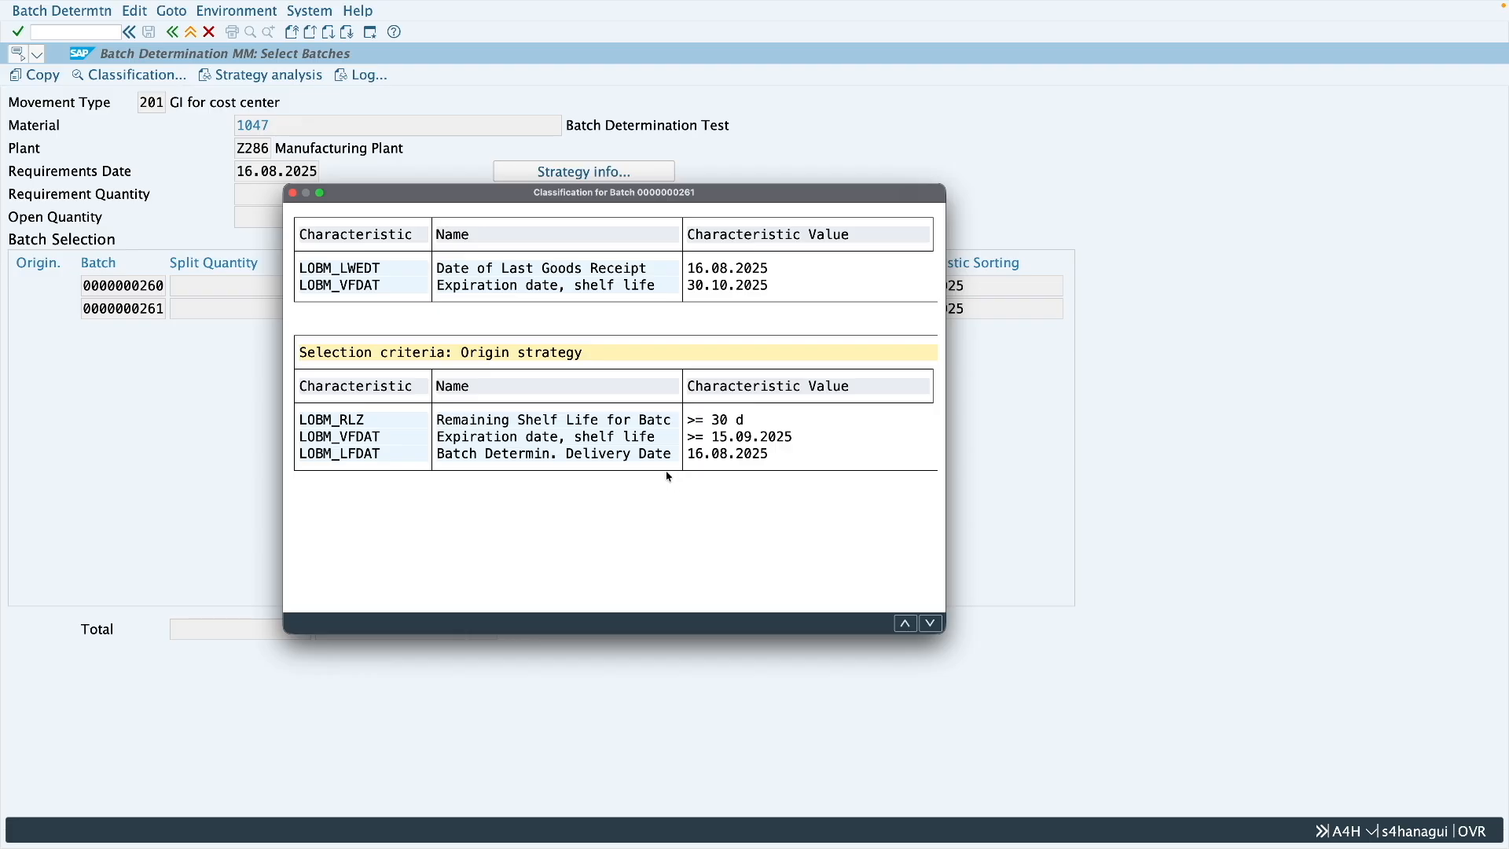
pyautogui.click(294, 193)
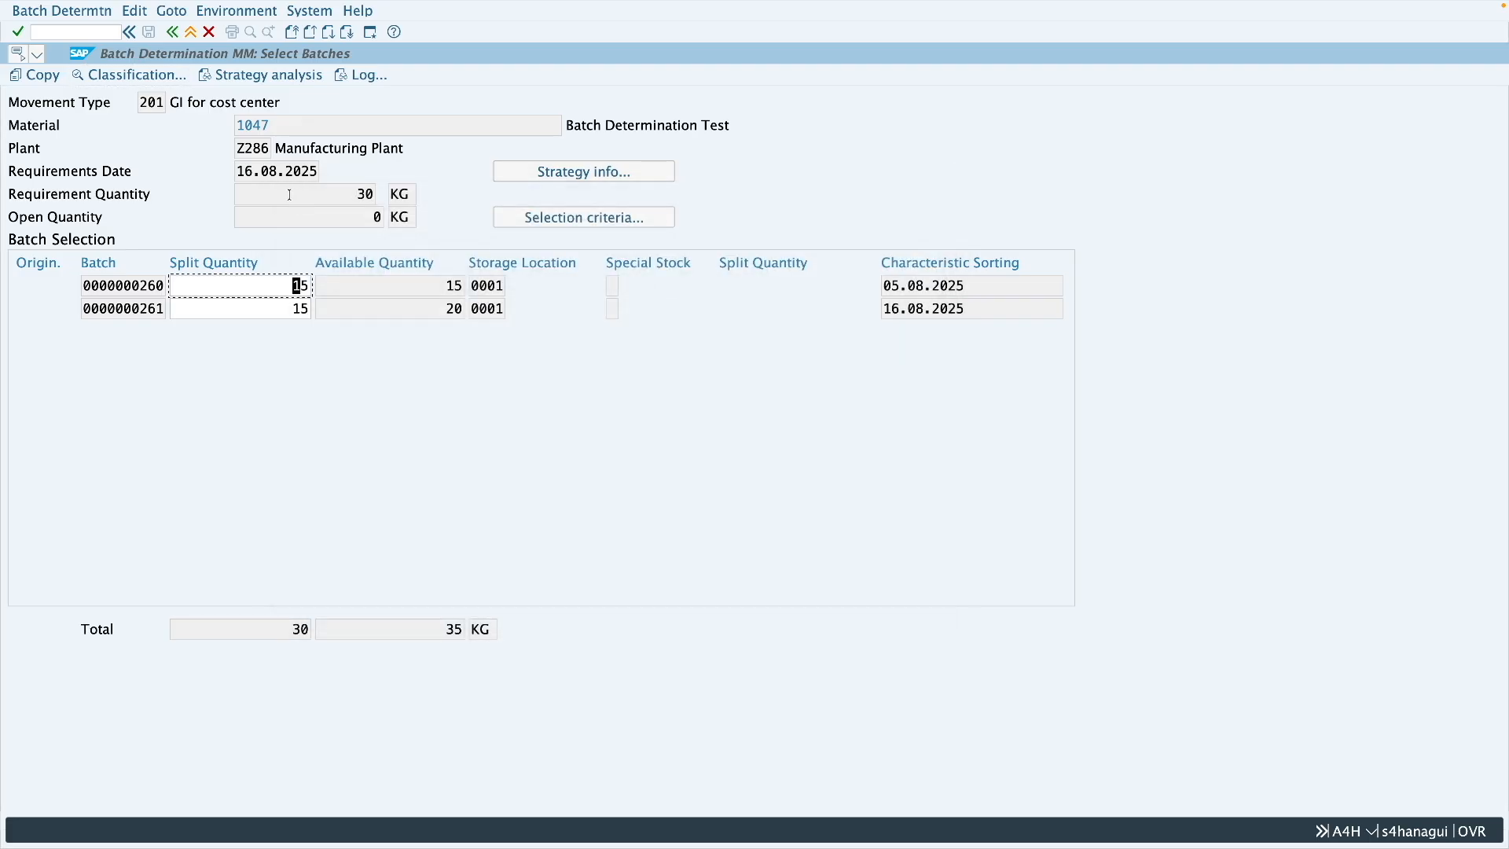
# - Expand ME01 in the batch strategy analysis and check movement type 201's search procedure in a new OMCG session
pyautogui.click(288, 79)
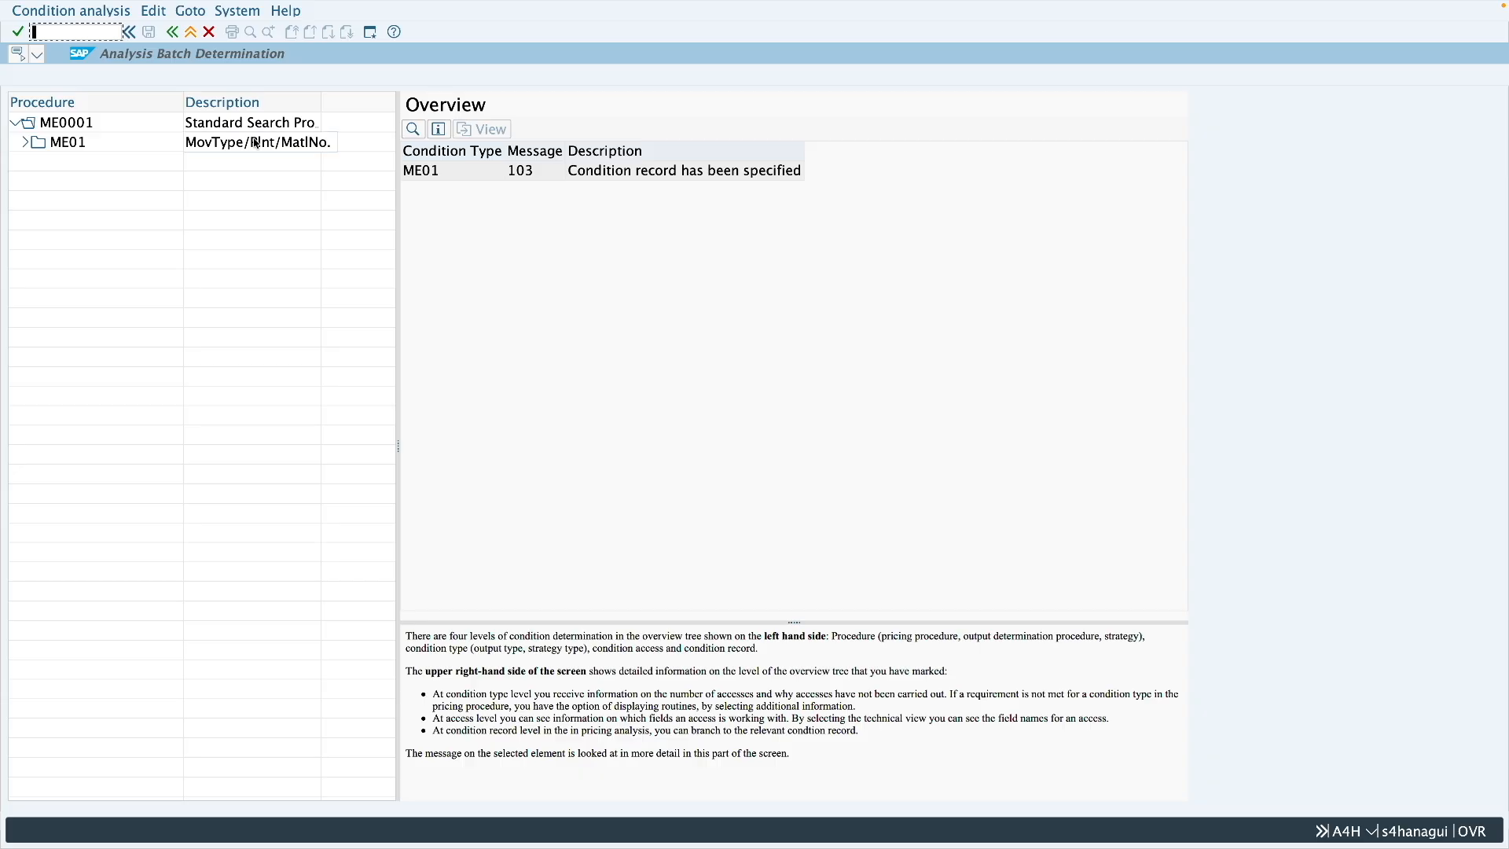
pyautogui.doubleClick(226, 151)
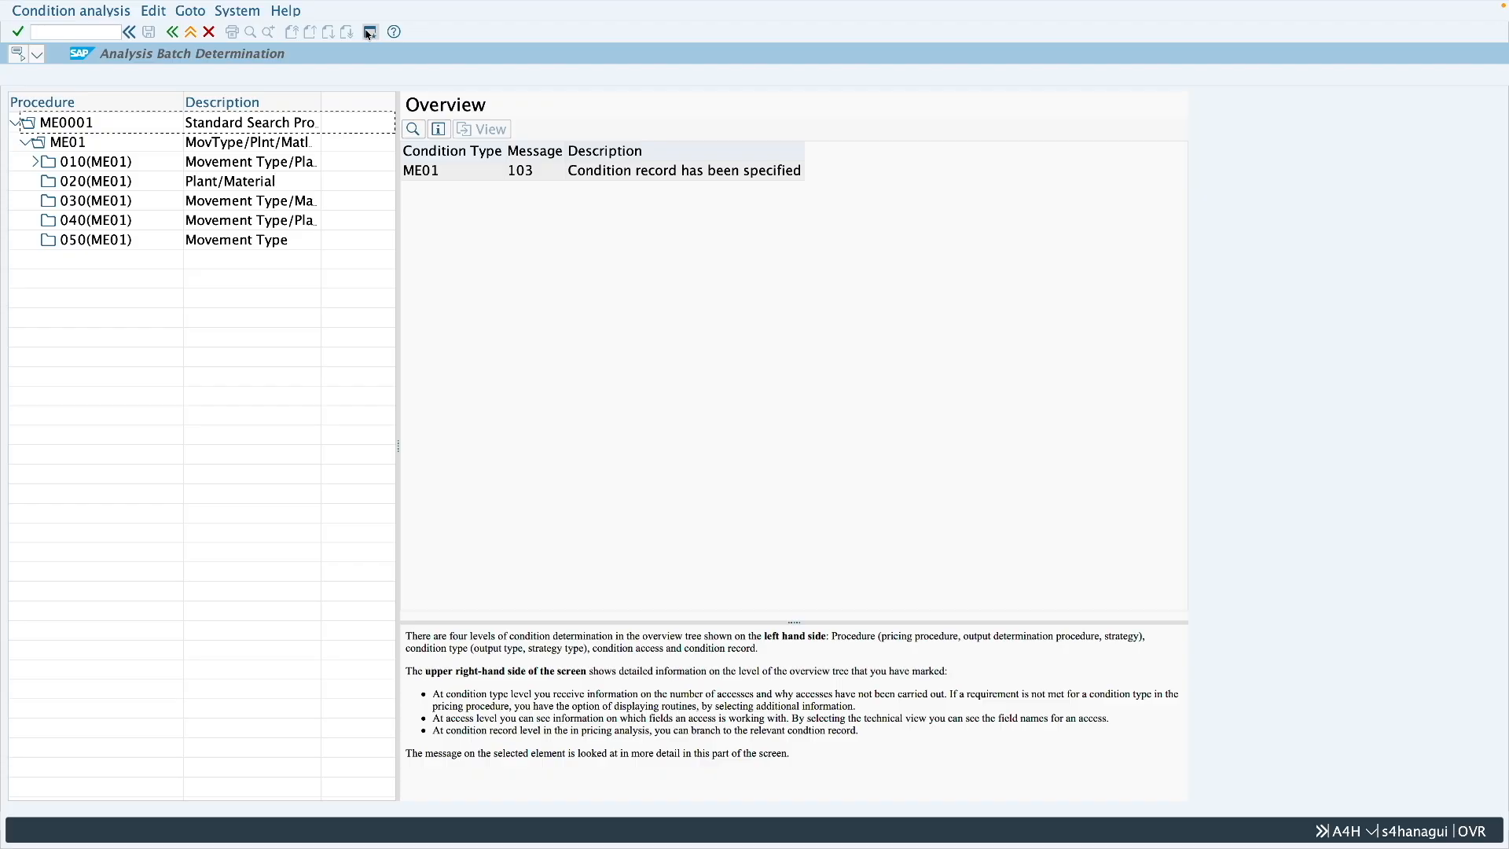
pyautogui.click(35, 31)
pyautogui.write('omcg')
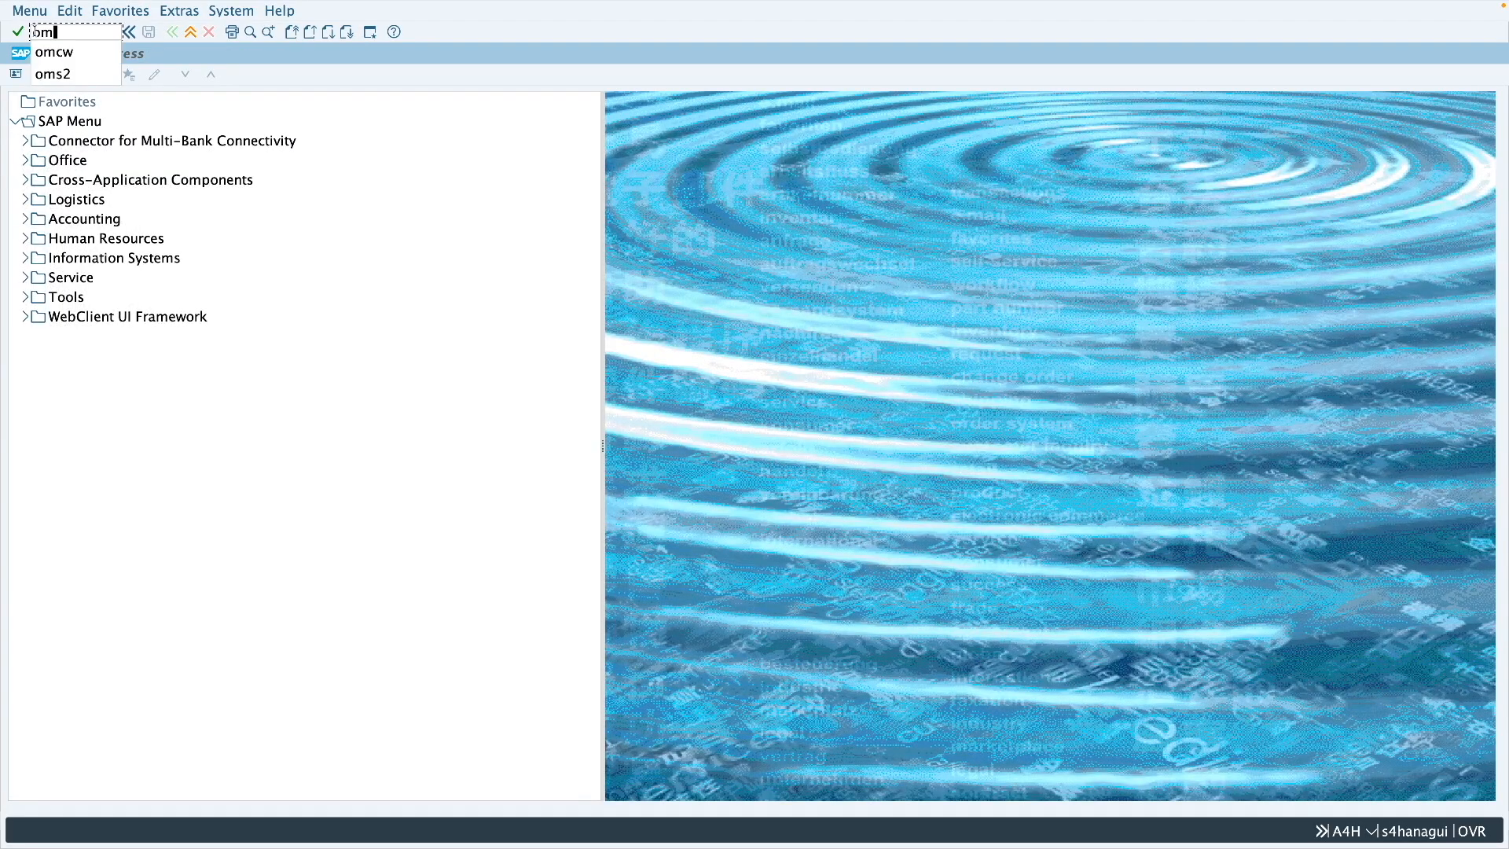
pyautogui.press('Return')
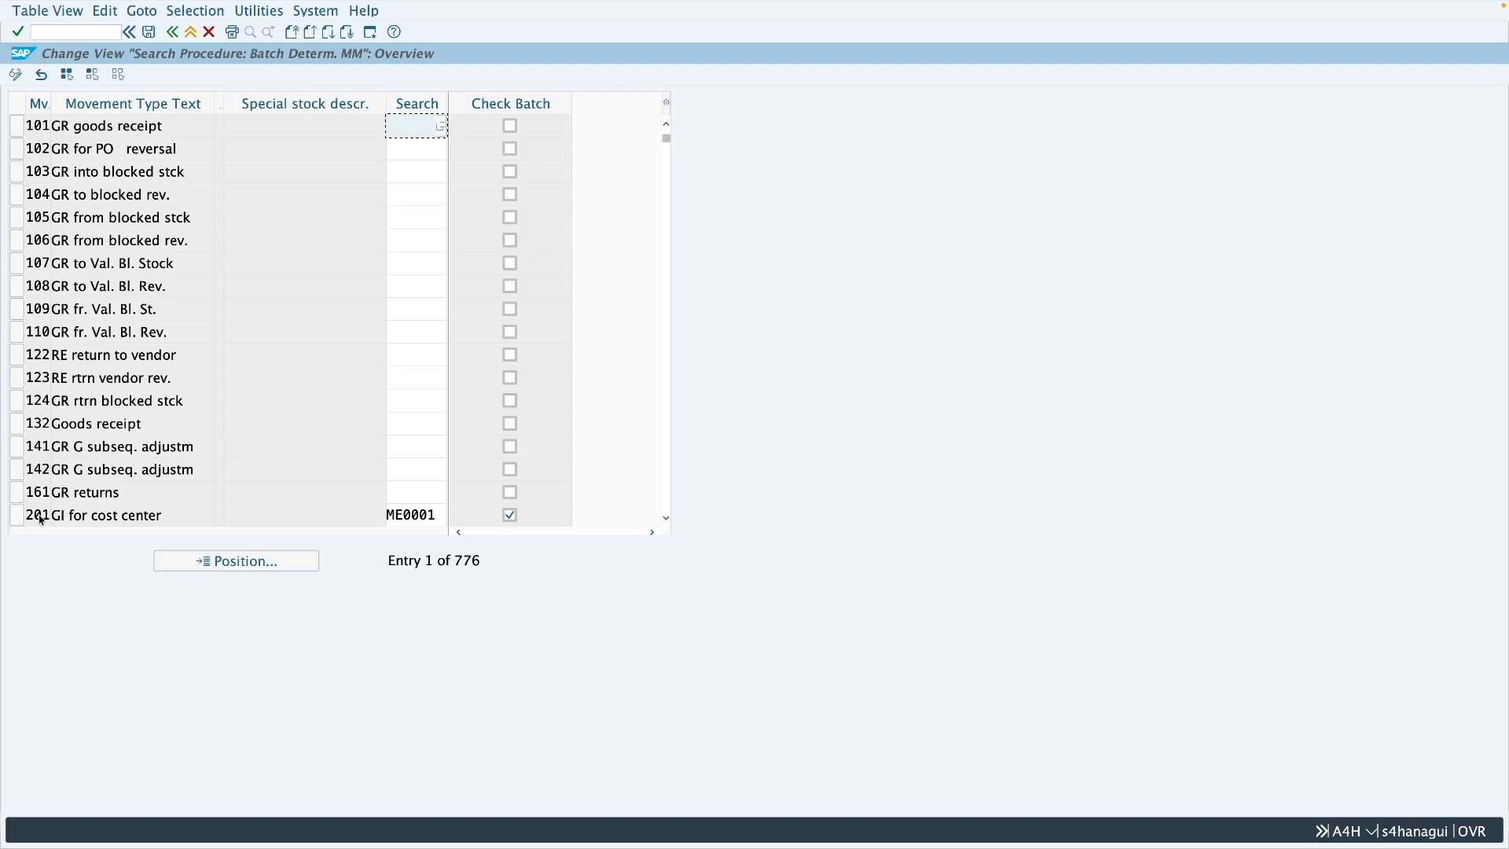
pyautogui.moveTo(438, 515); pyautogui.dragTo(385, 519)
pyautogui.click(422, 515)
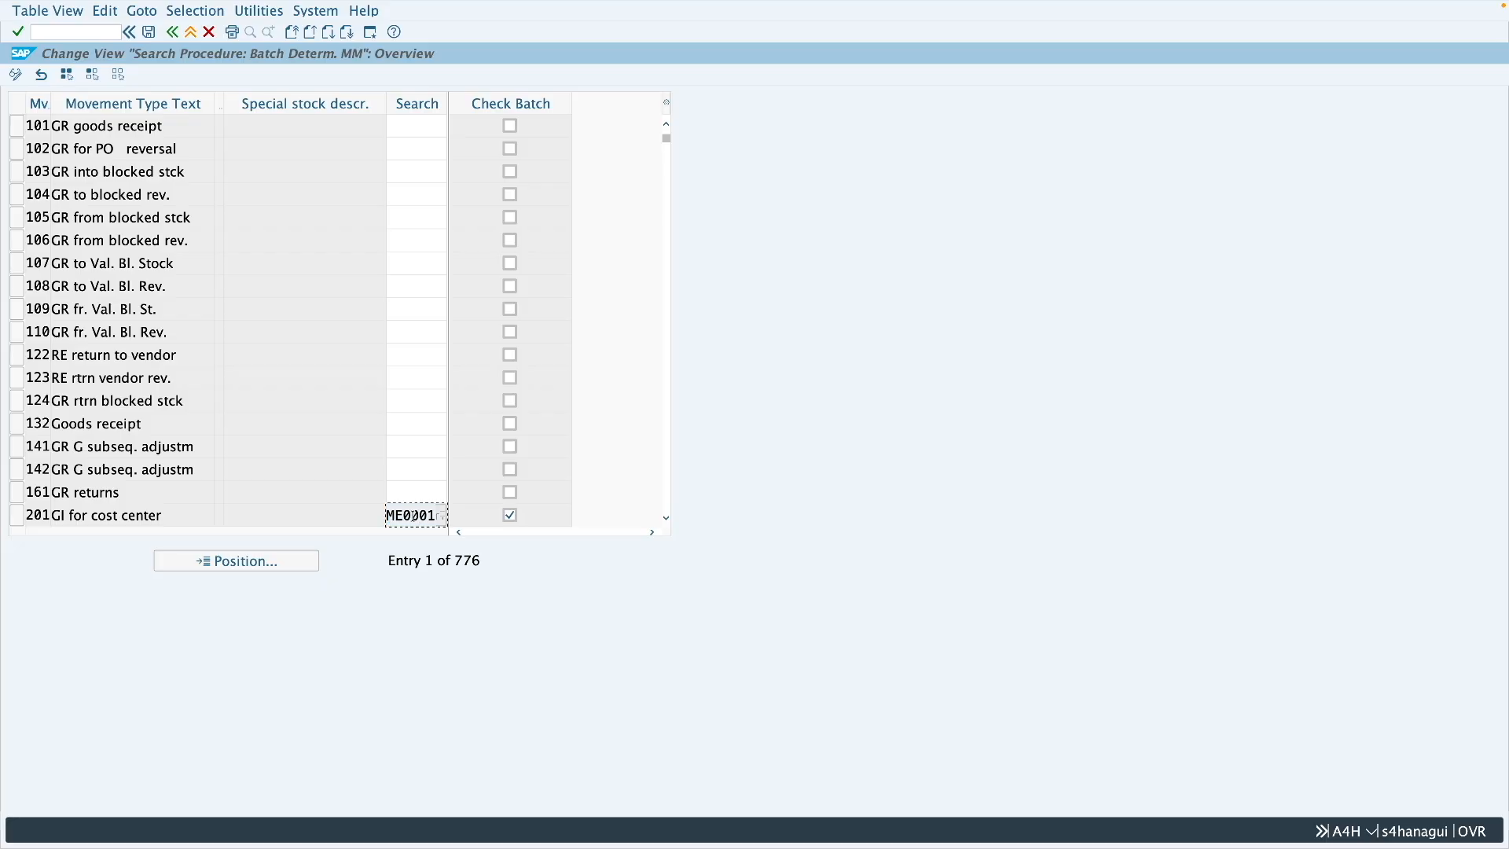
# - Examine the details of access 010 under ME01 in the strategy analysis, and return to the batch selection
pyautogui.hotkey('ctrl', 'Left')
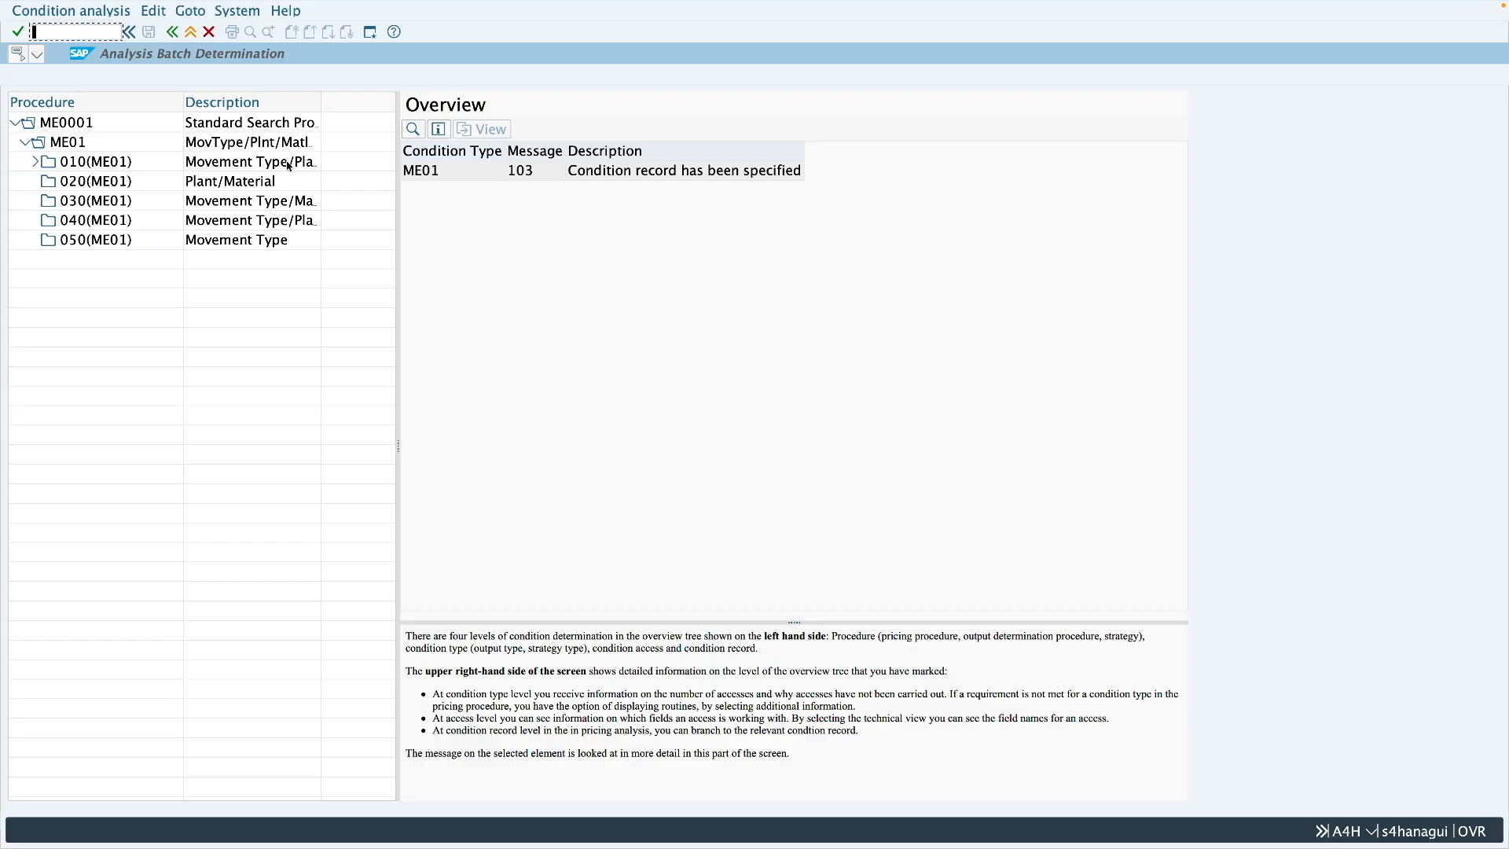
pyautogui.doubleClick(49, 162)
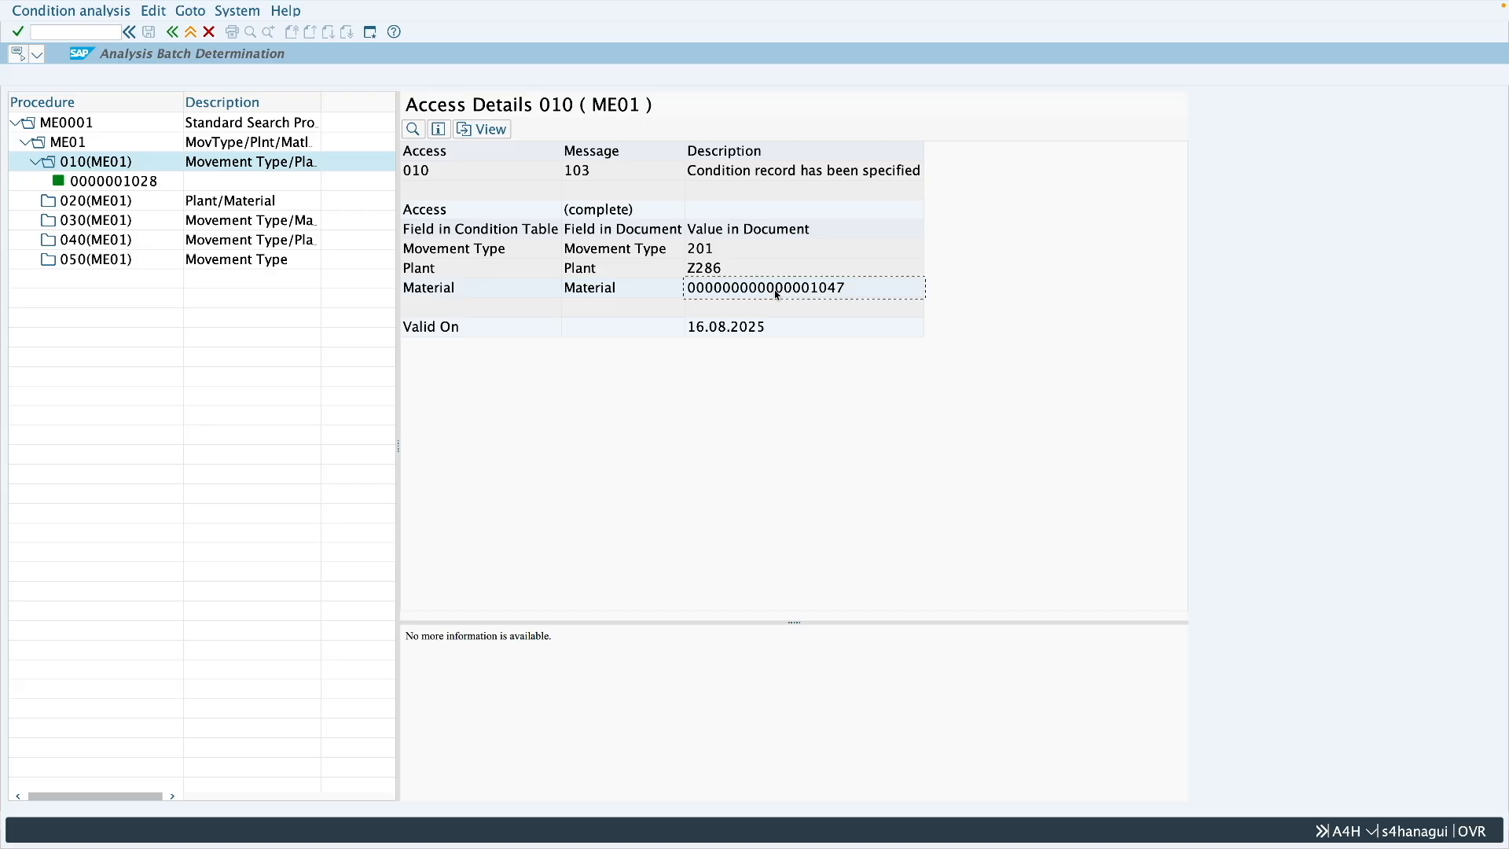
pyautogui.click(172, 31)
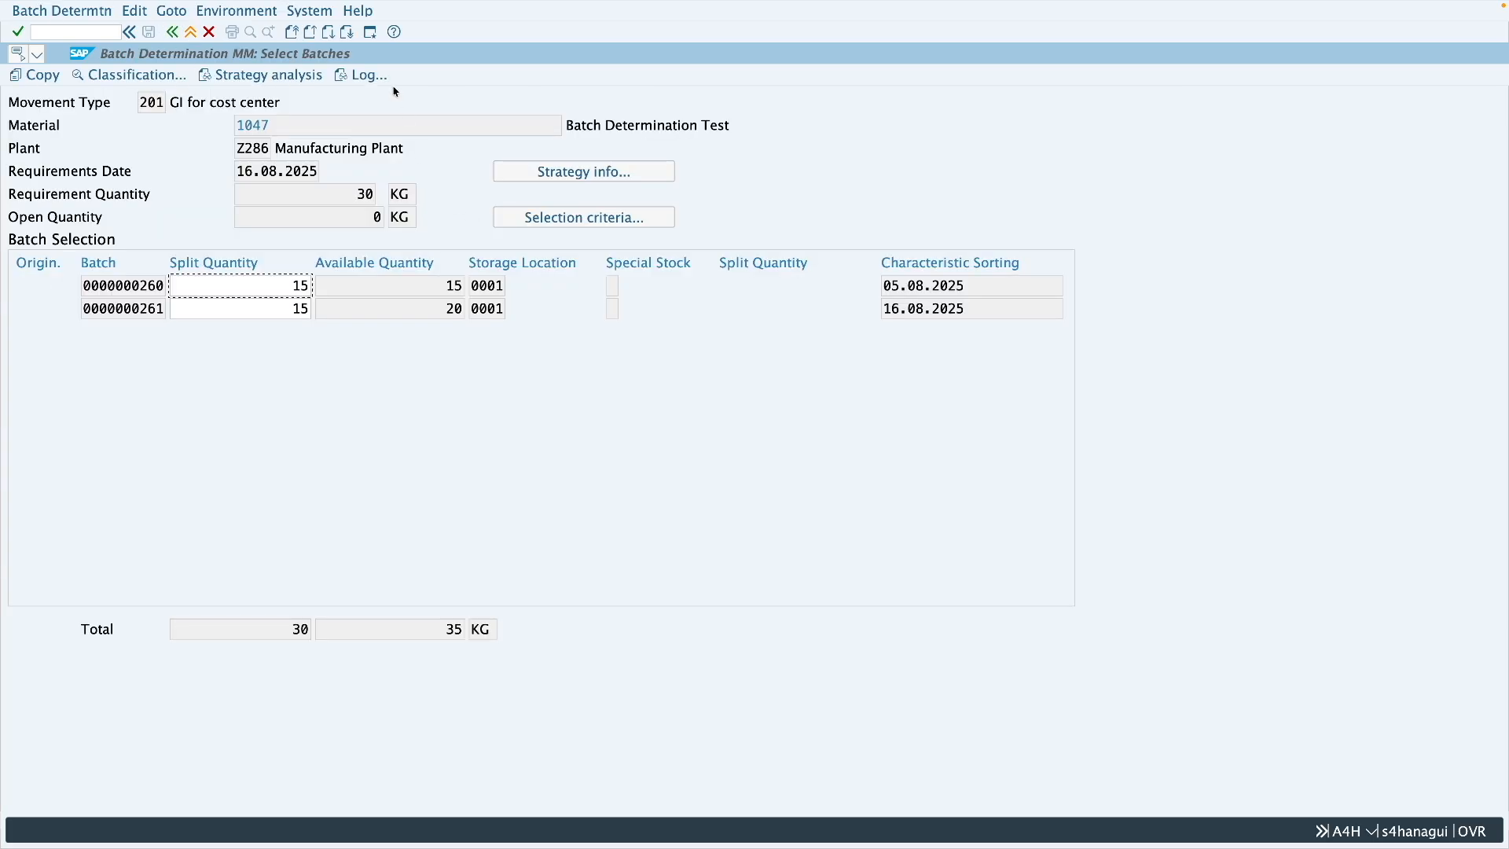
# - Examine the batch selection log down to level 3 for how each batch was evaluated, and close it
pyautogui.click(372, 79)
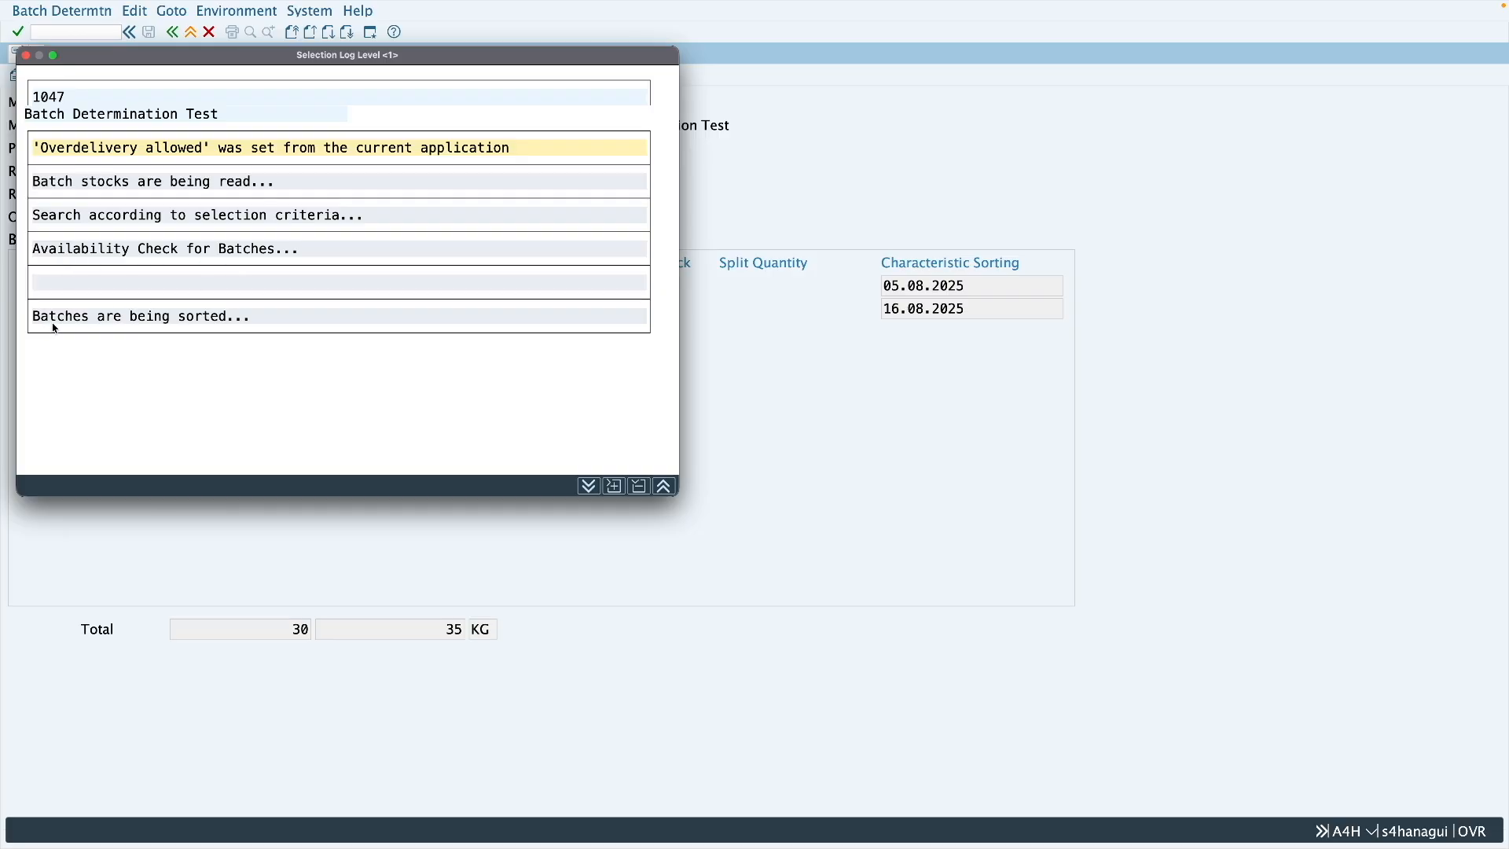
pyautogui.click(241, 183)
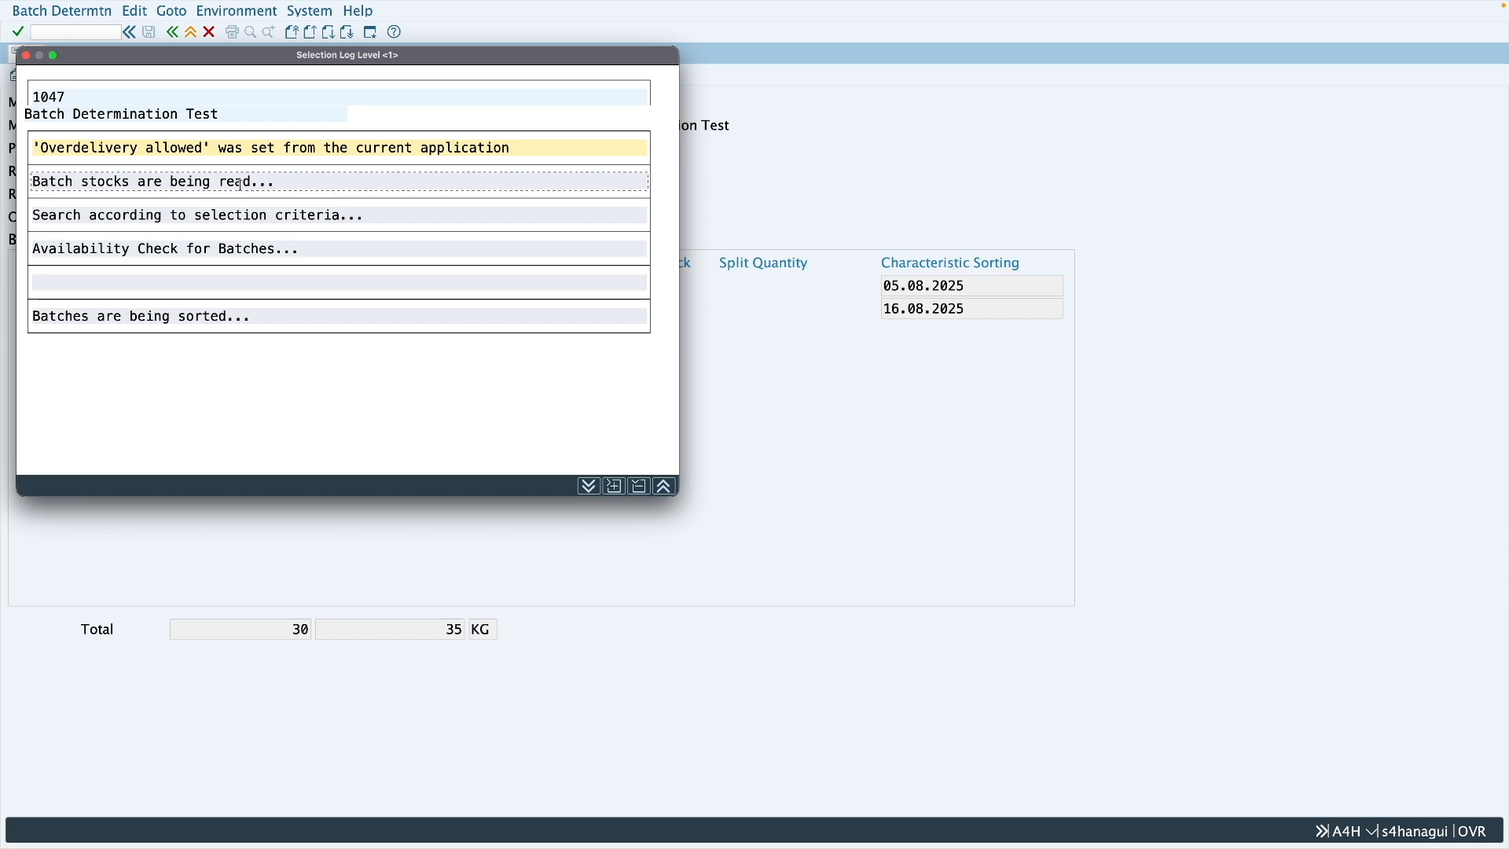
pyautogui.click(615, 486)
pyautogui.click(201, 187)
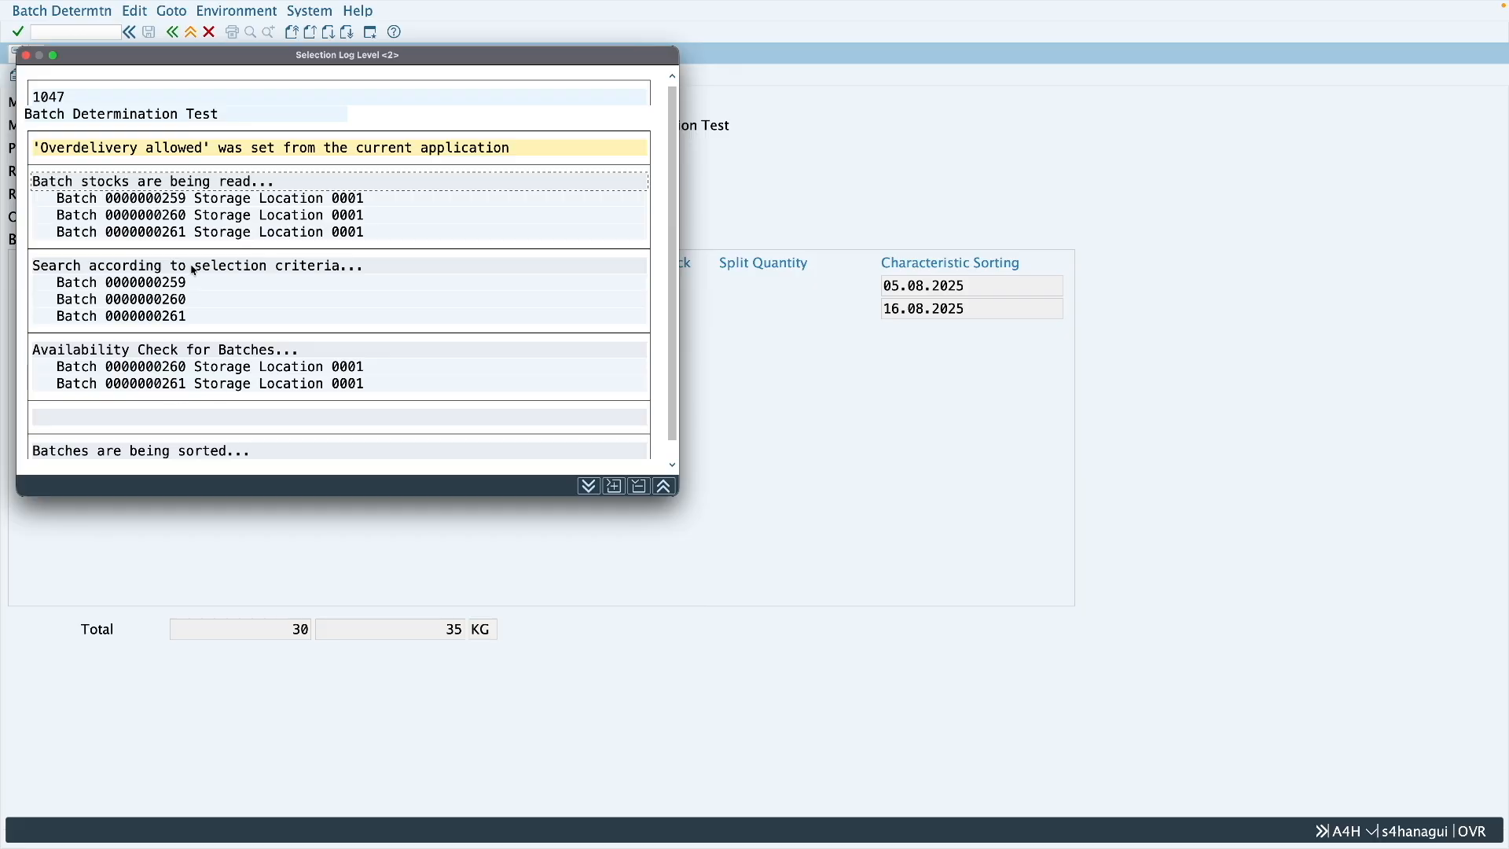
pyautogui.click(614, 487)
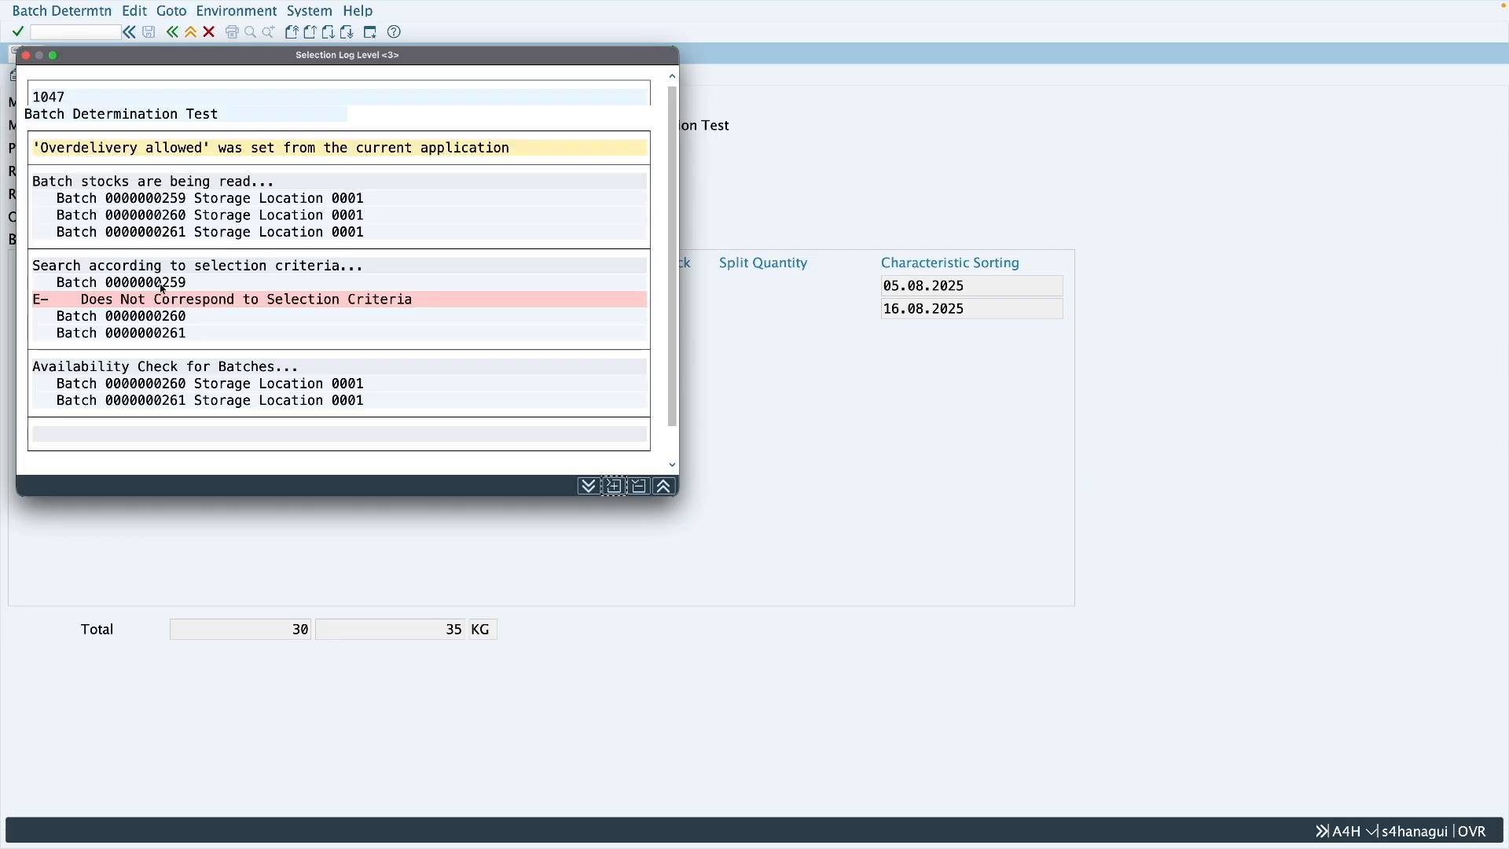
pyautogui.click(202, 330)
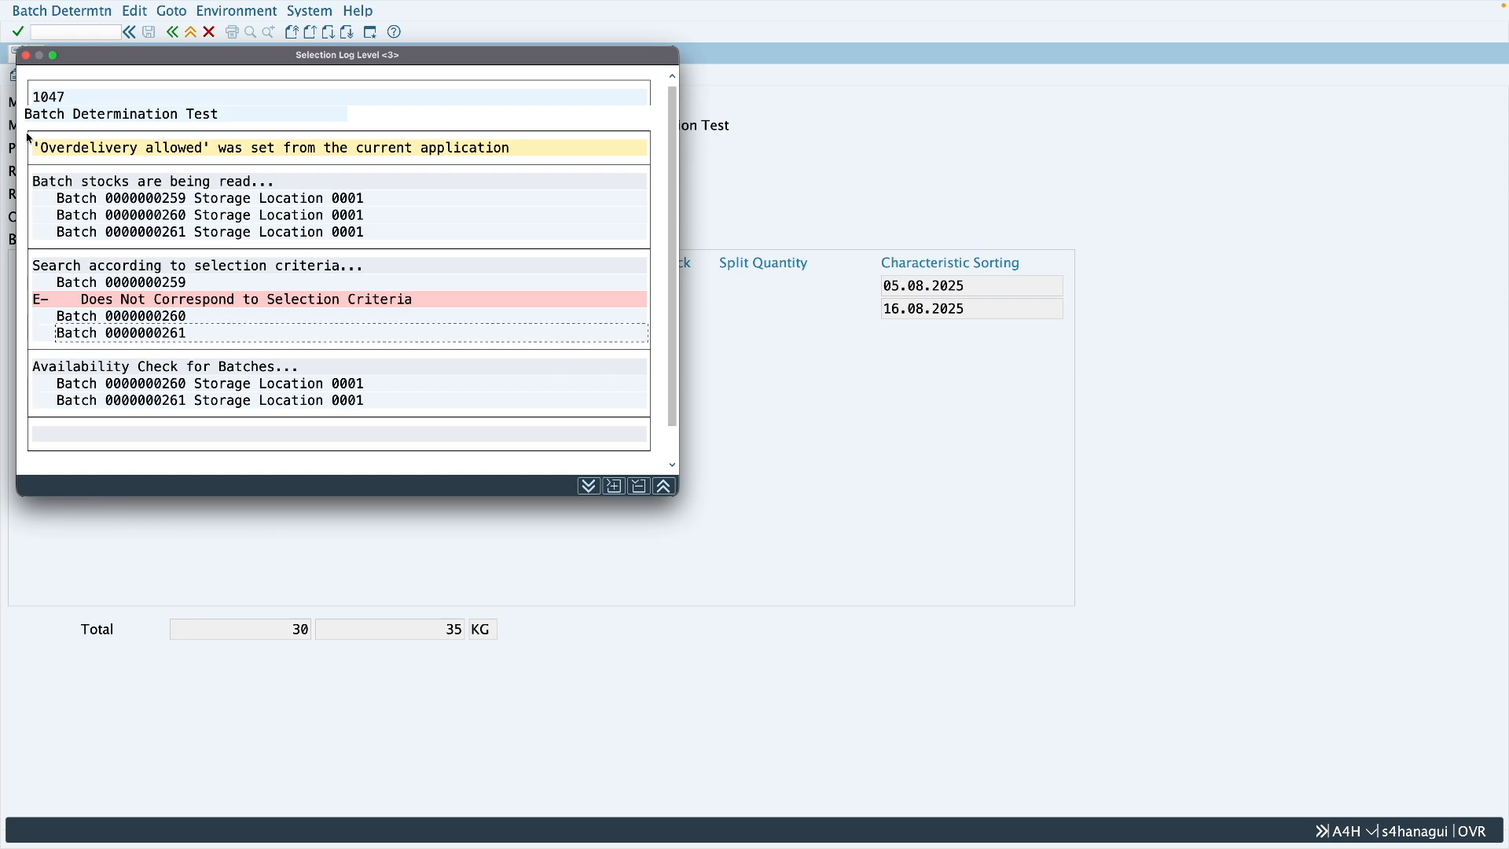
pyautogui.click(26, 55)
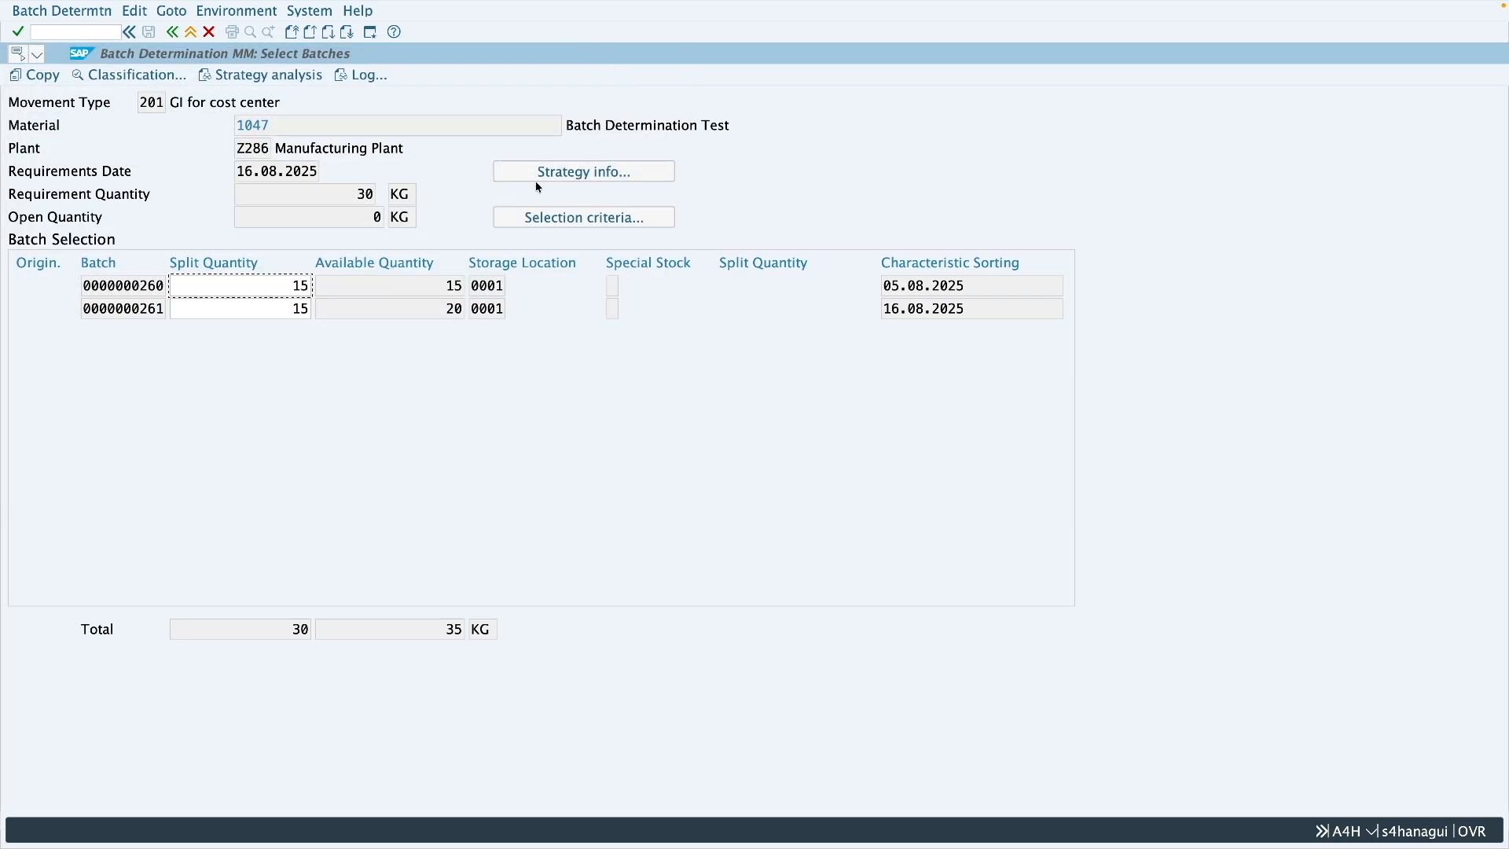
# - Review the strategy info with its sort rule and the selection criteria used for this batch determination
pyautogui.click(597, 178)
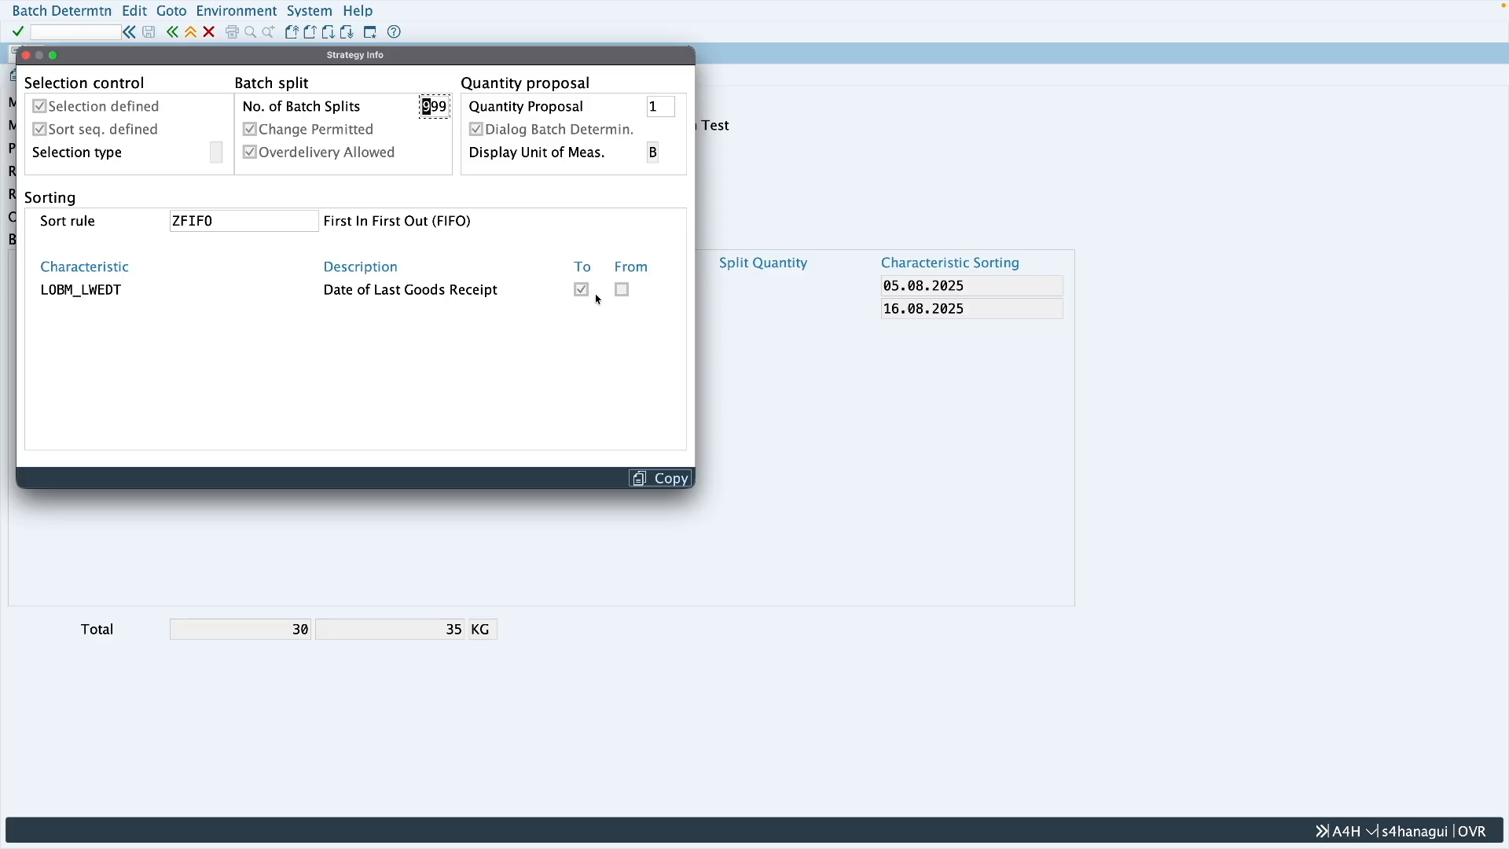
pyautogui.click(26, 55)
pyautogui.click(607, 224)
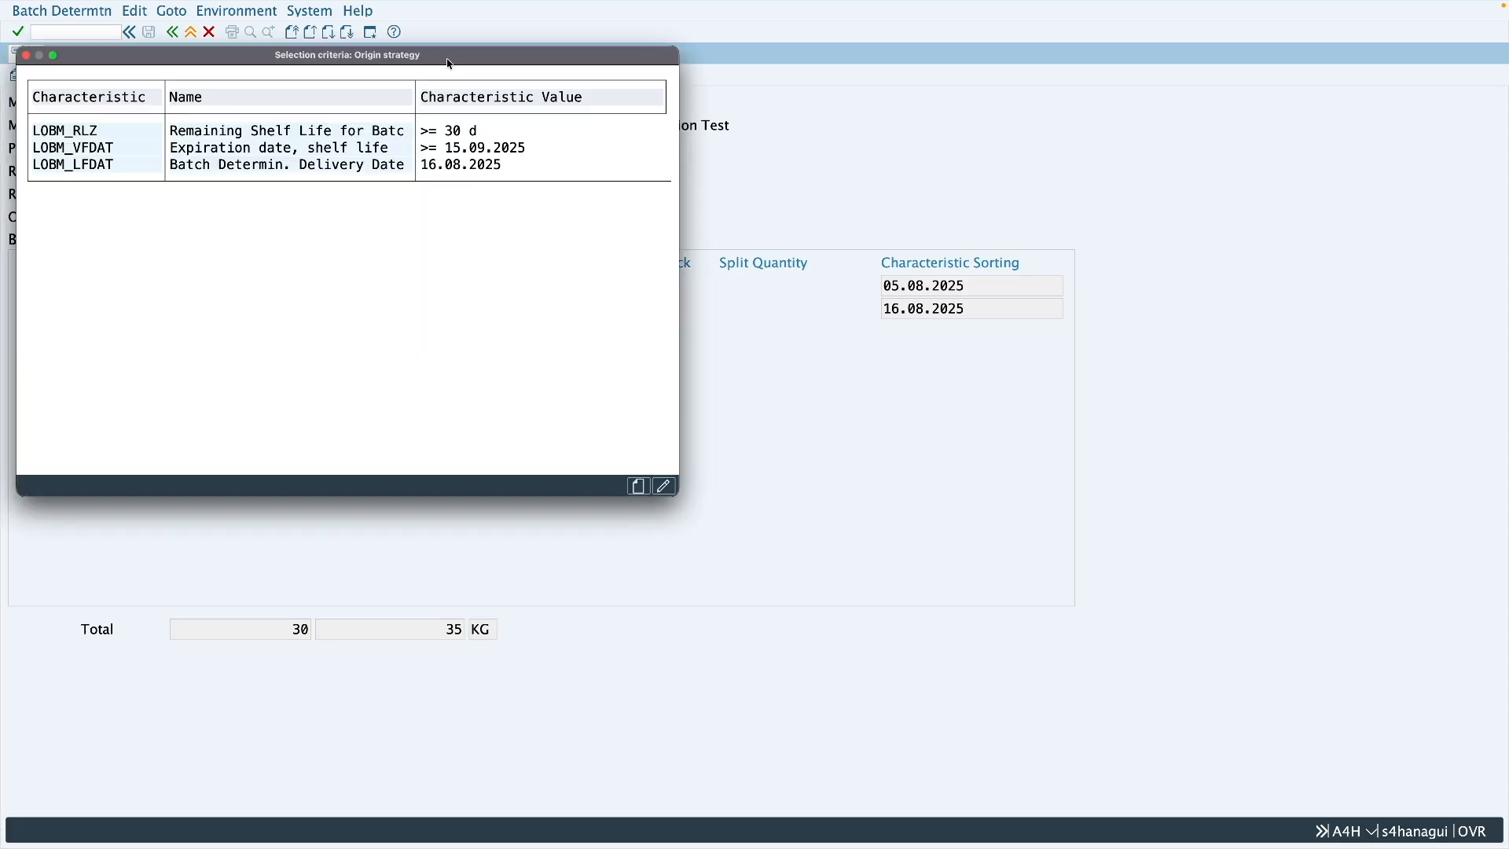
pyautogui.click(26, 56)
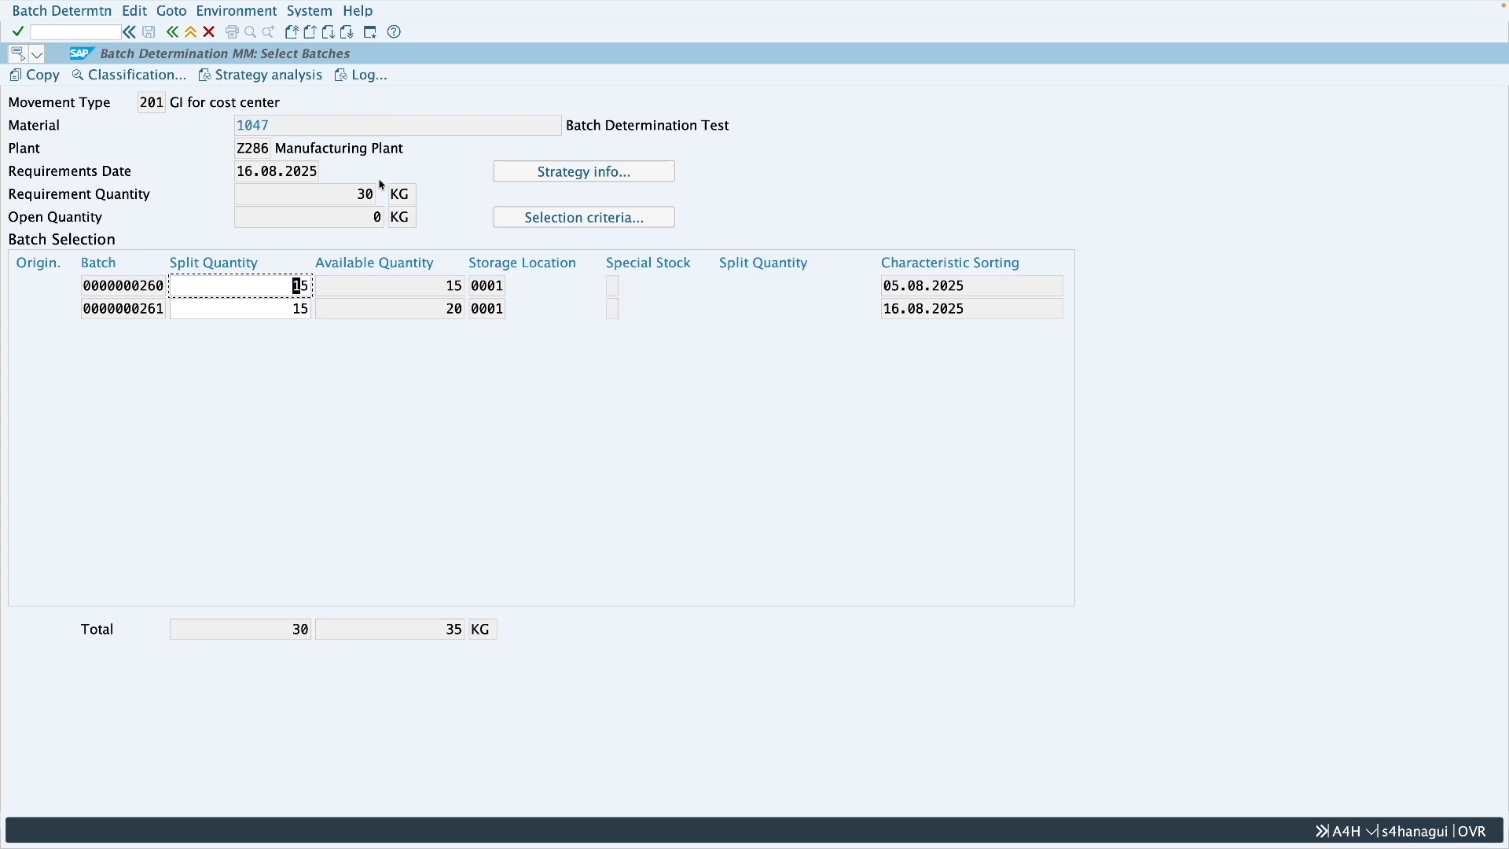
# - Copy the proposed batch split into the goods issue, and exit the document without posting
pyautogui.click(35, 76)
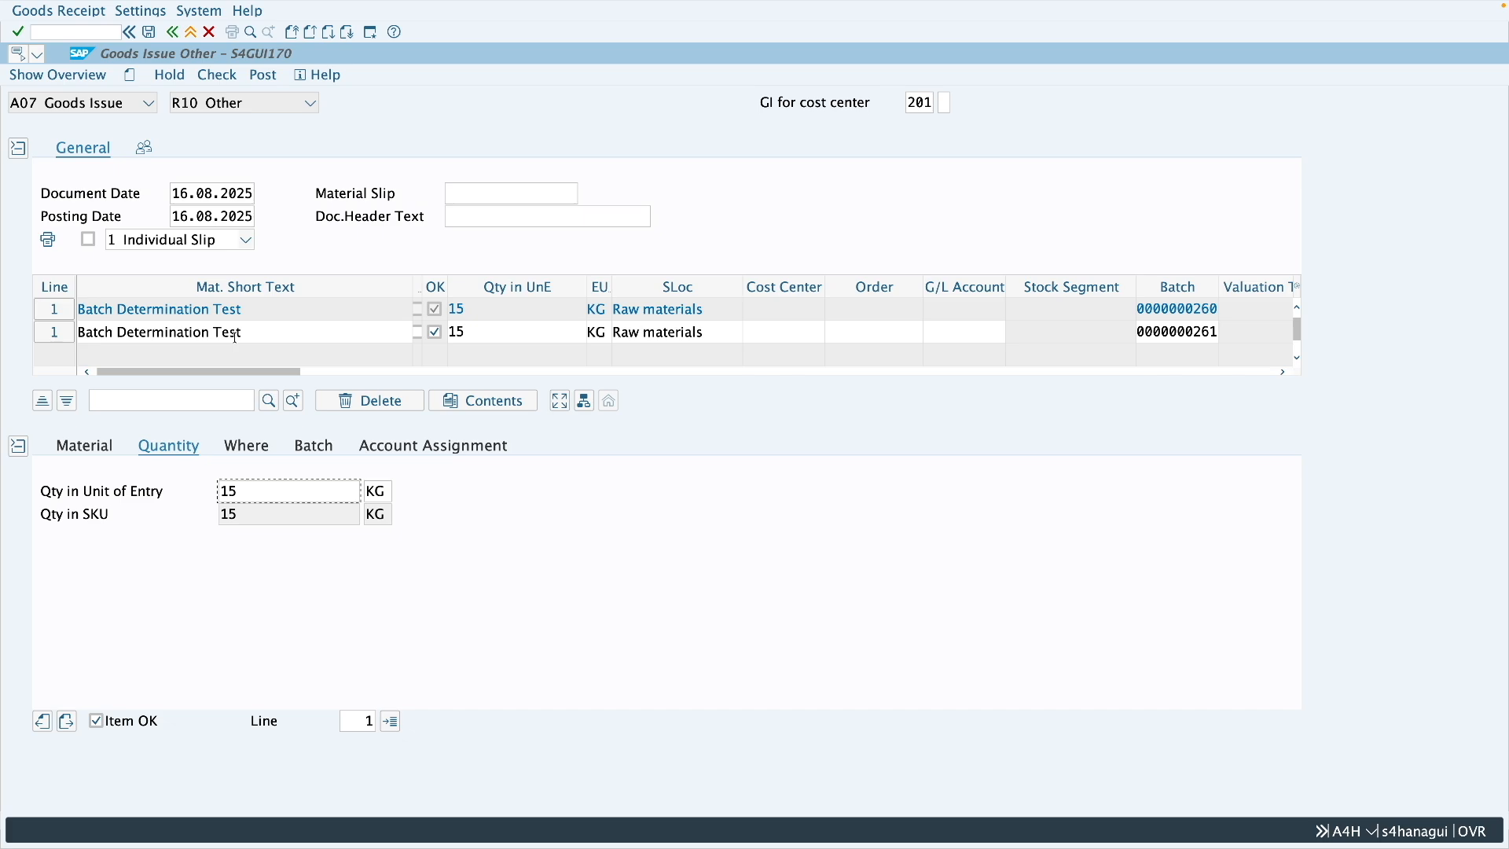
pyautogui.click(192, 32)
pyautogui.click(401, 243)
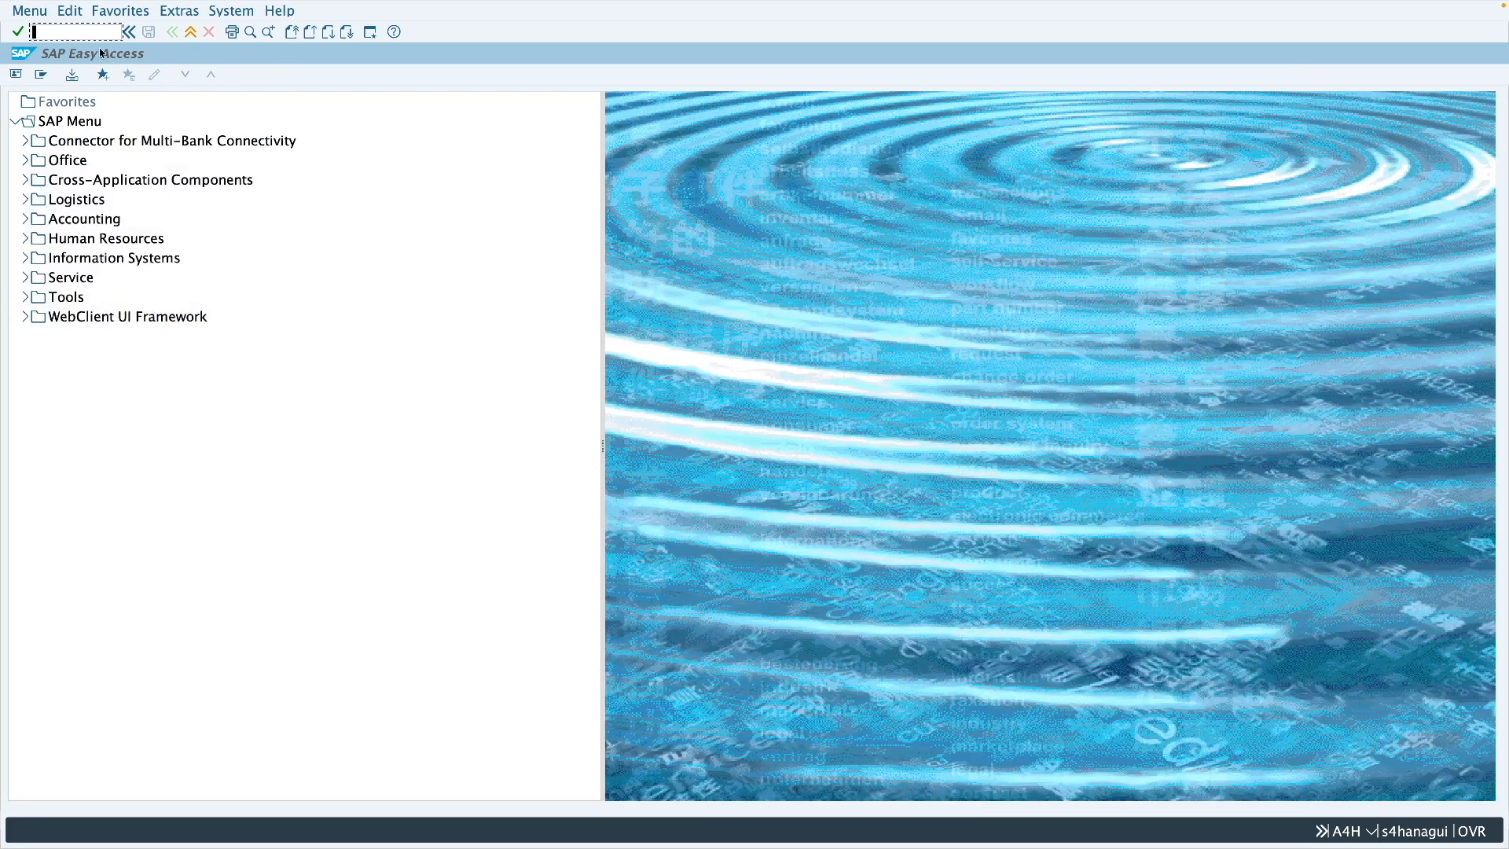
# - Open transaction MBC2 for changing batch search strategies
pyautogui.write('mbc')
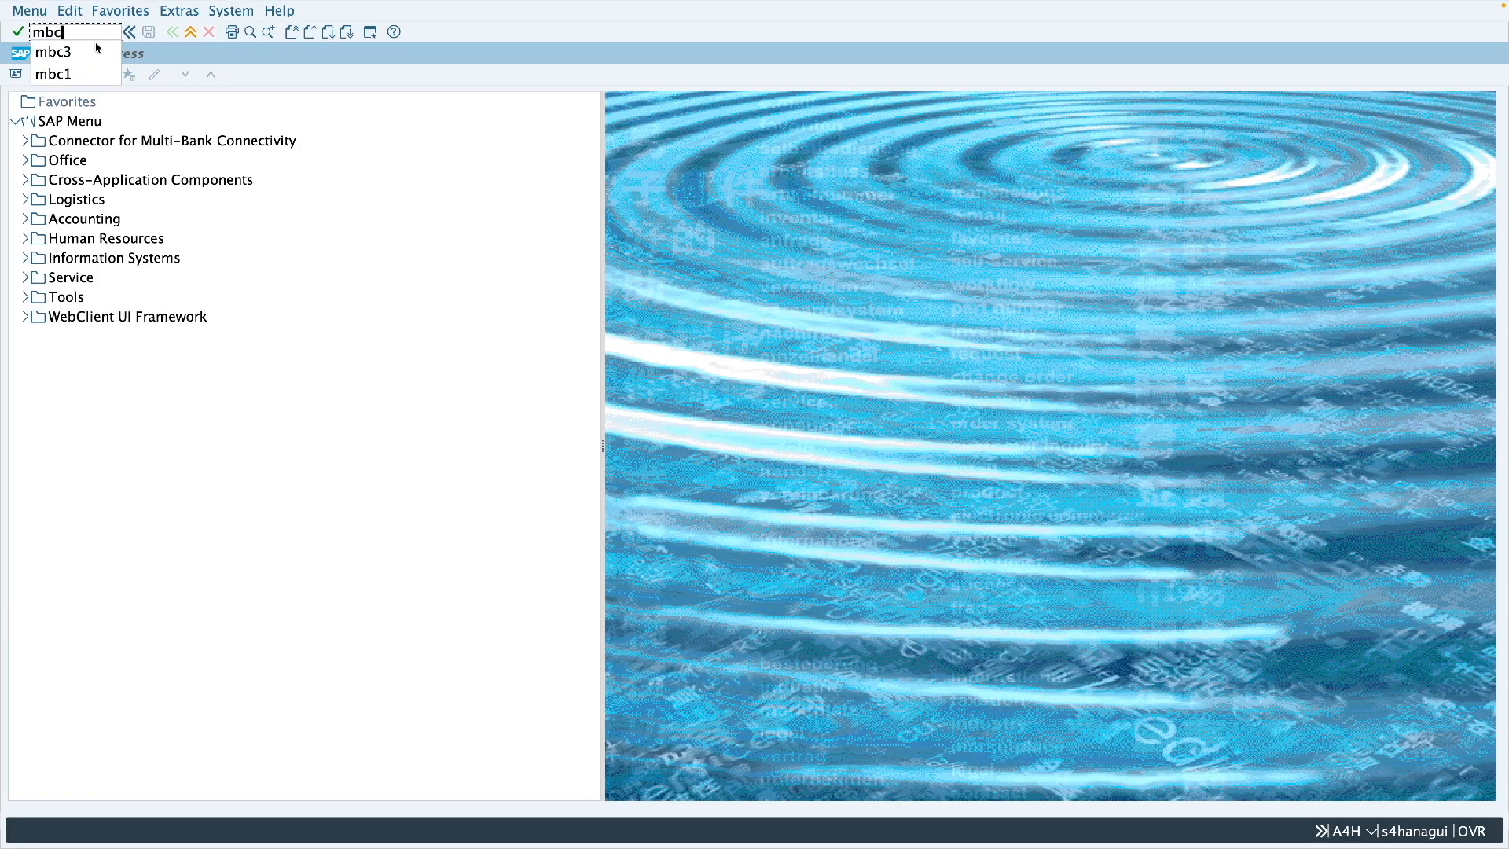
pyautogui.write('2')
pyautogui.press('Return')
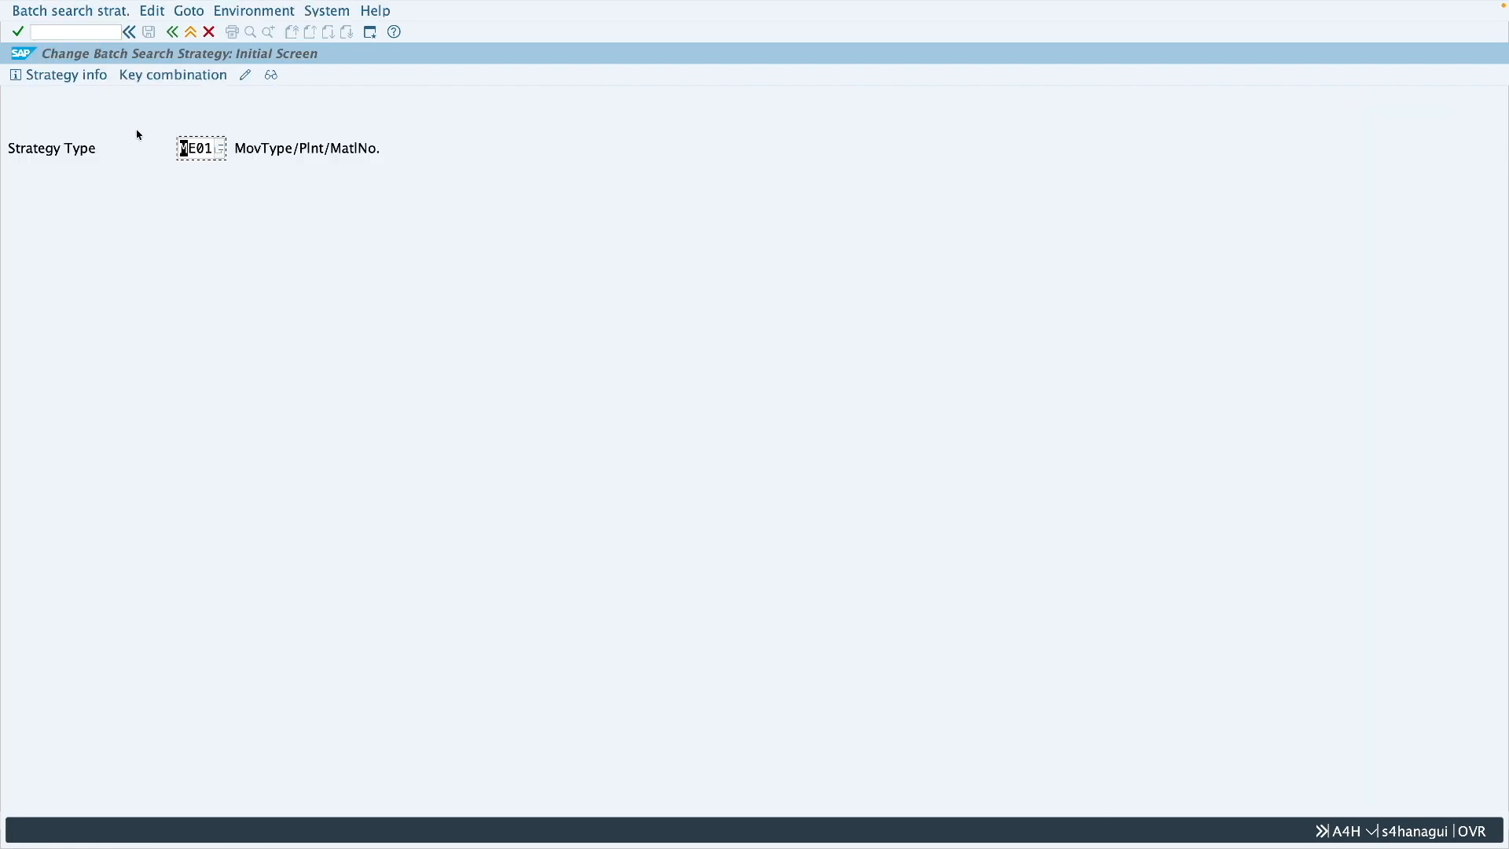
# - Open the sort rule of strategy ME01 for movement type 201, plant Z286 and material 1047, using the Movement Type/Plant/Material key combination
pyautogui.press('Return')
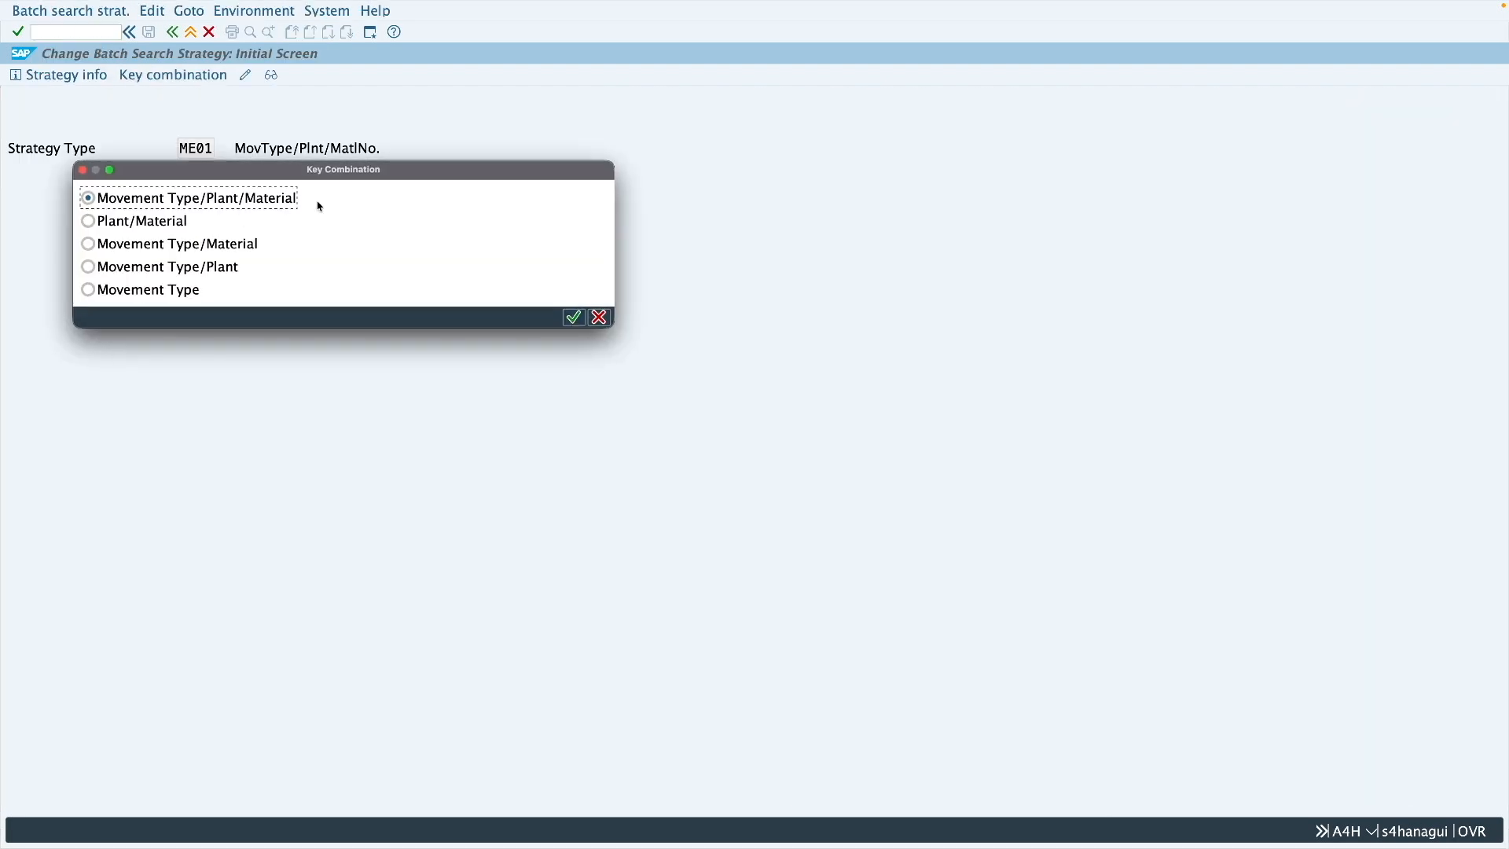
pyautogui.click(576, 317)
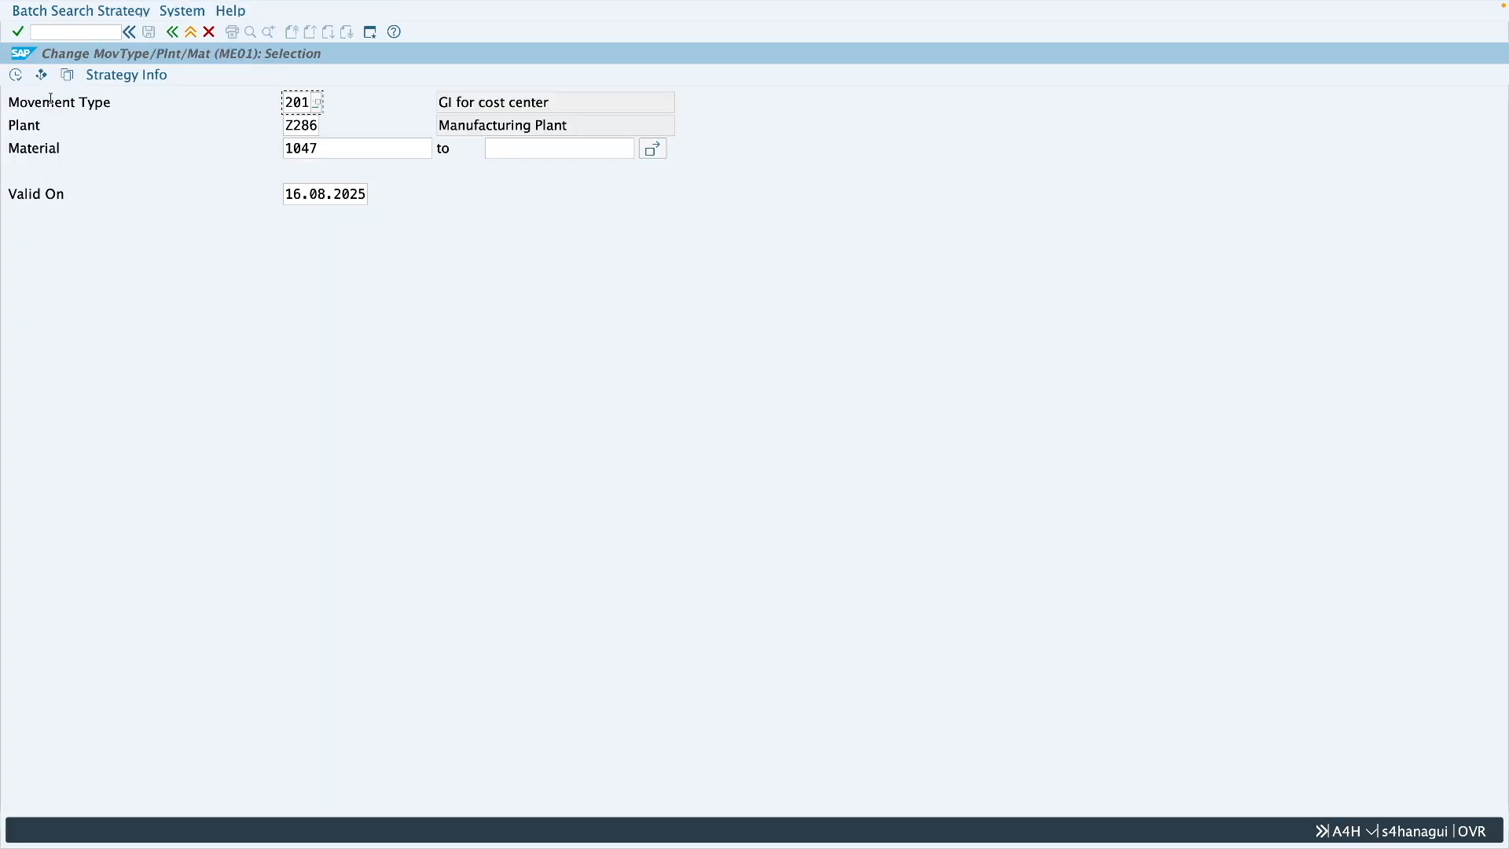
pyautogui.click(15, 75)
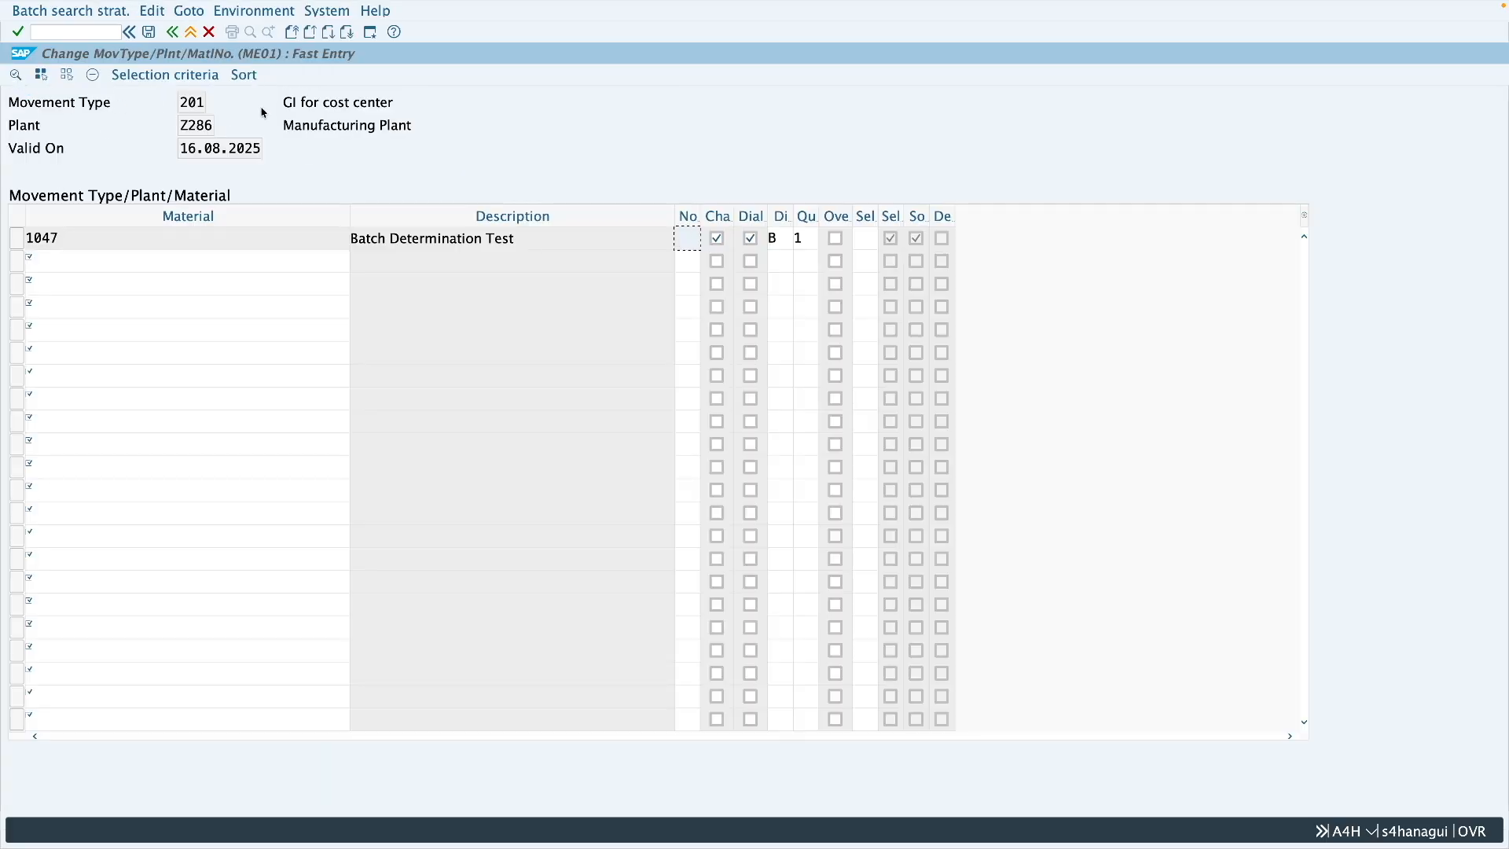
pyautogui.click(246, 76)
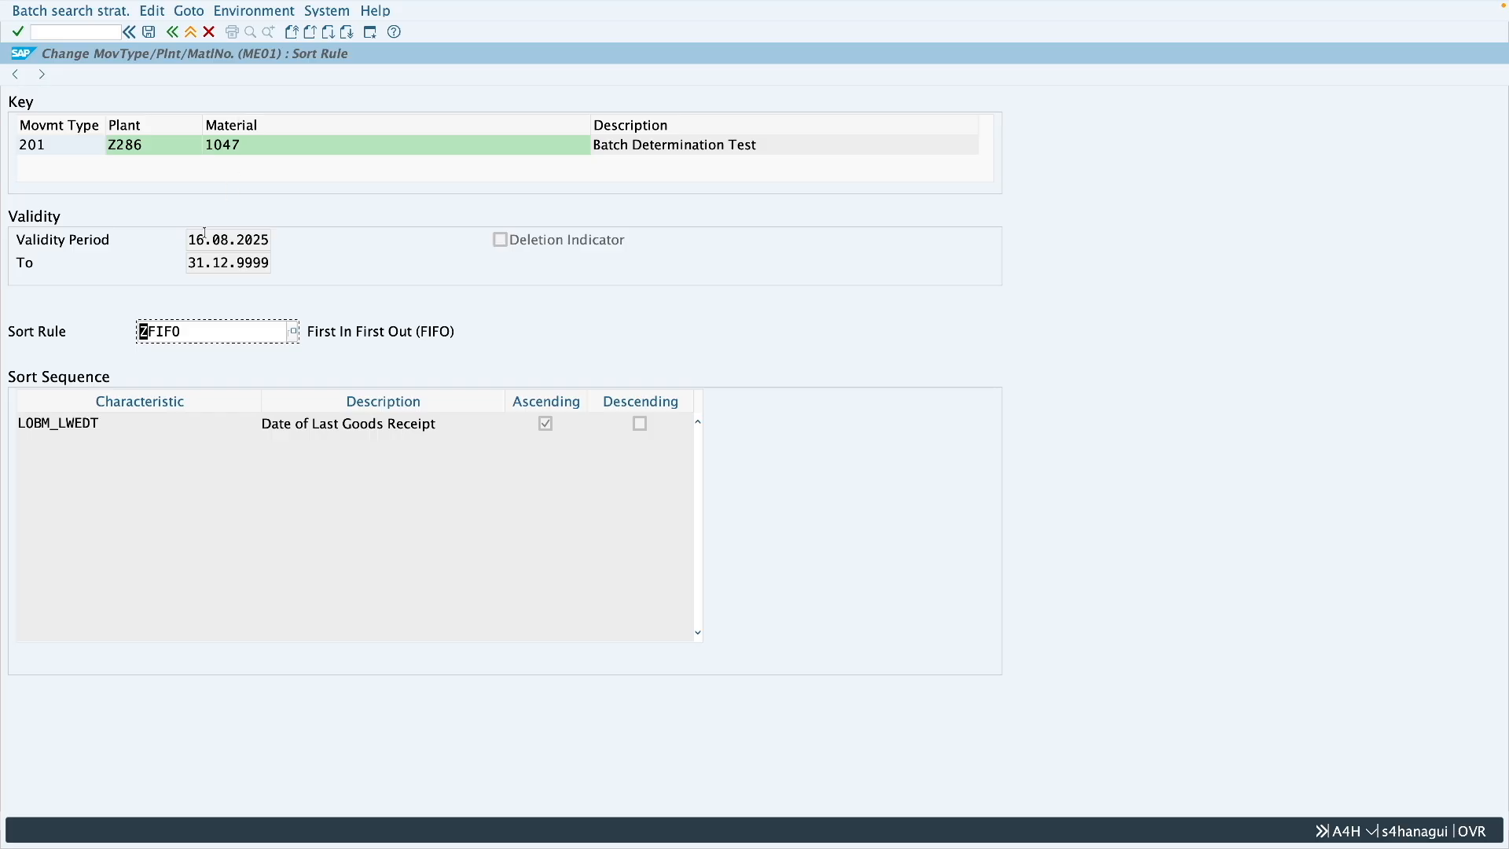
# - Set the strategy's sort rule to ZLIFO and save the condition record
pyautogui.moveTo(148, 332); pyautogui.dragTo(186, 334)
pyautogui.write('LI')
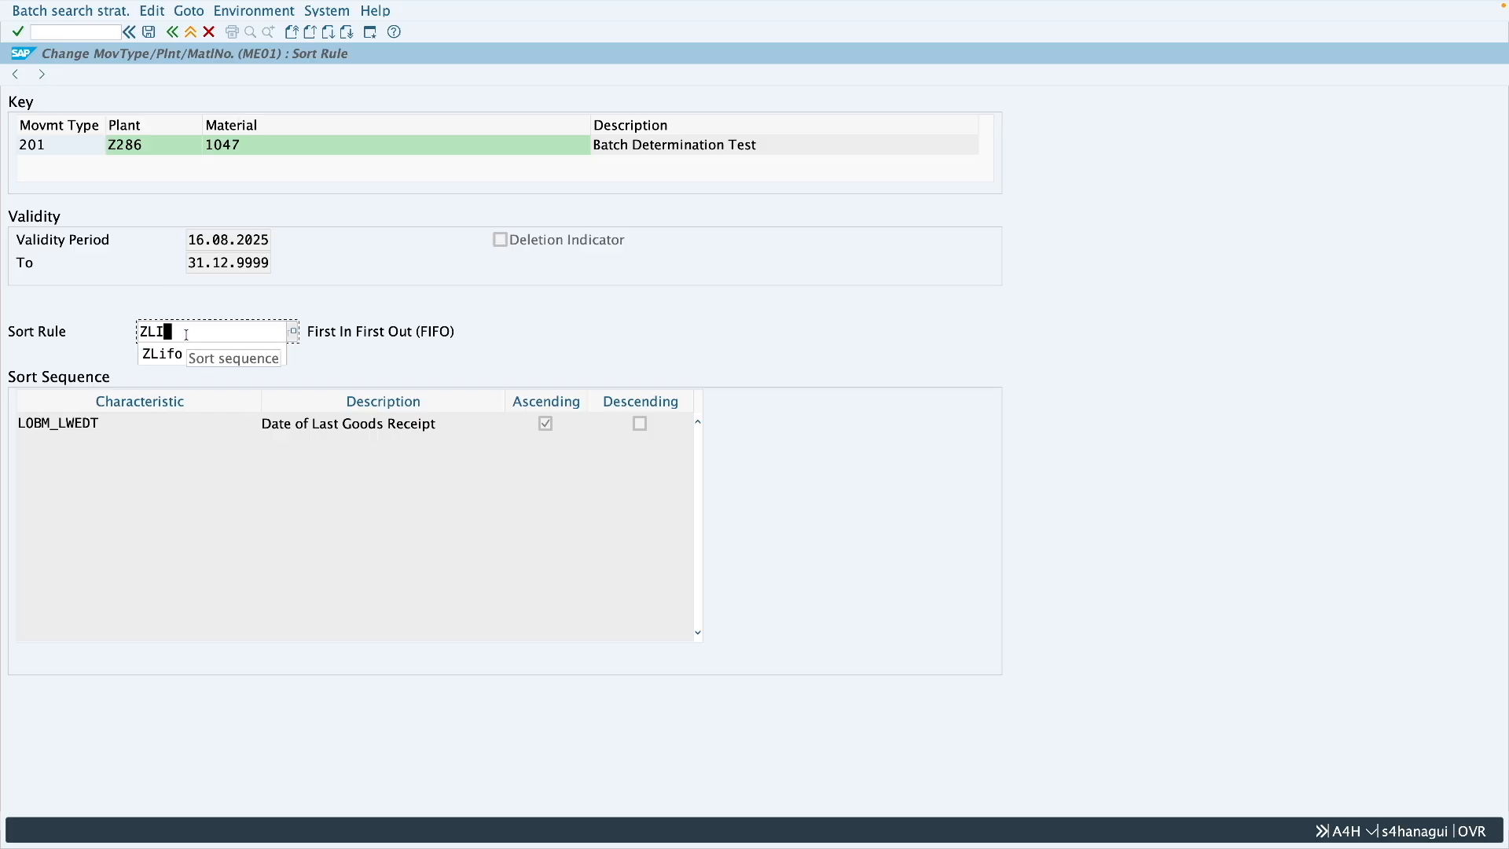
pyautogui.write('FO')
pyautogui.press('Return')
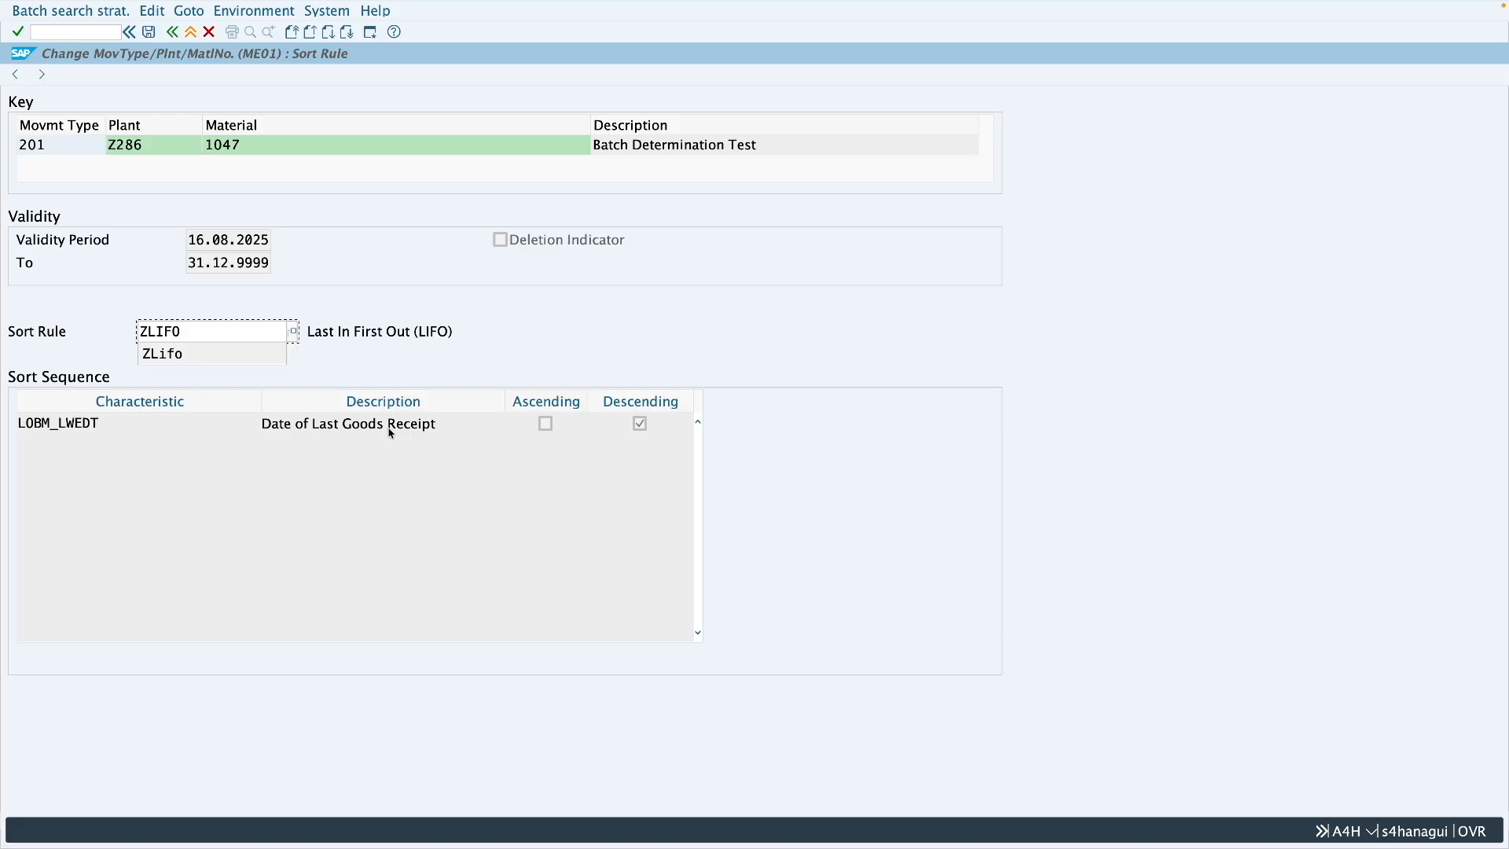
pyautogui.click(420, 268)
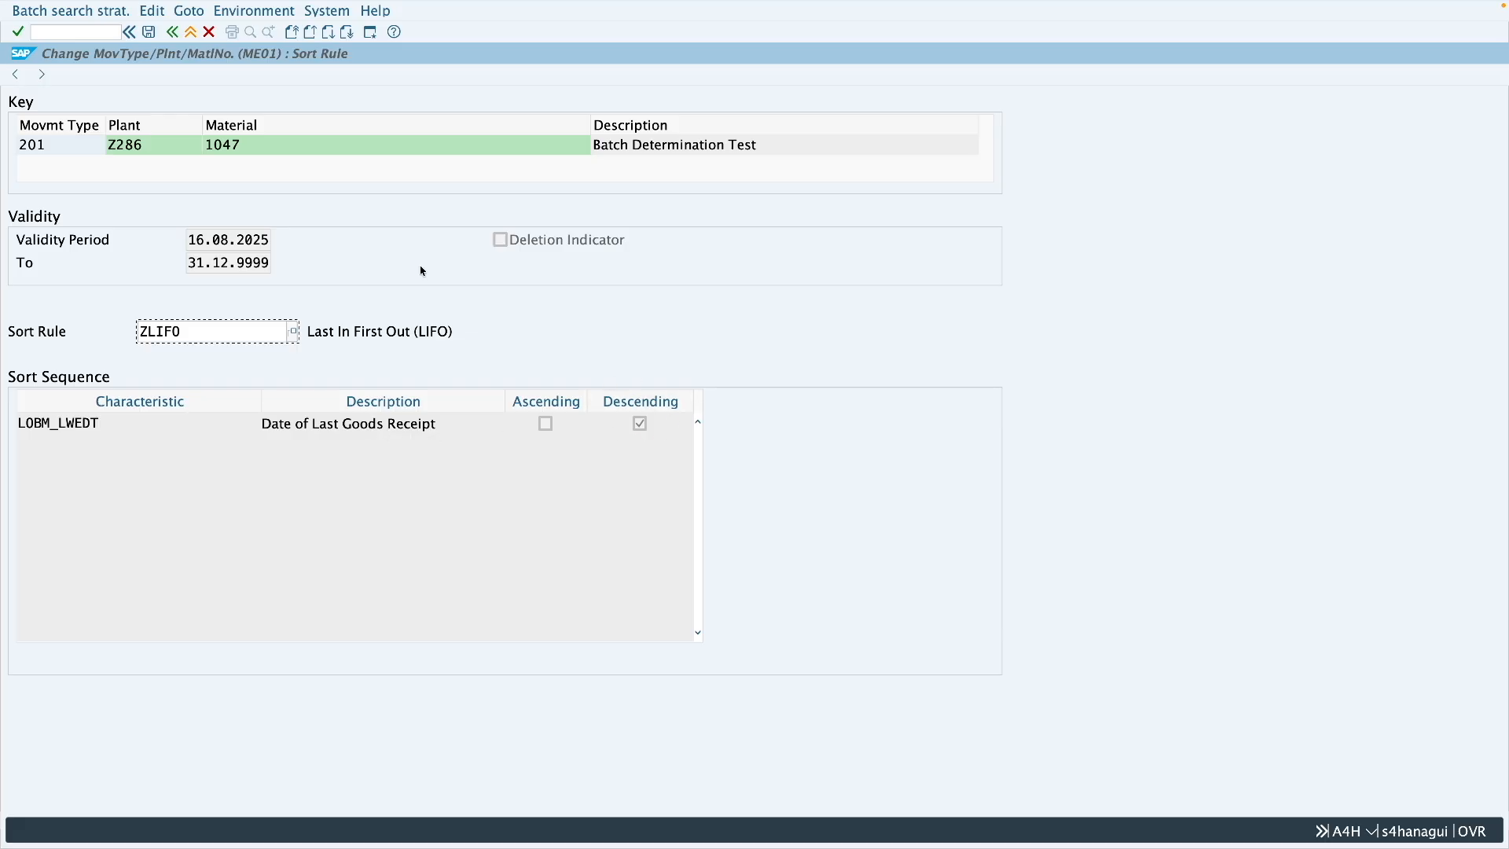
pyautogui.click(149, 33)
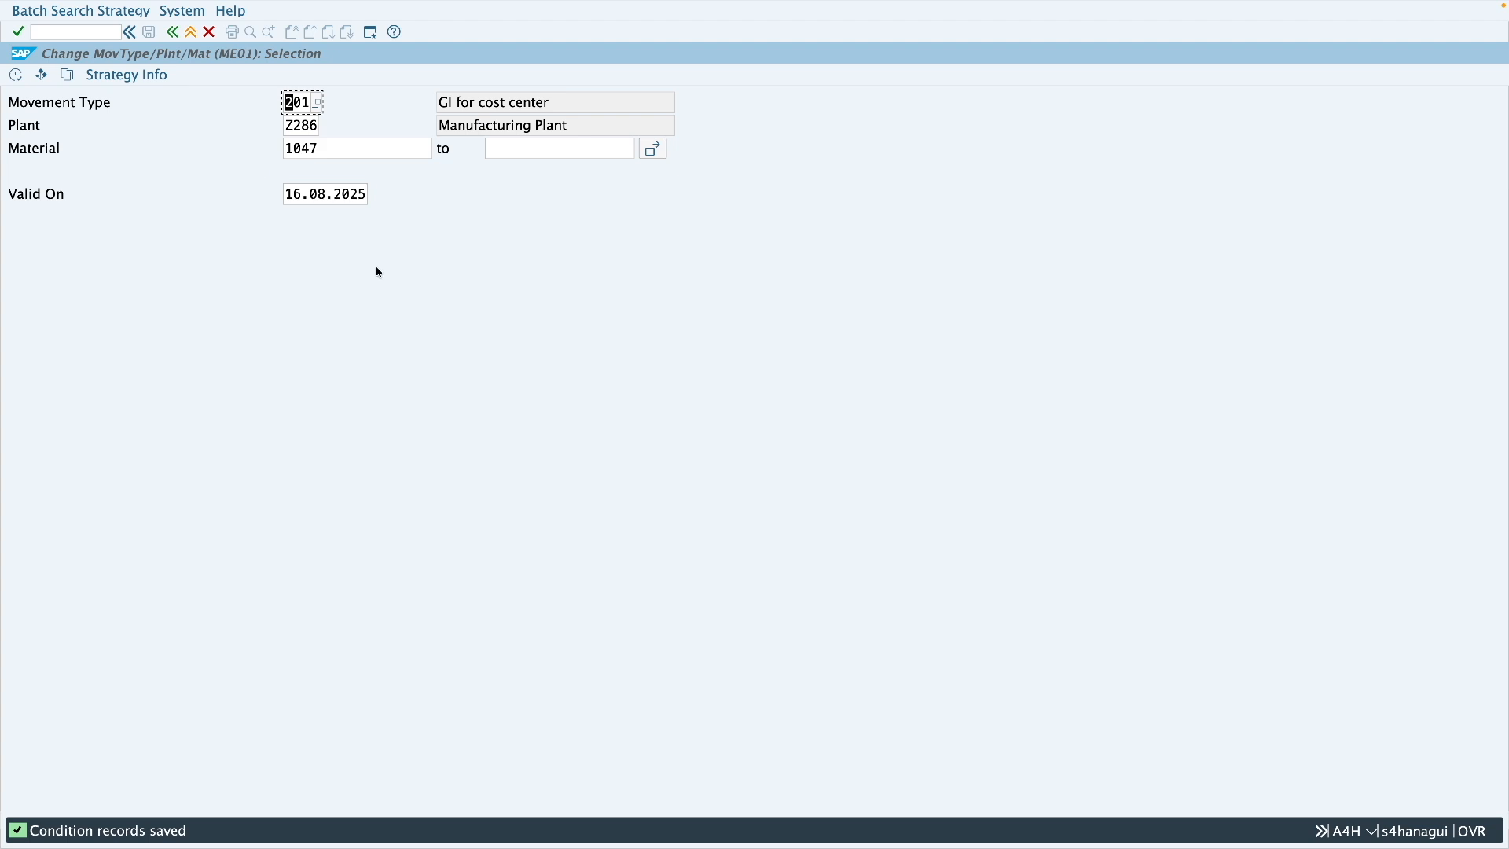
# - Switch to the Excel checklist and enter Maintained under ZLIFO in the Create Condition Record row
pyautogui.hotkey('ctrl', 'Right')
pyautogui.click(578, 197)
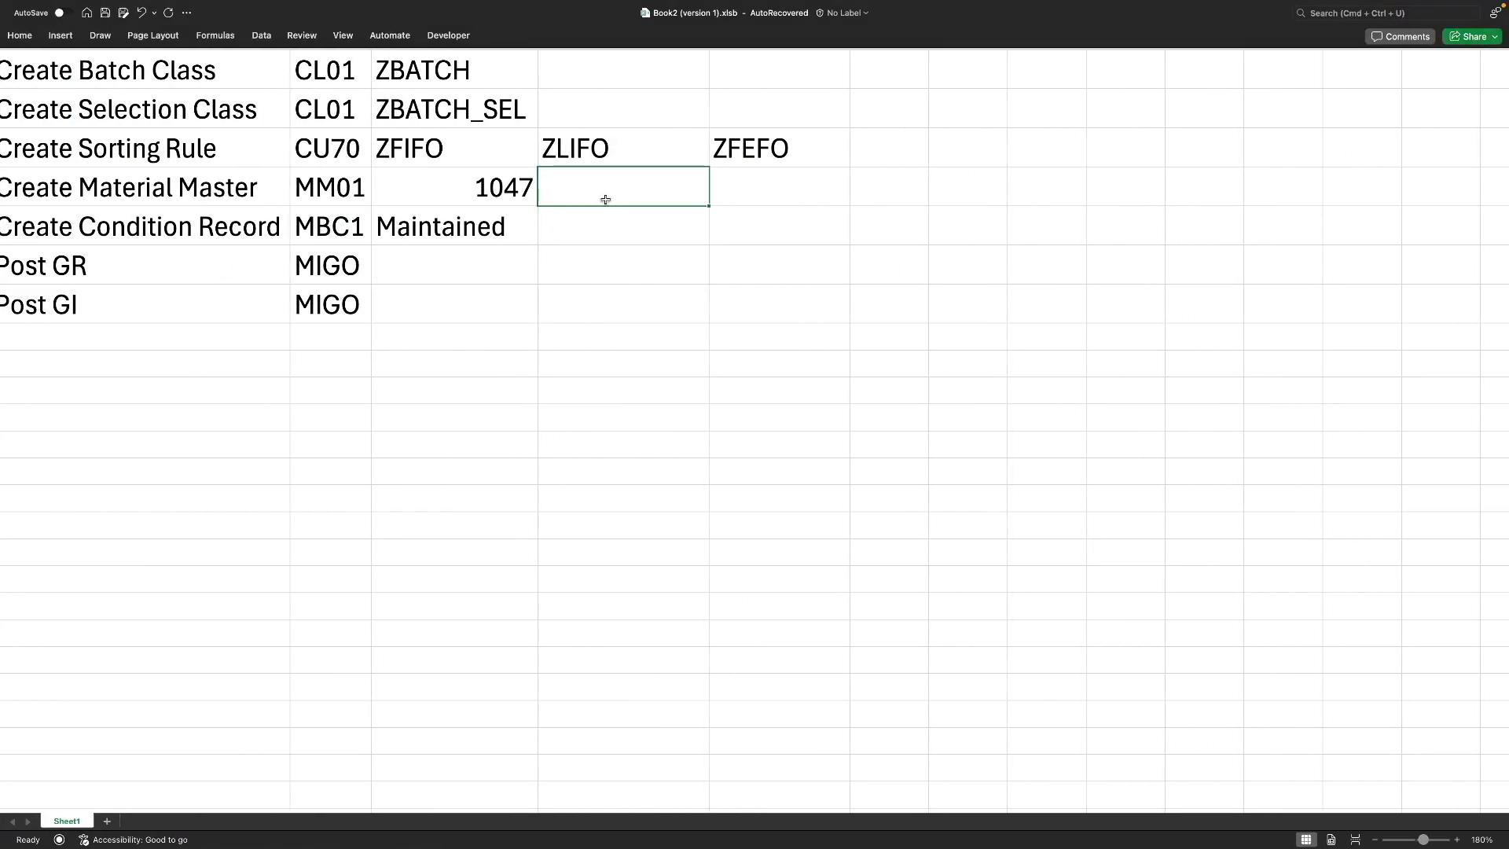
pyautogui.scroll(-1, 602, 212)
pyautogui.click(602, 228)
pyautogui.write('M')
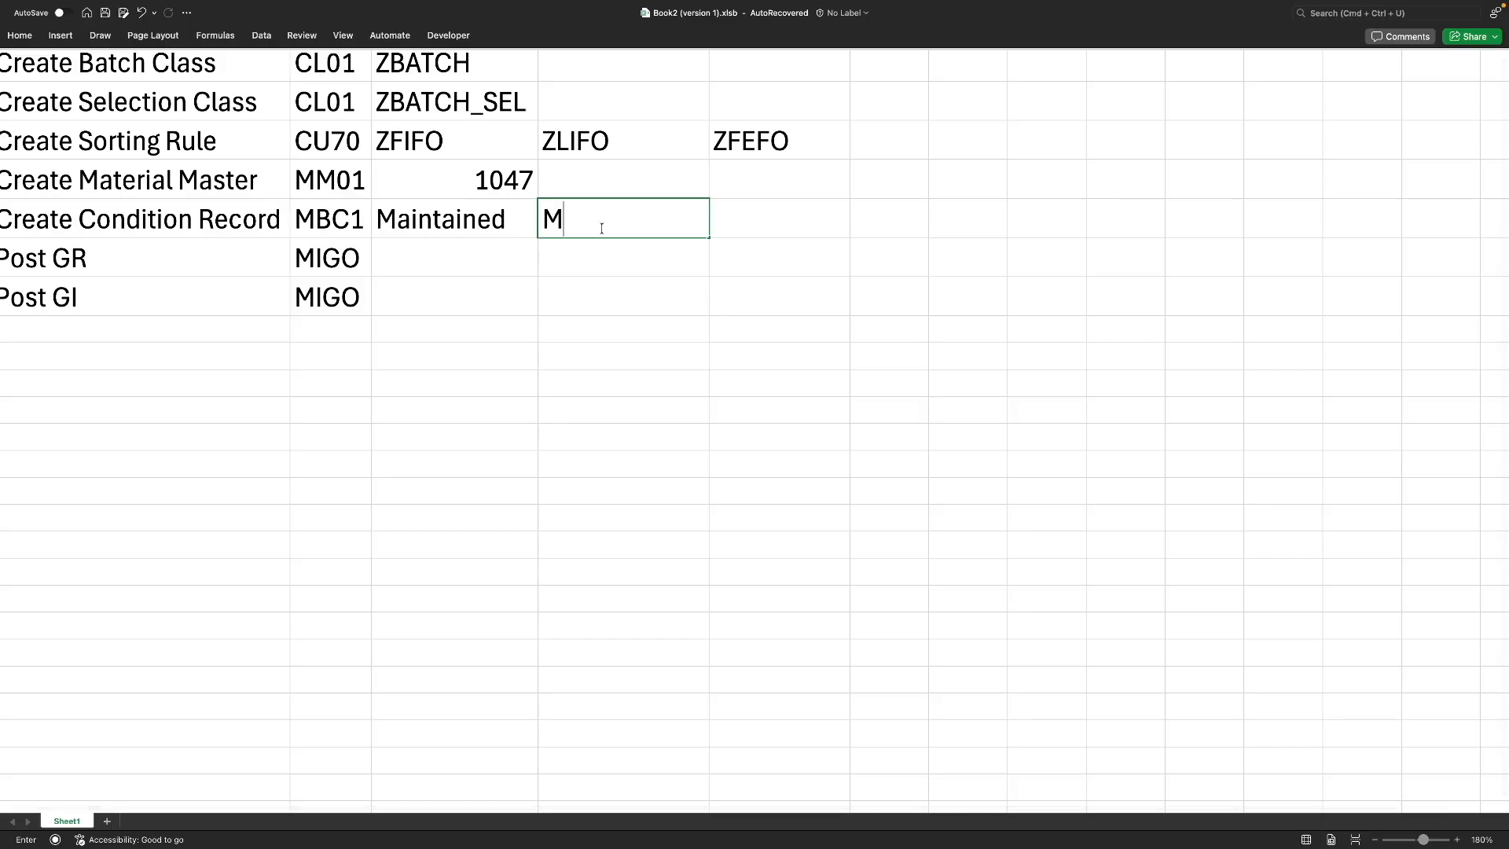
pyautogui.write('aintained')
pyautogui.press('Return')
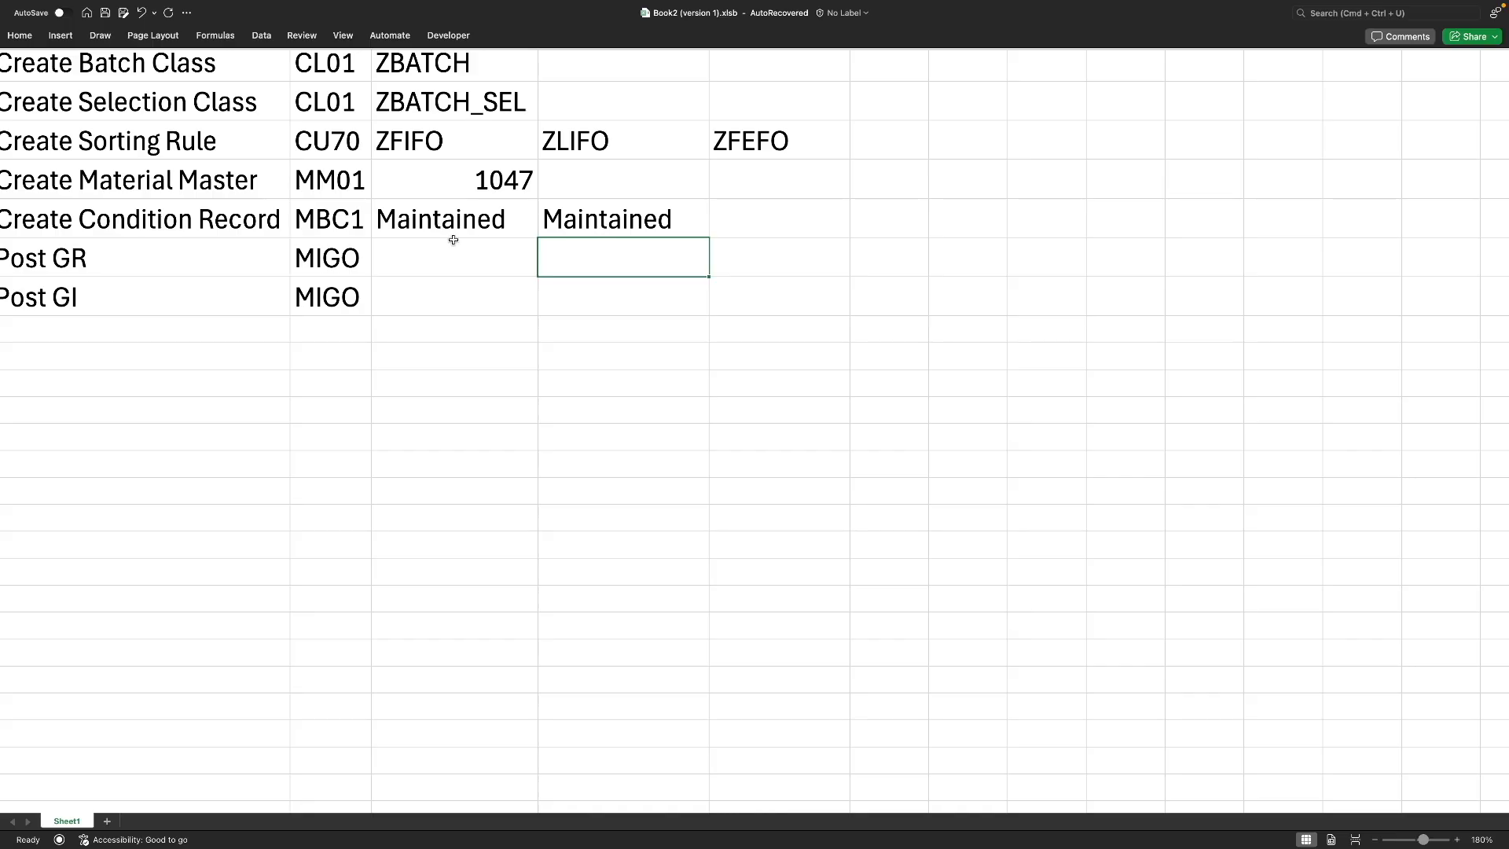
# - Switch back to SAP, leave the batch search strategy change, and open transaction MIGO
pyautogui.hotkey('ctrl', 'Left')
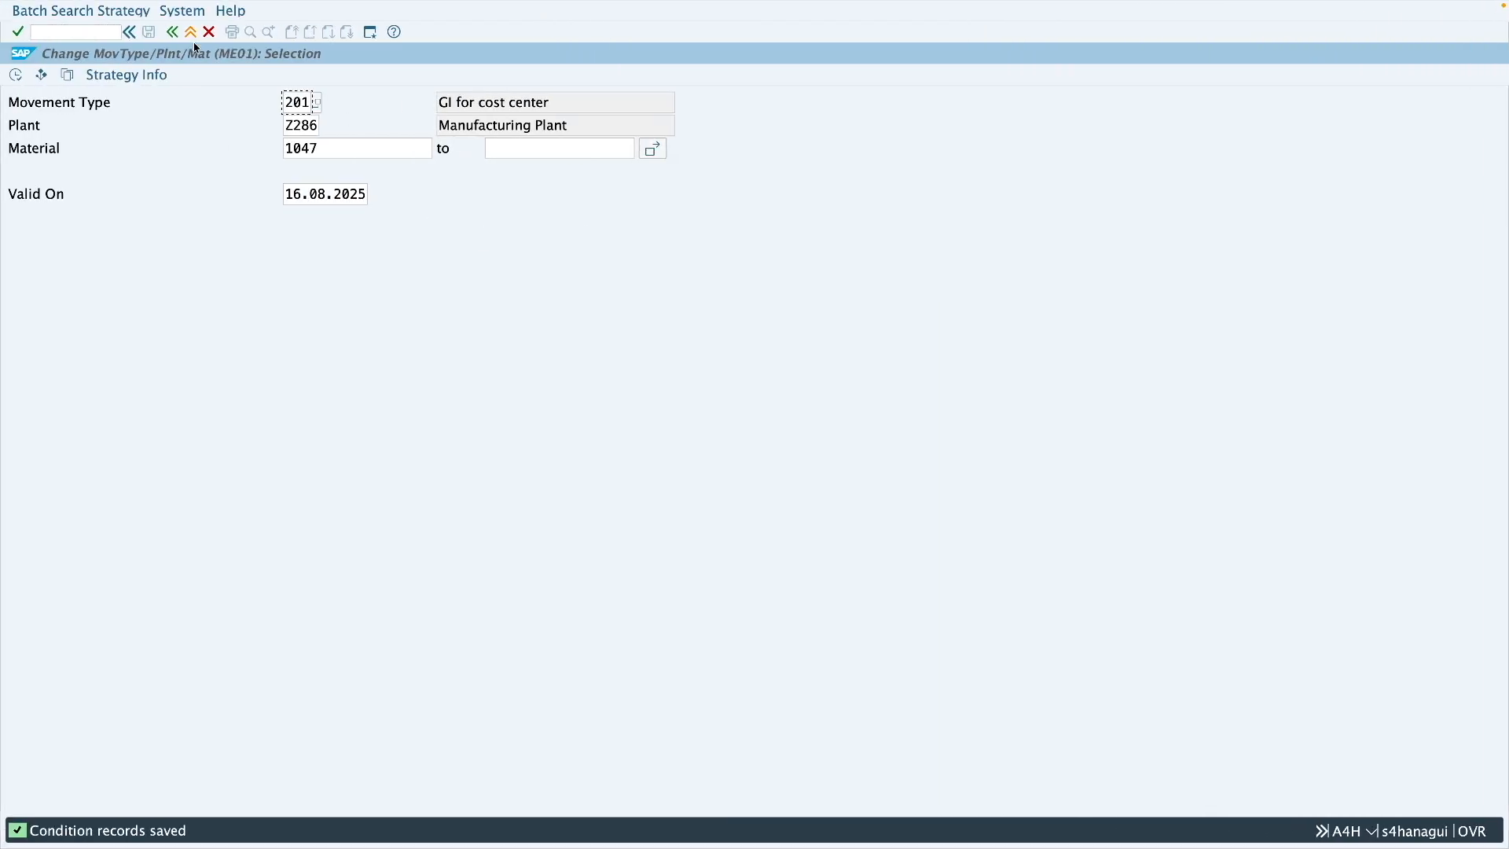
pyautogui.press('F8')
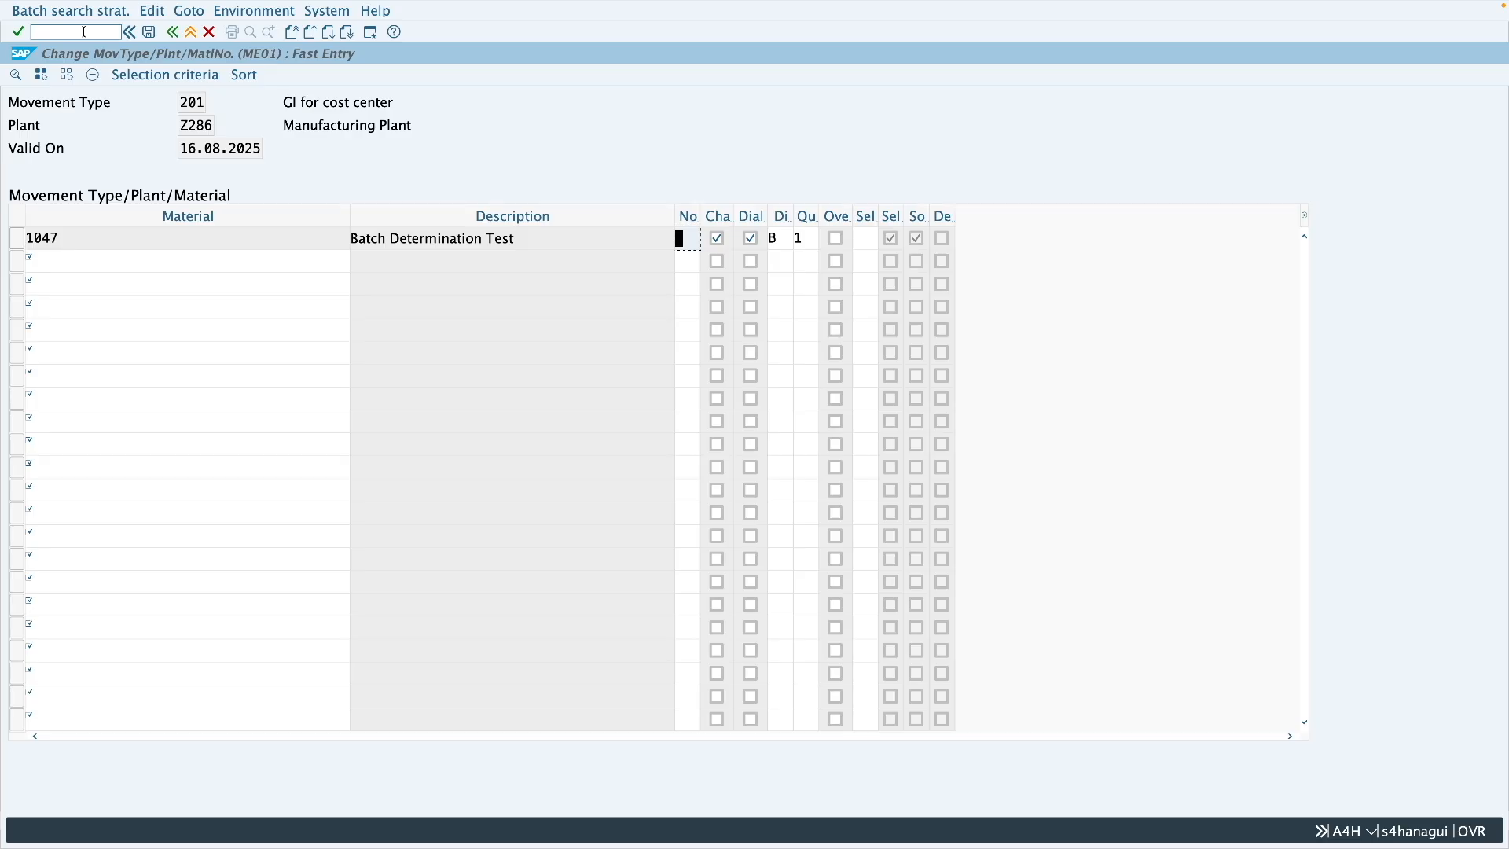
pyautogui.click(191, 33)
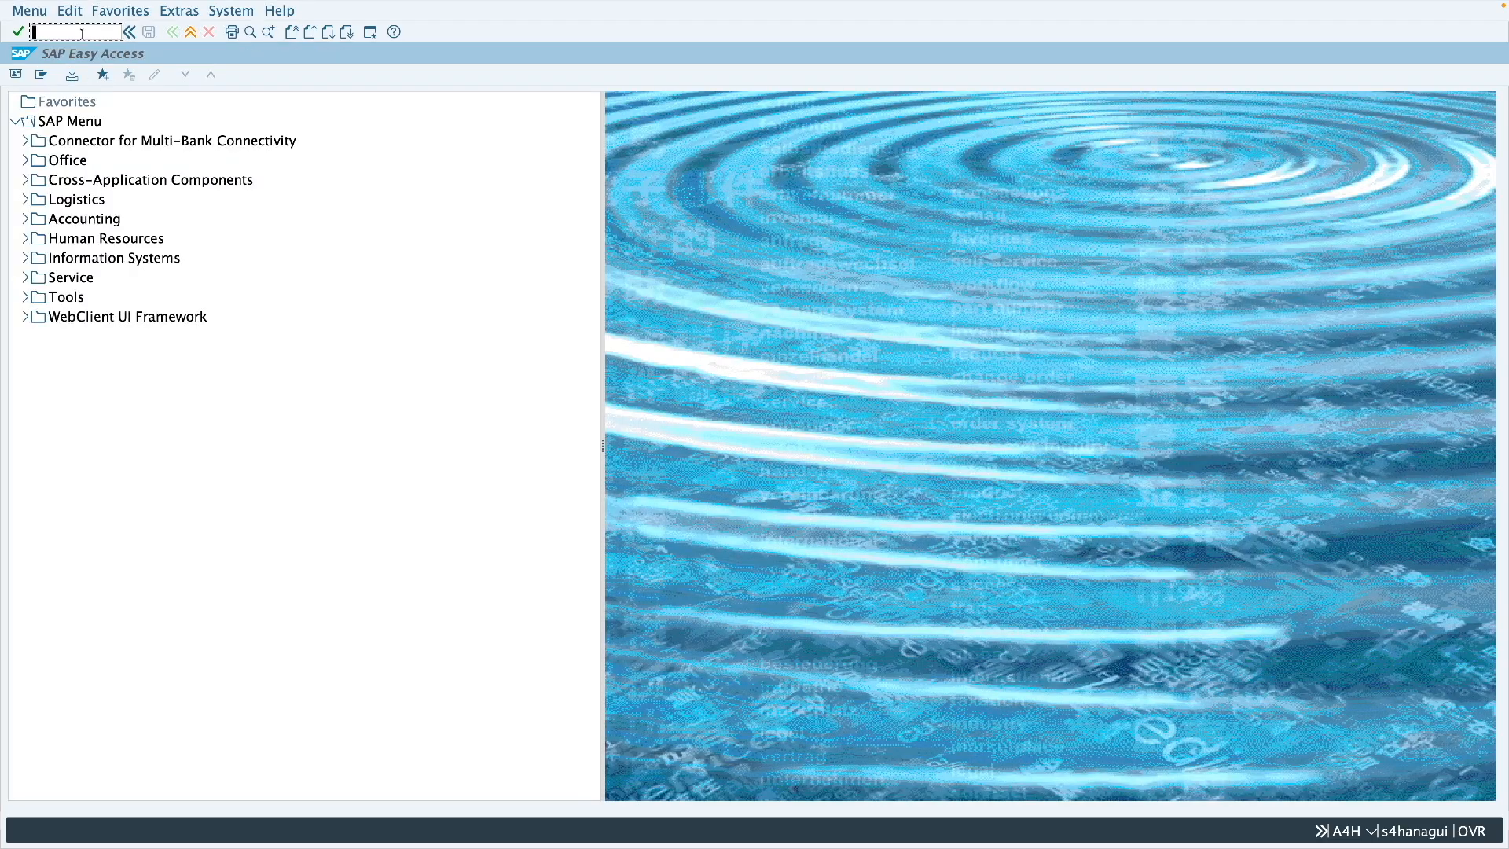
pyautogui.write('migo')
pyautogui.press('Return')
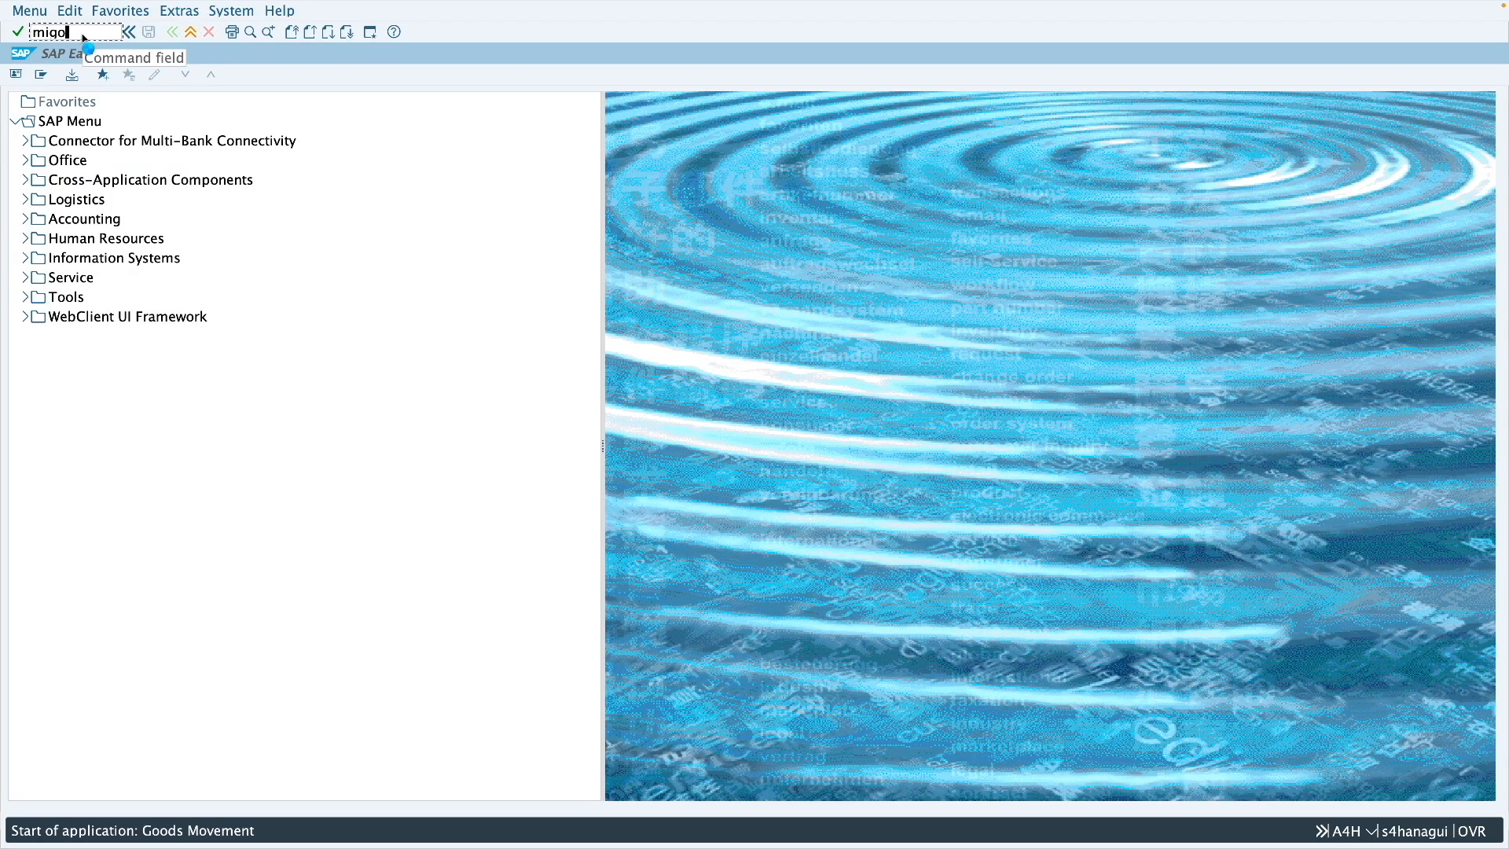
# - Enter material 1047 with a quantity of 30 for the goods issue to cost center
pyautogui.click(88, 450)
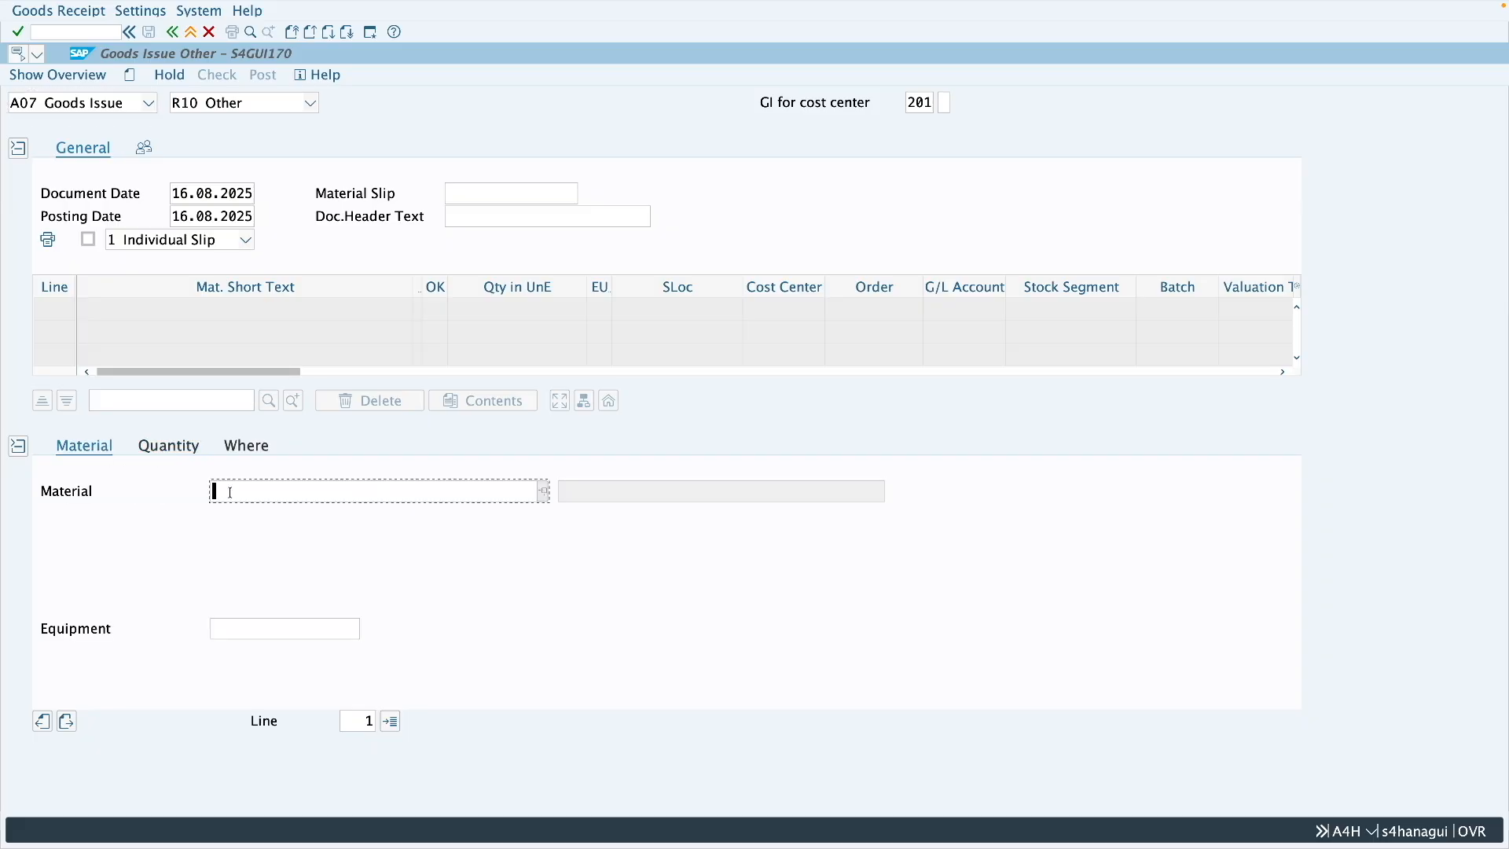
pyautogui.click(229, 492)
pyautogui.click(229, 495)
pyautogui.click(231, 493)
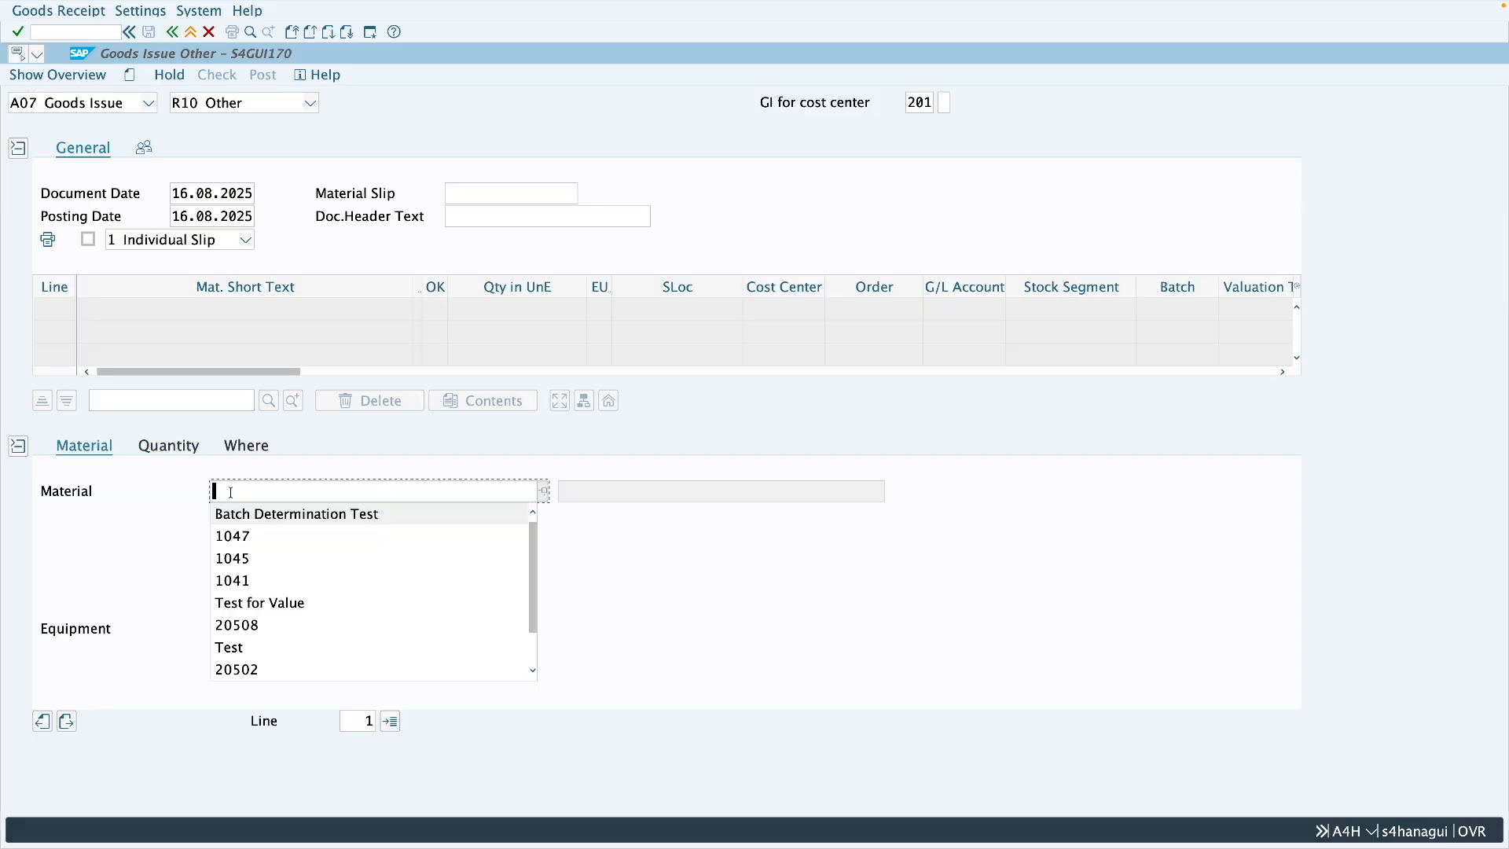
pyautogui.click(234, 536)
pyautogui.press('Return')
pyautogui.click(184, 453)
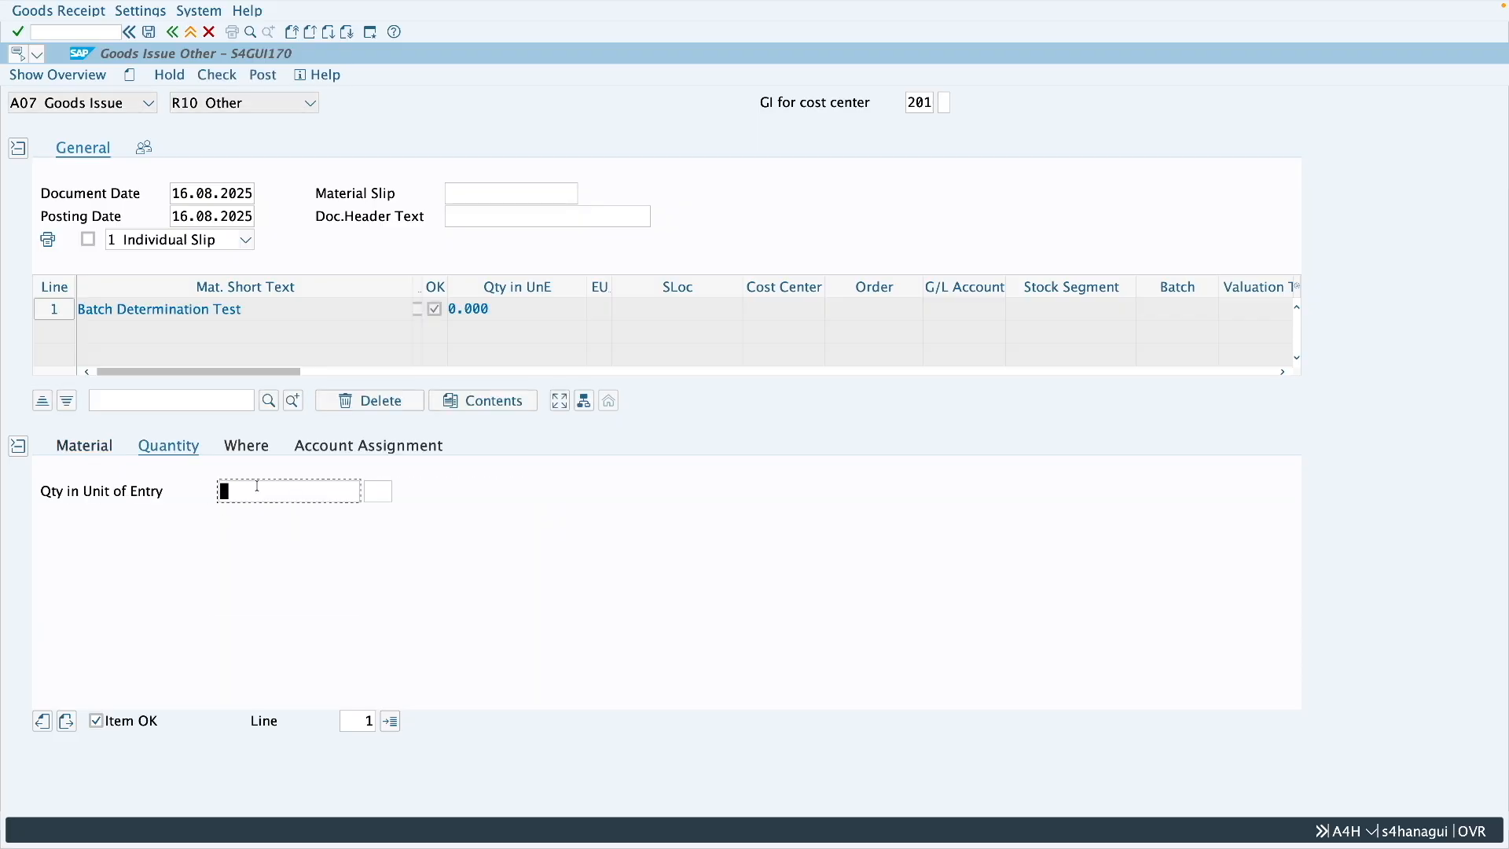
pyautogui.click(257, 486)
pyautogui.write('30')
pyautogui.press('Return')
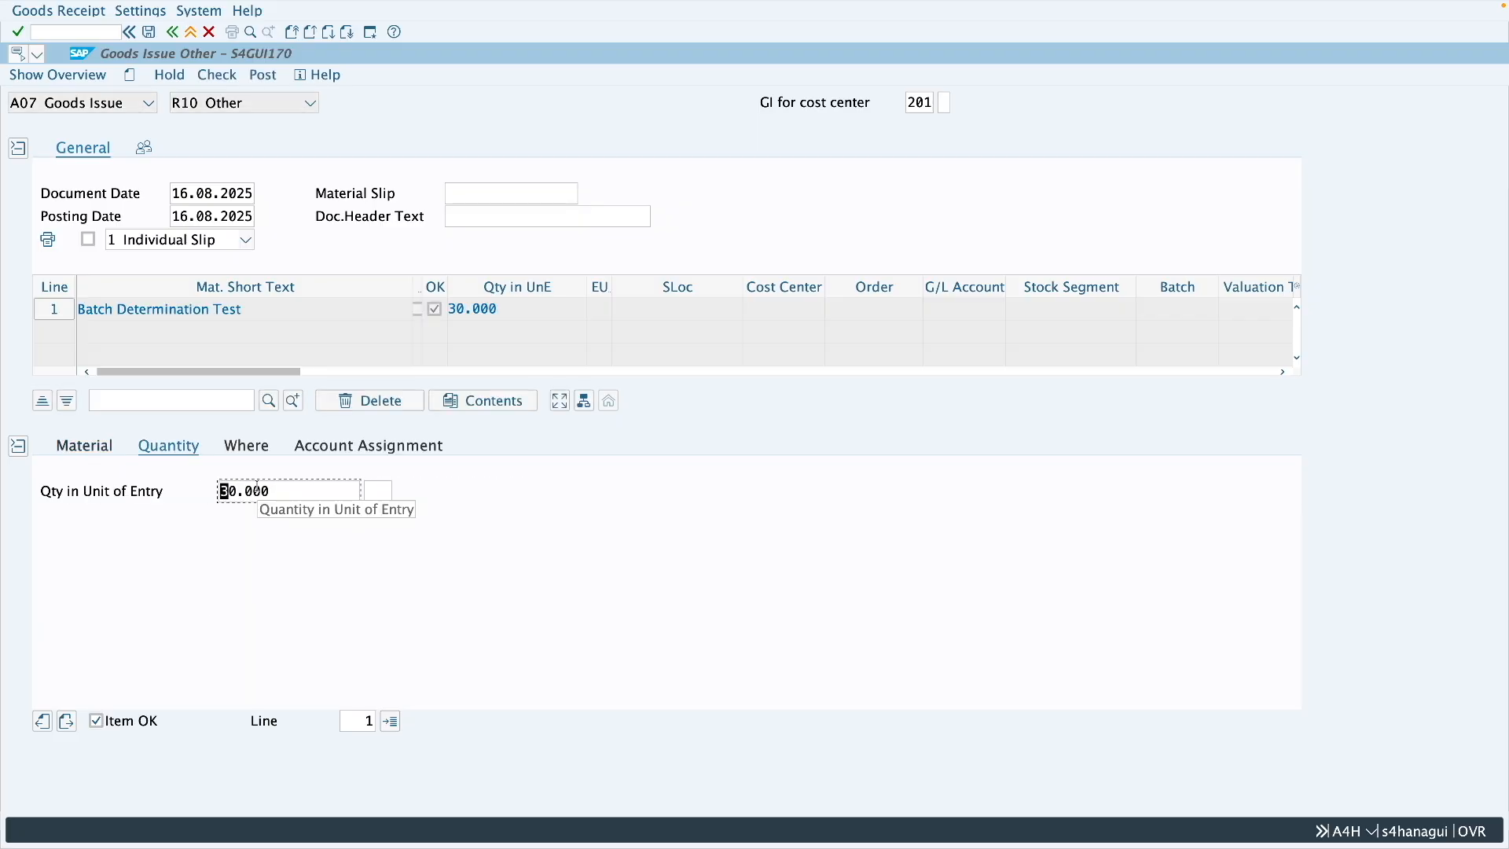
# - Set the goods issue item's plant to Z286 and its storage location to 0001
pyautogui.click(242, 446)
pyautogui.click(241, 536)
pyautogui.write('z28')
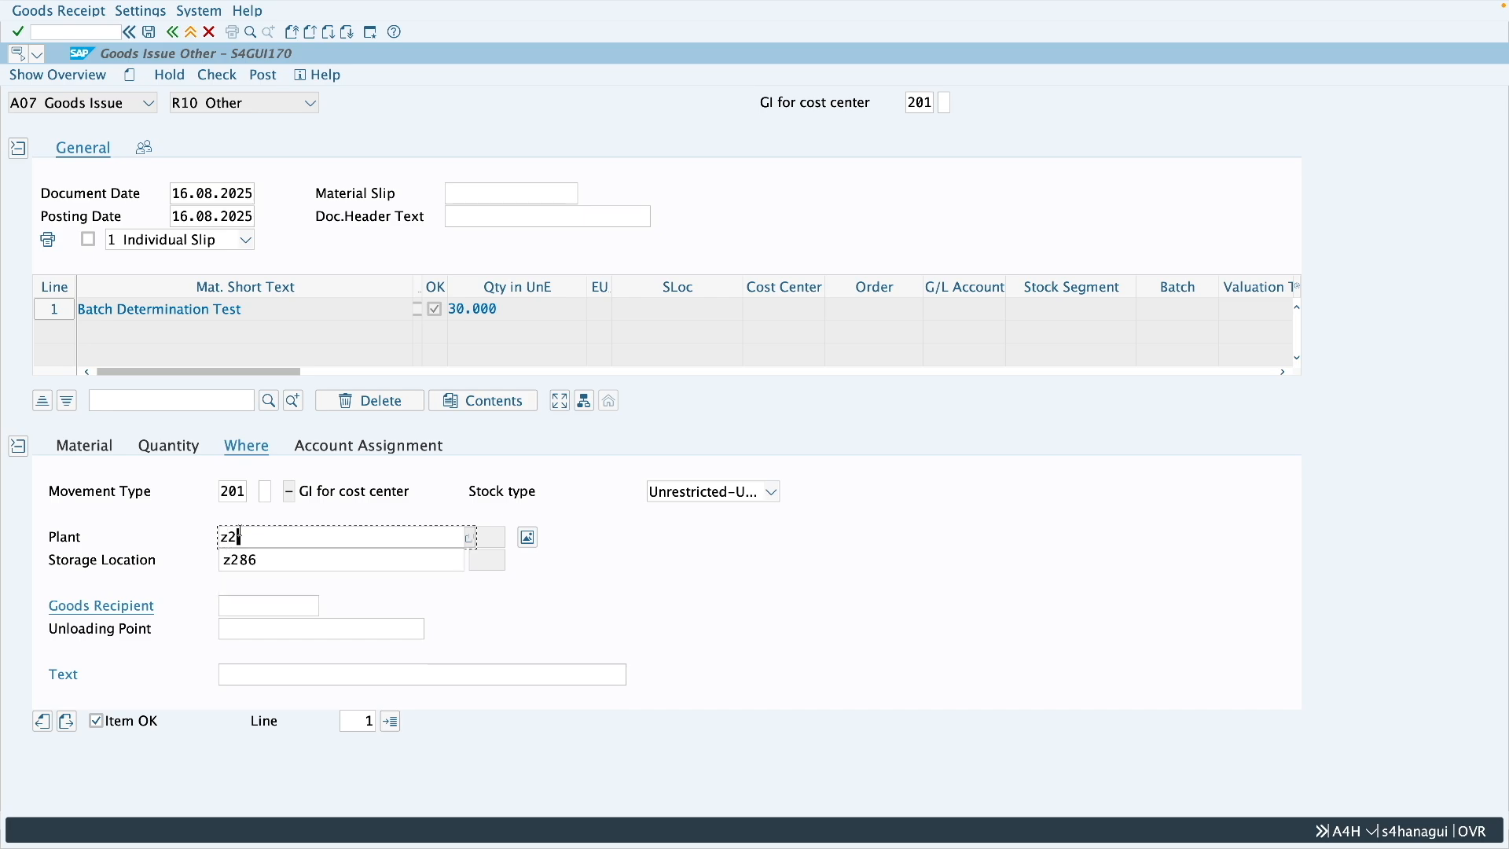
pyautogui.write('6')
pyautogui.press('Return')
pyautogui.click(255, 563)
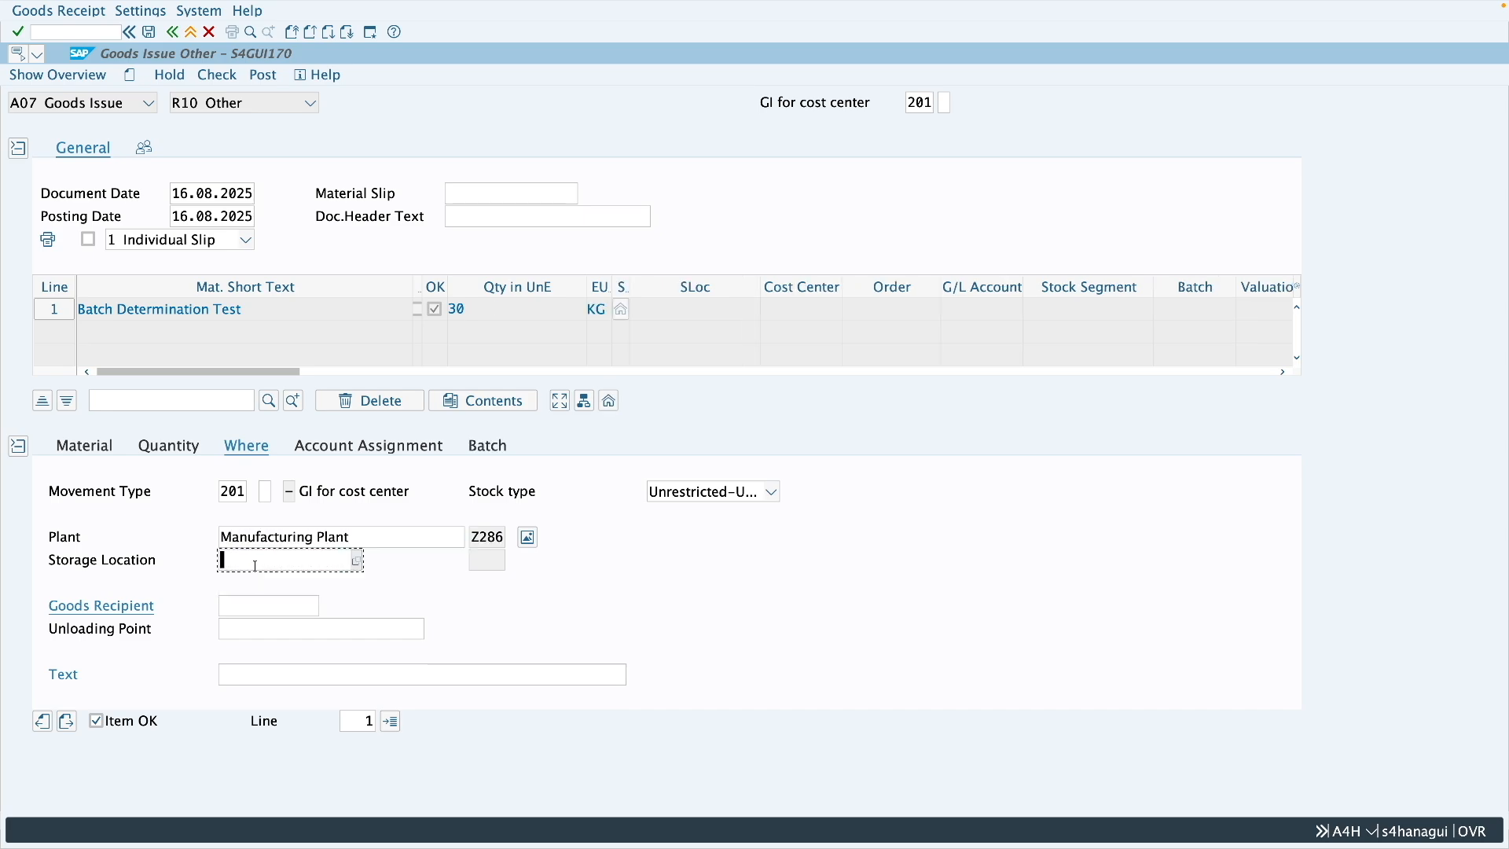
pyautogui.write('0001')
pyautogui.press('Return')
# - Run batch determination for the item's 30 KG quantity, and dismiss the tip
pyautogui.click(158, 450)
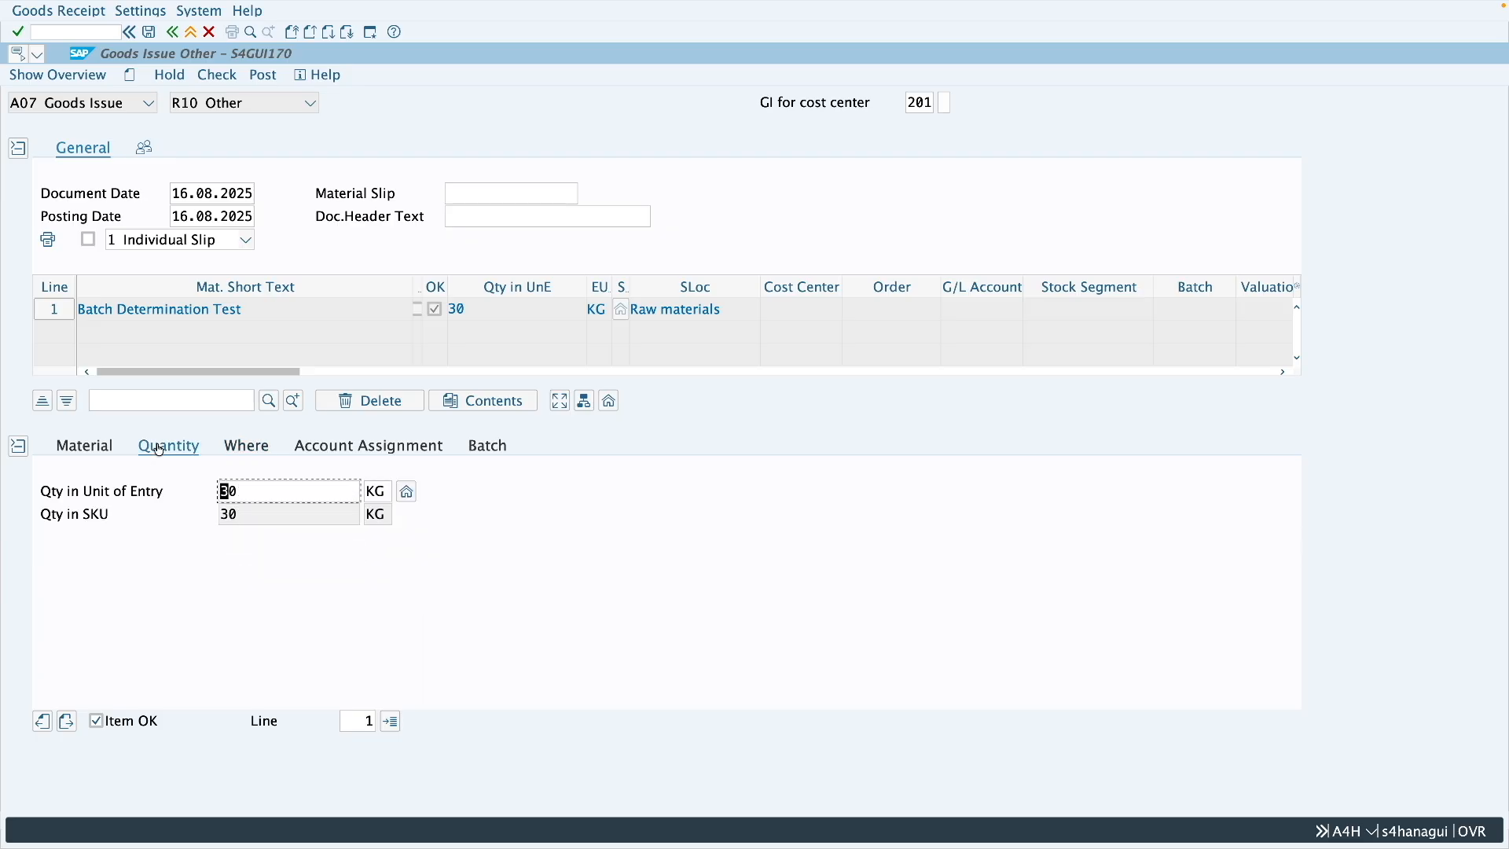
pyautogui.click(406, 493)
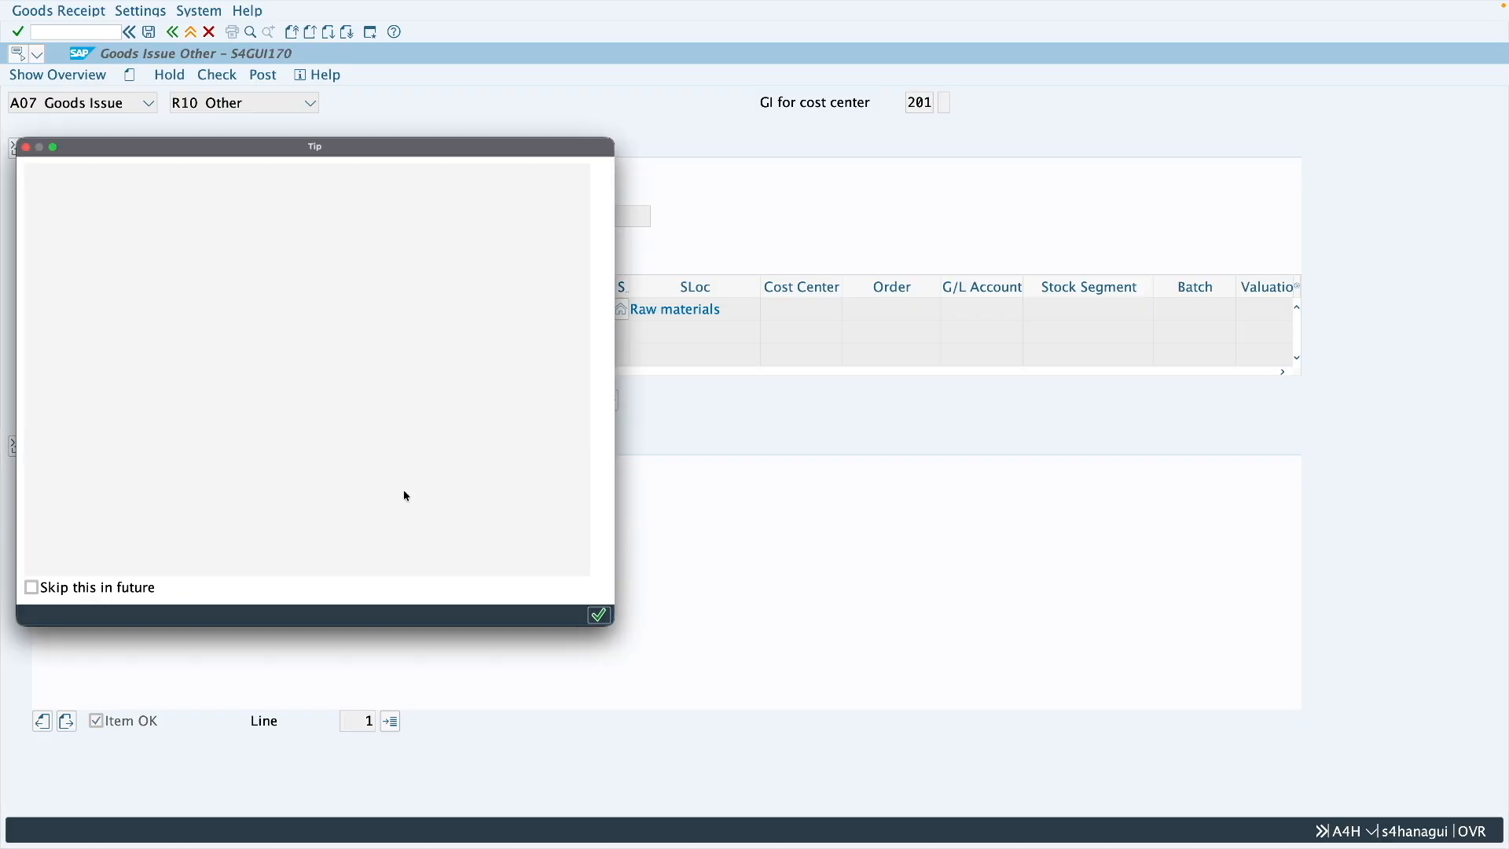
pyautogui.click(599, 614)
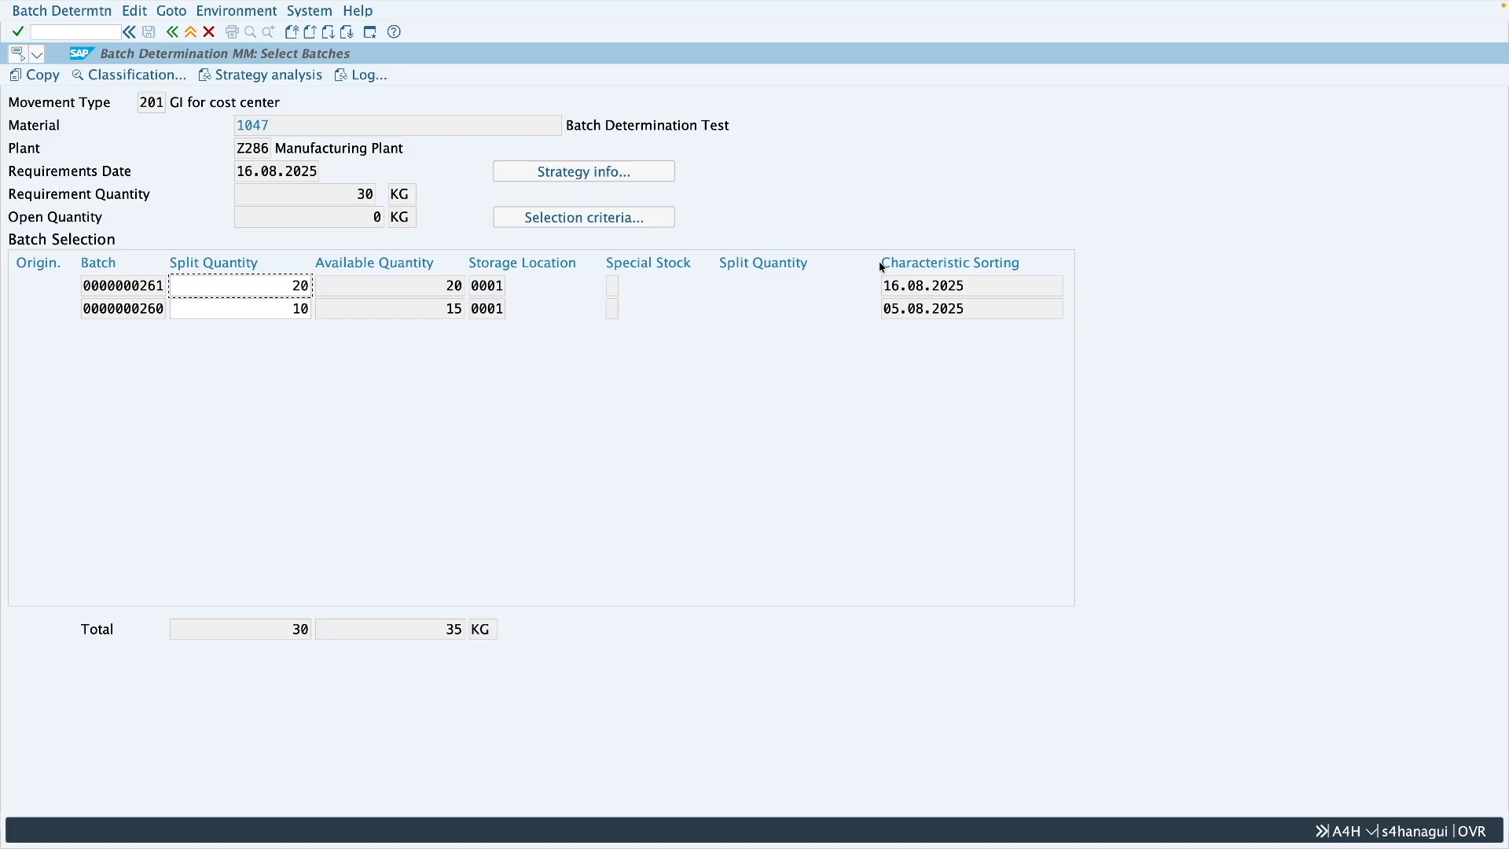
# - Examine the proposed batches' split and available quantities, and compare them with the last goods receipt dates in the Batch Information Cockpit
pyautogui.click(133, 310)
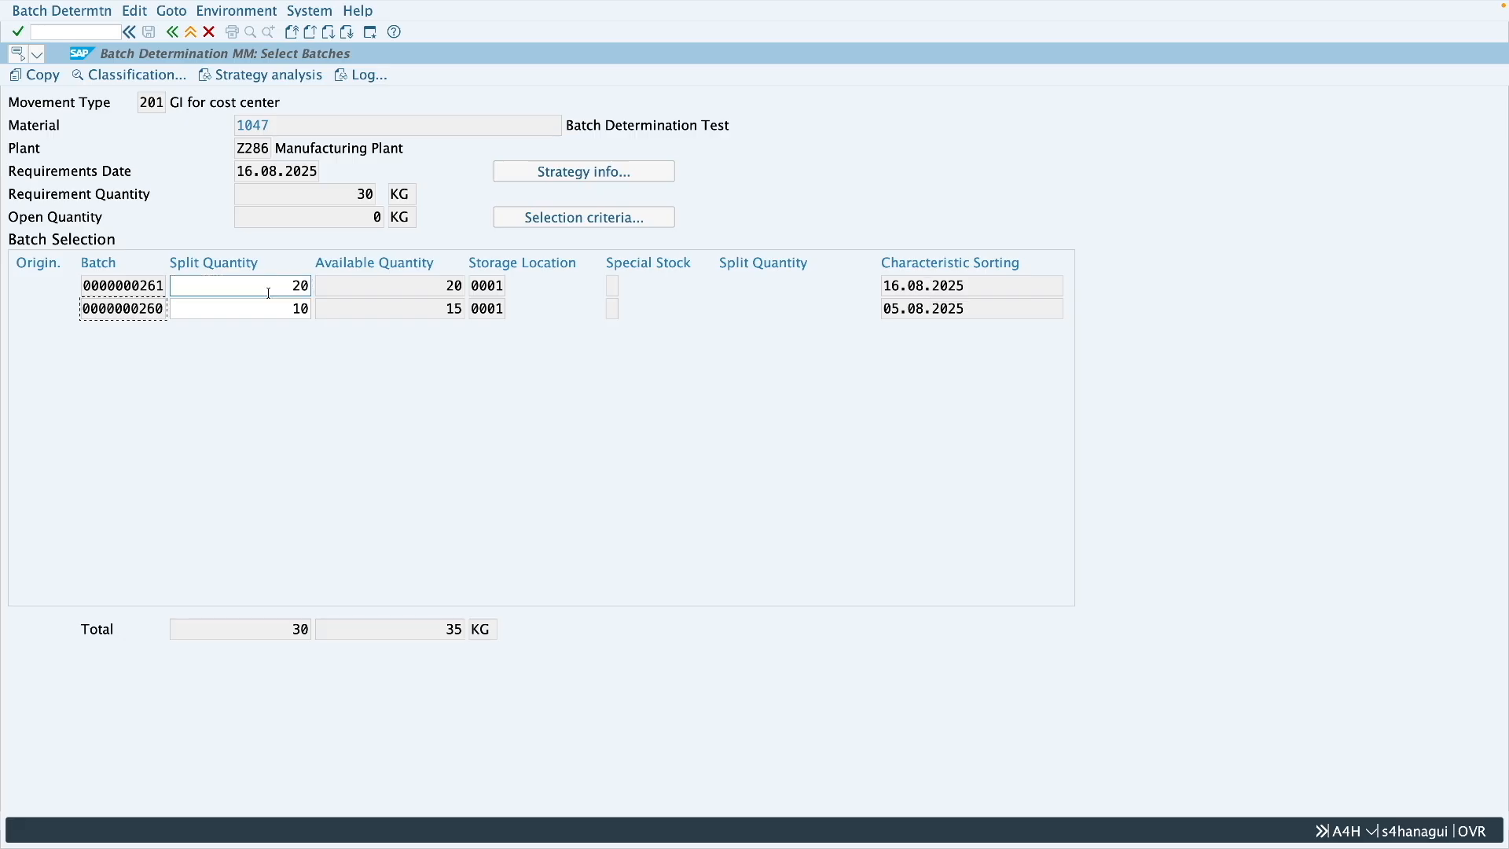
pyautogui.moveTo(279, 290); pyautogui.dragTo(314, 289)
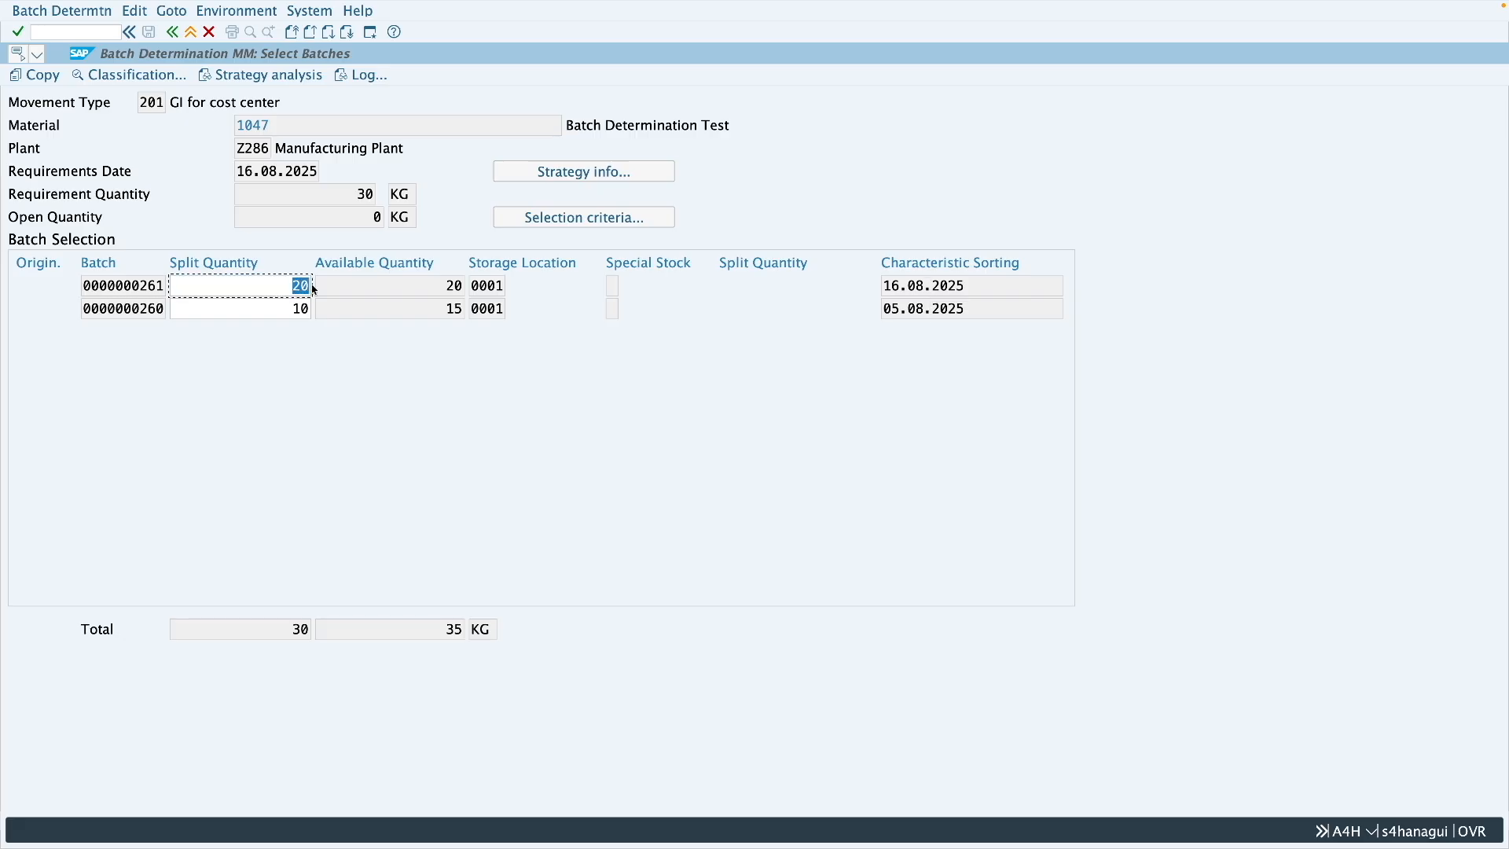
pyautogui.click(151, 284)
pyautogui.doubleClick(434, 287)
pyautogui.click(453, 286)
pyautogui.click(290, 312)
pyautogui.doubleClick(303, 309)
pyautogui.moveTo(141, 309); pyautogui.dragTo(165, 308)
pyautogui.click(448, 312)
pyautogui.doubleClick(448, 312)
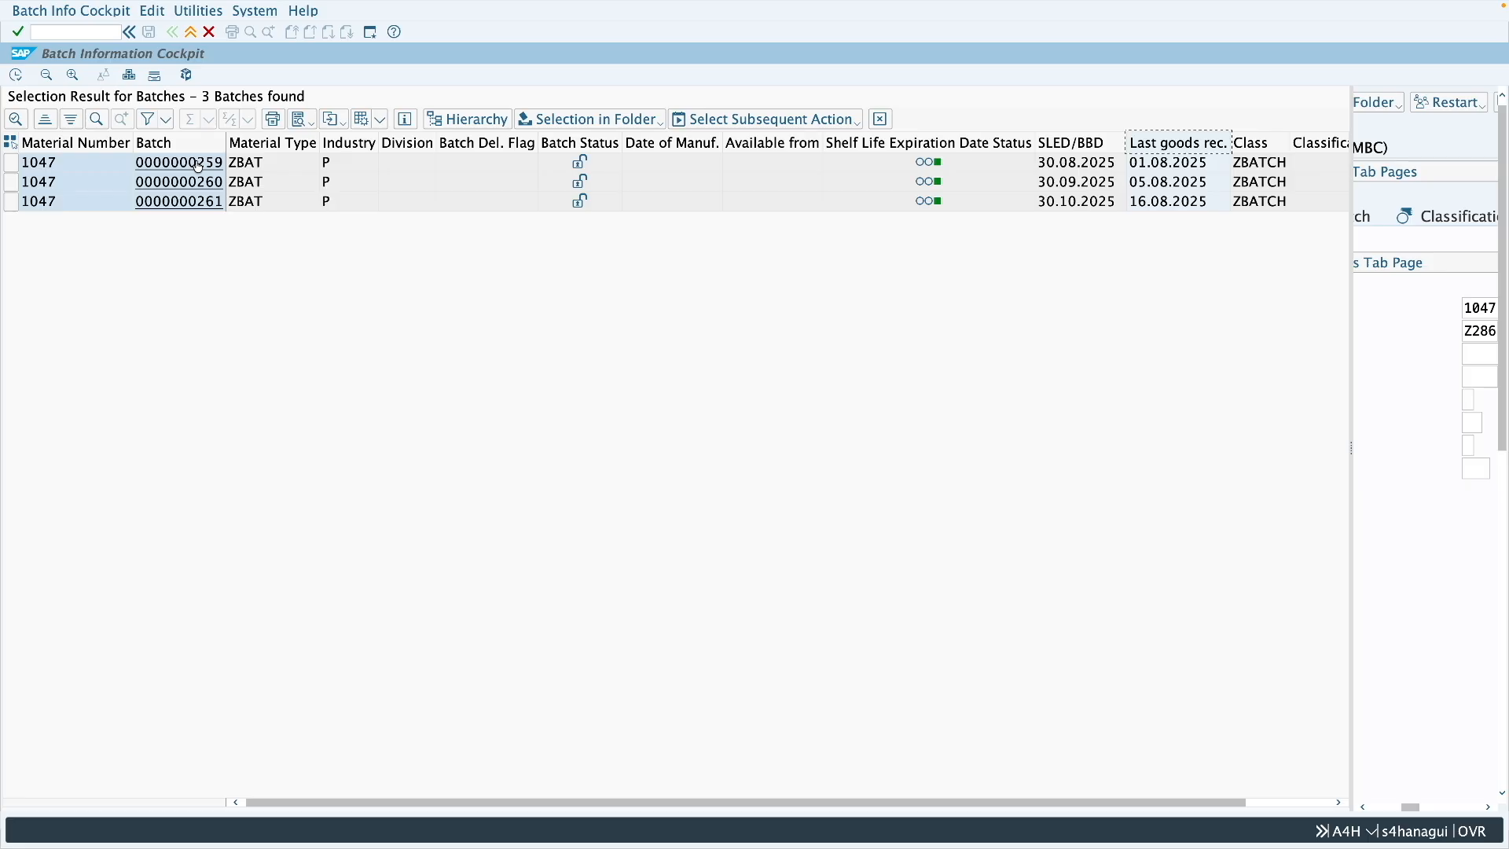
pyautogui.hotkey('ctrl', 'Right')
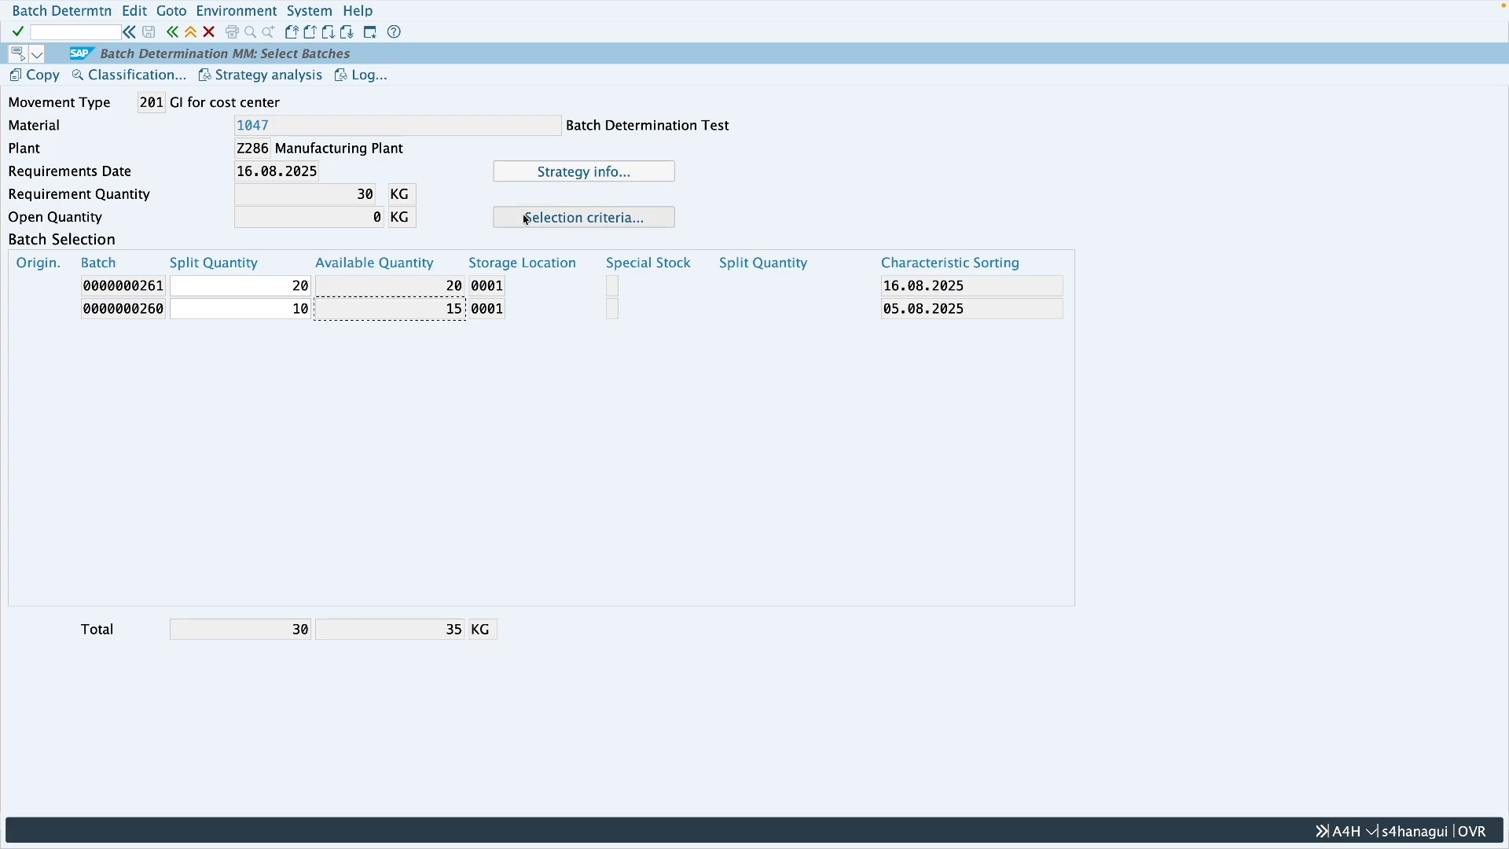
# - Expand the batch selection log to level 3 to check how the LIFO run evaluated each batch, and close it
pyautogui.click(368, 78)
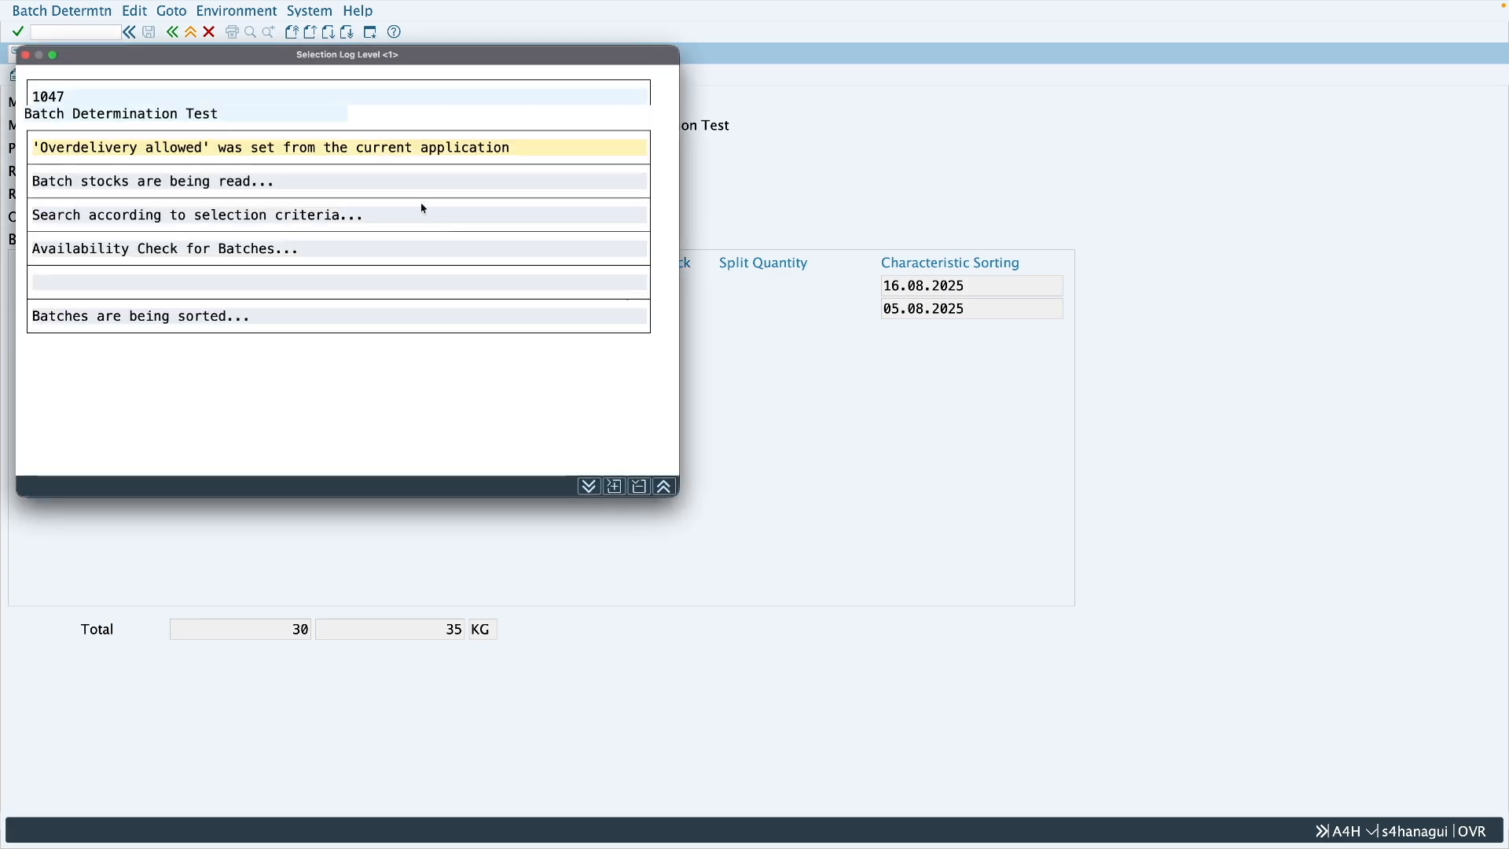
pyautogui.click(614, 486)
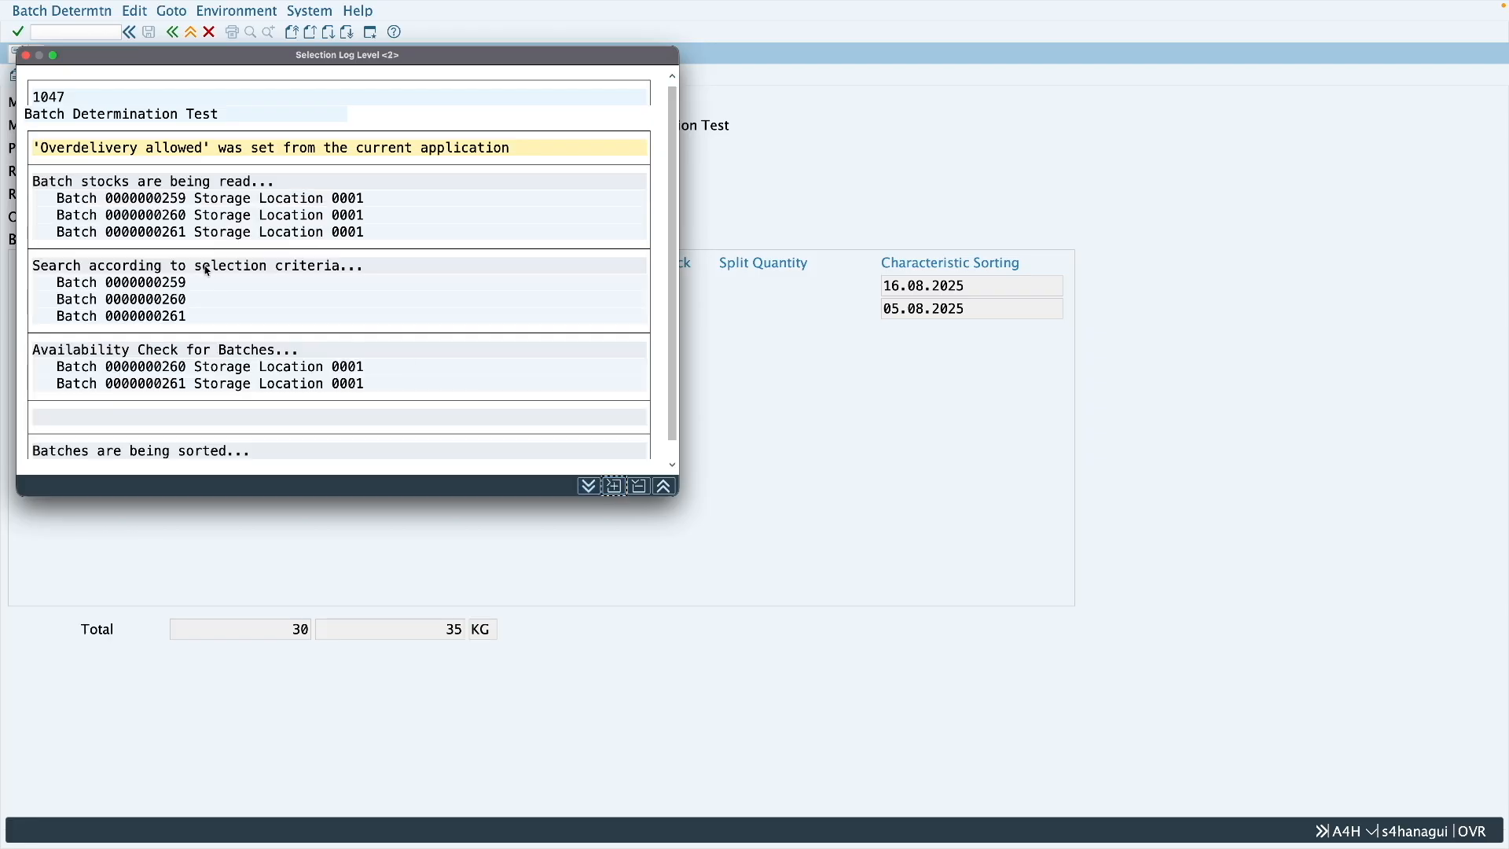
pyautogui.click(614, 486)
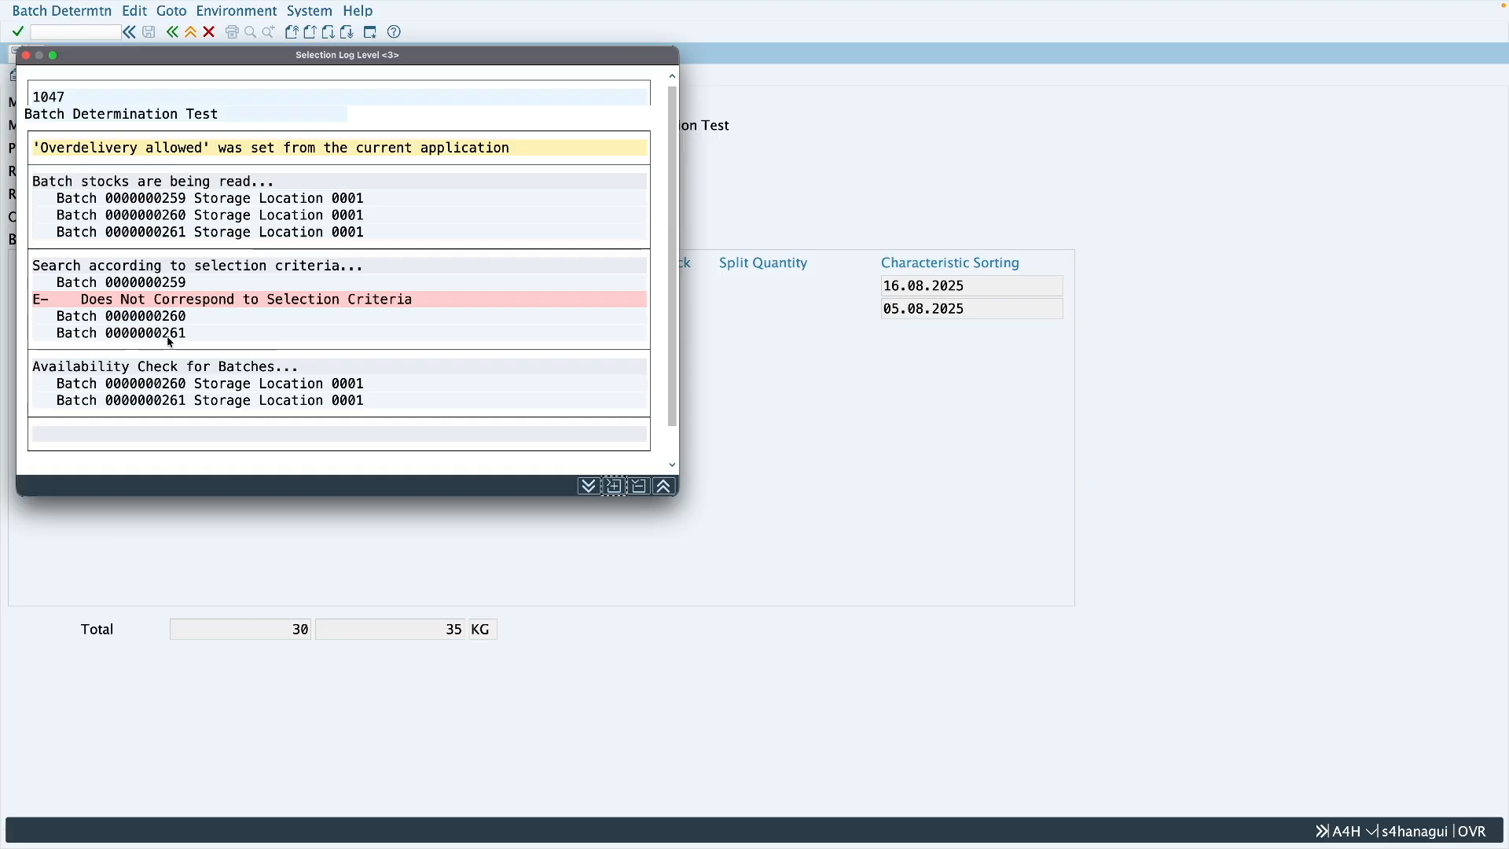
pyautogui.click(25, 55)
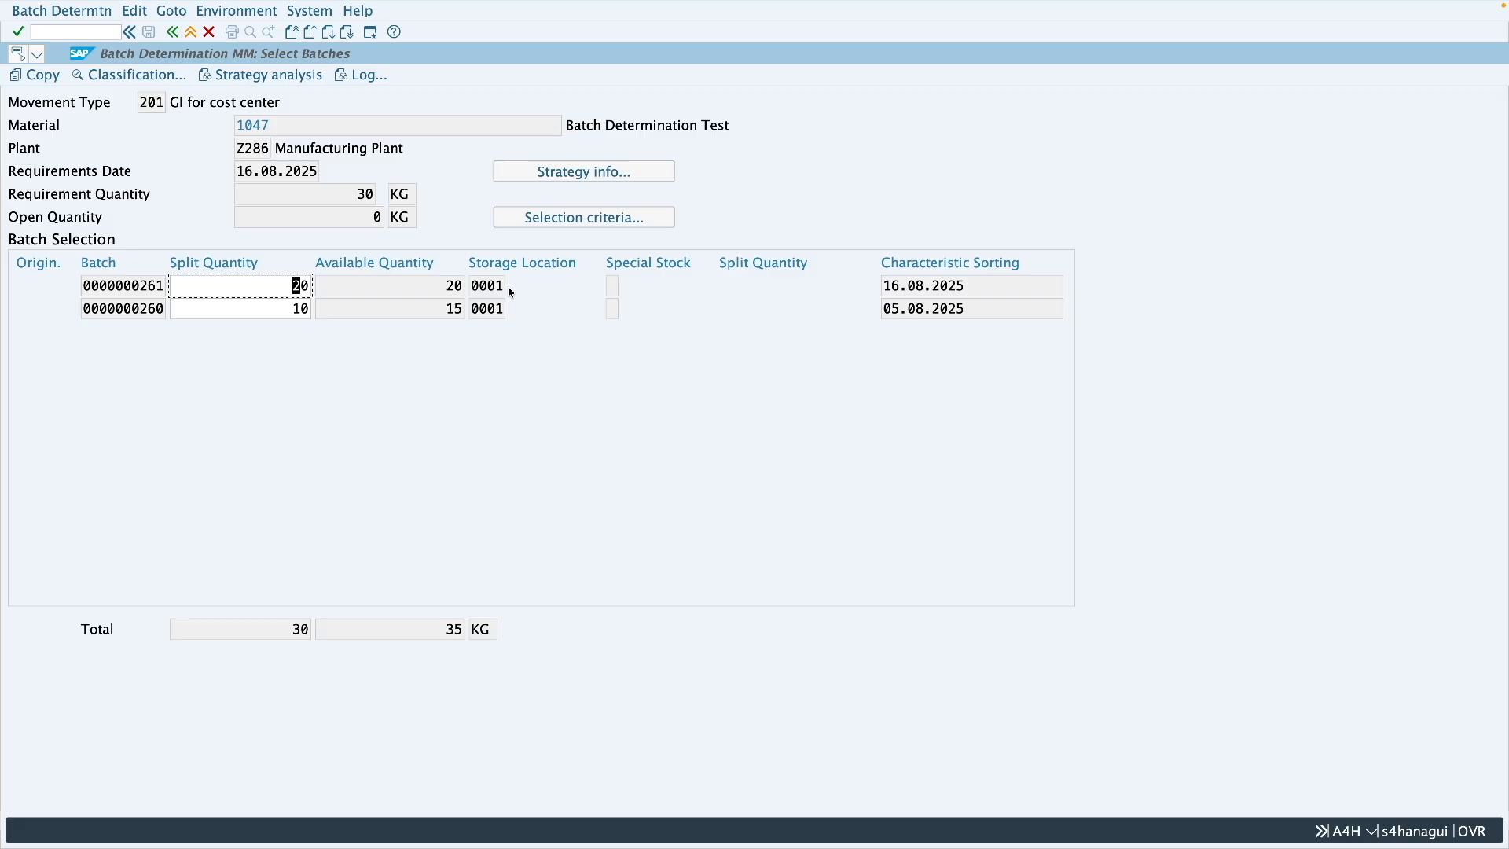
# - Exit batch determination without copying the selected batches, and leave the goods issue without saving the document
pyautogui.click(190, 33)
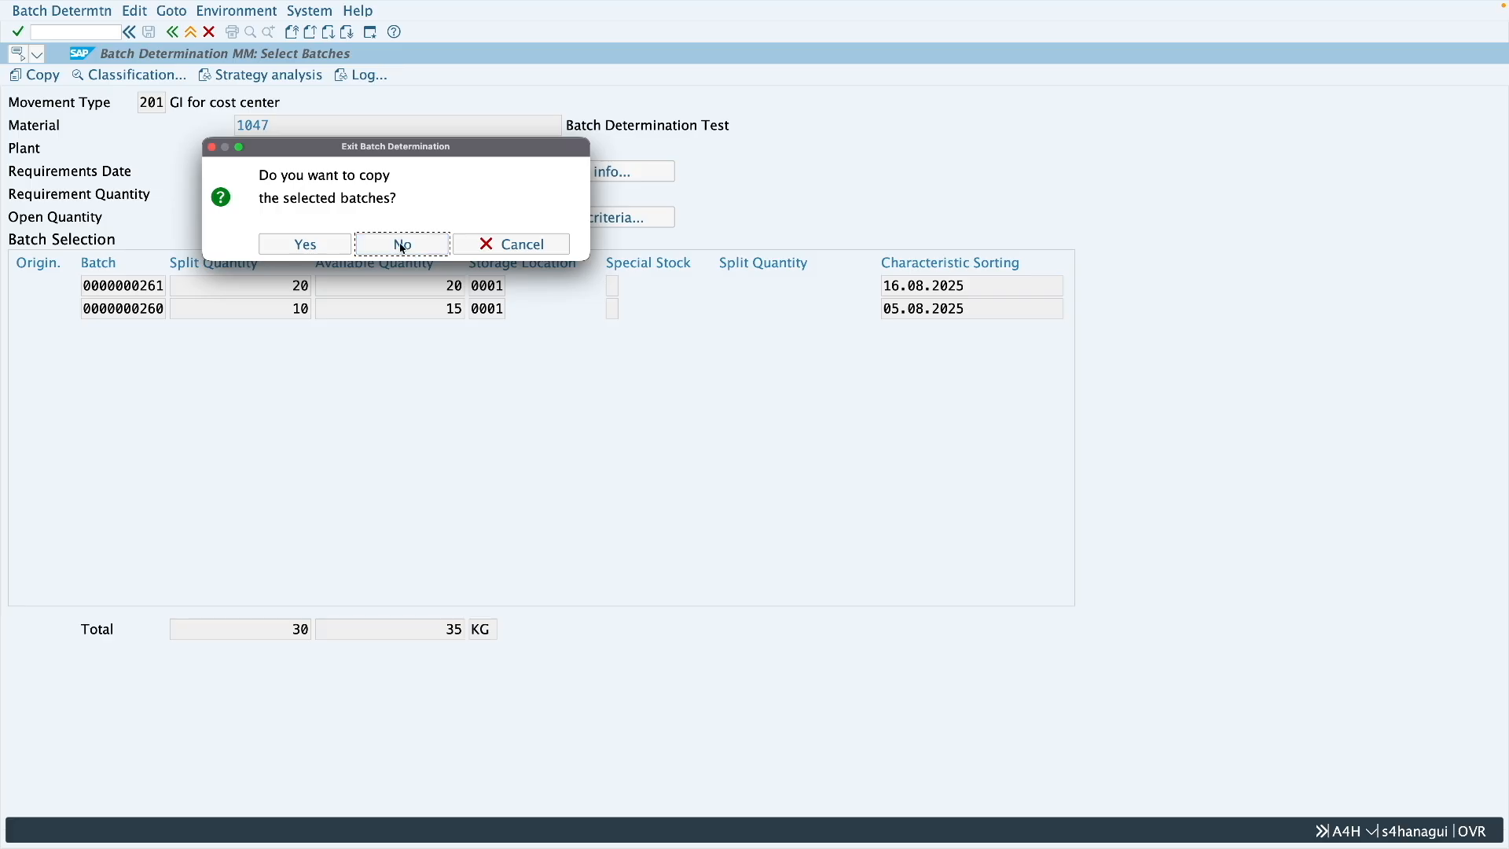
pyautogui.click(406, 244)
pyautogui.click(190, 32)
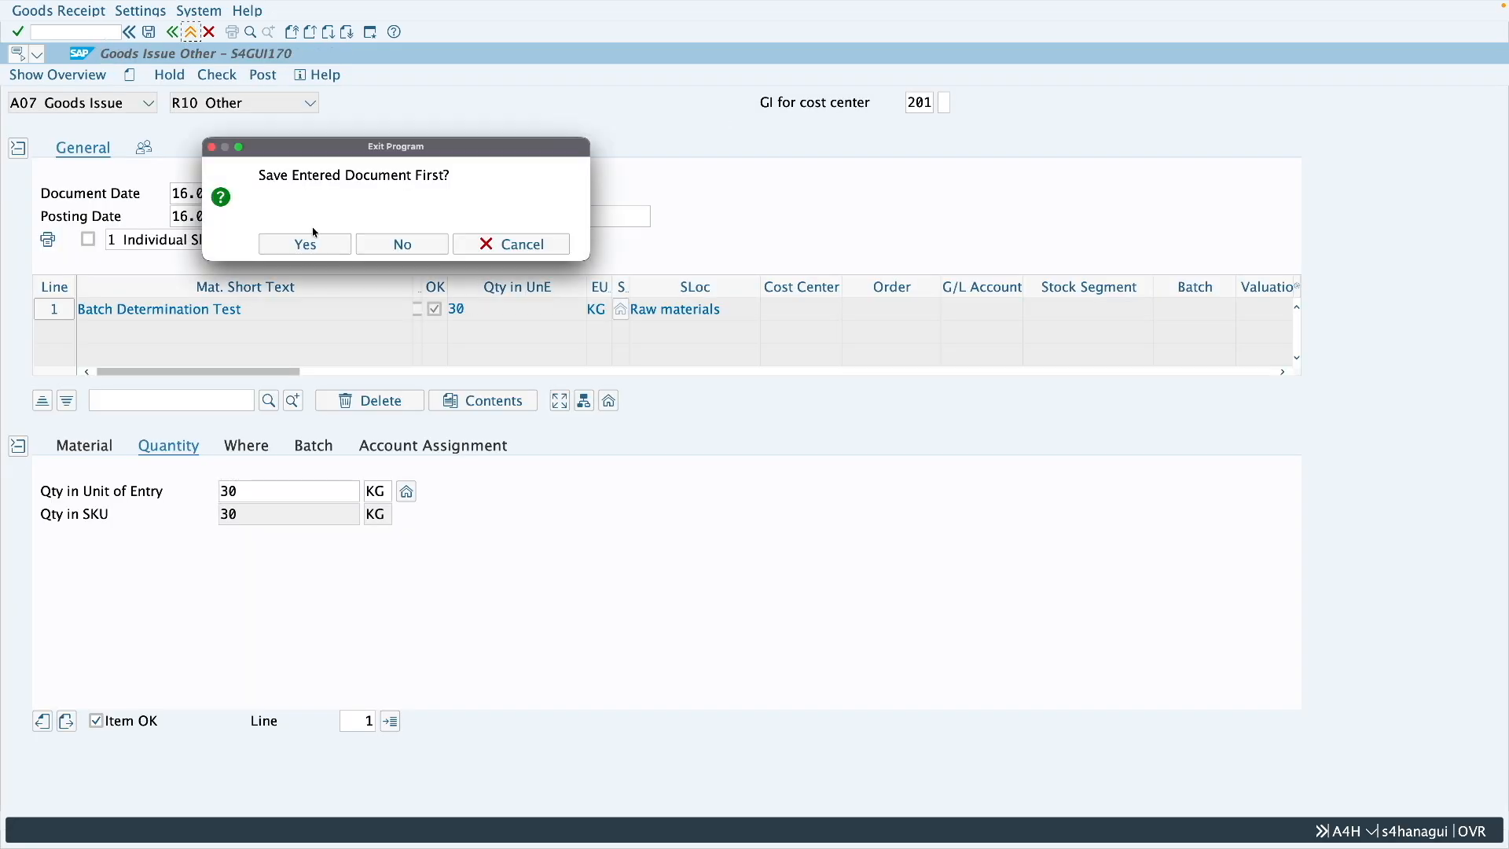
pyautogui.click(390, 248)
# - Open transaction MBC2 to change the batch search strategy again
pyautogui.write('mbc2')
pyautogui.press('Return')
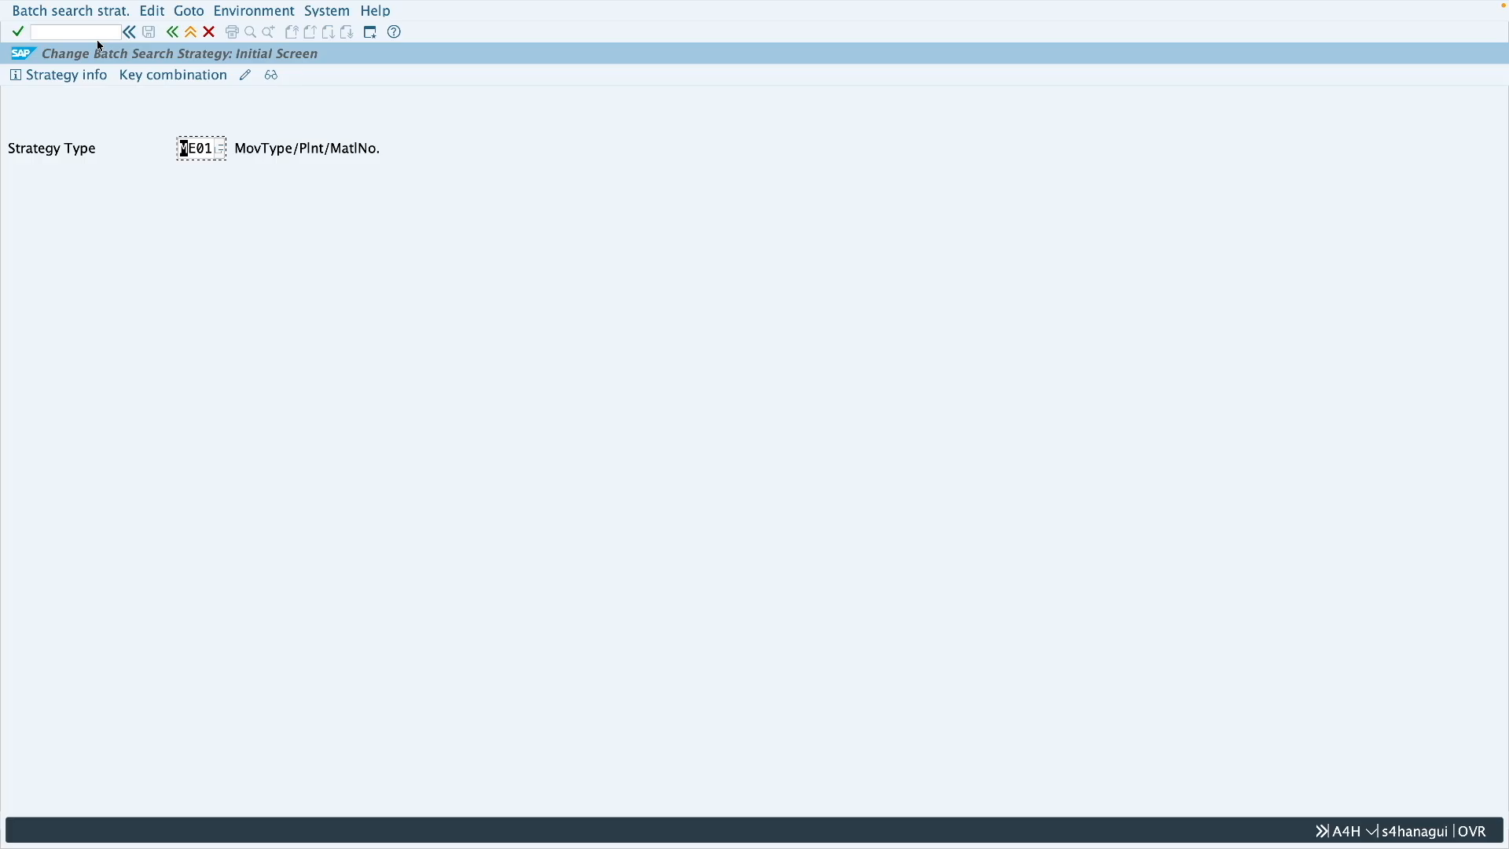
# - For strategy type ME01, set the sort rule of the movement type 201, plant Z286, material 1047 record to ZFEFO and save
pyautogui.press('Return')
pyautogui.press('Return')
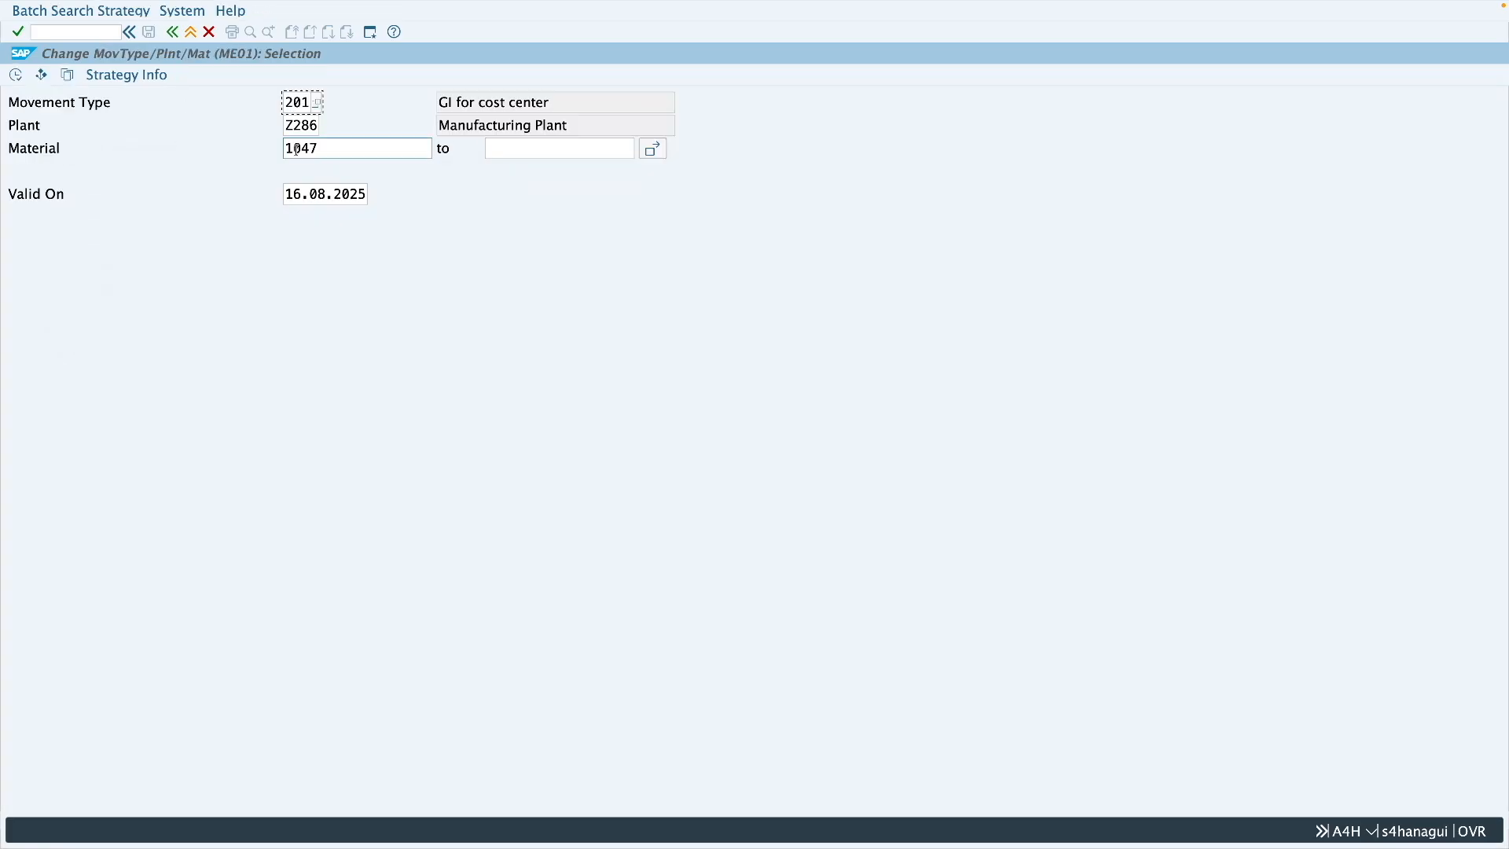
pyautogui.click(15, 75)
pyautogui.click(245, 75)
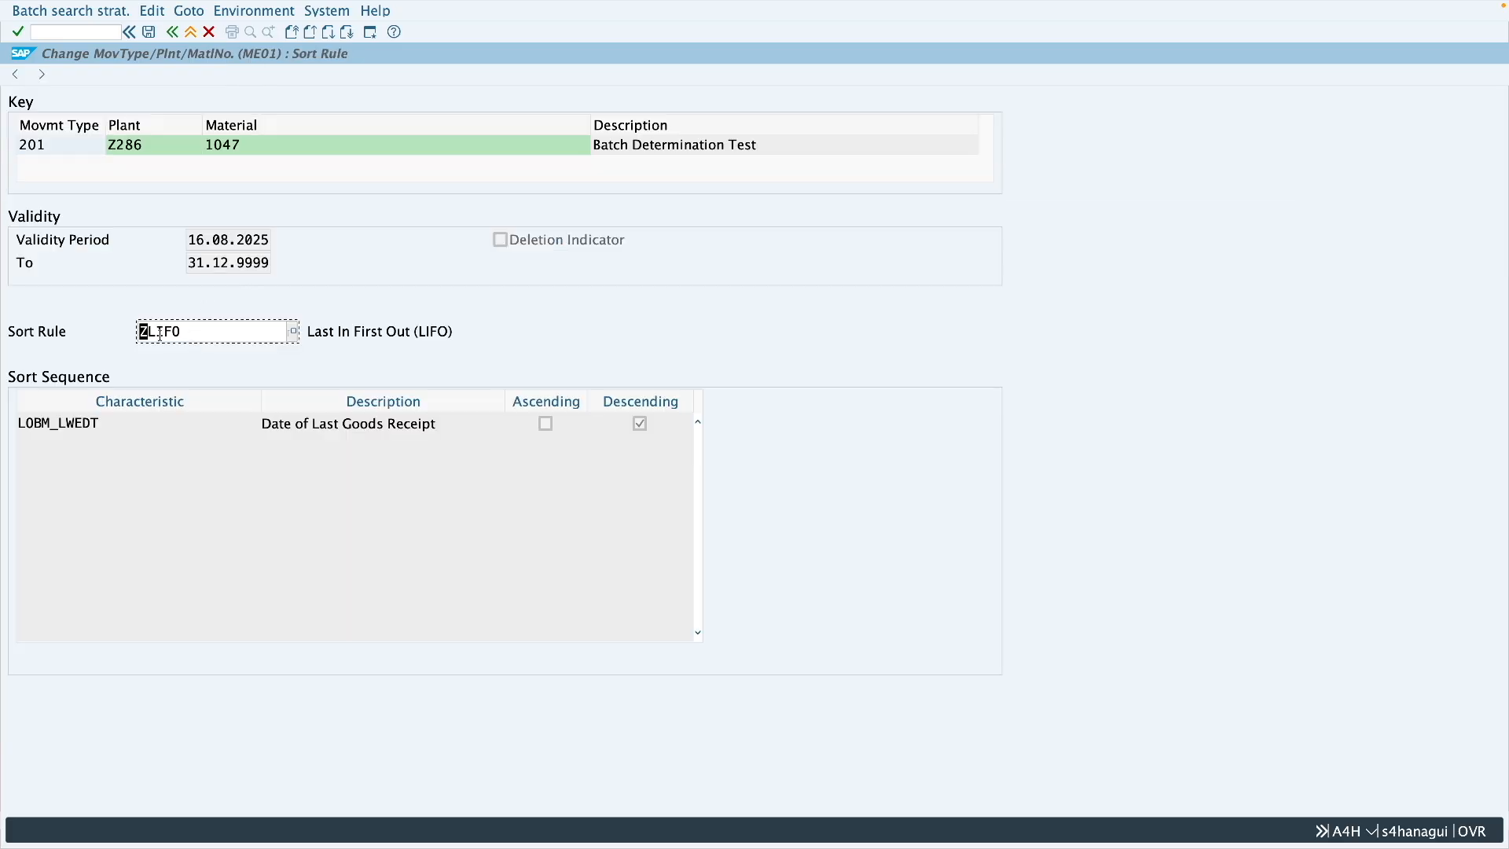
pyautogui.moveTo(149, 331); pyautogui.dragTo(184, 333)
pyautogui.press('BackSpace')
pyautogui.write('FEFO')
pyautogui.press('Return')
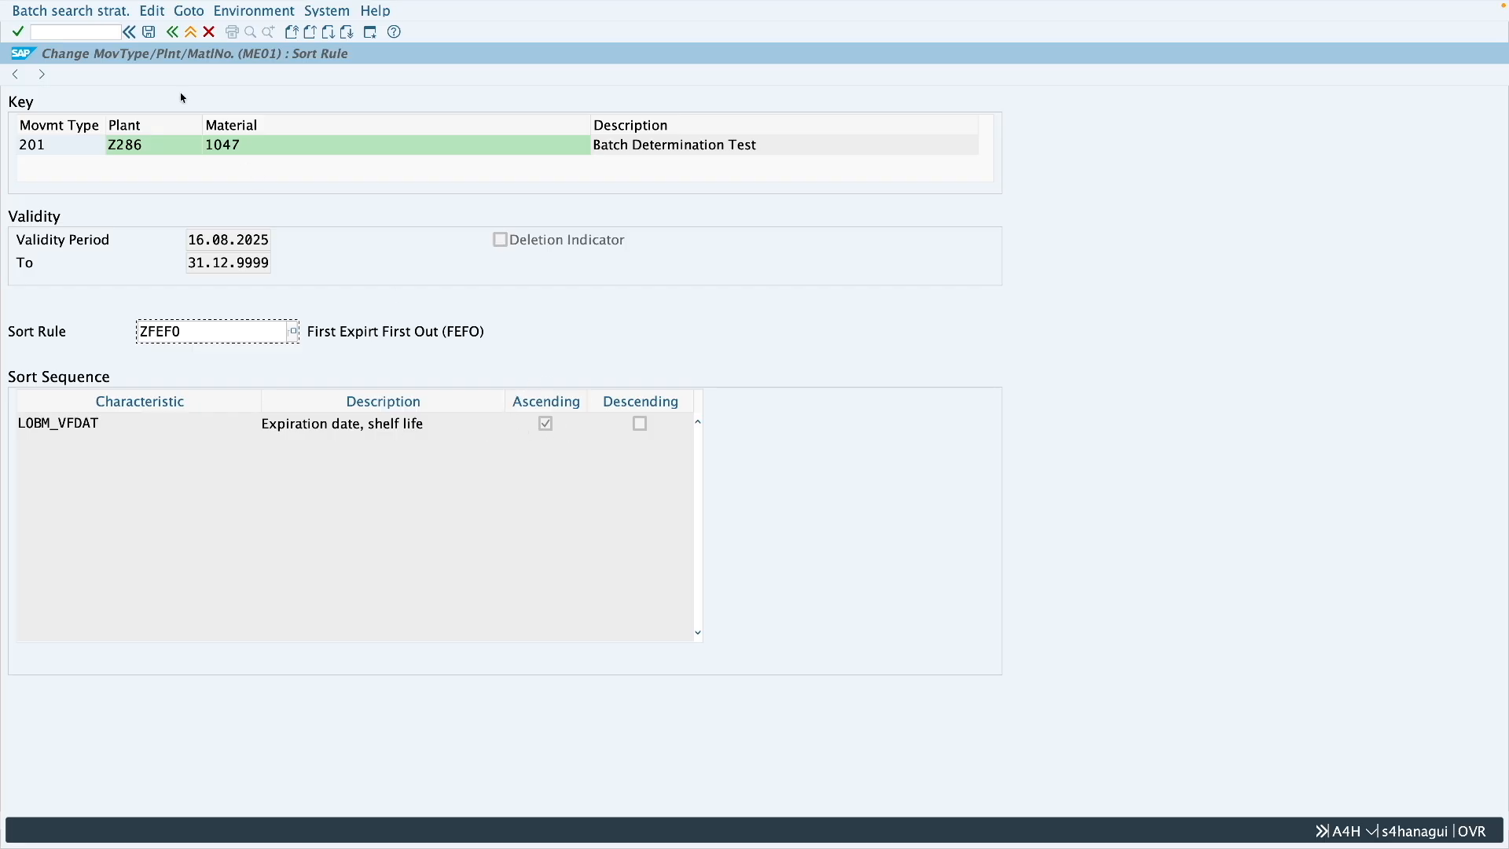
pyautogui.click(148, 31)
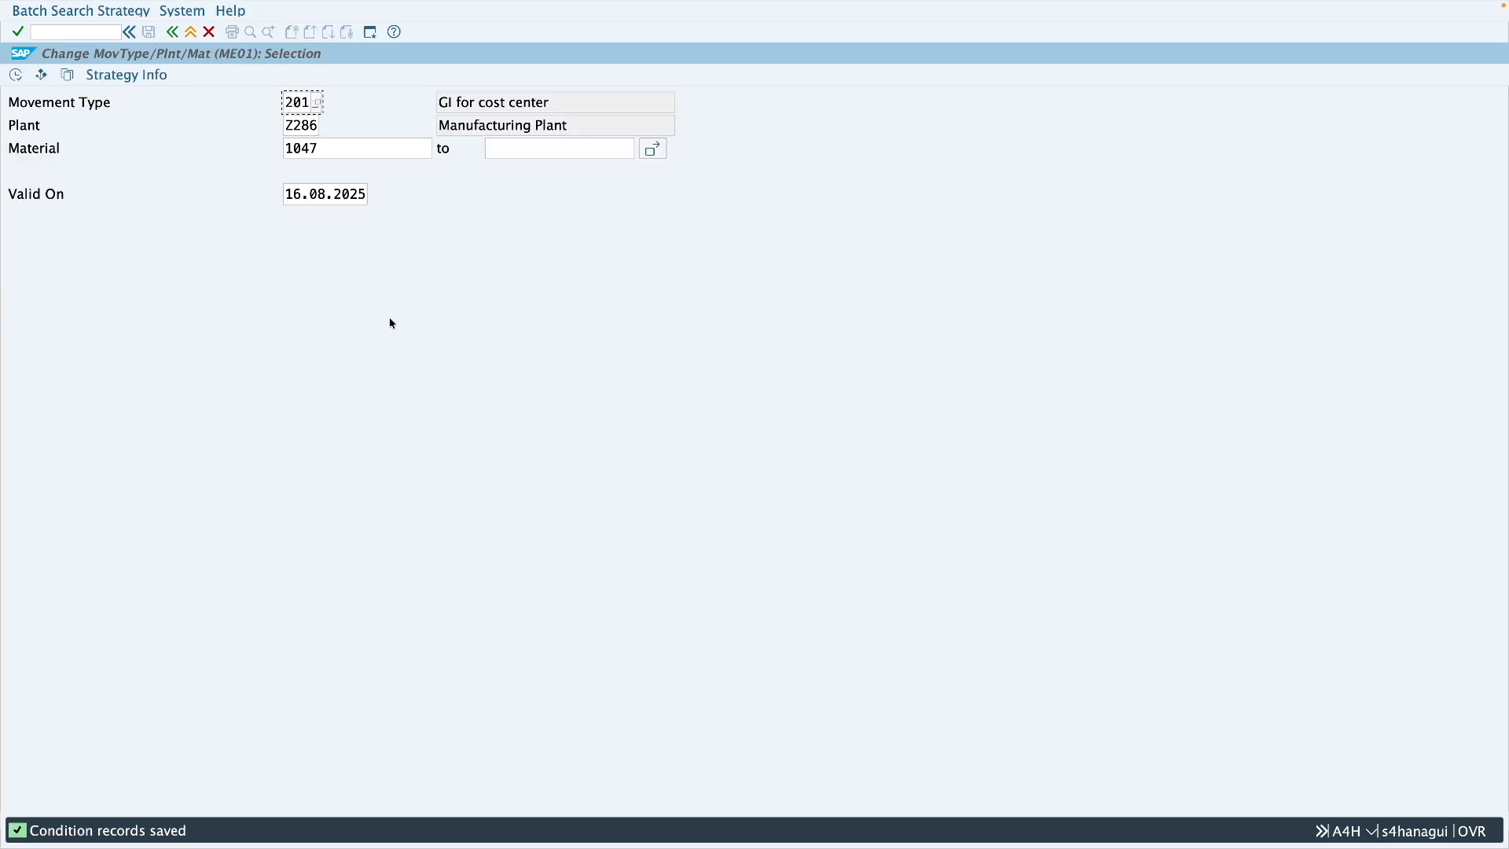
# - Switch to the Excel checklist, enter "Maintained" for Create Condition Record under ZFEFO, and return to SAP
pyautogui.hotkey('ctrl', 'Right')
pyautogui.click(753, 223)
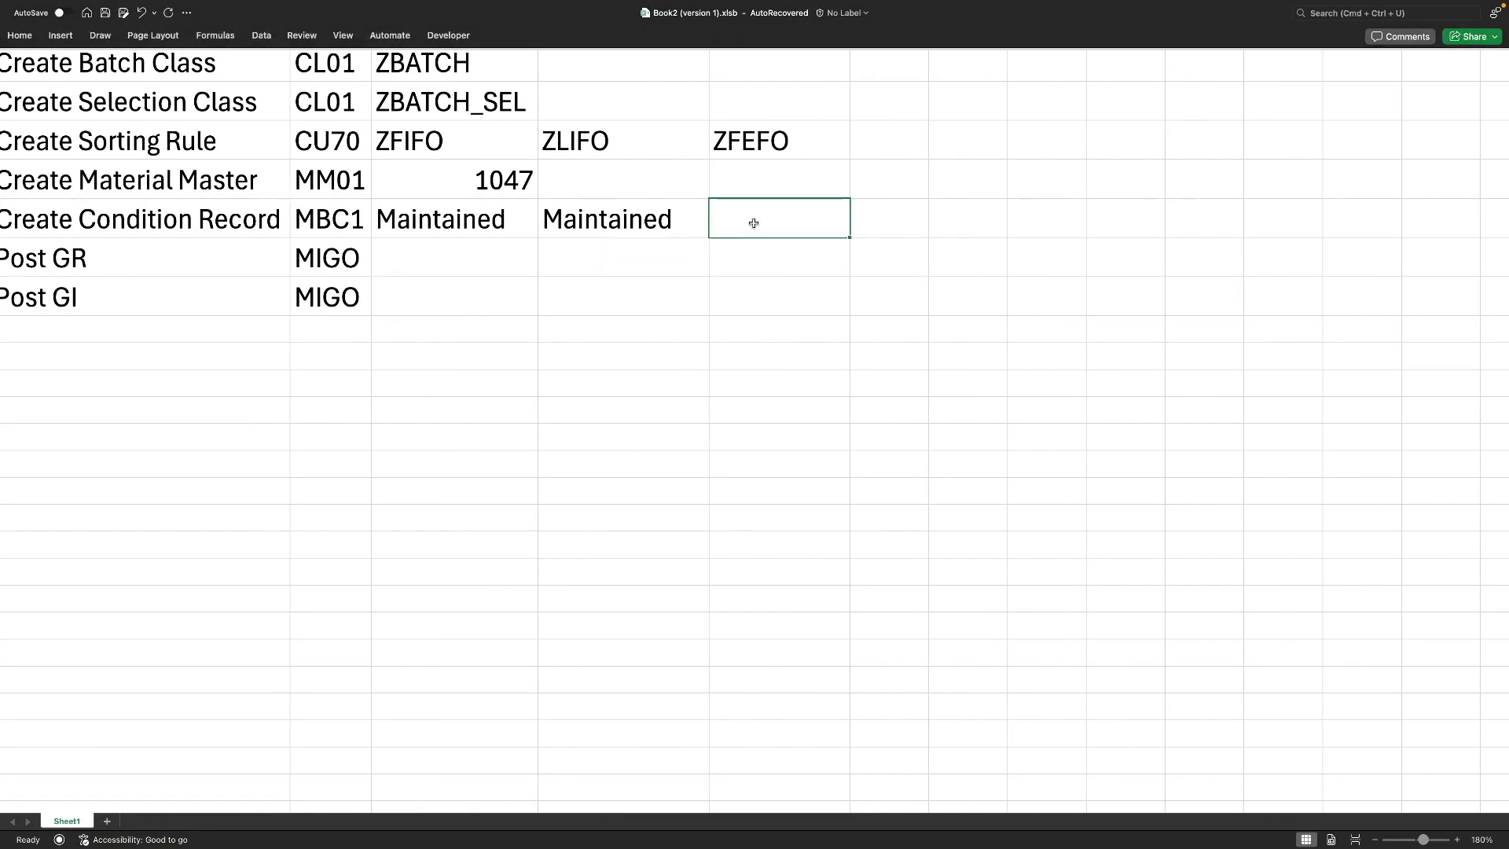
pyautogui.write('Mai')
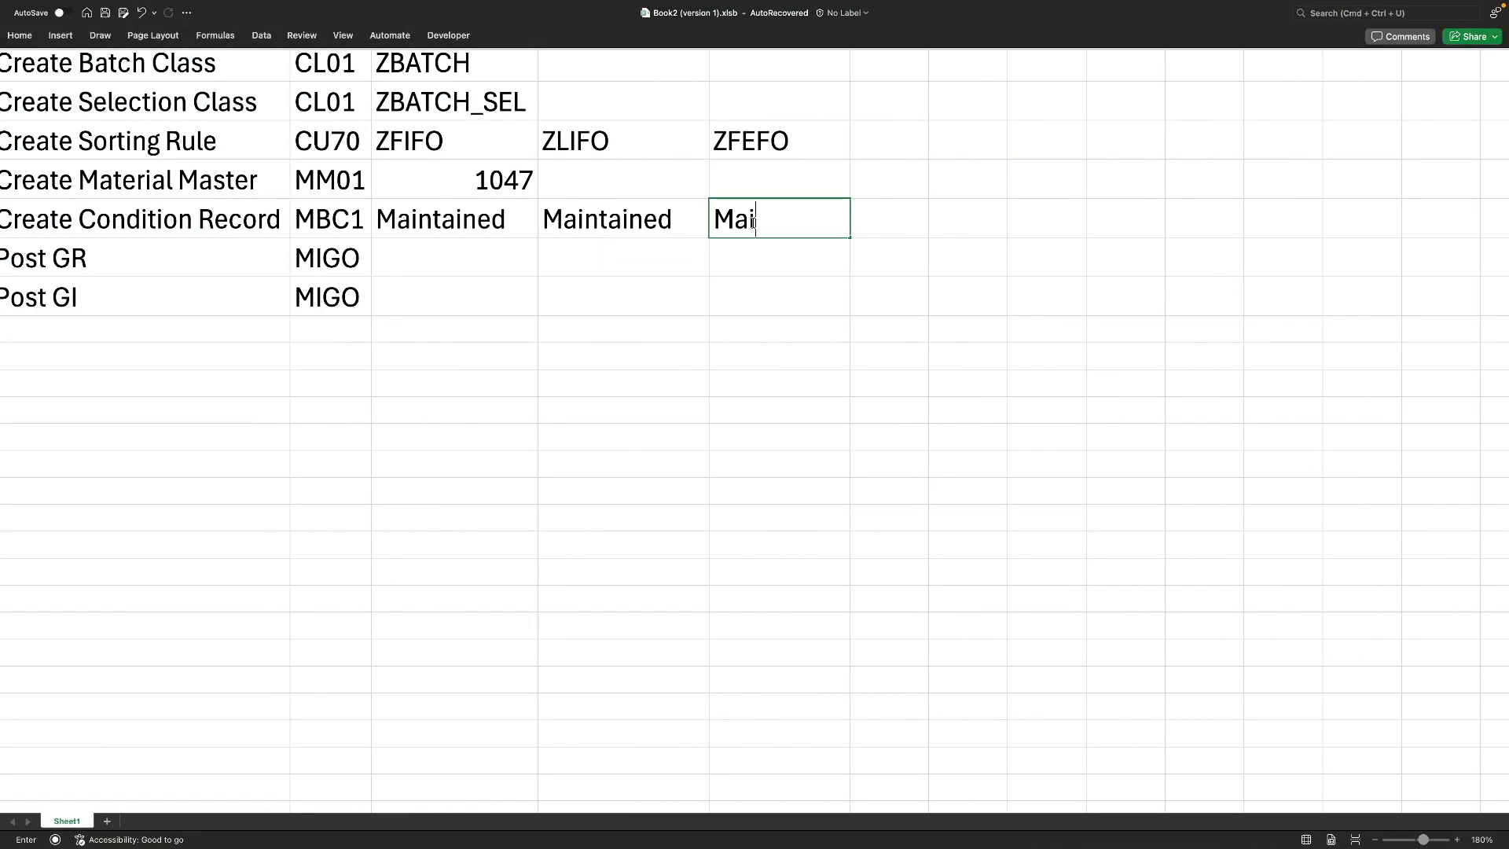
pyautogui.write('ntained')
pyautogui.press('Return')
pyautogui.press('super+Tab')
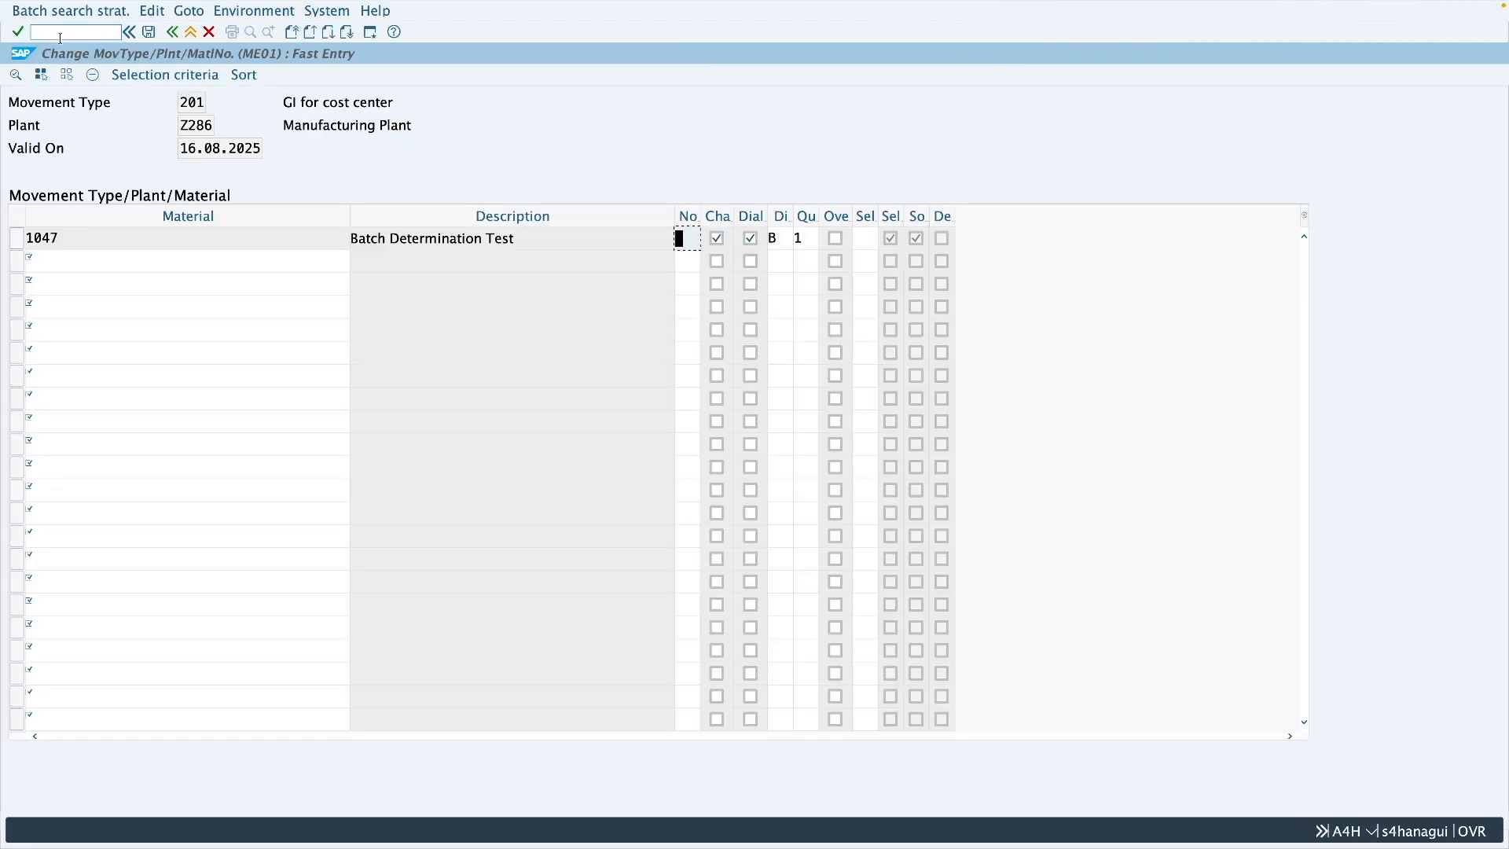
# - Leave the batch search strategy change and open transaction MIGO for a goods issue
pyautogui.click(191, 35)
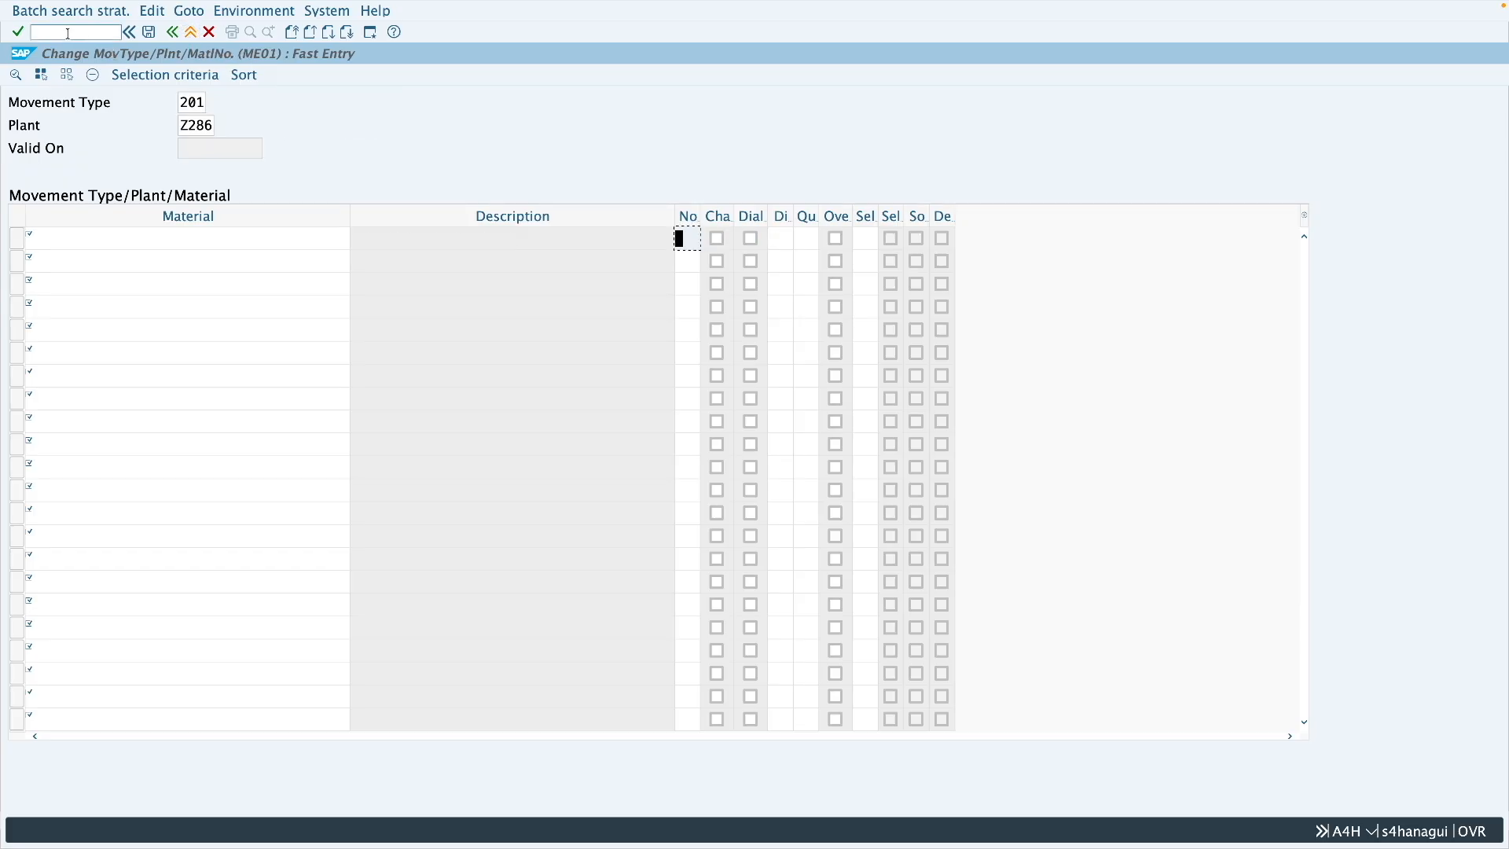
pyautogui.click(208, 34)
pyautogui.click(191, 33)
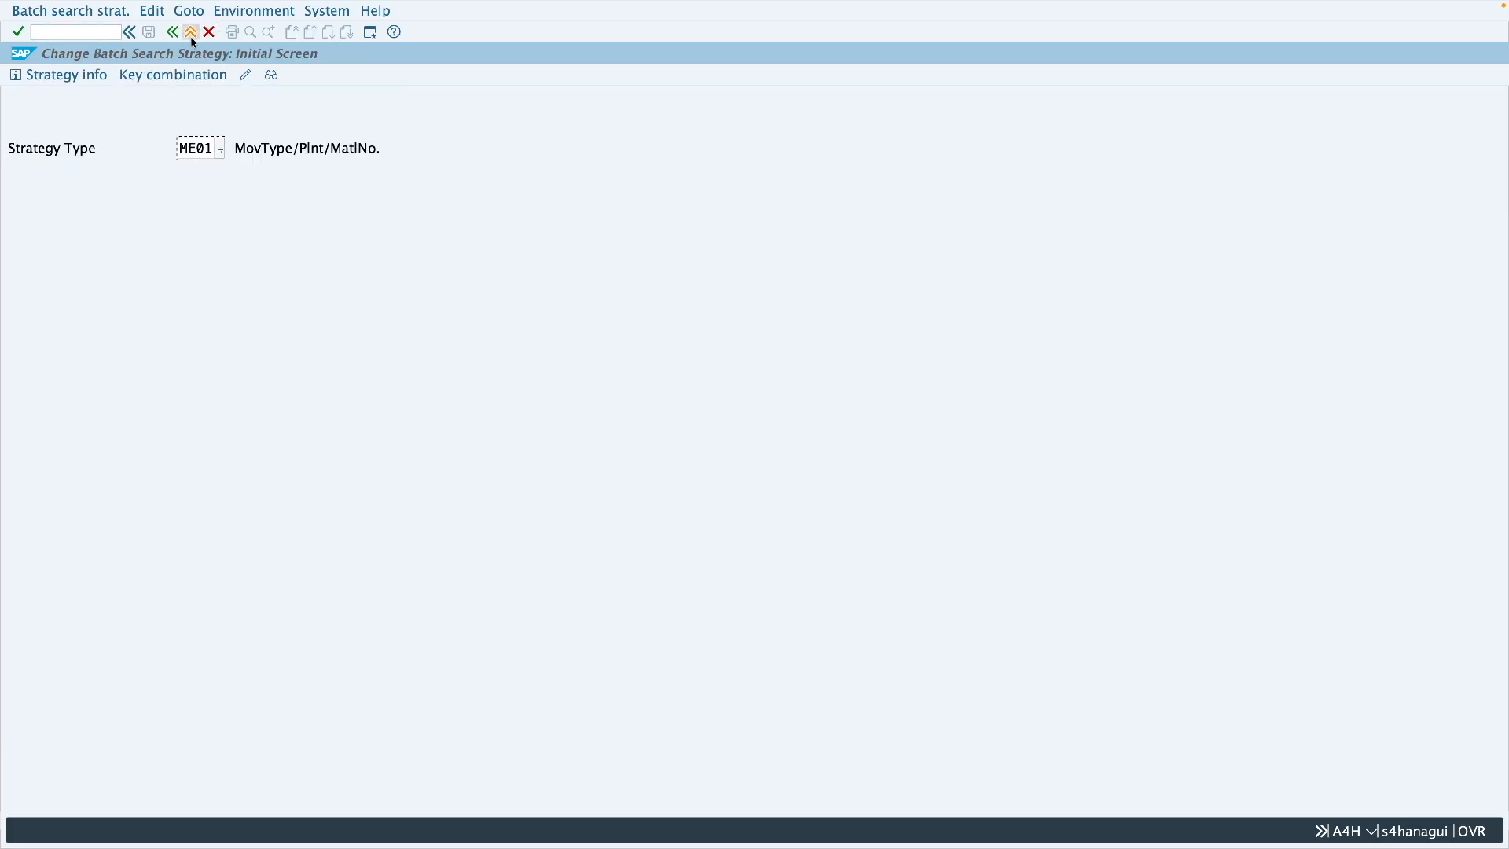
pyautogui.write('migo')
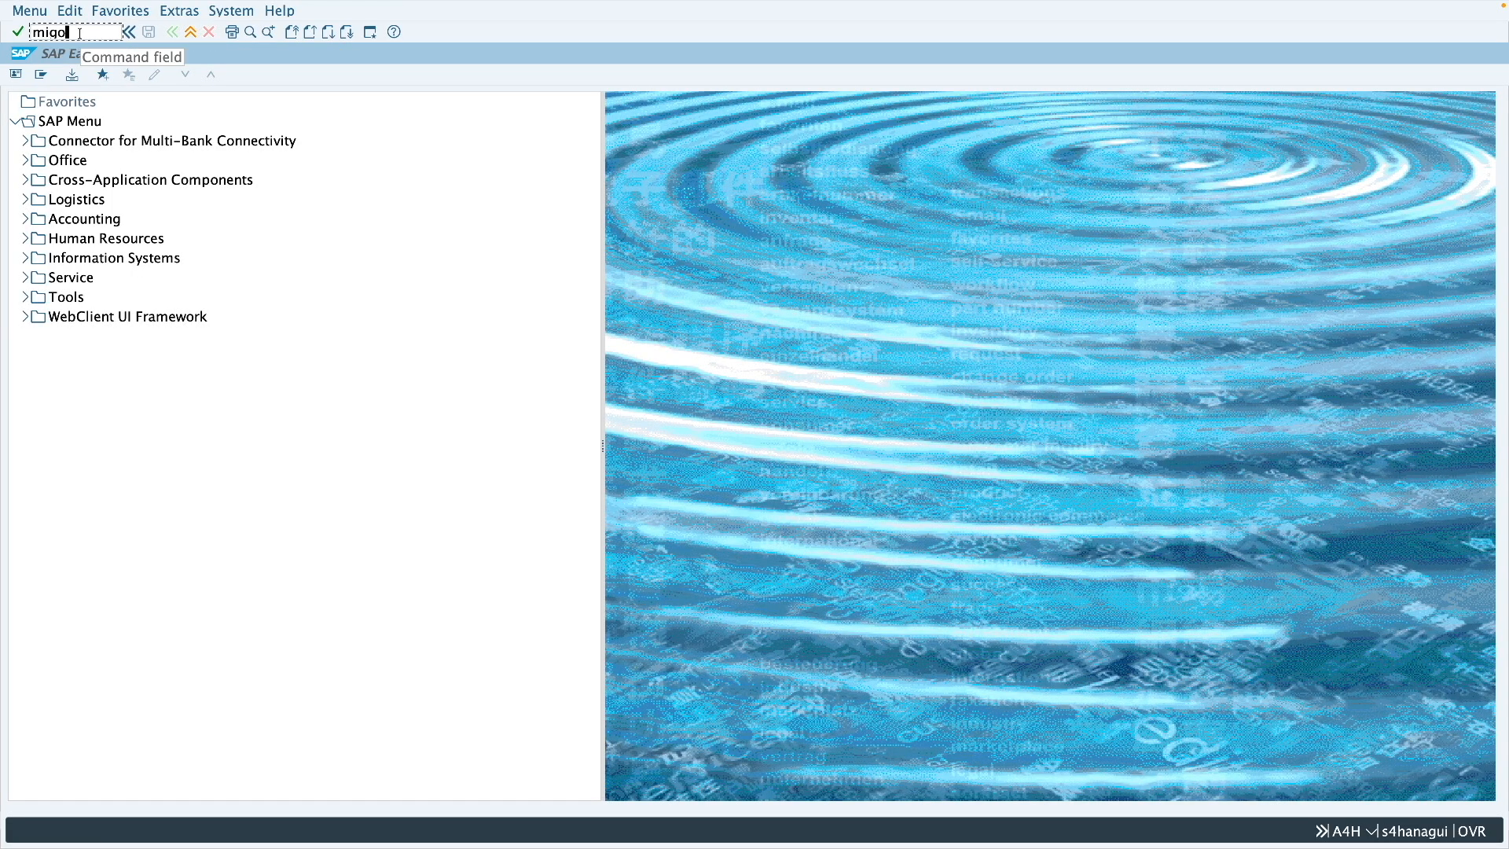
pyautogui.press('Return')
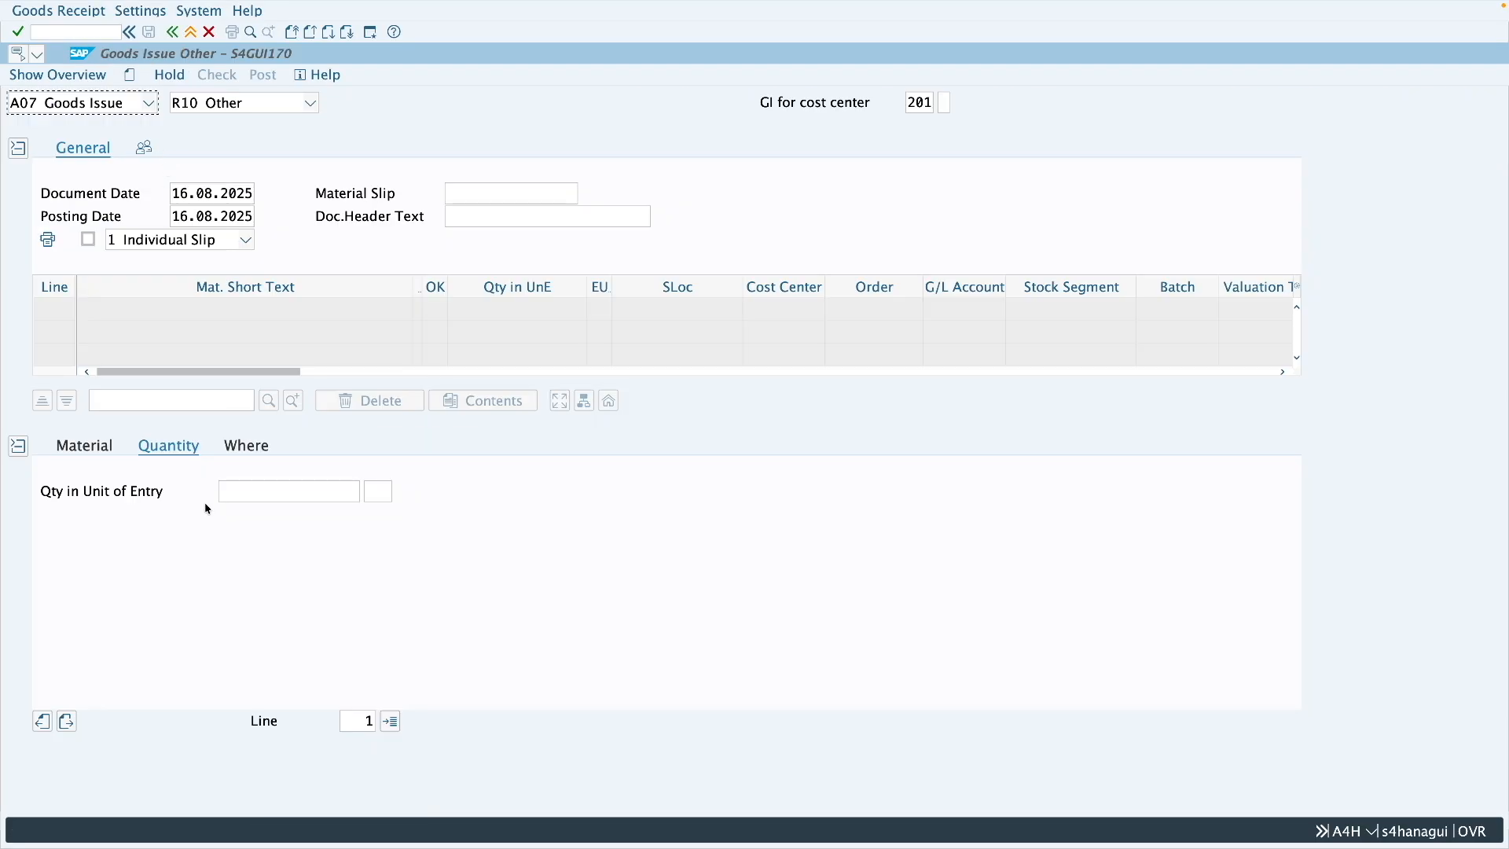
# - Enter material 1047 with a quantity of 30 in the goods issue item
pyautogui.click(85, 447)
pyautogui.click(262, 494)
pyautogui.write('1047')
pyautogui.press('Return')
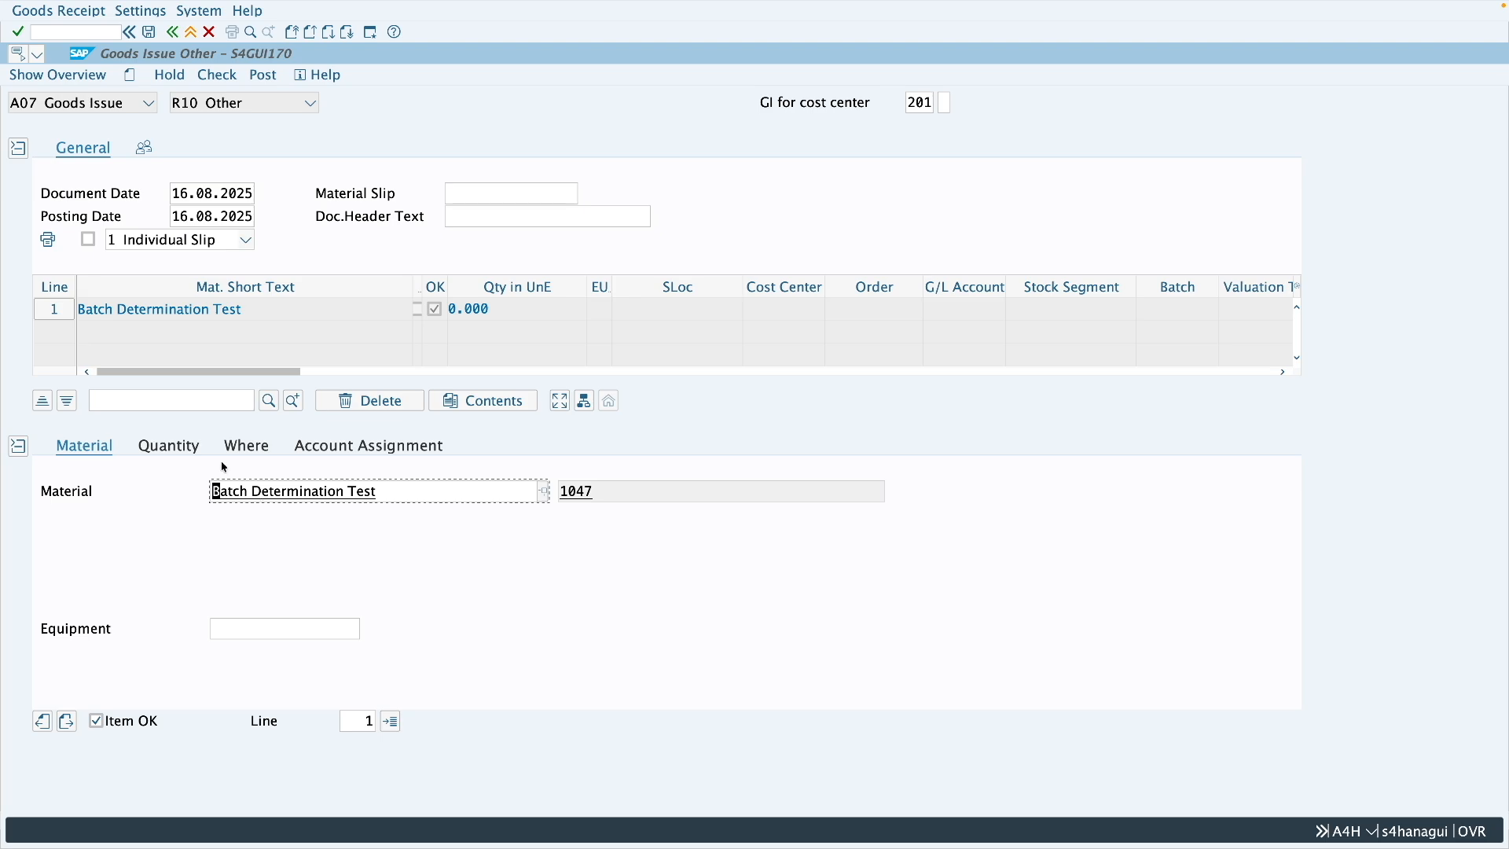
pyautogui.write('3')
pyautogui.click(283, 514)
# - Set the item's plant to Z286 and its storage location to 0001
pyautogui.click(246, 446)
pyautogui.click(247, 531)
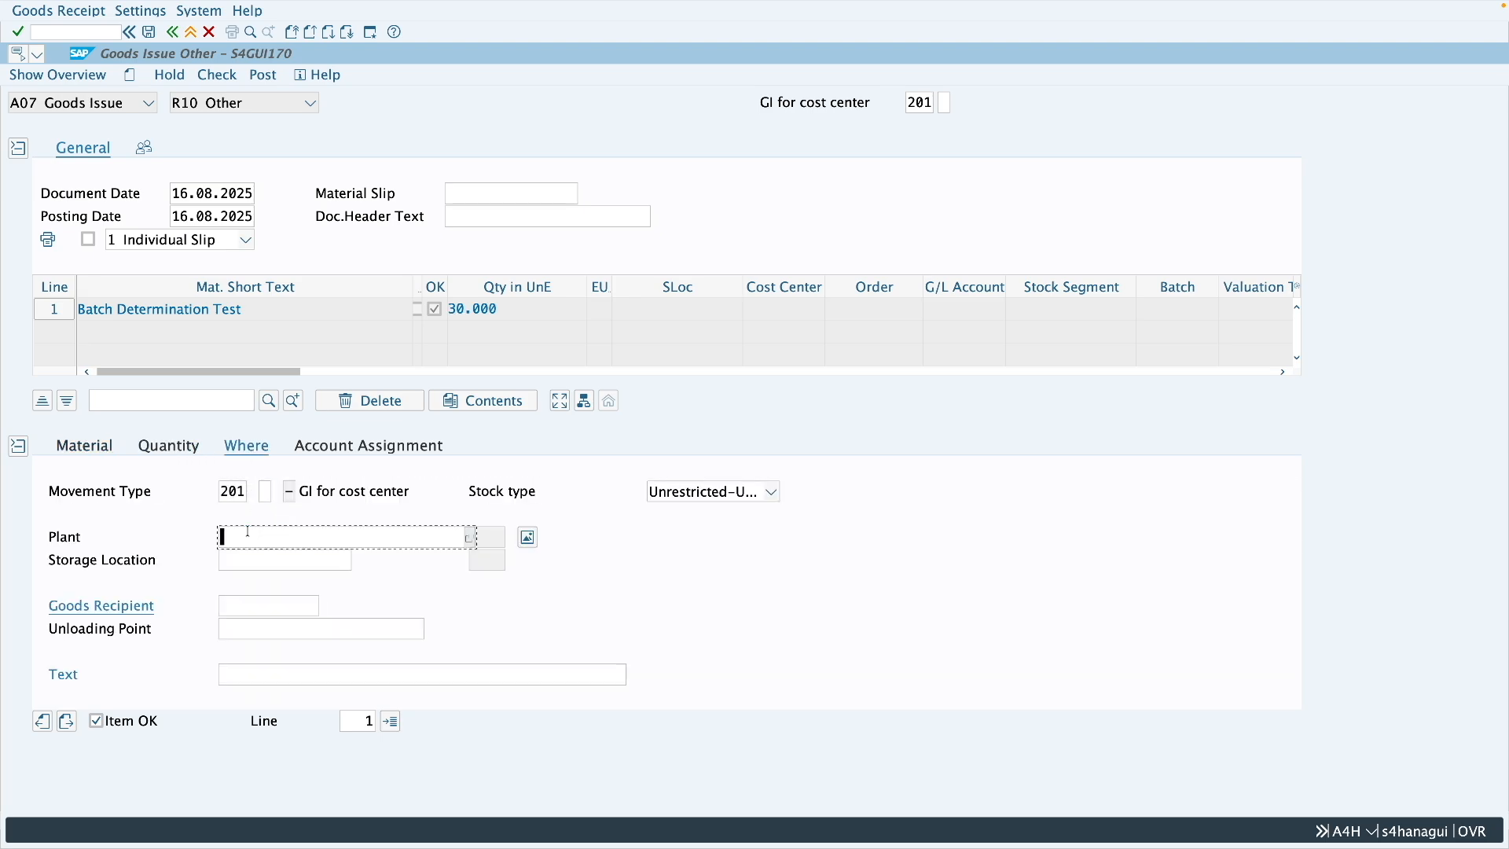
pyautogui.write('1286')
pyautogui.press('Return')
pyautogui.click(254, 555)
pyautogui.write('0001')
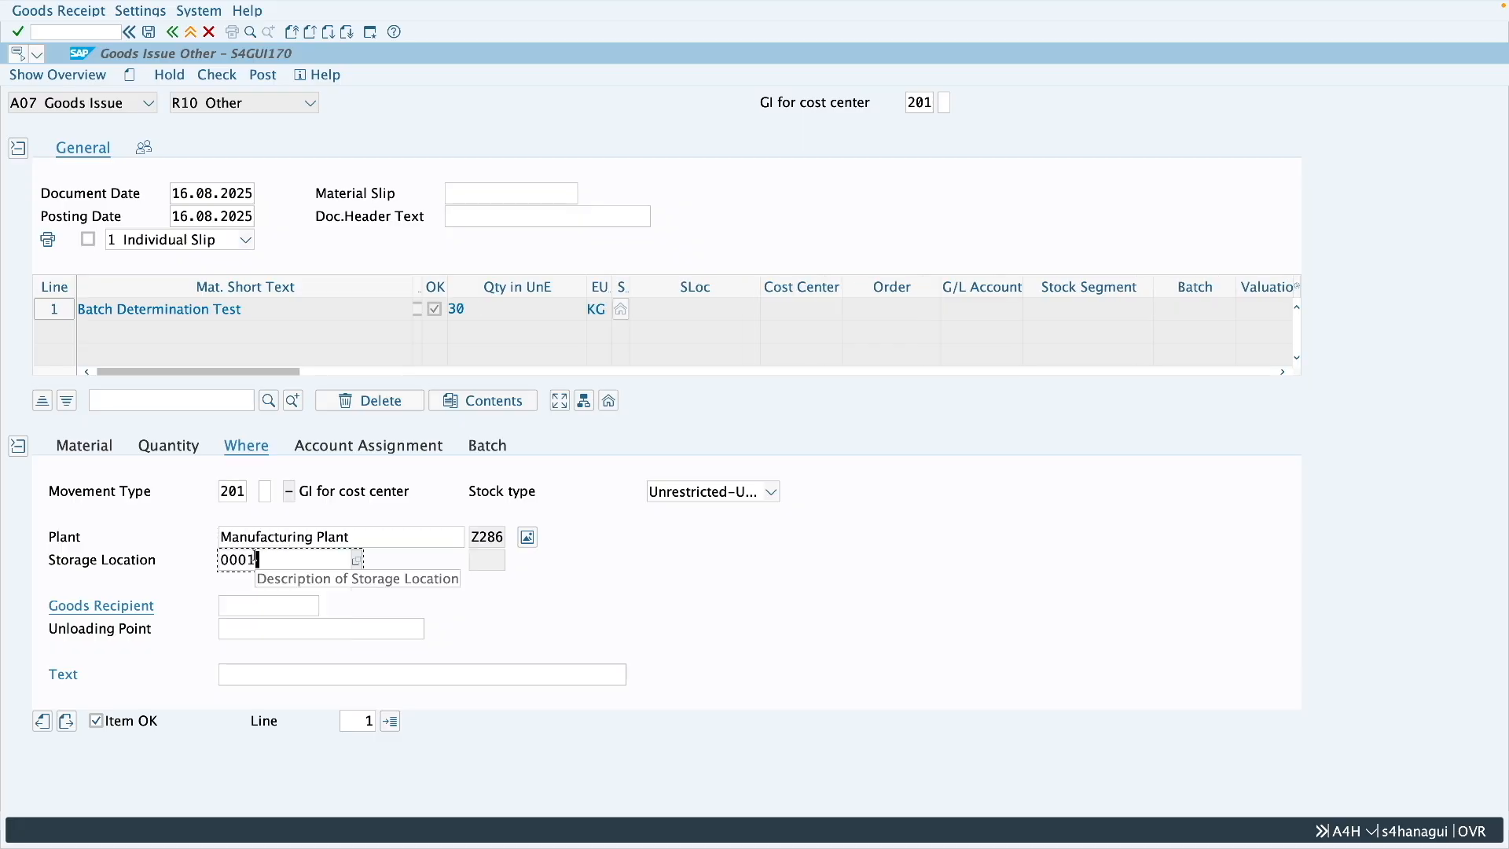
pyautogui.press('Return')
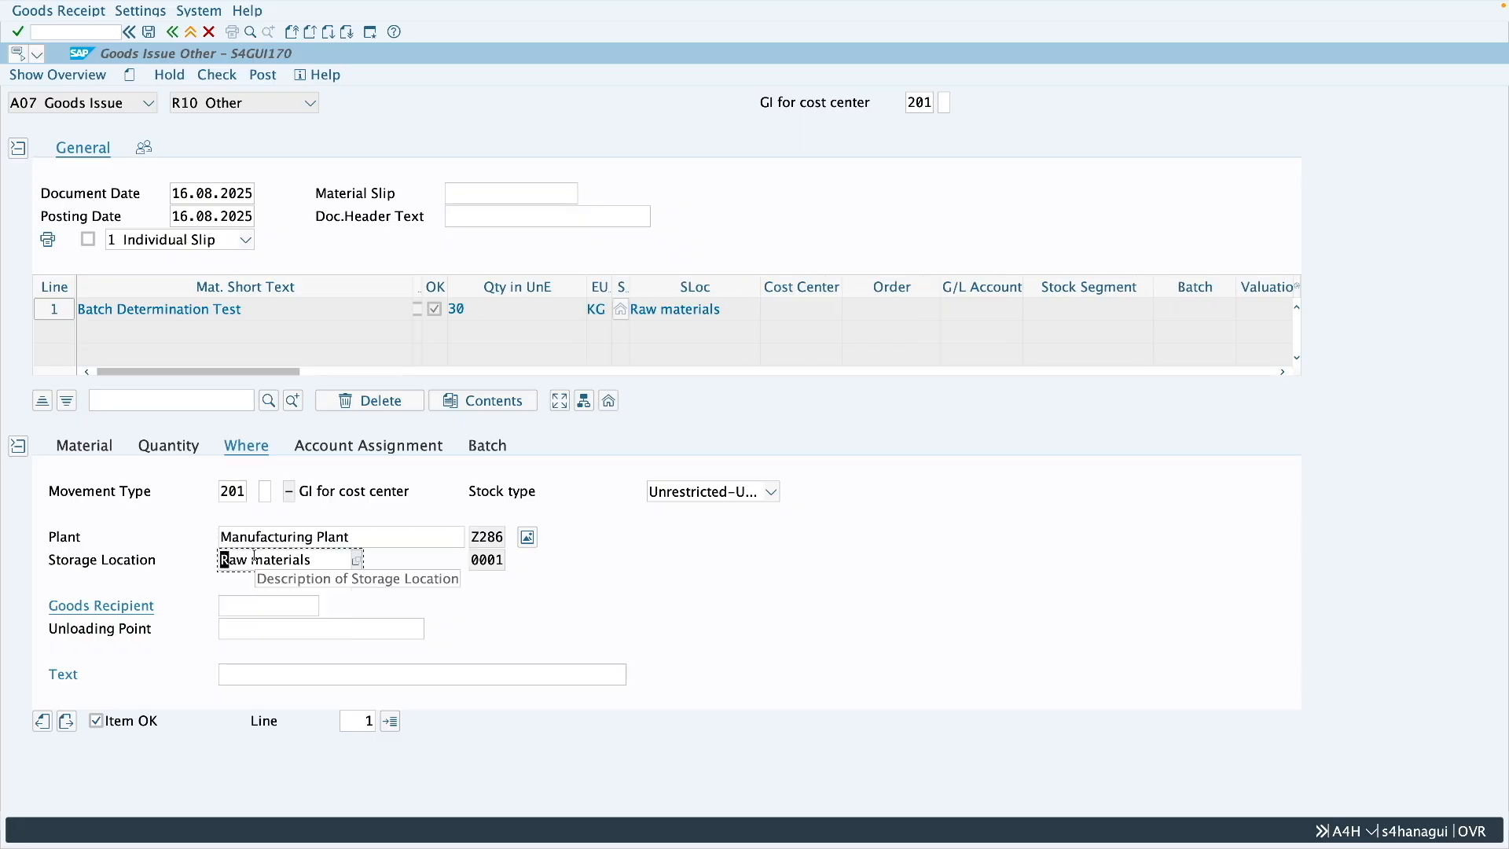
# - Run batch determination for the item's 30 KG quantity
pyautogui.click(184, 448)
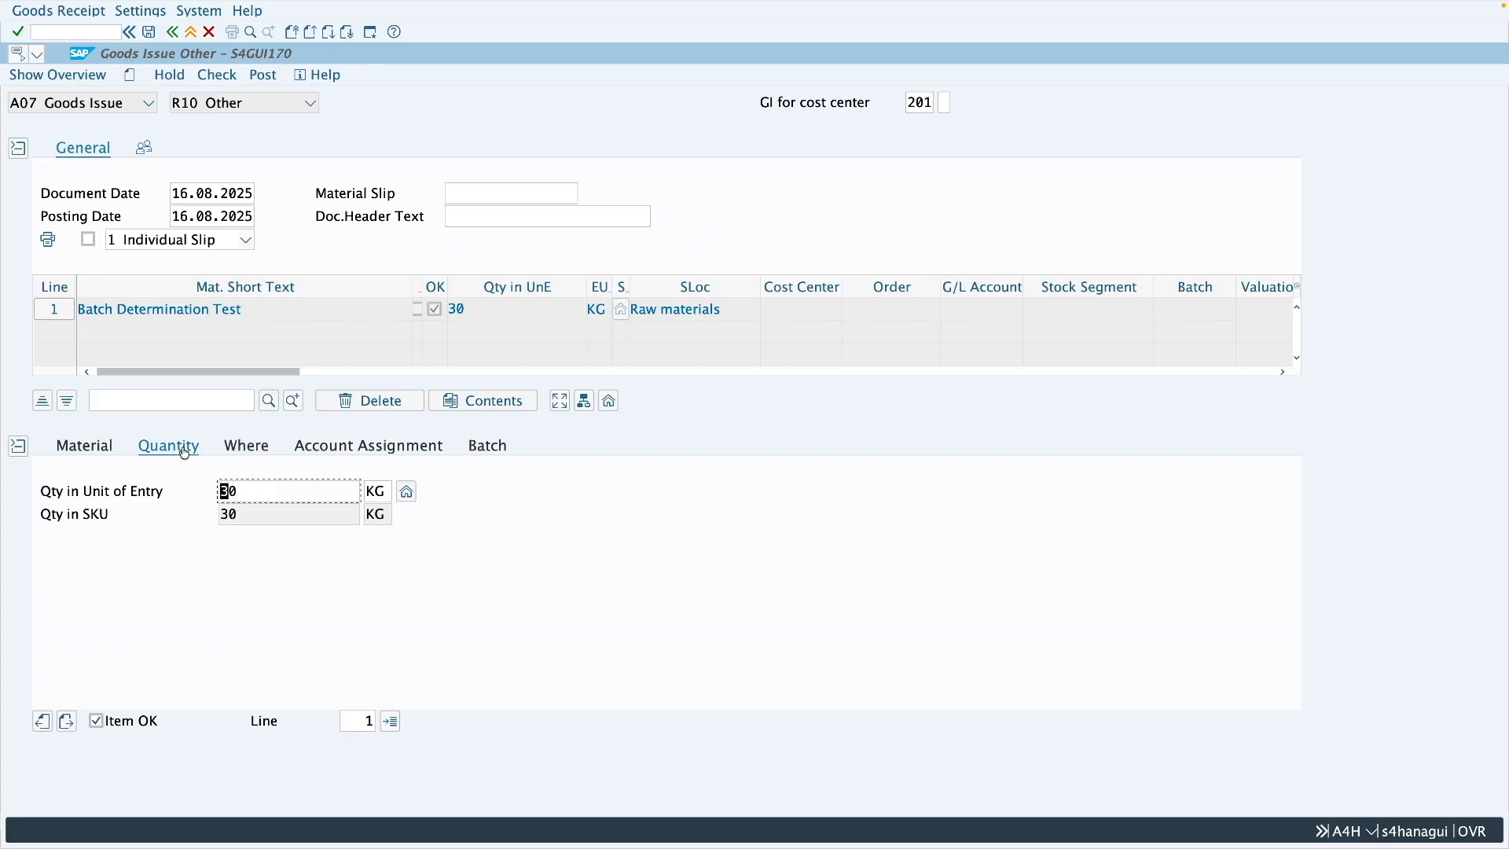
pyautogui.click(408, 496)
pyautogui.click(601, 615)
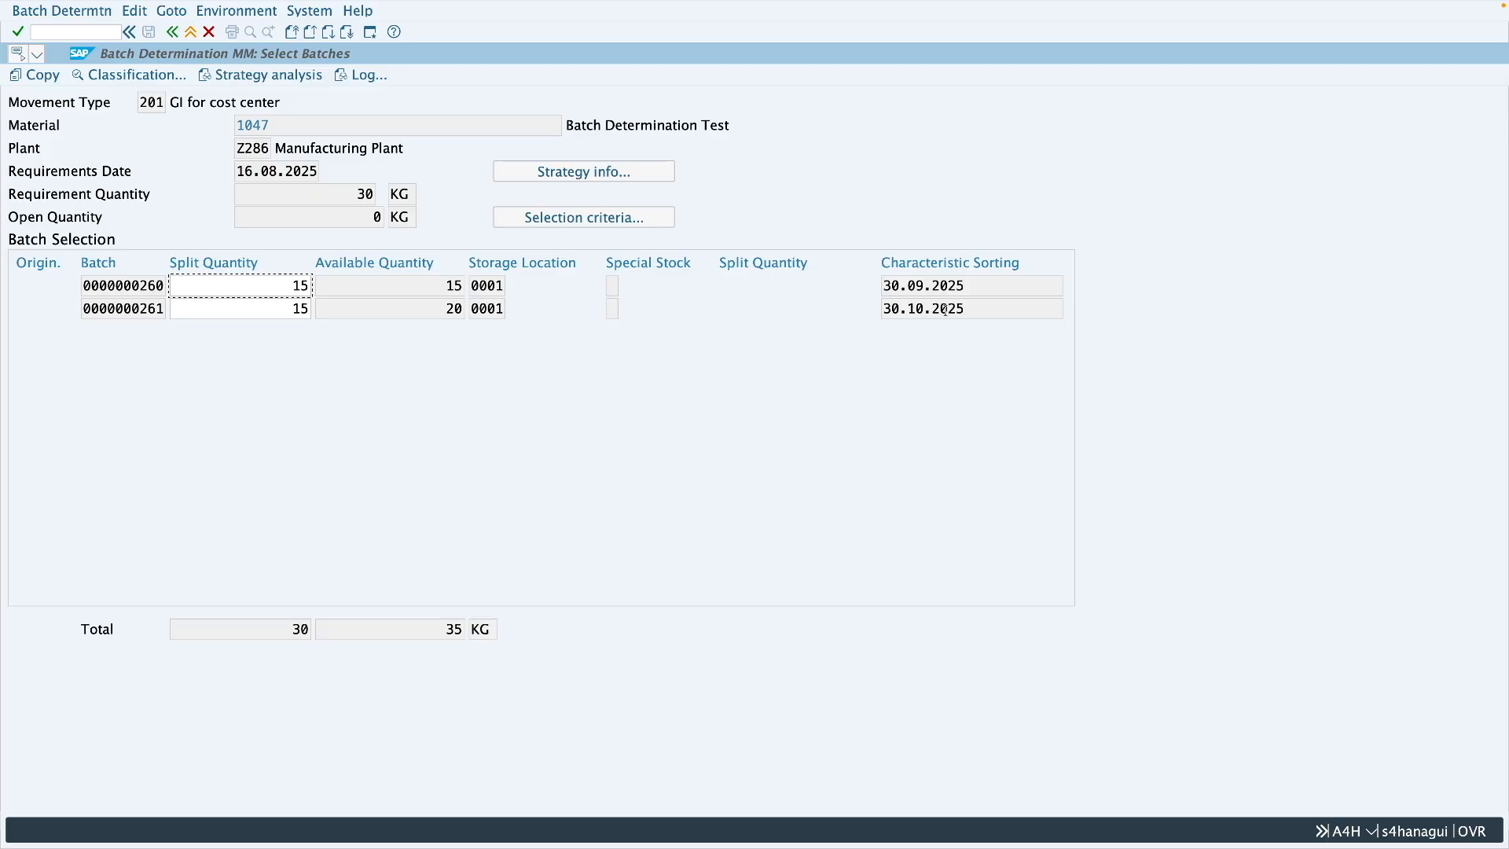
# - Compare the proposed batches with the expiration dates in the Batch Information Cockpit, and check the sort rule in the strategy info
pyautogui.hotkey('ctrl', 'Left')
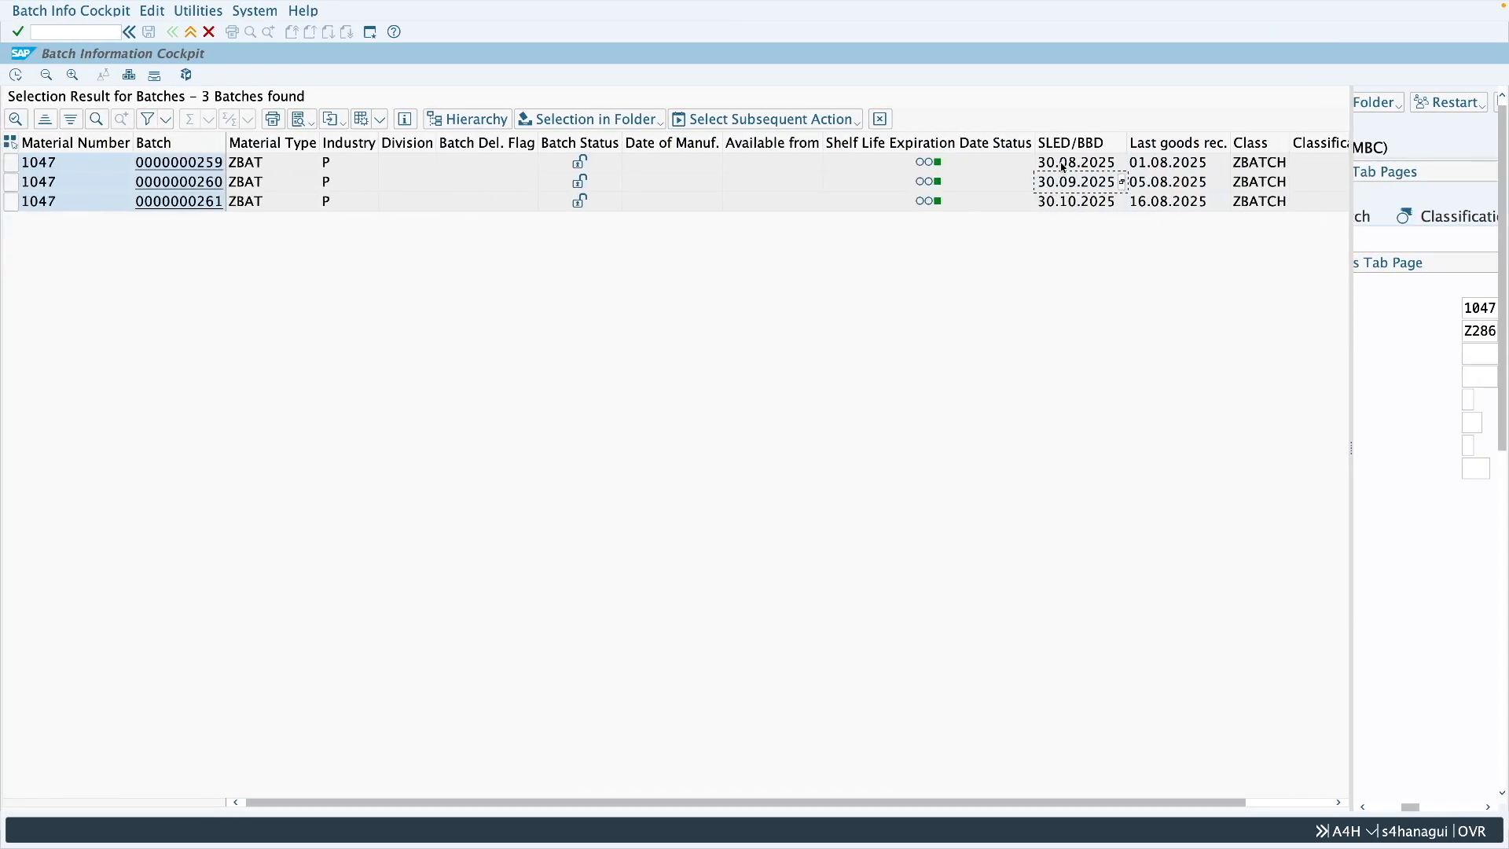
pyautogui.click(1059, 208)
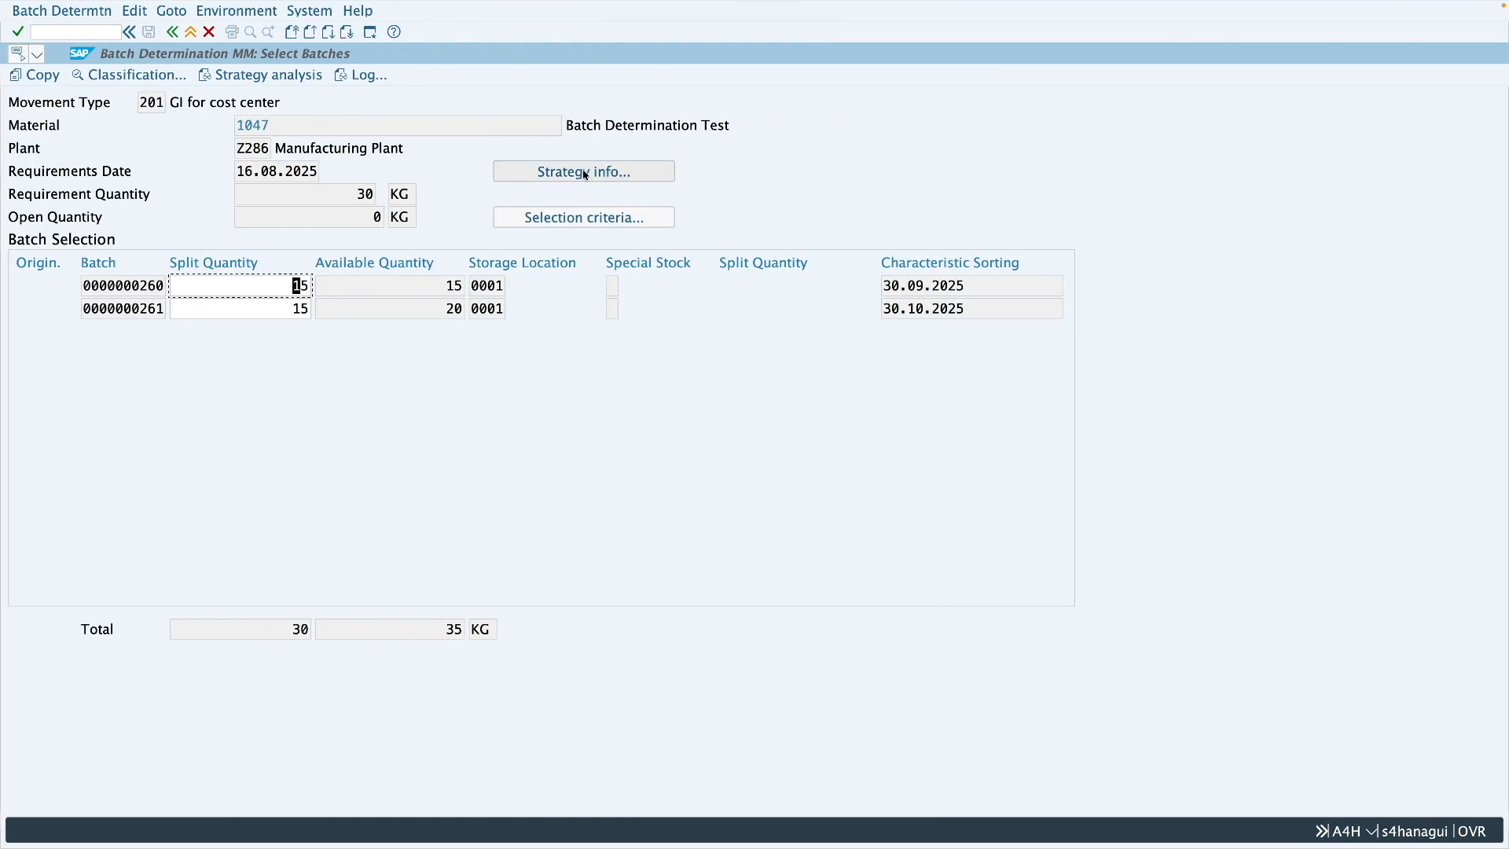
pyautogui.click(584, 173)
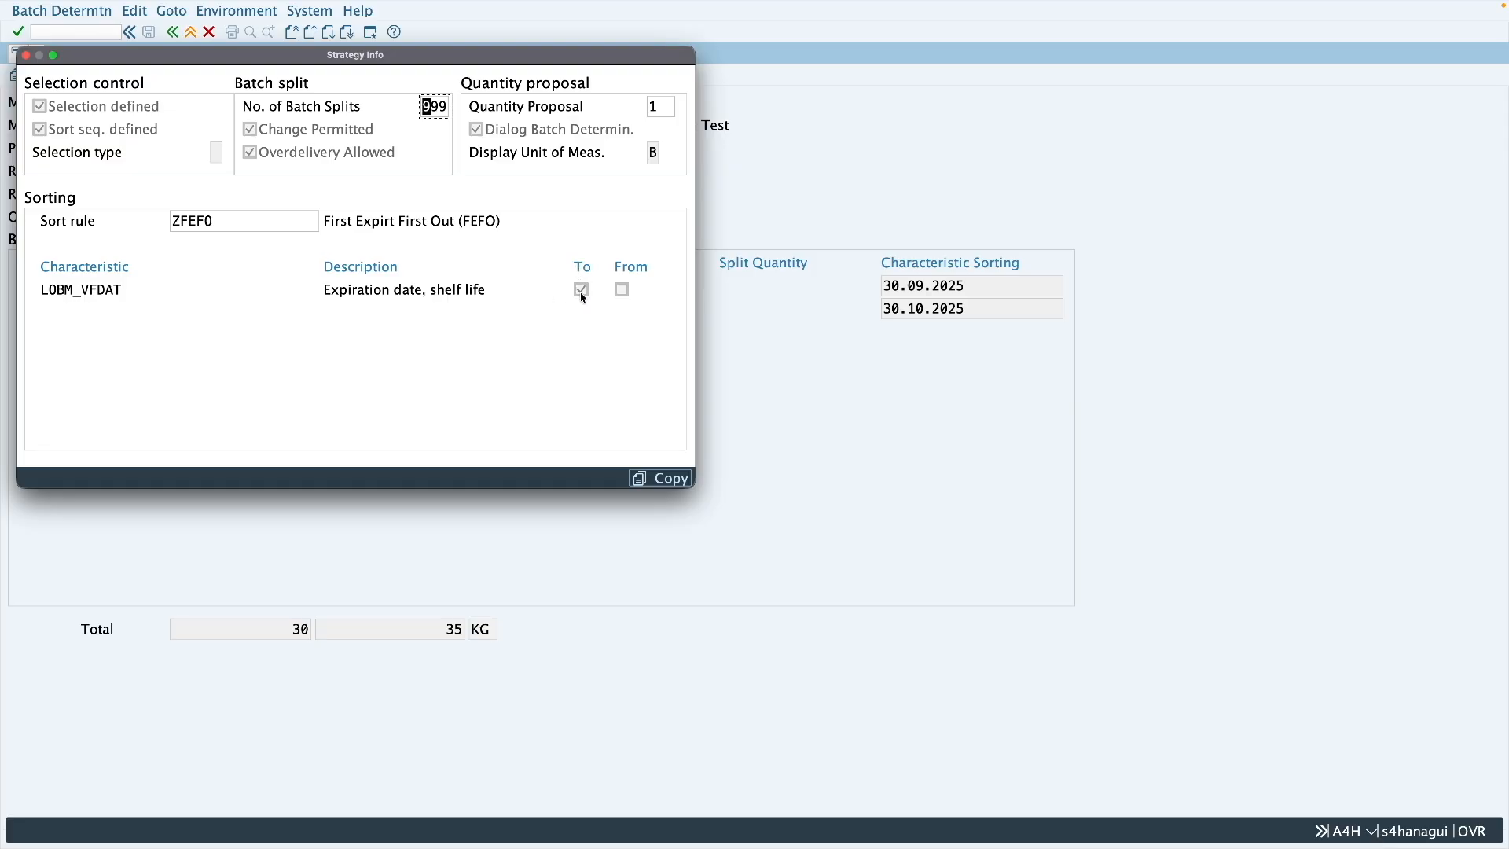
pyautogui.click(26, 56)
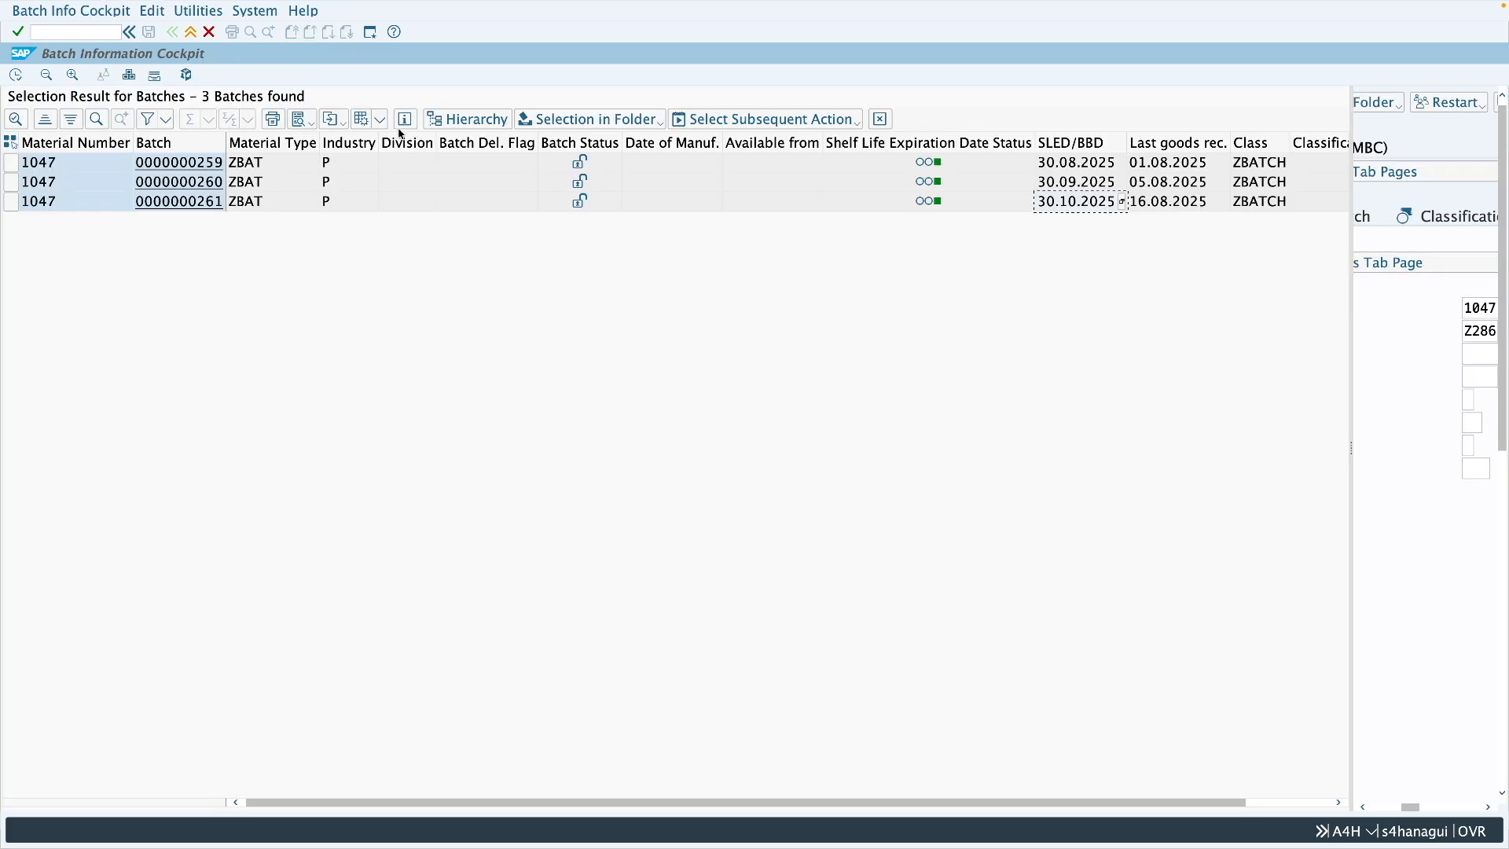
# - Open transaction OMCW in a new session
pyautogui.click(370, 33)
pyautogui.write('omcw')
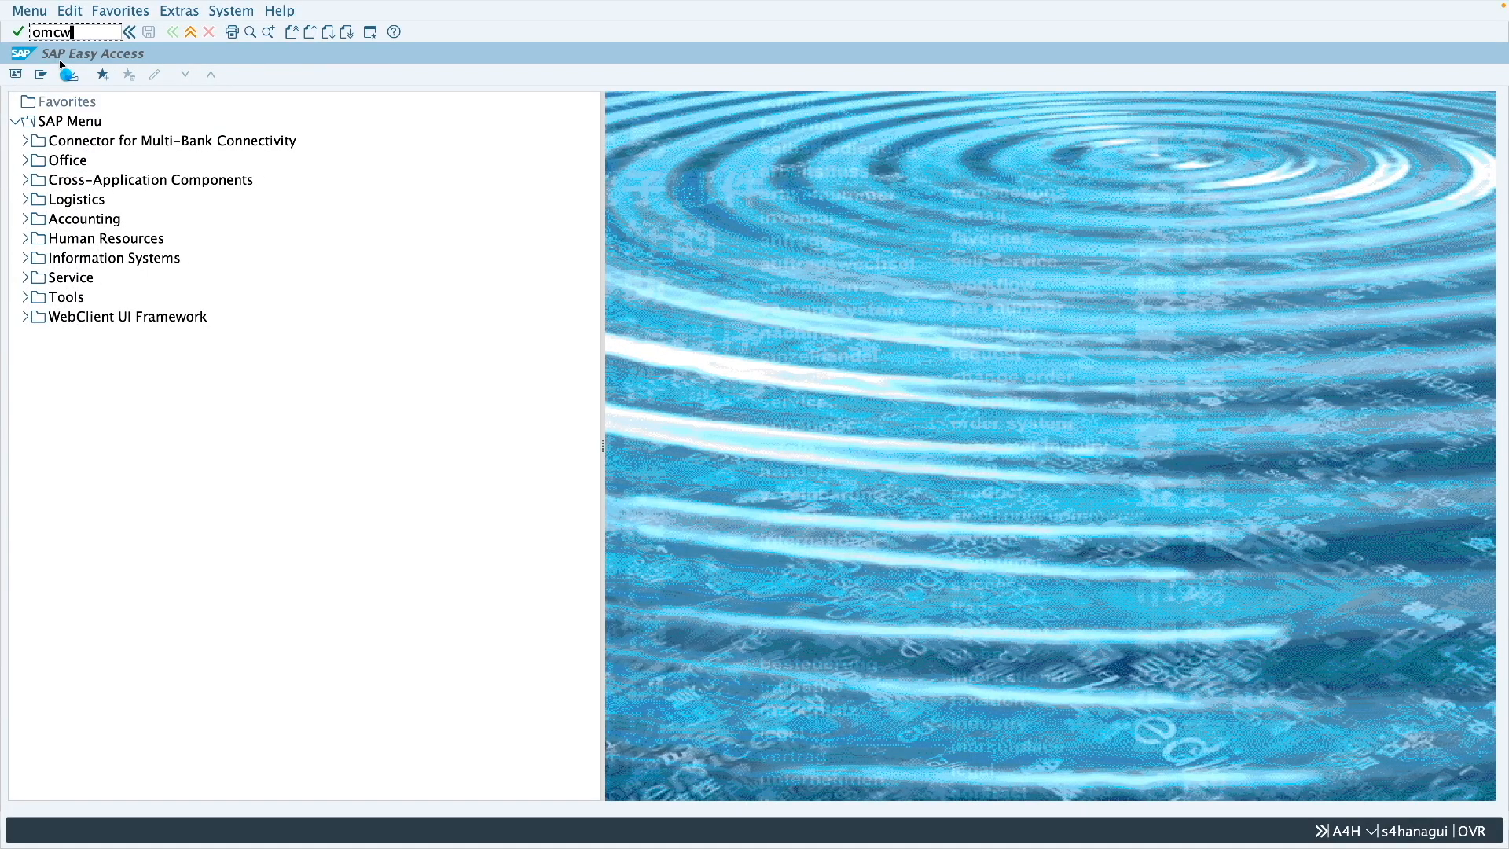
pyautogui.press('Return')
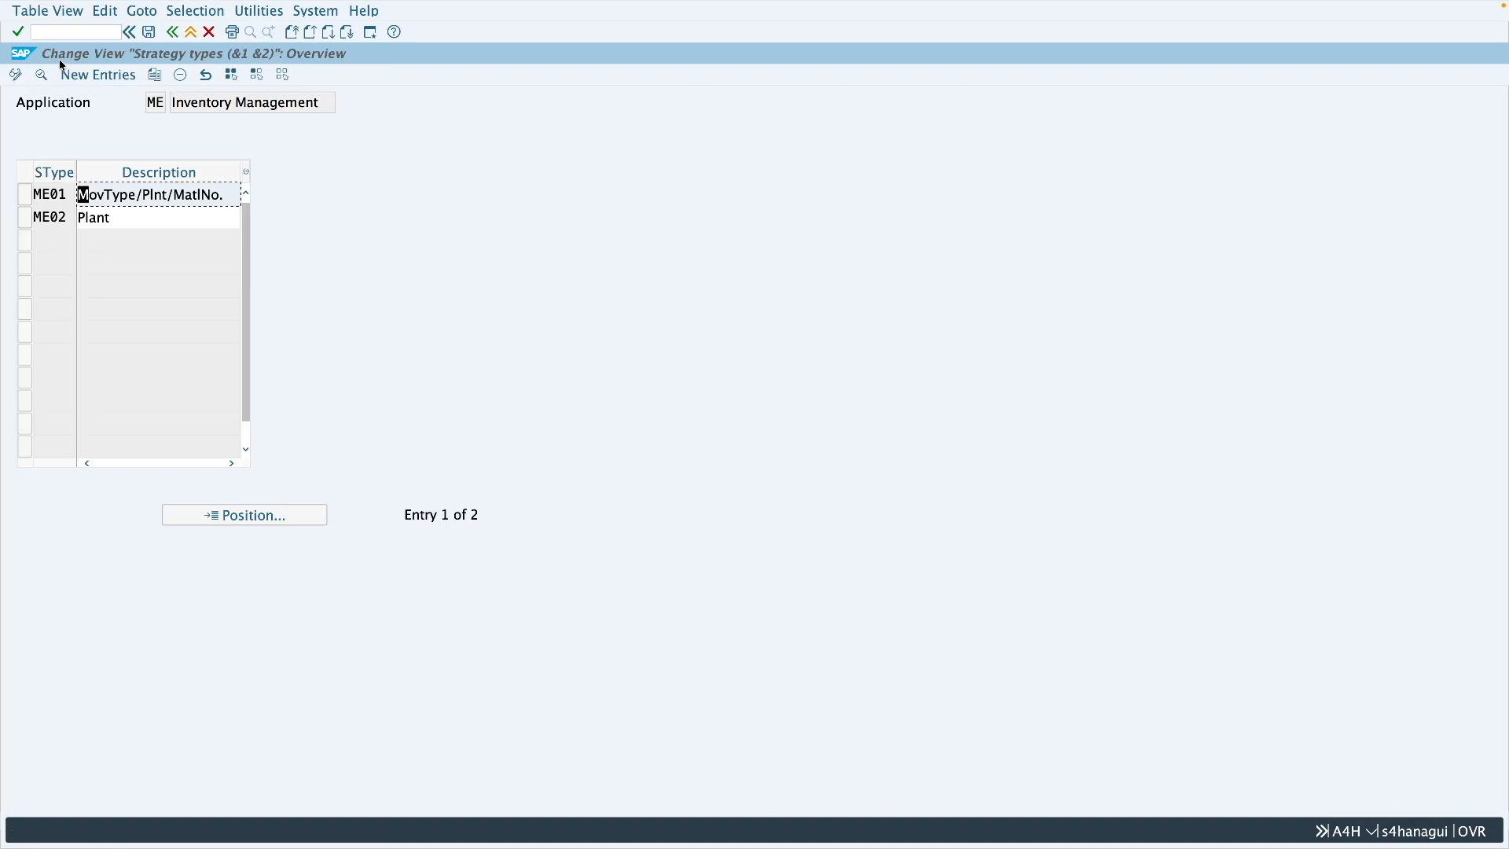
# - Start a copy of strategy type ME01 and name the new condition type ZE01
pyautogui.click(25, 197)
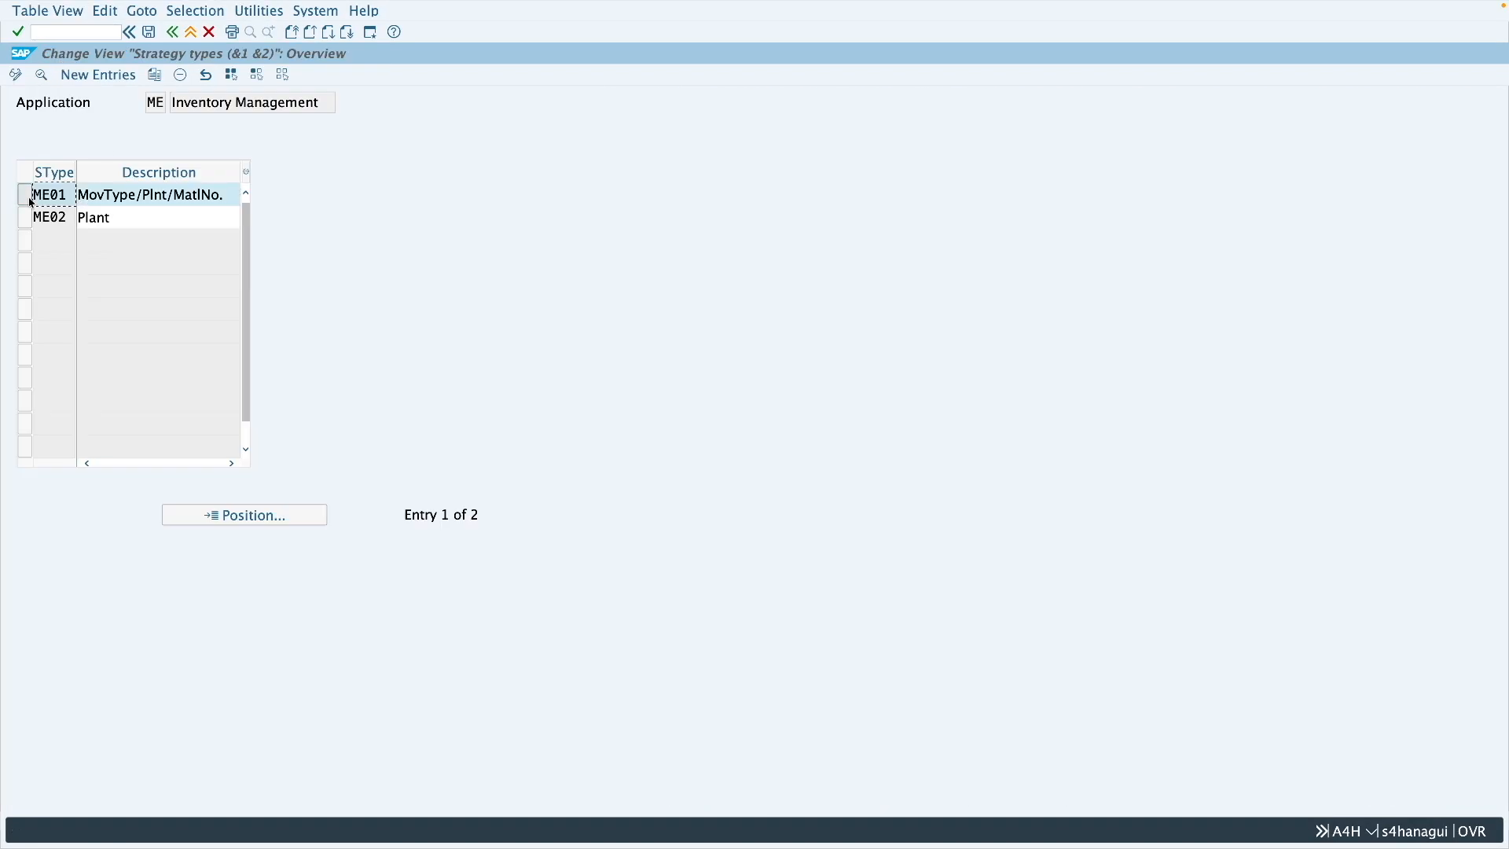
pyautogui.click(156, 75)
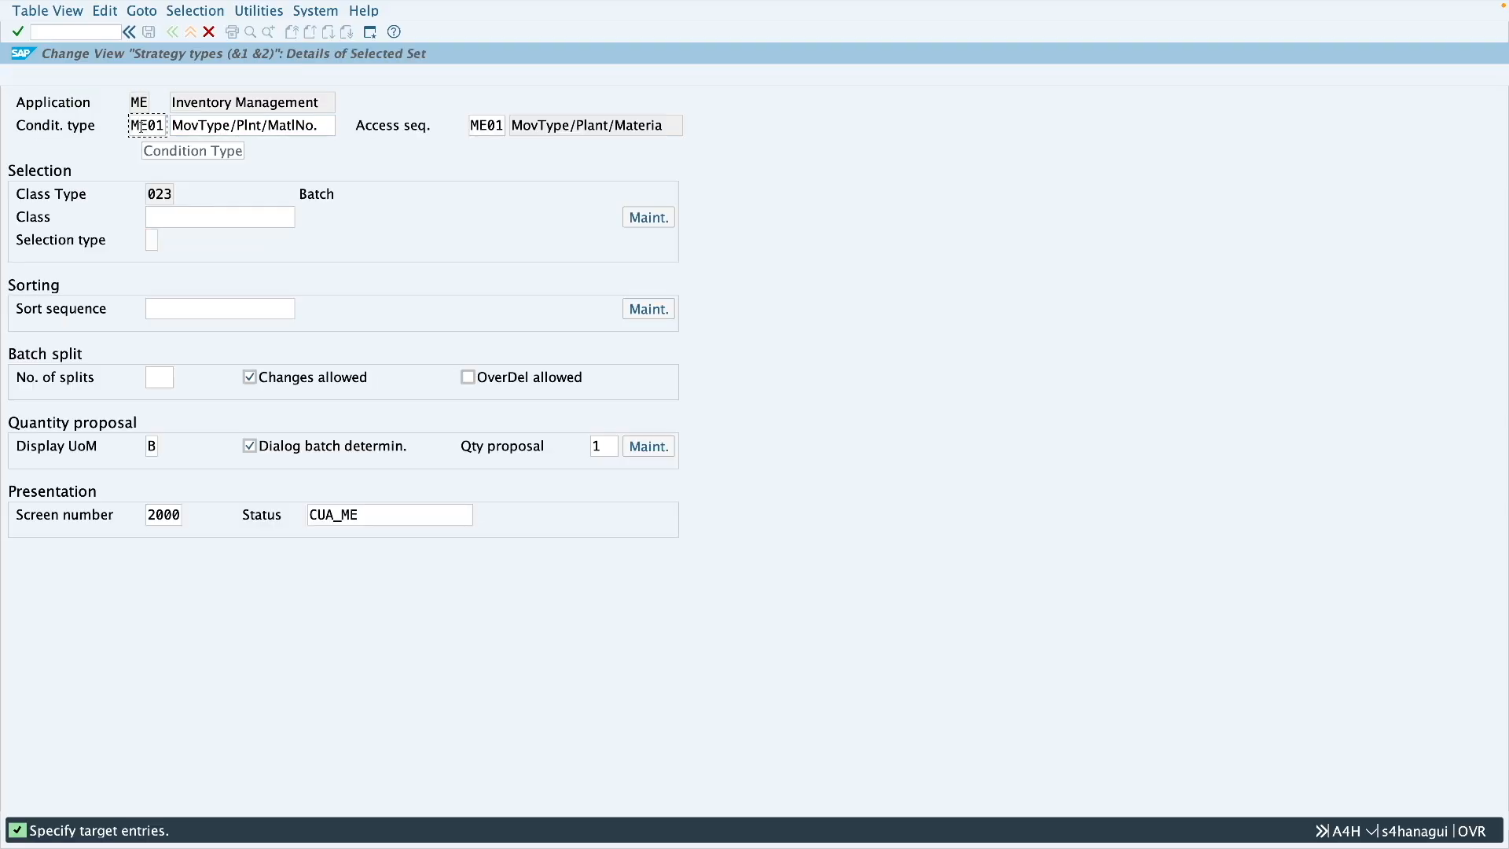
pyautogui.write('ze')
# - Set the new strategy type's selection class to ZBATCH_SEL, copying the name from the Excel checklist
pyautogui.click(196, 223)
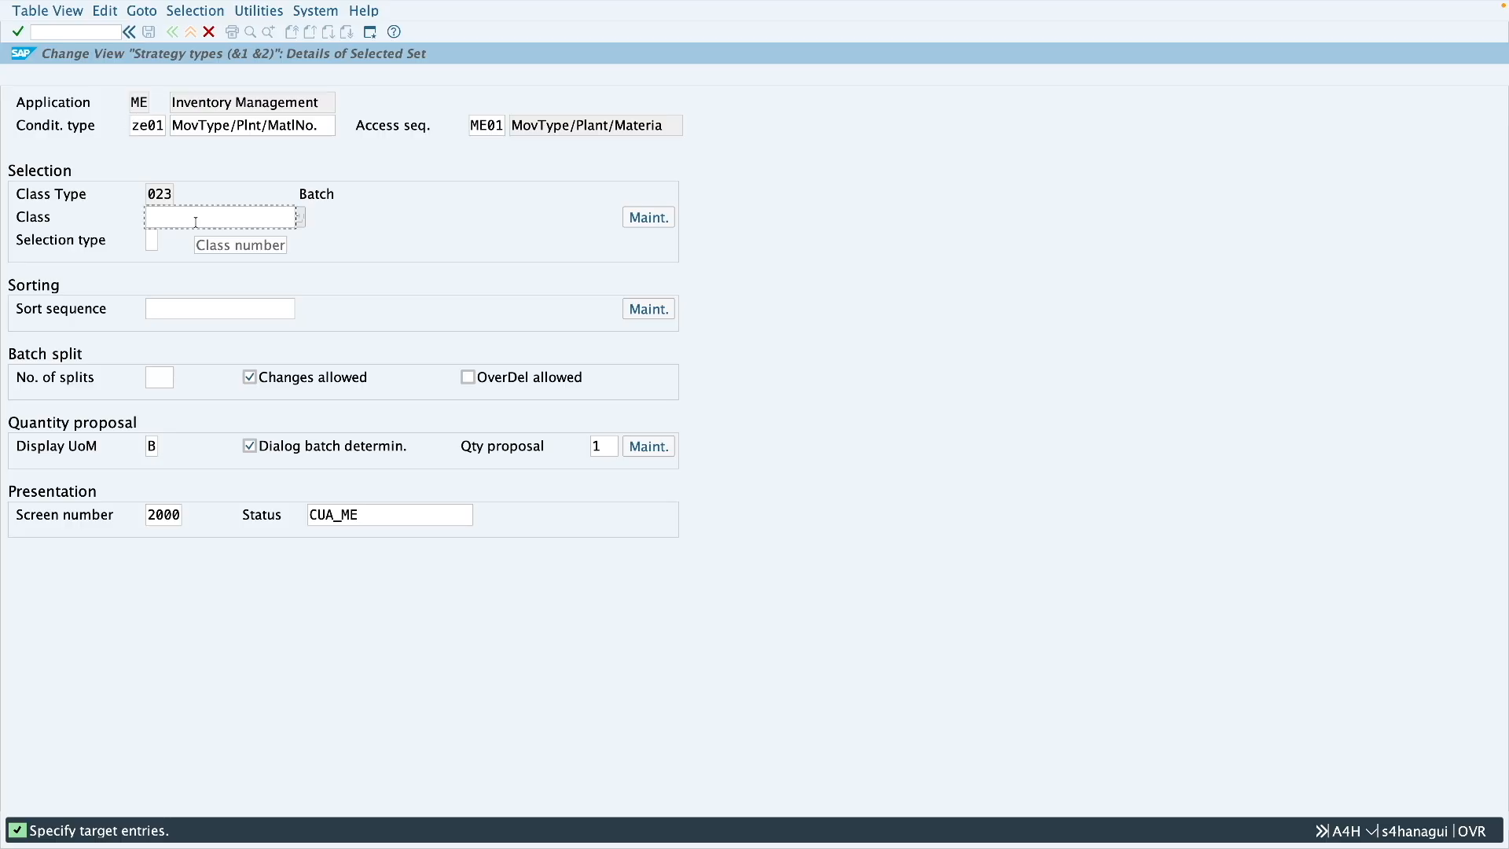
pyautogui.hotkey('ctrl', 'Right')
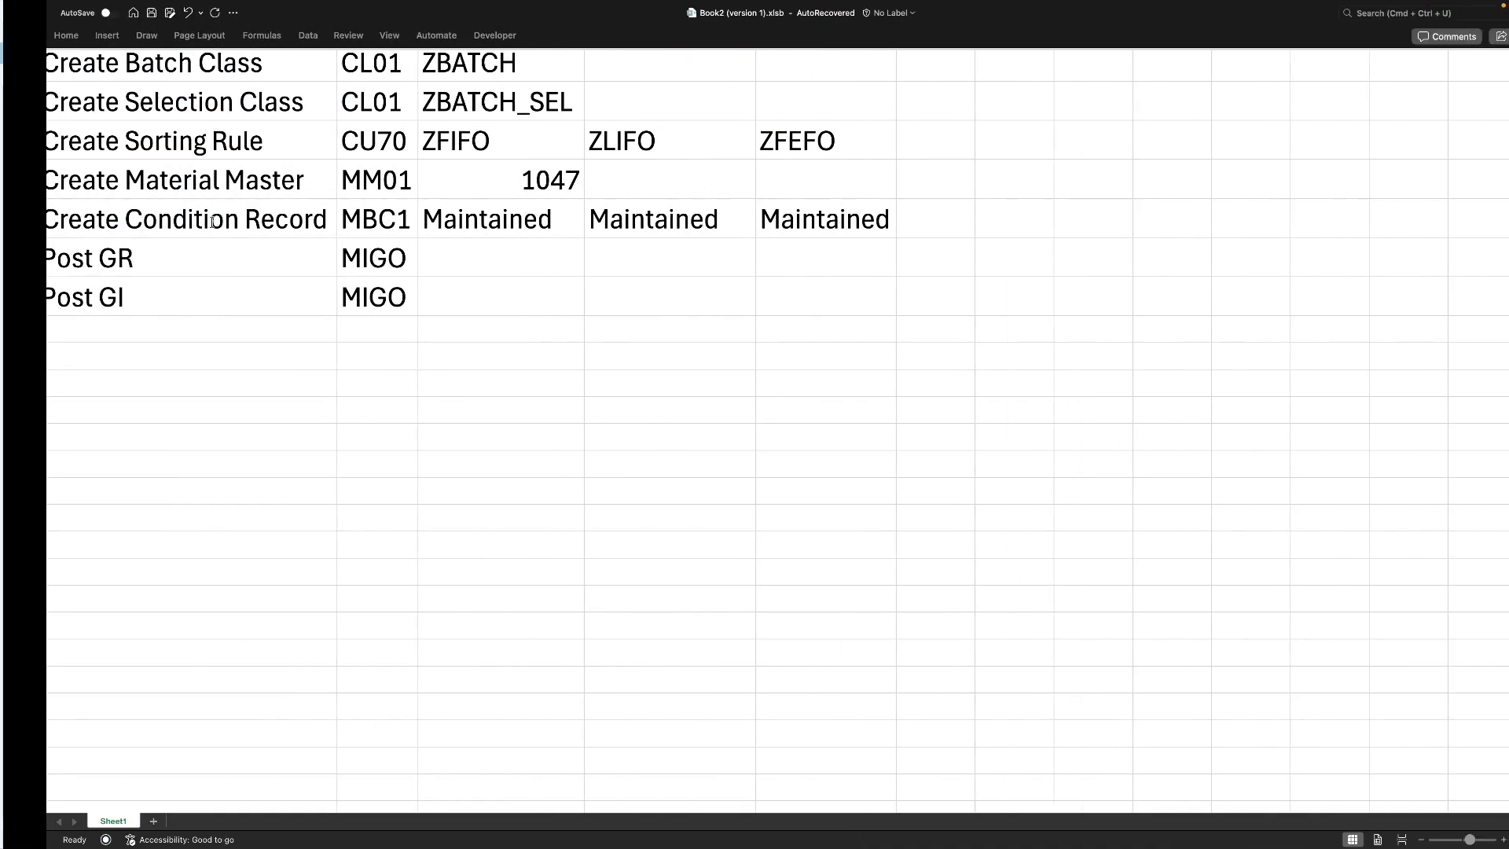
pyautogui.click(463, 100)
pyautogui.hotkey('ctrl', 'c')
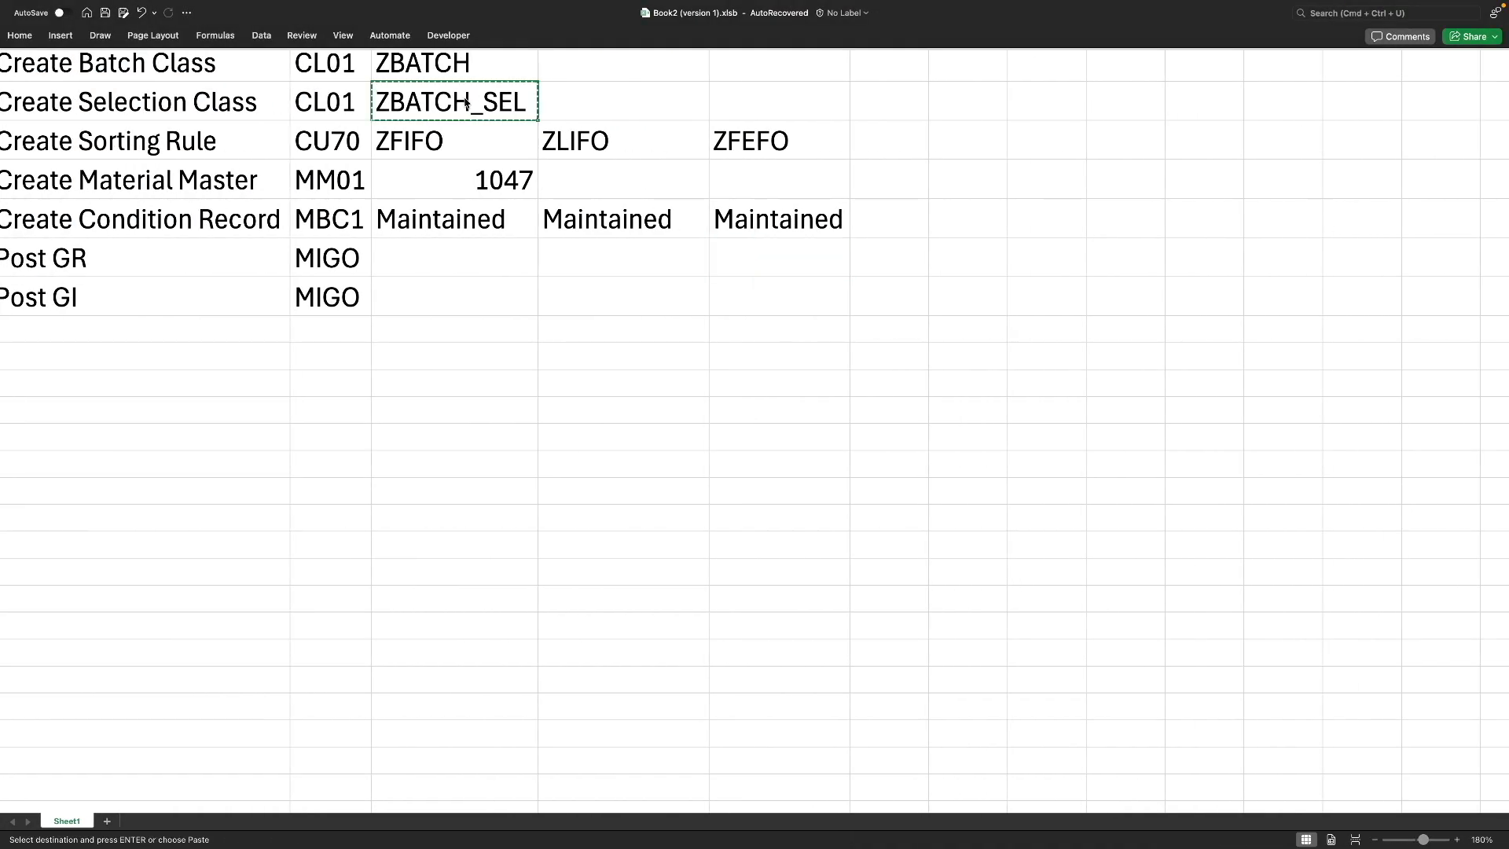
pyautogui.hotkey('ctrl', 'Left')
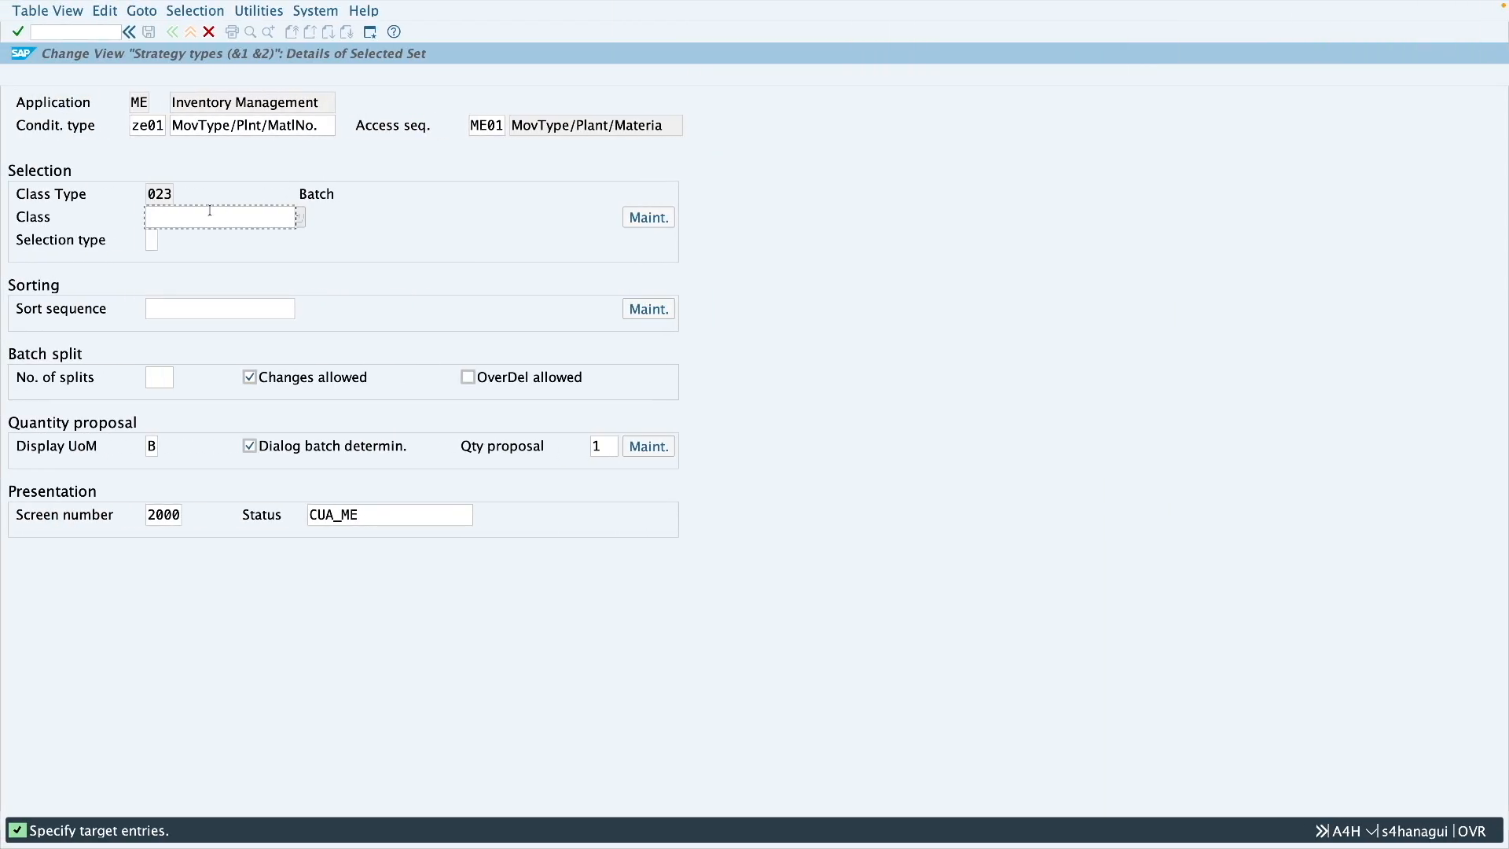
pyautogui.hotkey('ctrl', 'v')
# - Set the sort sequence to ZFIFO, copied from the Excel checklist, and confirm the new strategy type
pyautogui.click(214, 303)
pyautogui.hotkey('ctrl', 'Right')
pyautogui.click(416, 151)
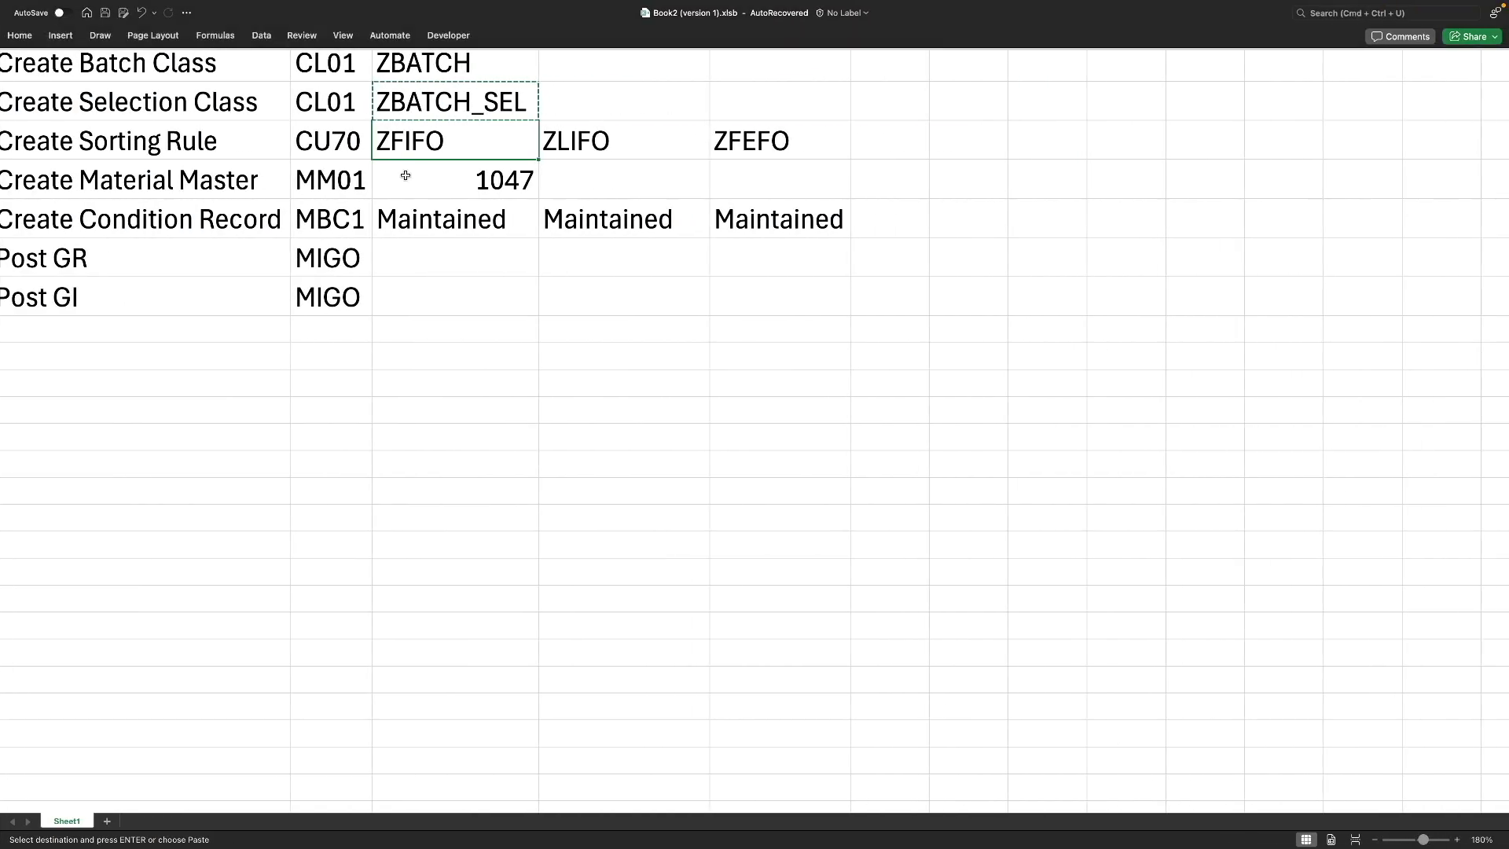
pyautogui.press('super+c')
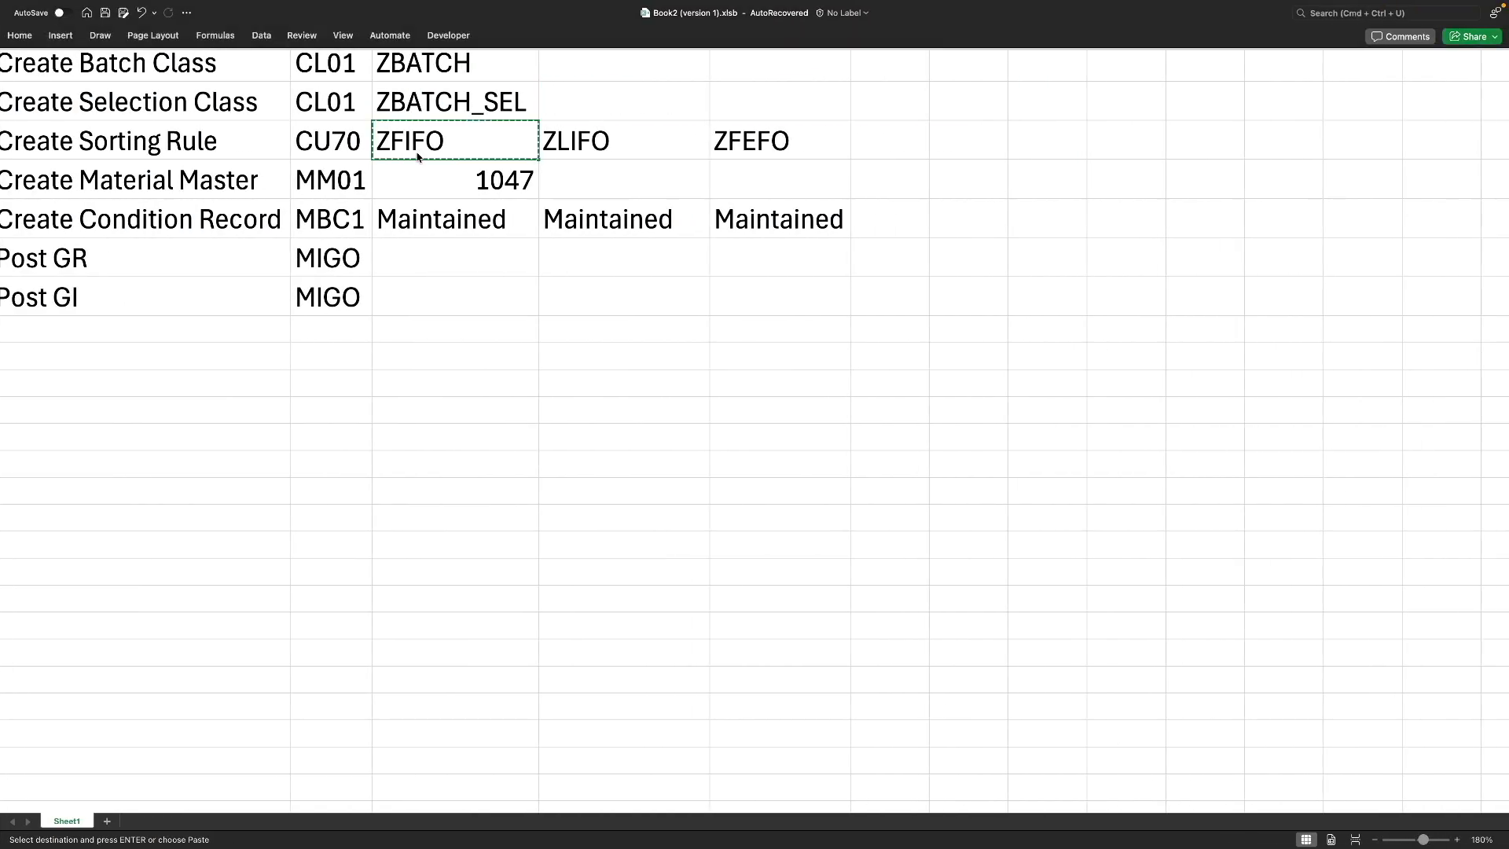
pyautogui.hotkey('ctrl', 'Left')
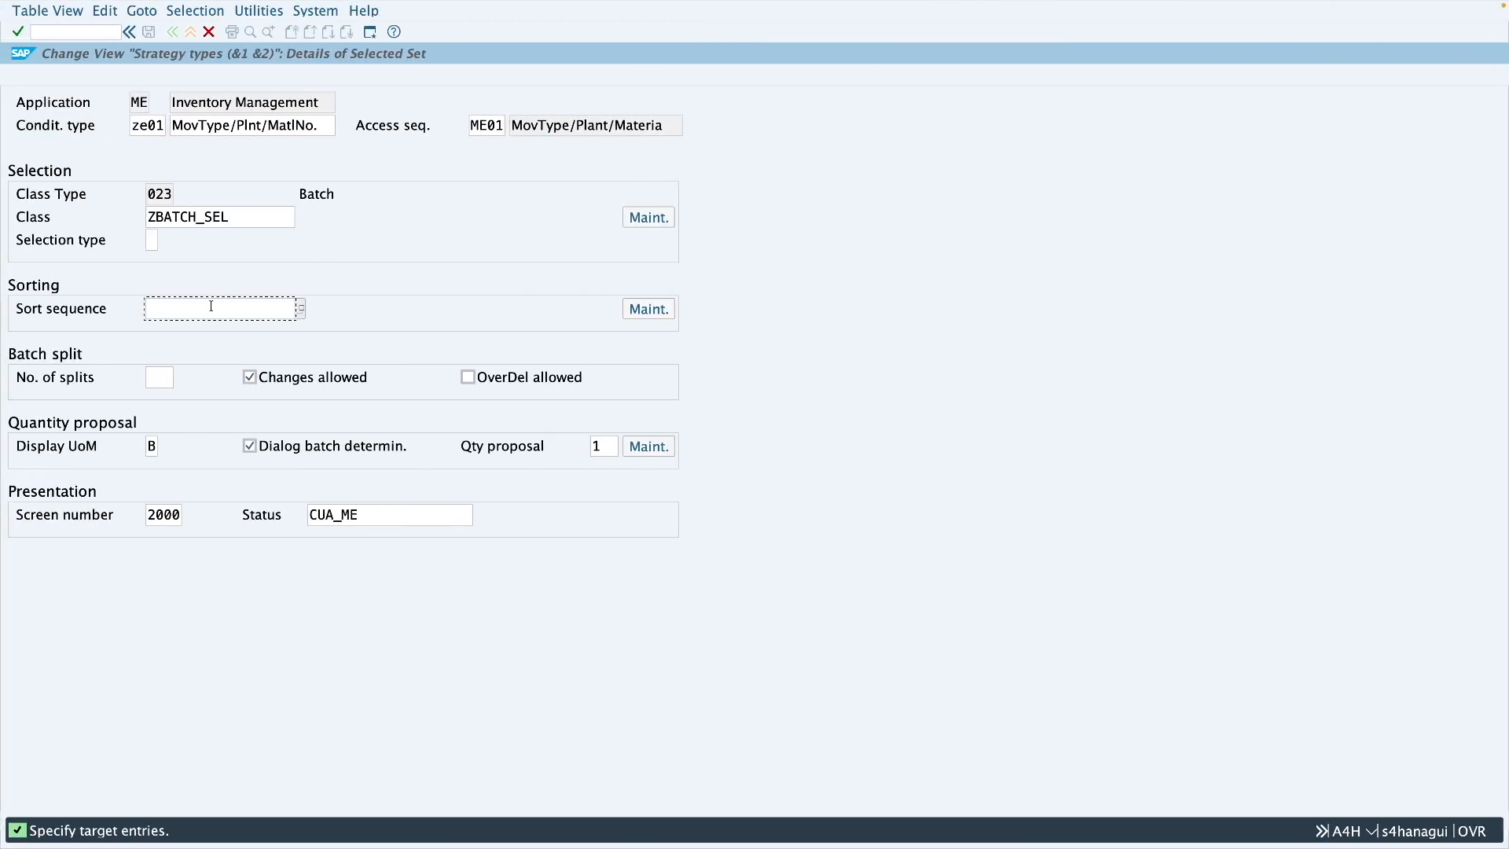
pyautogui.press('super+v')
pyautogui.press('Return')
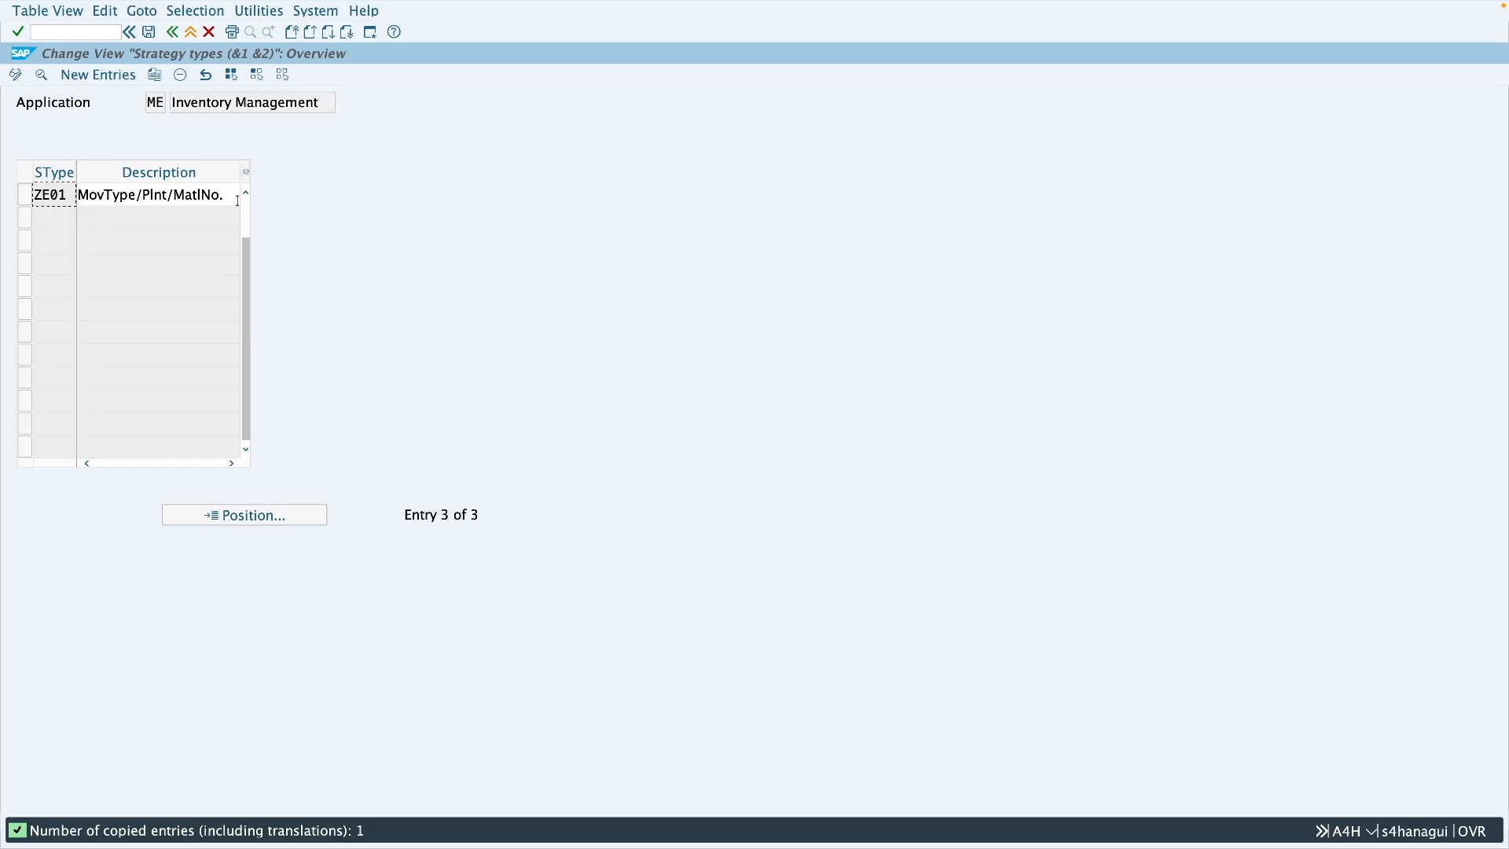
# - Change strategy type ZE01's description to FIFO, open its details and save the entry
pyautogui.moveTo(226, 195); pyautogui.dragTo(80, 196)
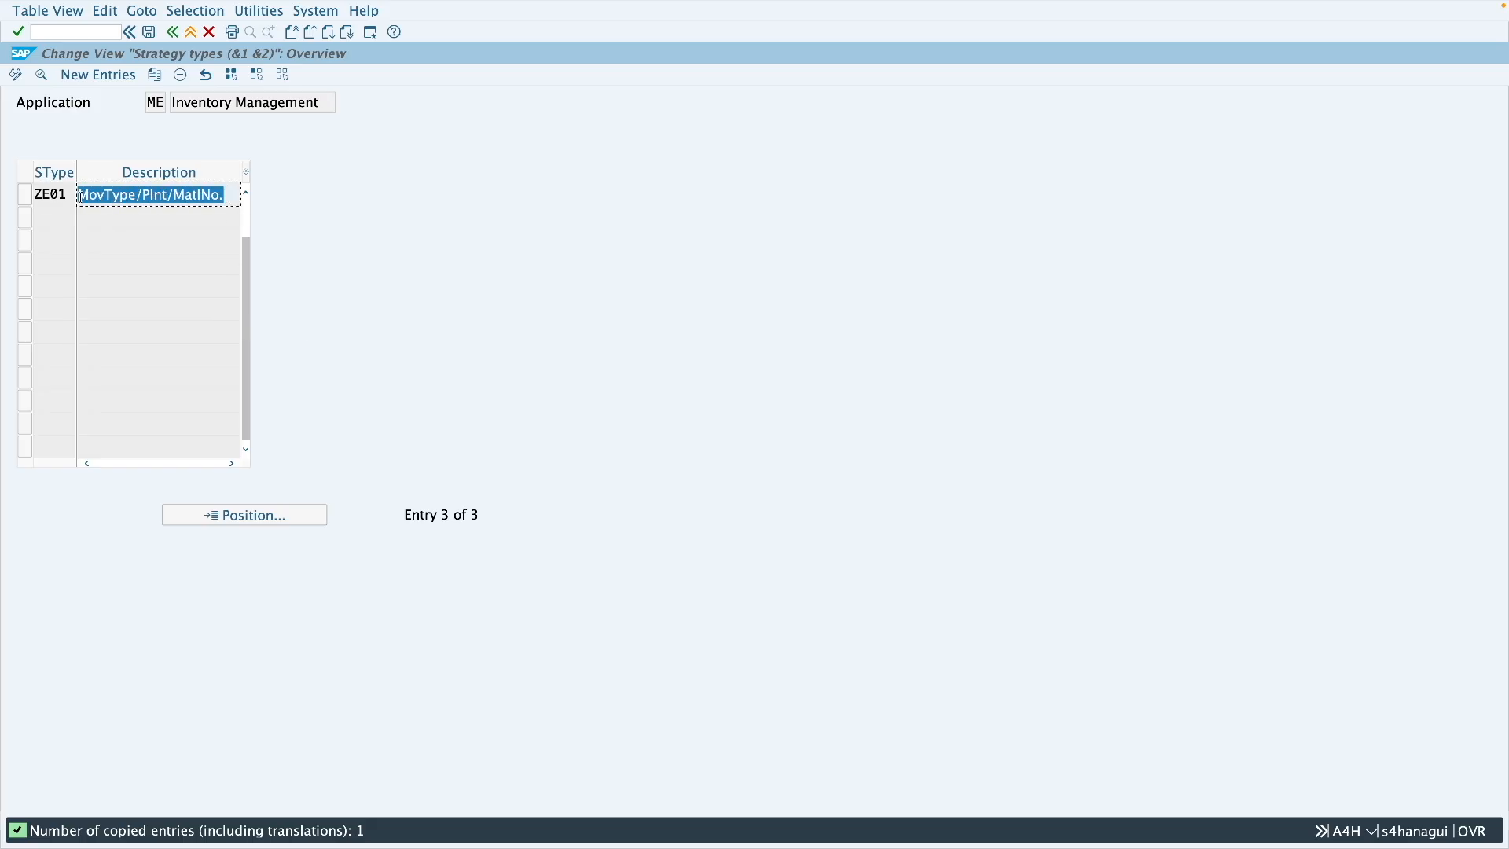
pyautogui.press('BackSpace')
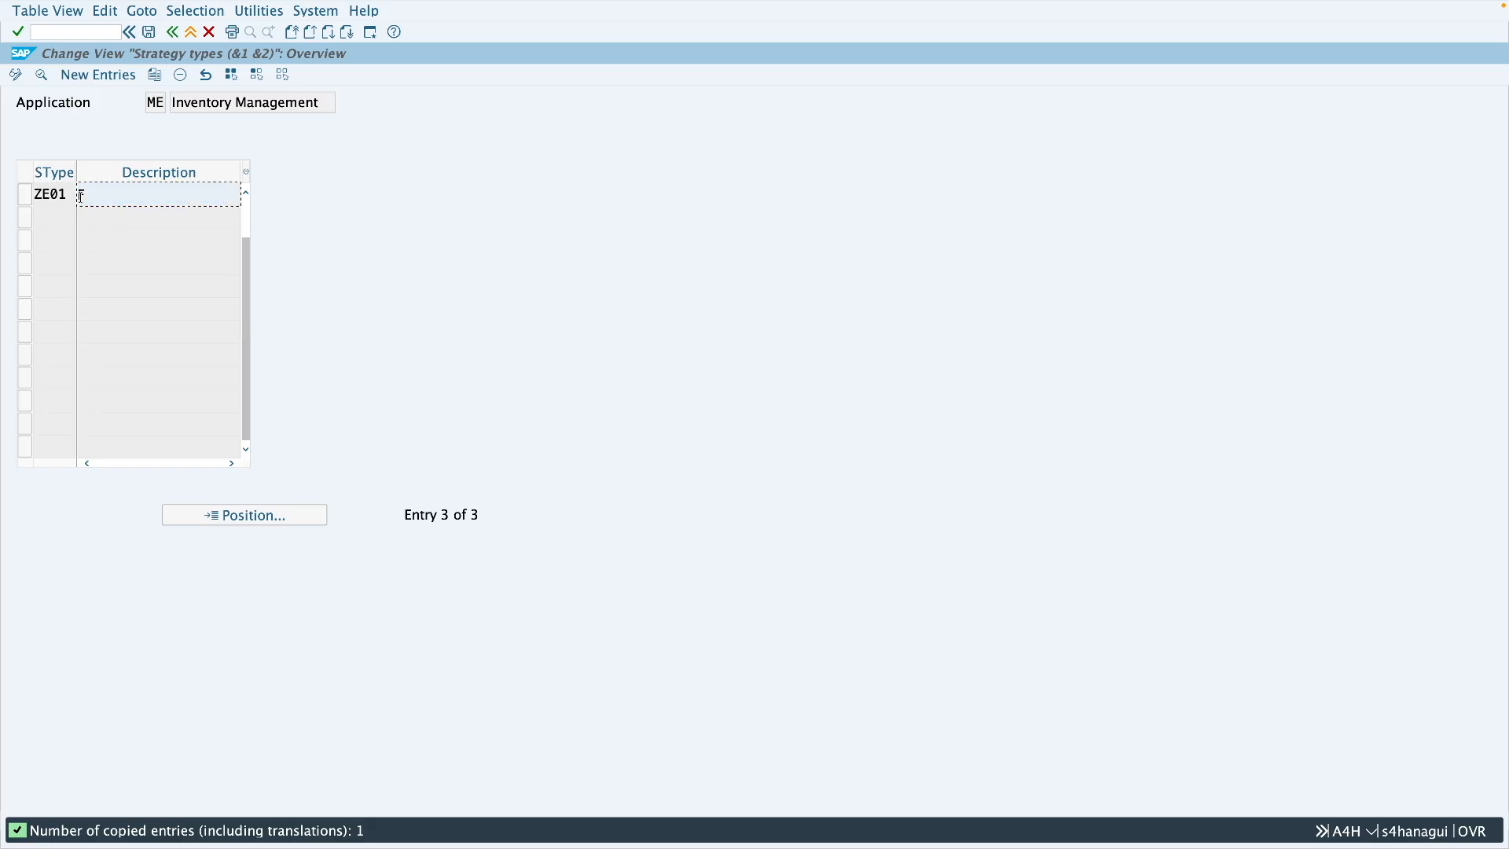
pyautogui.write('FIFO')
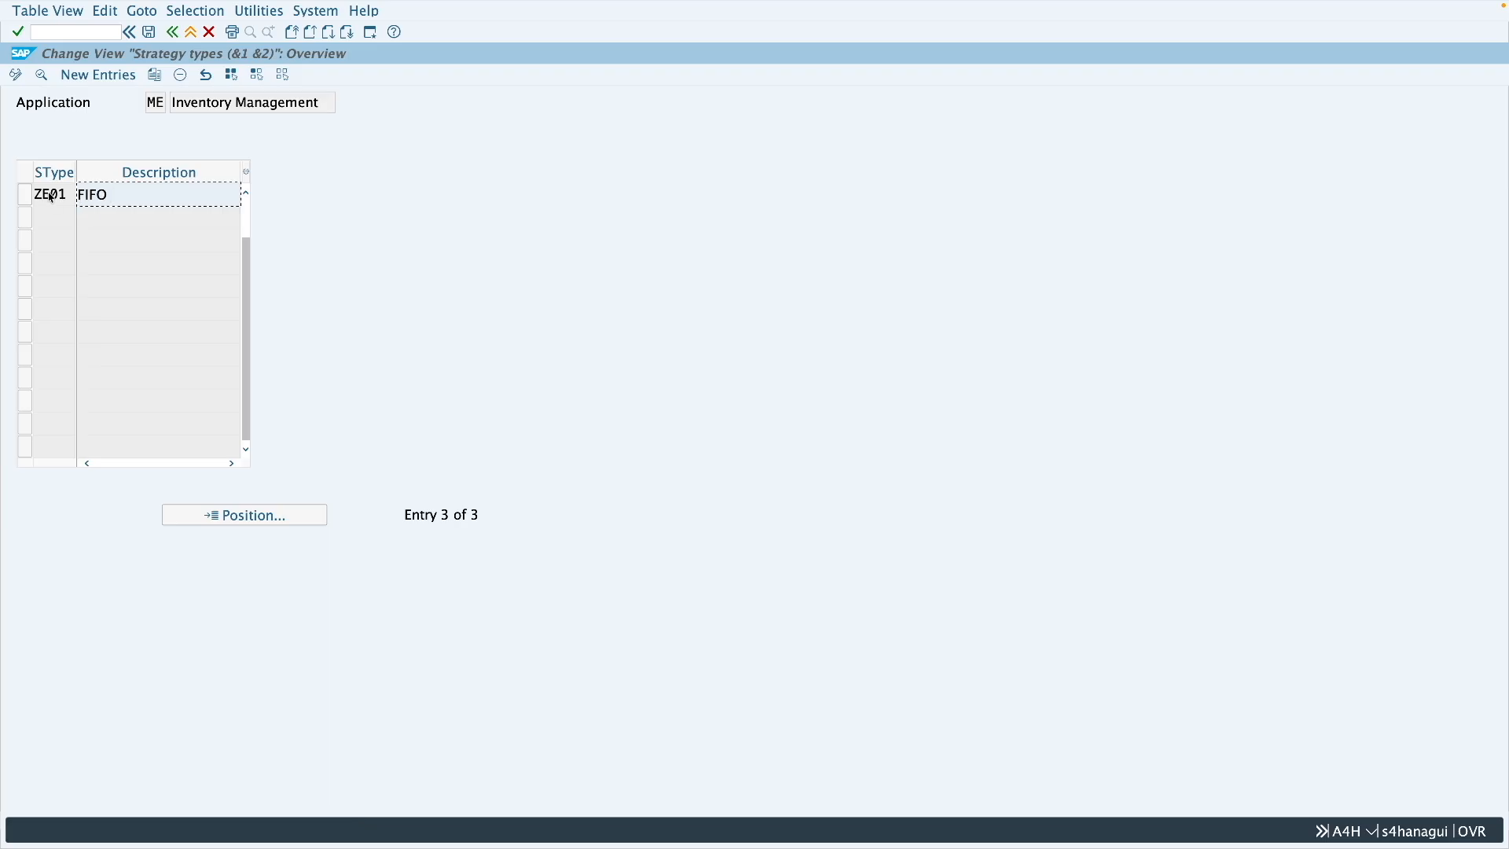
pyautogui.doubleClick(50, 195)
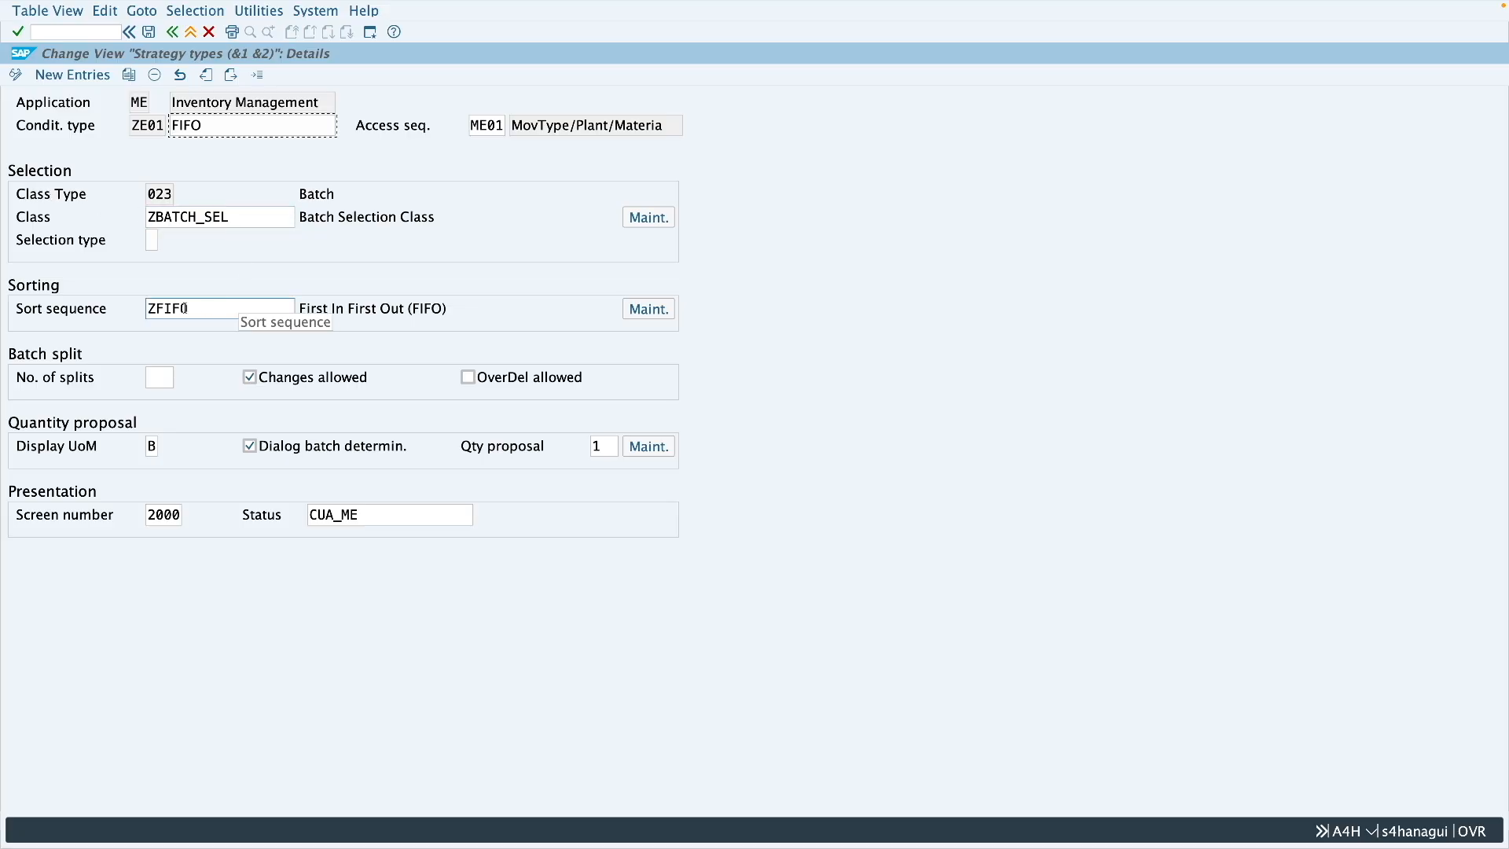
pyautogui.click(150, 33)
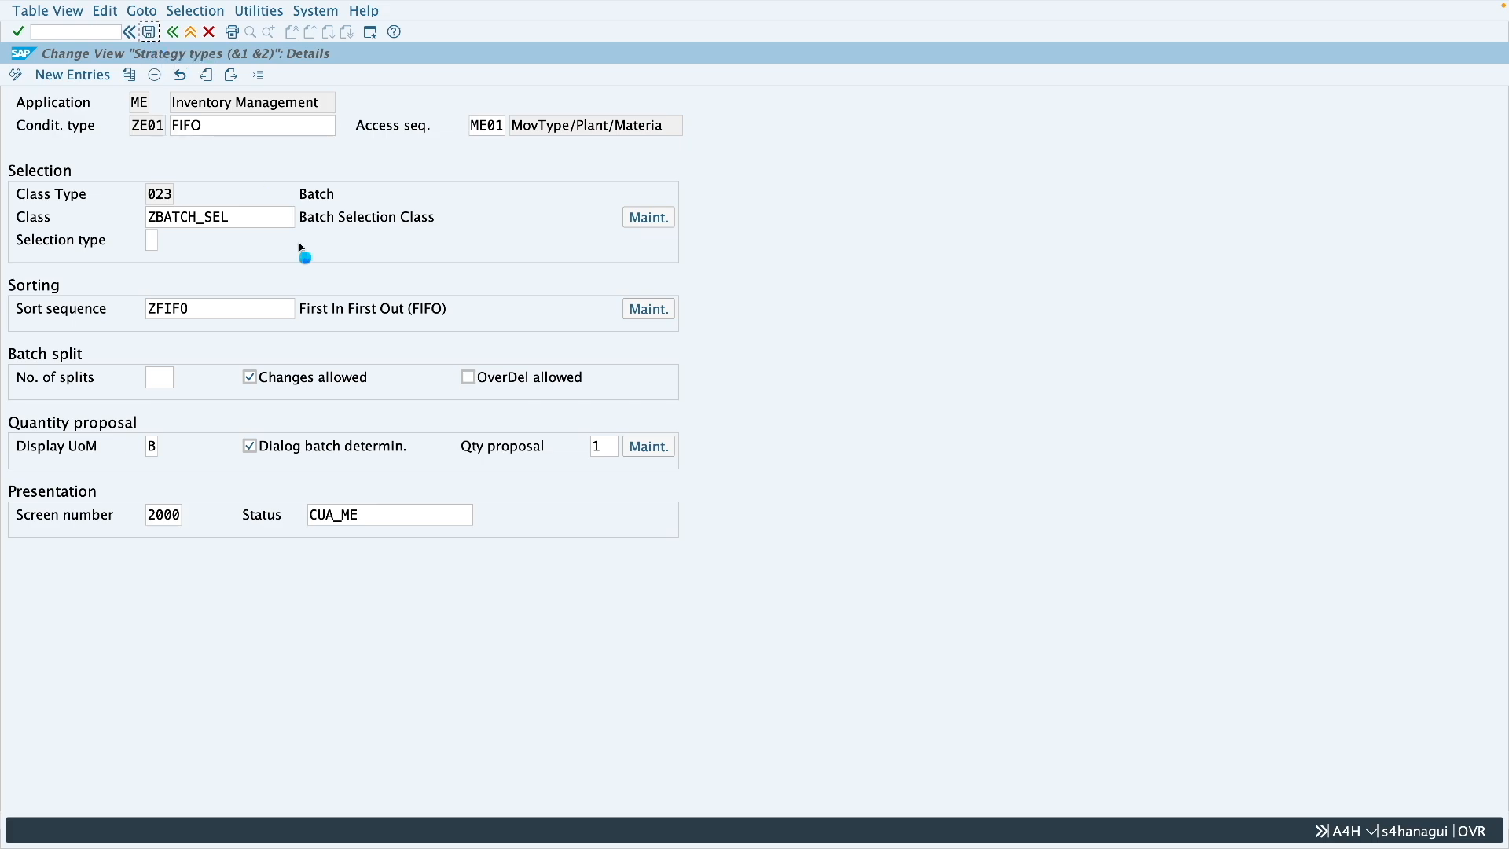
pyautogui.click(388, 202)
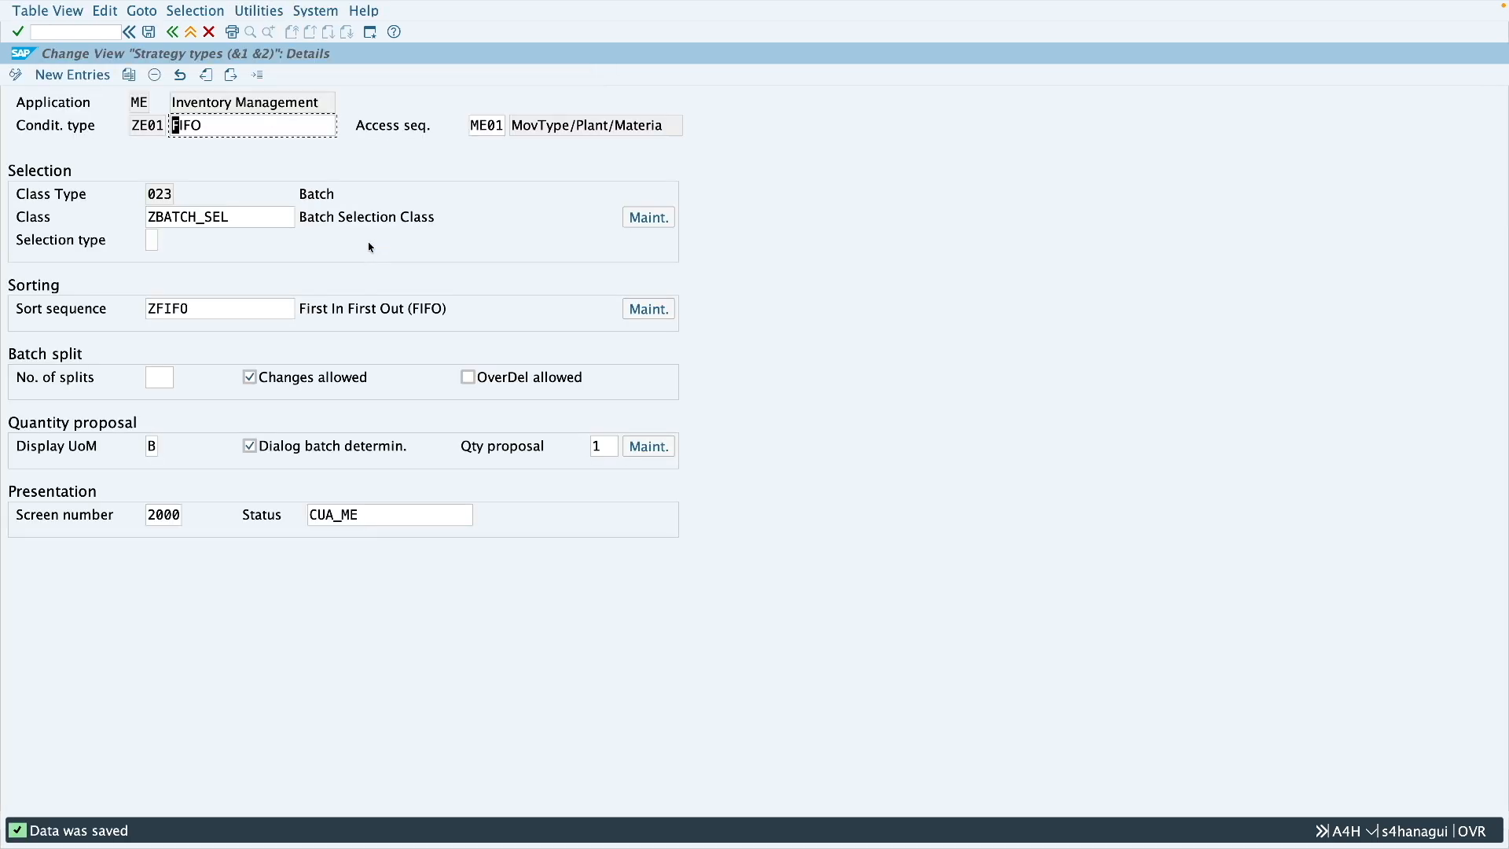
# - Start a copy of strategy type ZE01, naming the new condition type ZE02 with the description LIFO
pyautogui.click(173, 32)
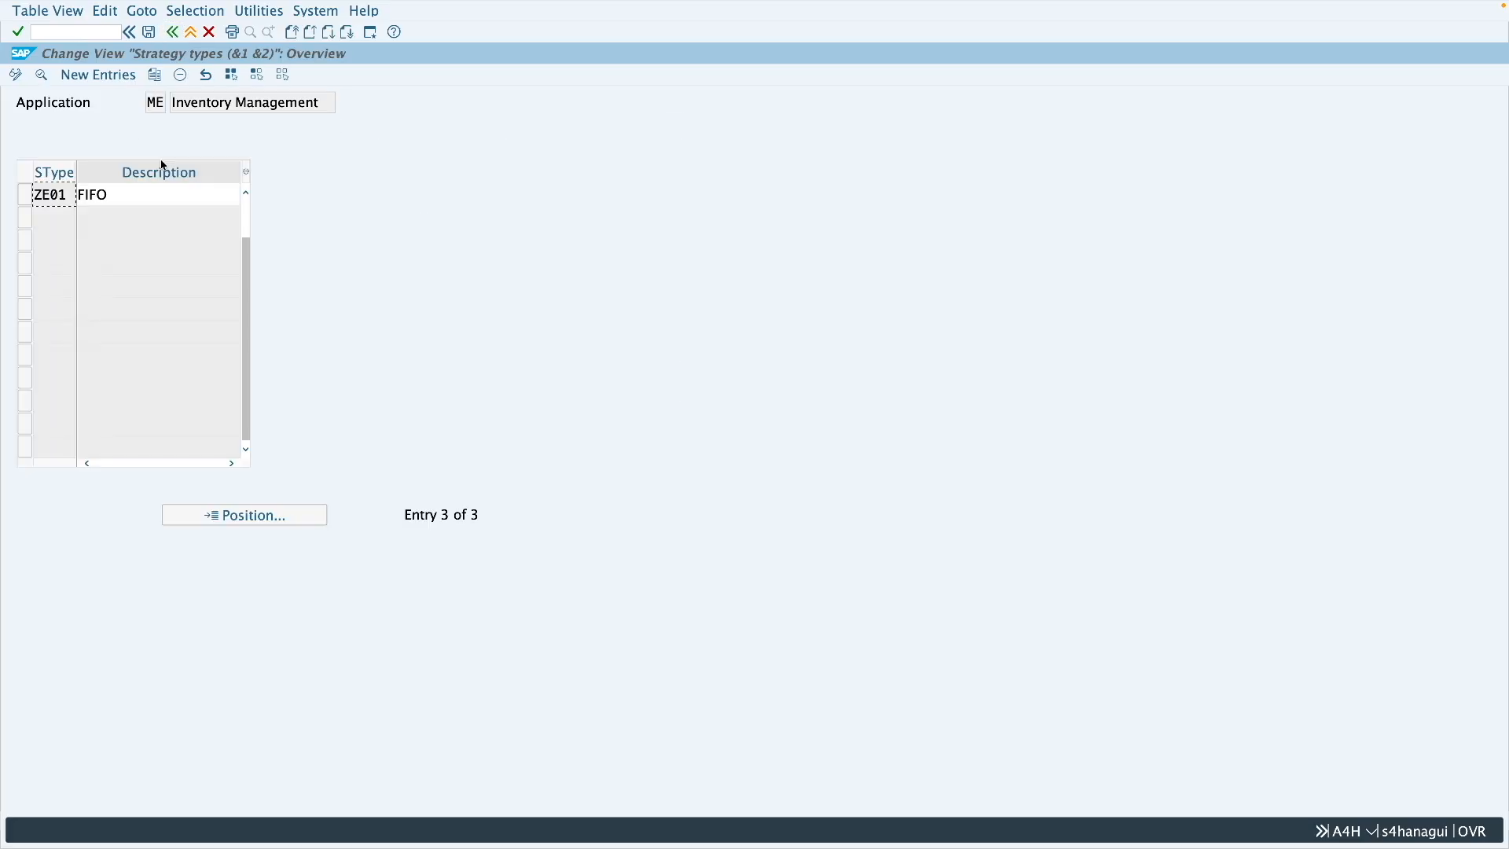
pyautogui.click(24, 195)
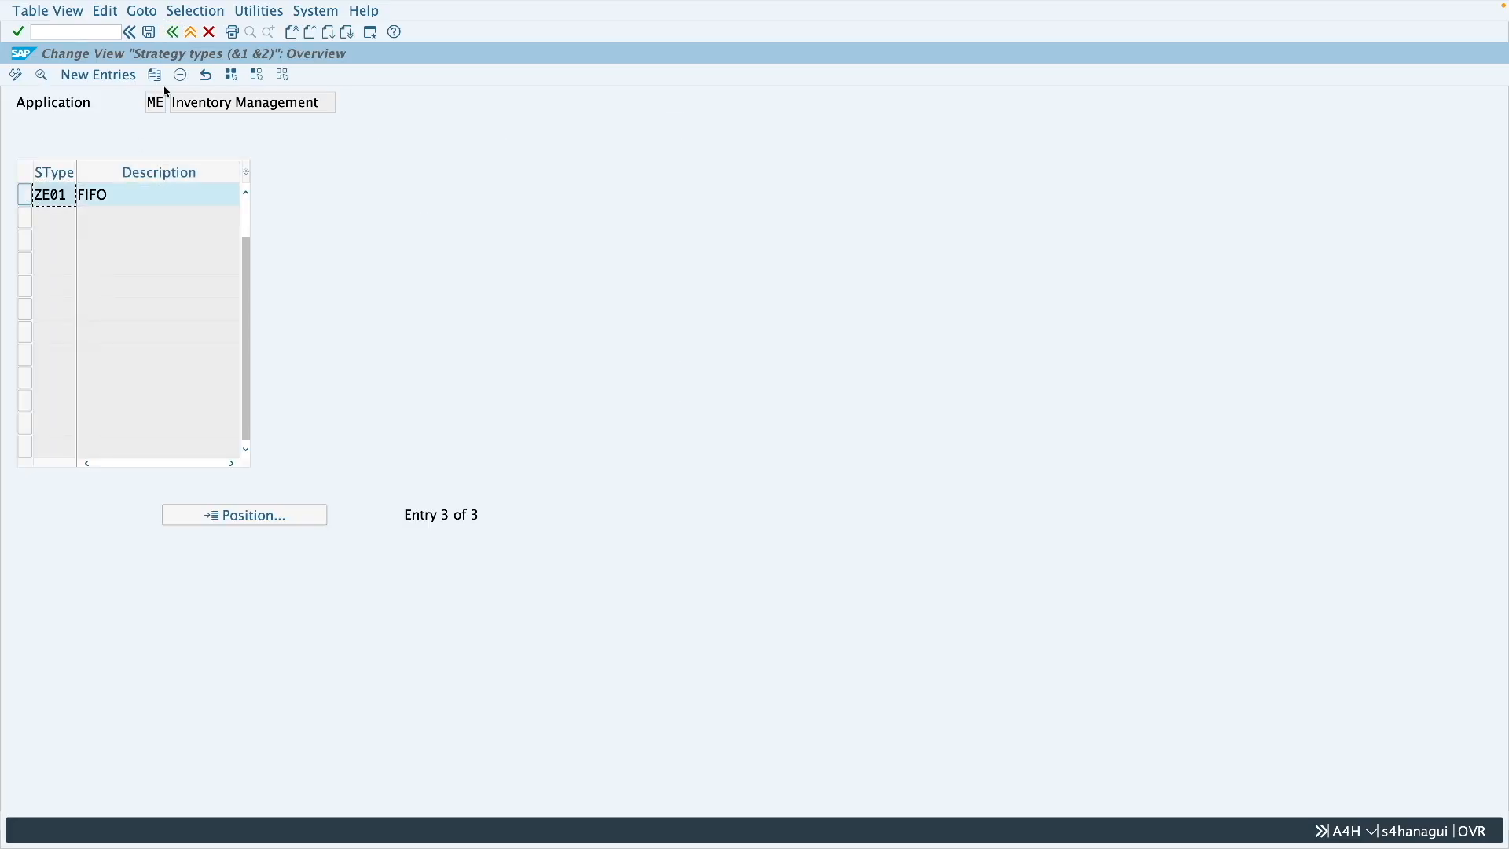
pyautogui.doubleClick(142, 192)
pyautogui.moveTo(205, 125); pyautogui.dragTo(170, 127)
pyautogui.write('L')
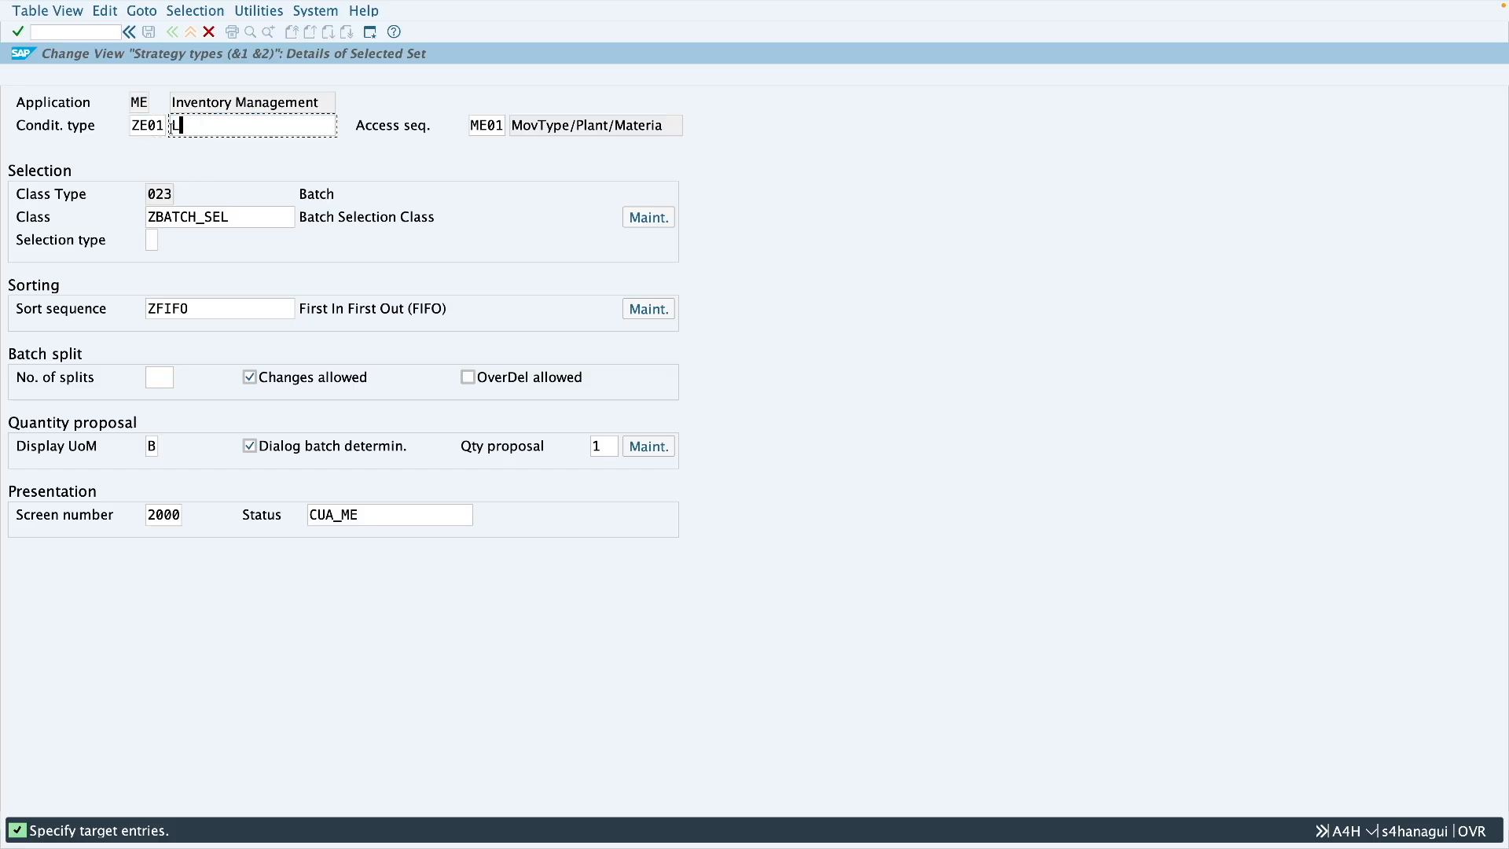
pyautogui.write('IFO')
pyautogui.click(158, 127)
pyautogui.write('2')
# - Set ZE02's sort sequence to ZLIFO, checking the name in the Excel checklist, and save the new strategy type
pyautogui.click(159, 310)
pyautogui.moveTo(157, 310); pyautogui.dragTo(188, 310)
pyautogui.write('LIF')
pyautogui.hotkey('ctrl', 'Right')
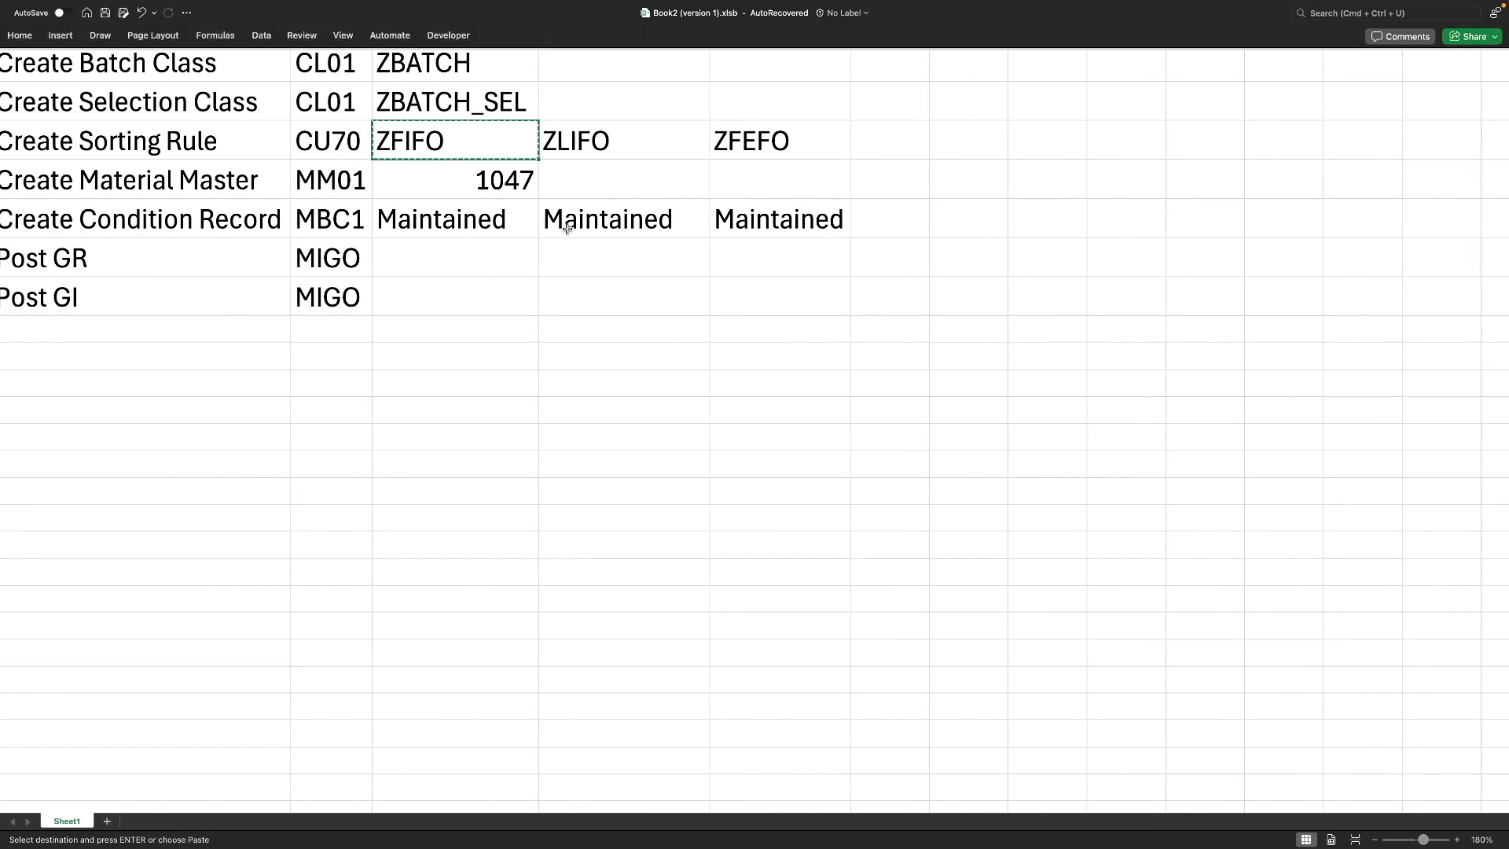
pyautogui.click(605, 147)
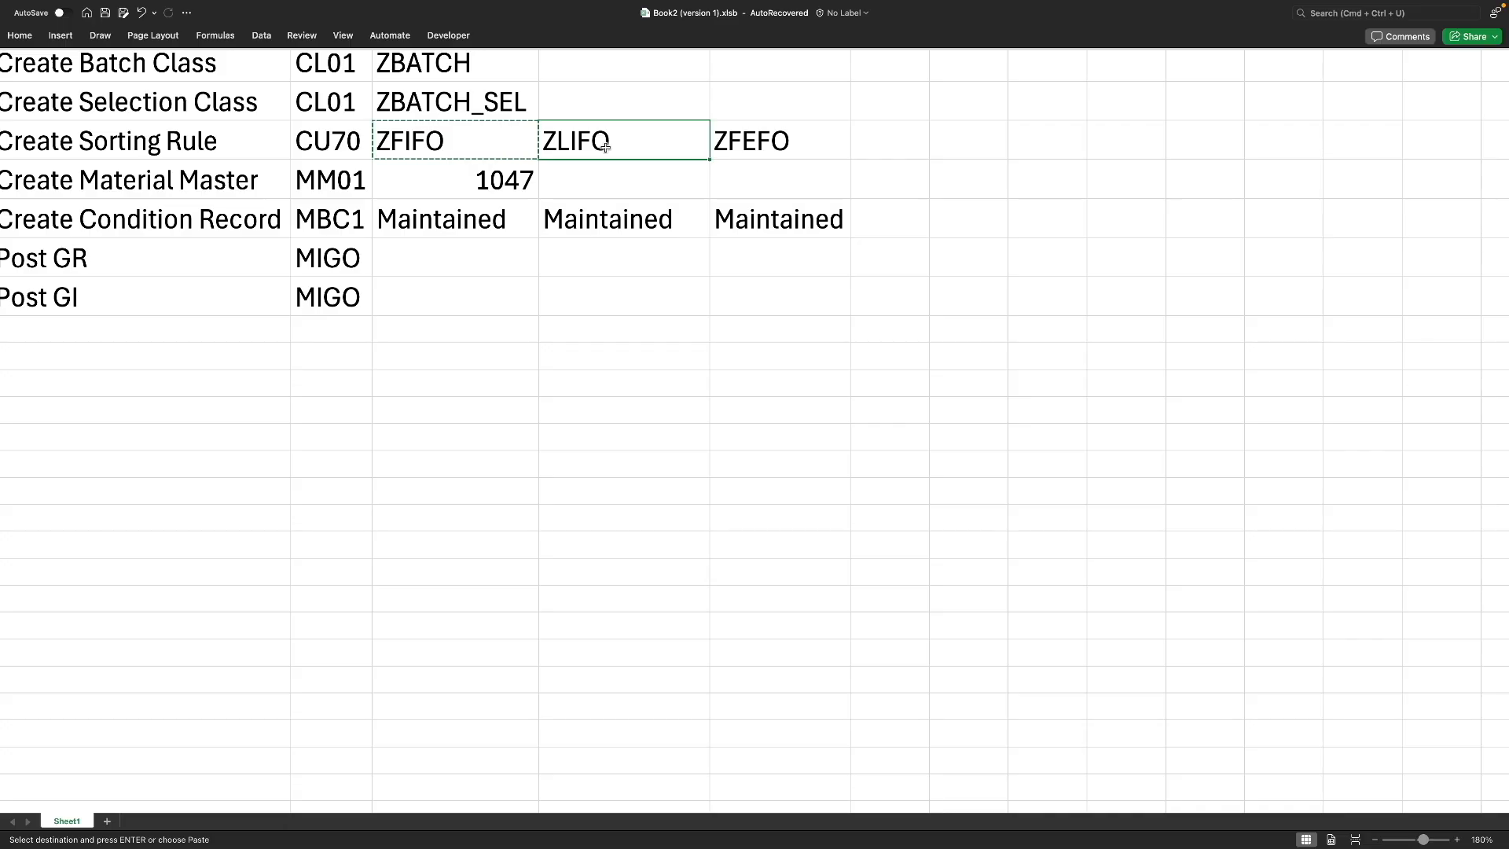
pyautogui.hotkey('ctrl', 'Left')
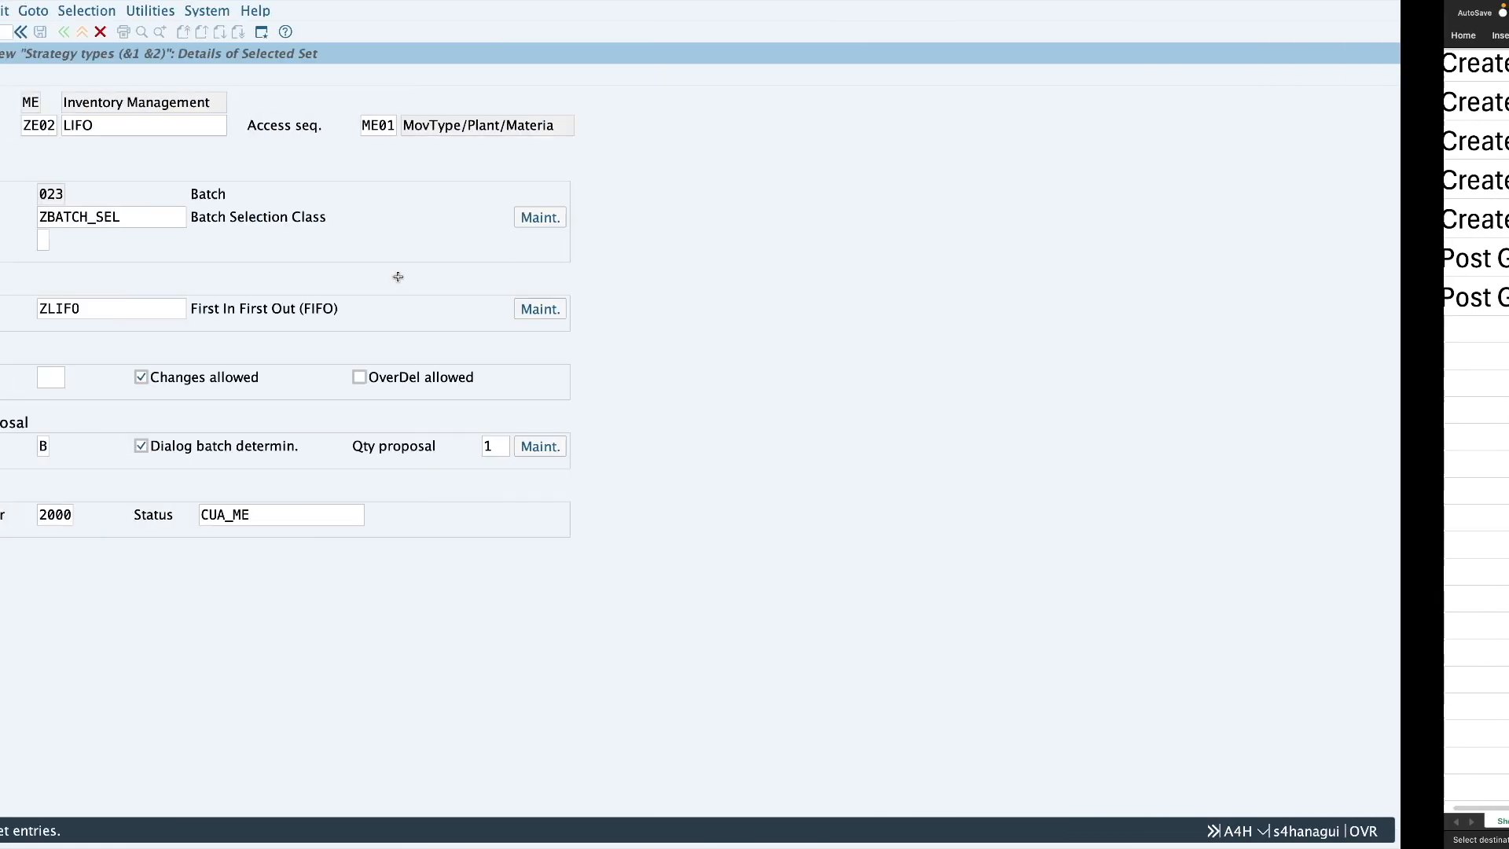
pyautogui.press('Return')
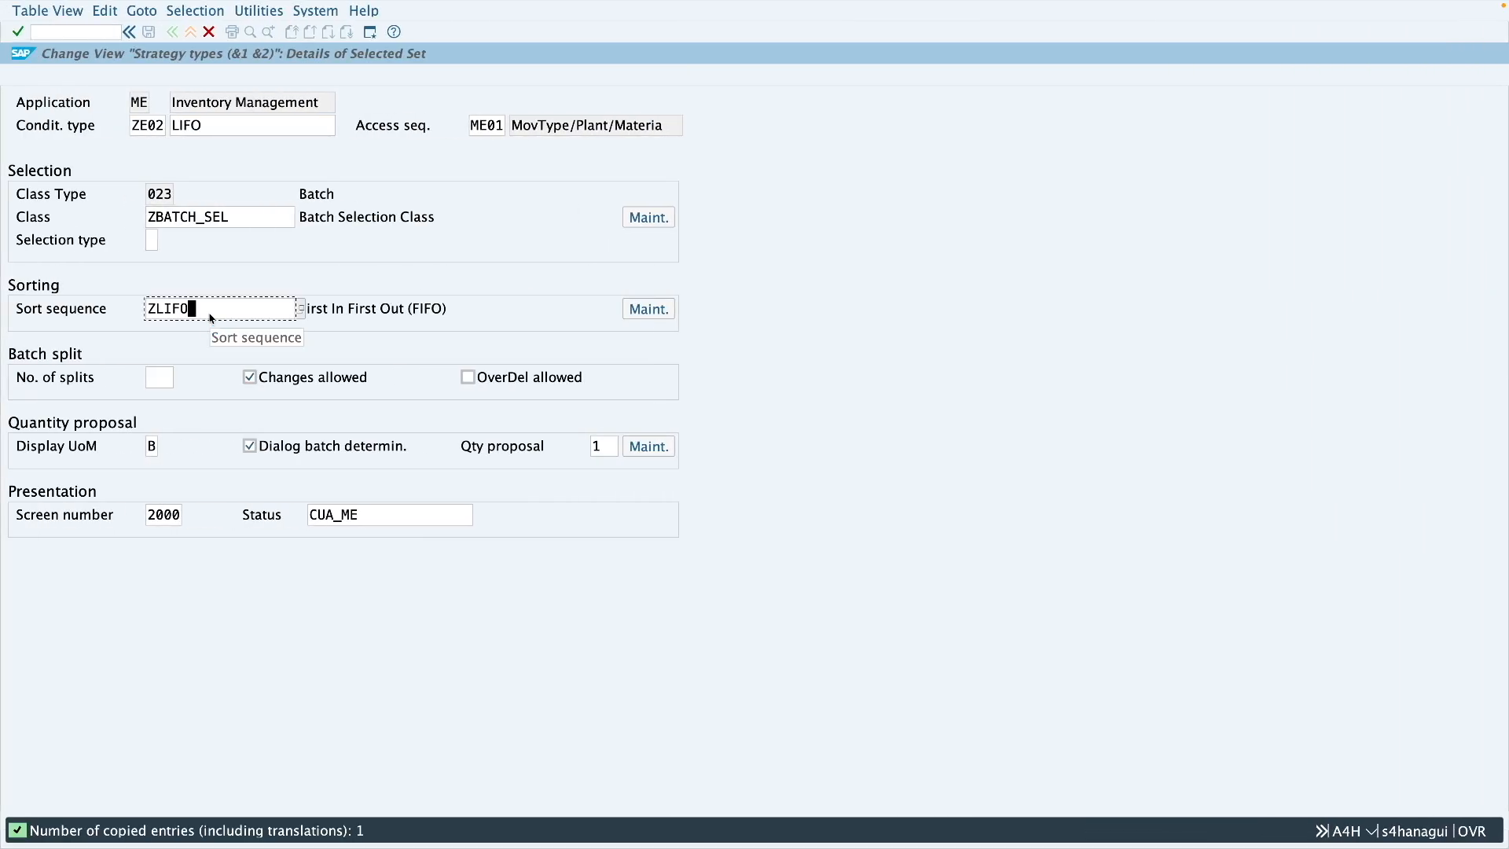
pyautogui.click(149, 33)
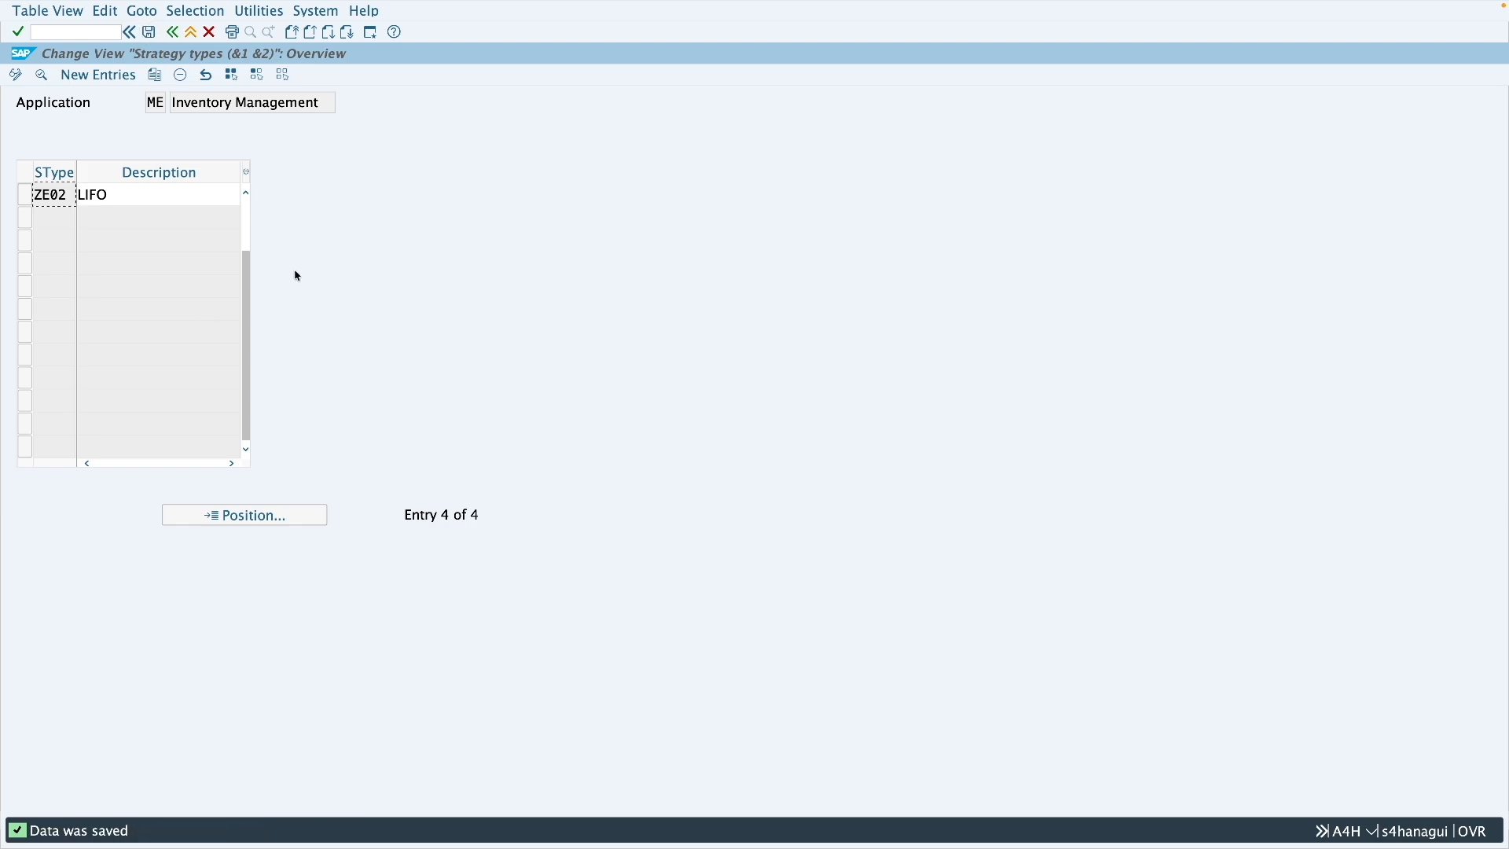
# - Review the strategy type list, leave it and open transaction OMCY
pyautogui.scroll(1, 137, 231)
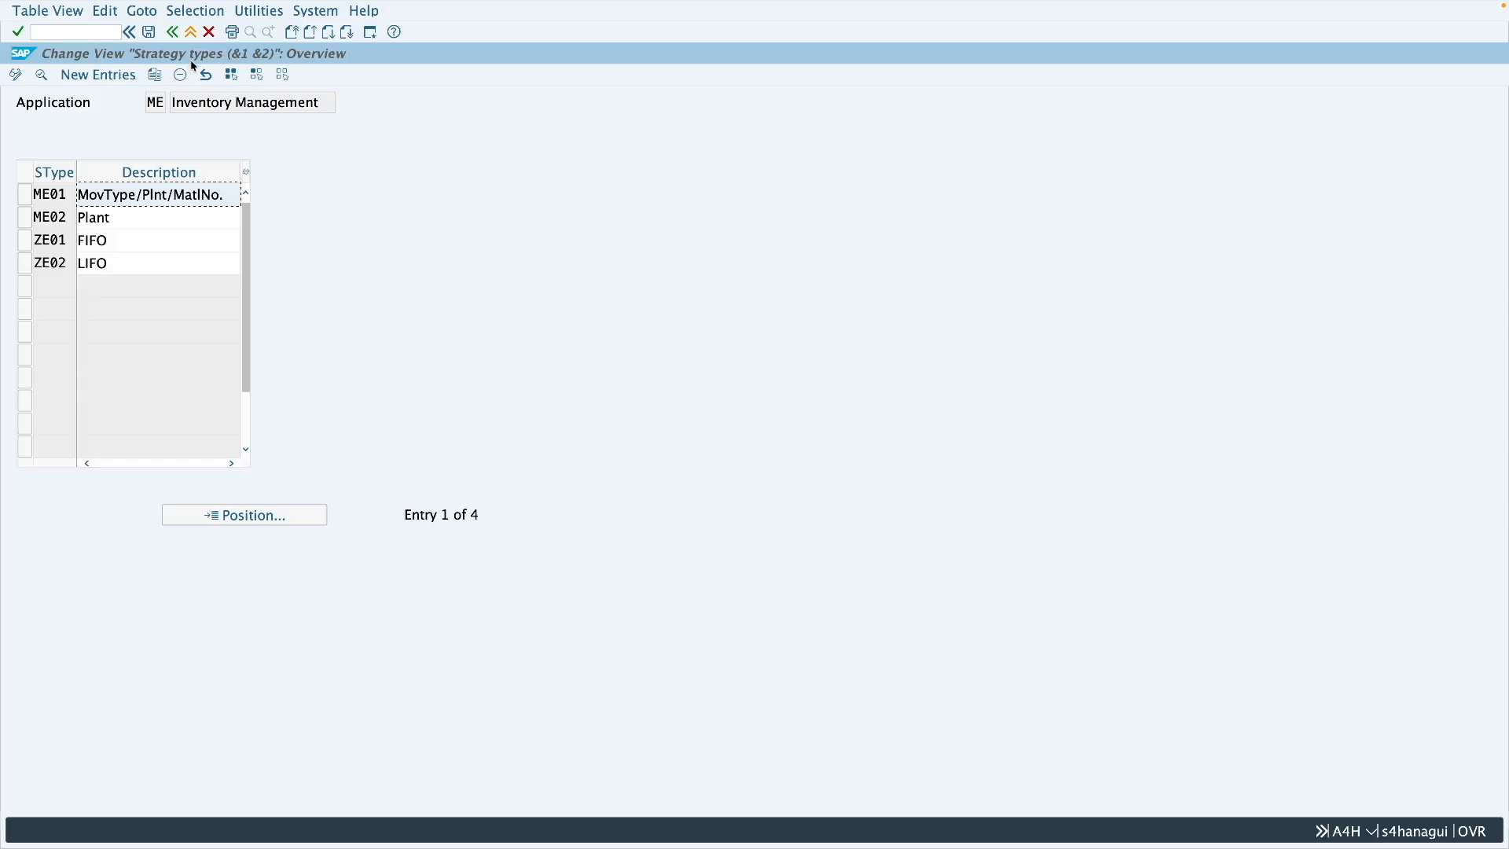
pyautogui.click(192, 33)
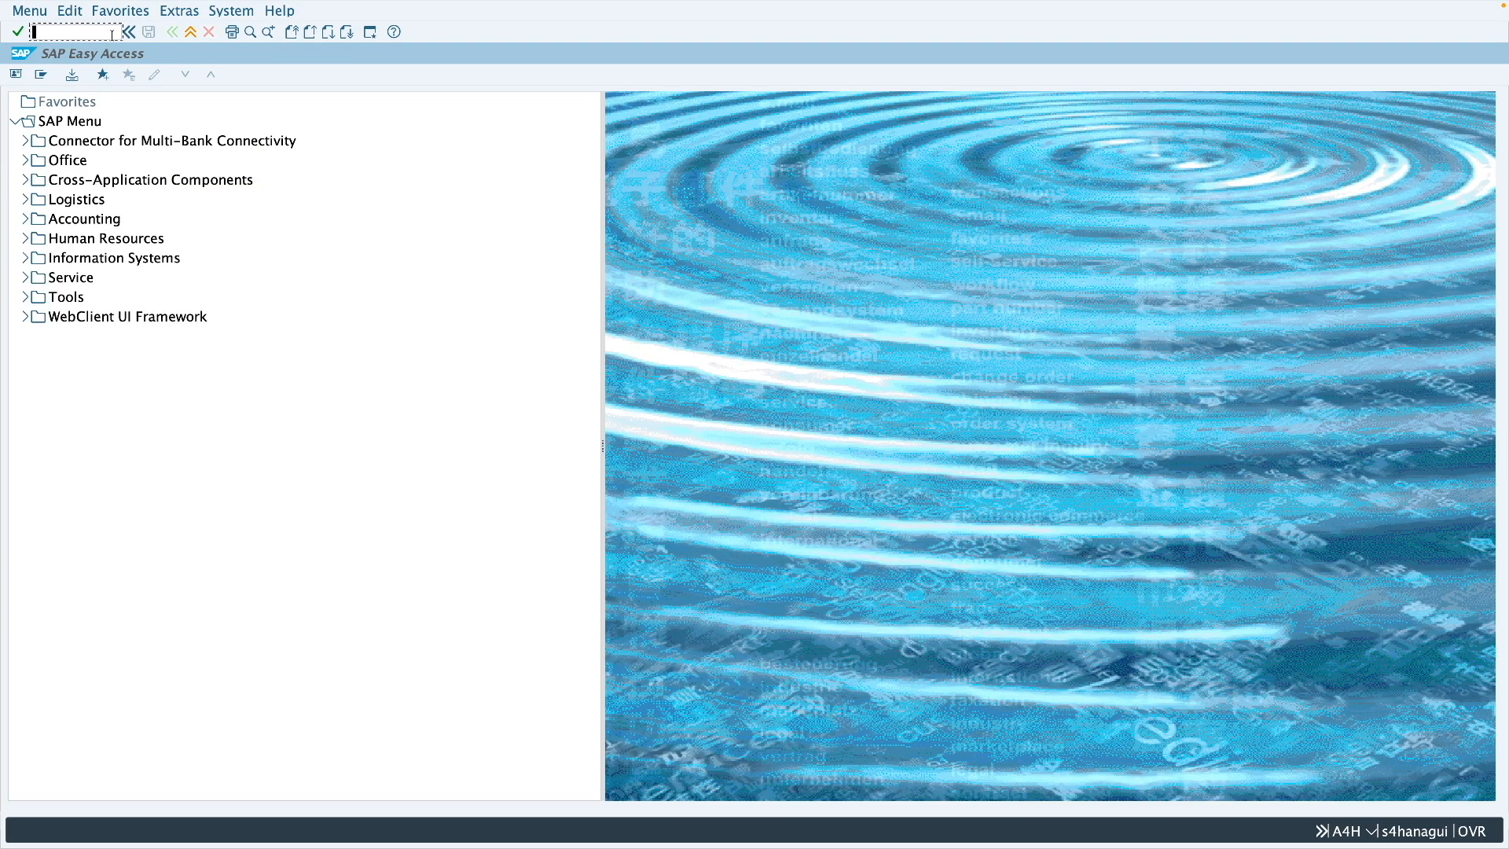
pyautogui.click(113, 35)
pyautogui.write('omcy')
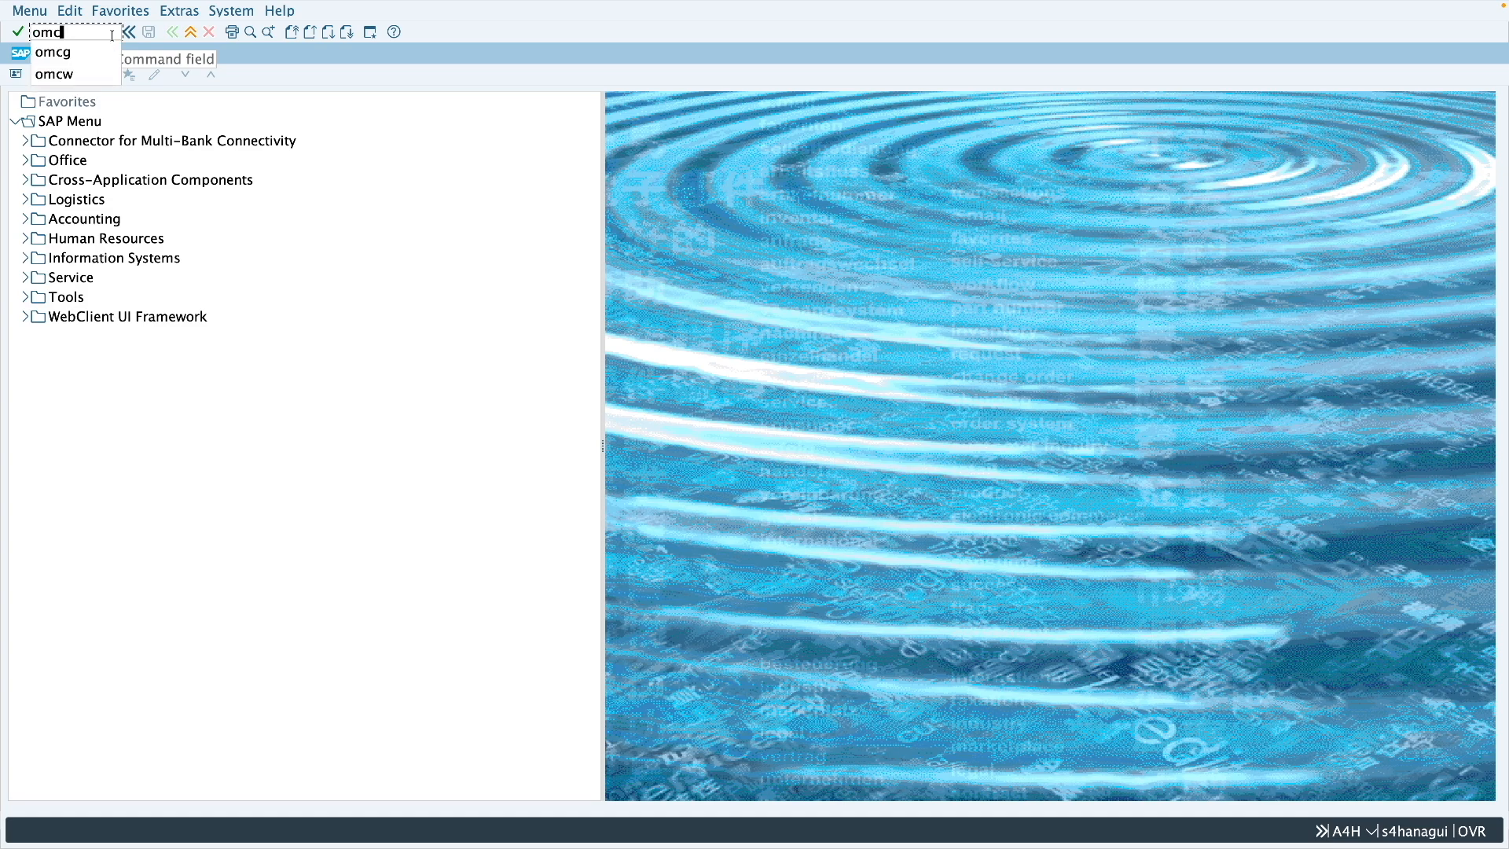
pyautogui.press('Return')
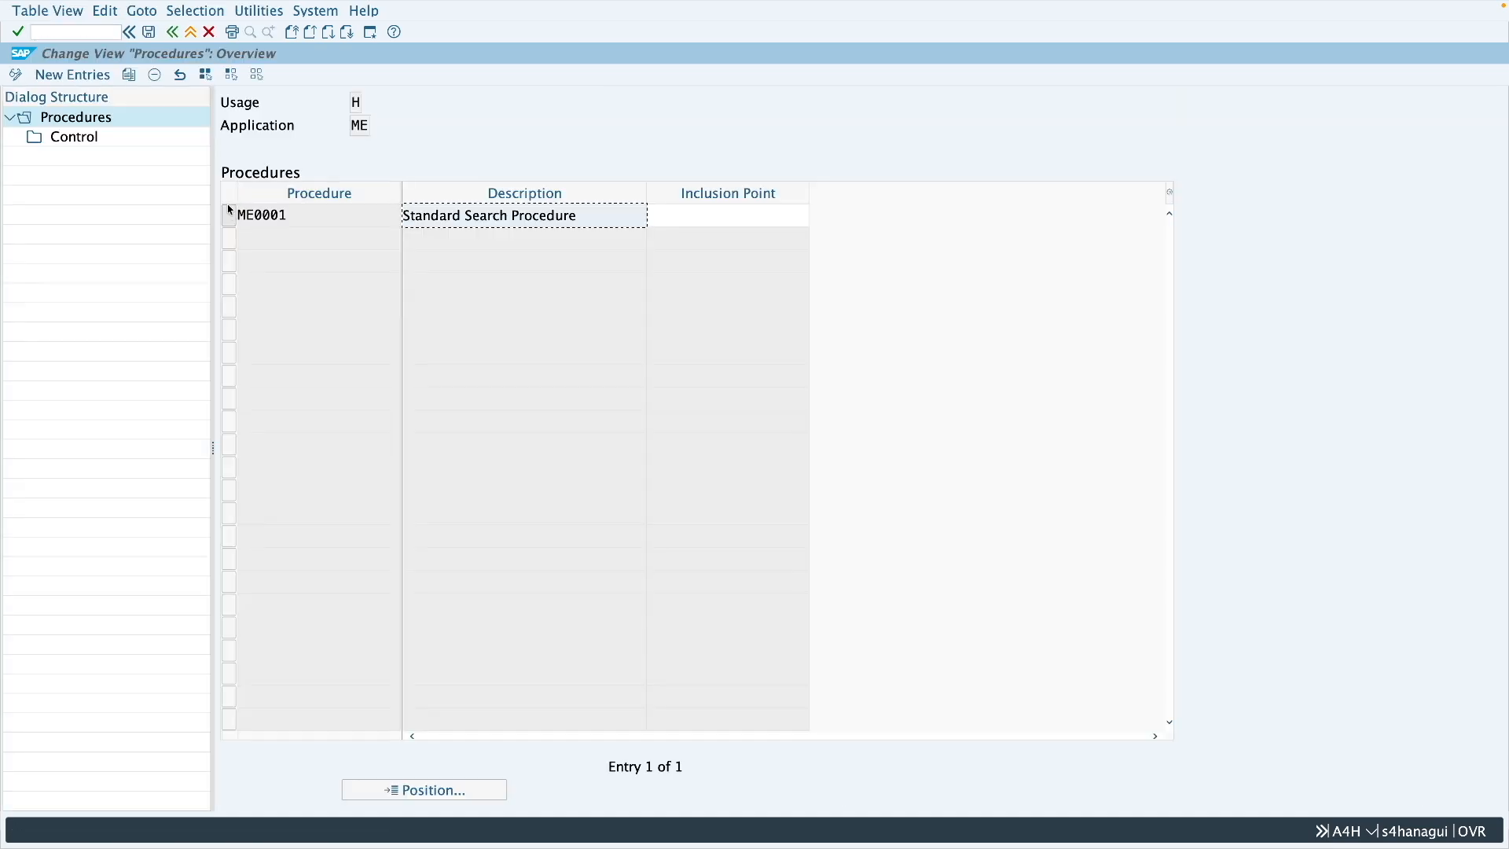
# - Copy search procedure ME0001 with all dependent entries to ZE0001, described as Custom Search Procedure
pyautogui.click(229, 217)
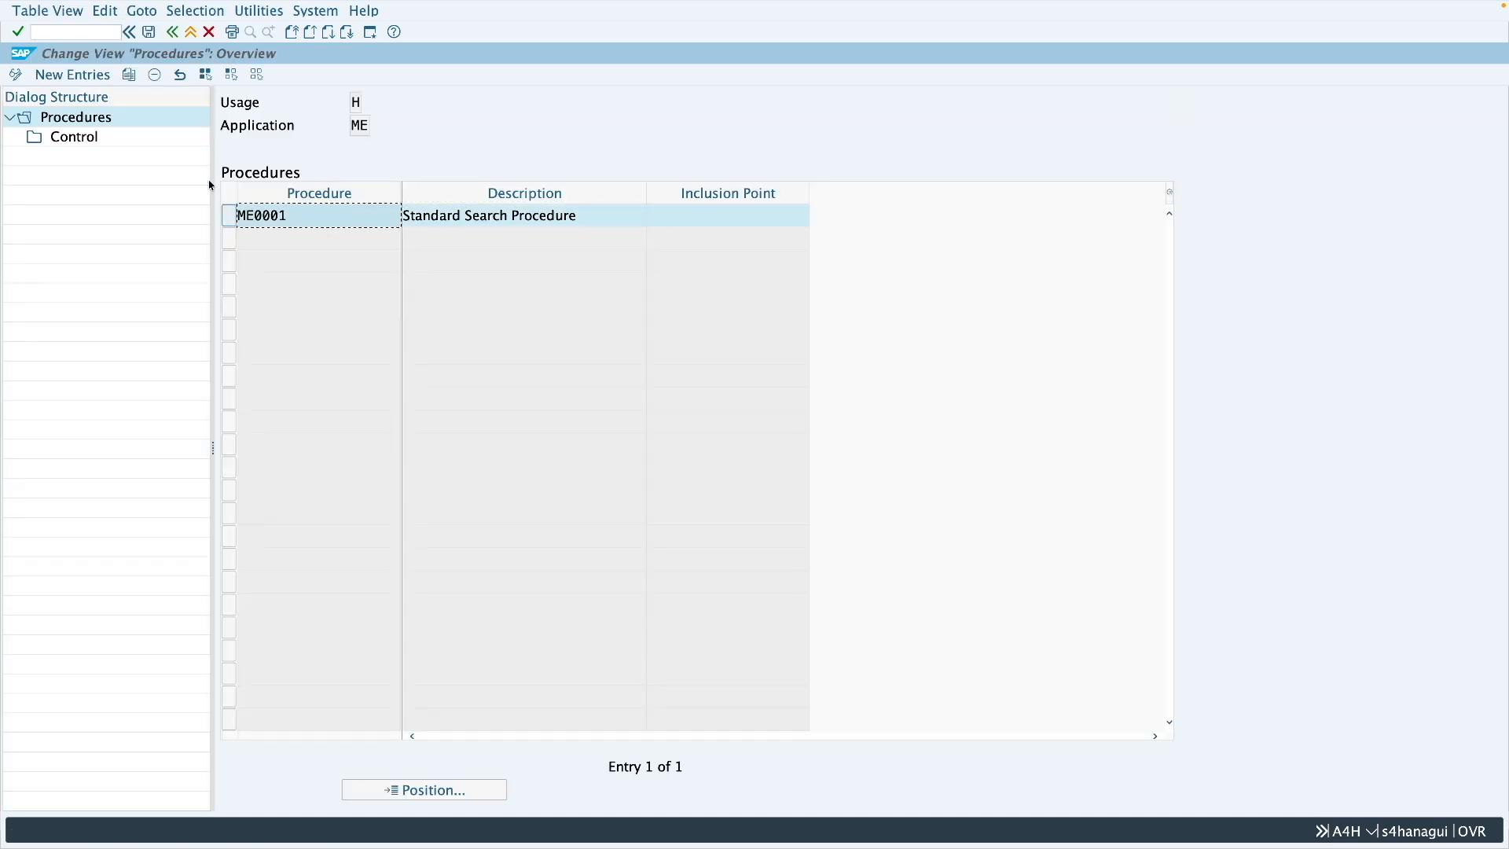
pyautogui.click(129, 75)
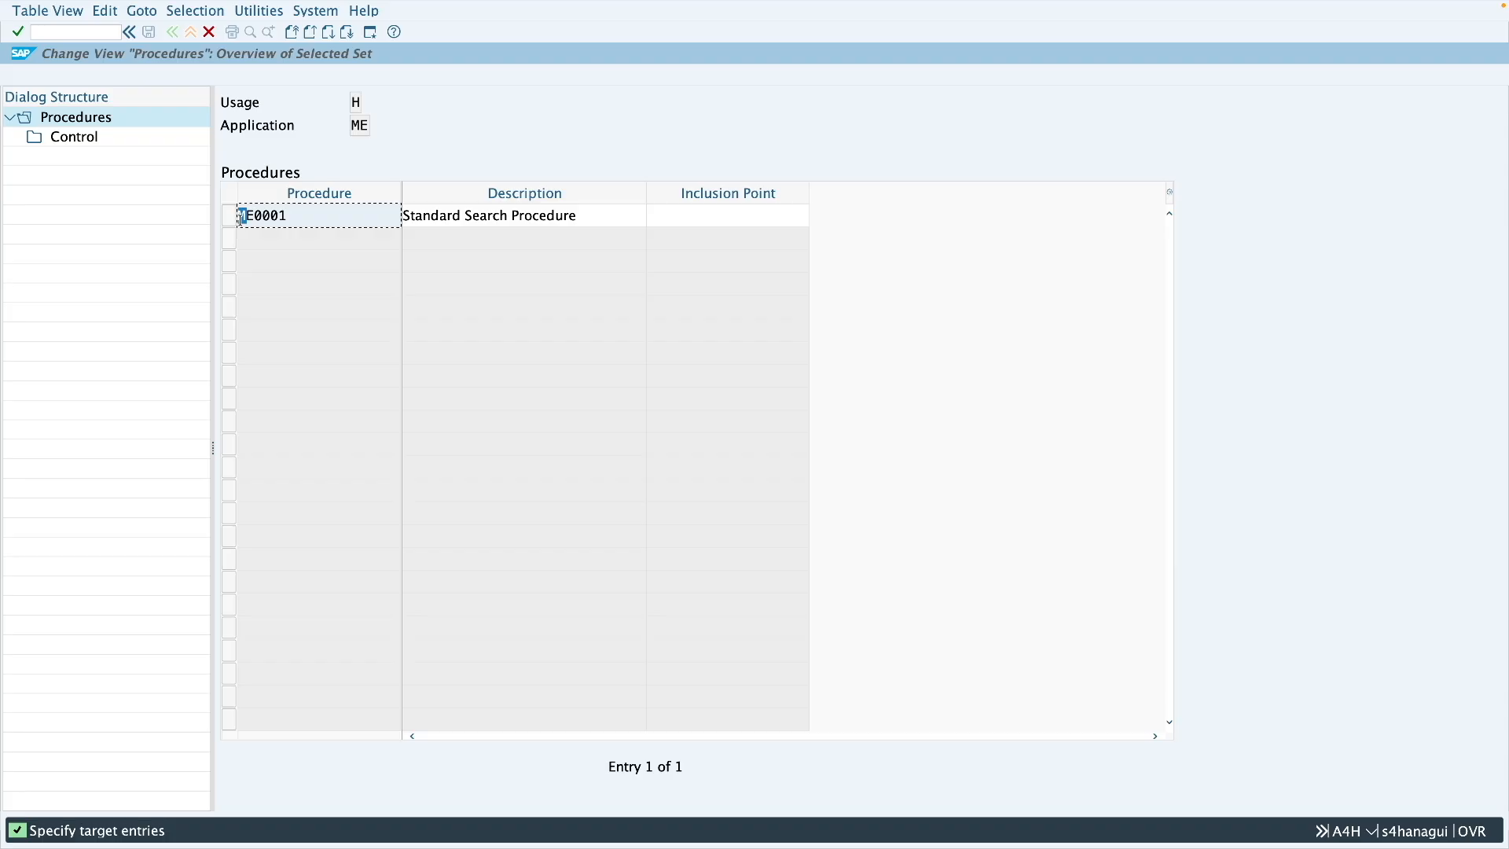
pyautogui.write('ZE0001')
pyautogui.doubleClick(423, 215)
pyautogui.write('C')
pyautogui.write('ustom')
pyautogui.press('Delete')
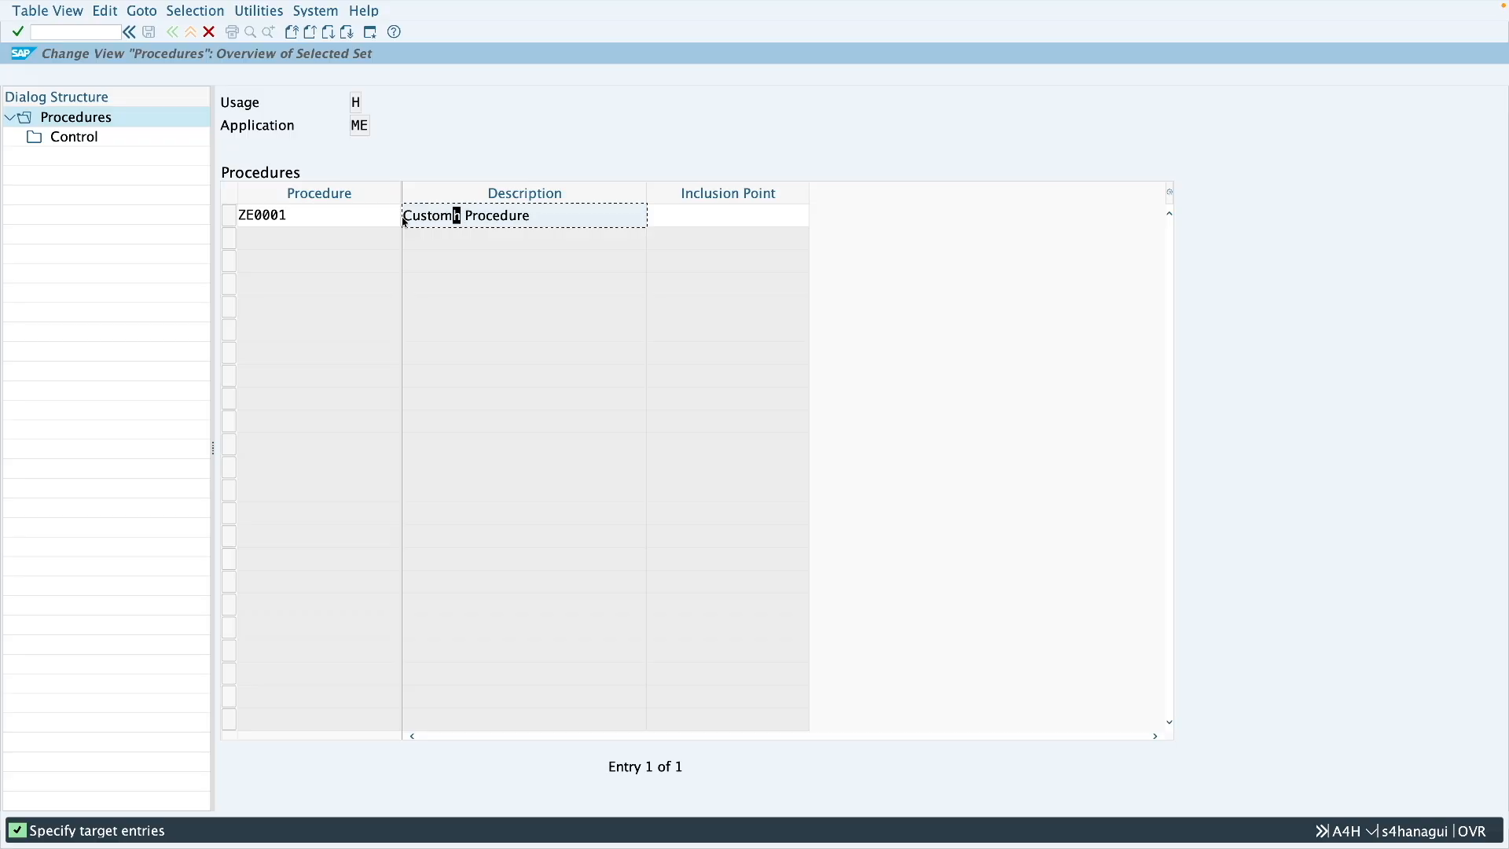
pyautogui.write('Search Procedure')
pyautogui.press('Return')
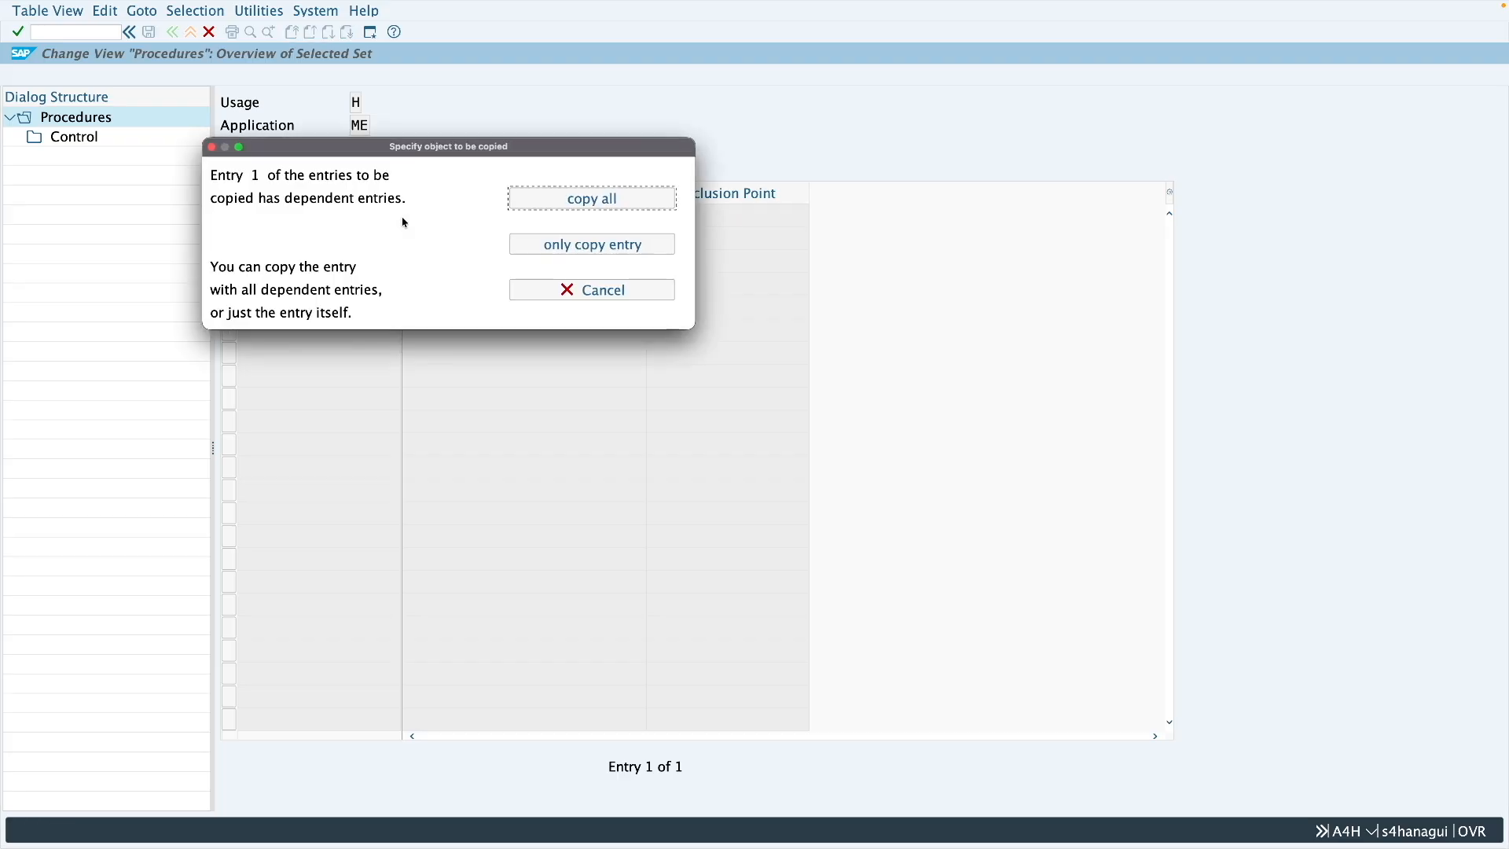
pyautogui.click(568, 206)
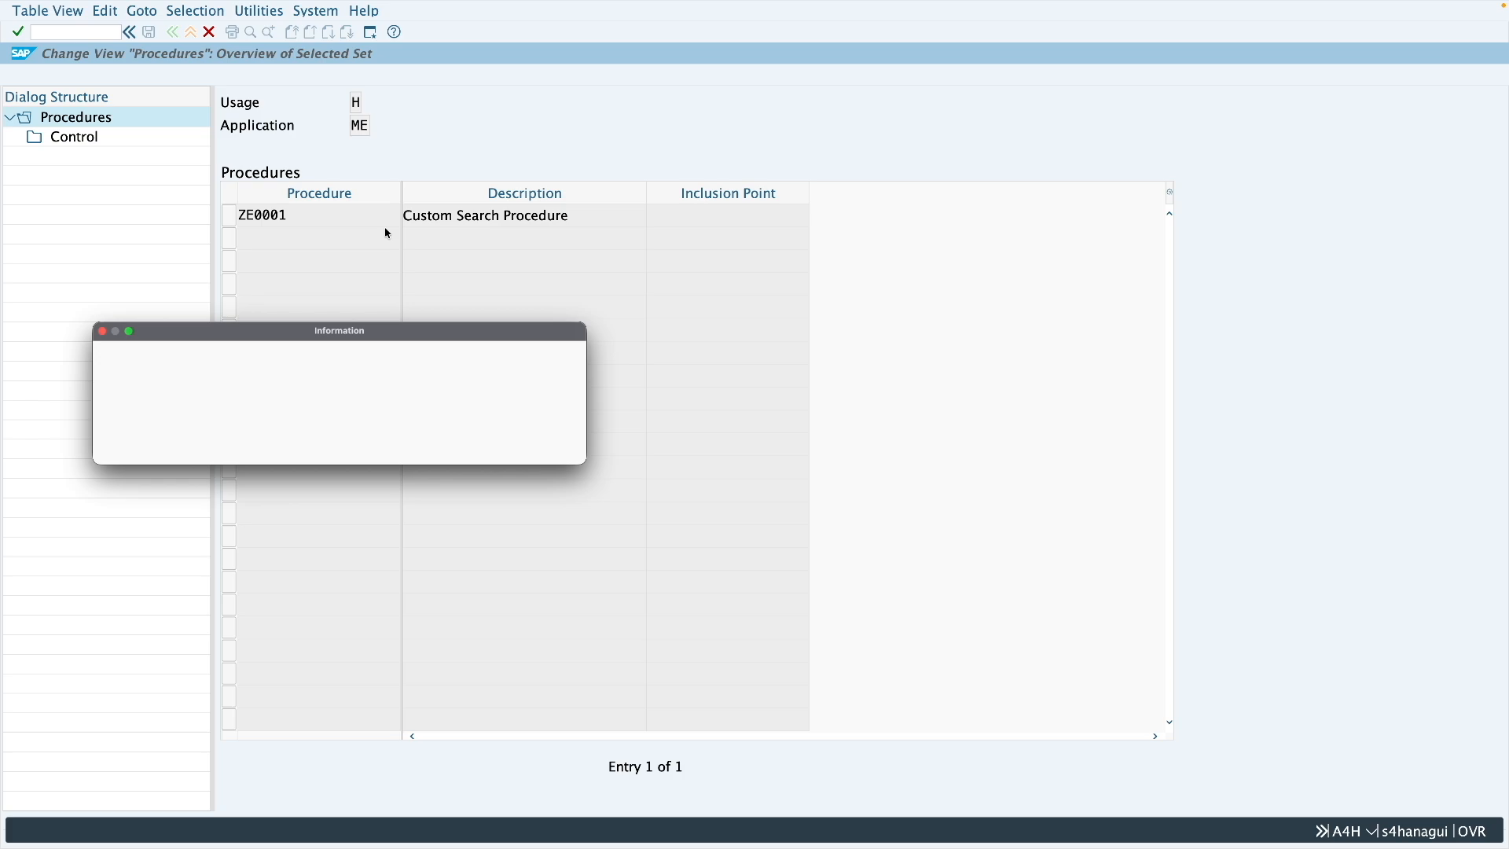
pyautogui.click(550, 456)
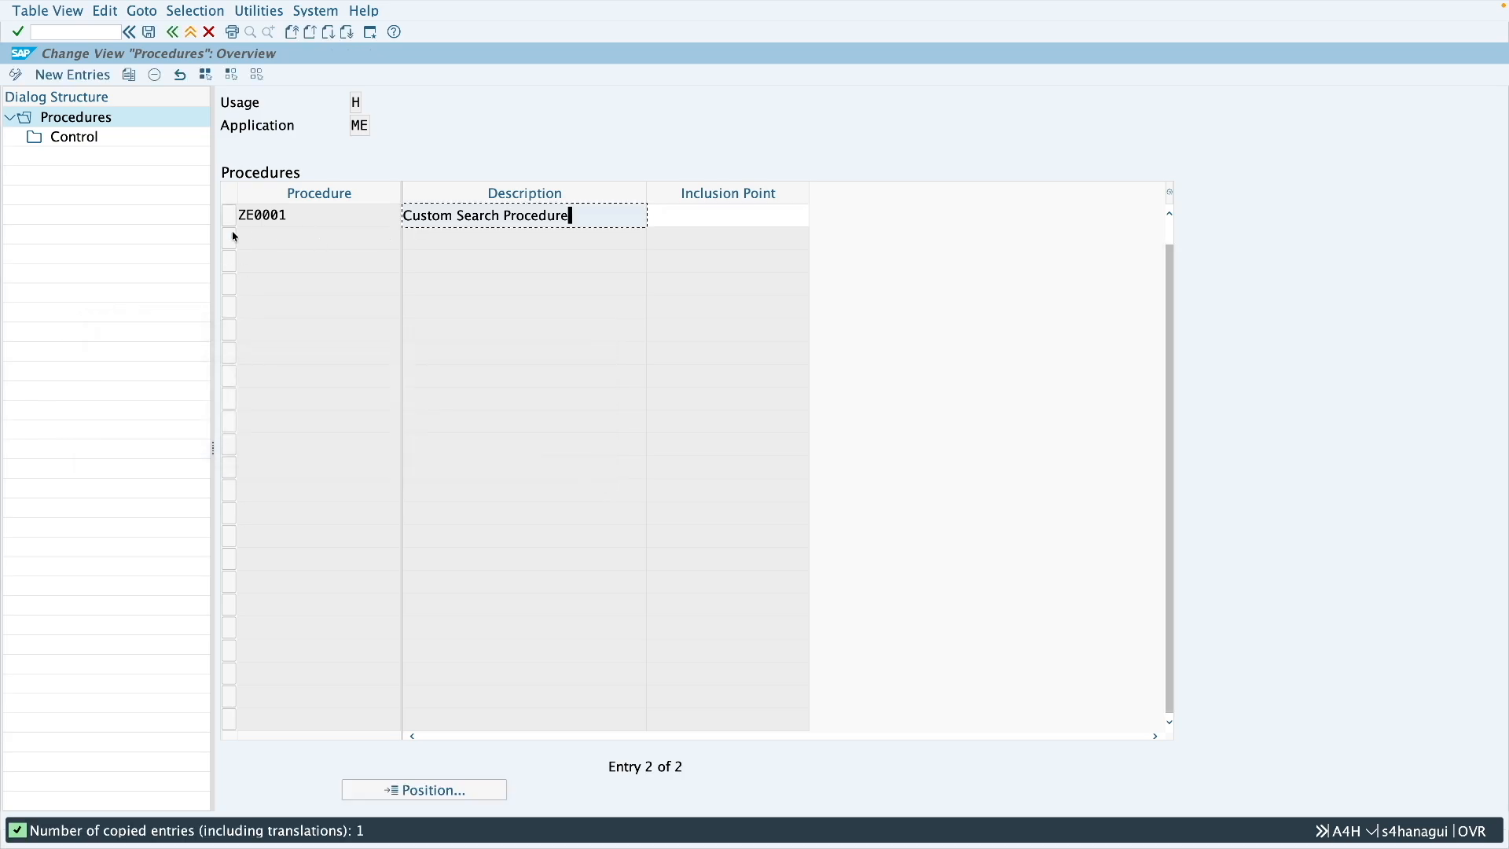
# - Delete the ME01 entry at step 10 from procedure ZE0001's control data and save
pyautogui.click(229, 216)
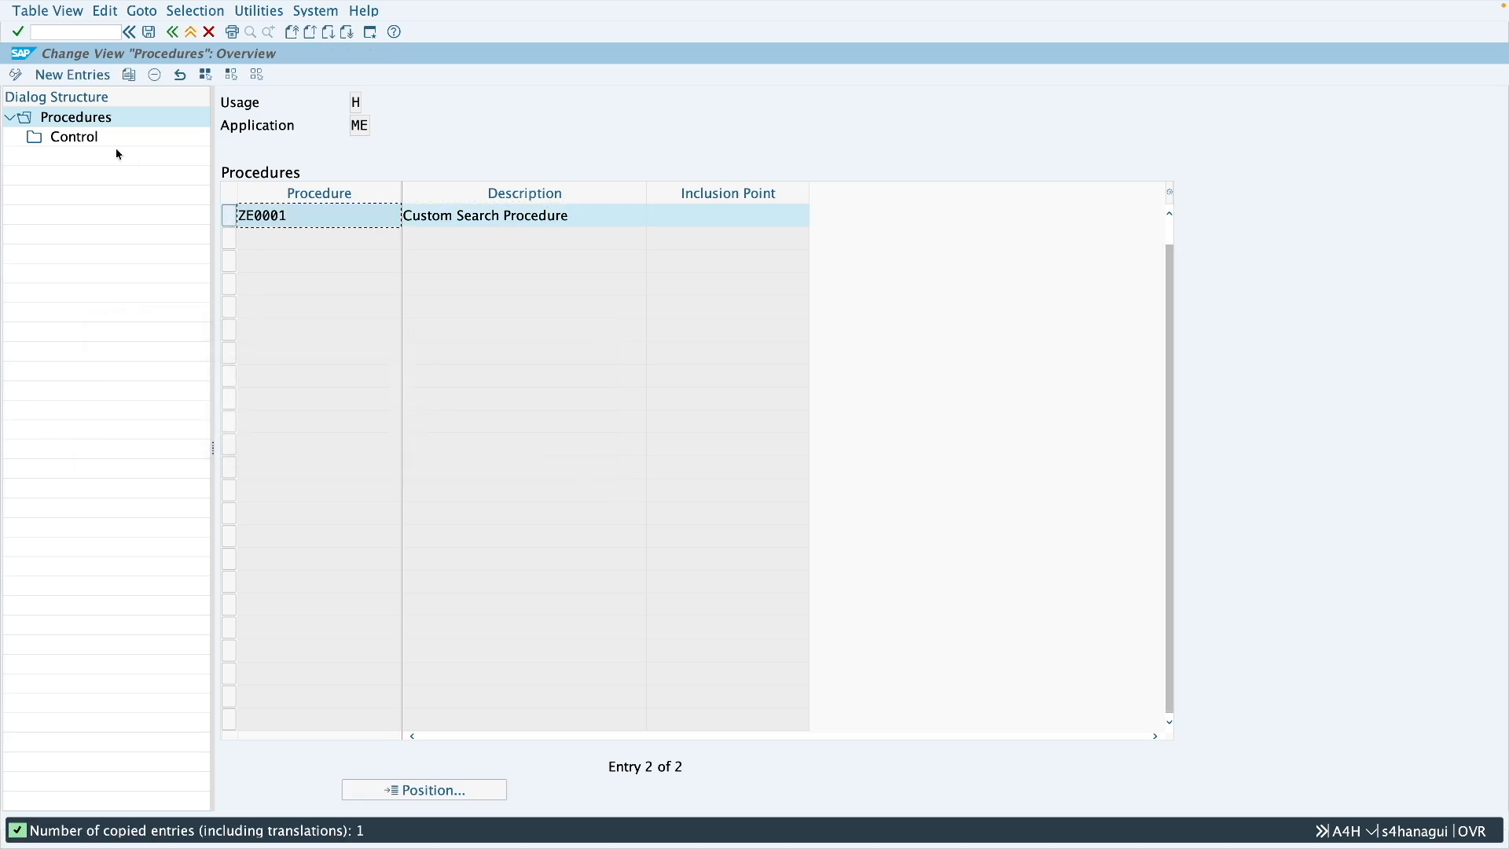
pyautogui.doubleClick(76, 138)
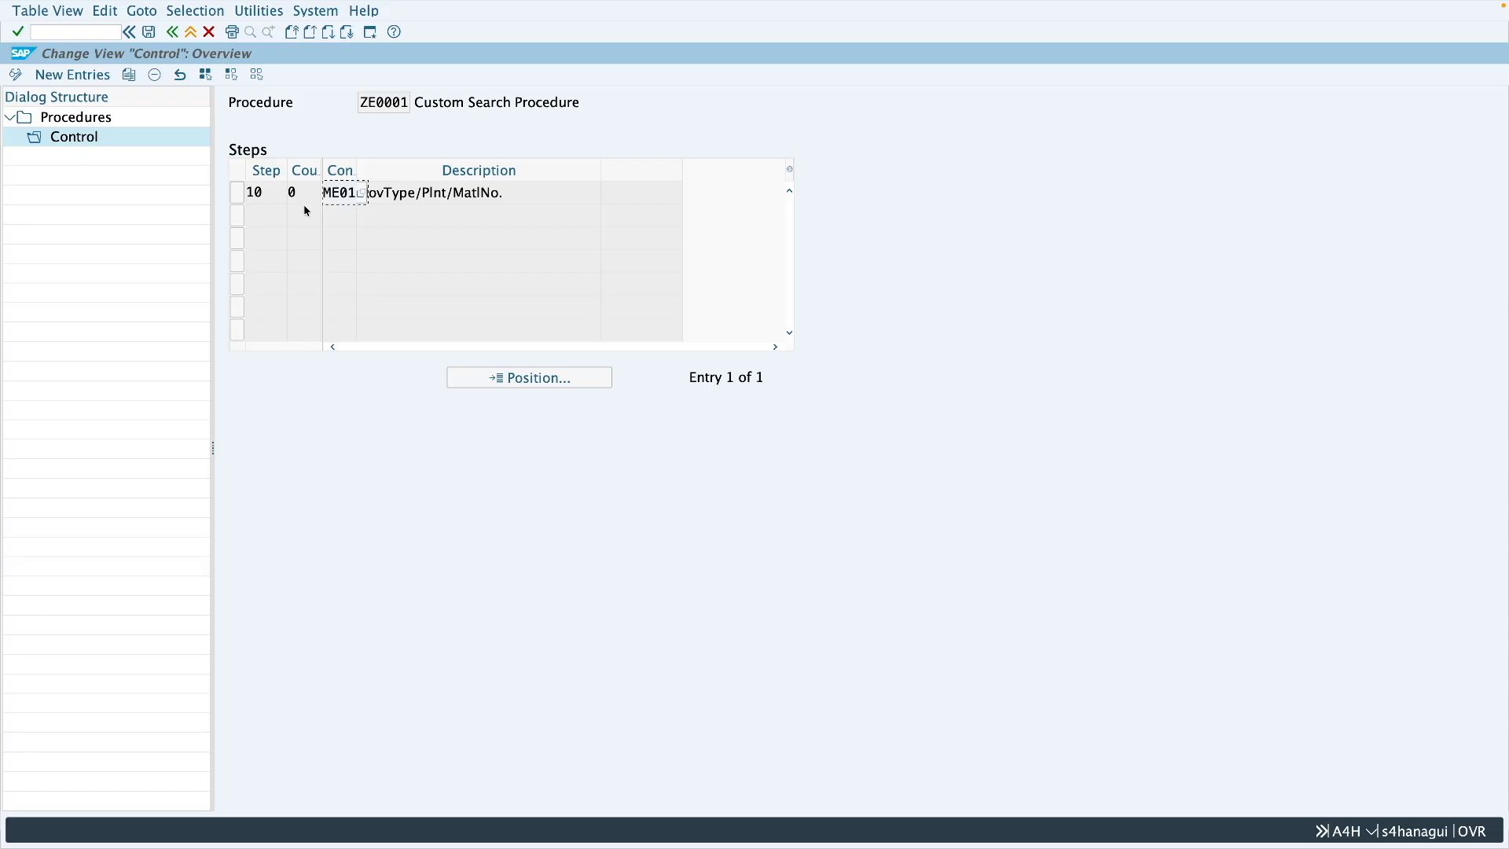
pyautogui.click(241, 200)
pyautogui.click(155, 74)
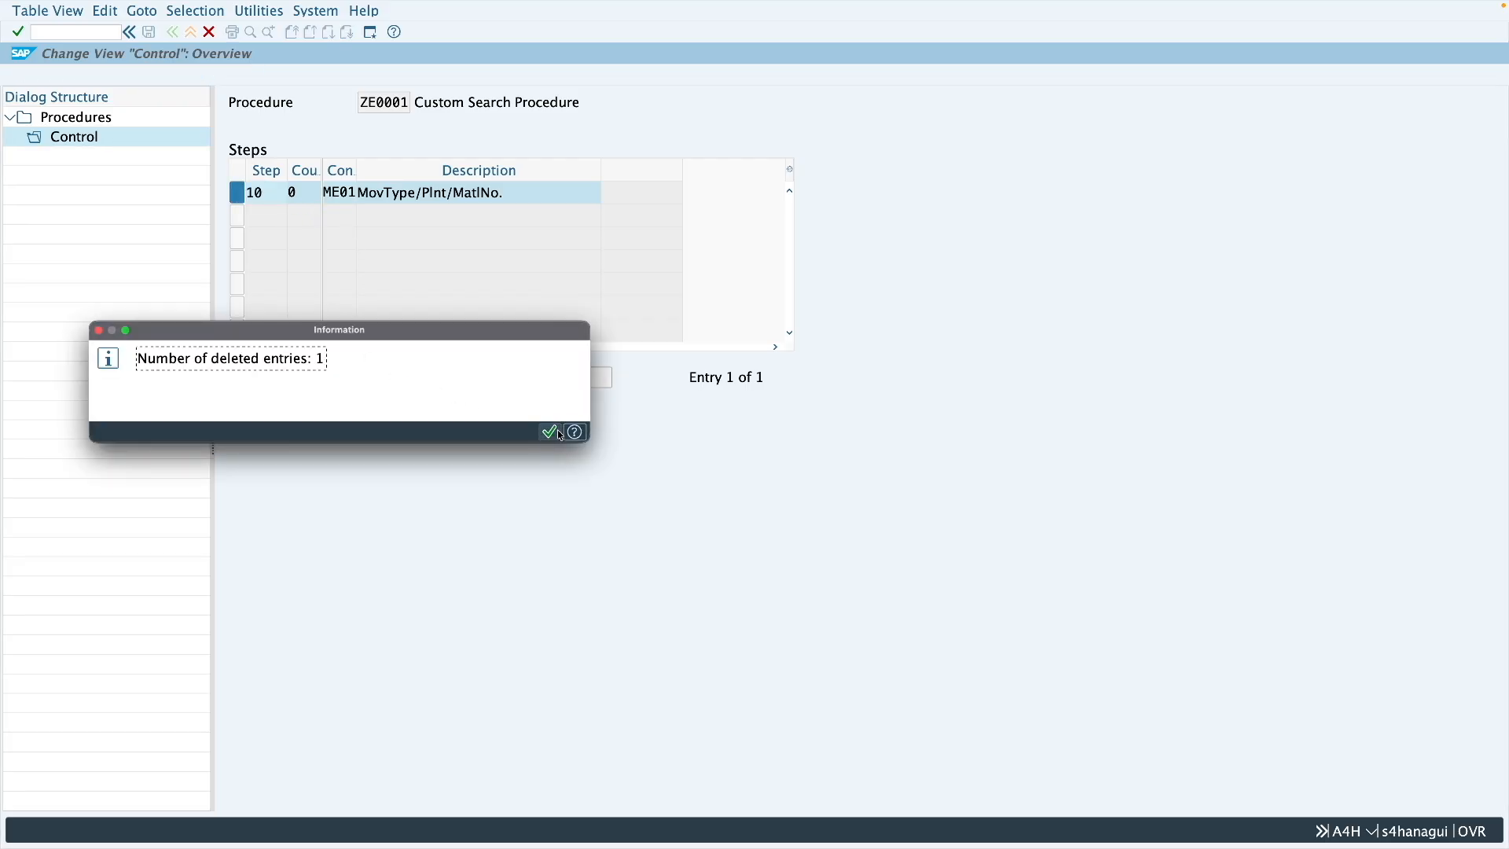
pyautogui.click(549, 431)
pyautogui.hotkey('ctrl', 's')
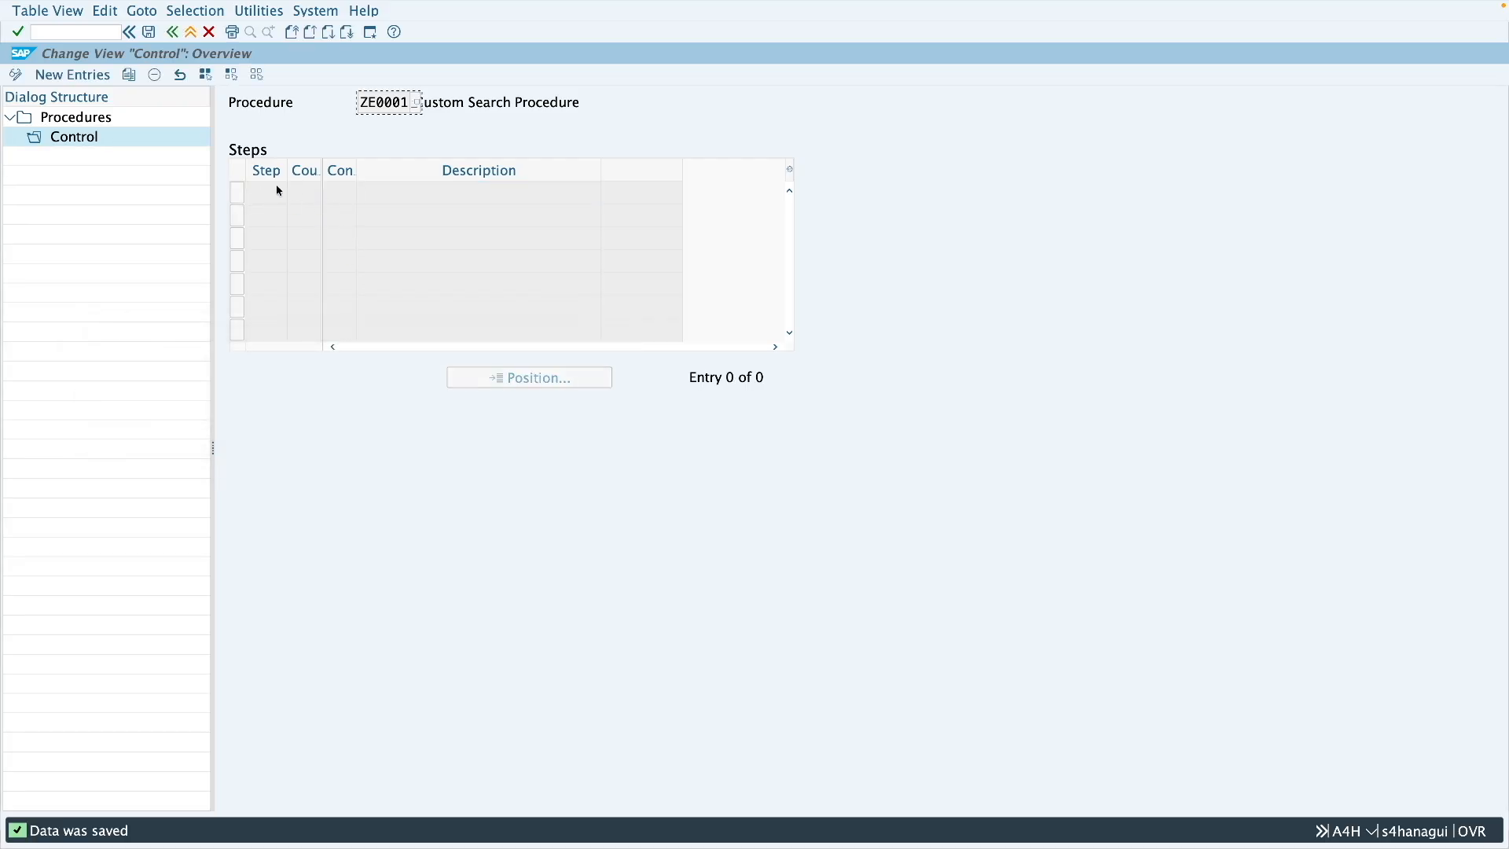
# - Add a new control entry to procedure ZE0001 as step 10 with condition type ZE01
pyautogui.click(88, 77)
pyautogui.write('10')
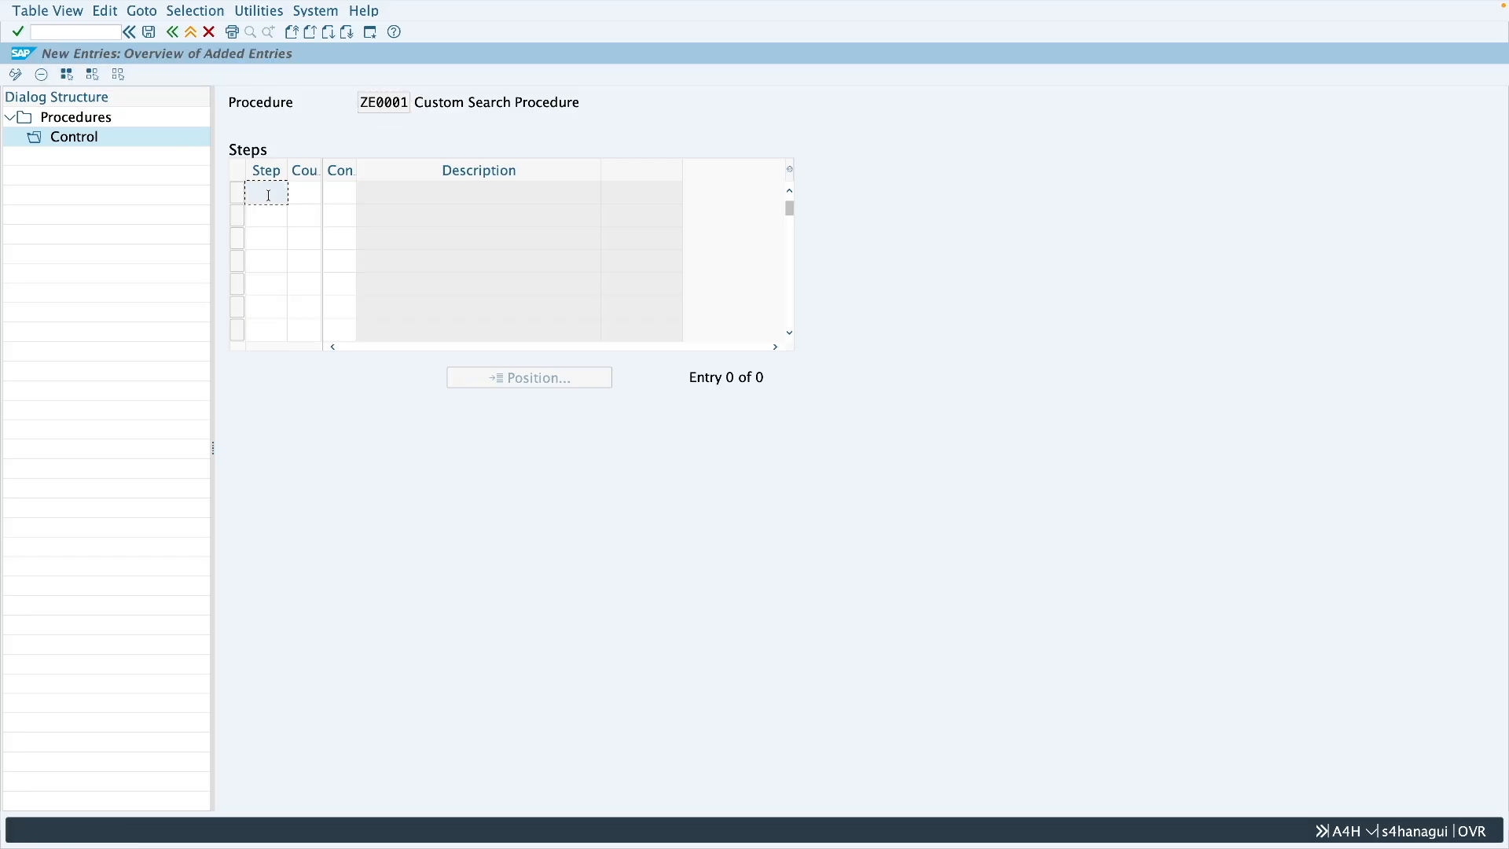
pyautogui.click(337, 195)
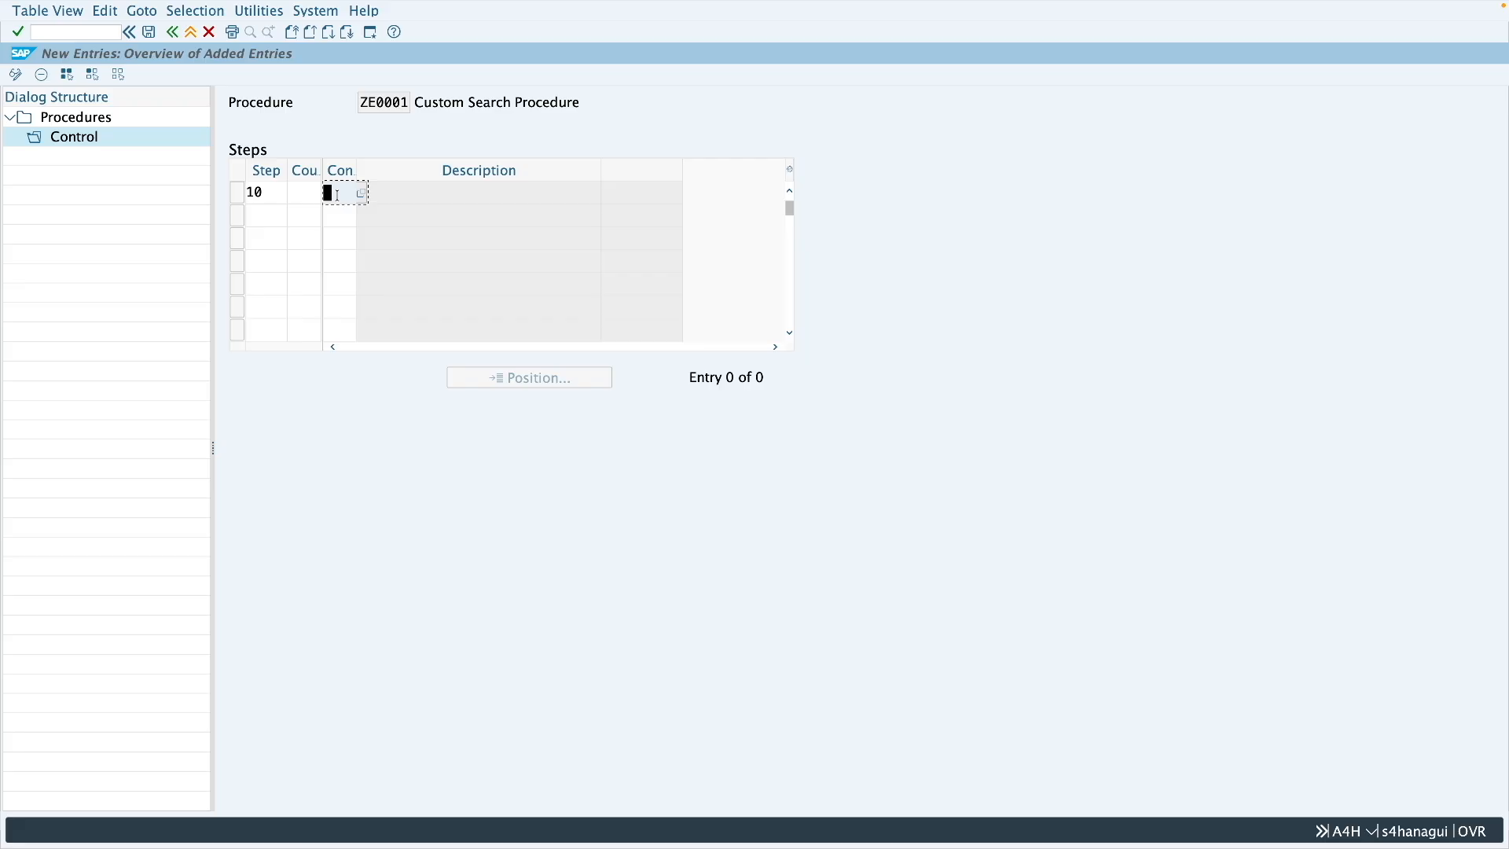
pyautogui.click(364, 195)
pyautogui.click(109, 195)
pyautogui.click(106, 210)
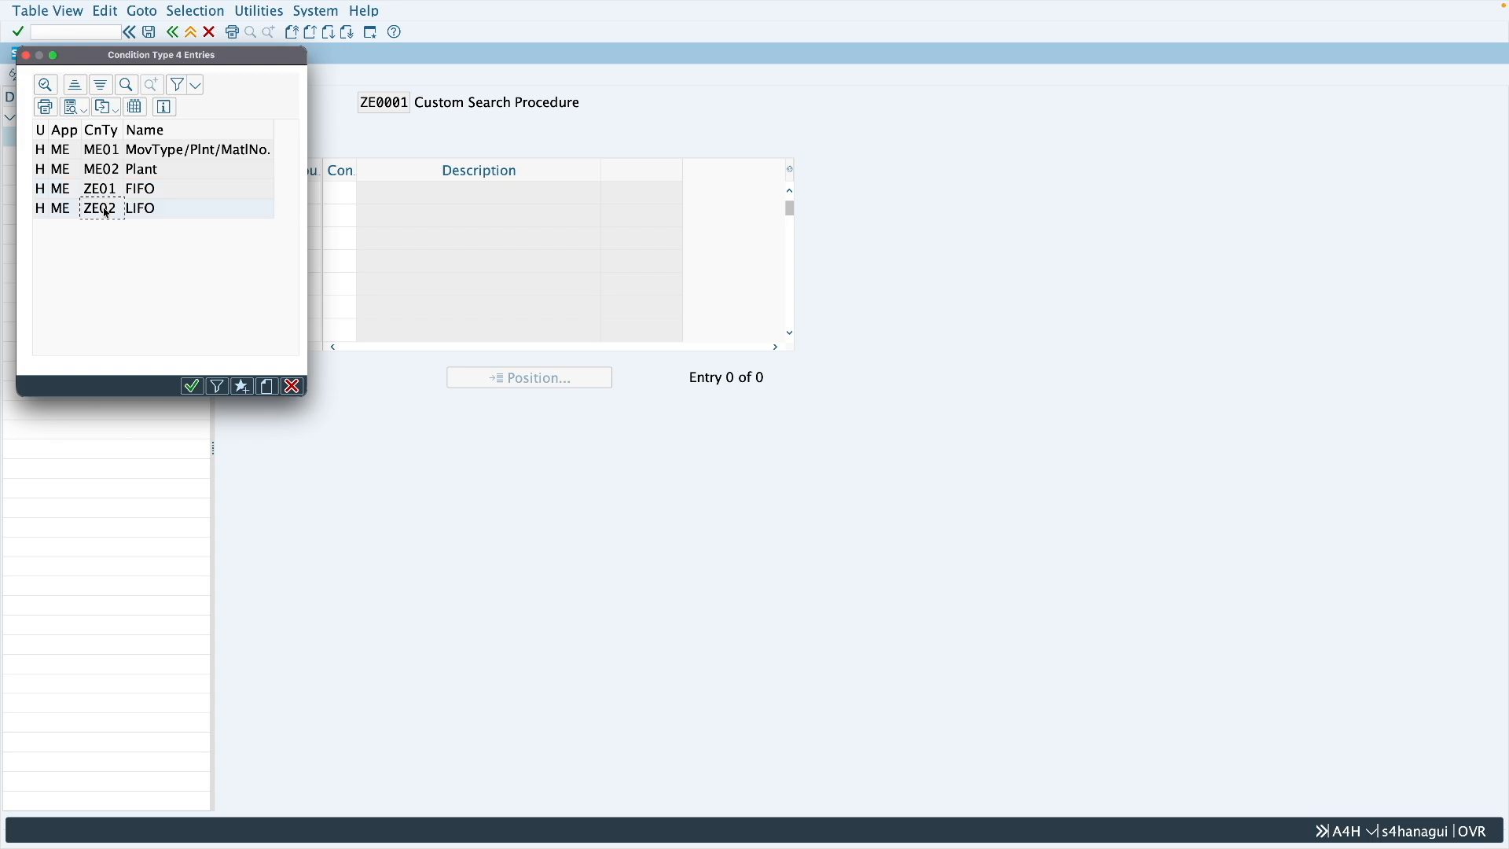
pyautogui.doubleClick(99, 196)
# - Add step 20 with condition type ZE02 to the control entries and save the procedure
pyautogui.write('20')
pyautogui.click(330, 215)
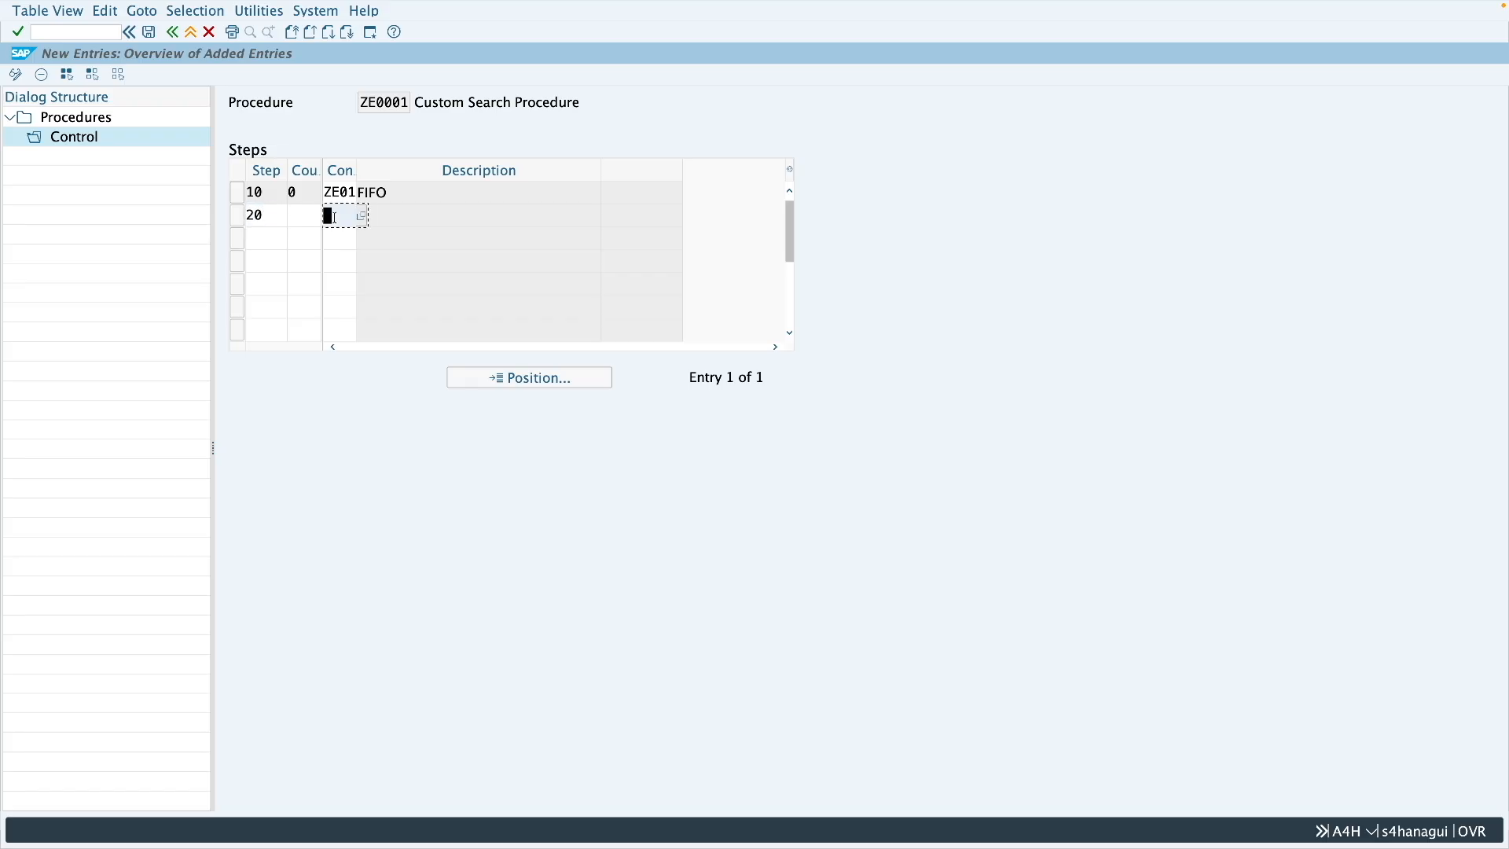
pyautogui.write('ze02')
pyautogui.press('Return')
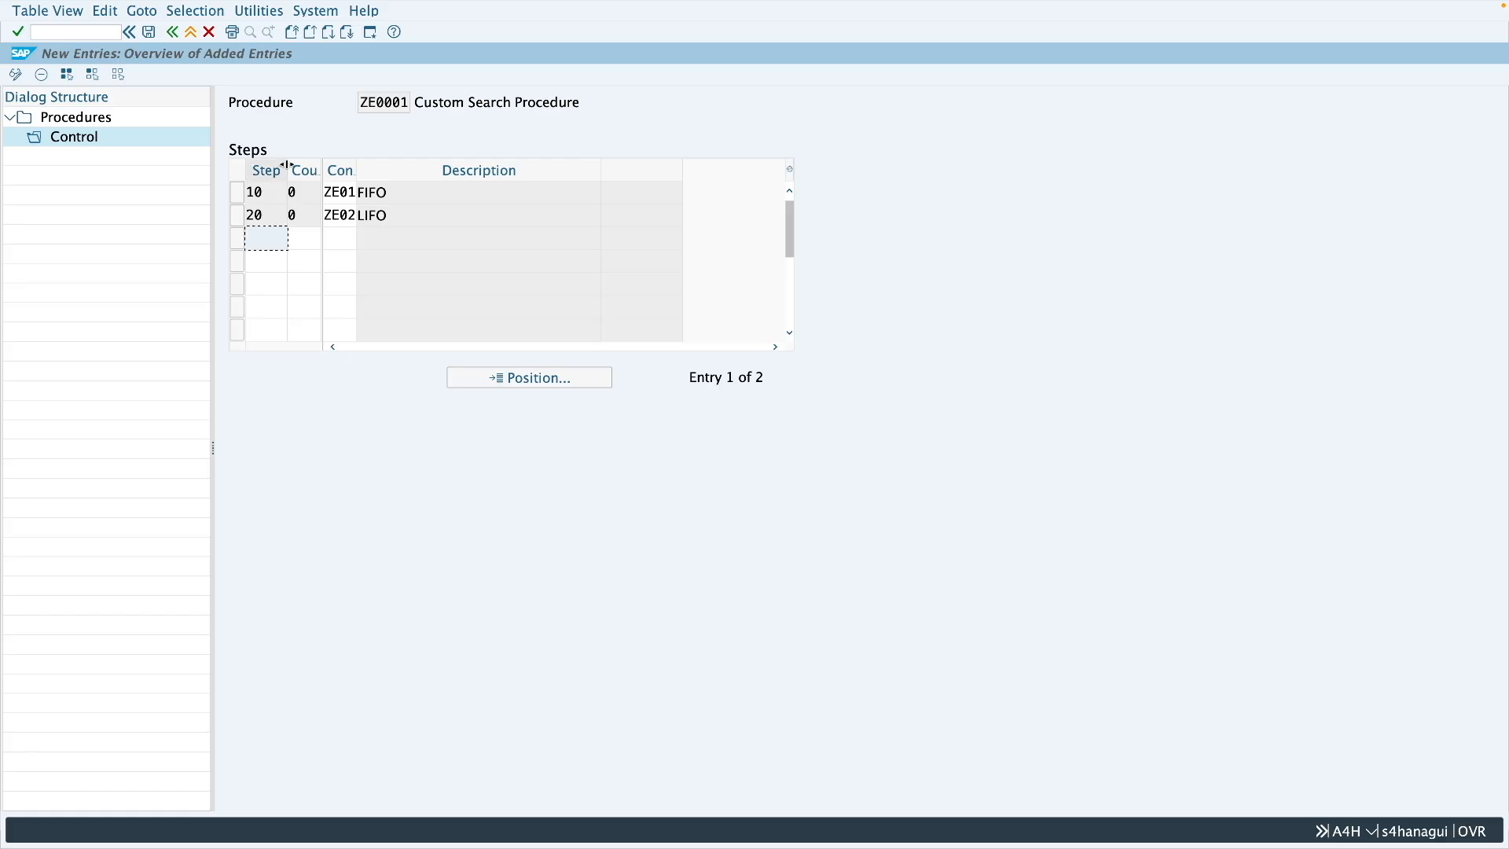
pyautogui.click(149, 33)
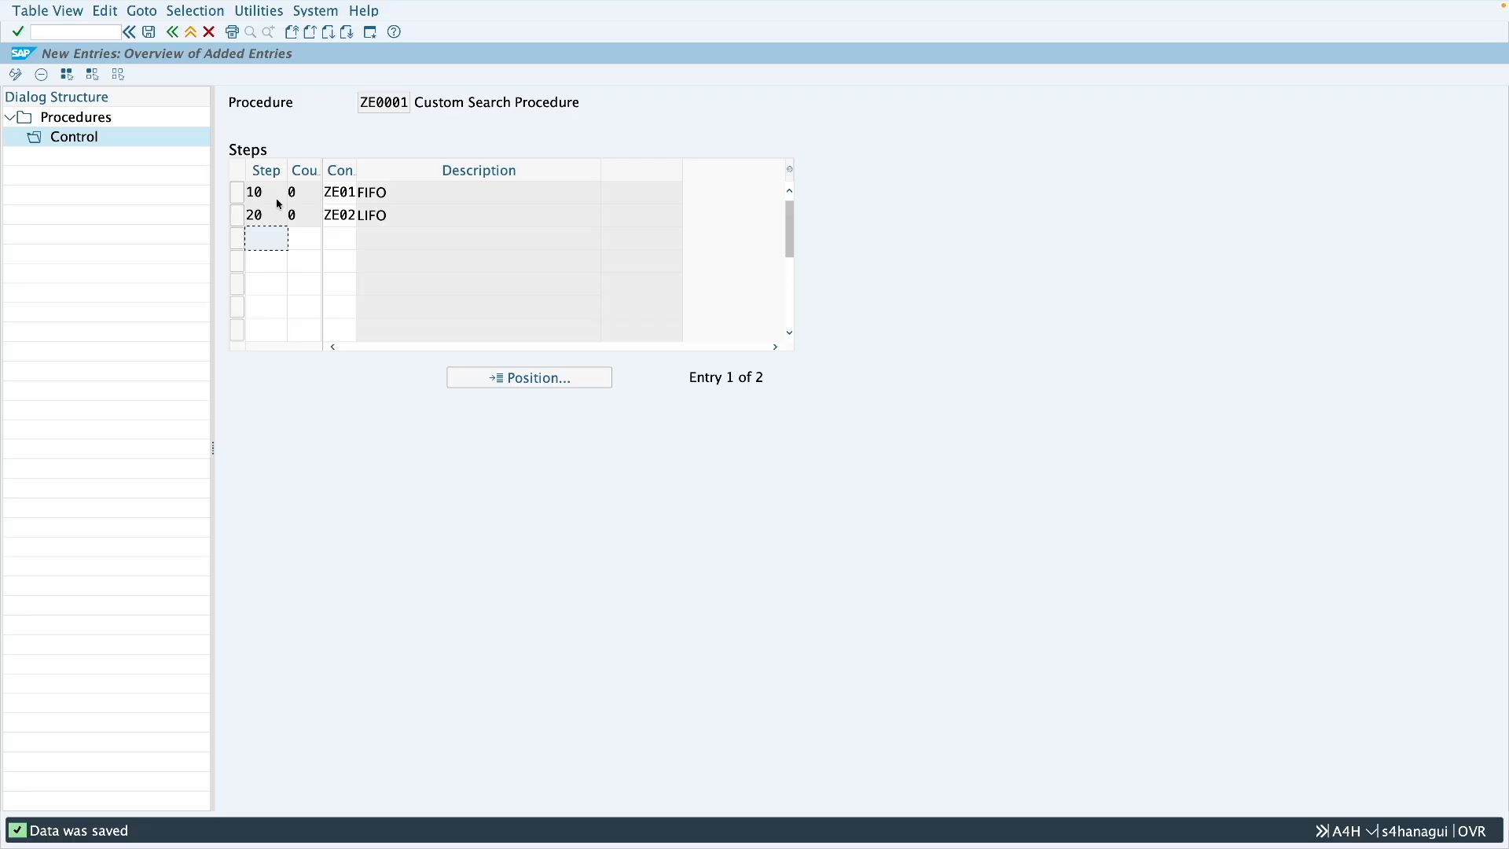
pyautogui.click(397, 223)
pyautogui.moveTo(410, 102); pyautogui.dragTo(361, 103)
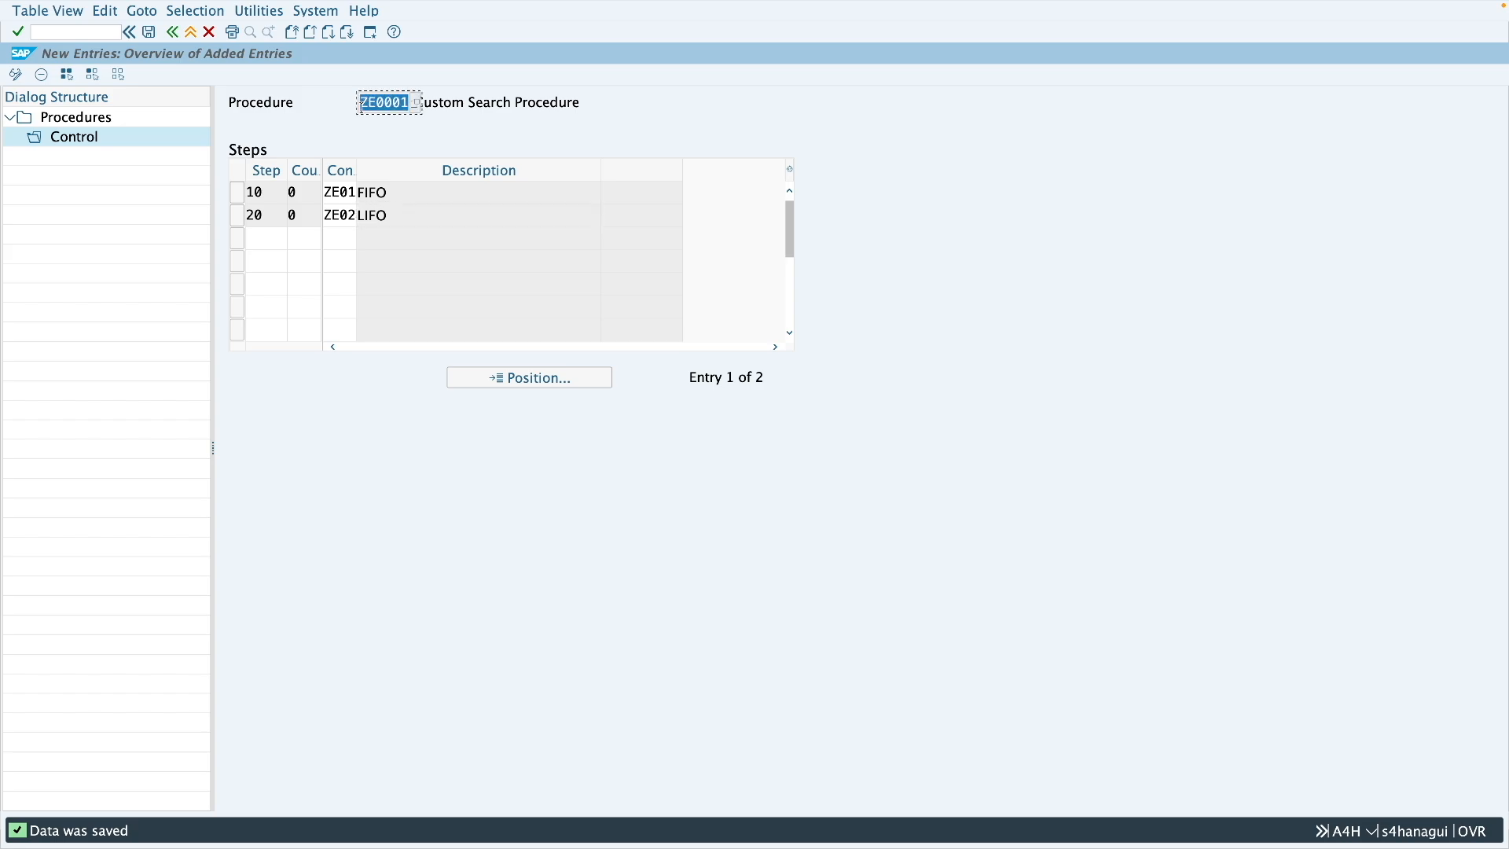
pyautogui.press('Return')
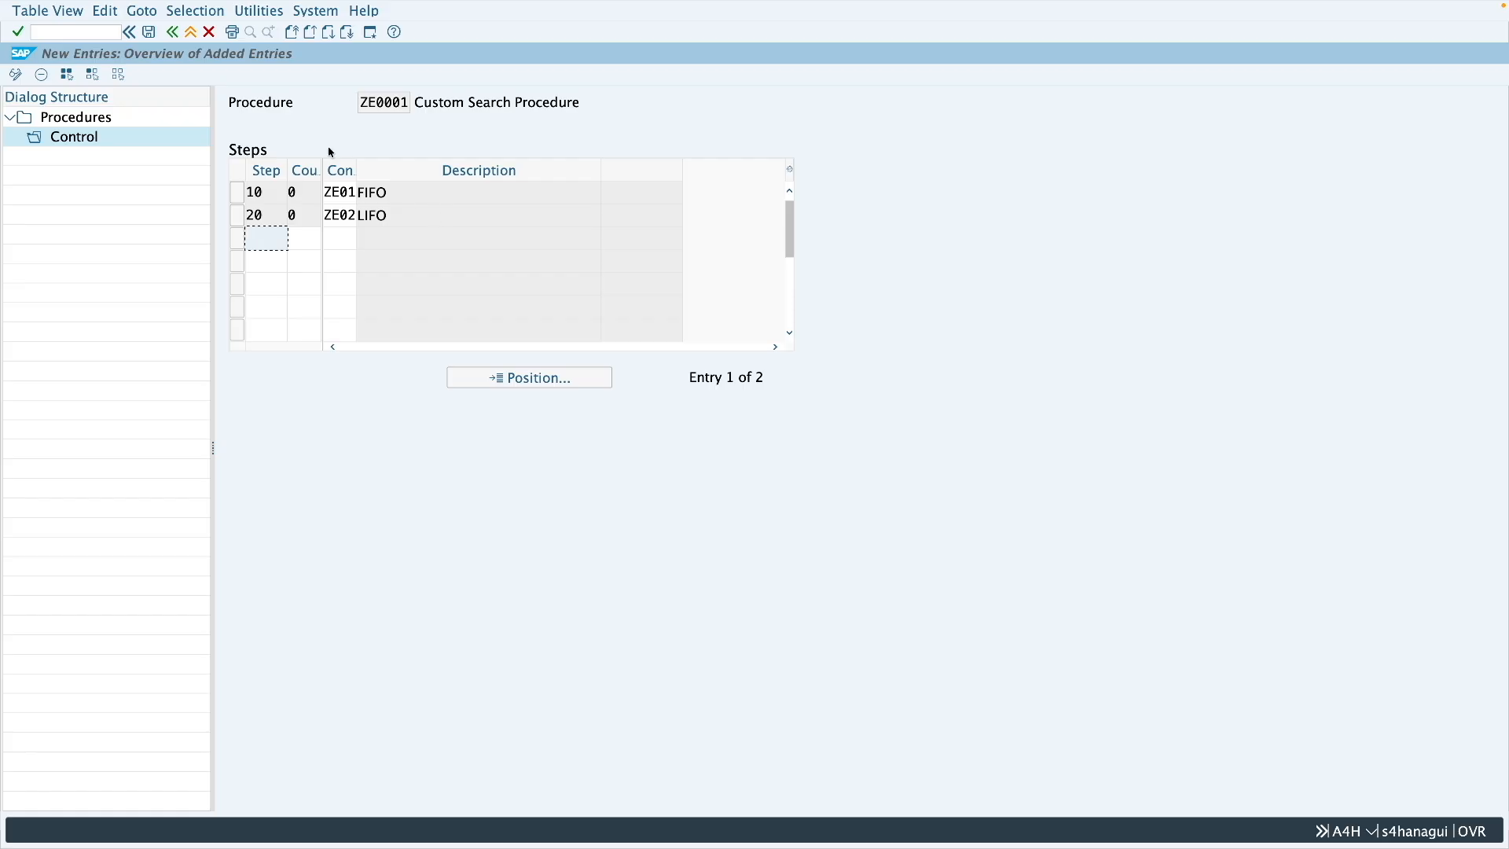
# - Save procedure ZE0001's control entries again and exit to the initial SAP menu
pyautogui.click(150, 35)
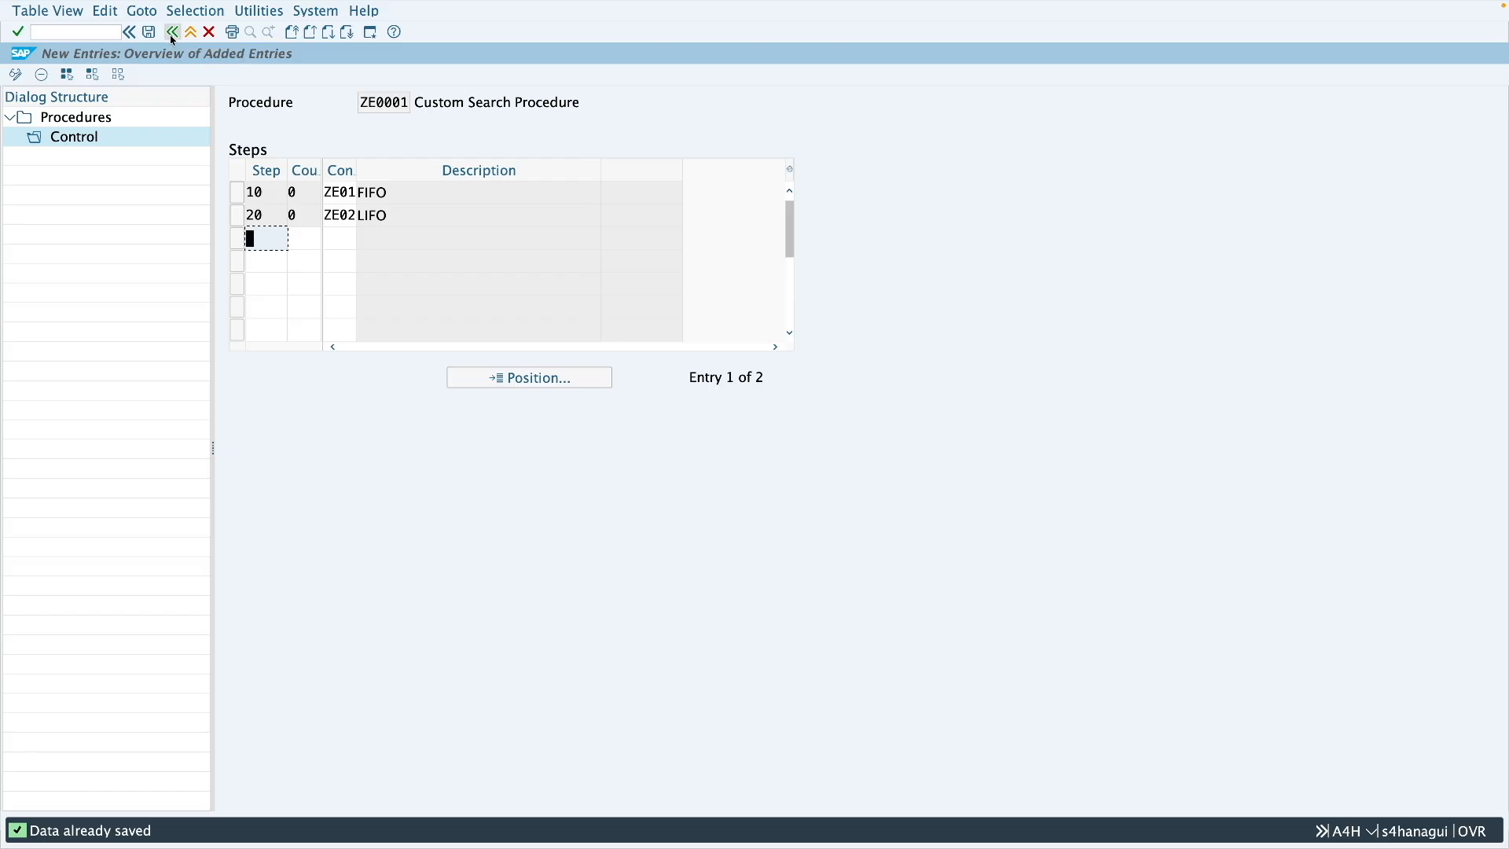
pyautogui.click(173, 33)
pyautogui.click(173, 33)
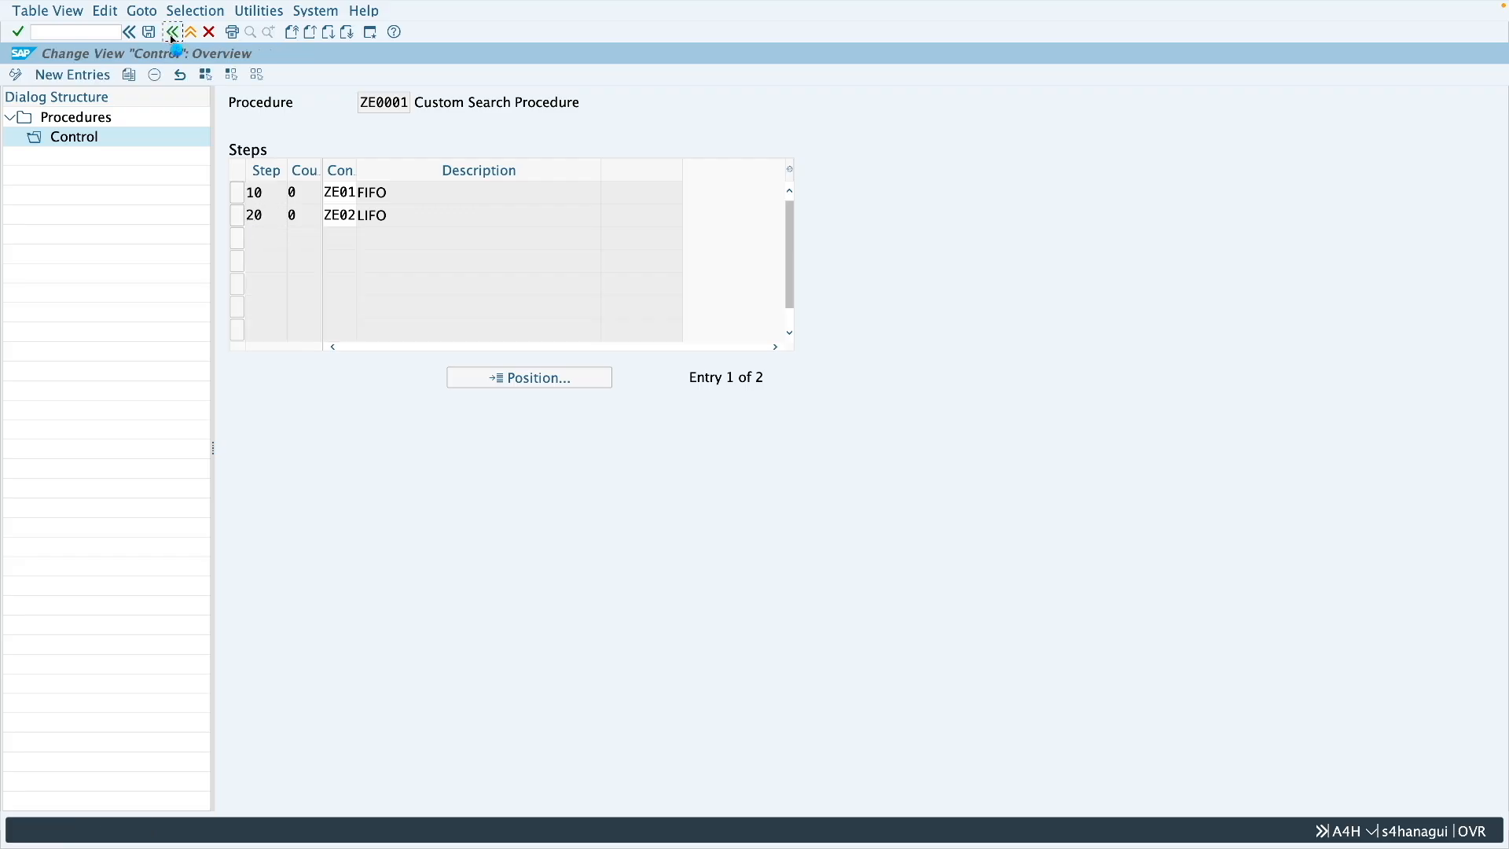
pyautogui.click(191, 32)
# - In transaction omcg, assign search procedure ZE0001 to movement type 201 (GI for cost center), save and exit
pyautogui.click(91, 34)
pyautogui.click(91, 34)
pyautogui.write('omcg')
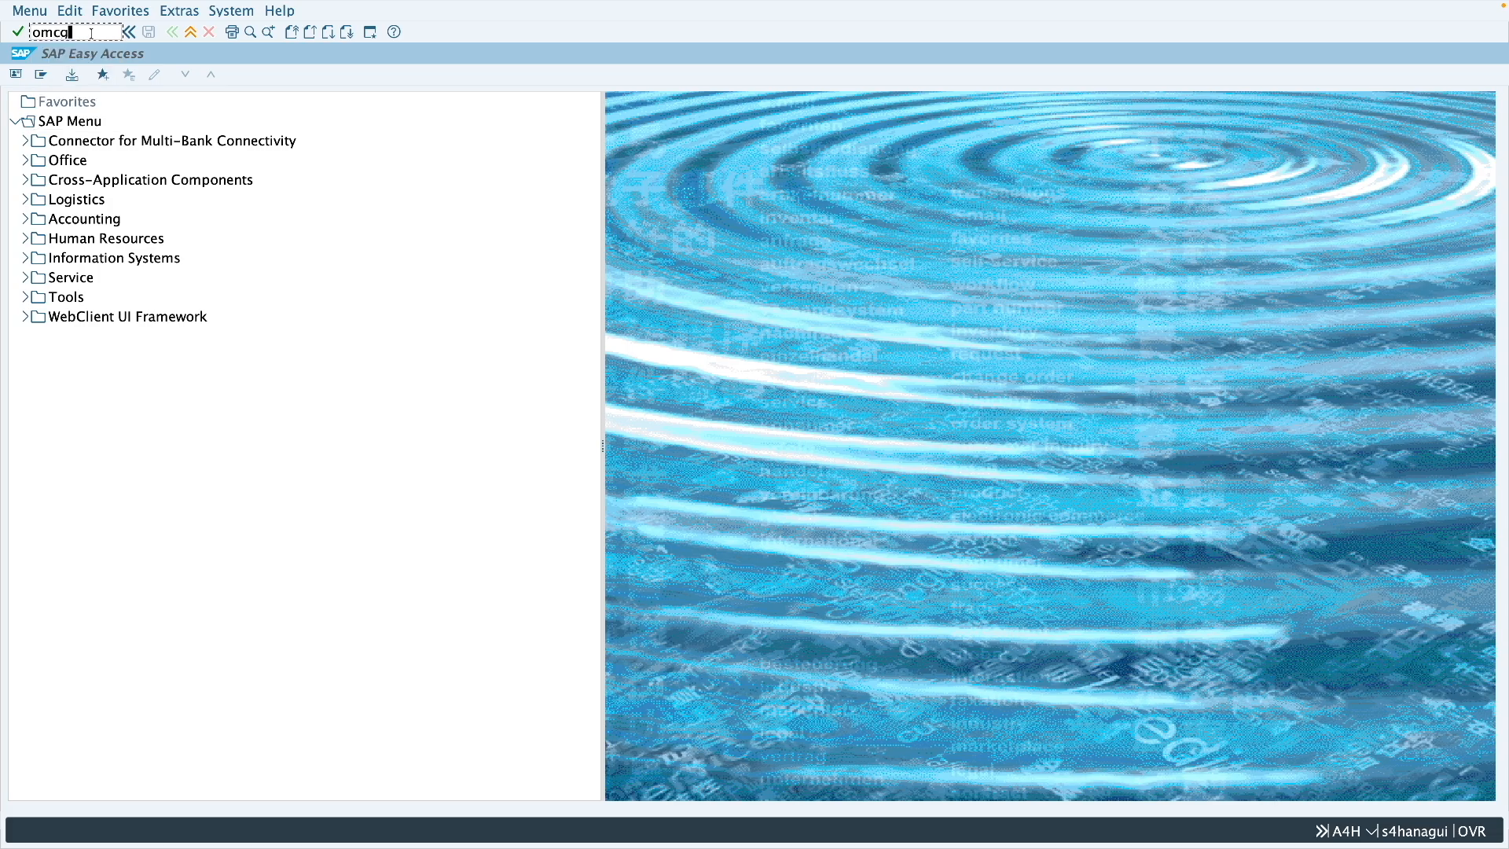
pyautogui.press('Return')
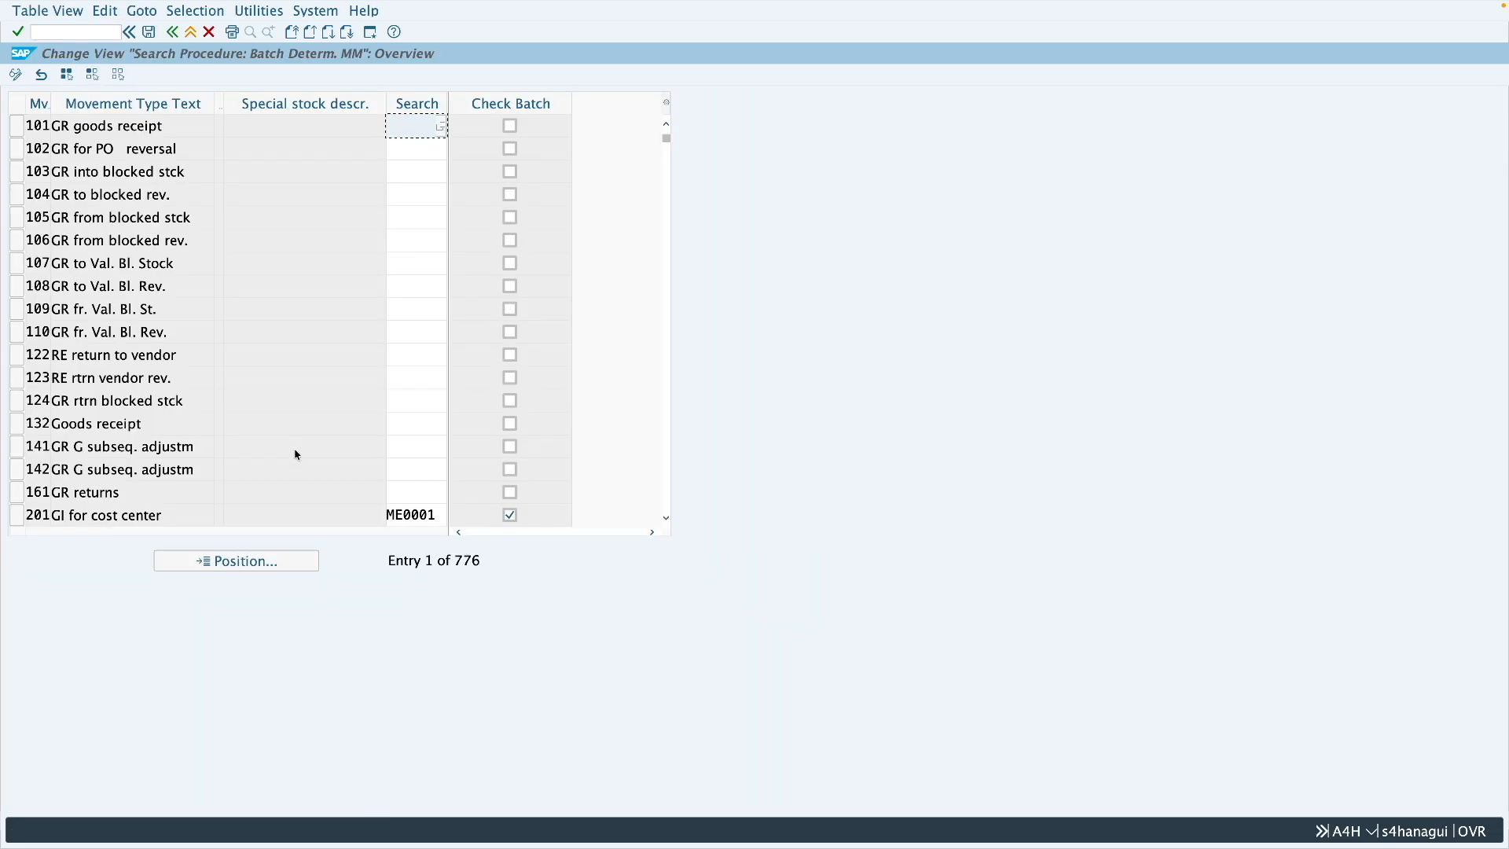
pyautogui.click(443, 519)
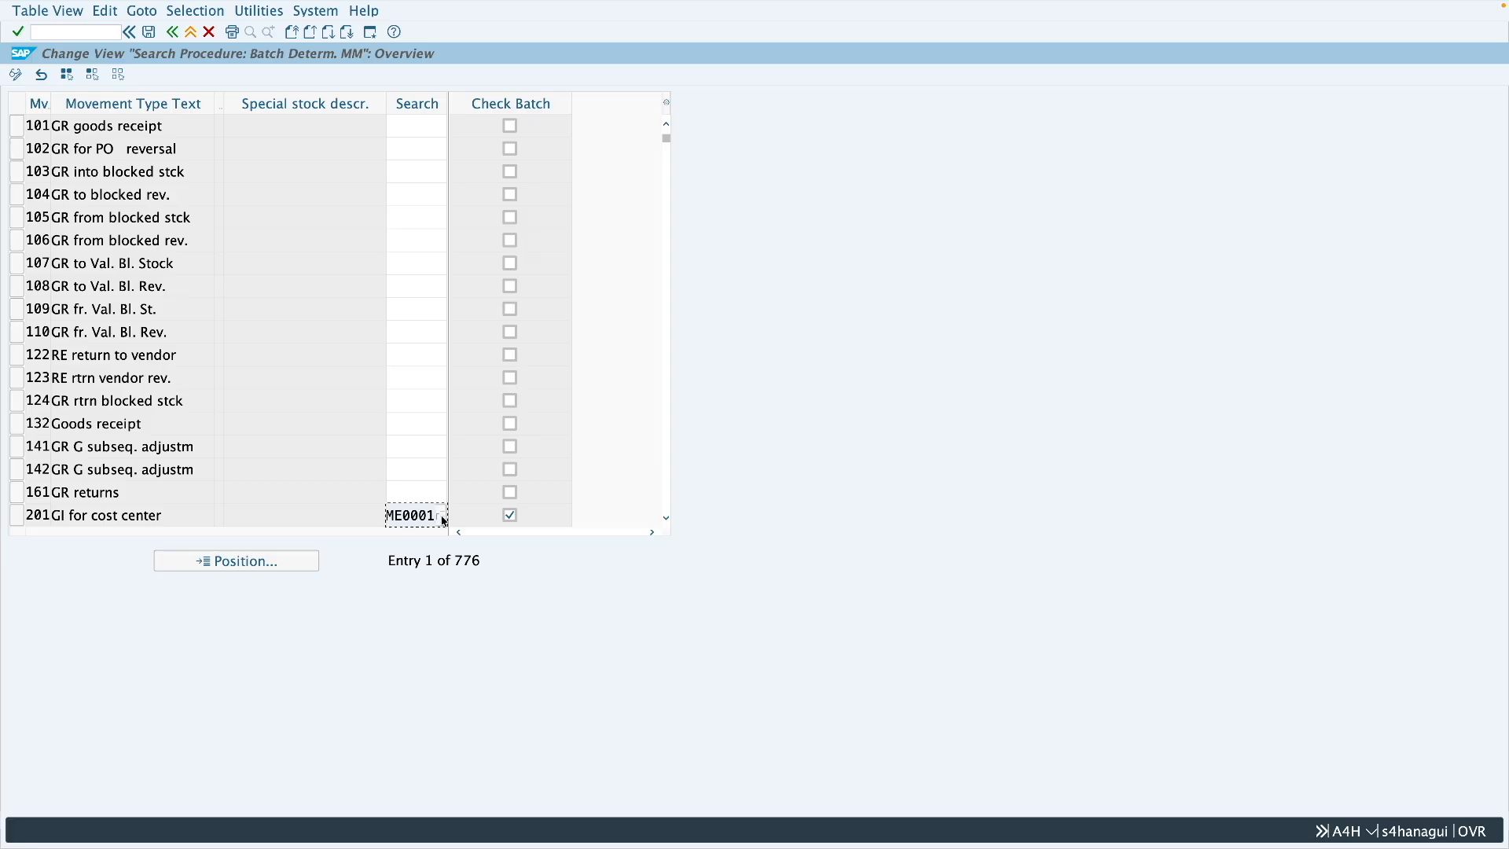
pyautogui.click(443, 519)
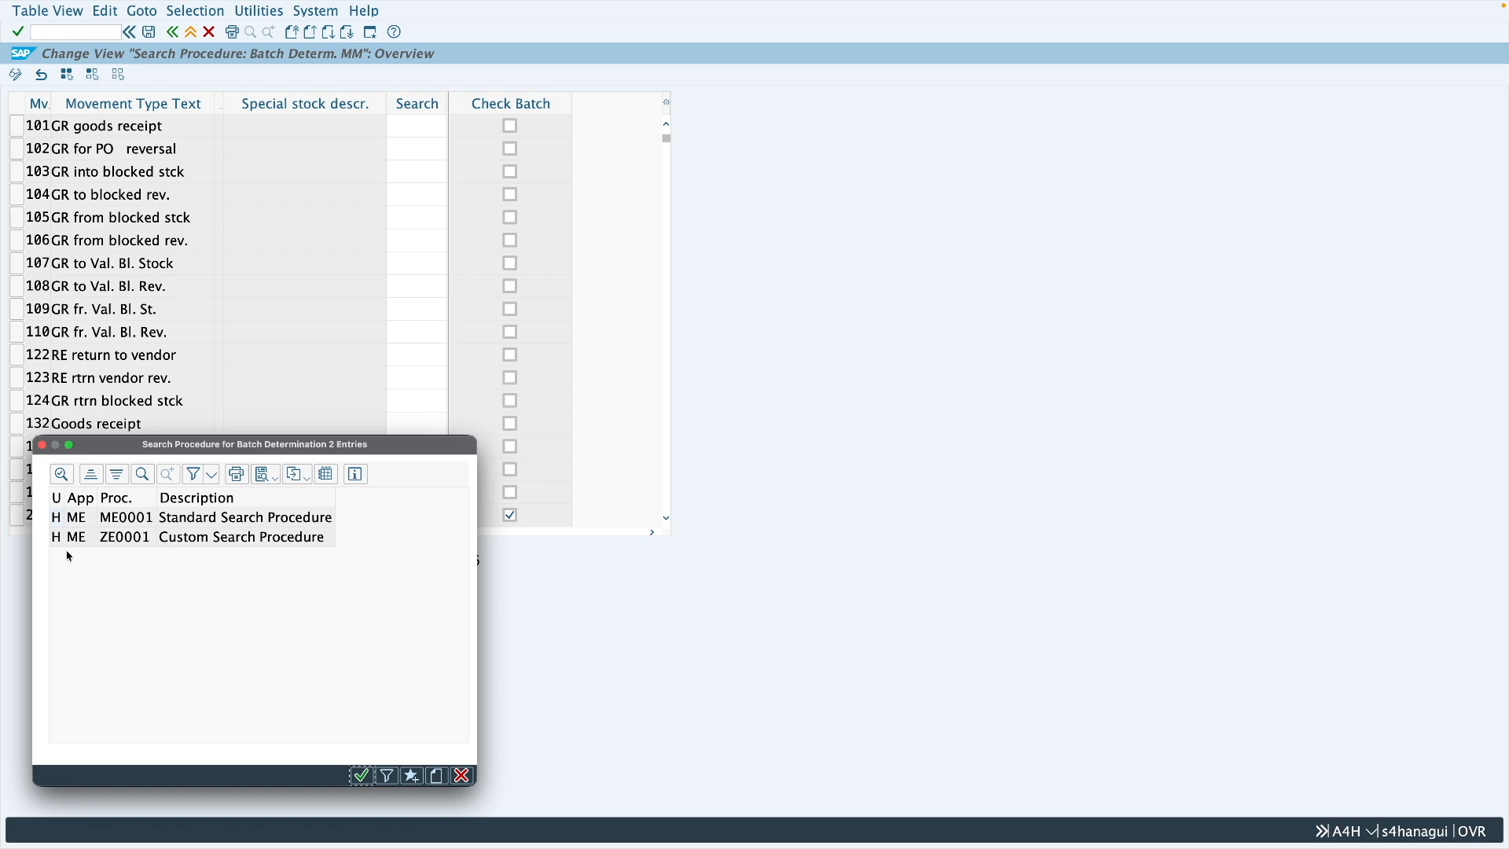
pyautogui.click(124, 541)
pyautogui.doubleClick(136, 544)
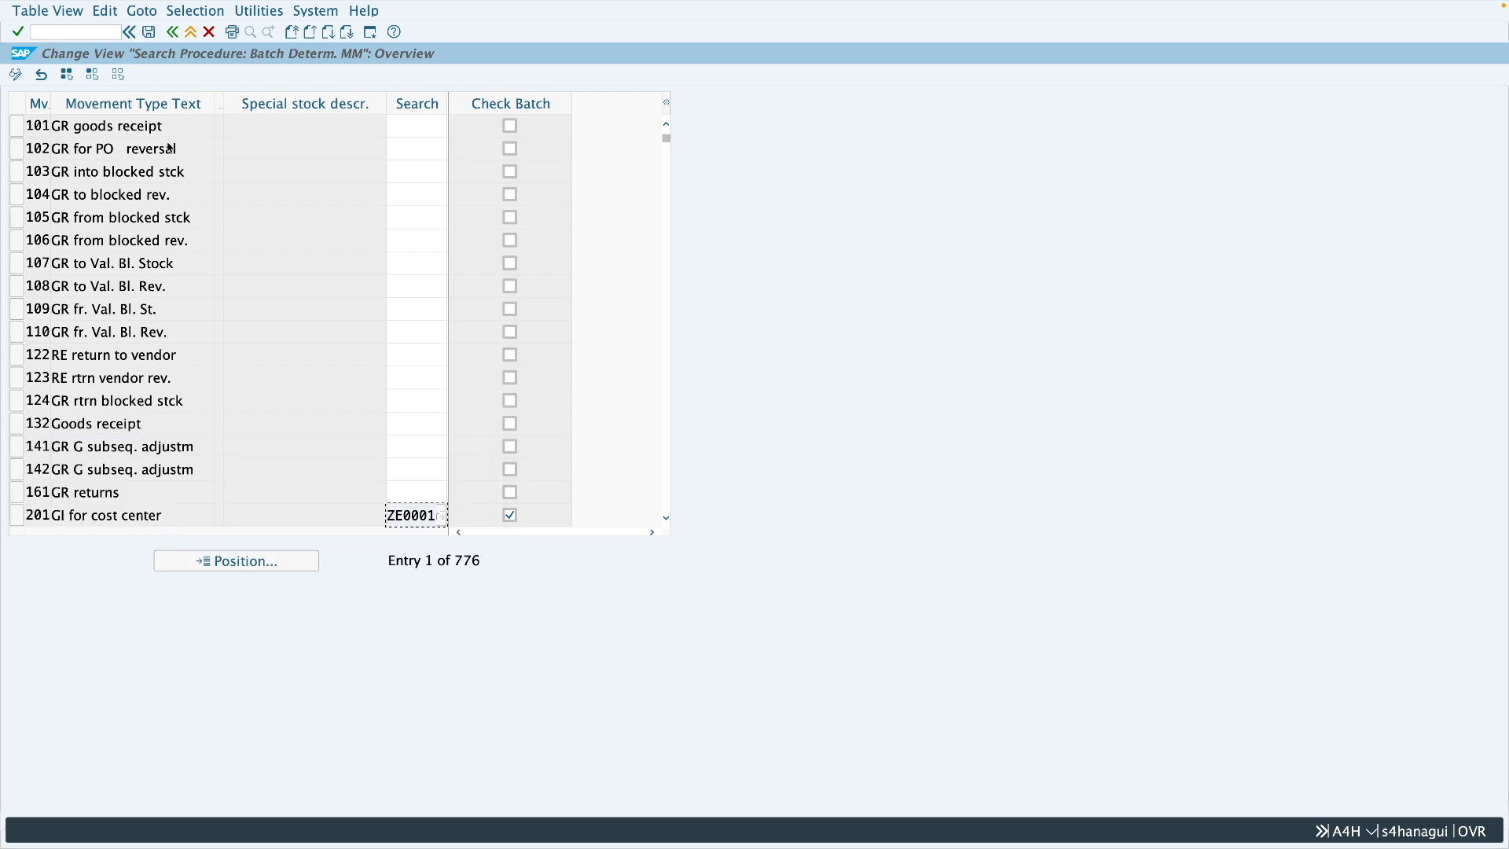
pyautogui.click(149, 33)
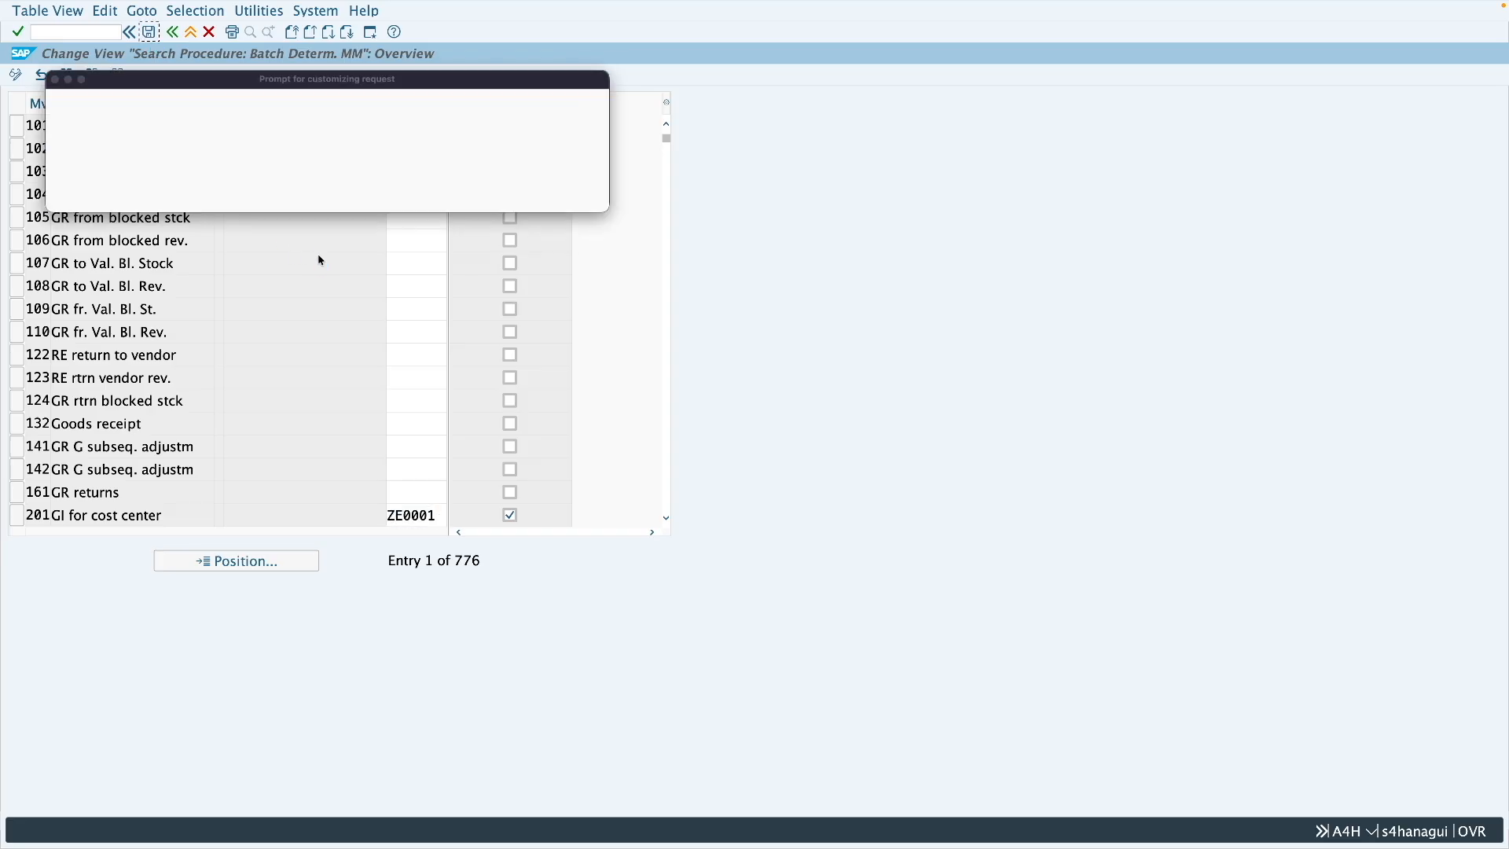
pyautogui.click(386, 203)
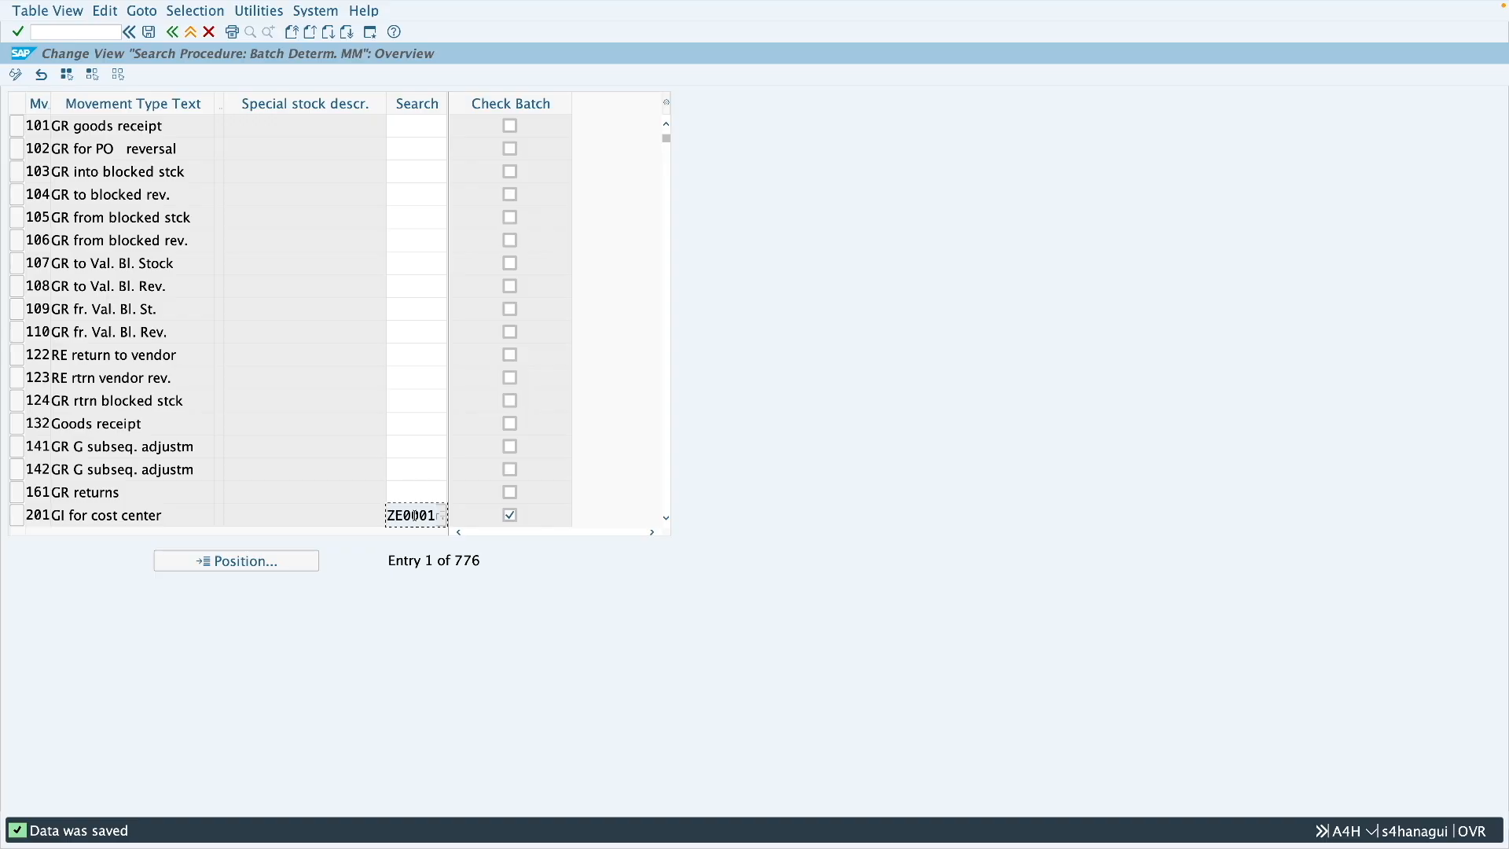
pyautogui.click(191, 31)
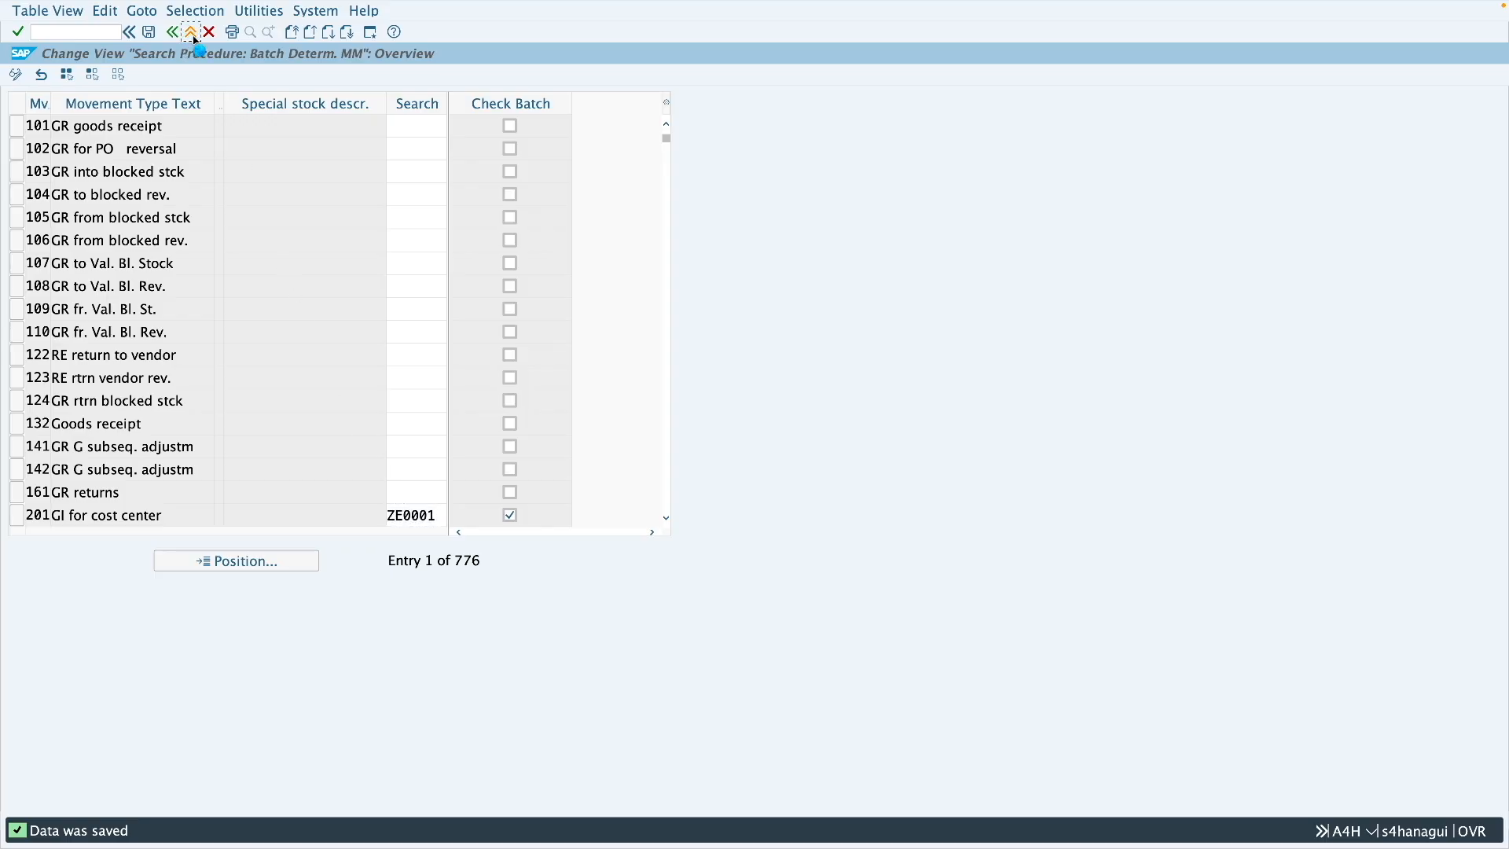
# - Start a batch search strategy in transaction mbc1 for strategy type ZE01 with key combination Movement Type/Plant/Material
pyautogui.write('mbc1')
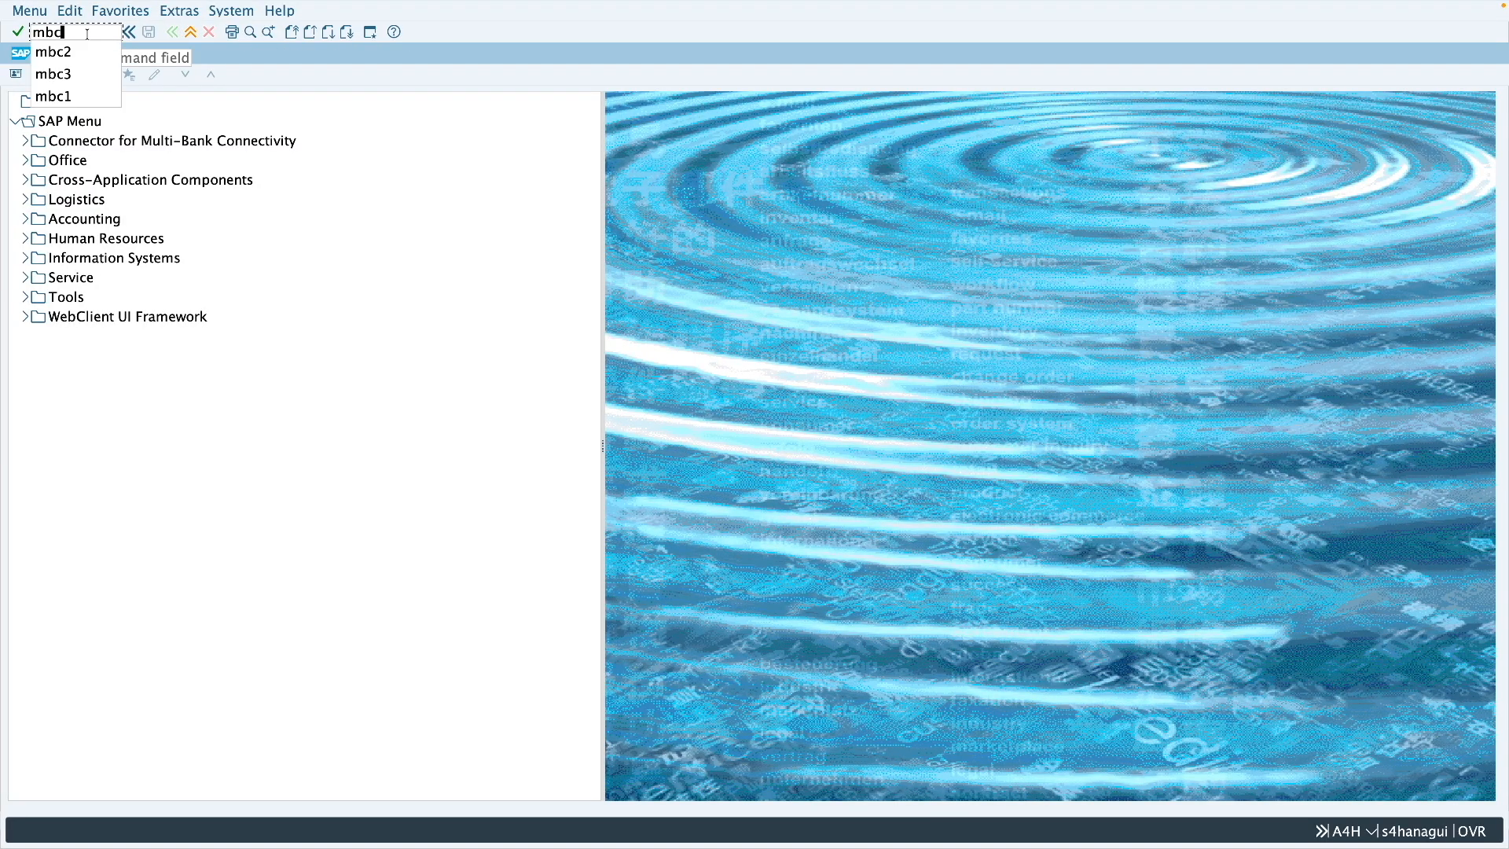
pyautogui.press('Return')
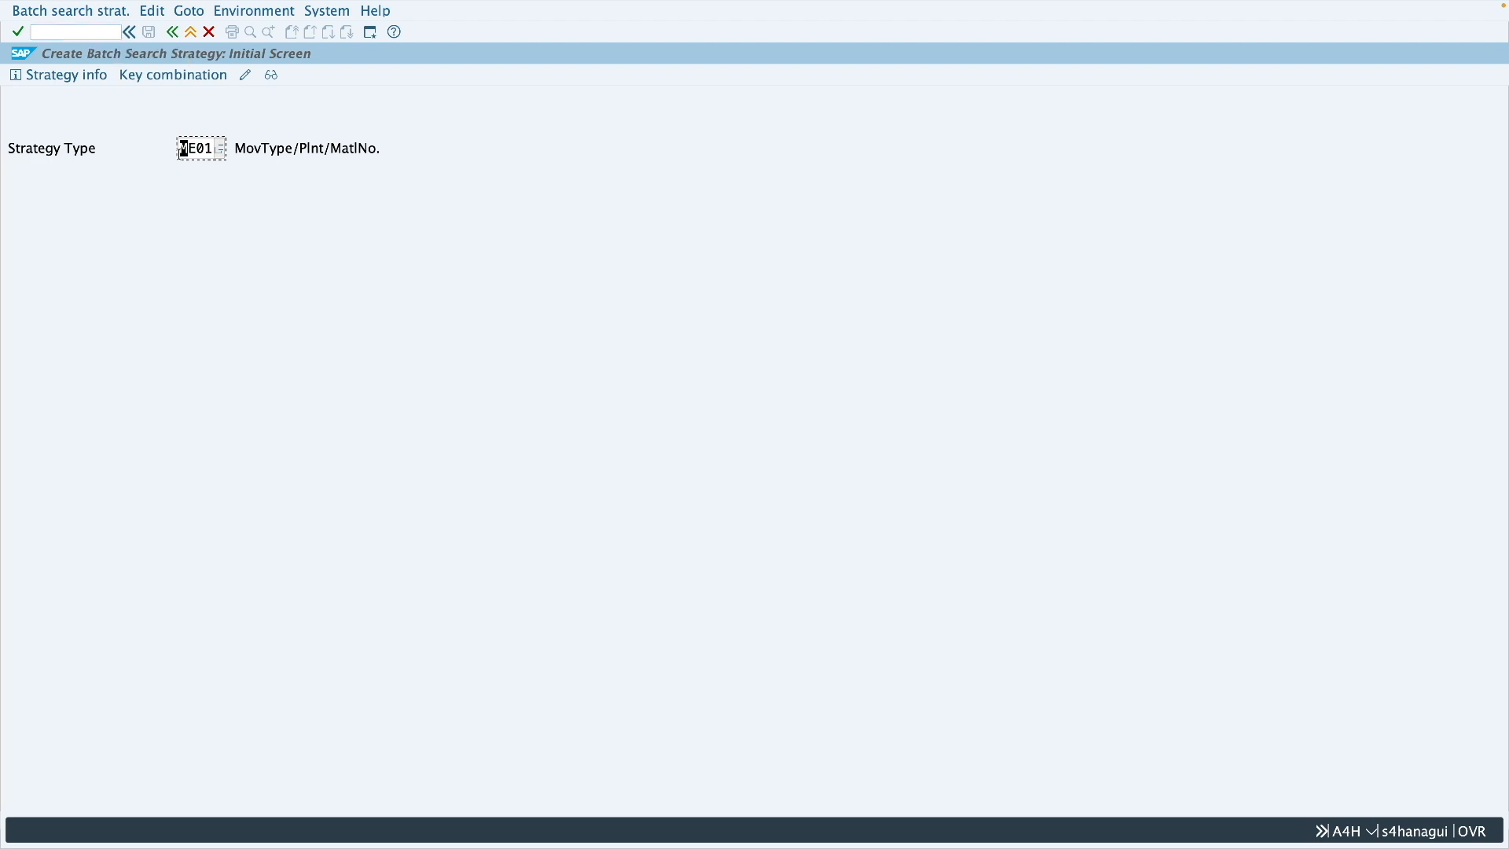
pyautogui.moveTo(179, 149); pyautogui.dragTo(208, 150)
pyautogui.write('ze01')
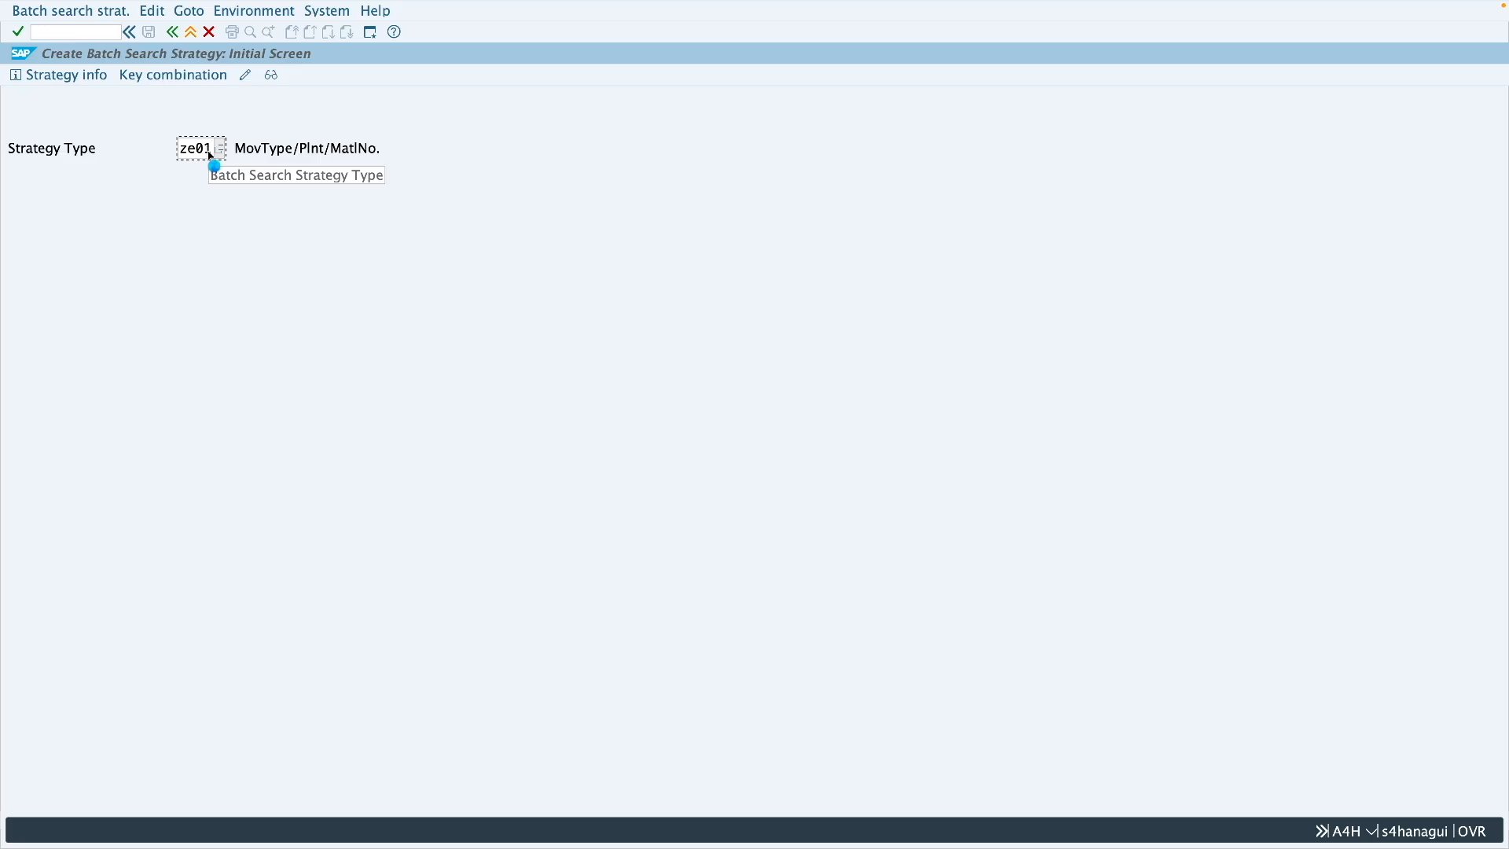
pyautogui.press('Return')
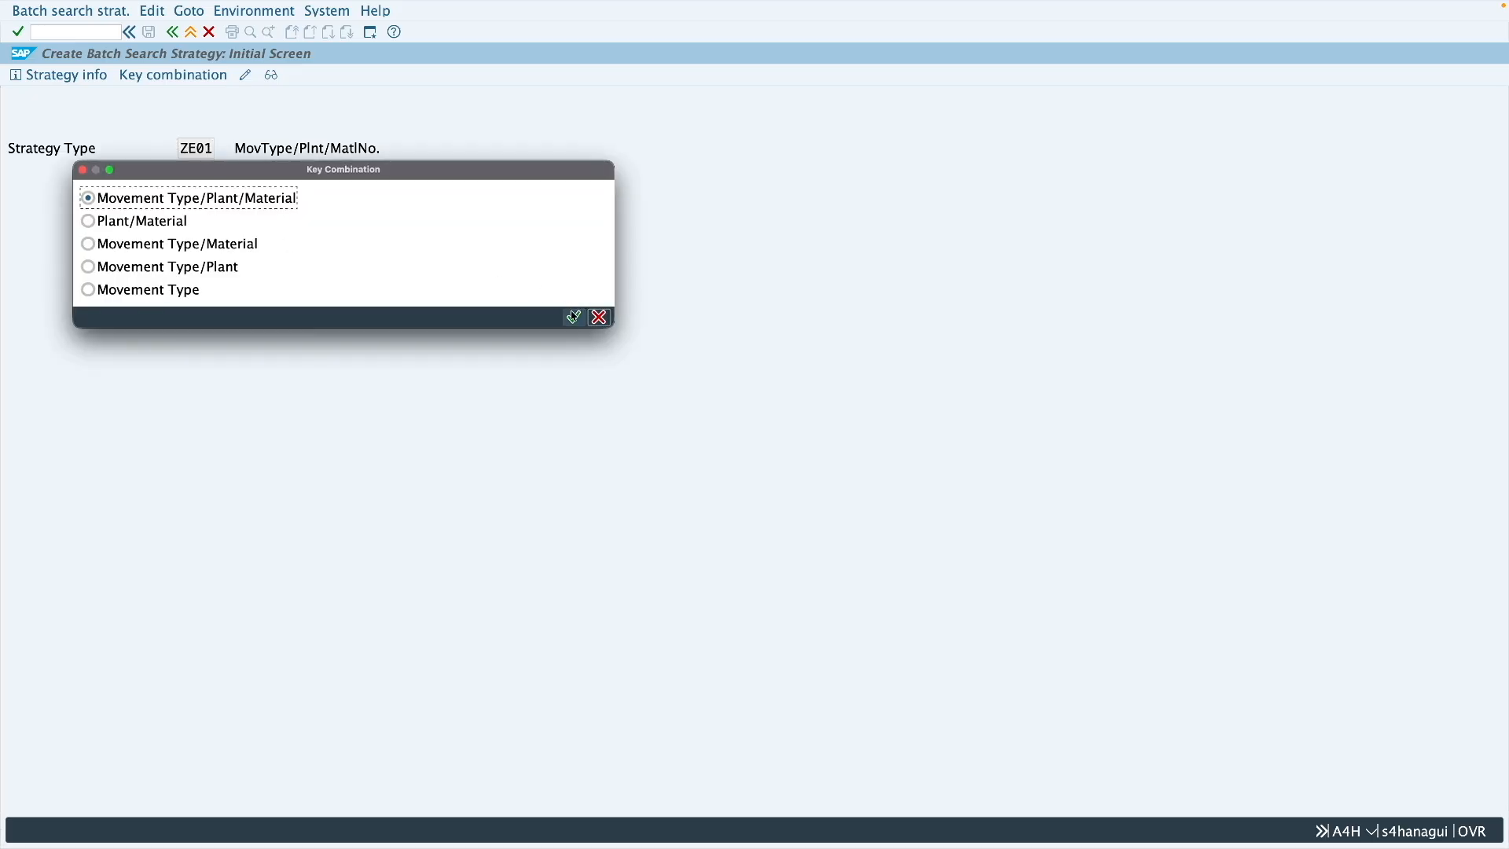
pyautogui.click(573, 316)
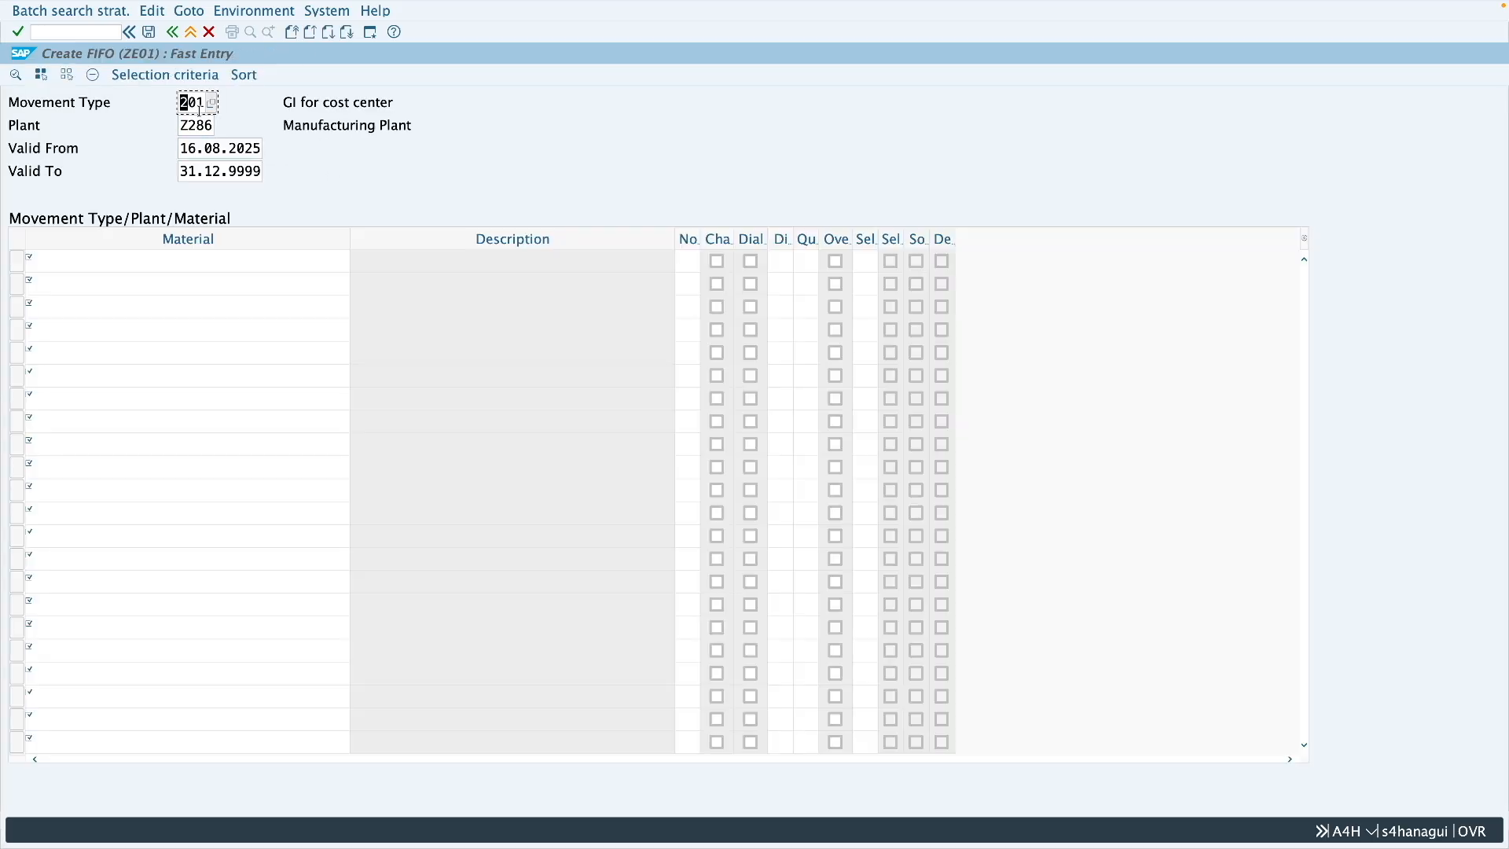
# - Add material 1047 to the FIFO record for movement type 201 and plant Z286
pyautogui.click(166, 258)
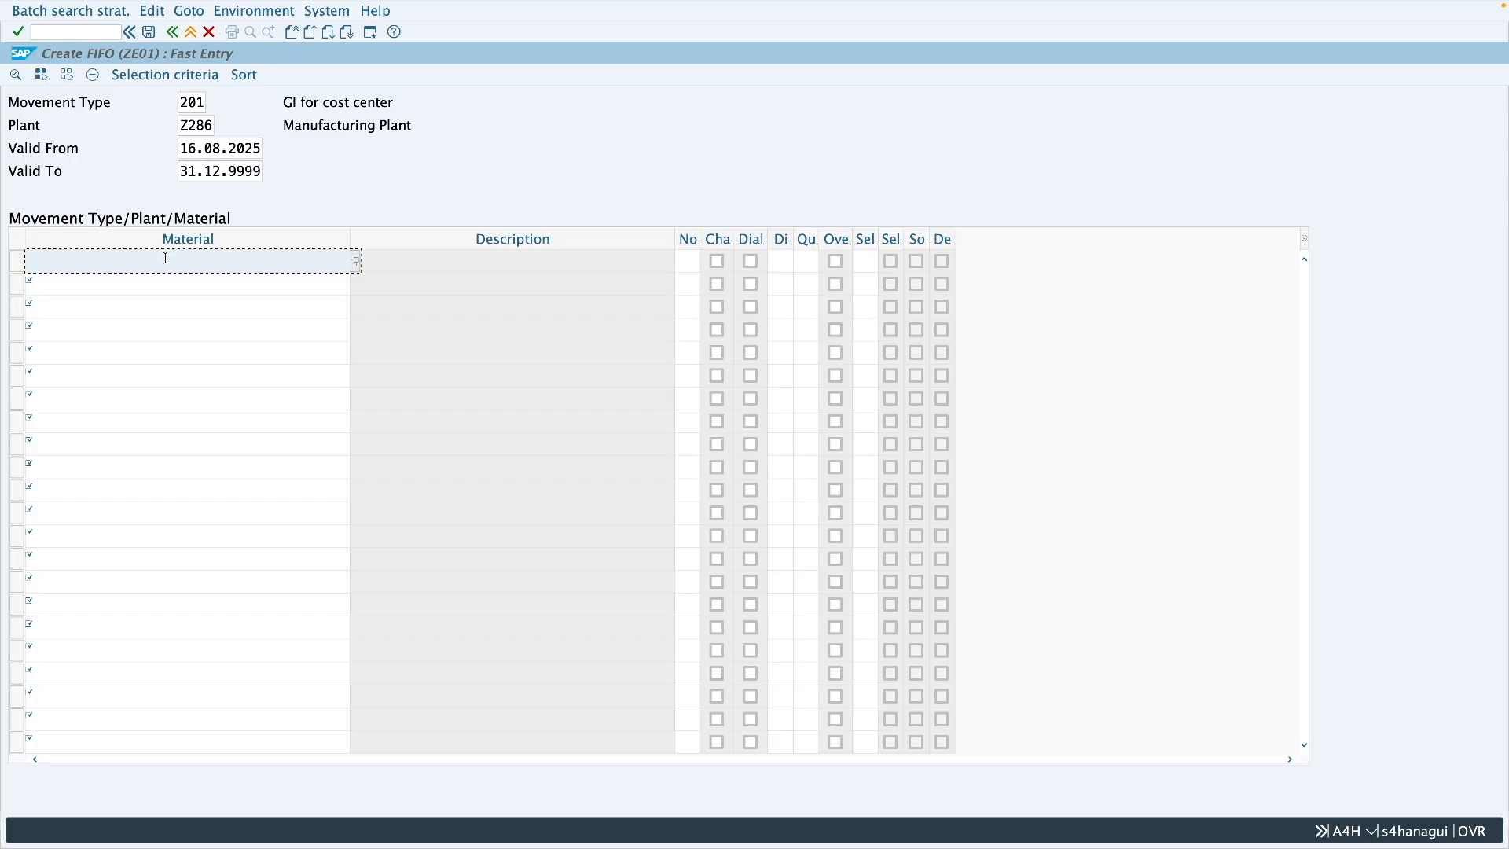
pyautogui.write('1047')
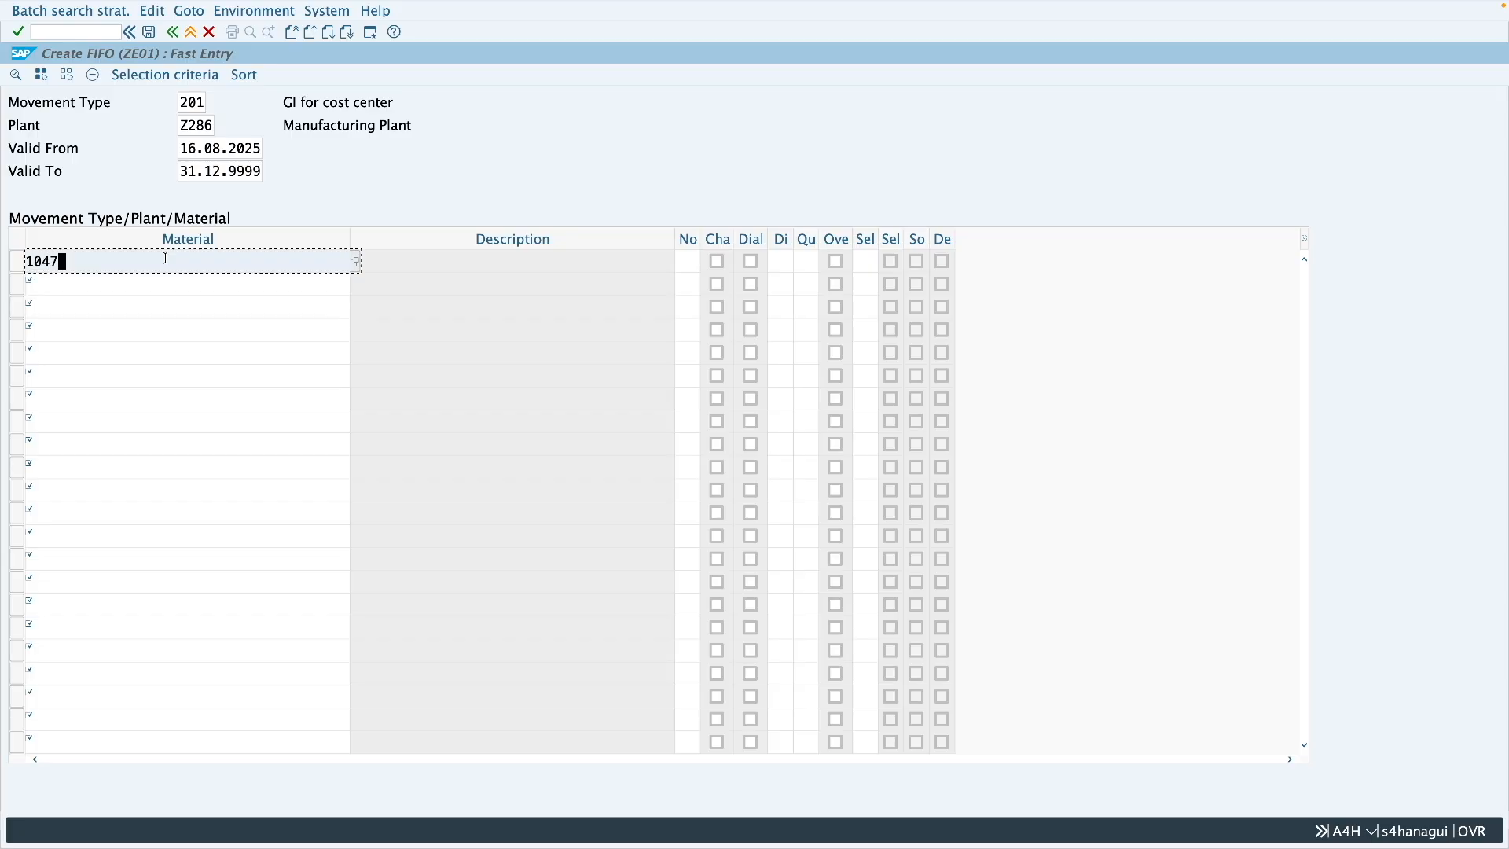
pyautogui.press('Return')
# - Set the remaining shelf life selection criterion in class ZBATCH_SEL to >= 30 for material 1047
pyautogui.click(183, 77)
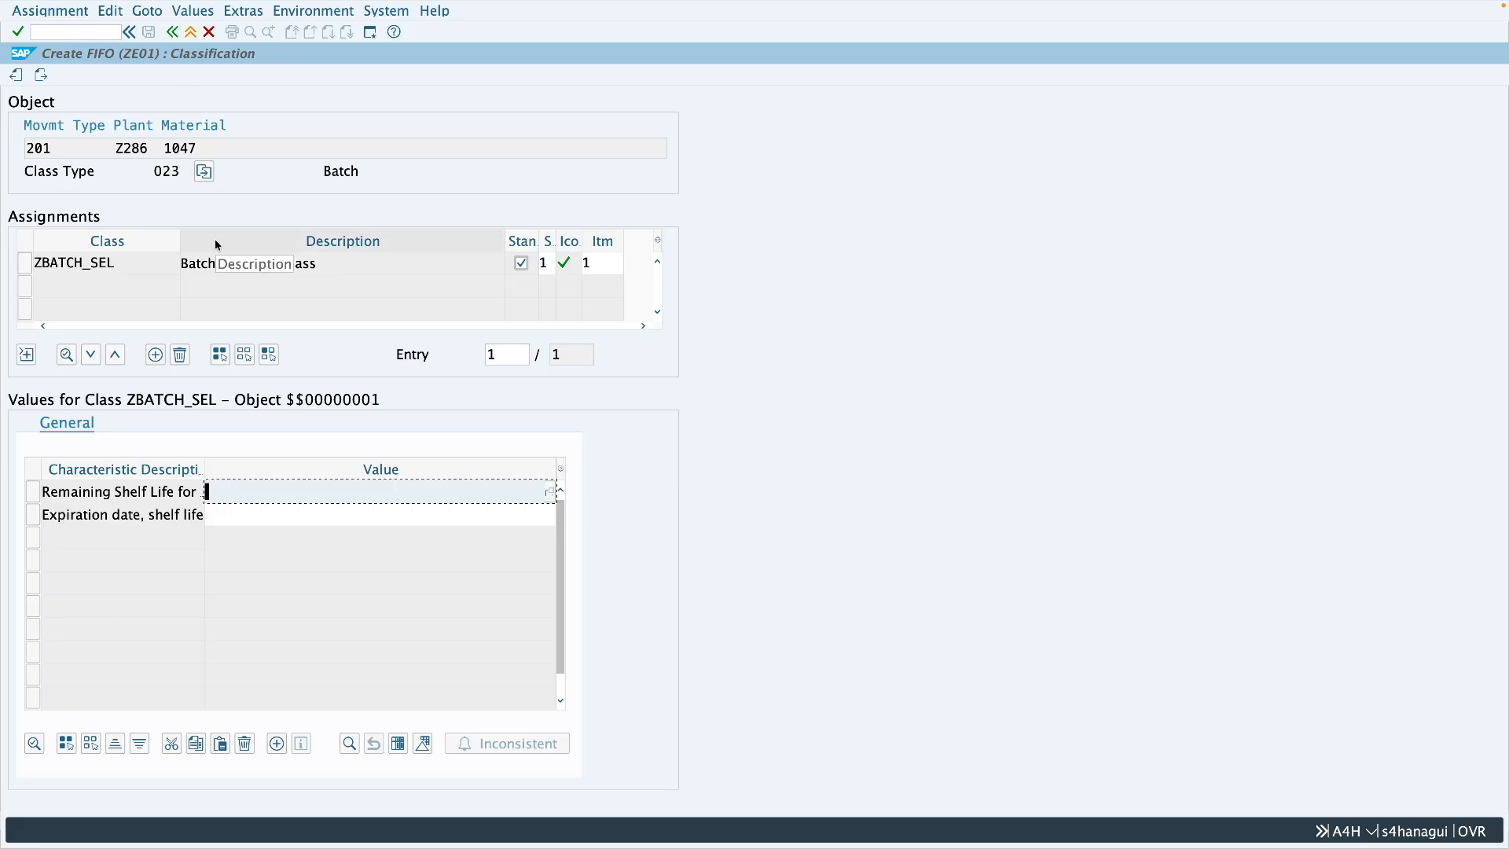
pyautogui.moveTo(122, 269); pyautogui.dragTo(36, 264)
pyautogui.click(111, 266)
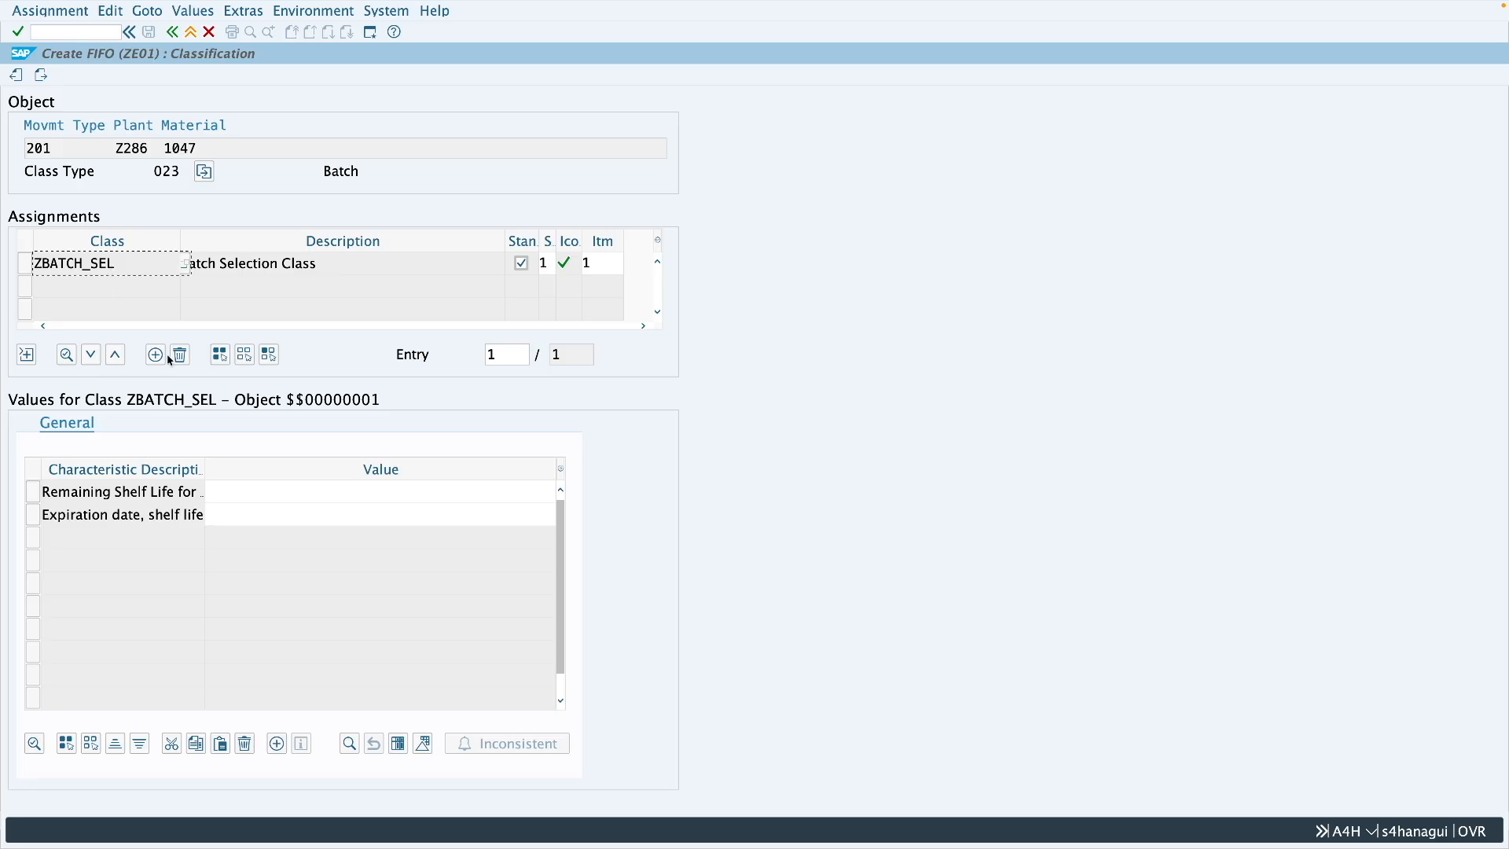
pyautogui.click(232, 496)
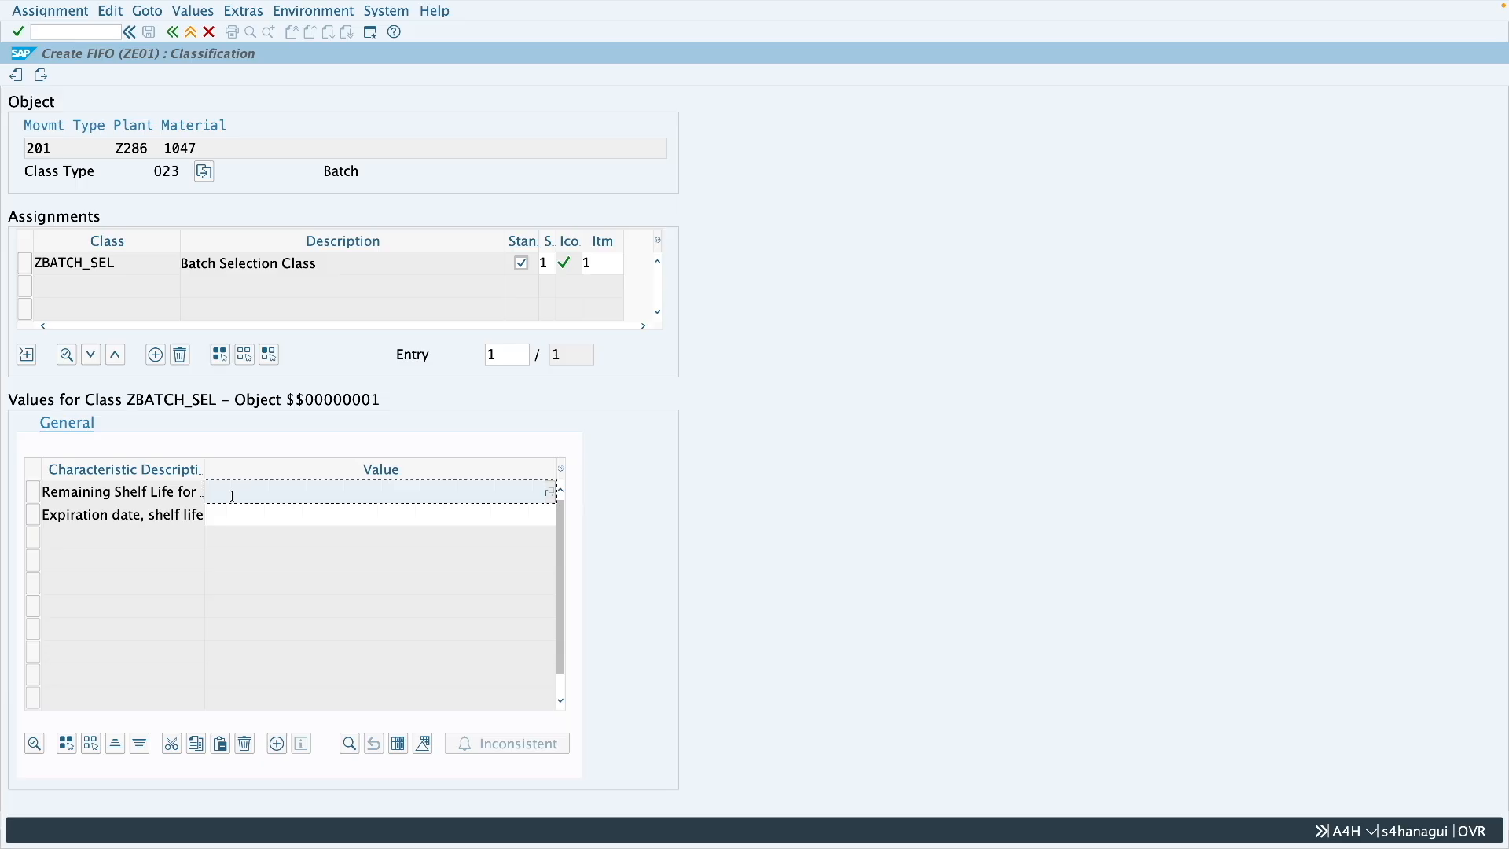
pyautogui.write('>= 30')
pyautogui.press('Return')
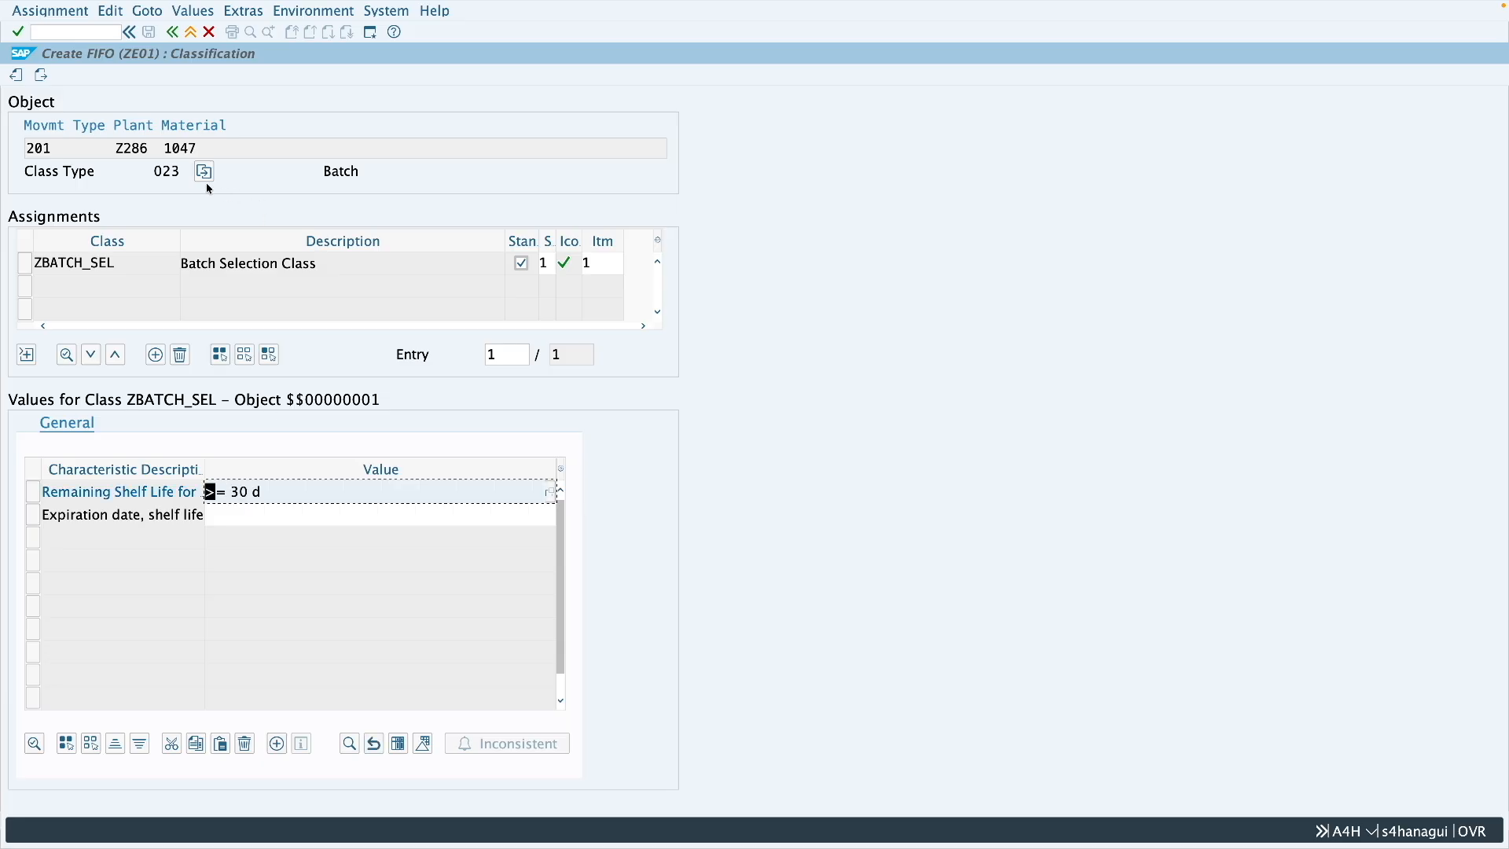
pyautogui.click(41, 75)
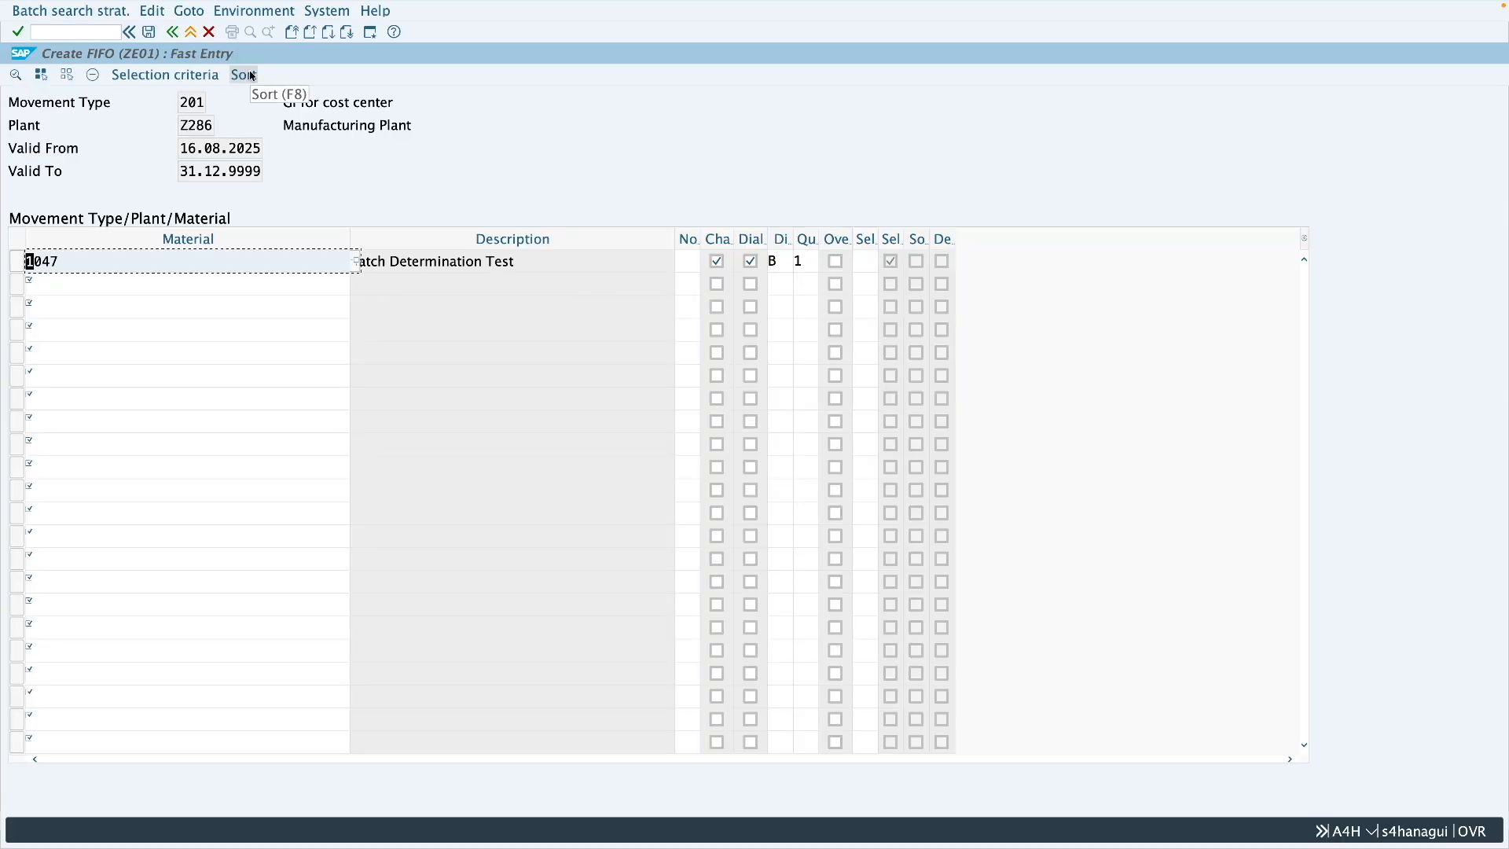
# - Check the sort rule for material 1047, save the ZE01 condition record and exit to the initial menu
pyautogui.click(252, 75)
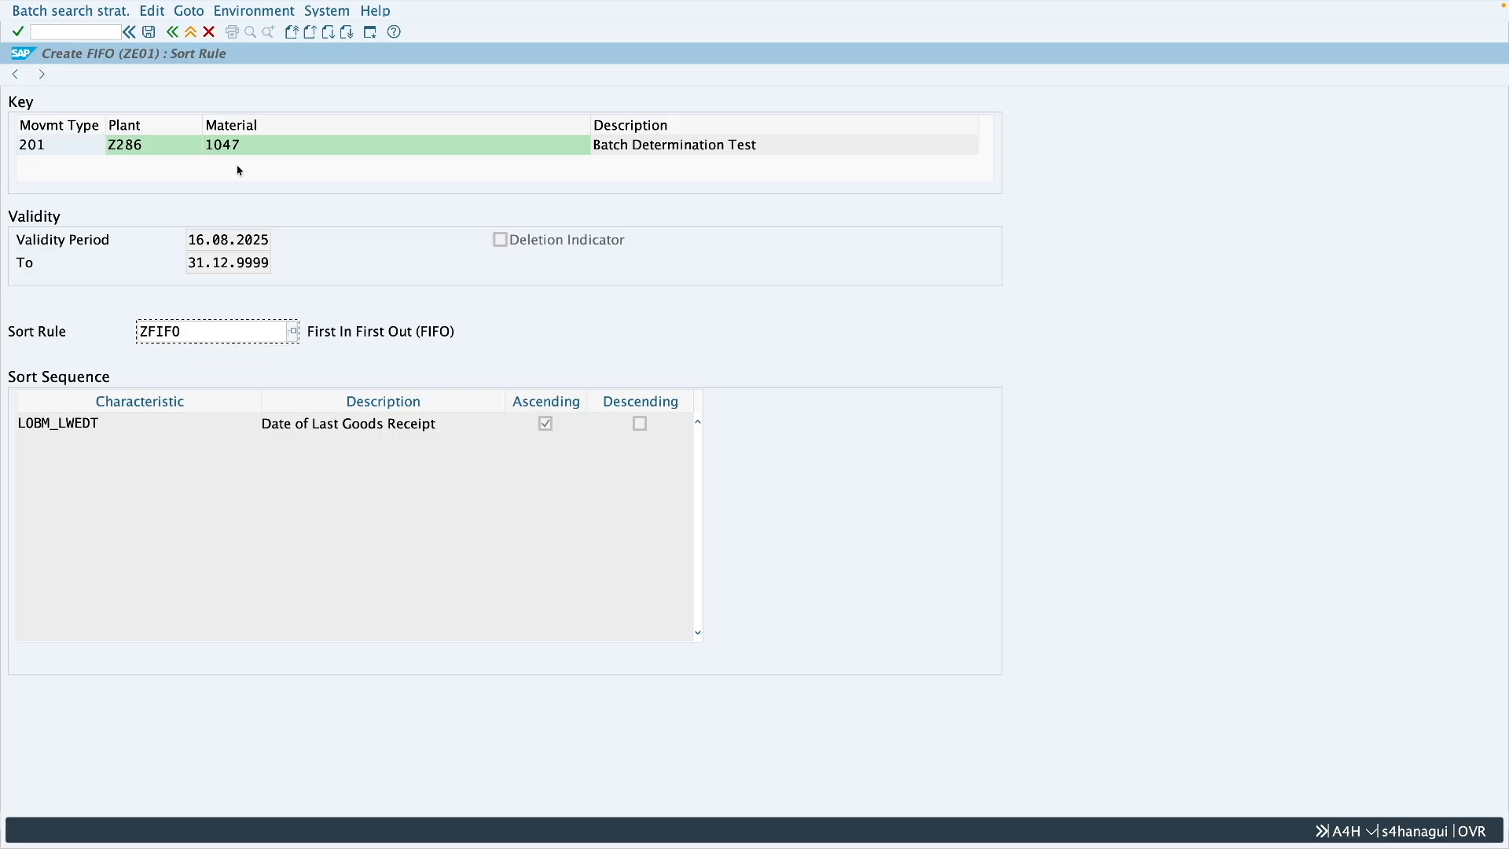
pyautogui.click(149, 33)
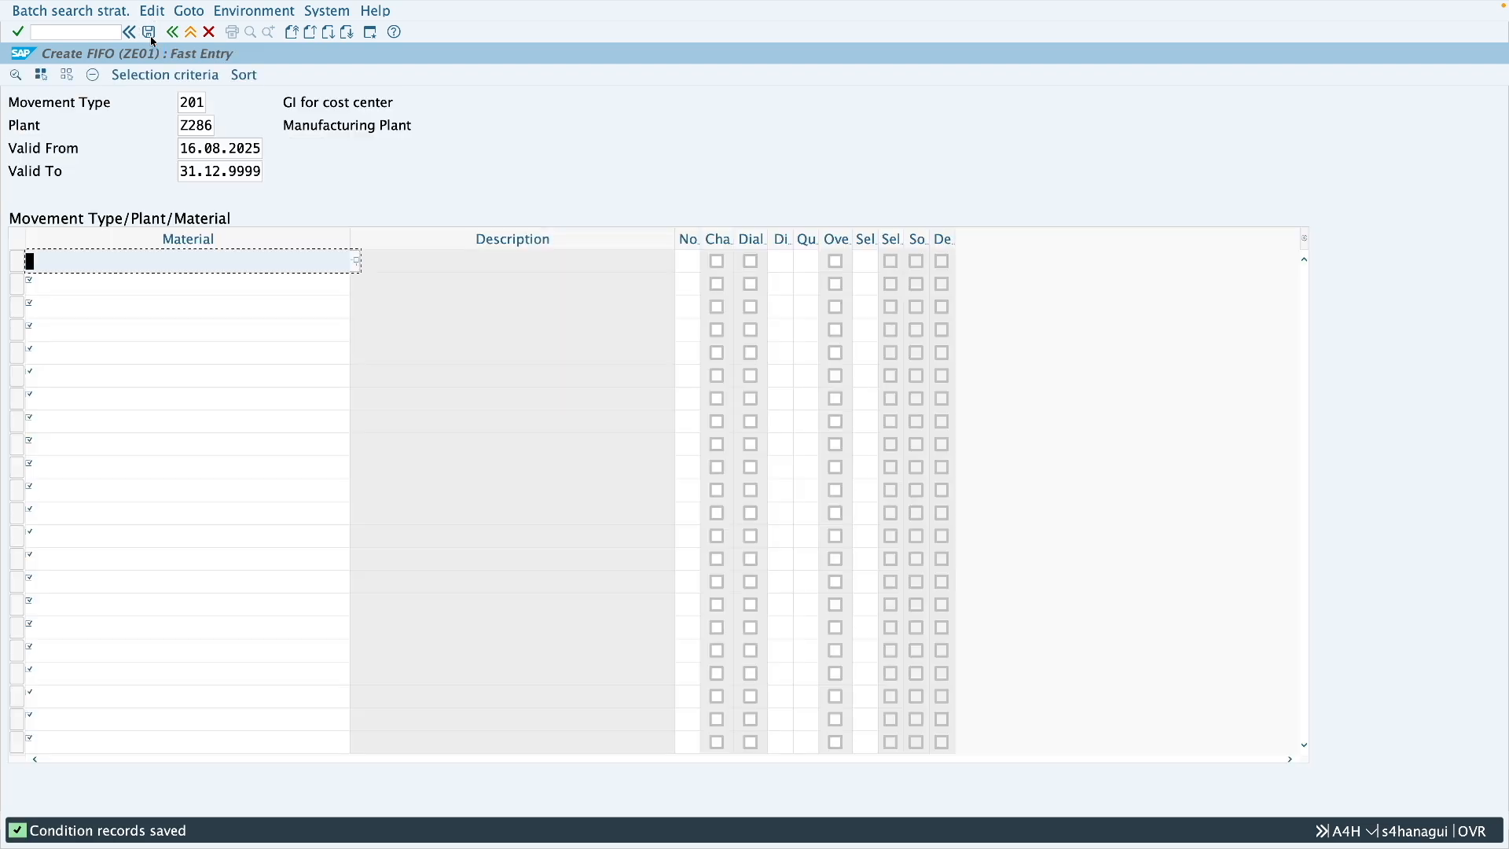
pyautogui.click(209, 33)
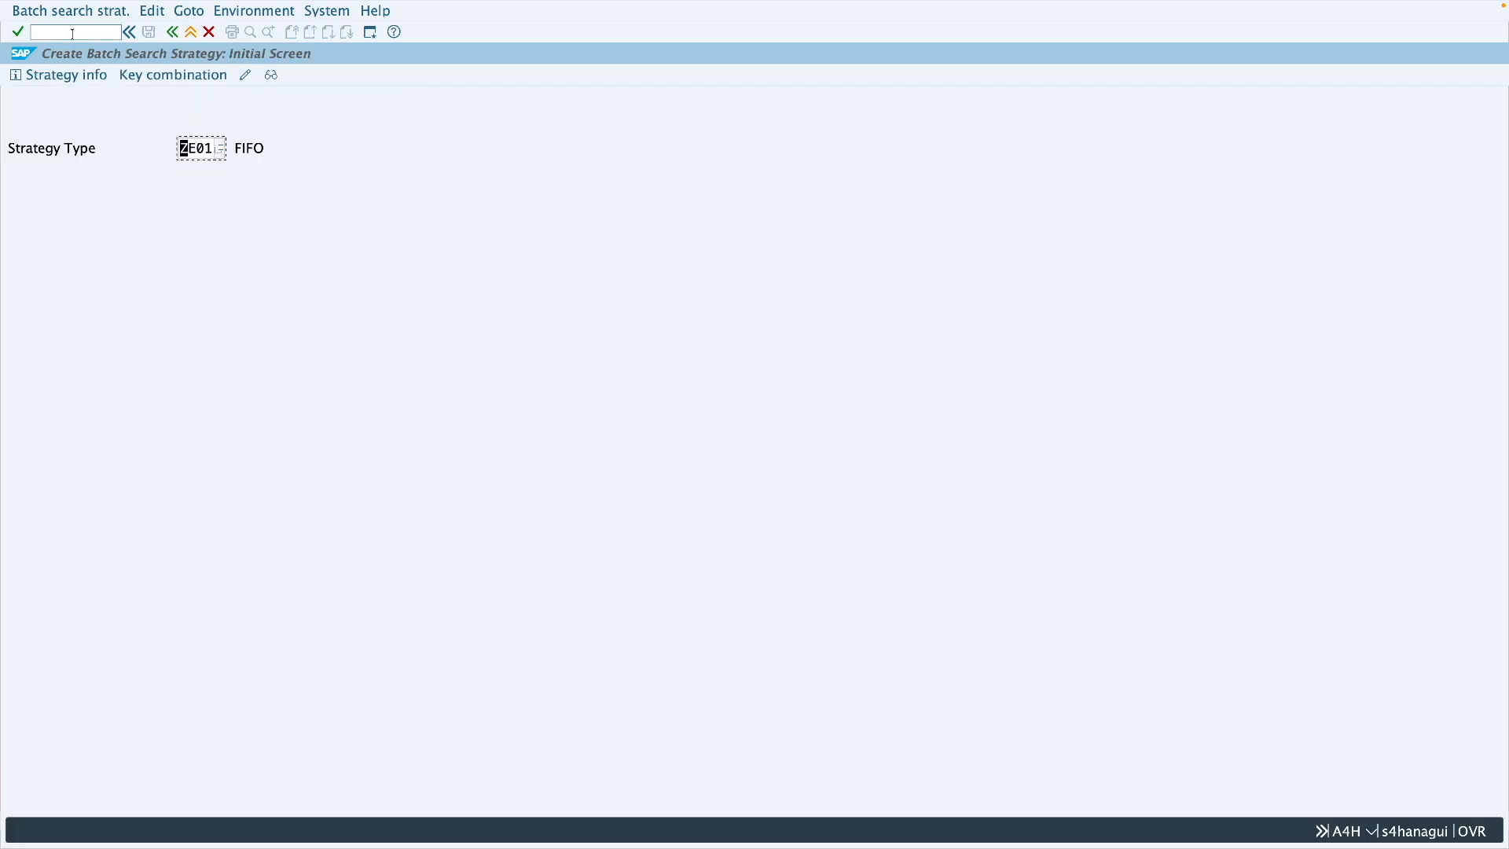
pyautogui.click(191, 35)
# - Start a goods issue to cost center in transaction migo with material 1047
pyautogui.write('mi')
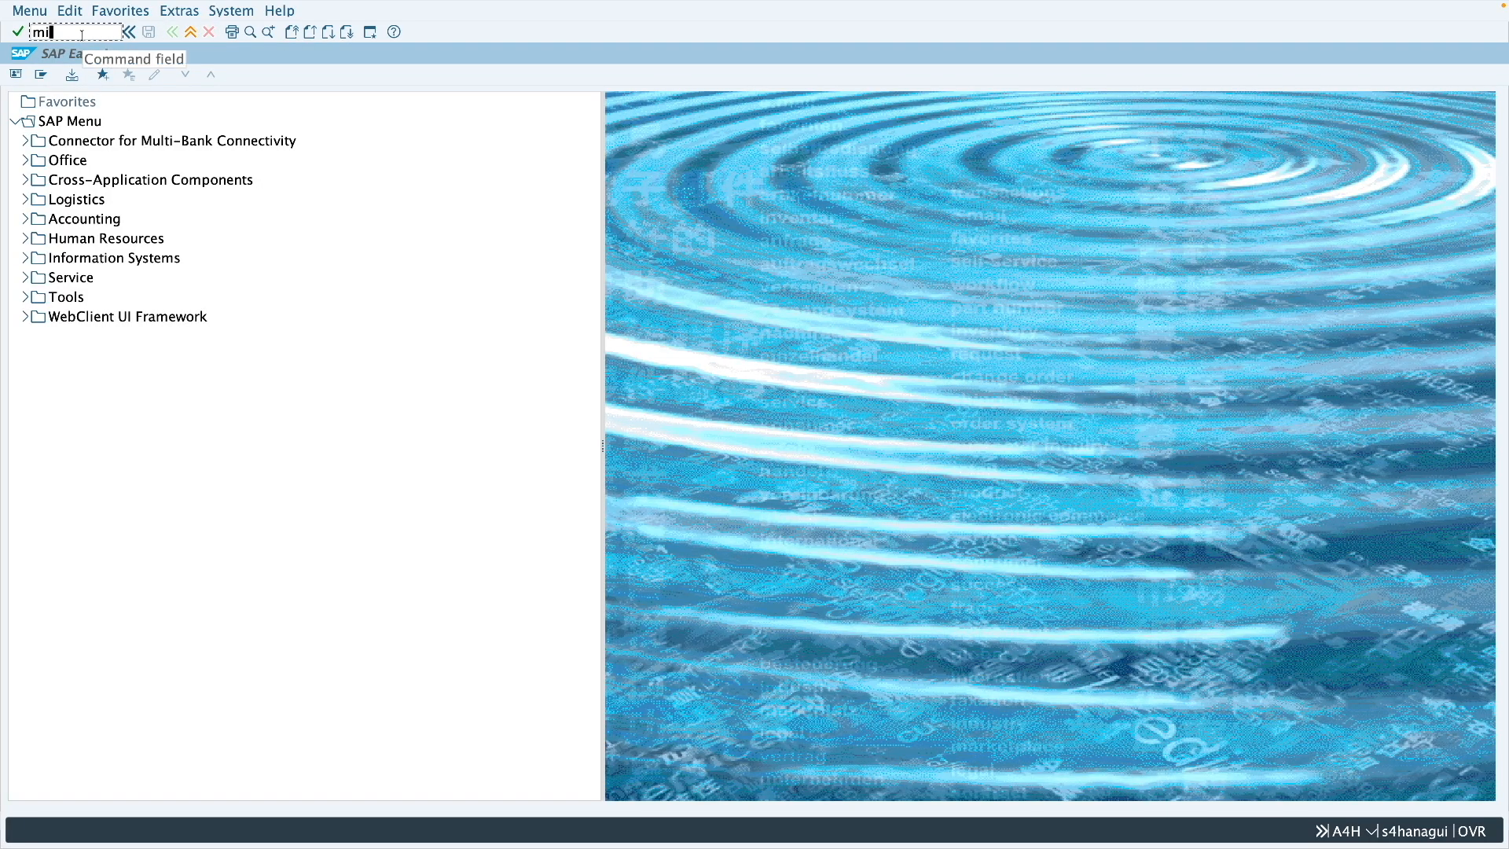
pyautogui.write('go')
pyautogui.press('Return')
pyautogui.write('10')
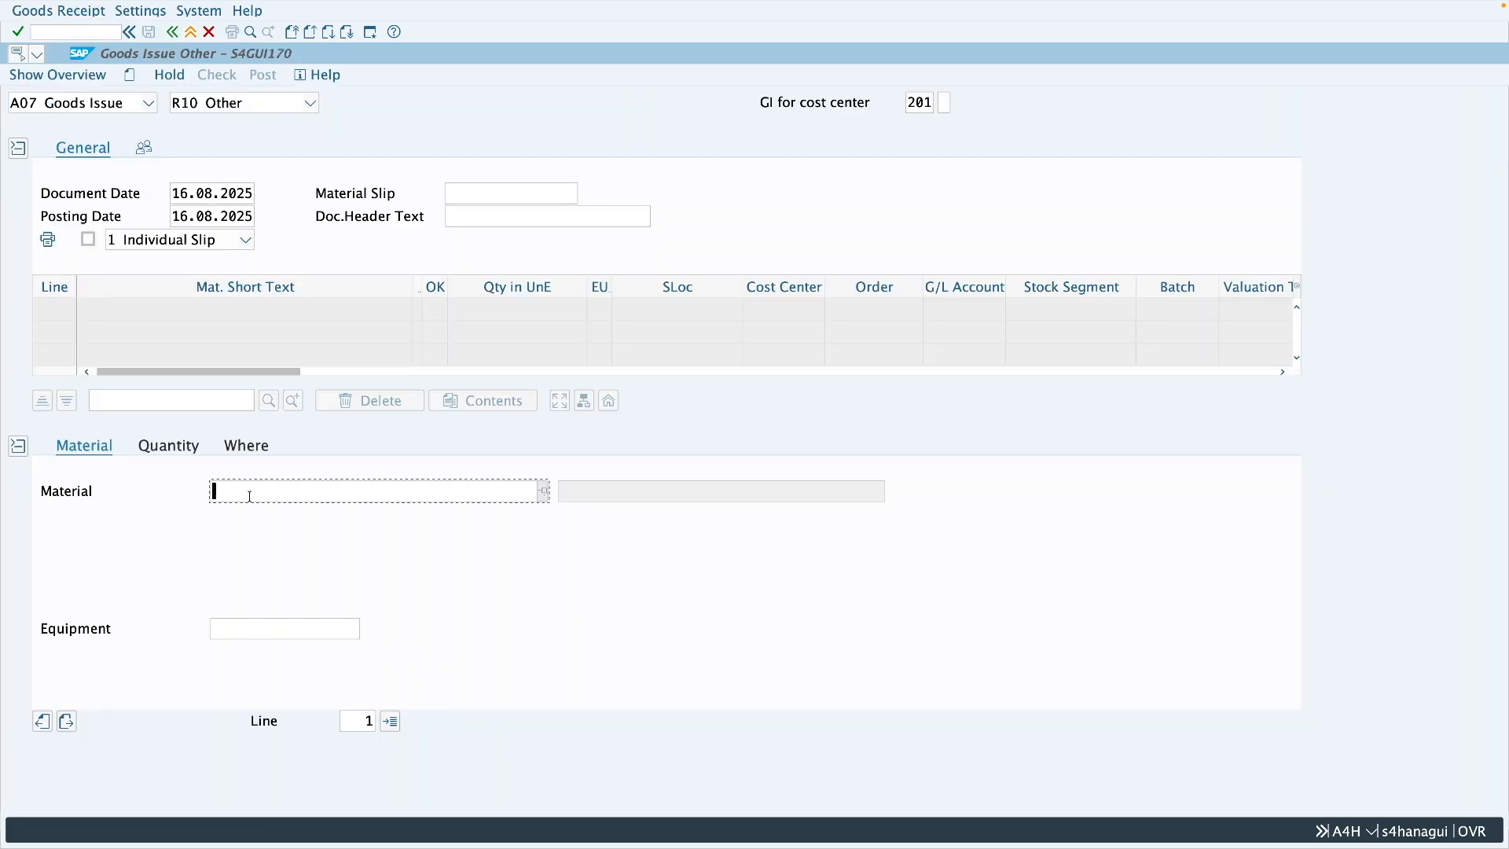
pyautogui.write('47')
pyautogui.press('Return')
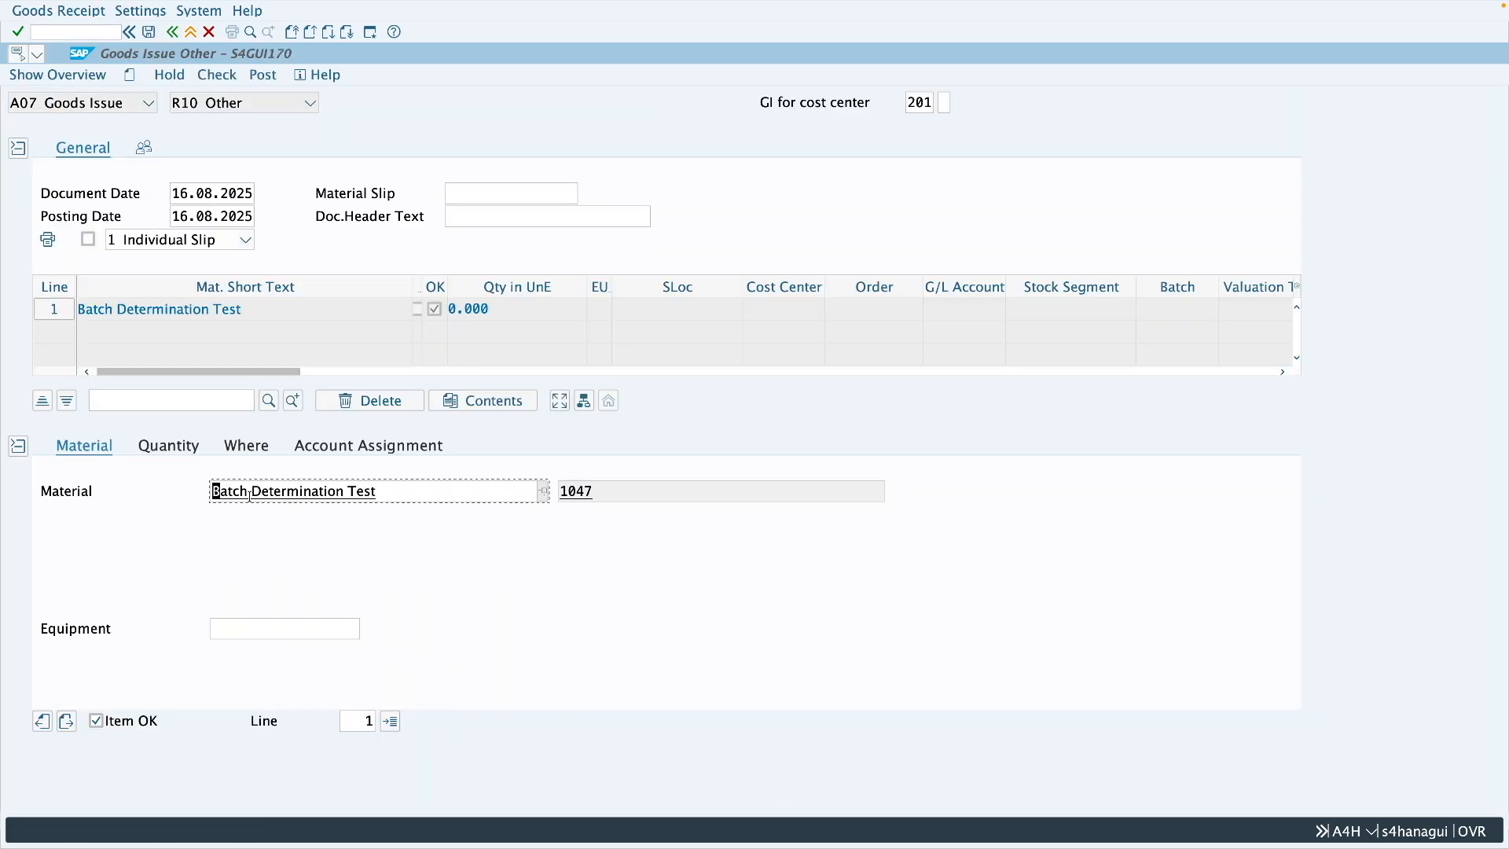
# - Set the item's quantity to 30, its plant to z286 and its storage location to 0001
pyautogui.click(183, 450)
pyautogui.write('30')
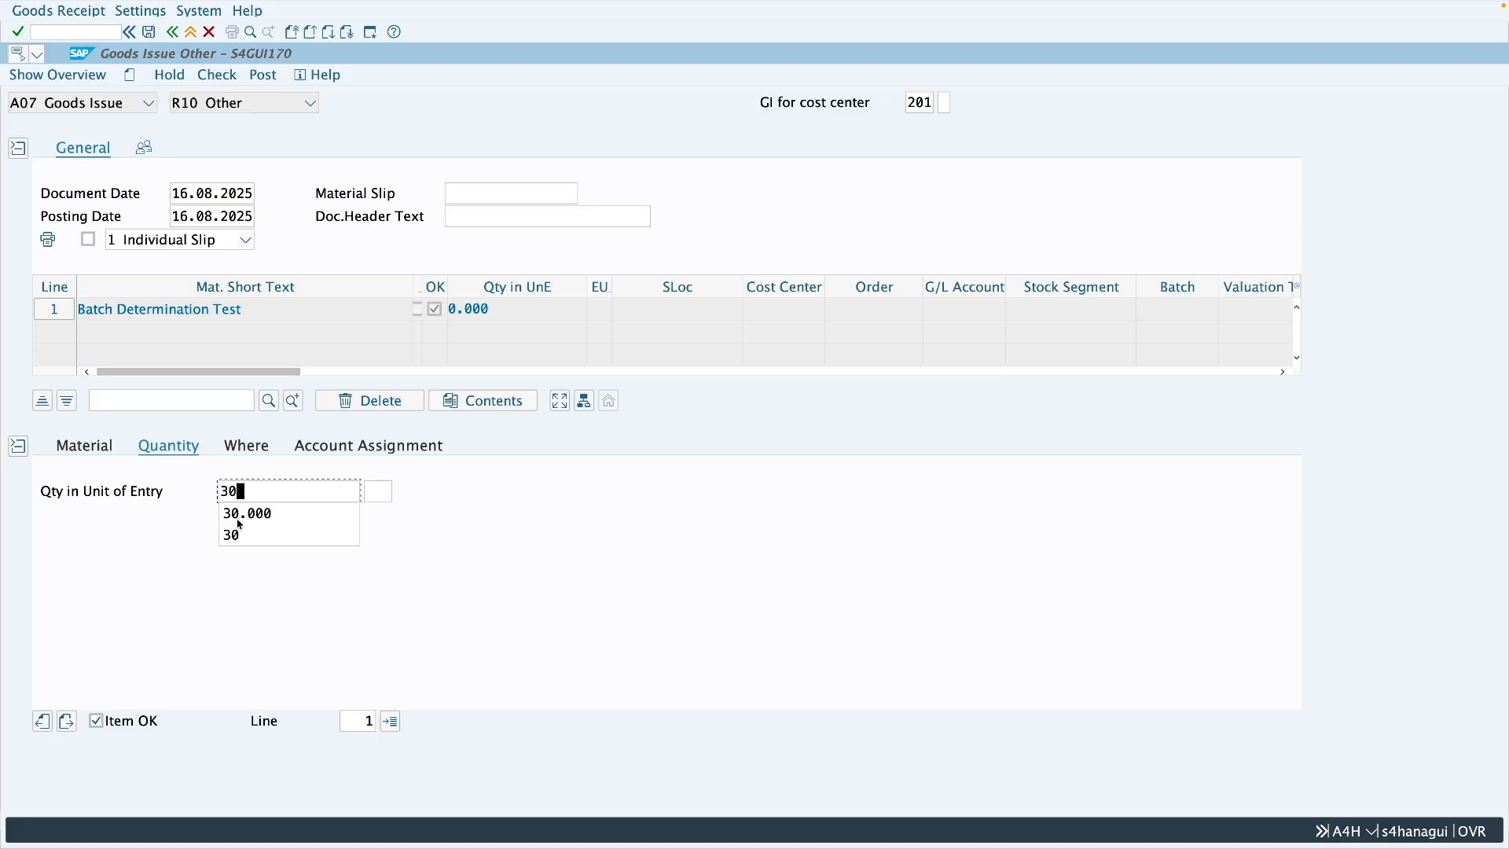
pyautogui.press('Return')
pyautogui.click(248, 448)
pyautogui.click(257, 535)
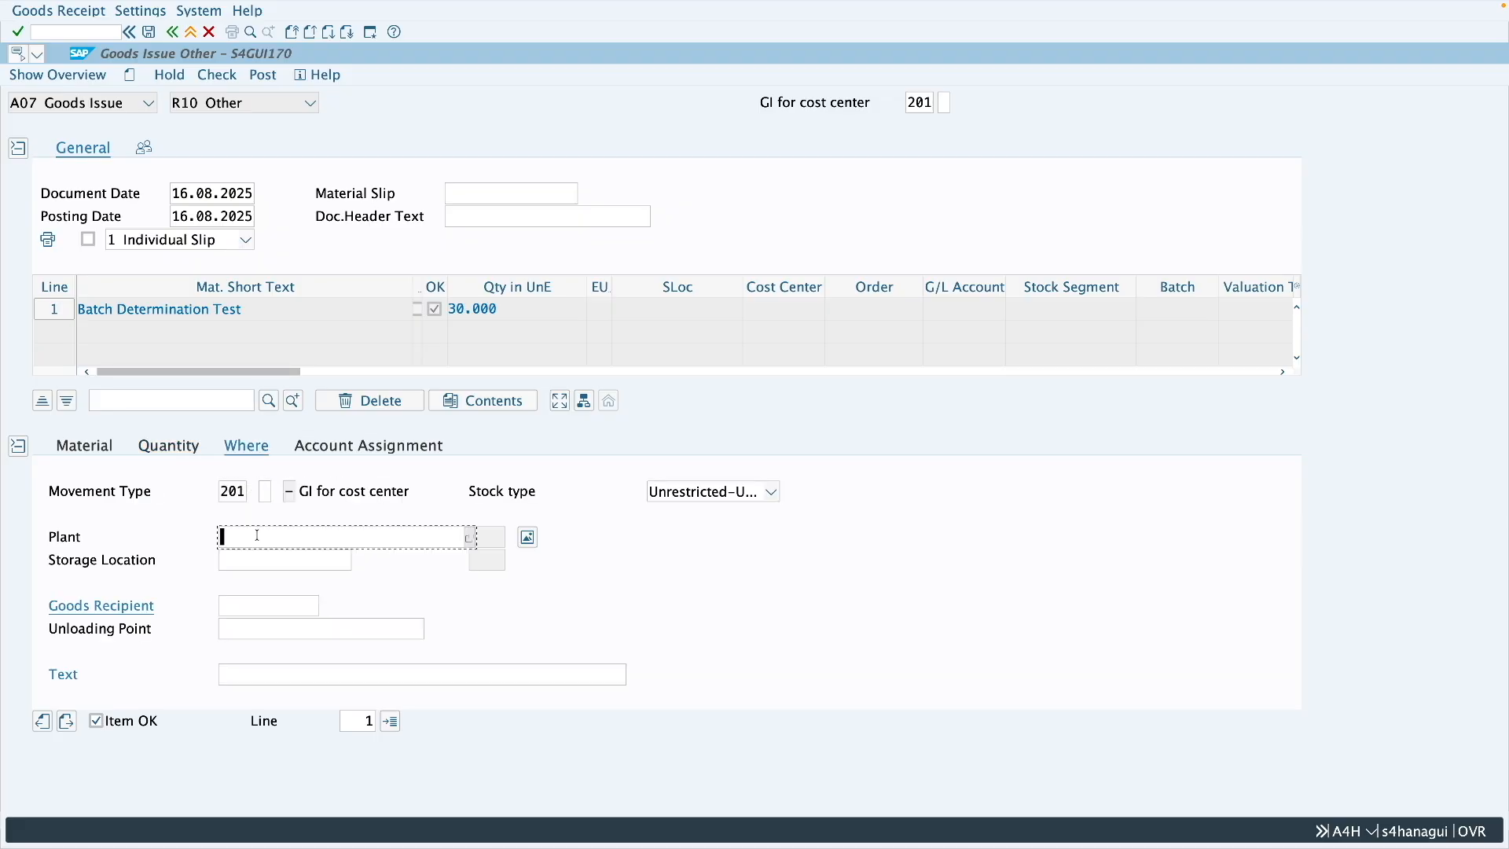
pyautogui.write('z286')
pyautogui.click(255, 555)
pyautogui.write('0001')
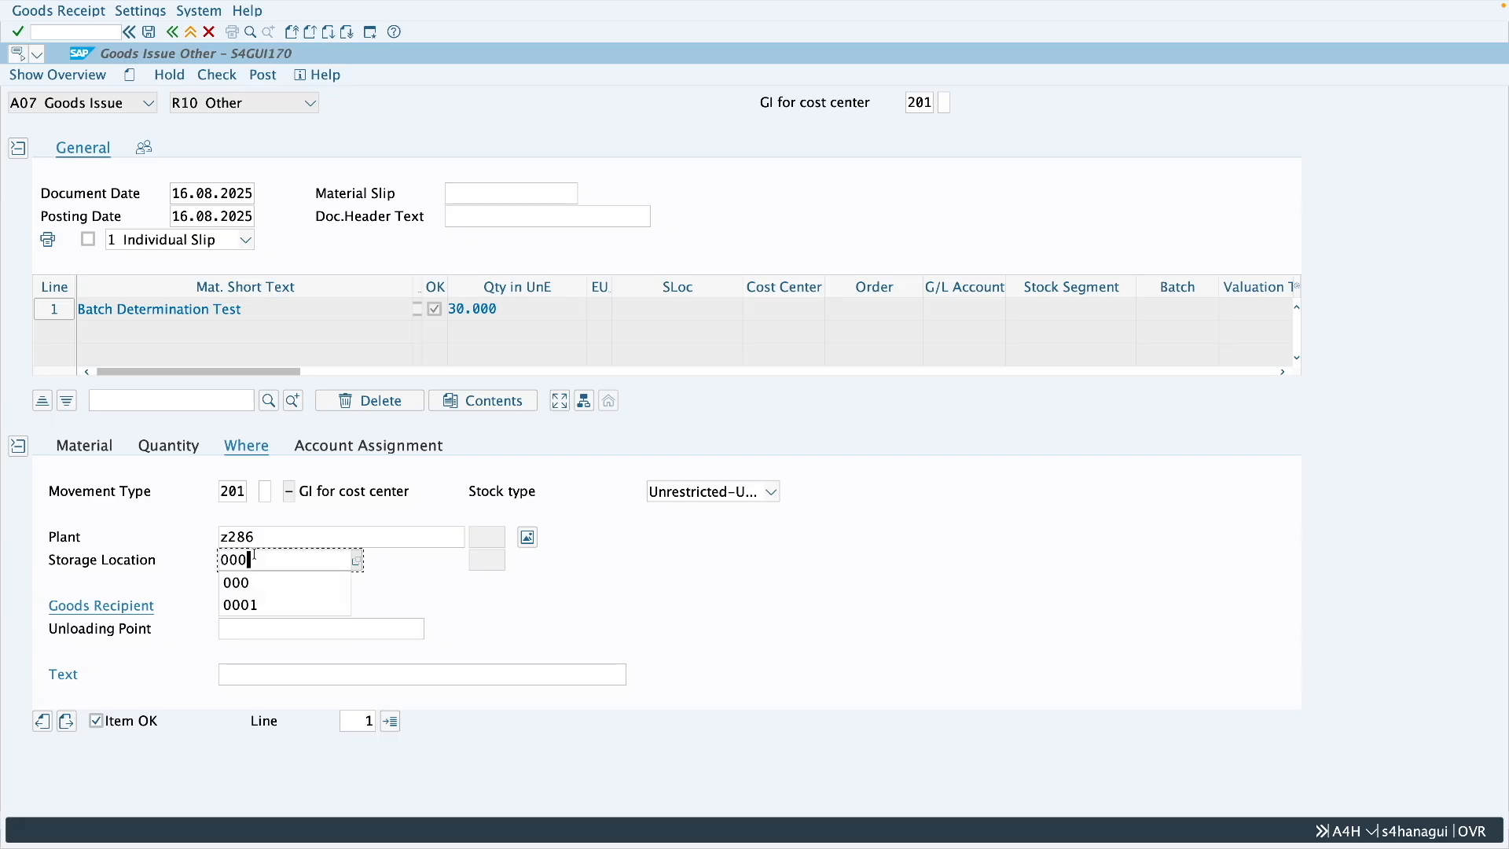
pyautogui.press('Return')
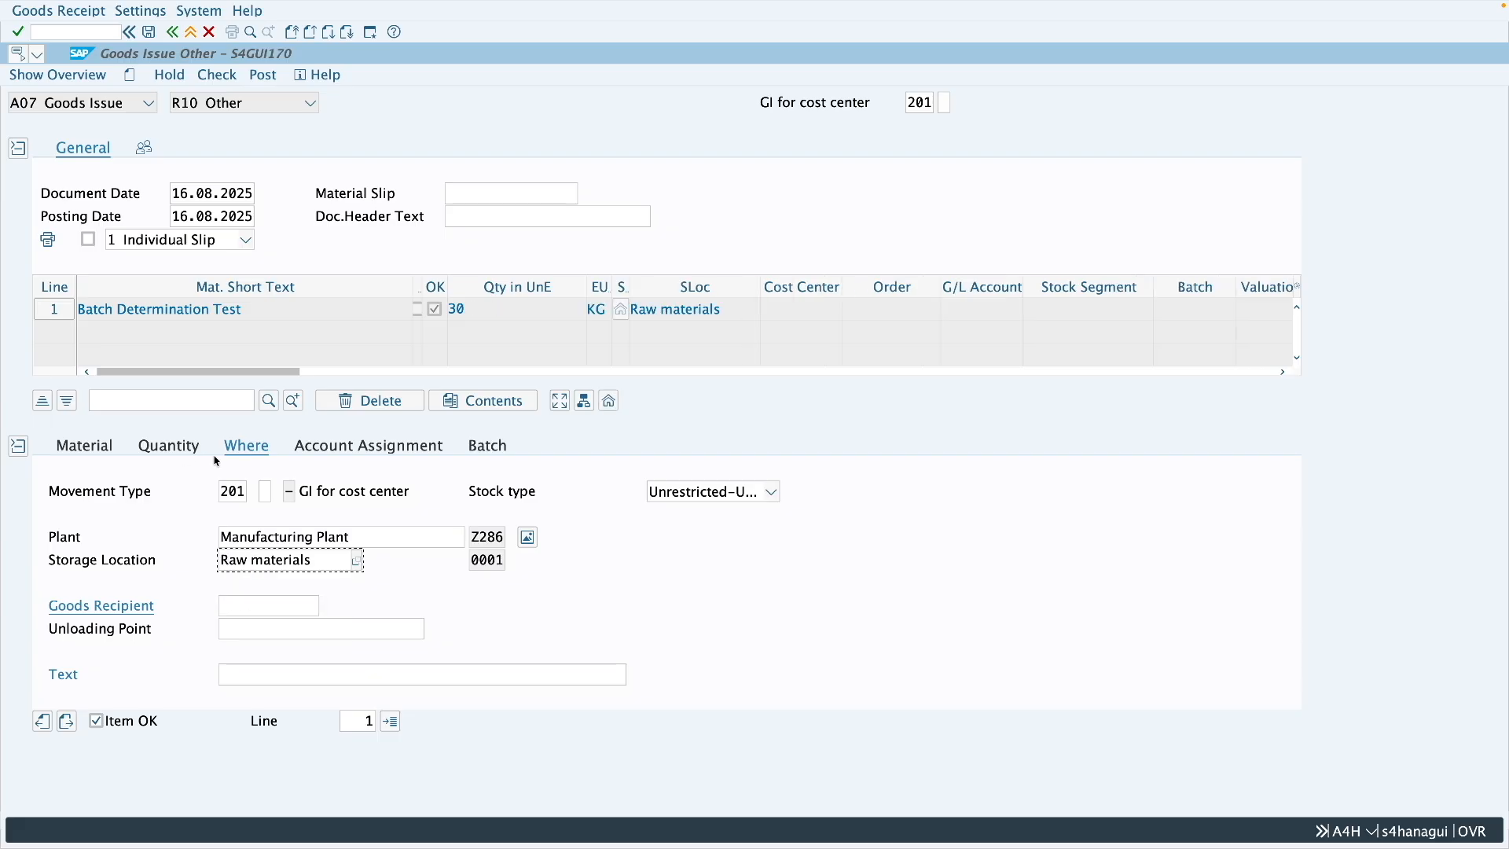
# - Run batch determination for the goods issue item with a quantity of 30 KG
pyautogui.click(160, 449)
pyautogui.click(408, 494)
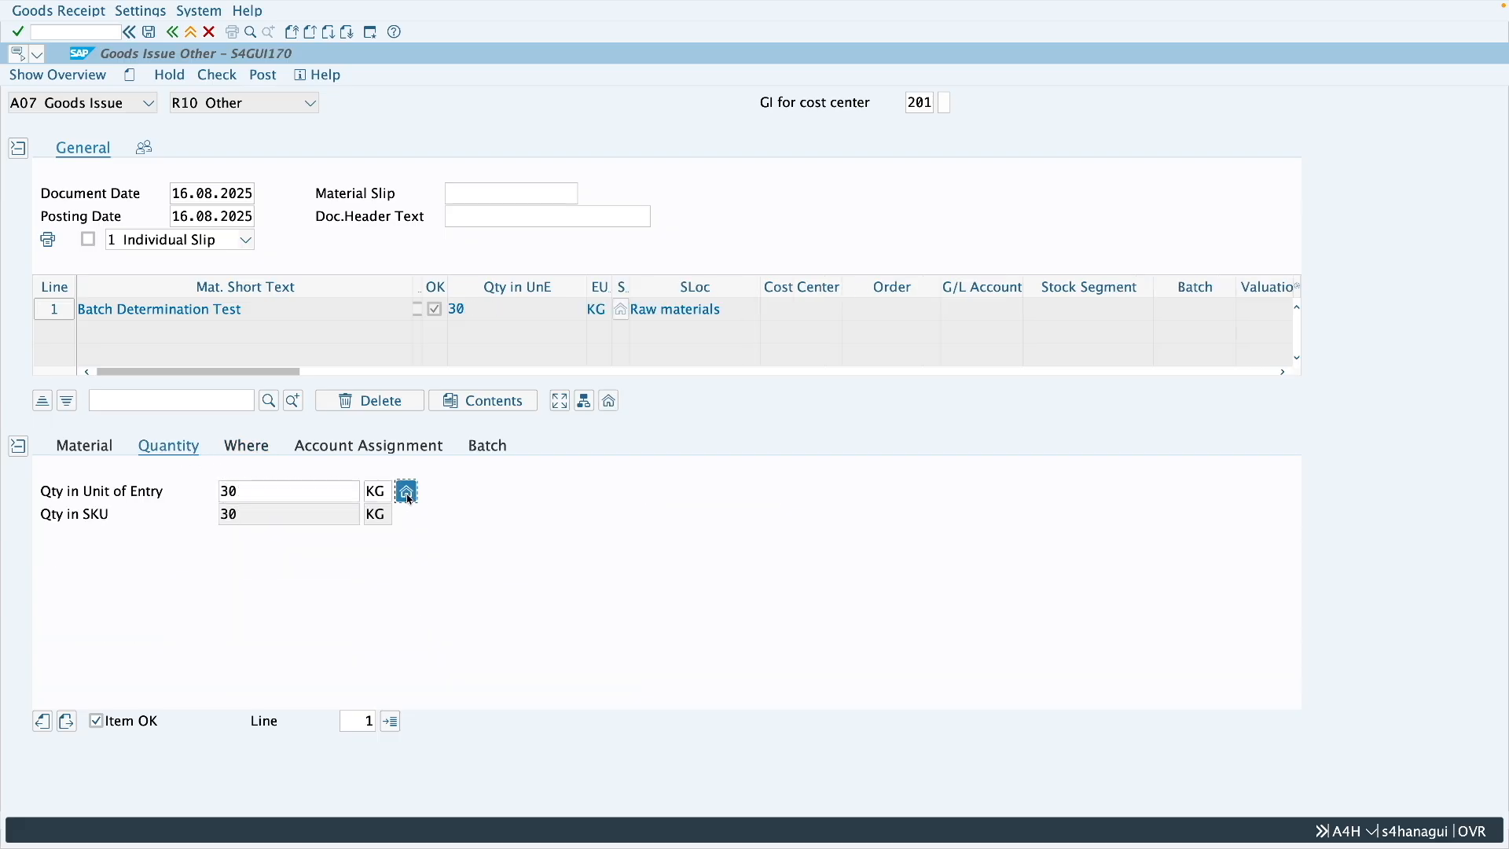
pyautogui.click(110, 587)
pyautogui.click(600, 614)
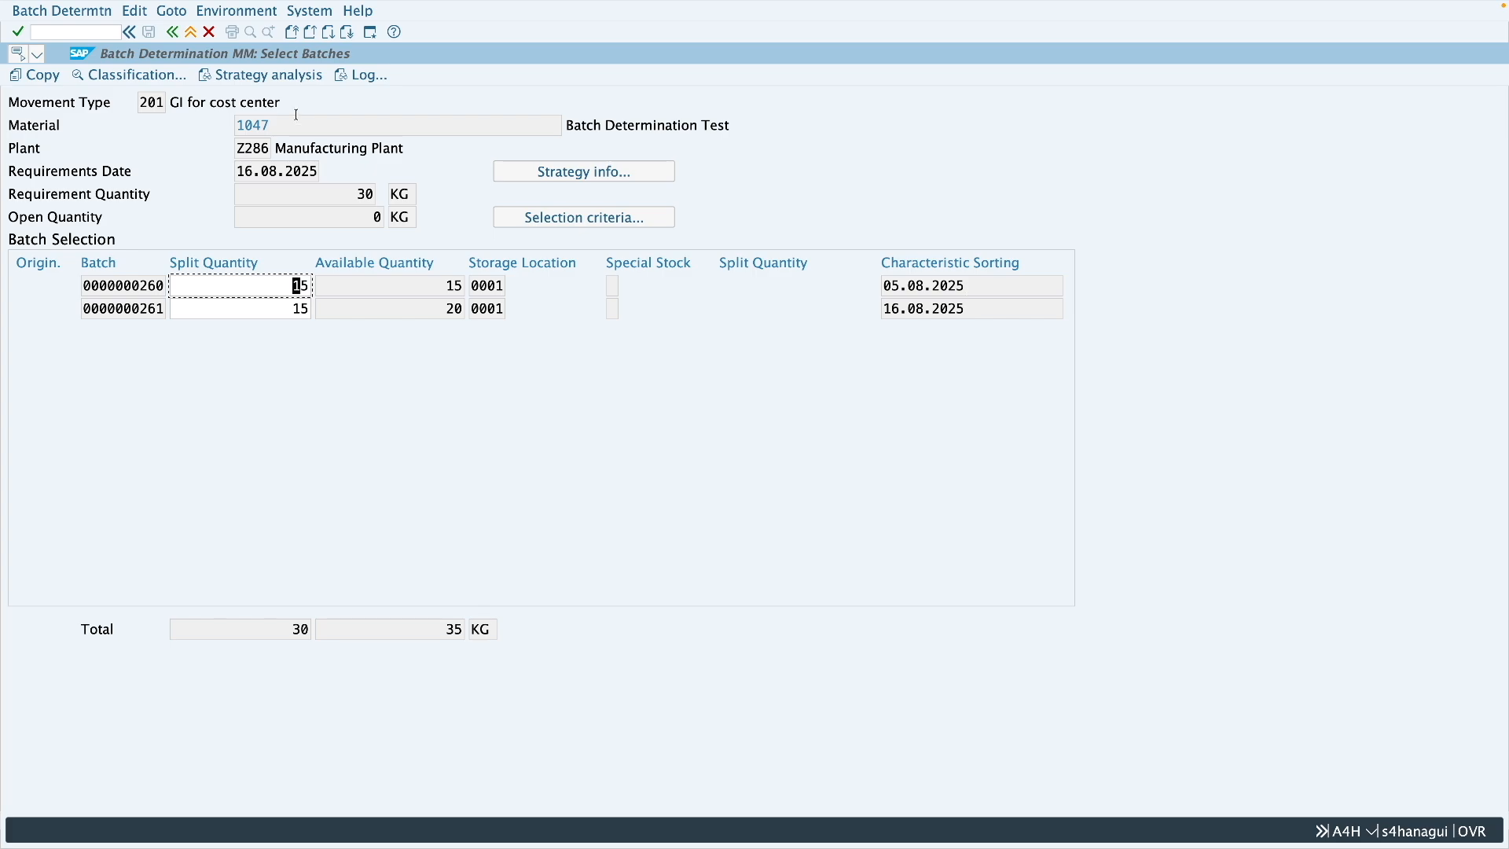
# - Examine the strategy analysis messages for condition types ZE01 and ZE02 in procedure ZE0001
pyautogui.click(293, 76)
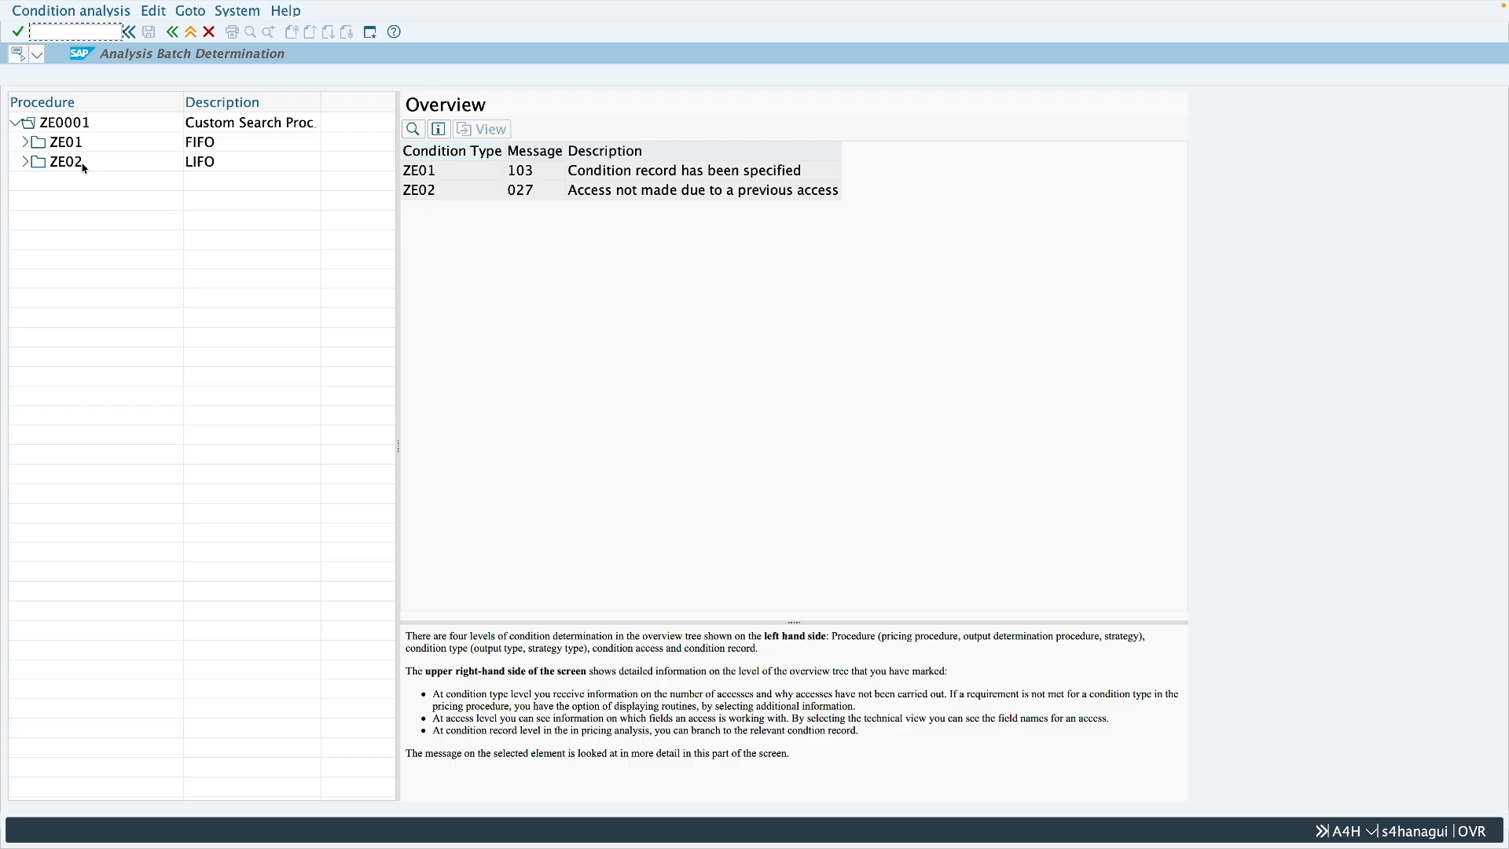
pyautogui.click(525, 172)
pyautogui.click(416, 171)
pyautogui.click(449, 194)
pyautogui.click(191, 33)
# - Leave batch determination and exit the goods issue without saving the document
pyautogui.click(191, 33)
pyautogui.click(404, 246)
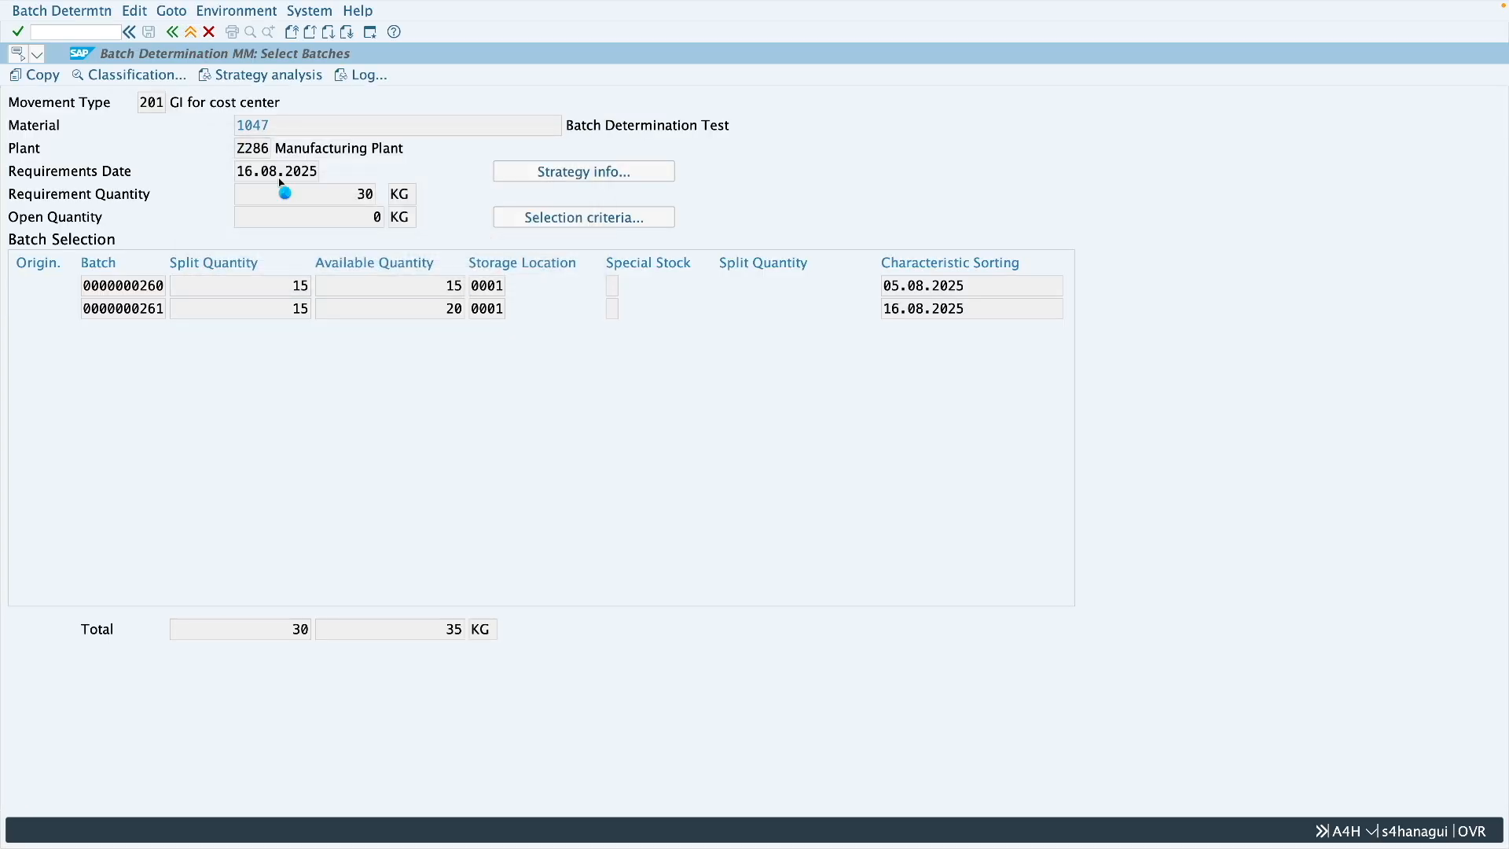
pyautogui.click(191, 33)
pyautogui.click(407, 242)
# - Delete material 1047's ZE01 condition record for movement type 201 and plant Z286 in transaction mbc2, save and exit to the initial menu
pyautogui.write('mbc2')
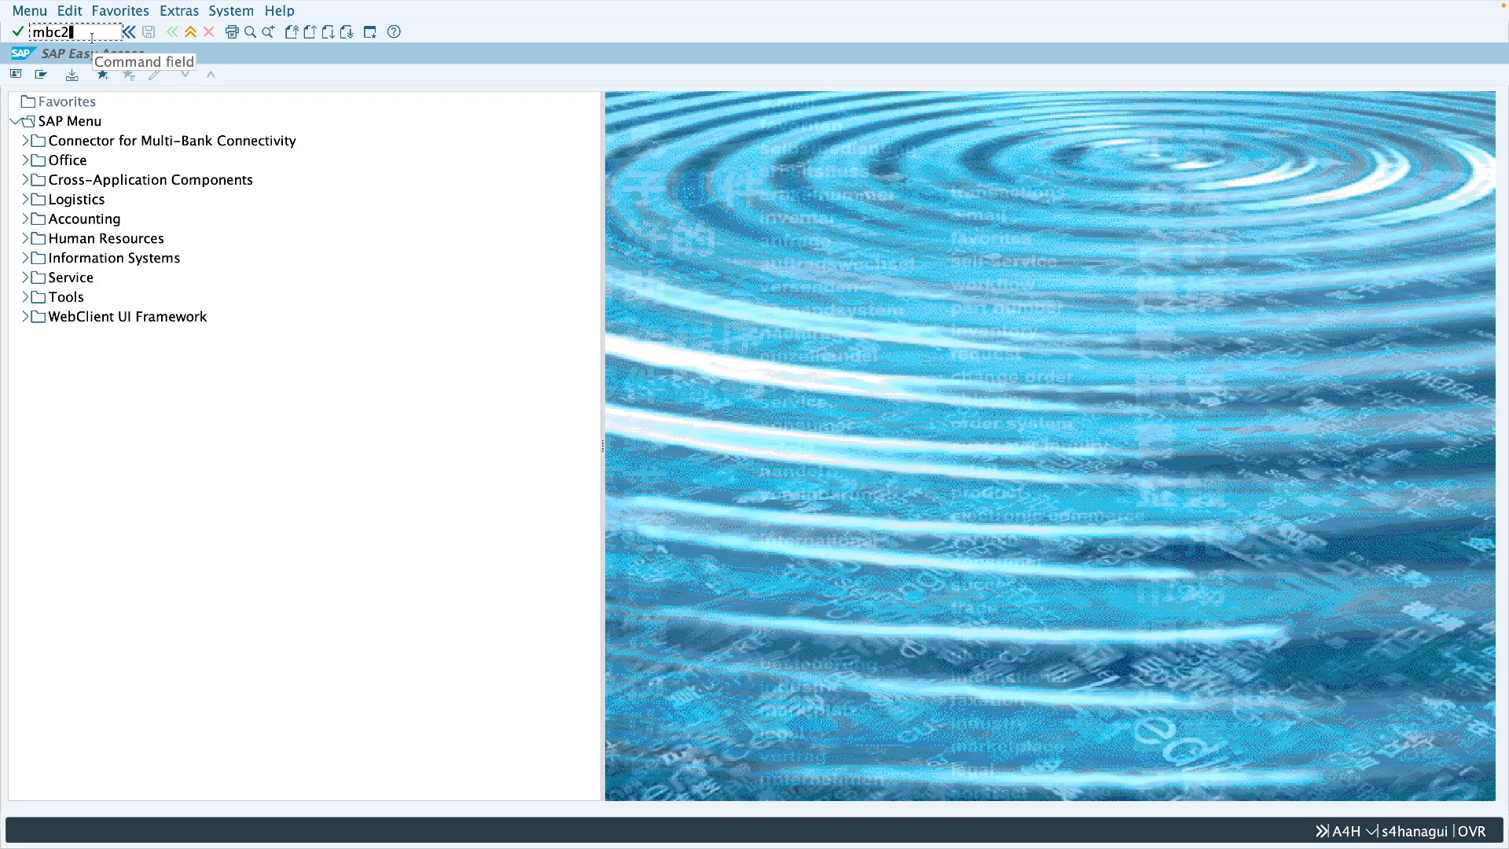
pyautogui.press('Return')
pyautogui.press('Return')
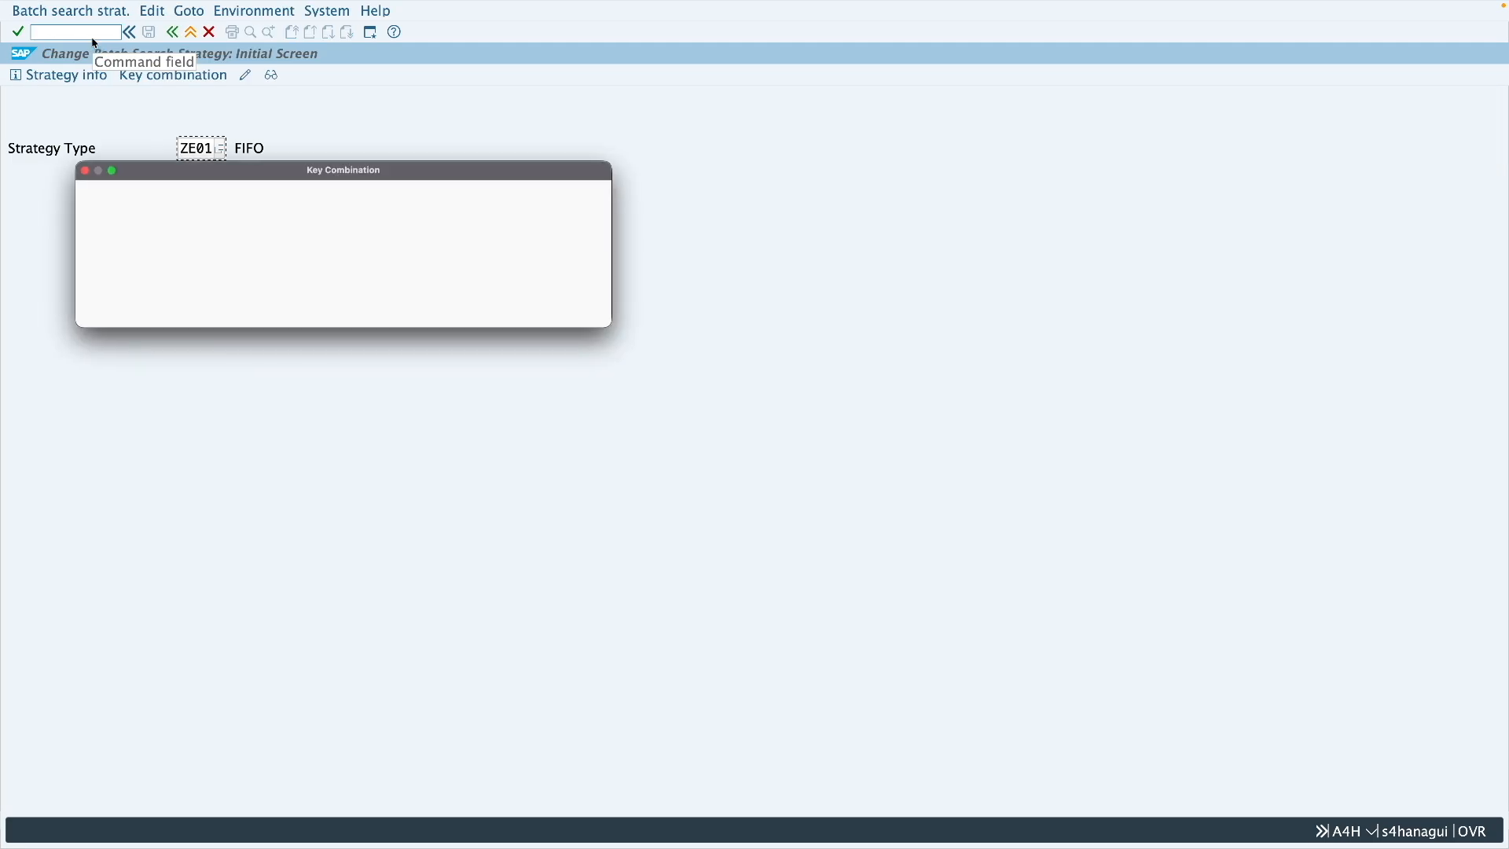
pyautogui.click(573, 317)
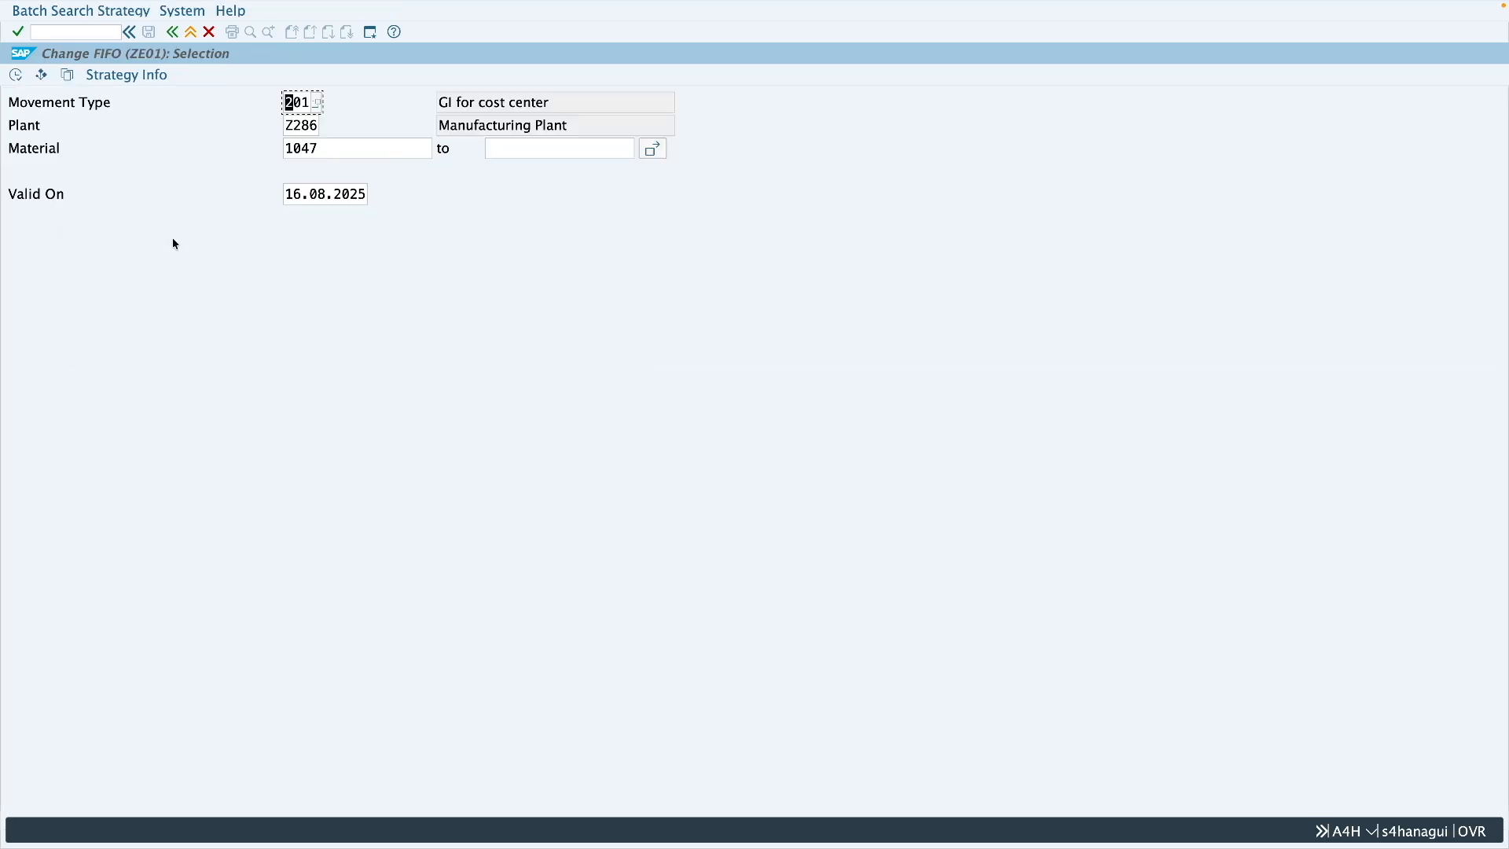
pyautogui.press('F8')
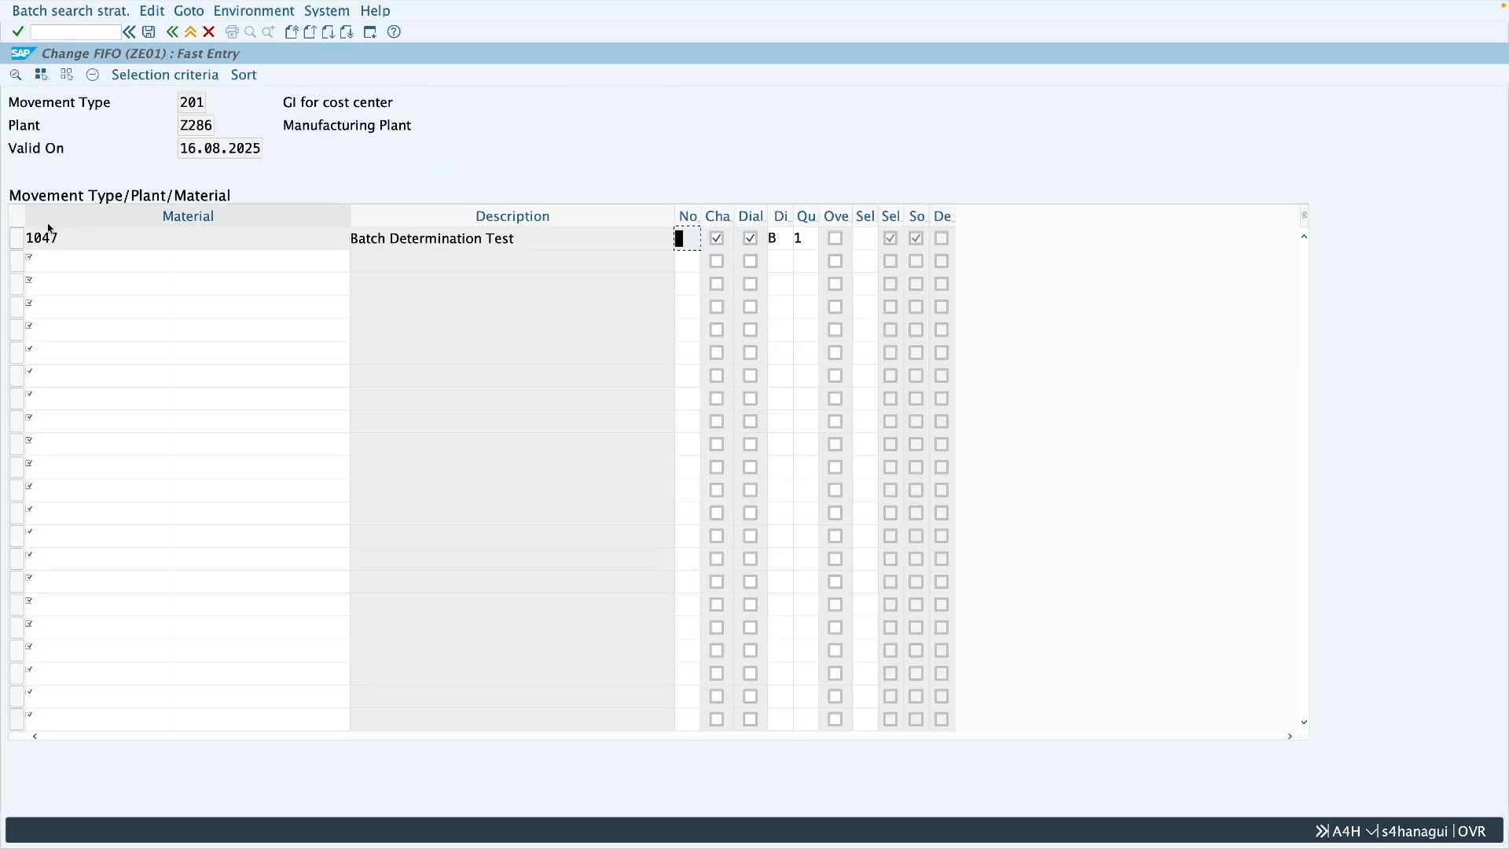
pyautogui.click(15, 238)
pyautogui.click(93, 74)
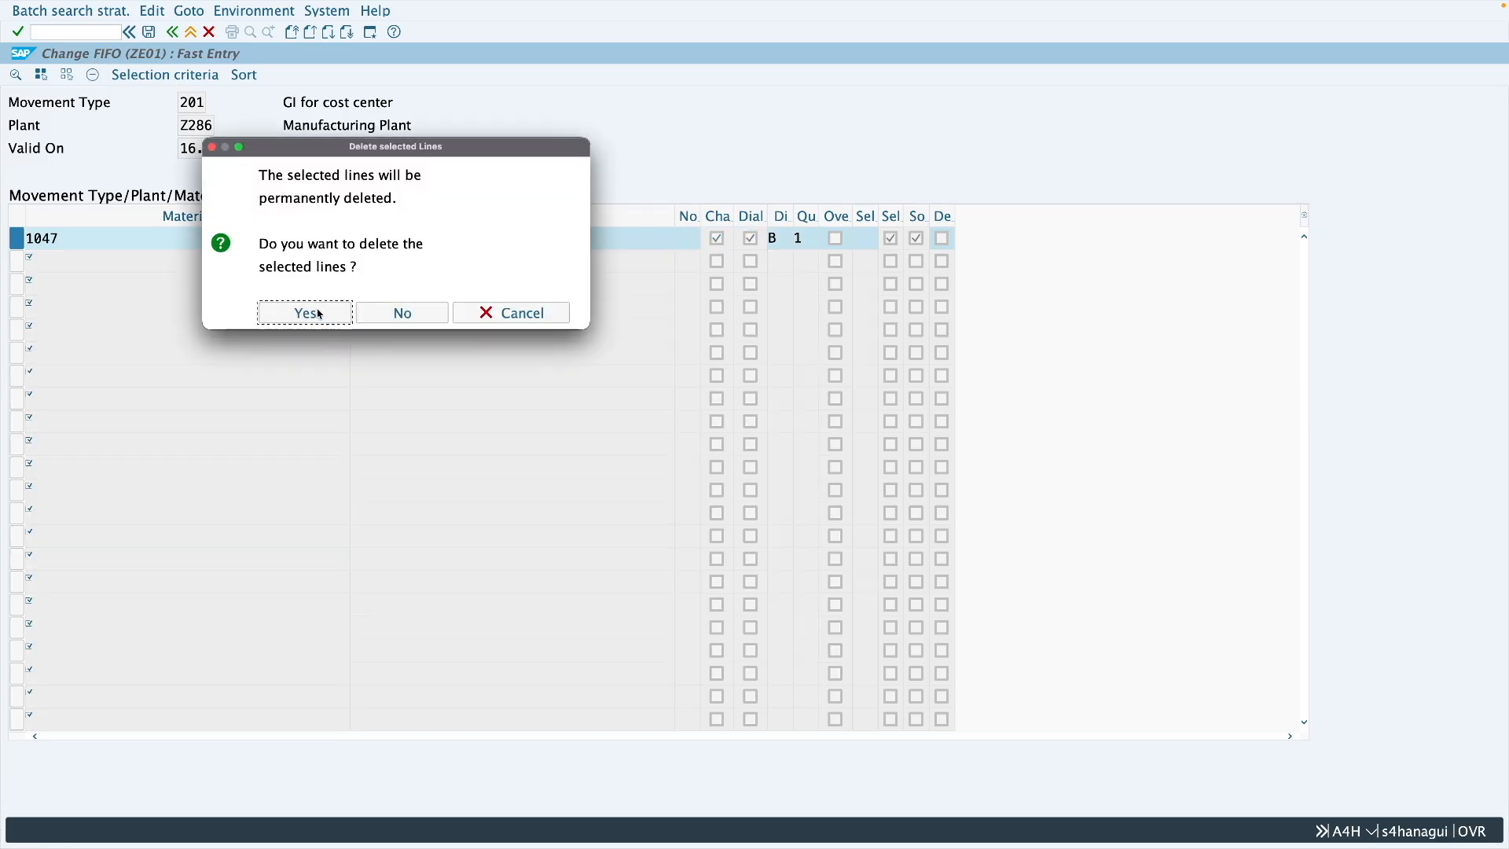
pyautogui.click(307, 312)
pyautogui.click(150, 33)
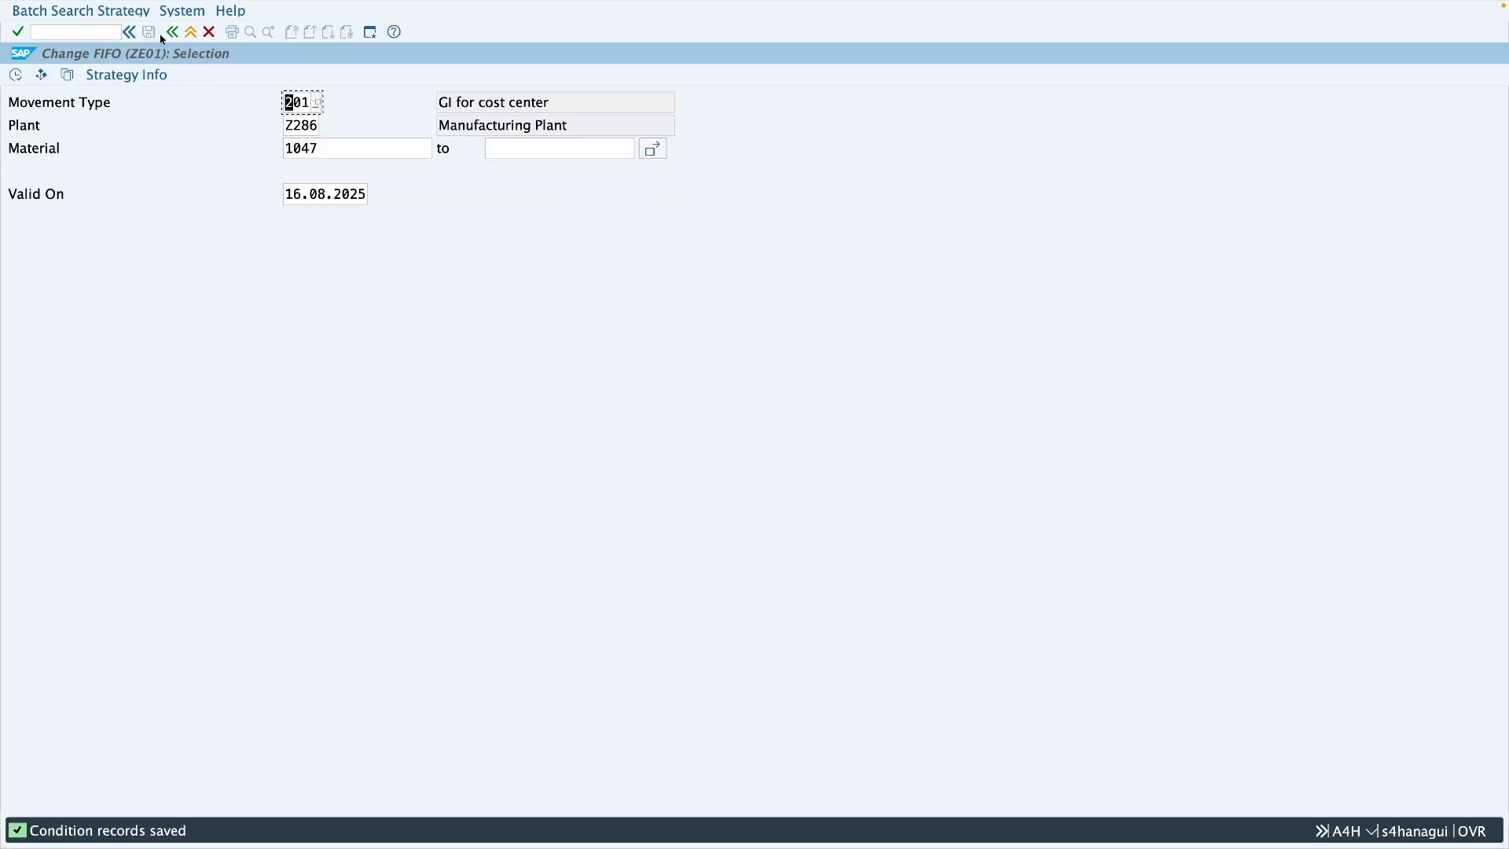
pyautogui.click(207, 33)
# - Create a ZE02 condition record in transaction mbc1 for material 1047 with the key combination Movement Type/Plant/Material
pyautogui.write('mbc1')
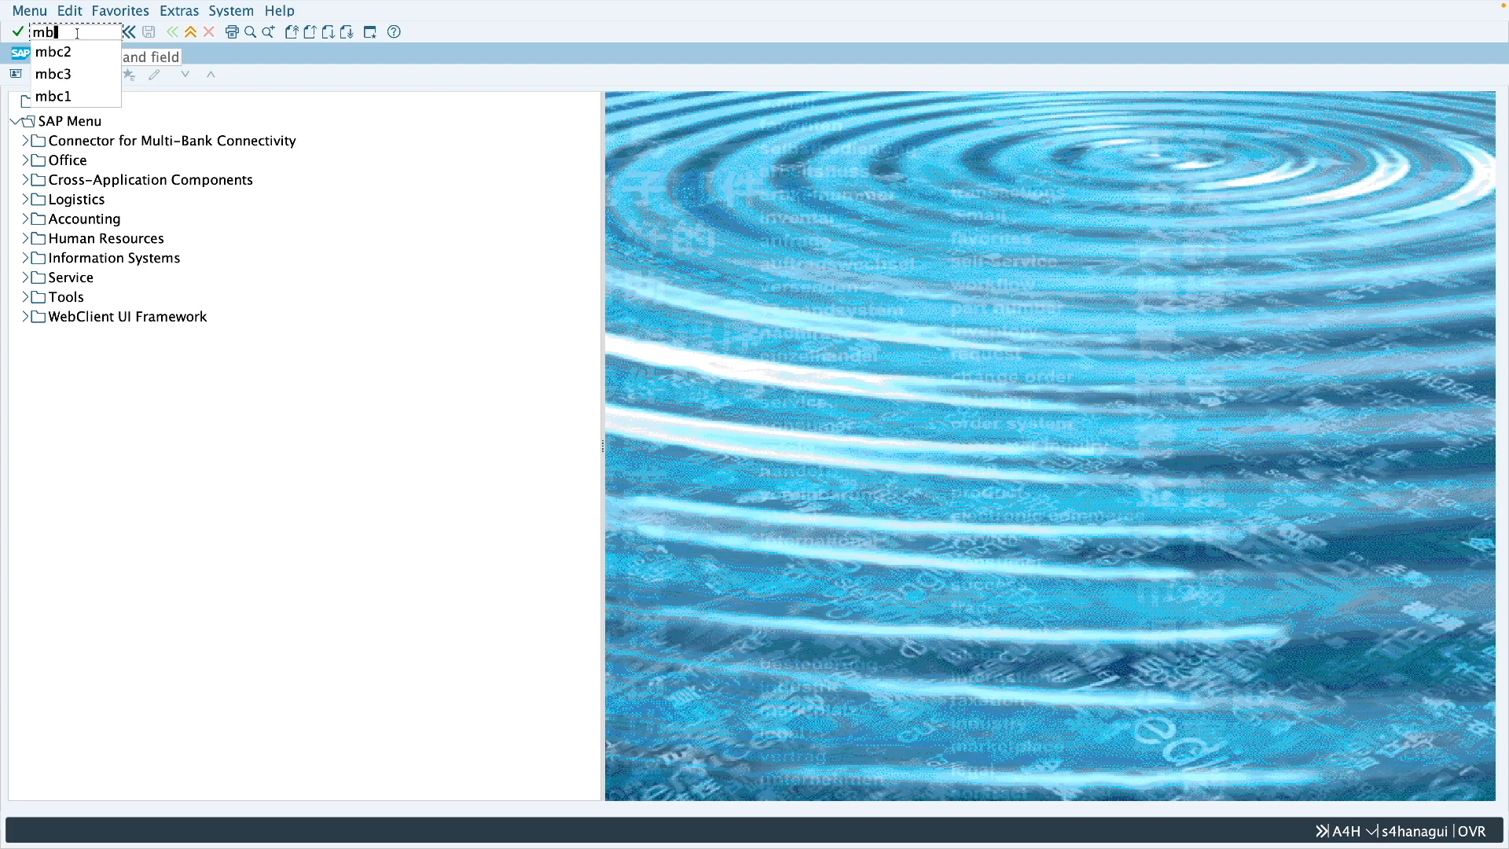
pyautogui.press('Return')
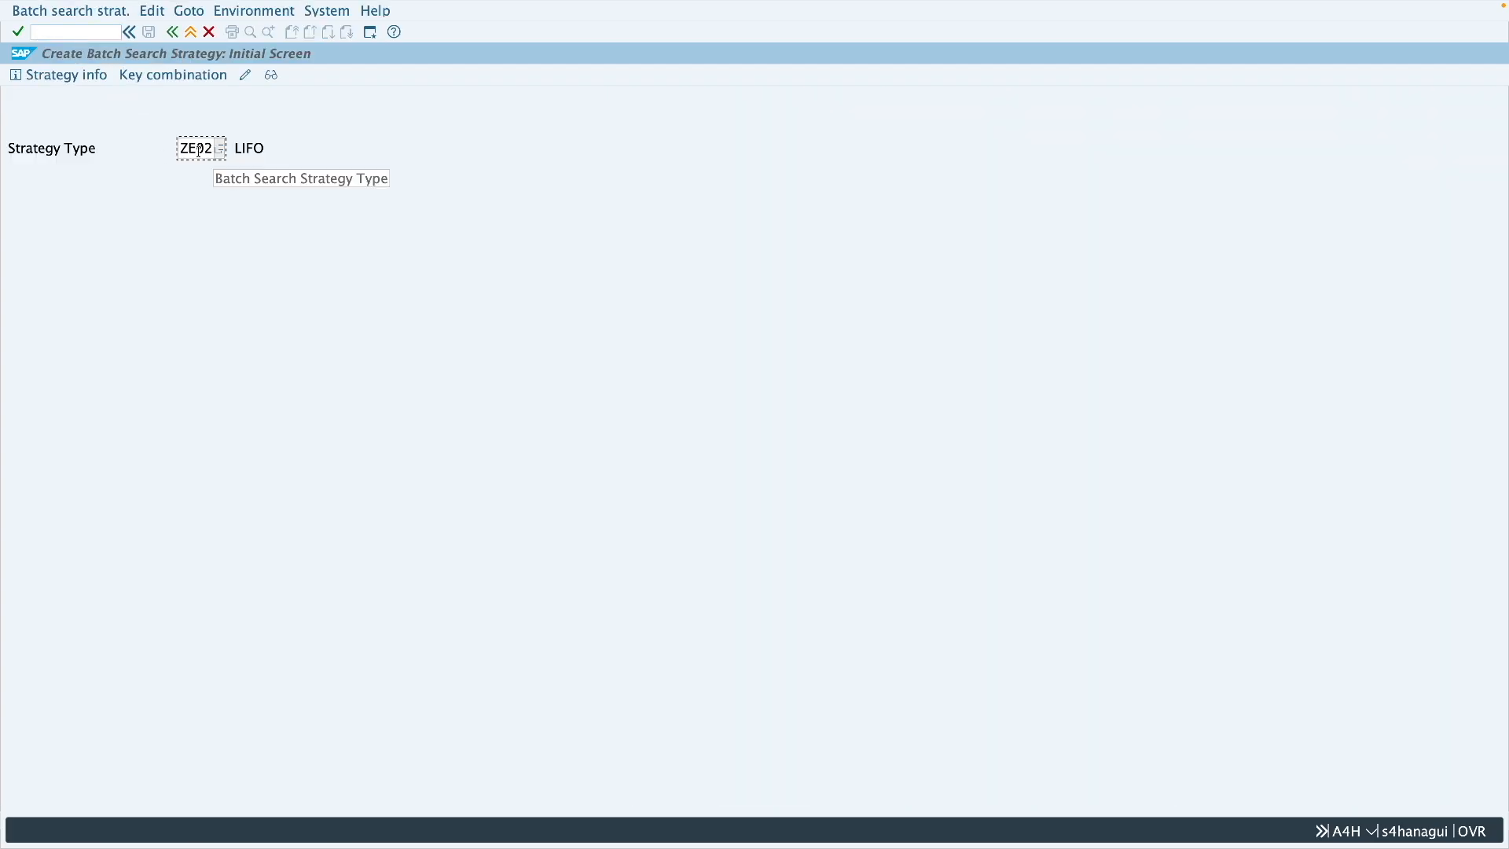
pyautogui.press('Return')
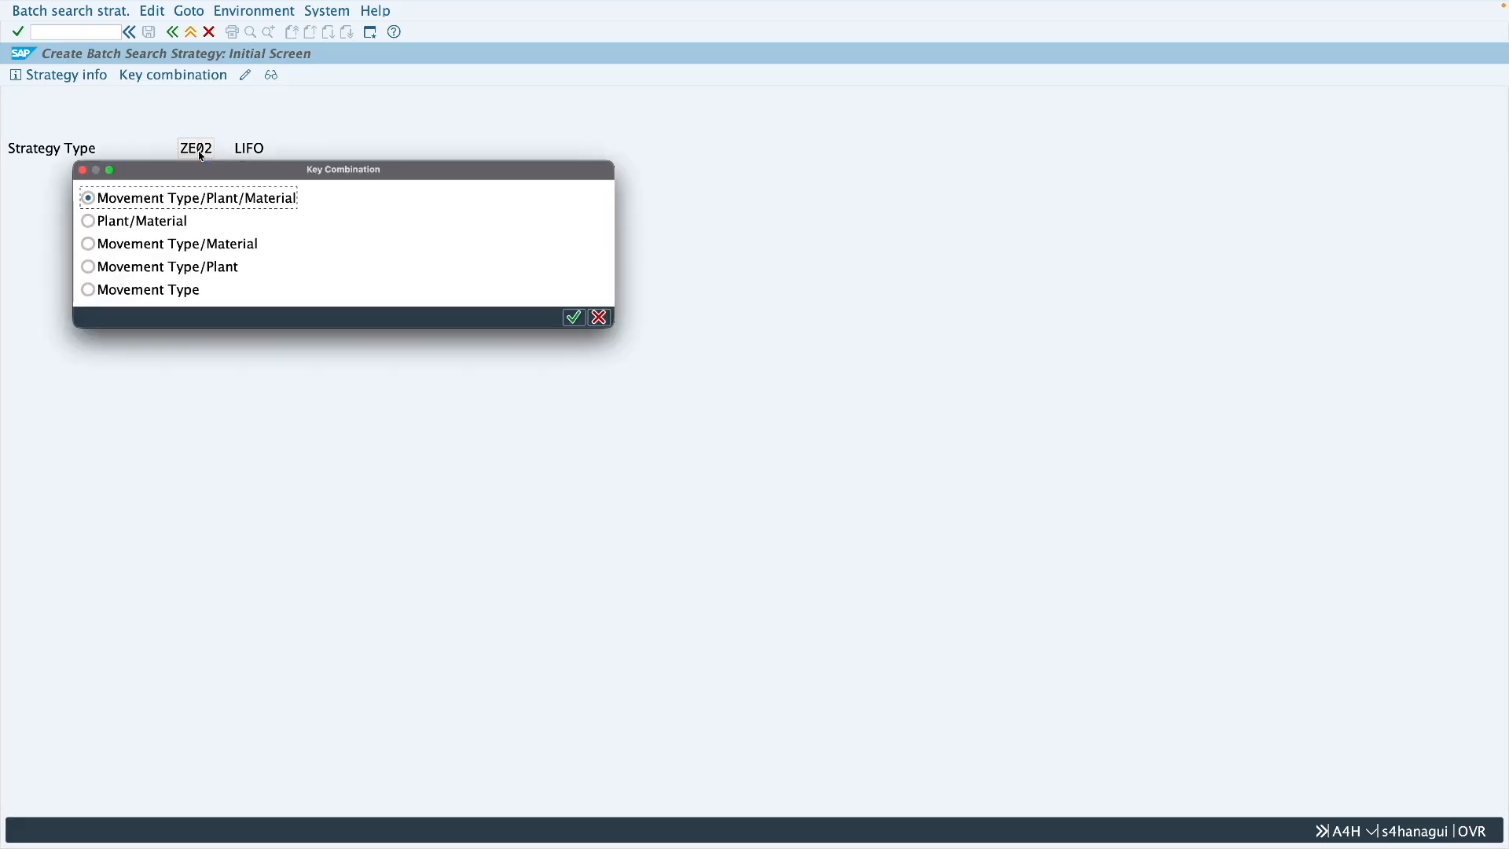
pyautogui.press('Return')
pyautogui.click(137, 258)
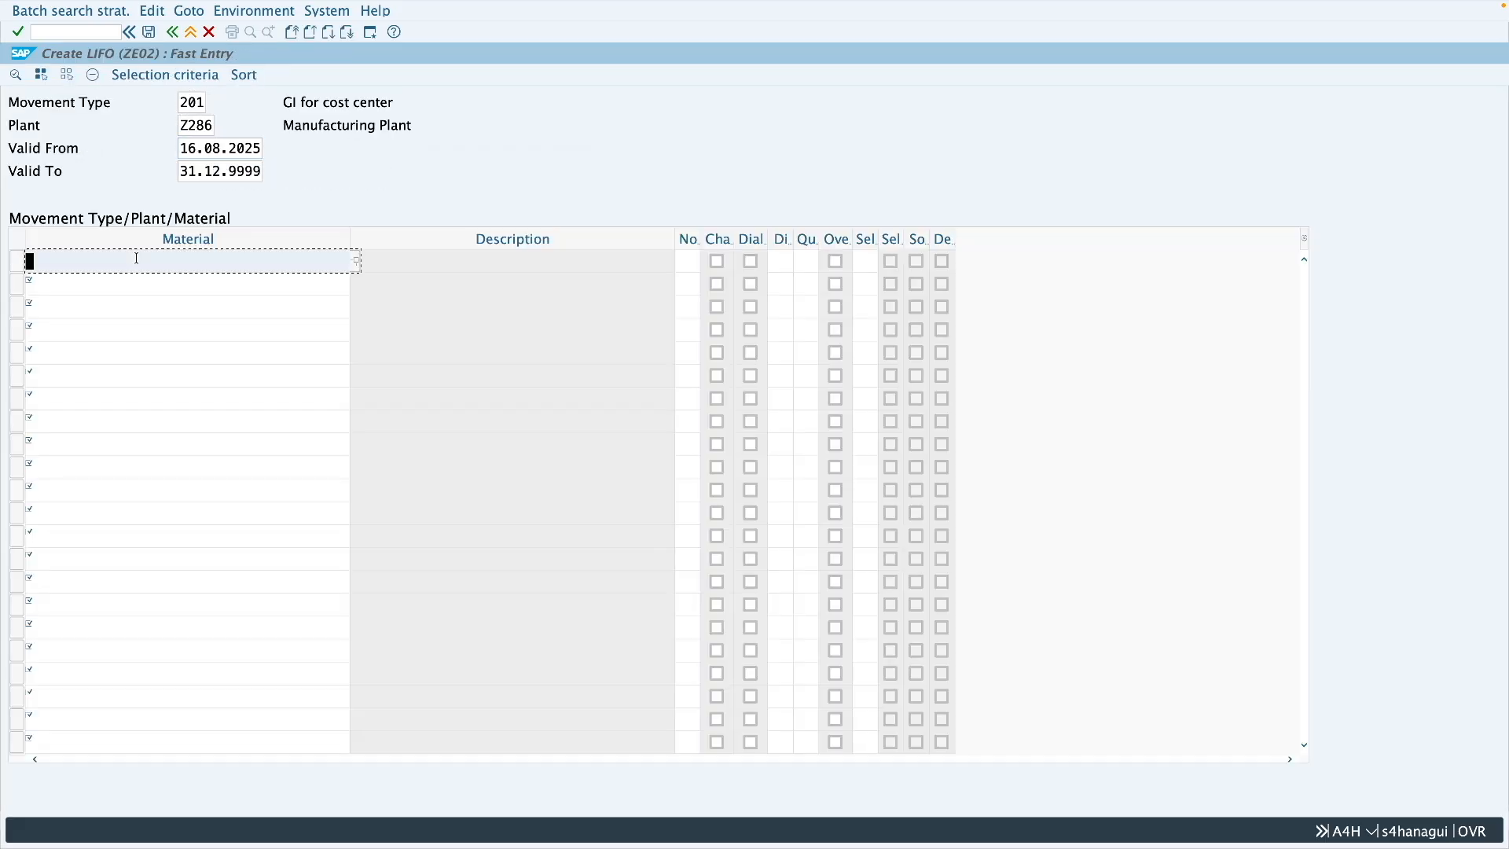
pyautogui.write('1047')
pyautogui.press('Return')
# - Set the remaining shelf life selection criterion in class ZBATCH_SEL to >= 30 d for the ZE02 record
pyautogui.click(155, 77)
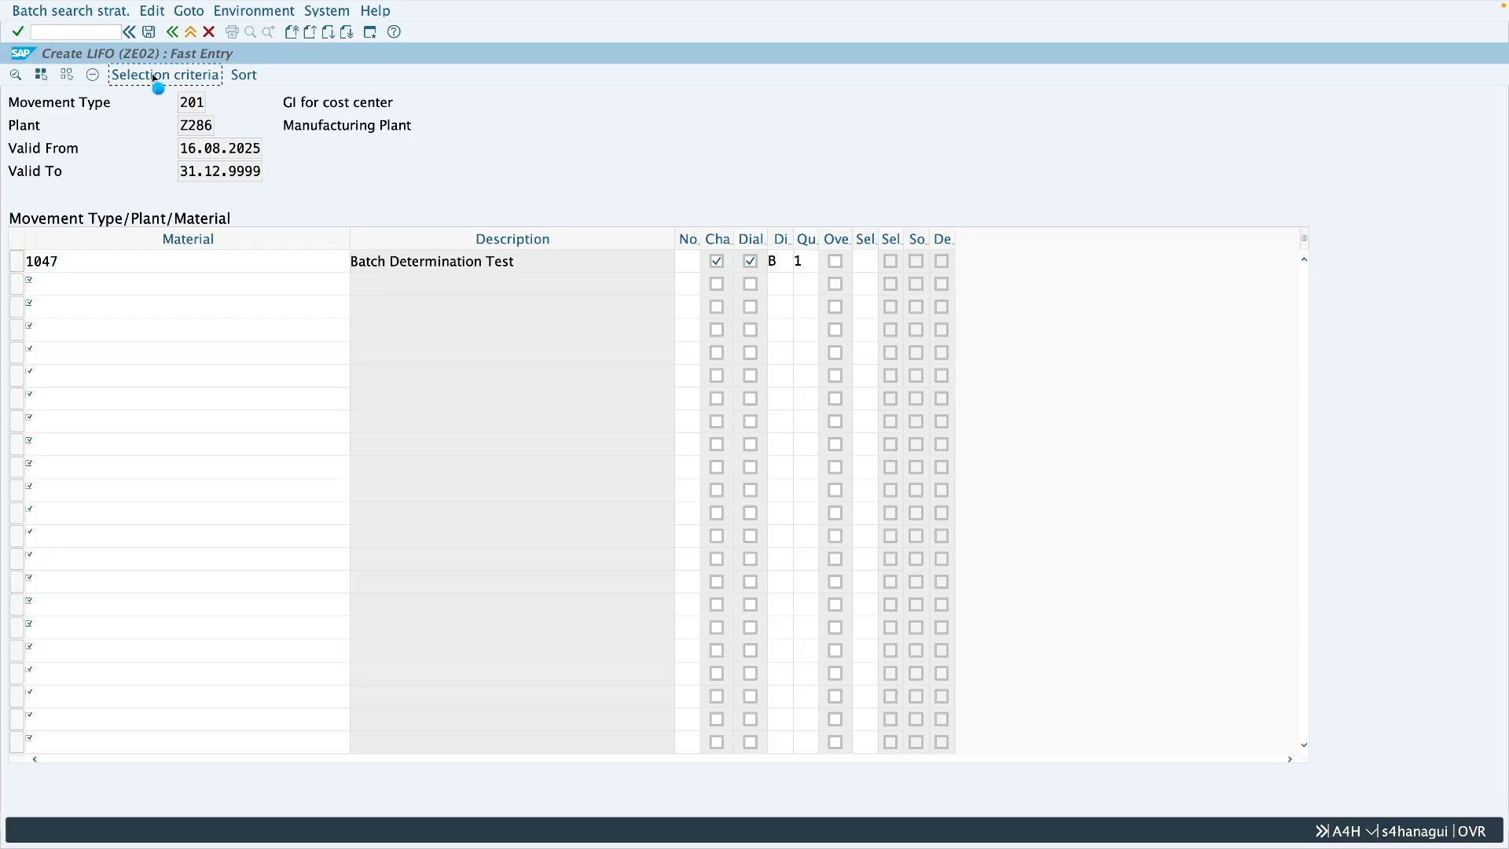
pyautogui.write('>= ')
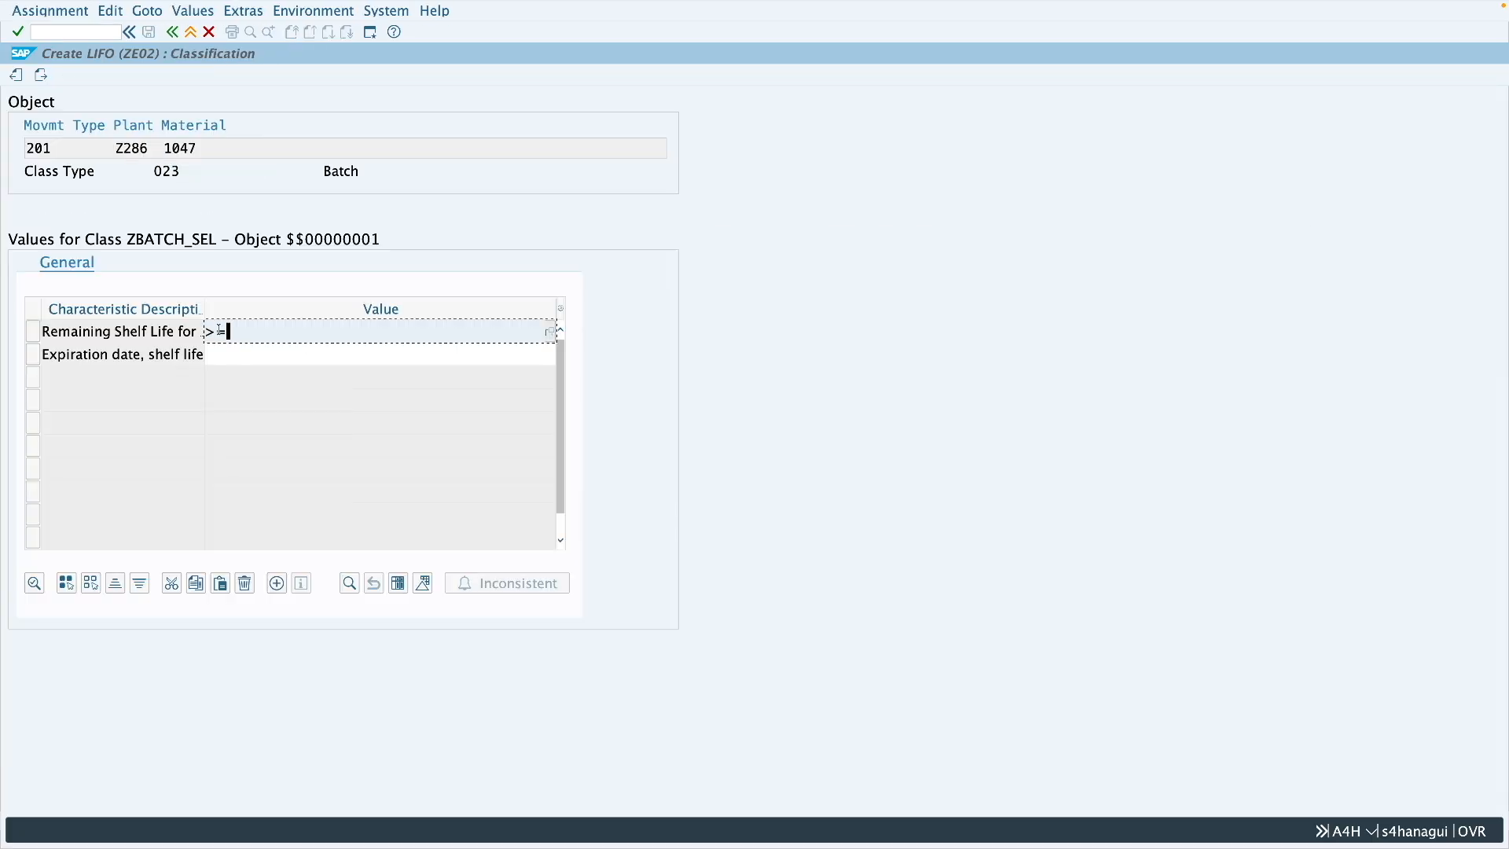
pyautogui.write('30 d')
pyautogui.press('Return')
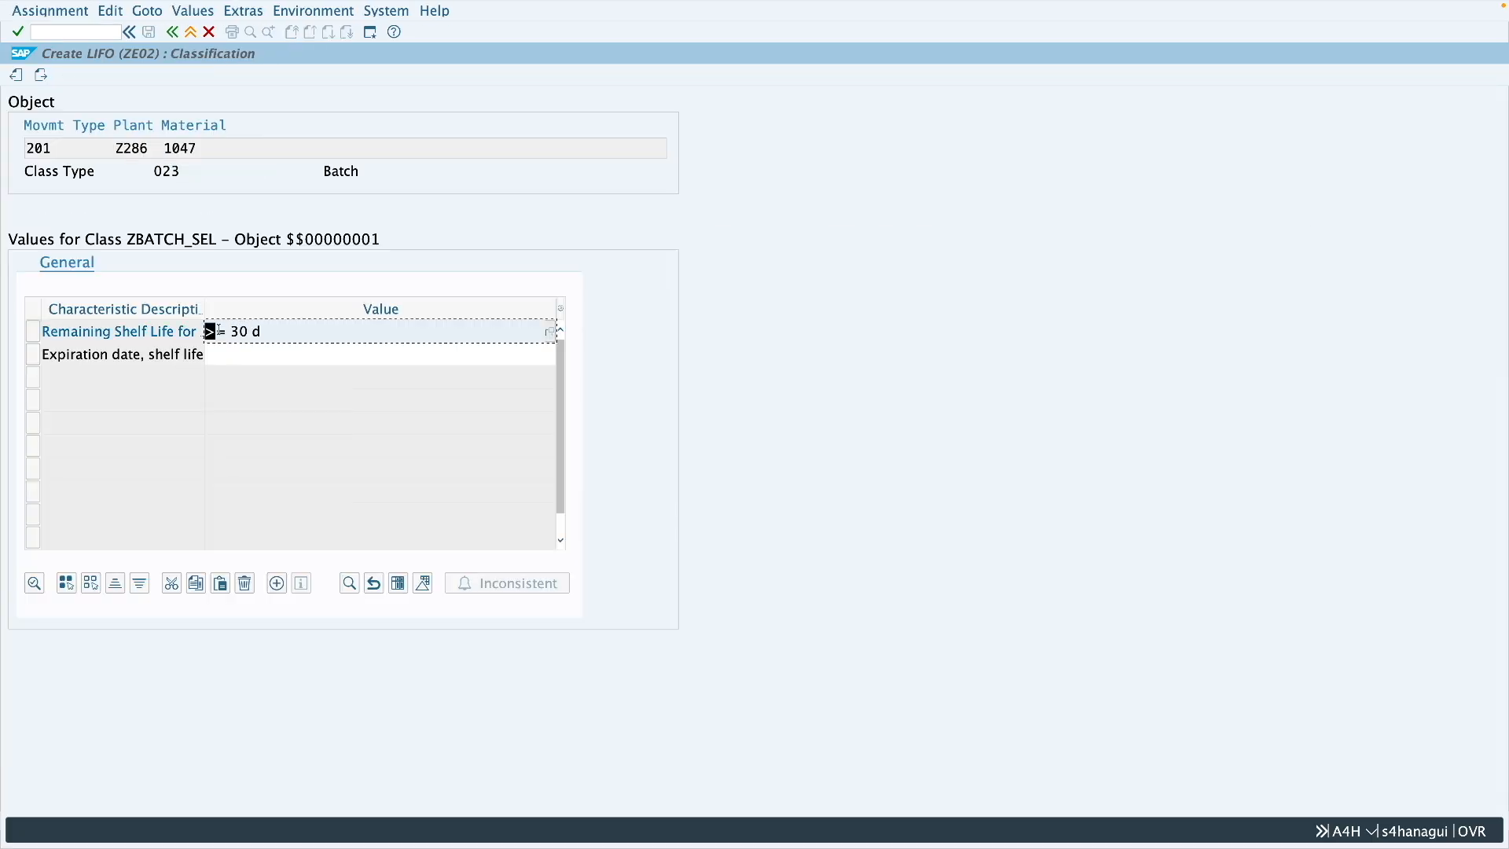
pyautogui.click(42, 77)
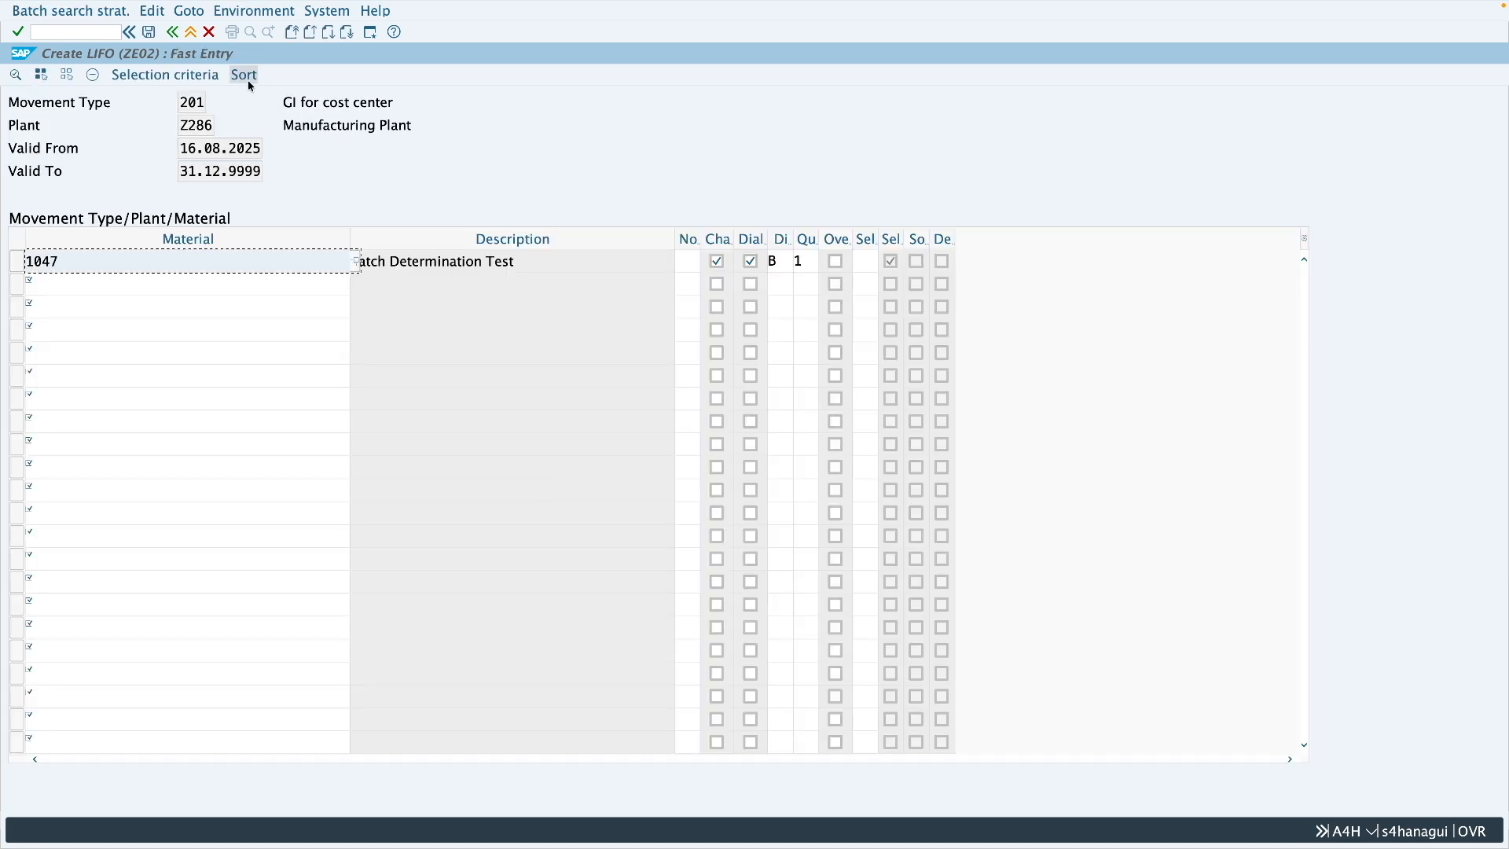
# - Check the ZLIFO sort rule for material 1047, save the ZE02 condition record and exit to the initial menu
pyautogui.click(244, 76)
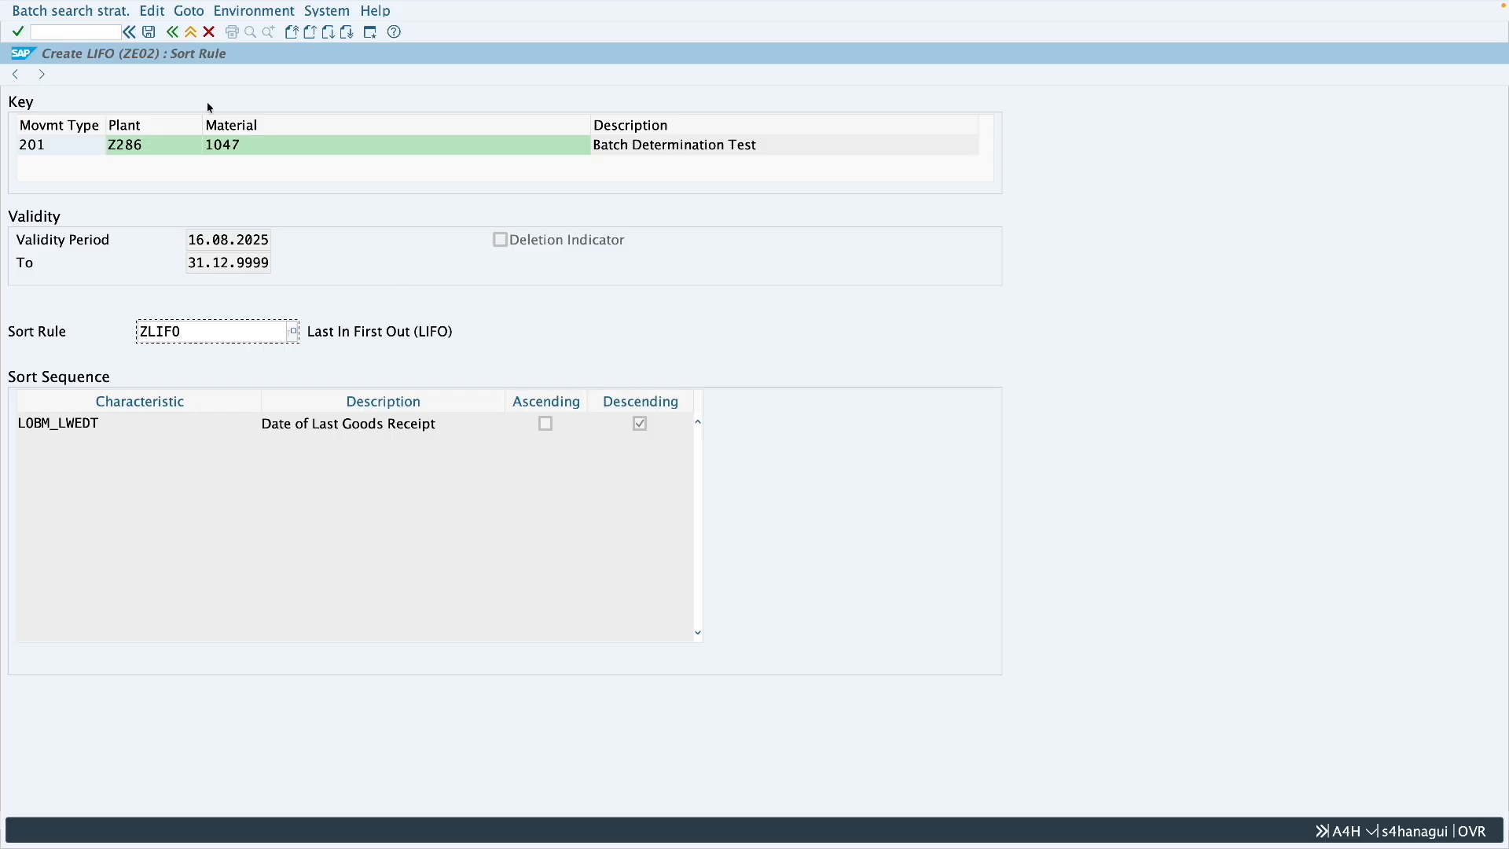
pyautogui.click(151, 37)
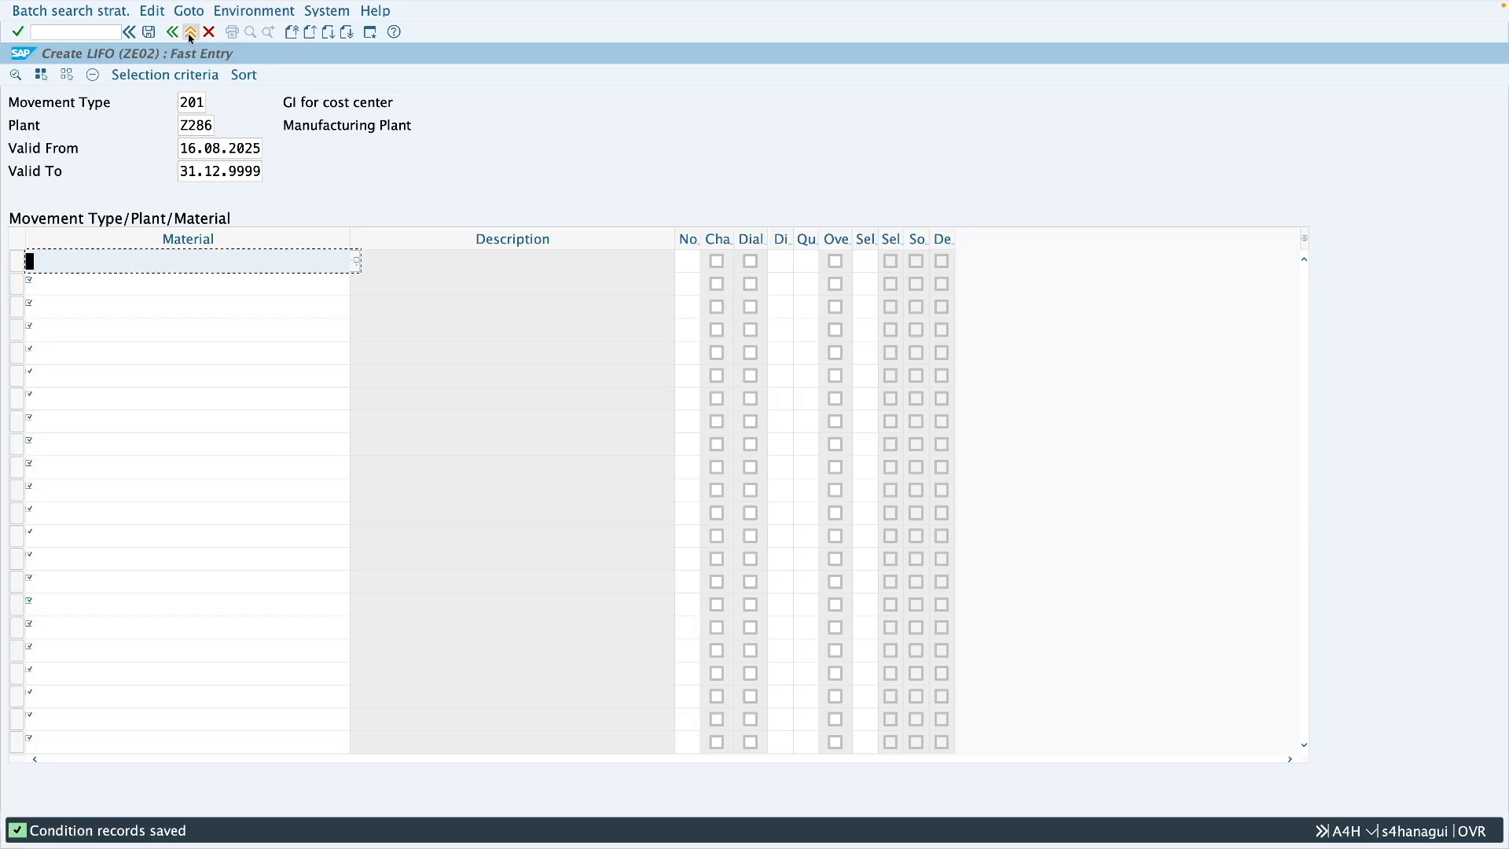
pyautogui.click(190, 37)
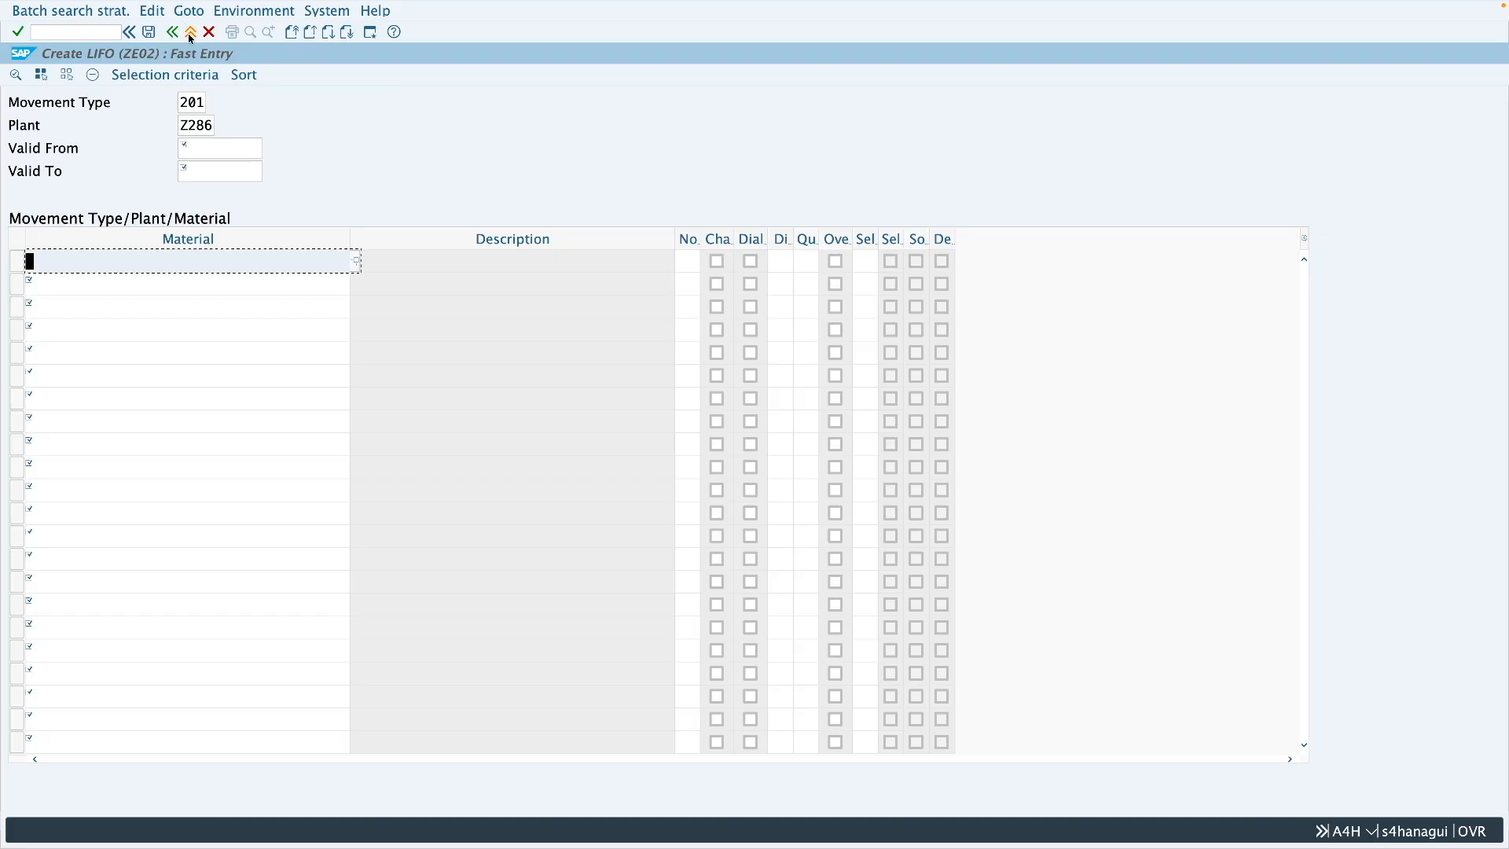
pyautogui.click(192, 37)
pyautogui.click(192, 33)
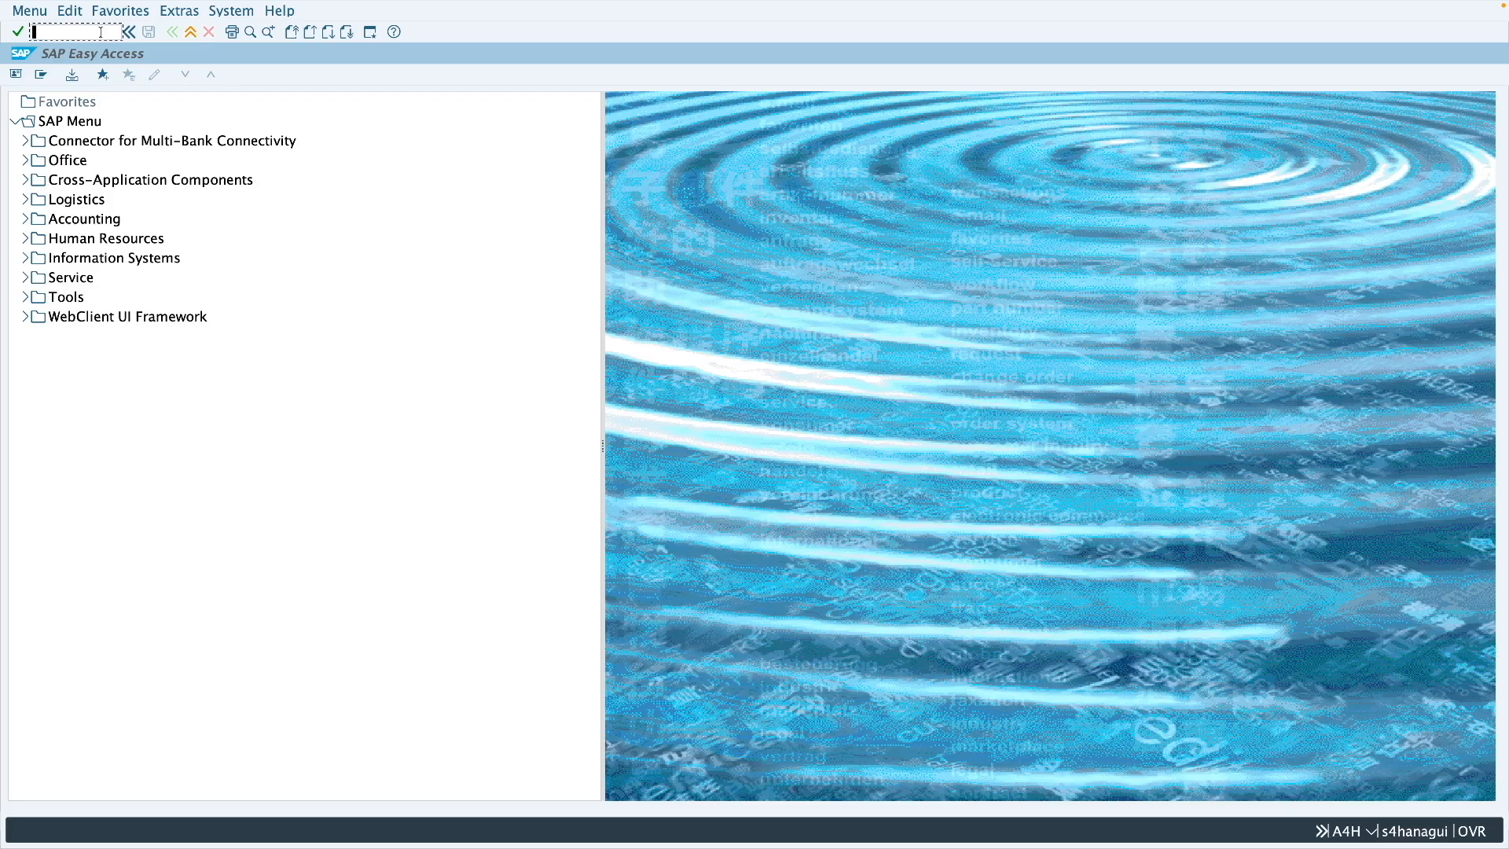
# - Start a new goods issue to cost center in transaction migo with material 1047
pyautogui.write('migo')
pyautogui.press('Return')
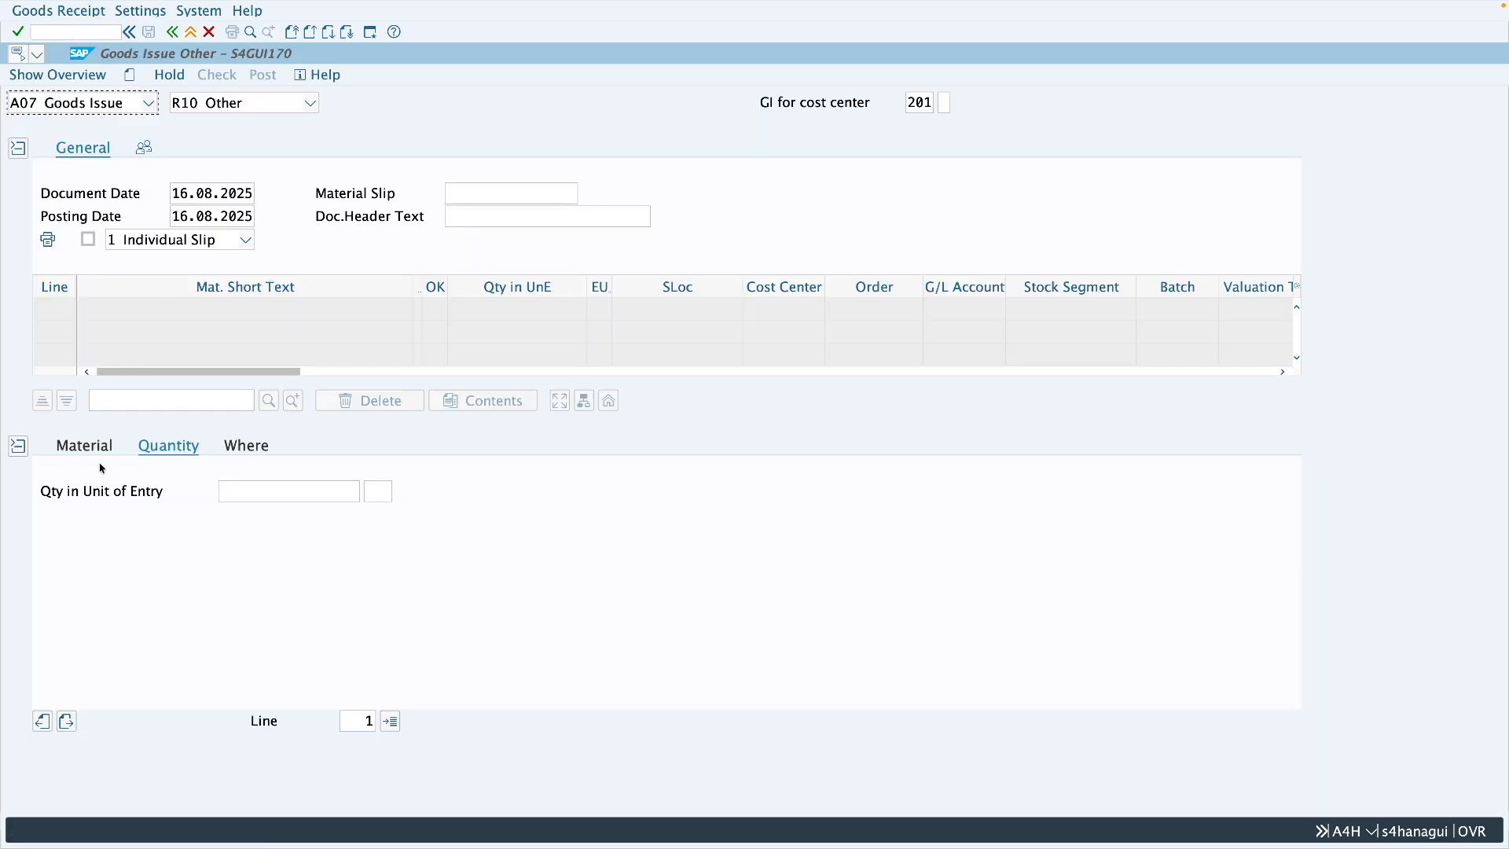
pyautogui.click(93, 450)
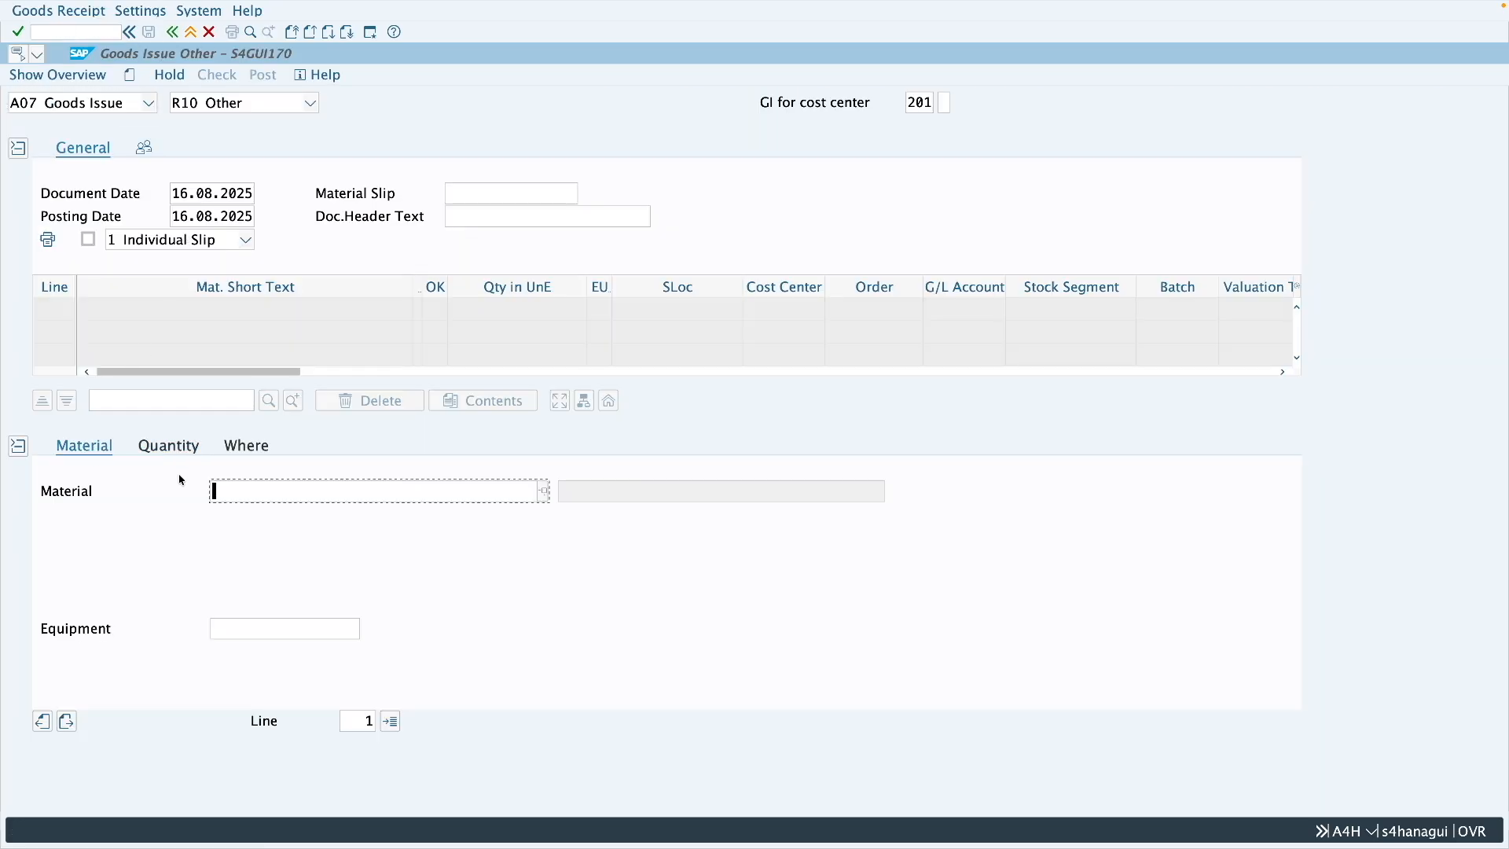
pyautogui.write('1047')
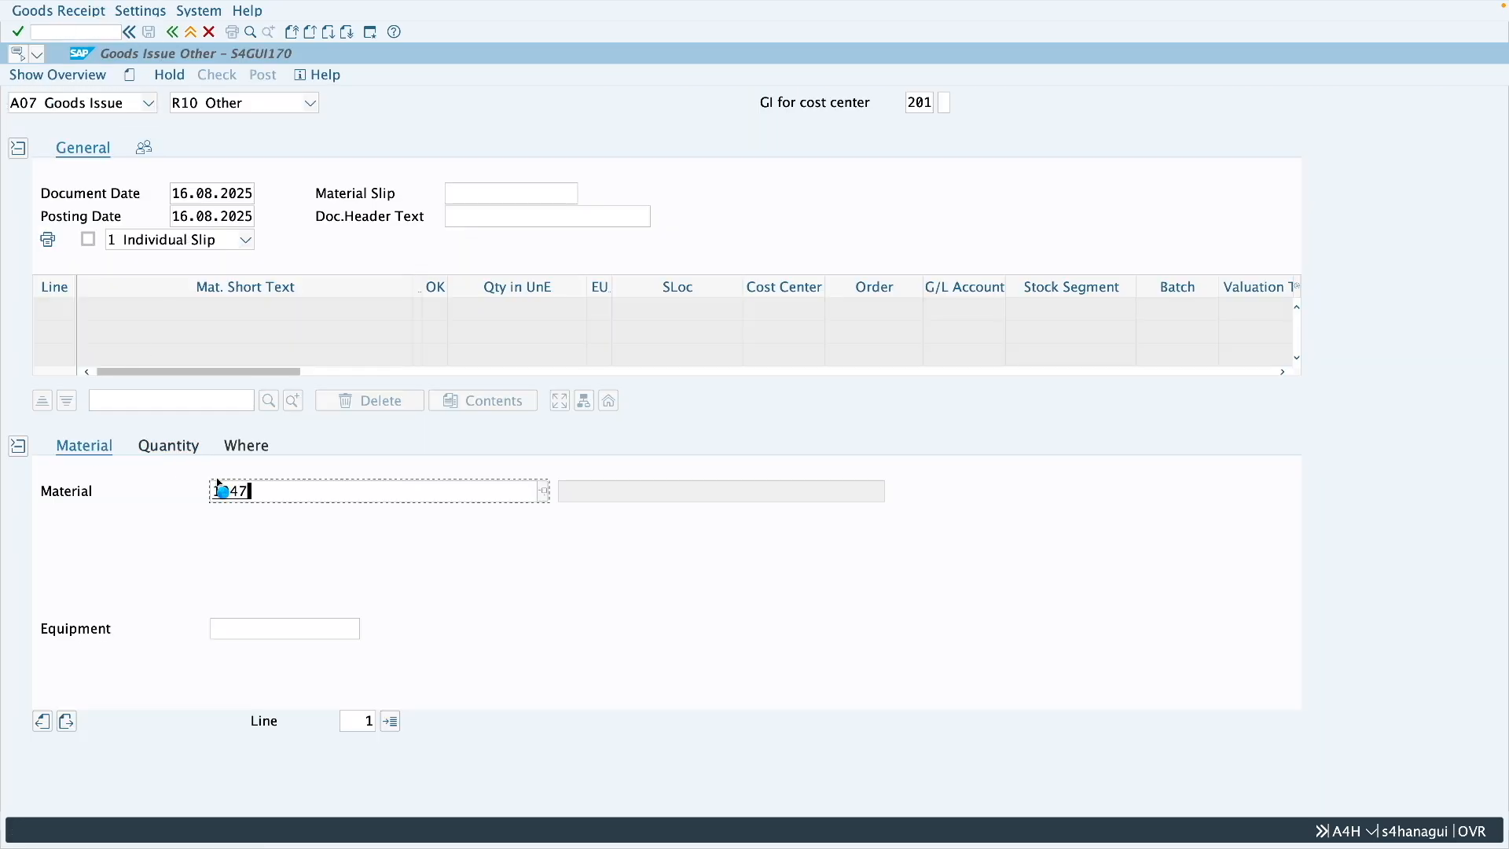
pyautogui.press('Return')
# - Set the goods issue item's quantity to 30 and its plant to z286
pyautogui.click(197, 459)
pyautogui.write('30')
pyautogui.press('Return')
pyautogui.click(235, 450)
pyautogui.click(245, 541)
pyautogui.write('z286')
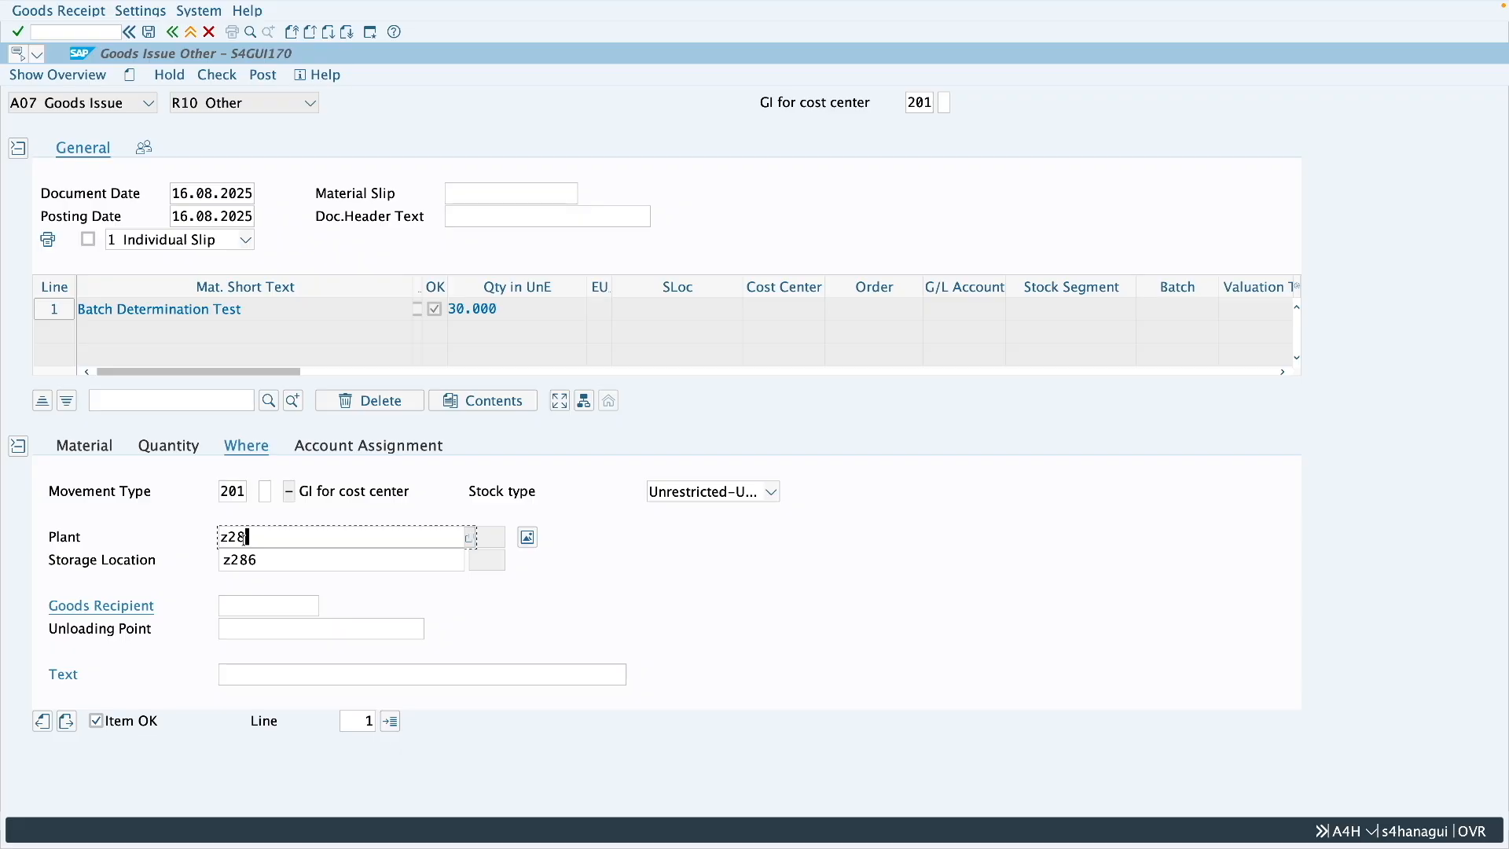
pyautogui.press('Return')
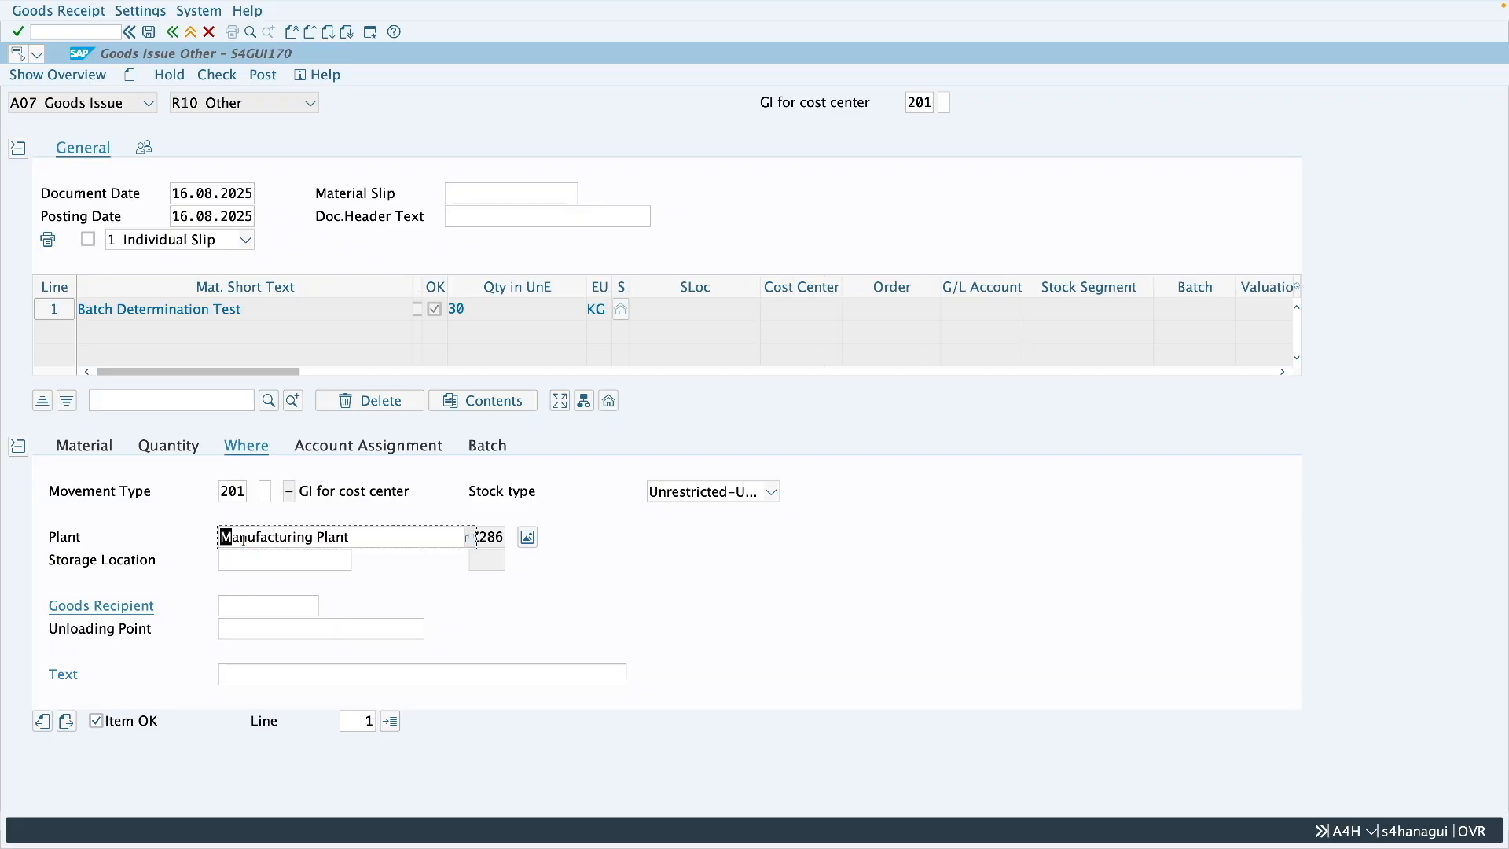
# - Run batch determination for the item and examine the strategy analysis messages for ZE01 and ZE02
pyautogui.click(172, 451)
pyautogui.click(406, 492)
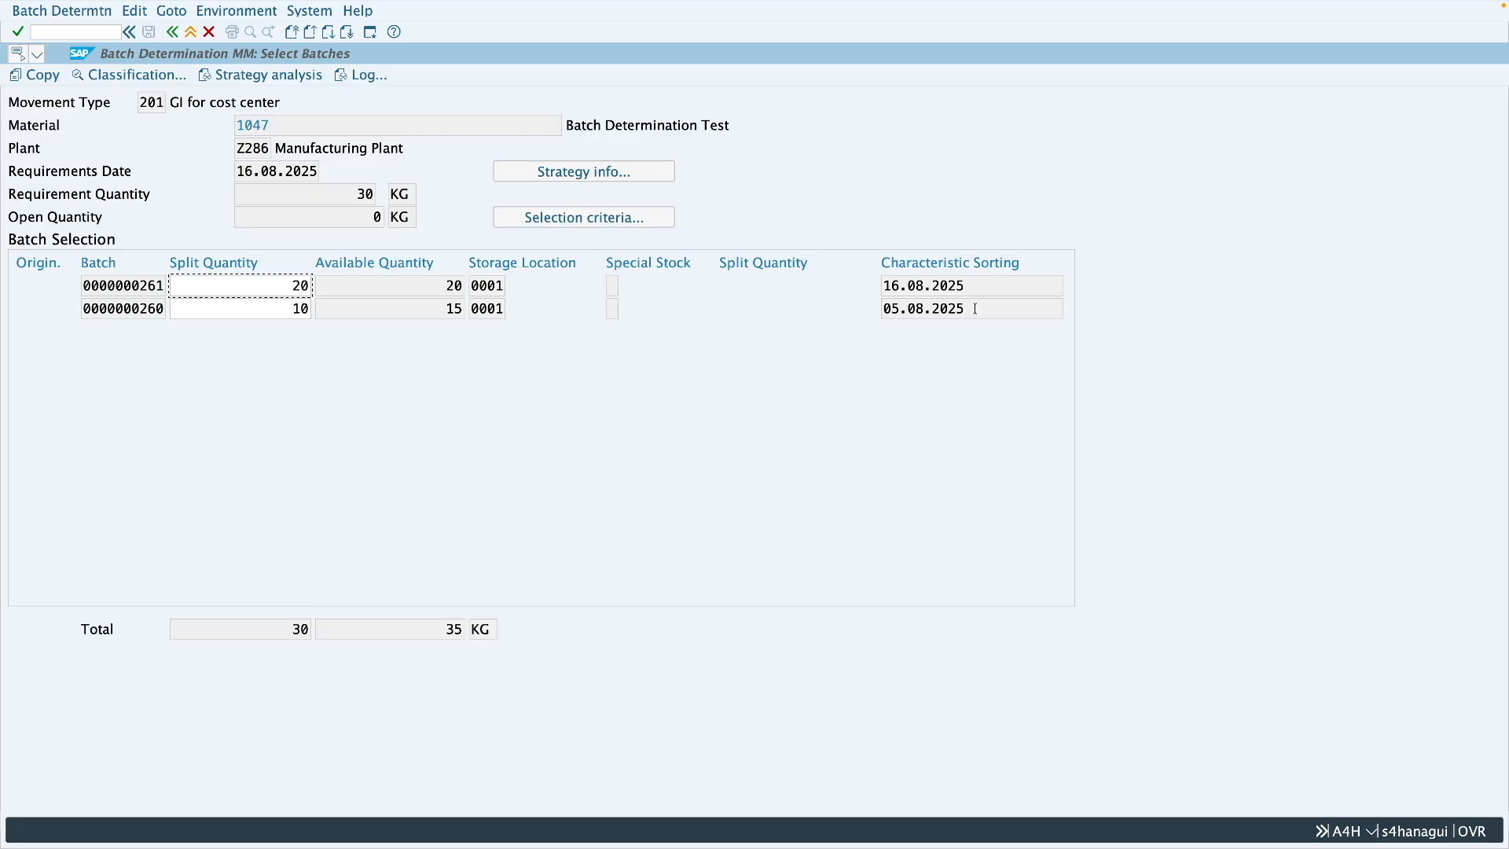
pyautogui.click(235, 82)
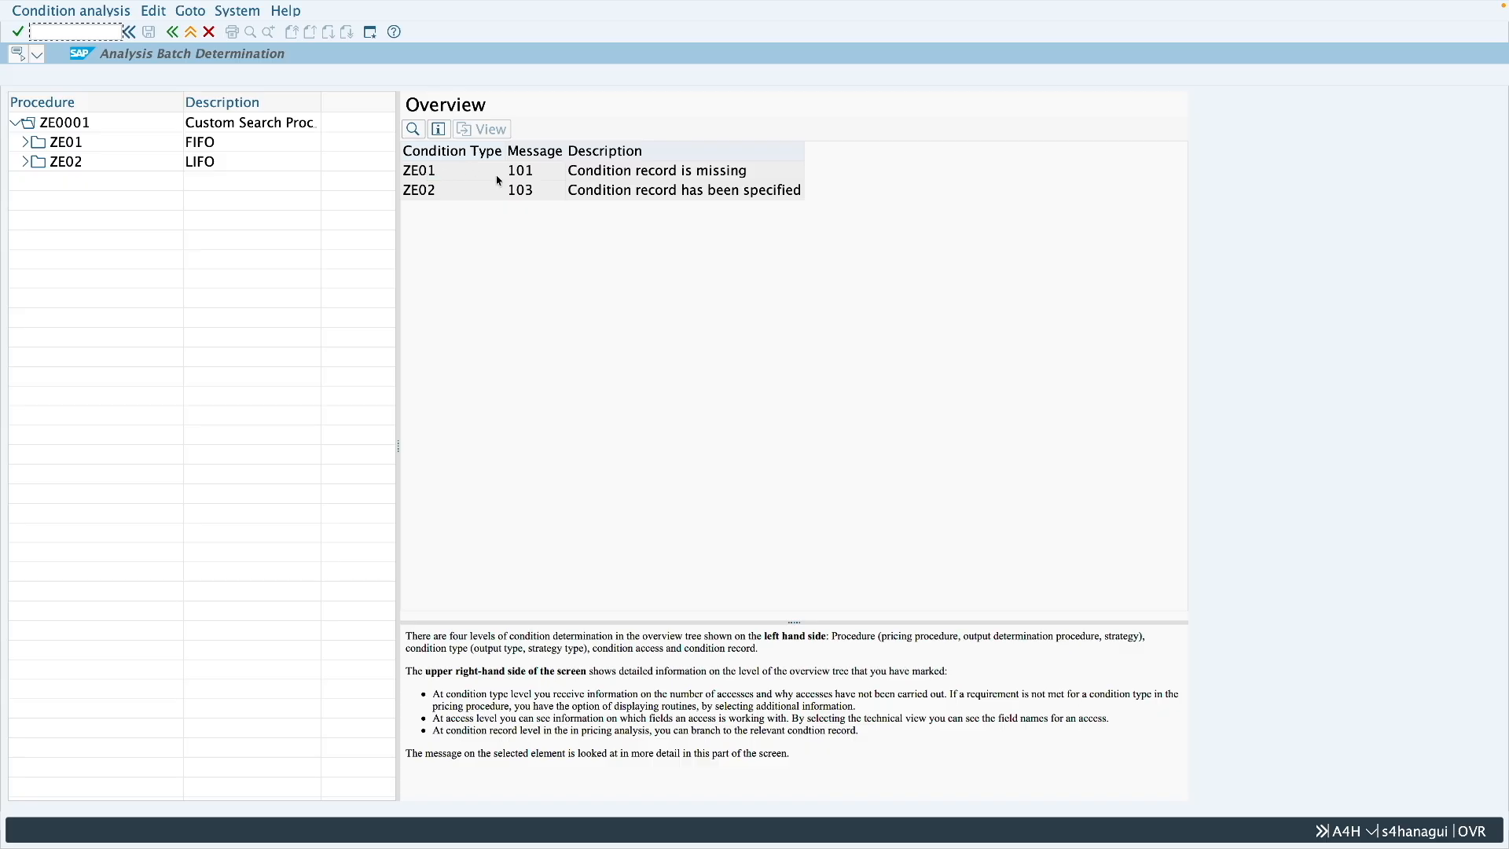
pyautogui.click(673, 173)
pyautogui.click(608, 193)
pyautogui.click(191, 32)
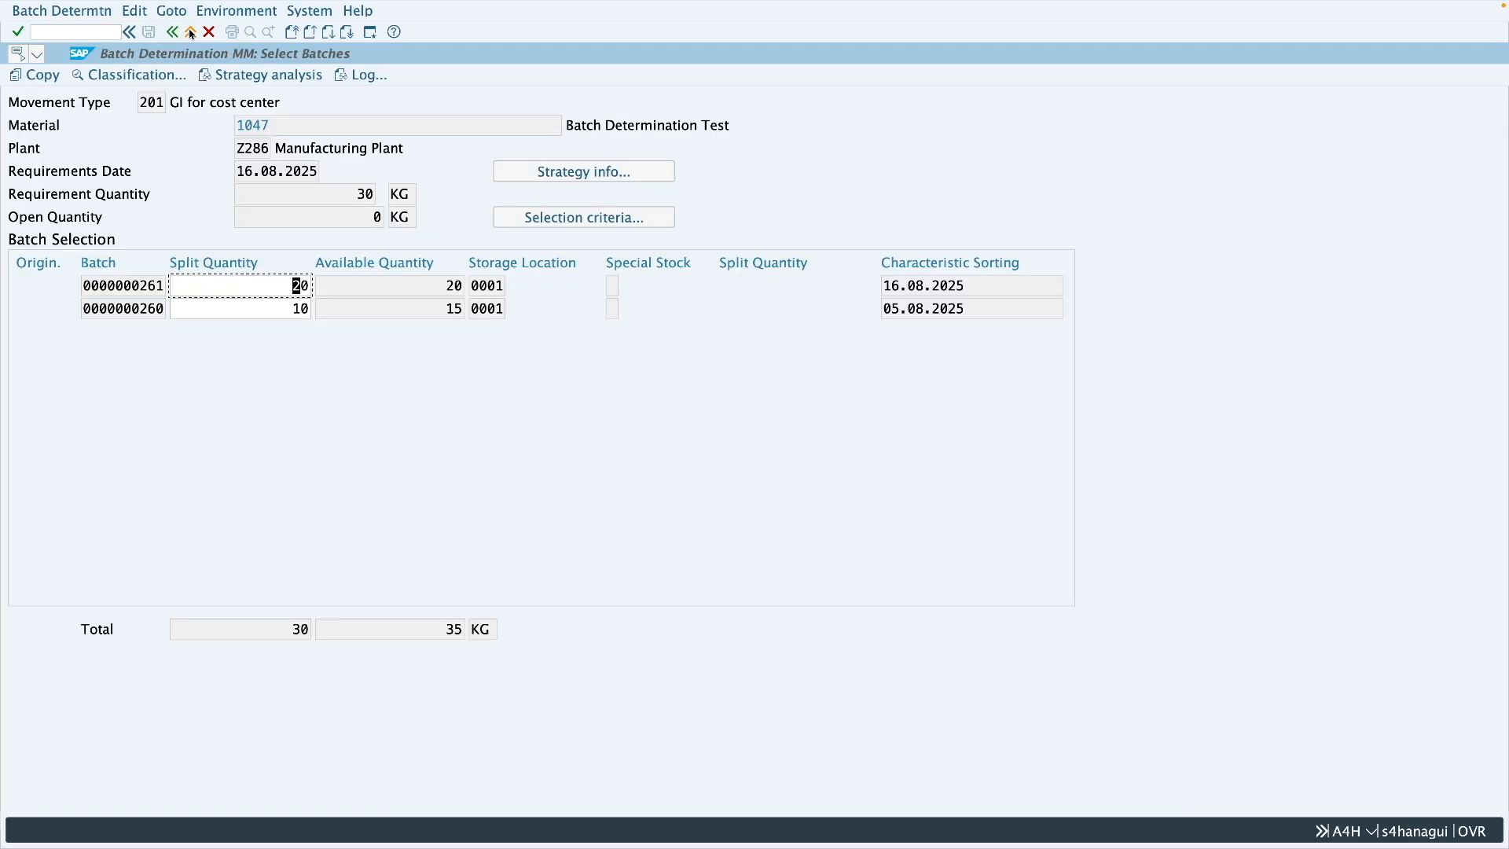
# - Exit batch determination and discard the goods issue without saving it
pyautogui.click(191, 33)
pyautogui.click(417, 252)
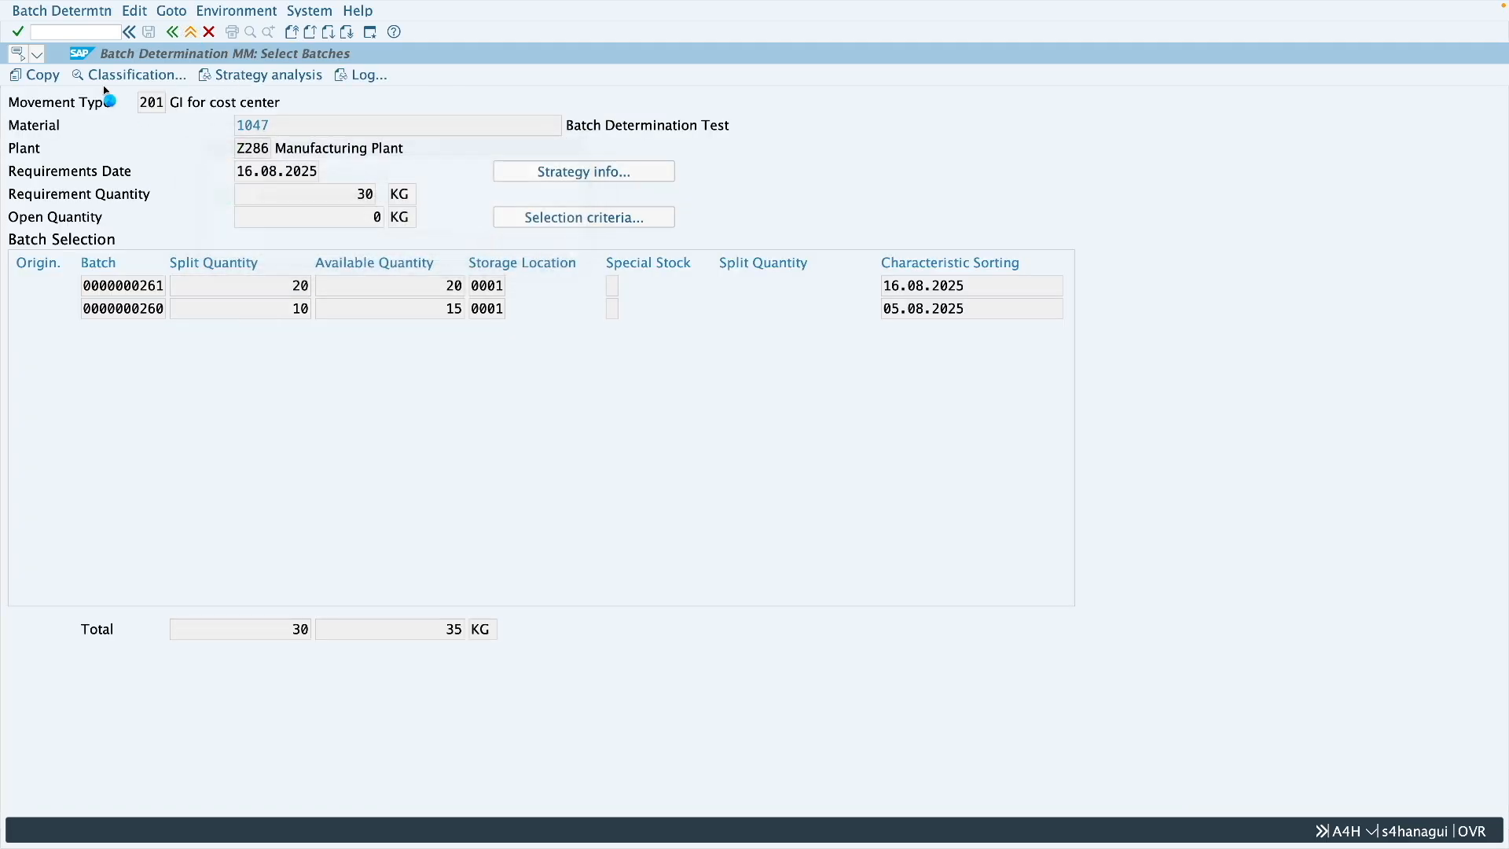
pyautogui.click(191, 32)
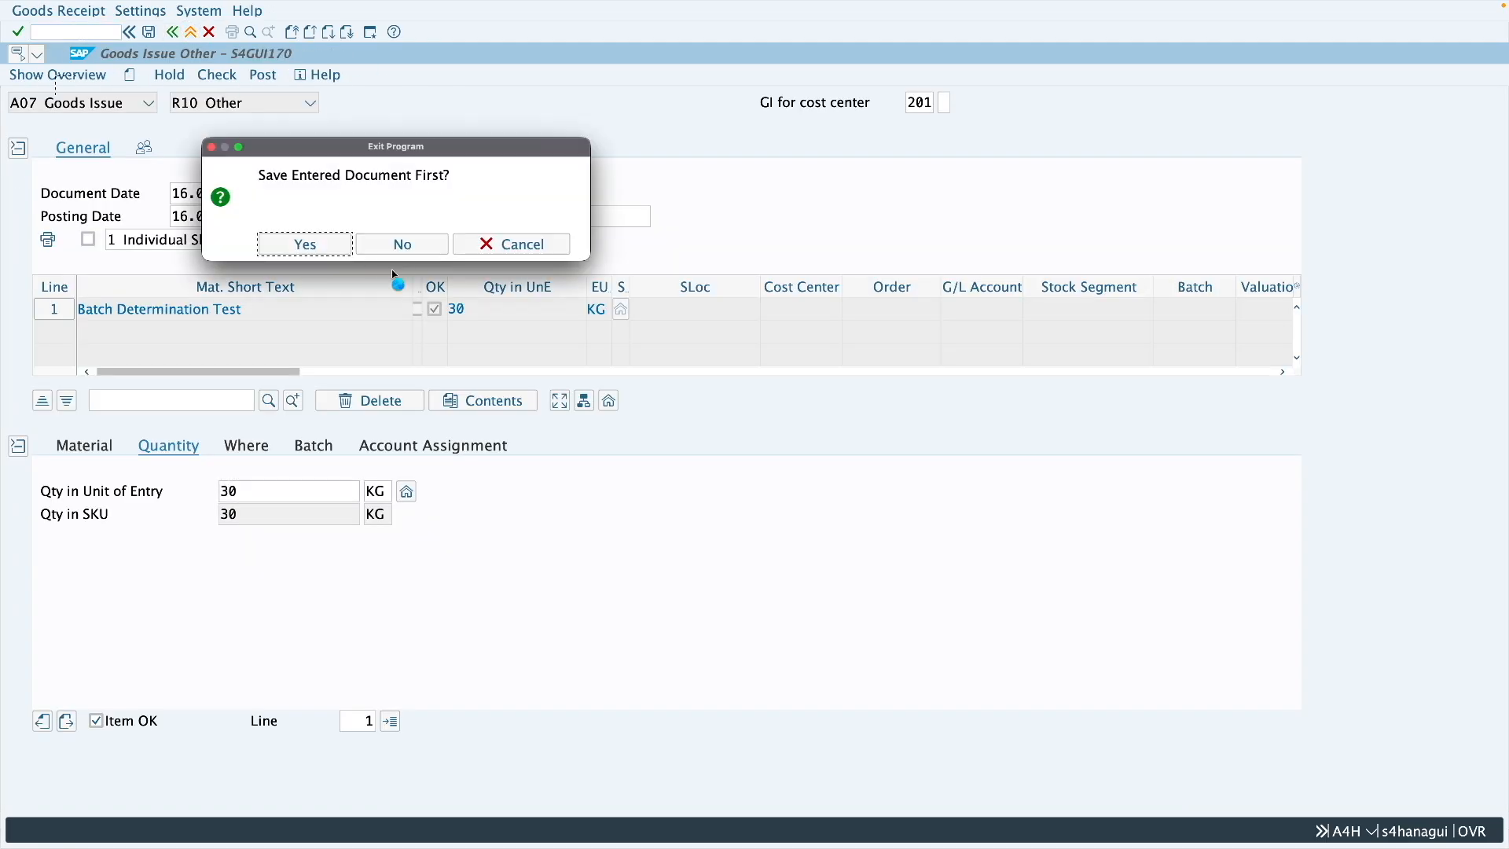
pyautogui.click(401, 243)
# - Open the ZE02 batch search strategy record for movement type 201, plant Z286 and material 1047 in transaction mbc2
pyautogui.write('mbc2')
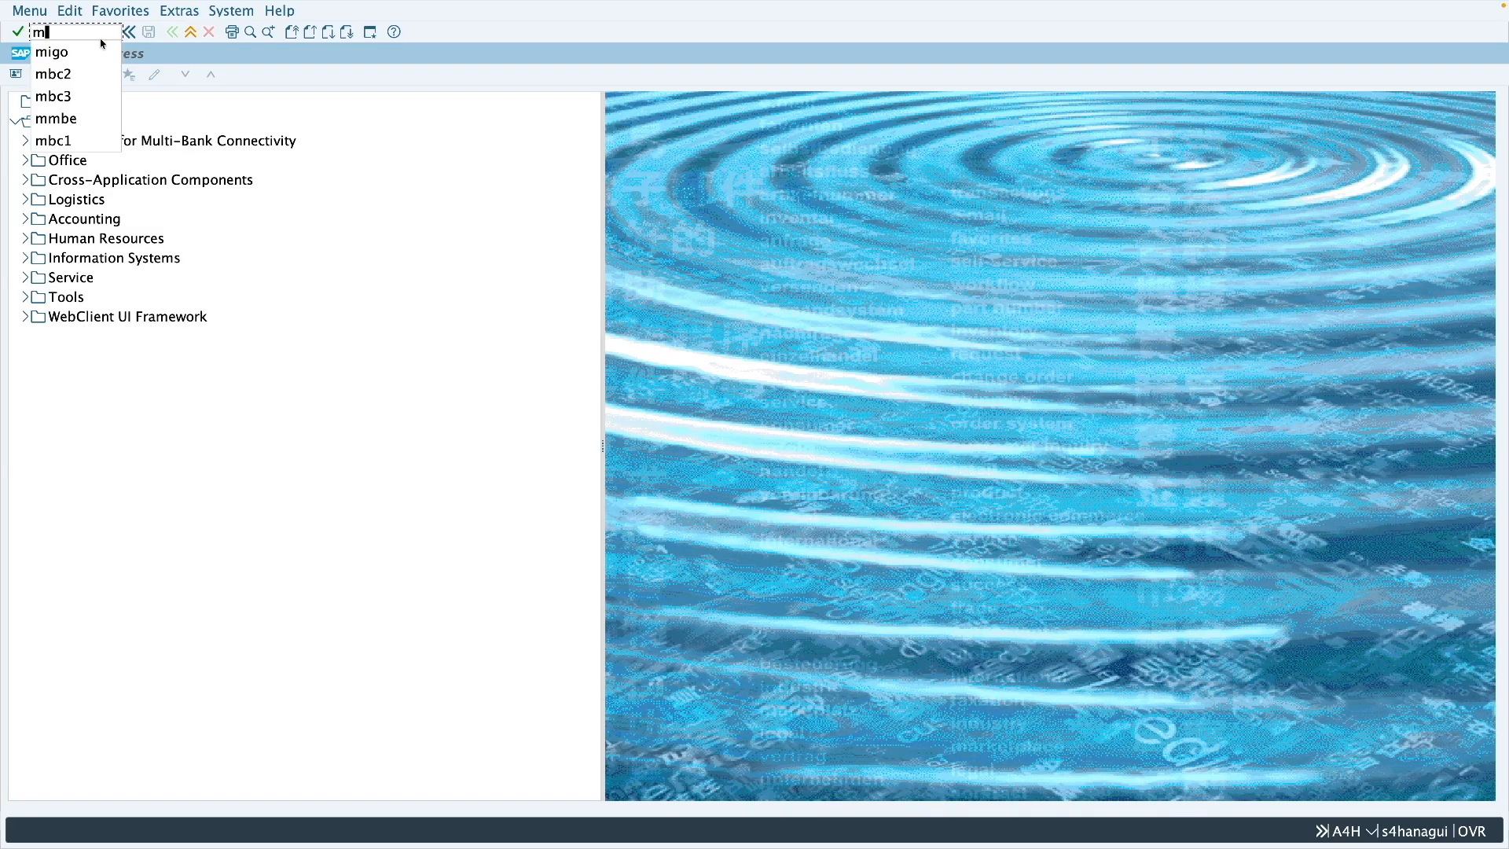
pyautogui.press('Return')
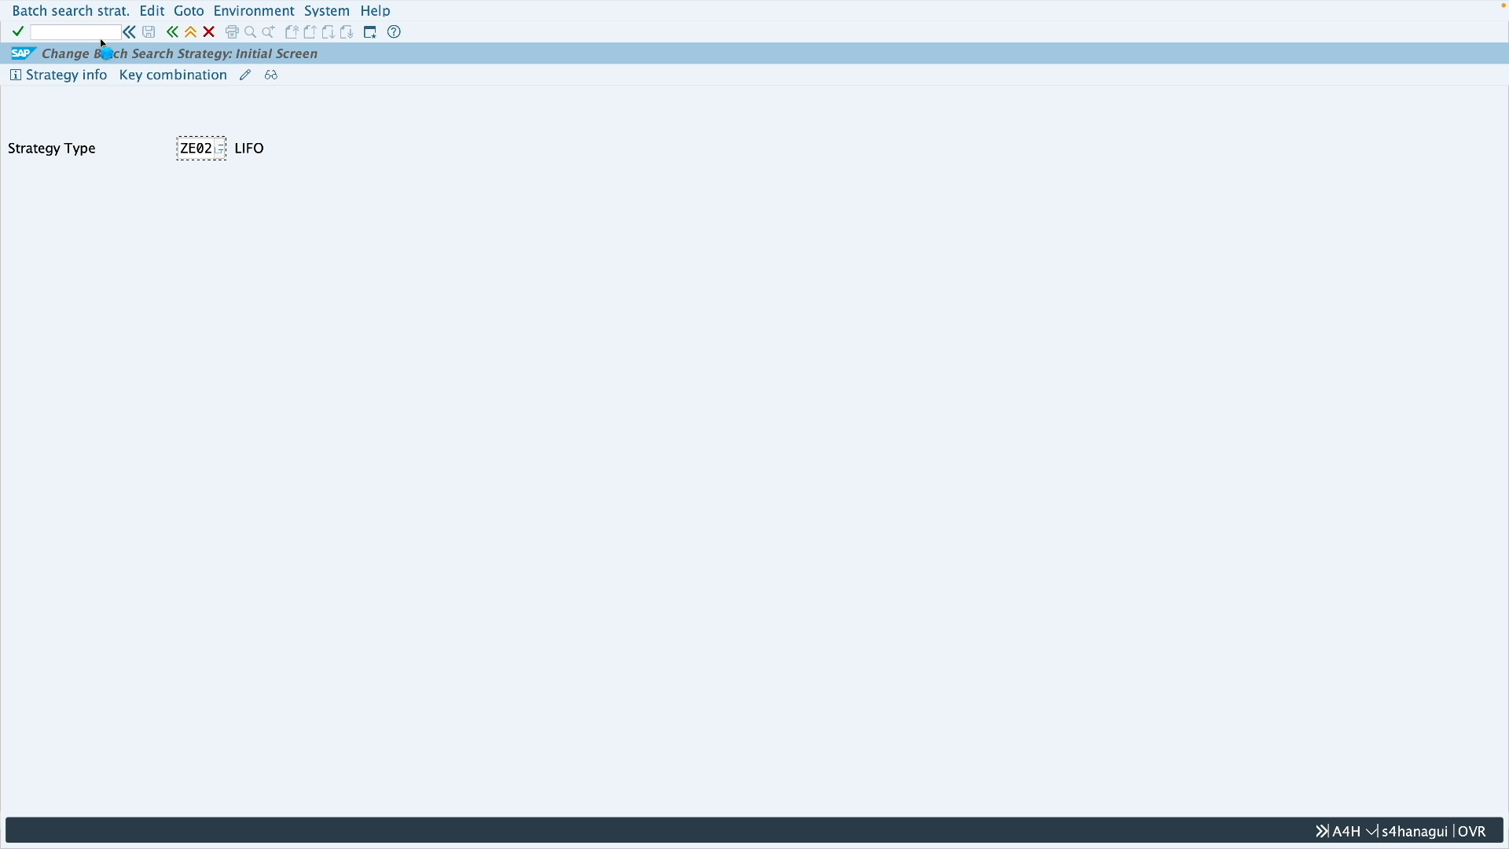
pyautogui.press('Return')
pyautogui.press('Return')
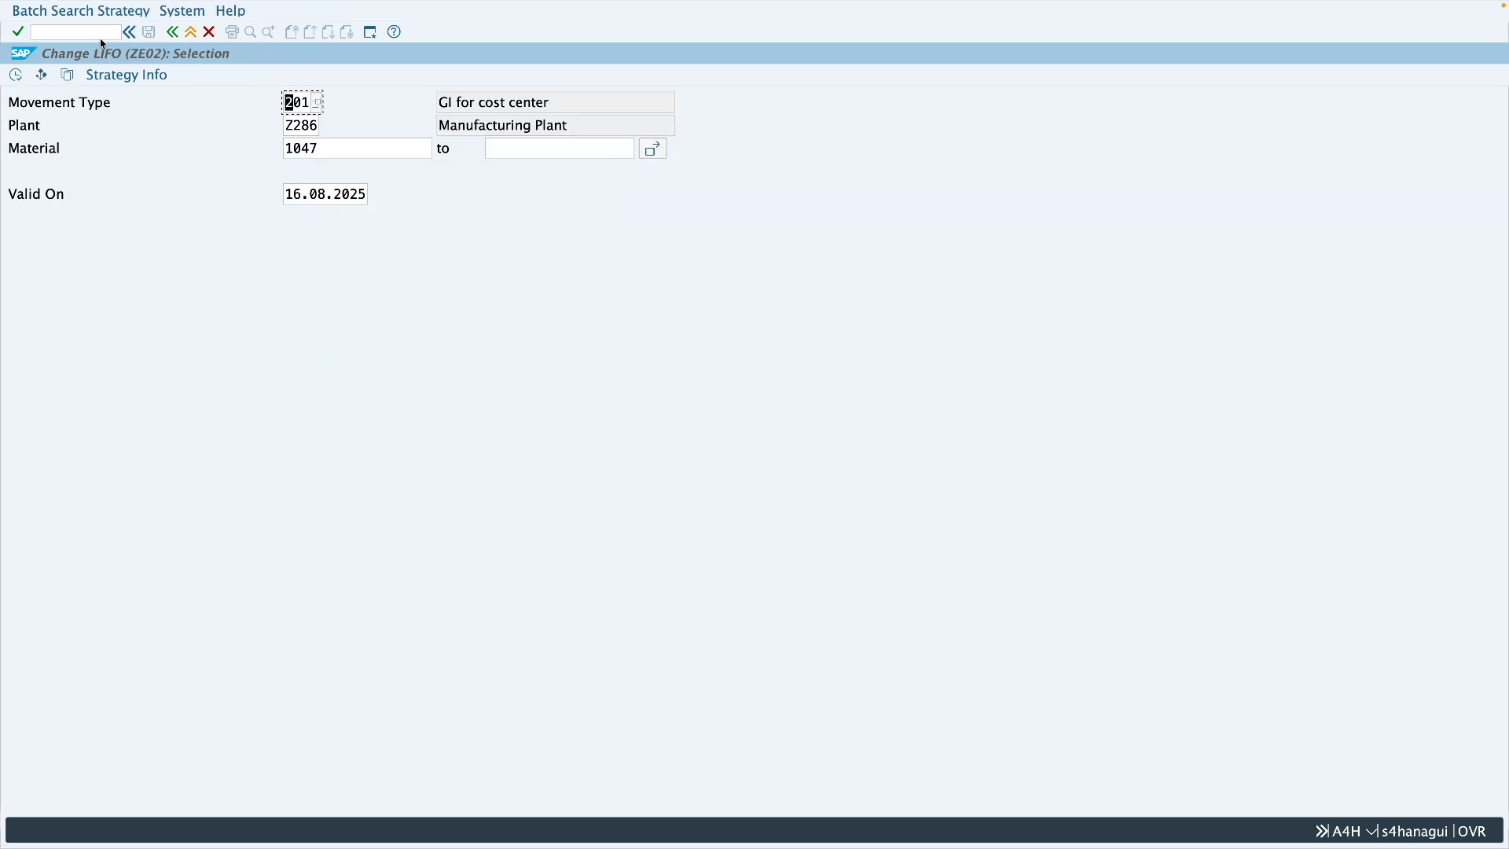
pyautogui.click(15, 75)
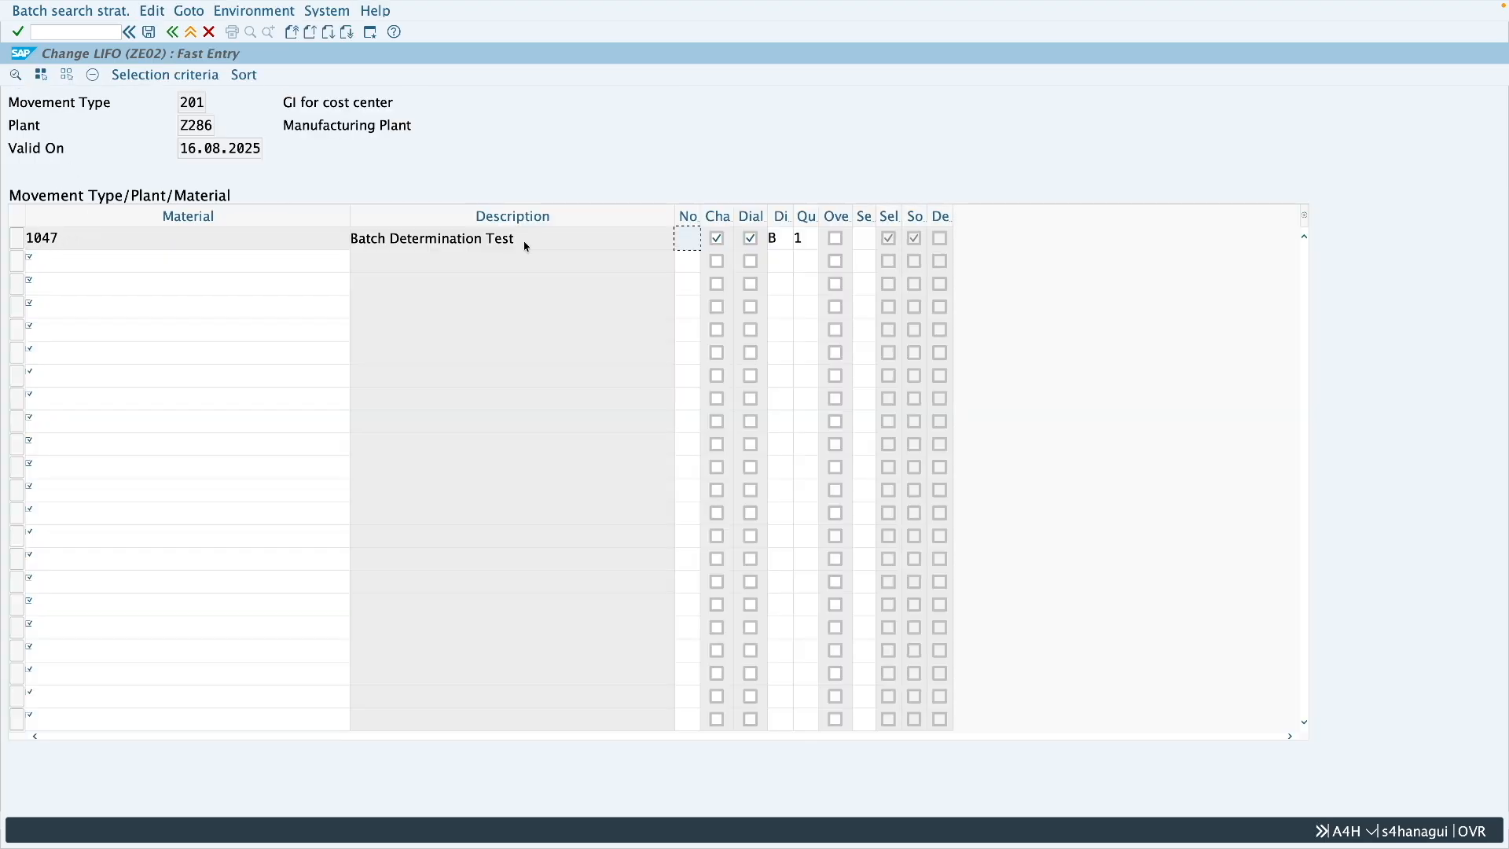
# - Set material 1047's selection type to O, selection with no selection criteria, in the ZE02 record and save it
pyautogui.moveTo(877, 218); pyautogui.dragTo(921, 219)
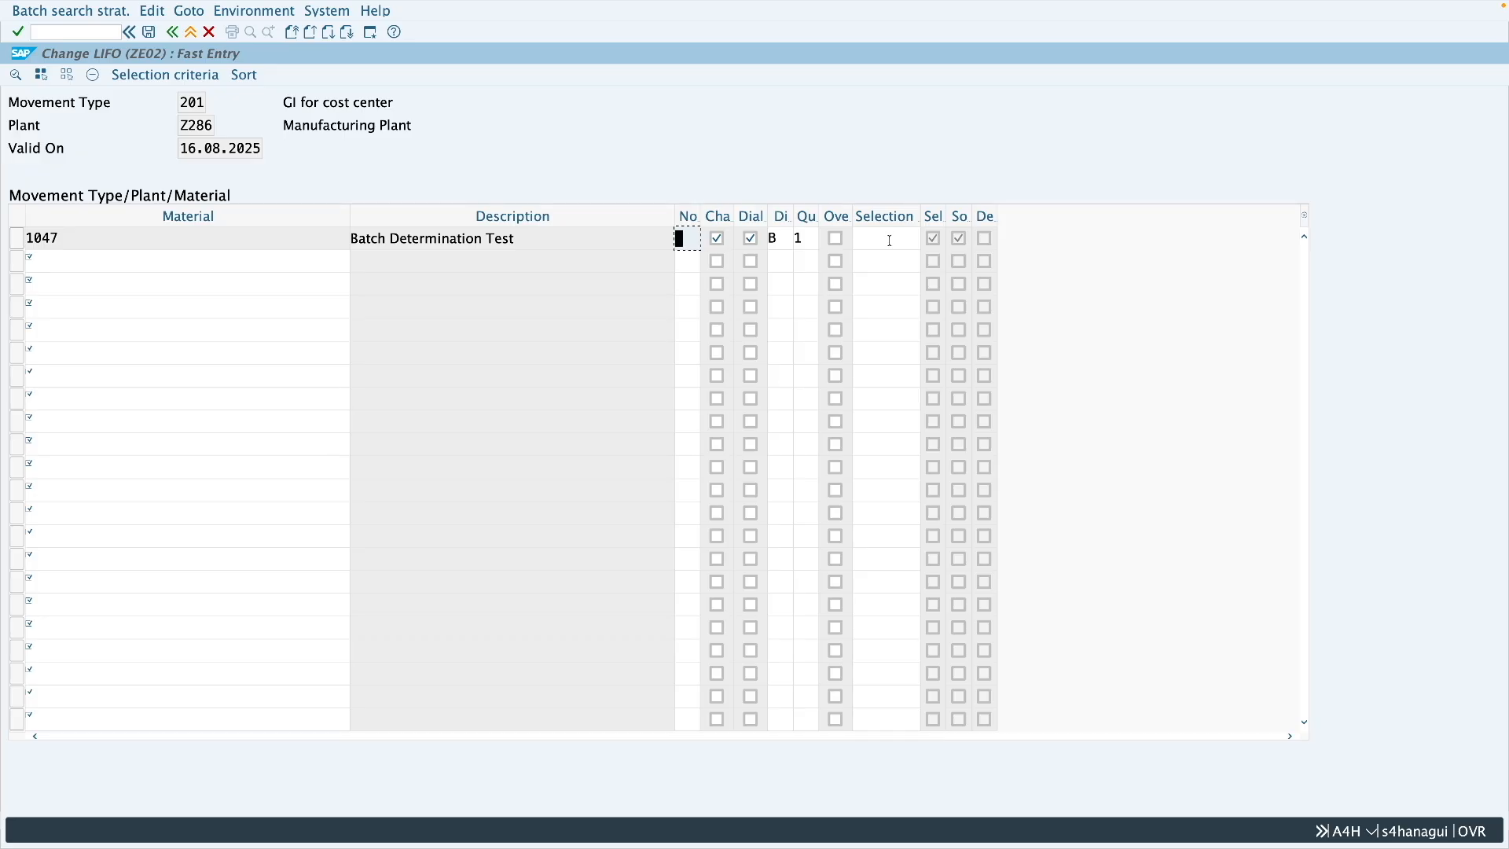
pyautogui.click(890, 240)
pyautogui.click(928, 241)
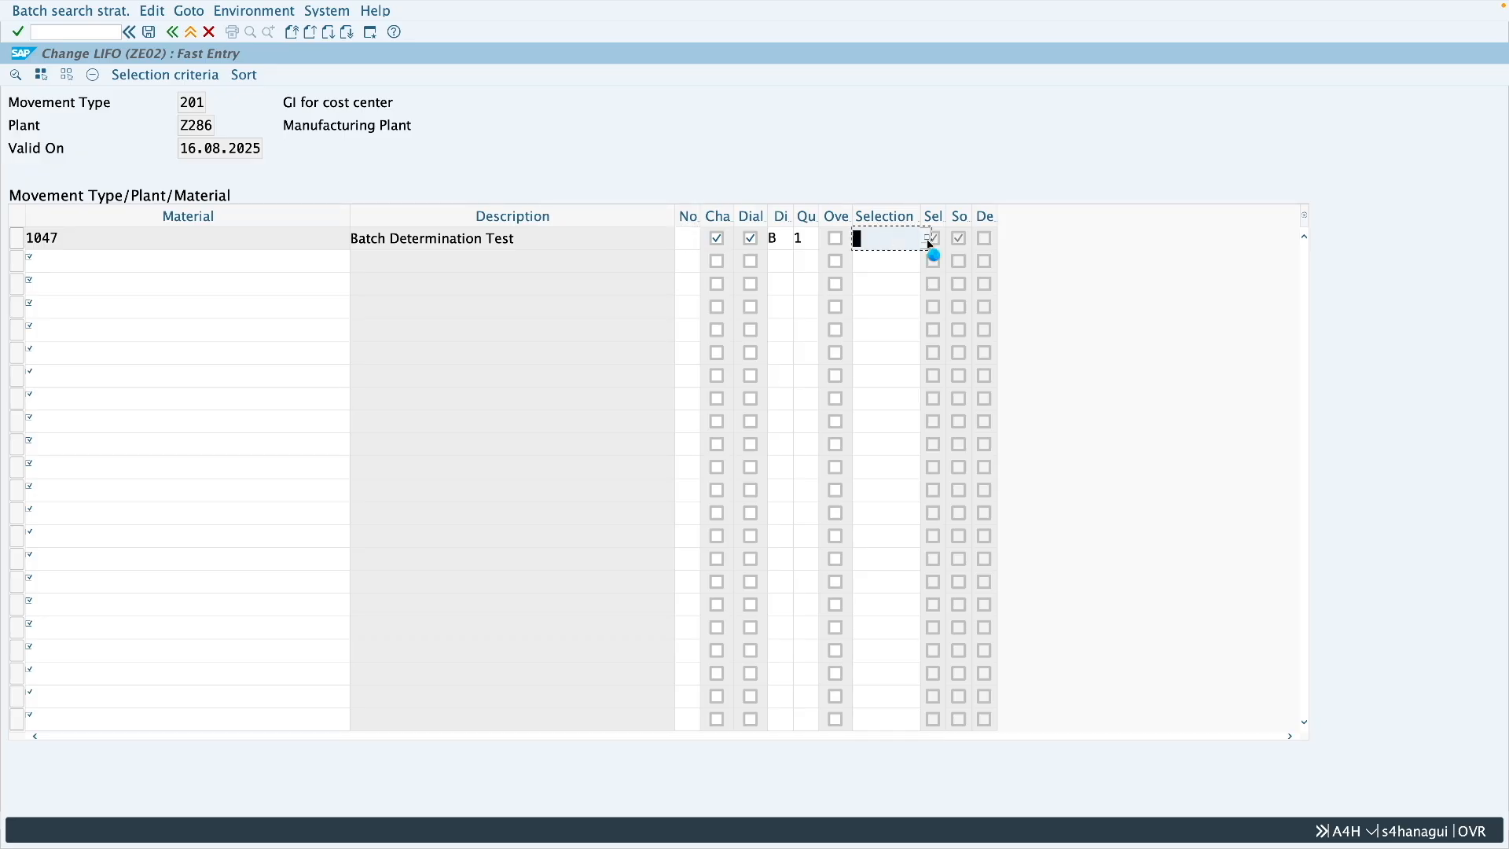
pyautogui.click(180, 175)
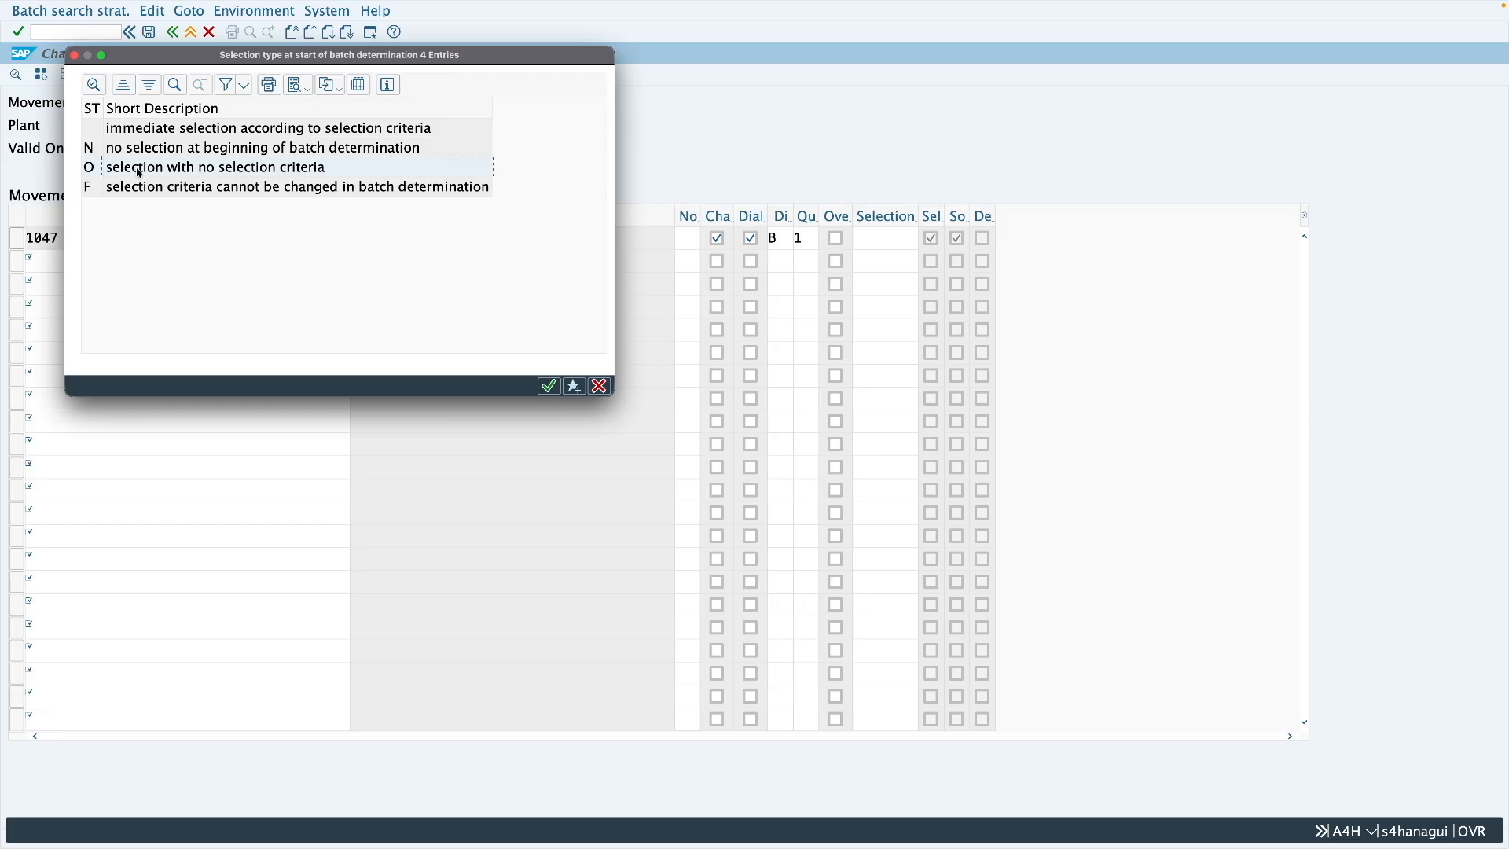
pyautogui.doubleClick(191, 173)
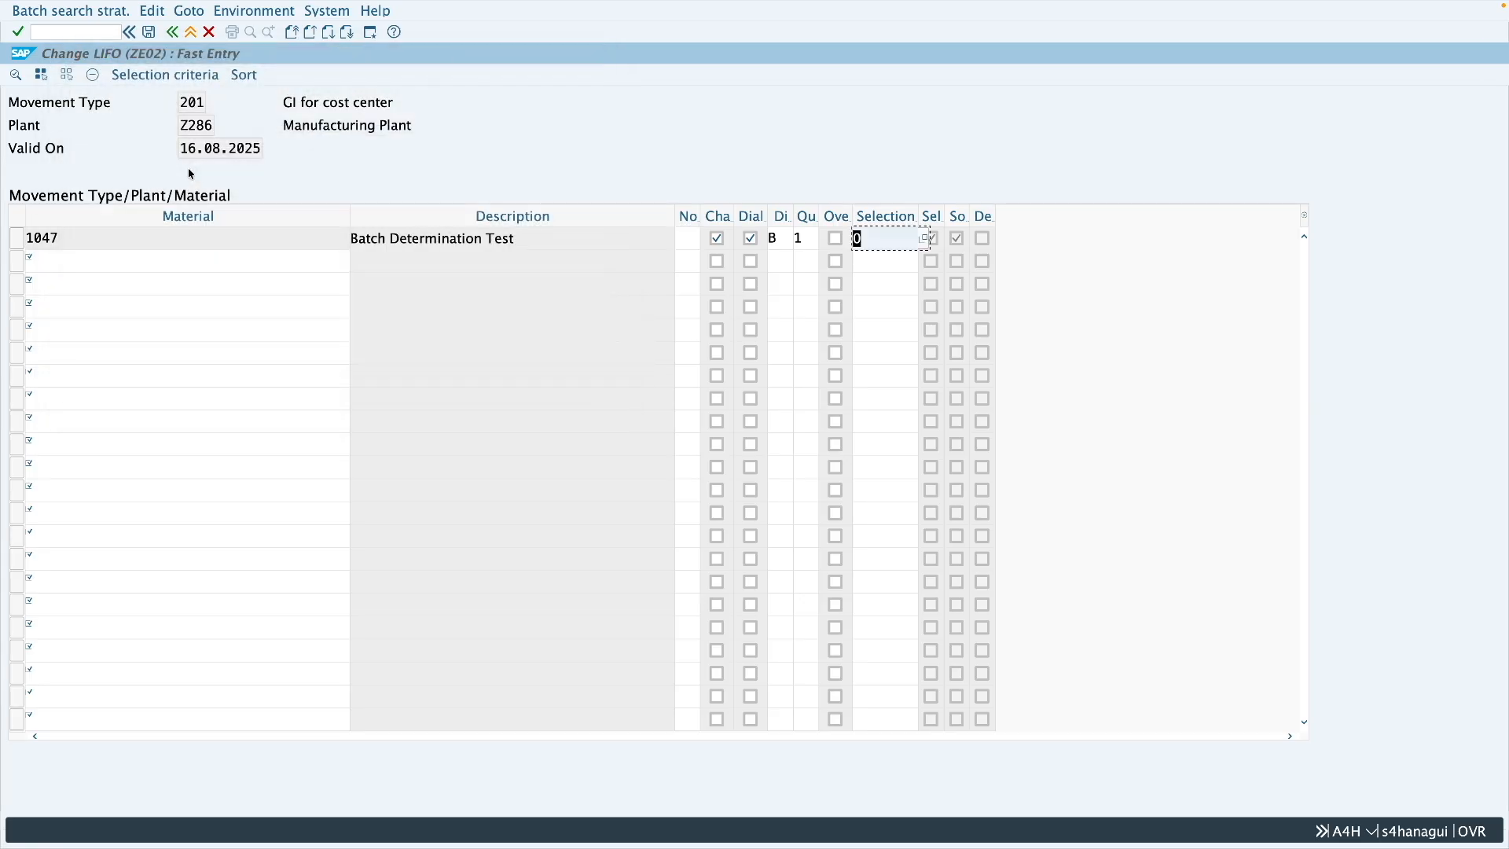
pyautogui.click(150, 37)
pyautogui.click(196, 37)
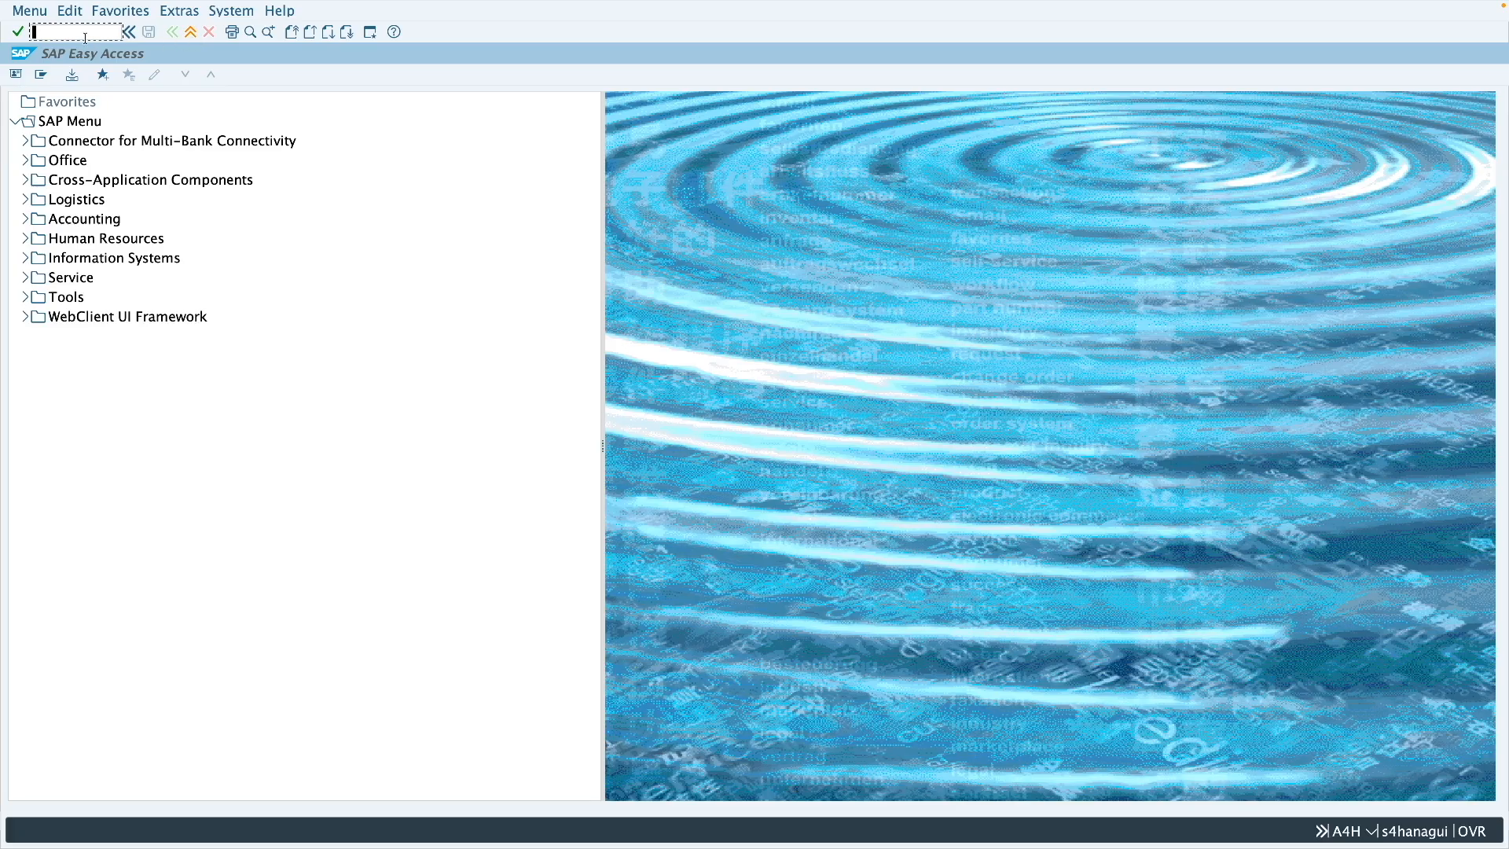
# - Start a goods issue to cost center in transaction migo with material 1047 to test the changed ZE02 record
pyautogui.click(84, 36)
pyautogui.write('migo')
pyautogui.press('Return')
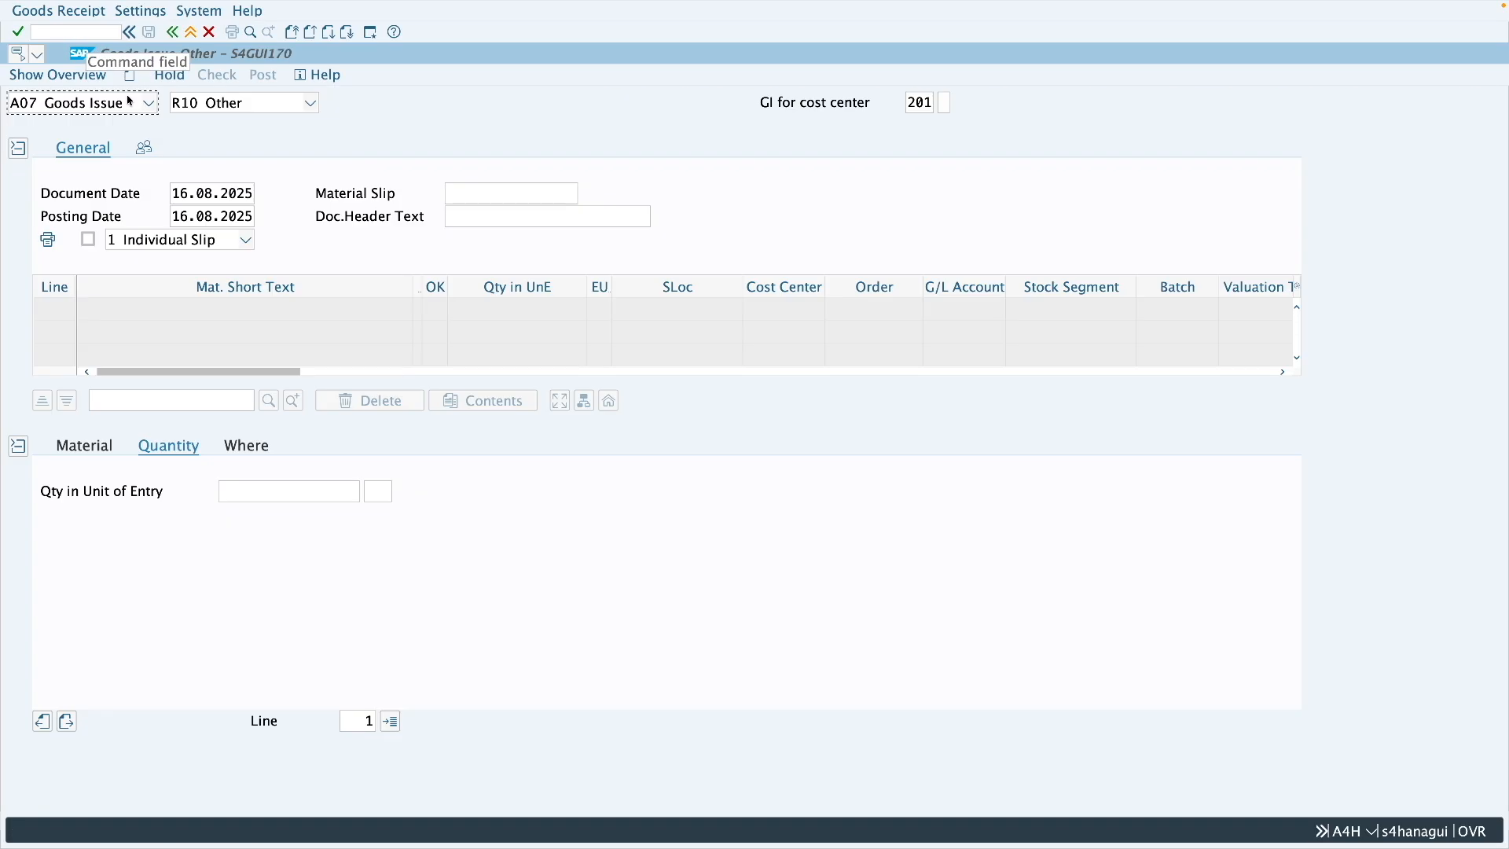
pyautogui.click(93, 453)
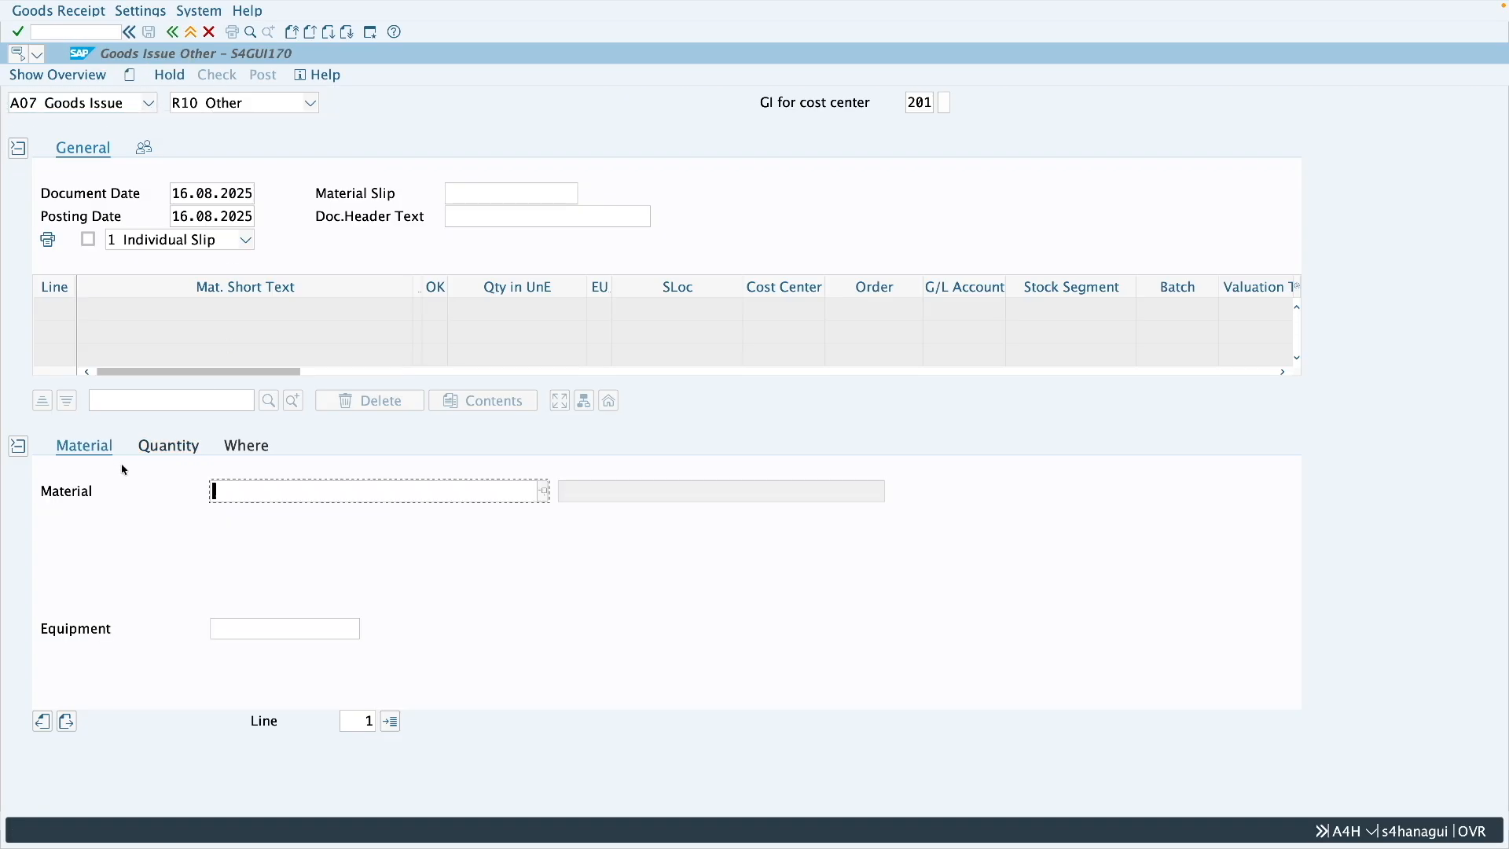
pyautogui.write('104')
pyautogui.click(243, 513)
pyautogui.press('Return')
# - Set the goods issue item's quantity to 30 and its plant to z286
pyautogui.click(179, 450)
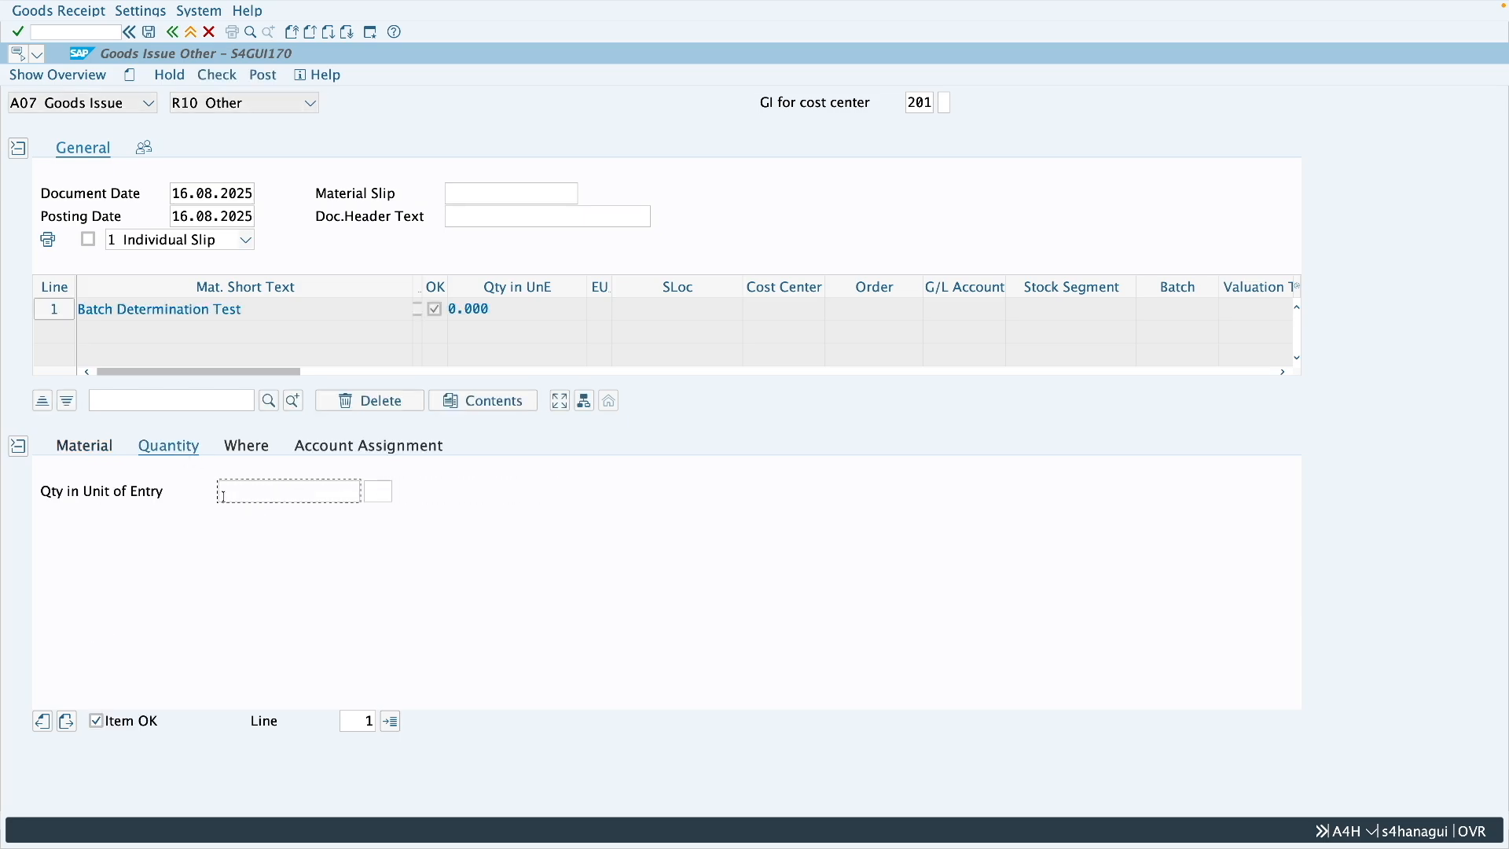
pyautogui.write('30')
pyautogui.press('Return')
pyautogui.click(249, 448)
pyautogui.click(261, 536)
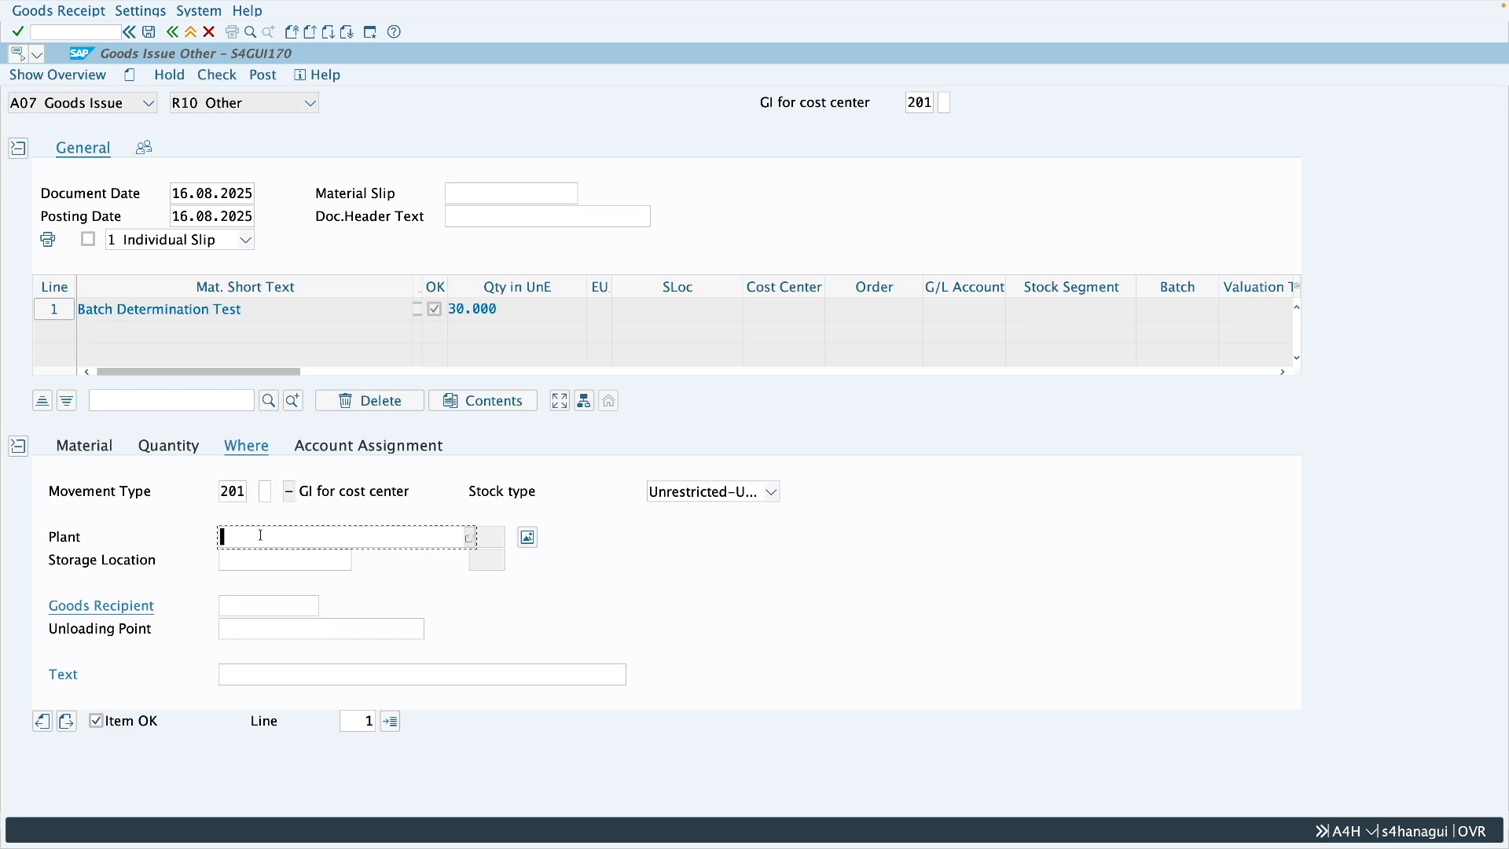
pyautogui.write('z286')
pyautogui.press('Return')
# - Run batch determination to examine the LIFO proposal, and exit without copying the batches or saving the goods issue
pyautogui.click(183, 453)
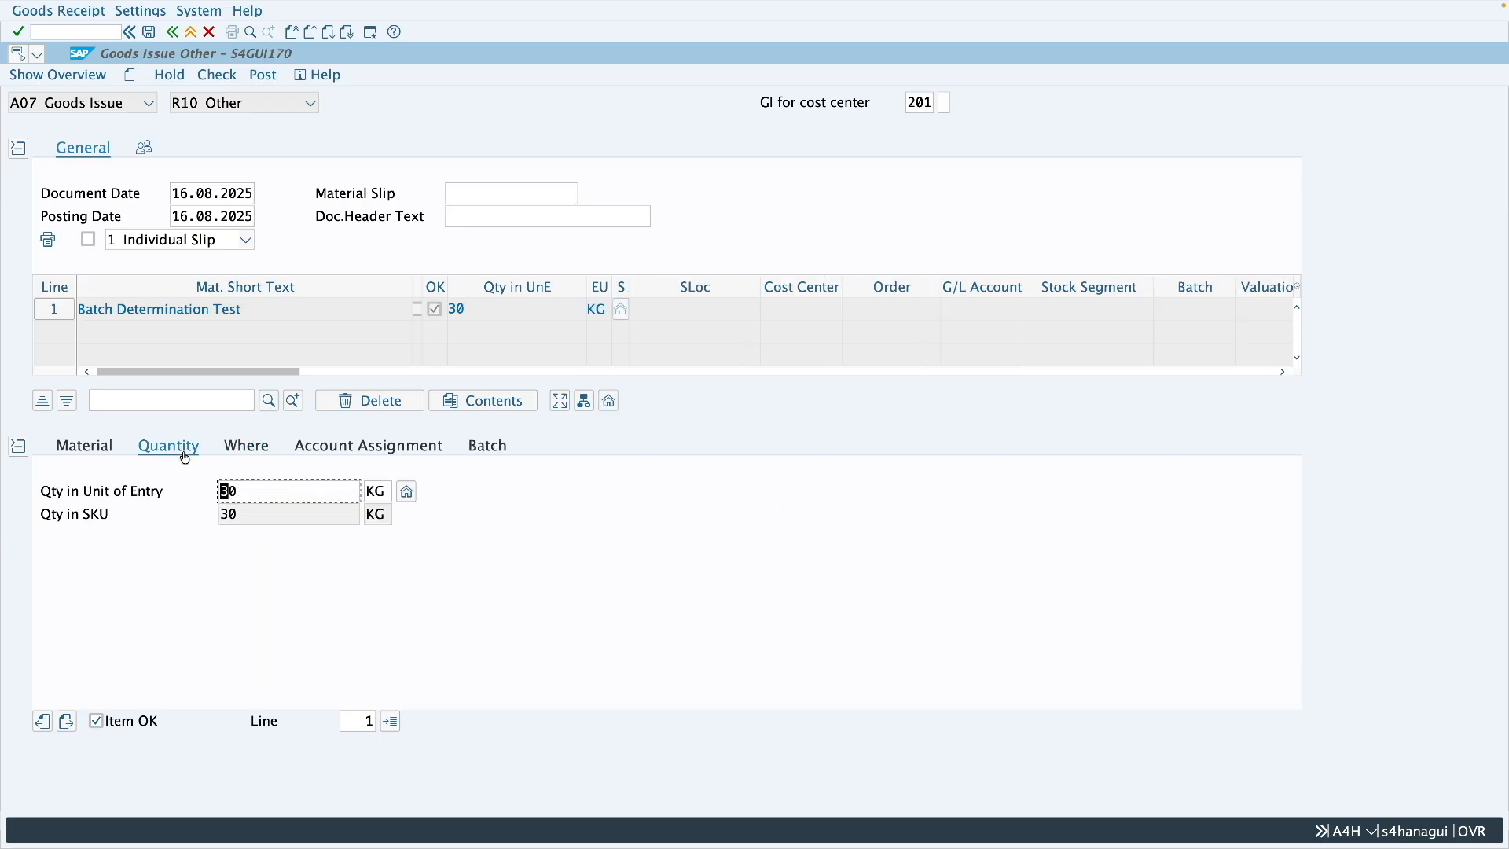
pyautogui.click(407, 492)
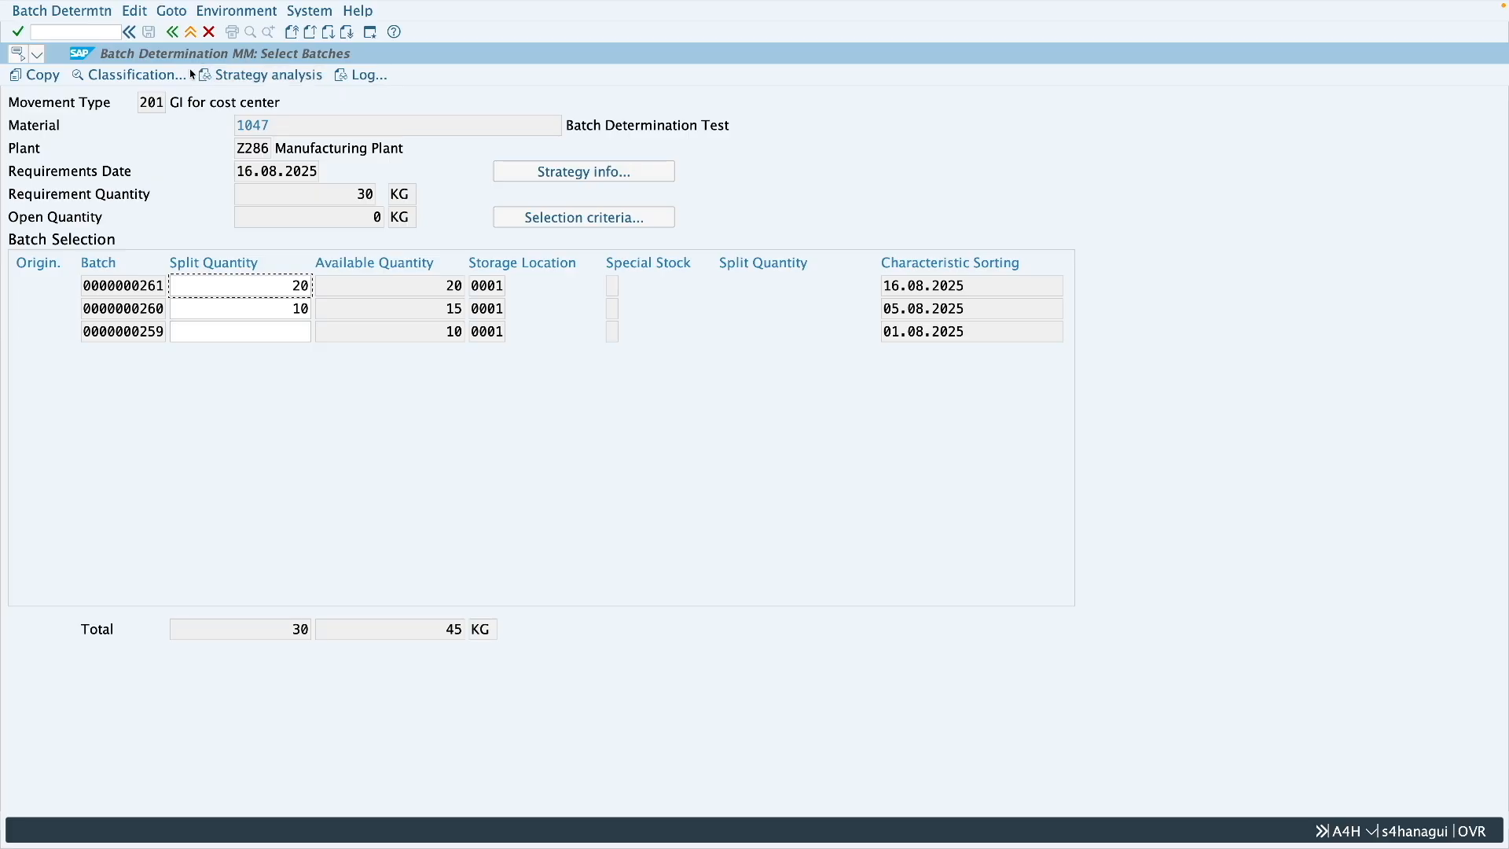
pyautogui.click(192, 31)
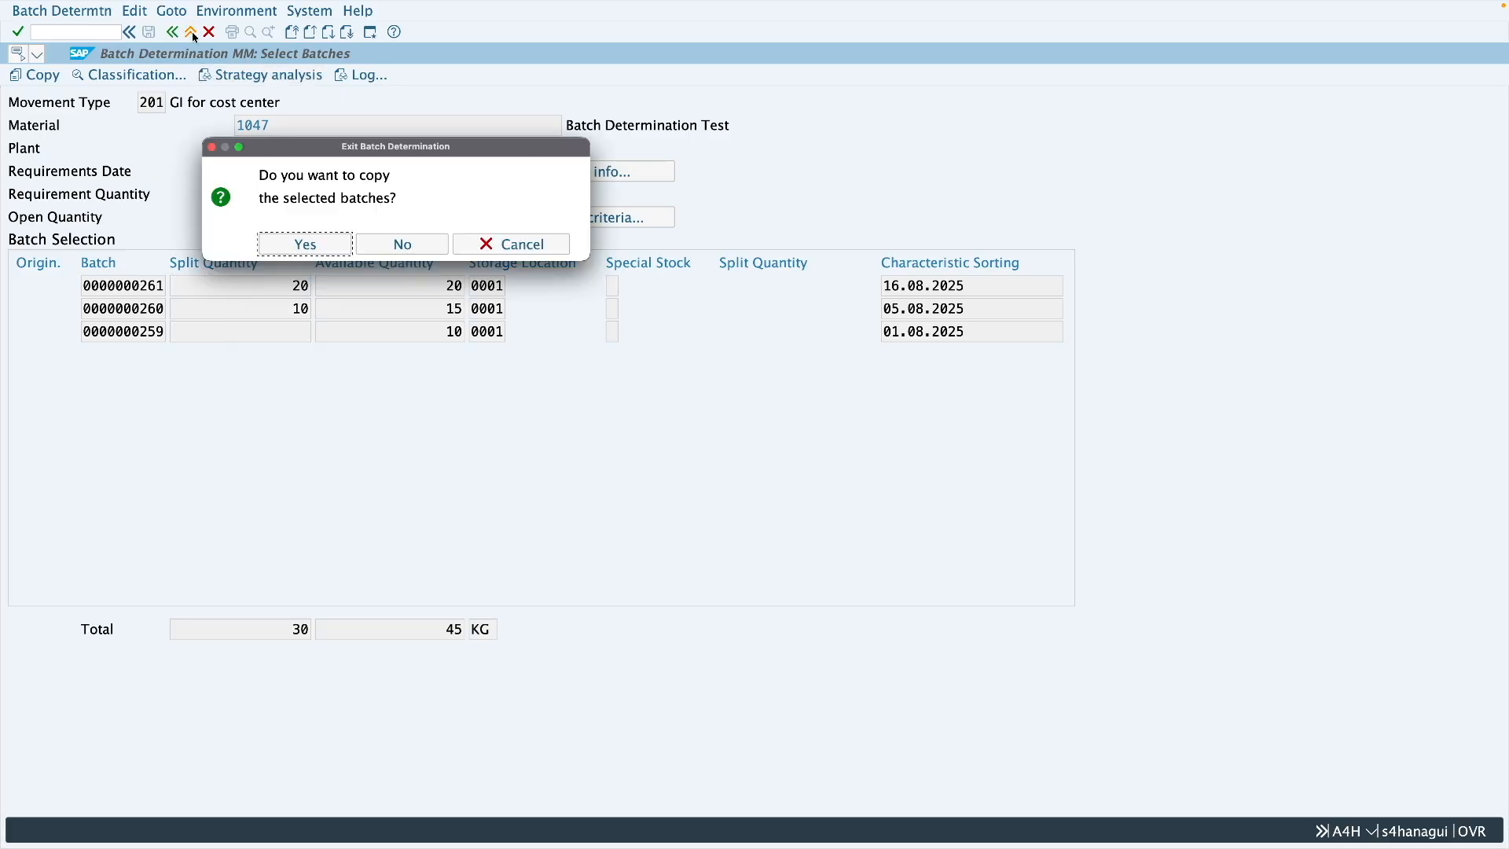
pyautogui.click(403, 243)
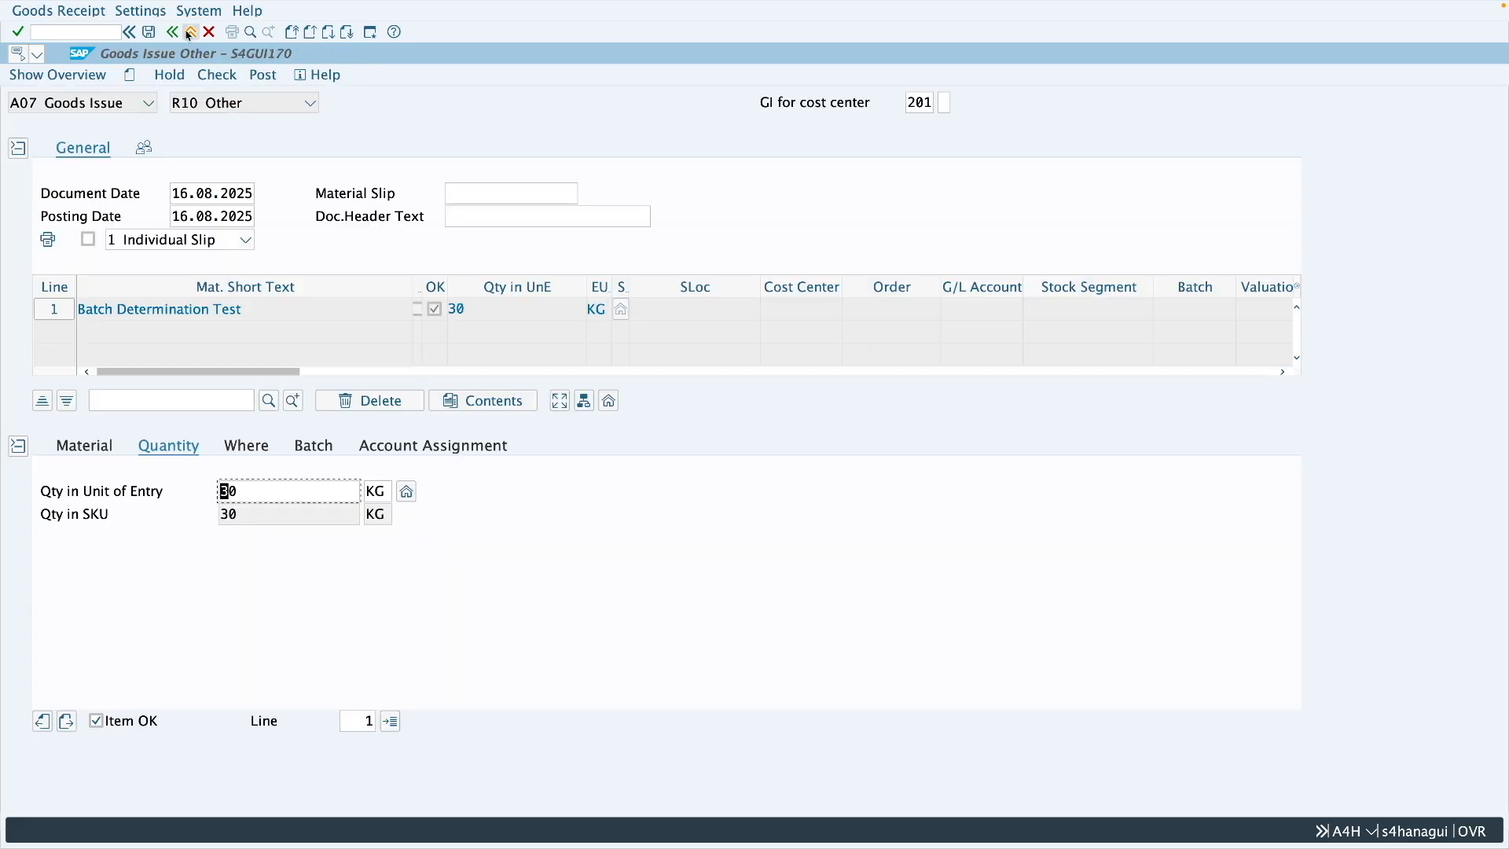
pyautogui.click(191, 31)
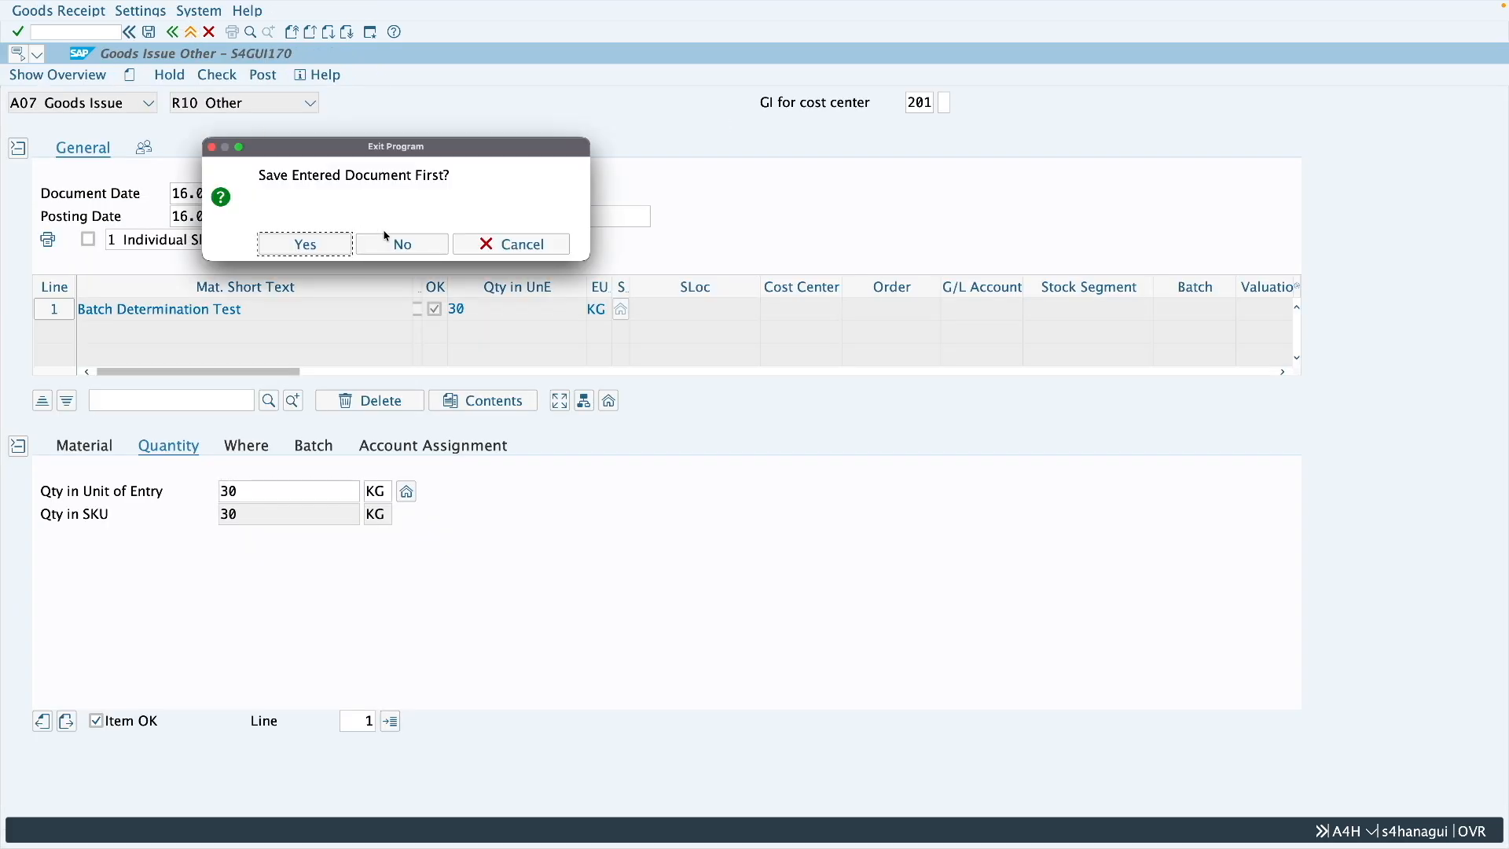
pyautogui.press('Return')
# - Start a new ZE01 batch search strategy record in transaction mbc1 and enter material 1047
pyautogui.write('mbc1')
pyautogui.press('Return')
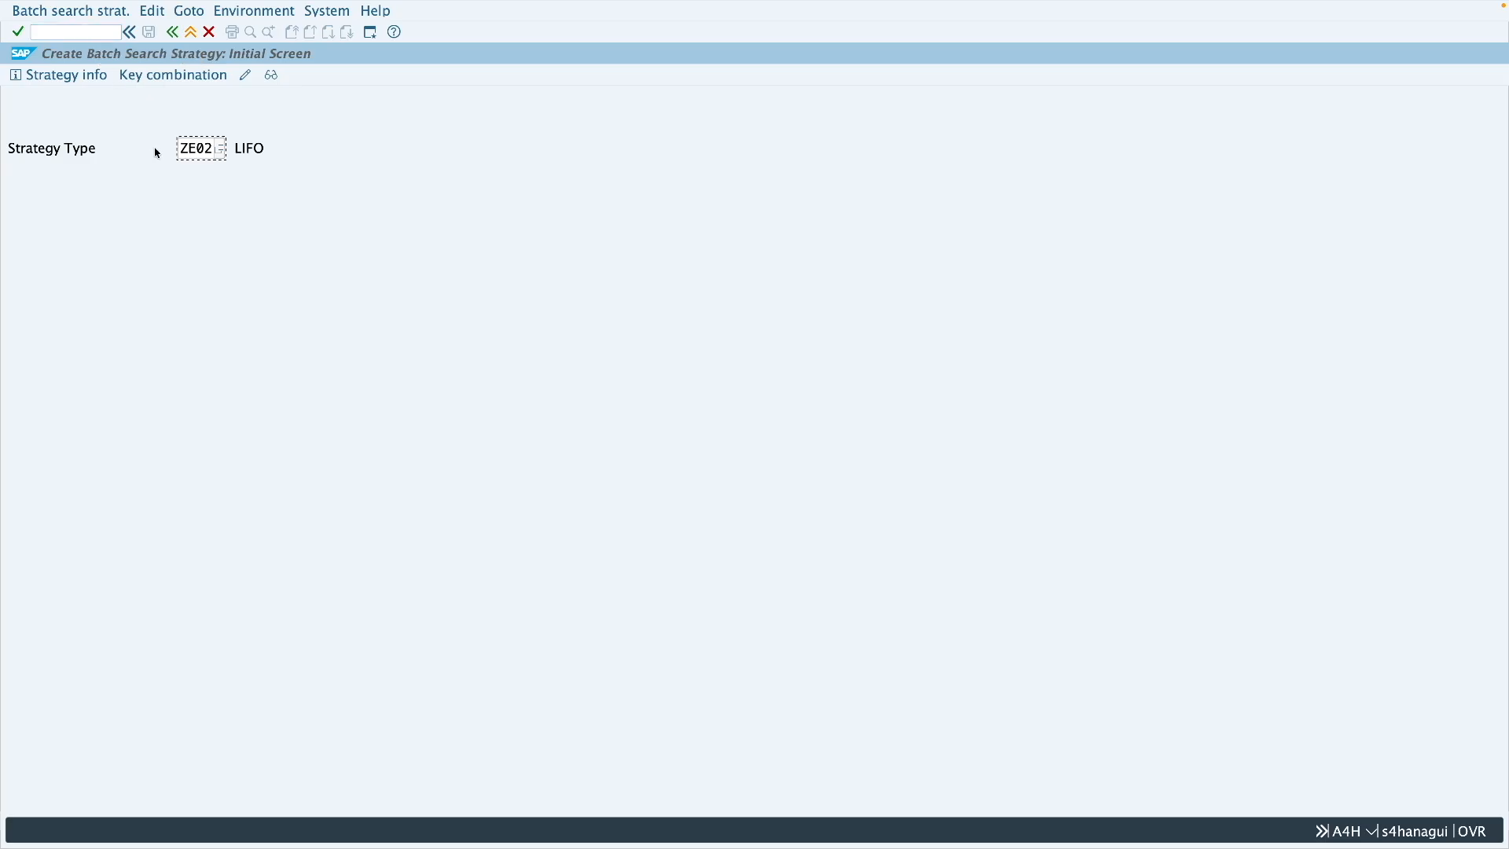
pyautogui.click(208, 149)
pyautogui.write('1')
pyautogui.press('Return')
pyautogui.press('Return')
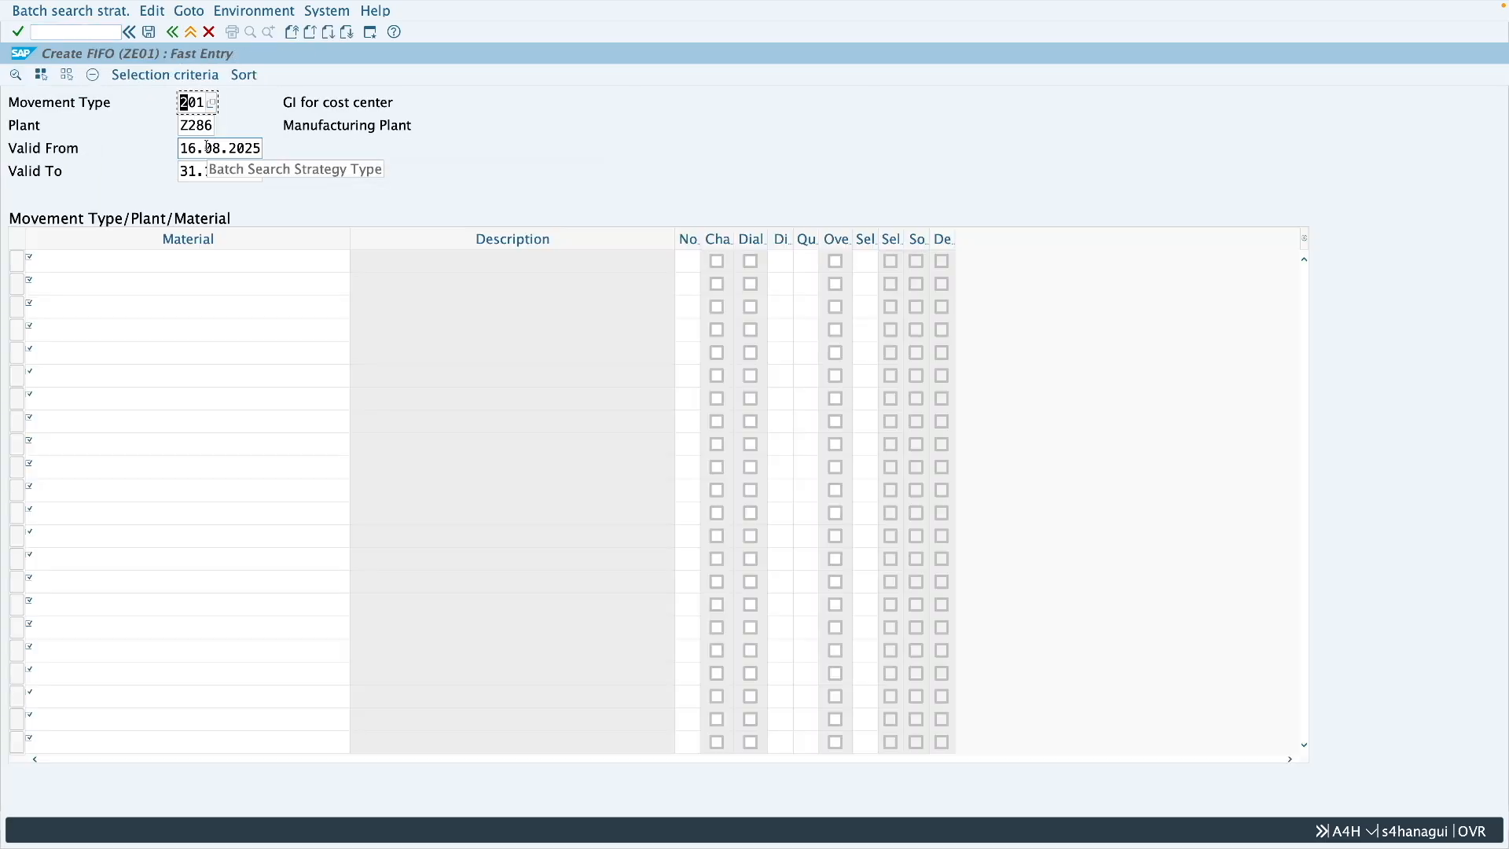
pyautogui.click(149, 270)
pyautogui.write('1047')
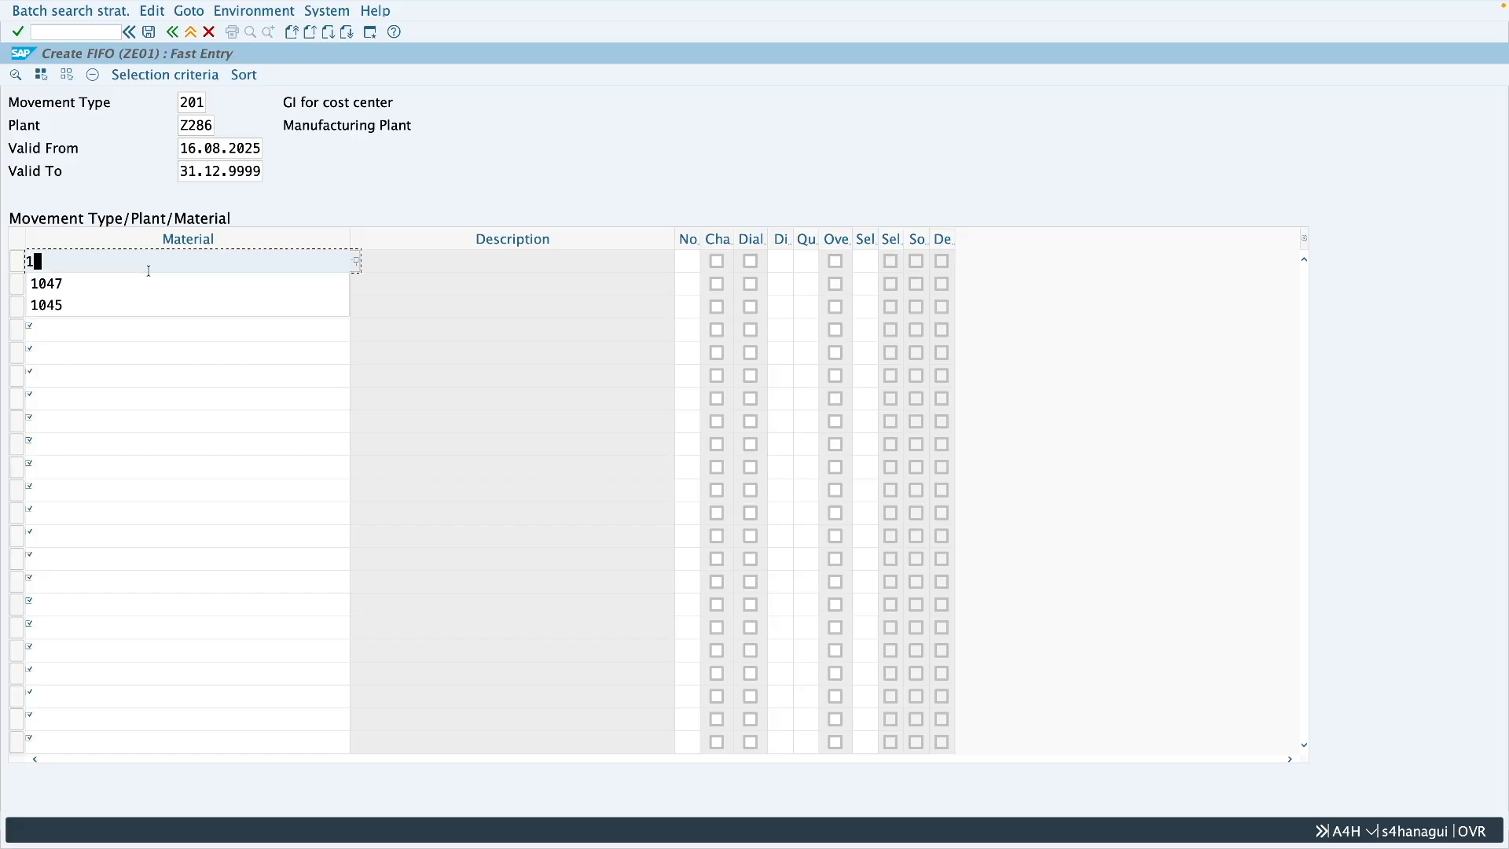
pyautogui.press('Return')
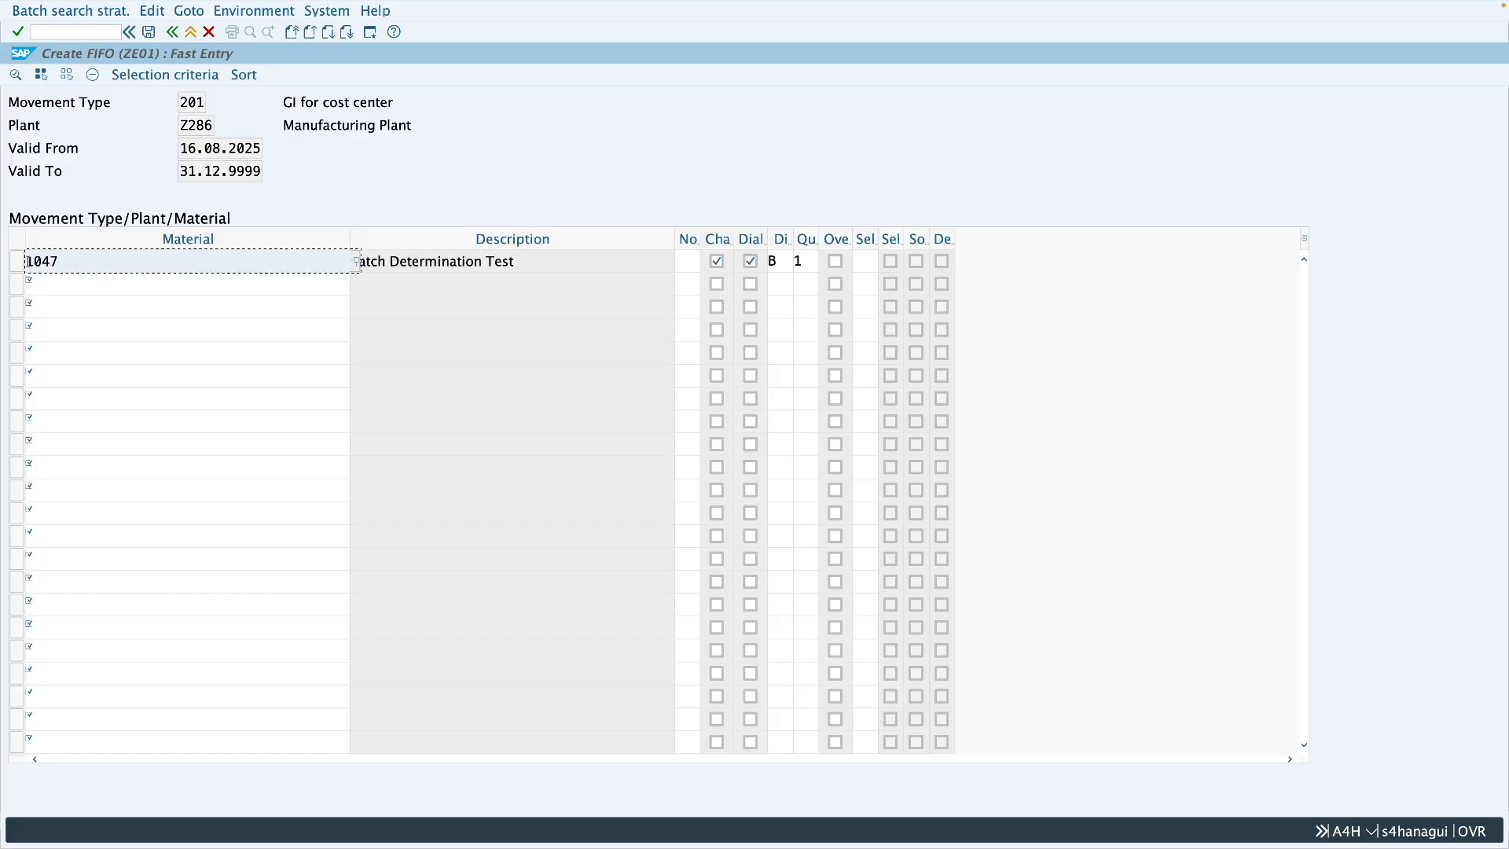
# - Set the ZE01 record's selection type to O, selection with no selection criteria, save it and leave the transaction
pyautogui.click(885, 262)
pyautogui.click(886, 262)
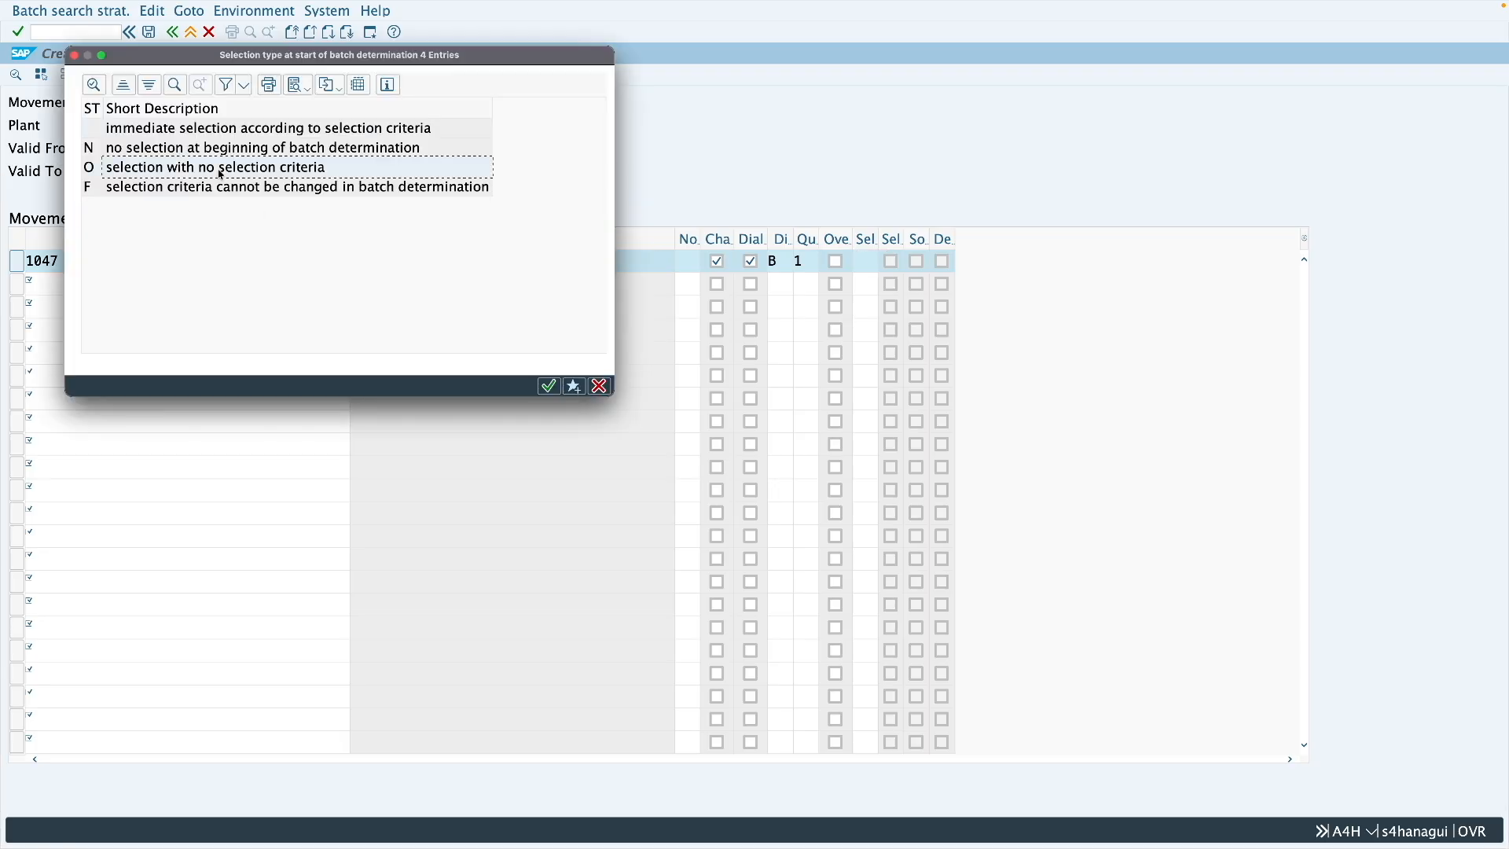
pyautogui.doubleClick(220, 167)
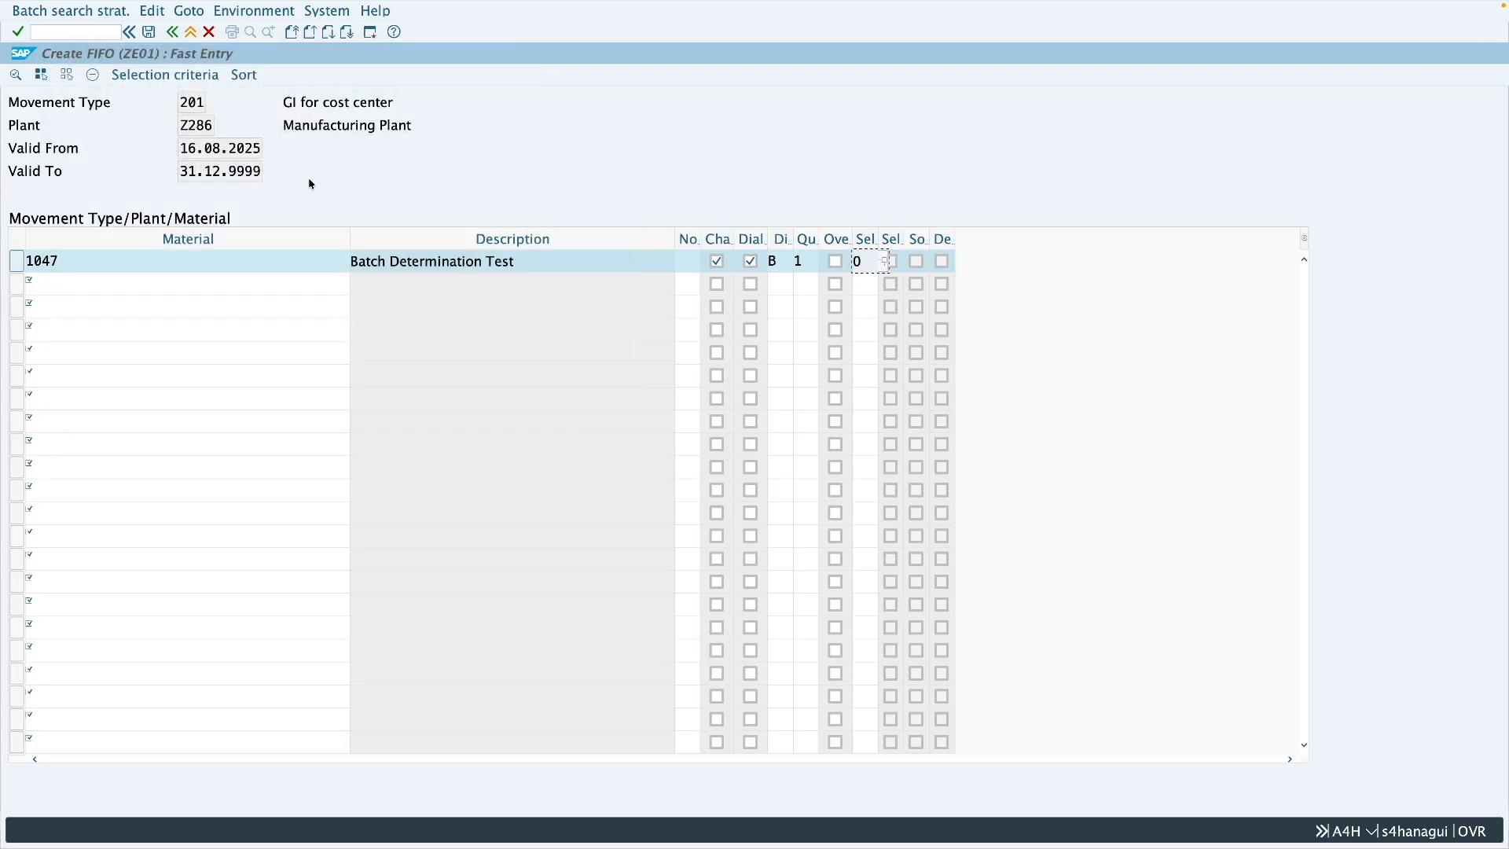
pyautogui.click(150, 33)
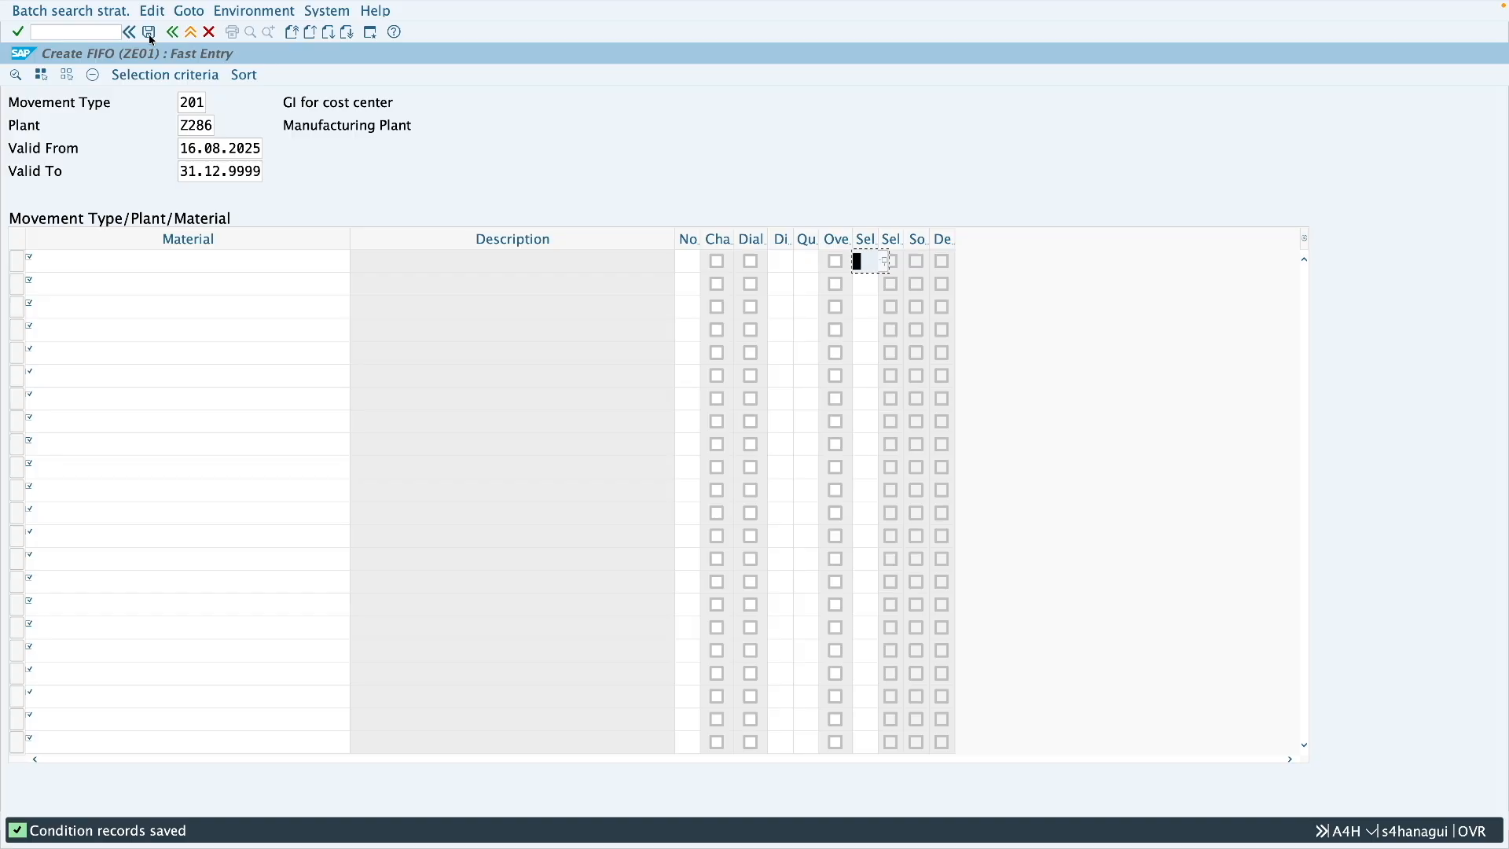
pyautogui.click(191, 33)
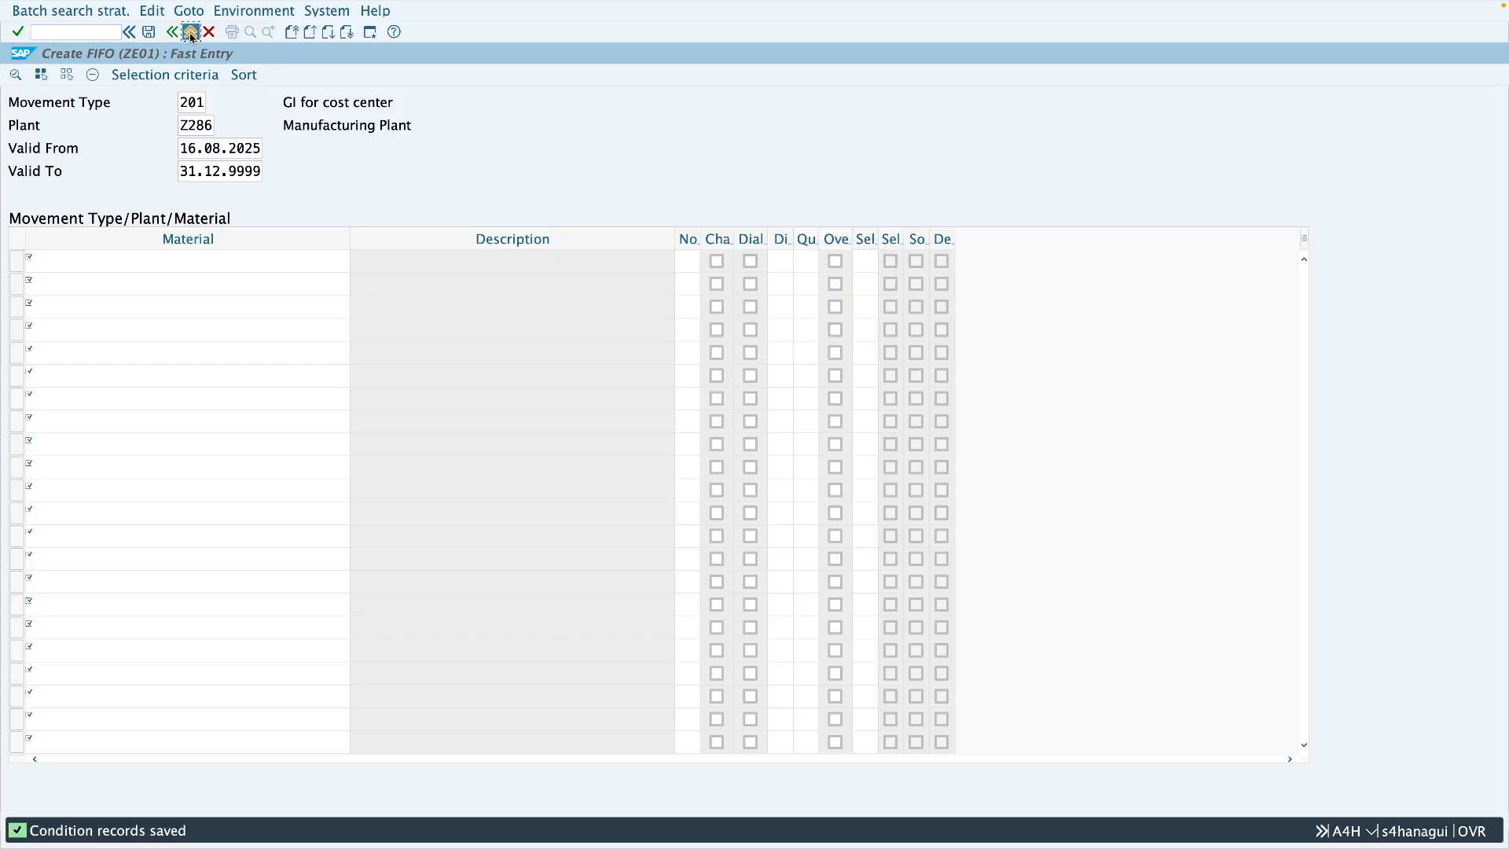
# - Start a goods issue to cost center in transaction migo with material 1047 to test the new ZE01 record
pyautogui.write('migo')
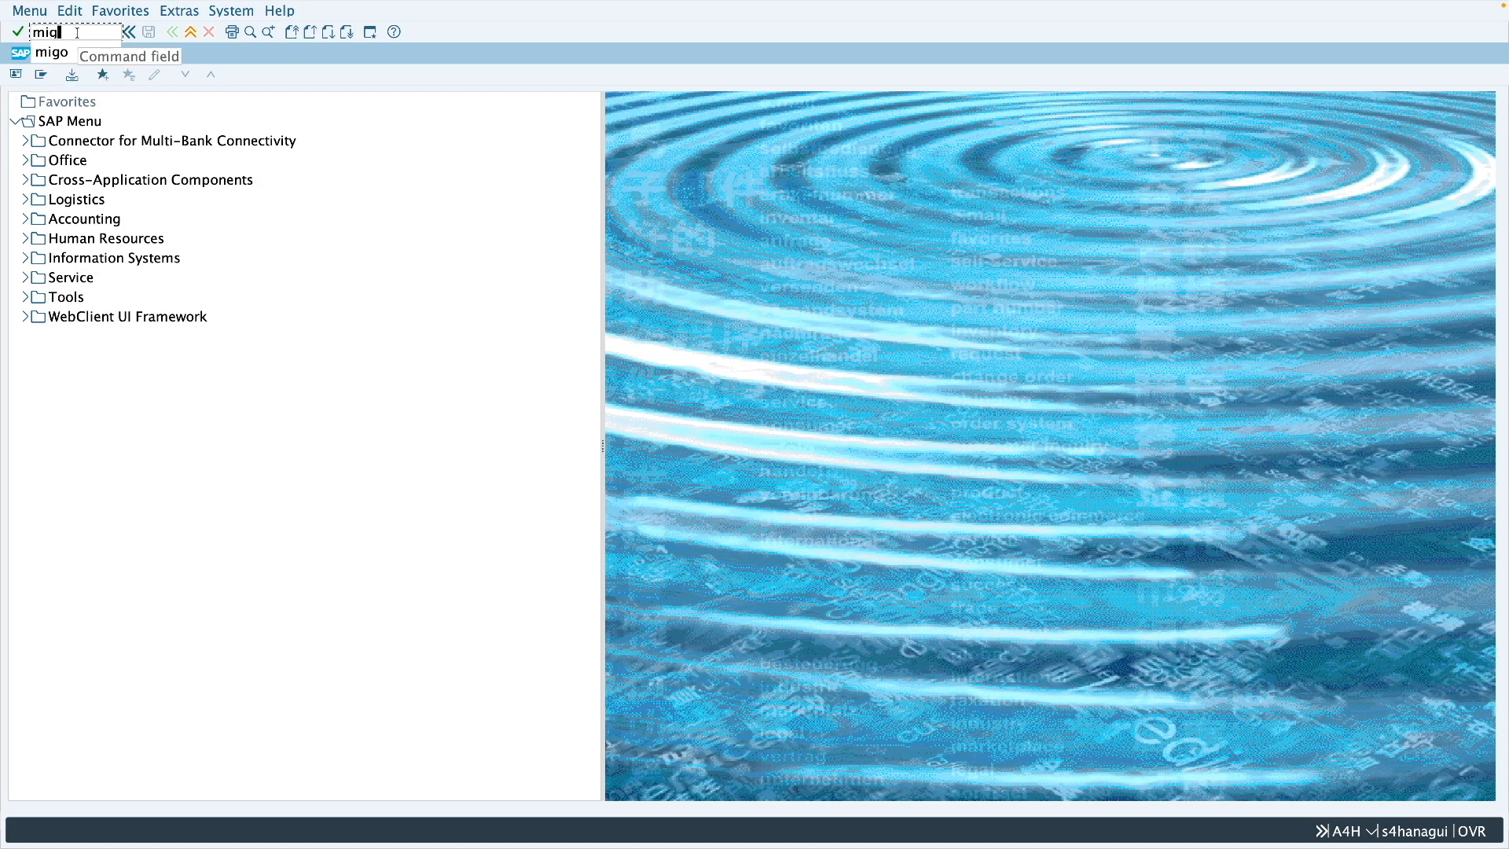
pyautogui.press('Return')
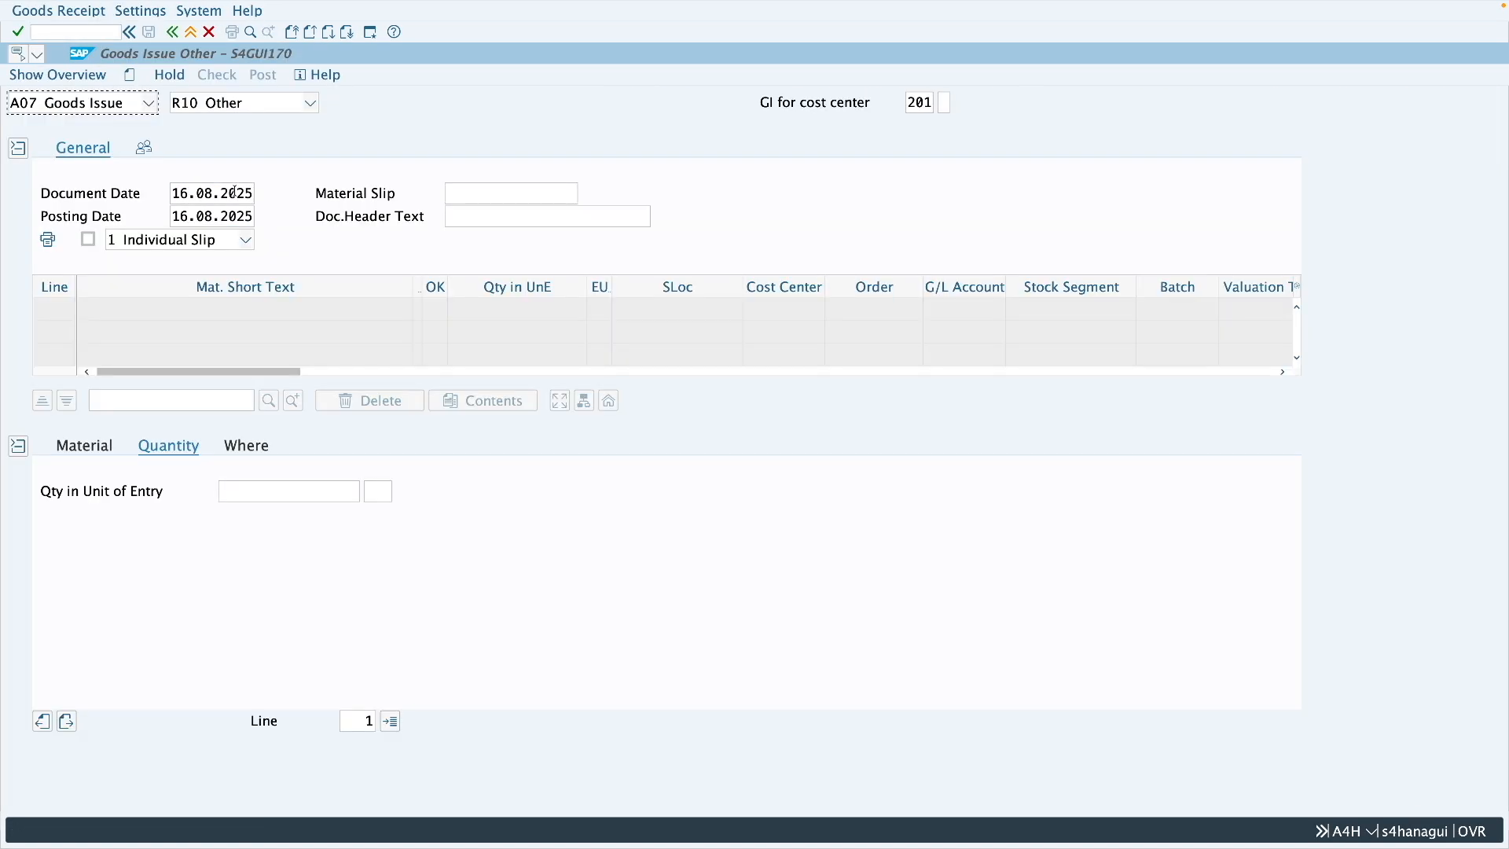
pyautogui.click(72, 452)
pyautogui.write('1047')
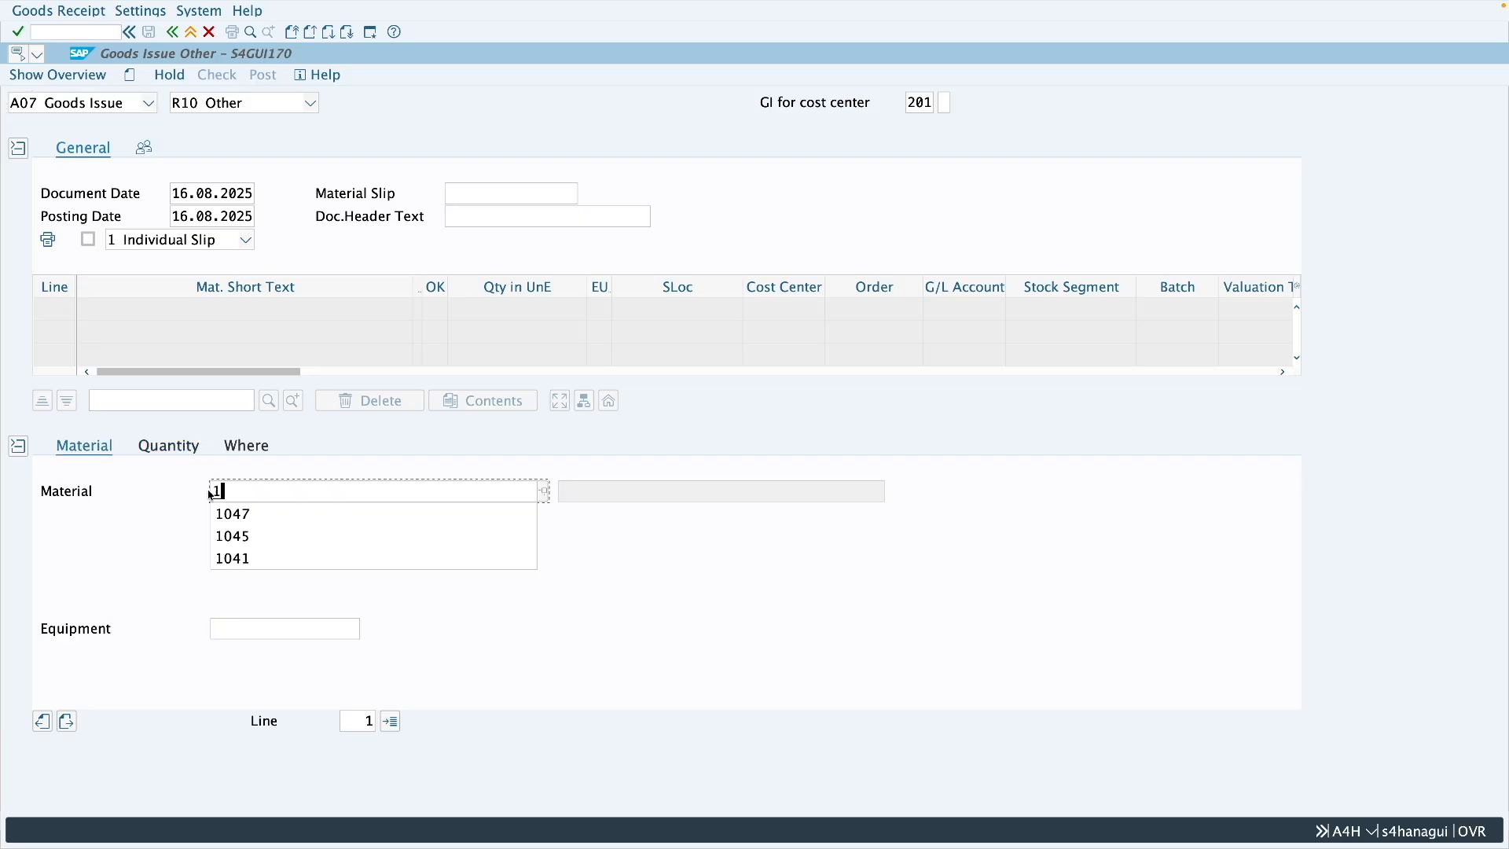
pyautogui.press('Return')
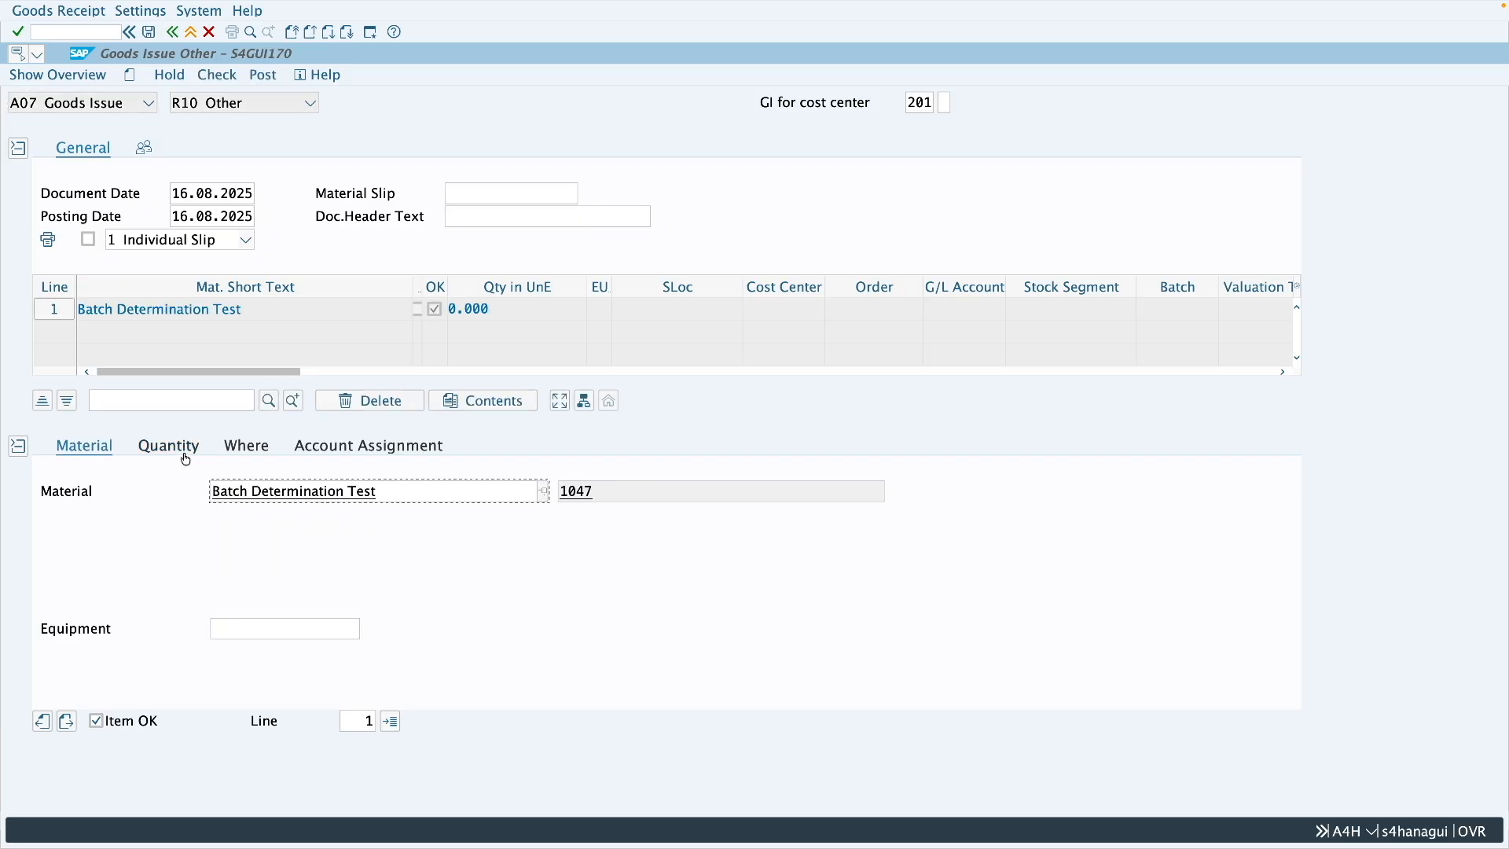
# - Enter a quantity of 30 and plant z286 for the new goods issue item
pyautogui.click(182, 449)
pyautogui.write('30')
pyautogui.press('Return')
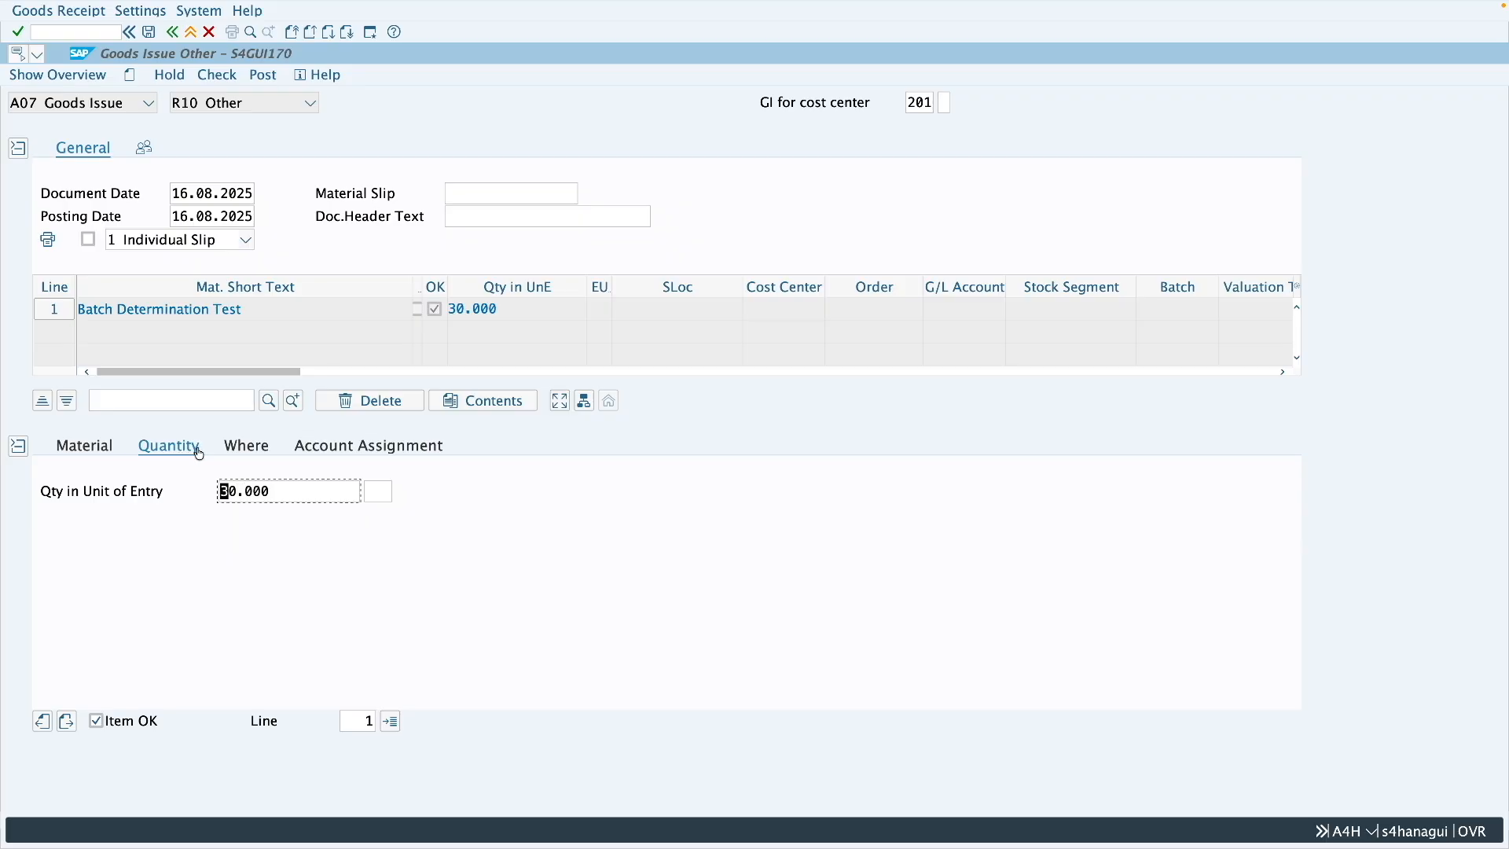
pyautogui.write('2286')
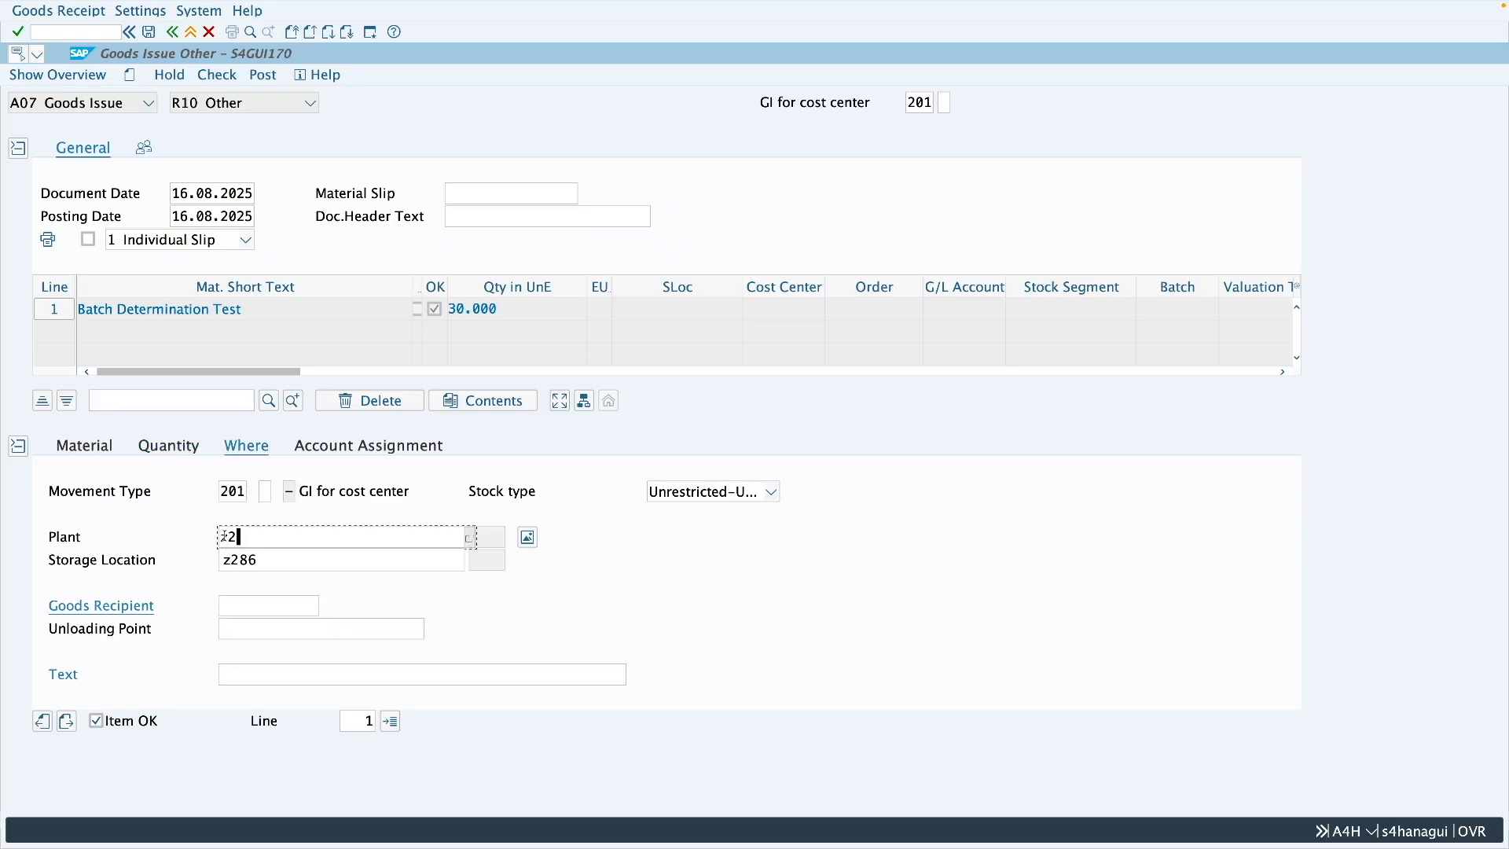
pyautogui.press('Return')
# - Run batch determination for the item and examine the order of the batches proposed by the FIFO strategy
pyautogui.click(175, 446)
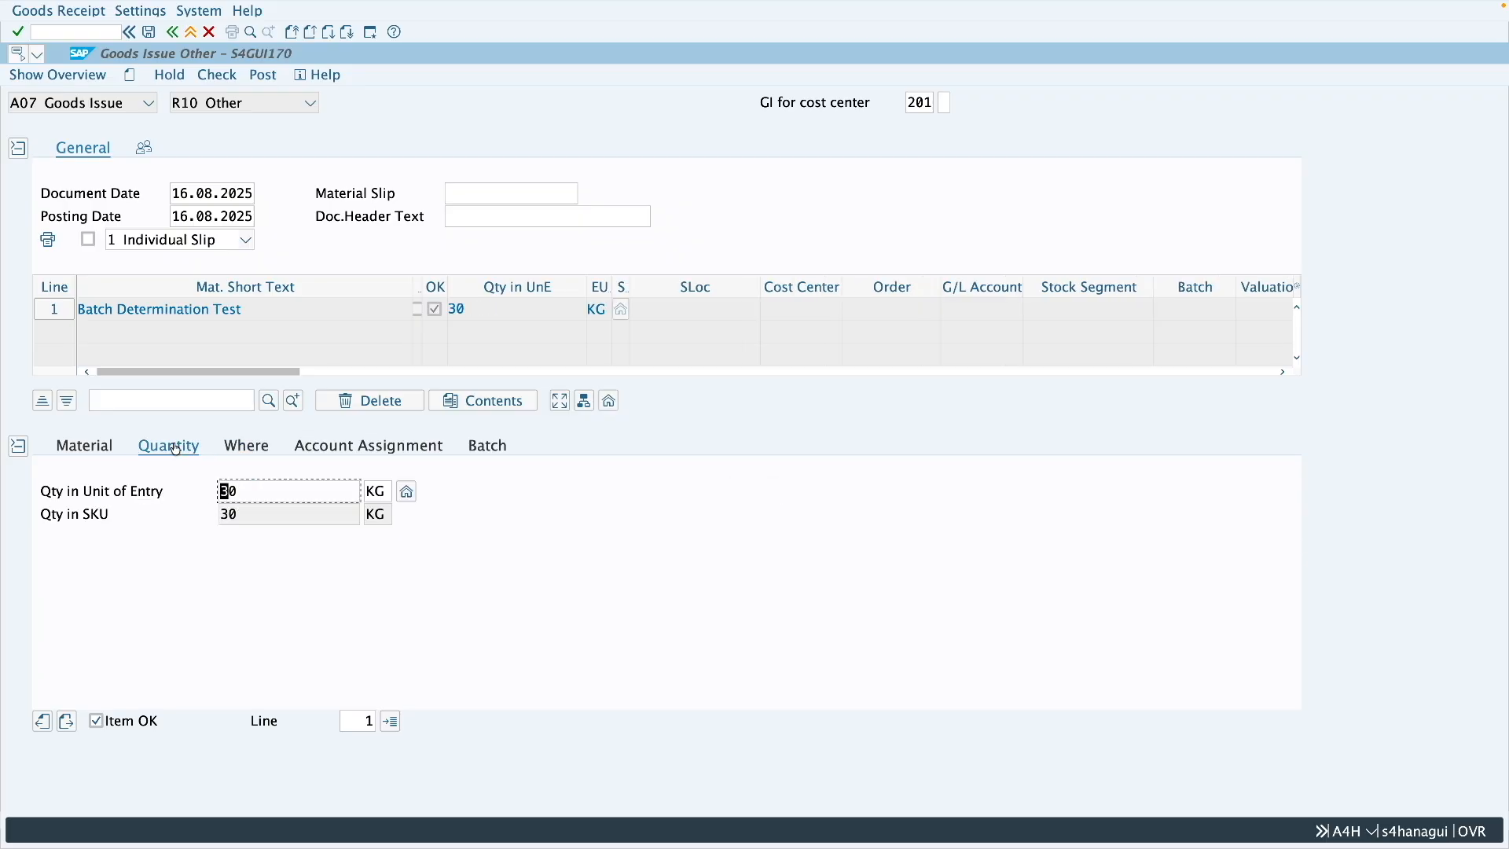
pyautogui.click(406, 493)
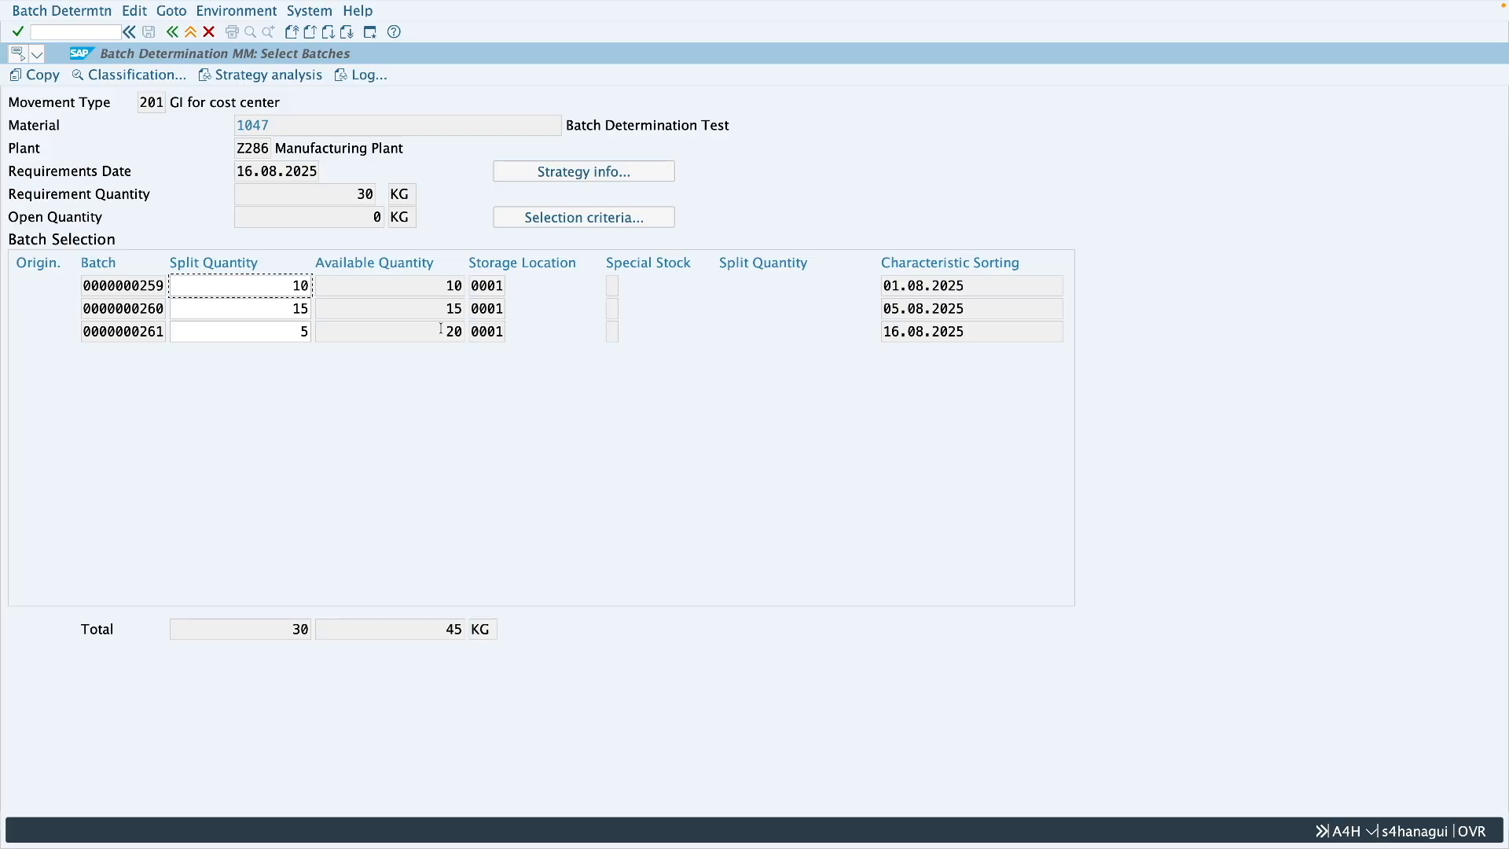
pyautogui.doubleClick(161, 285)
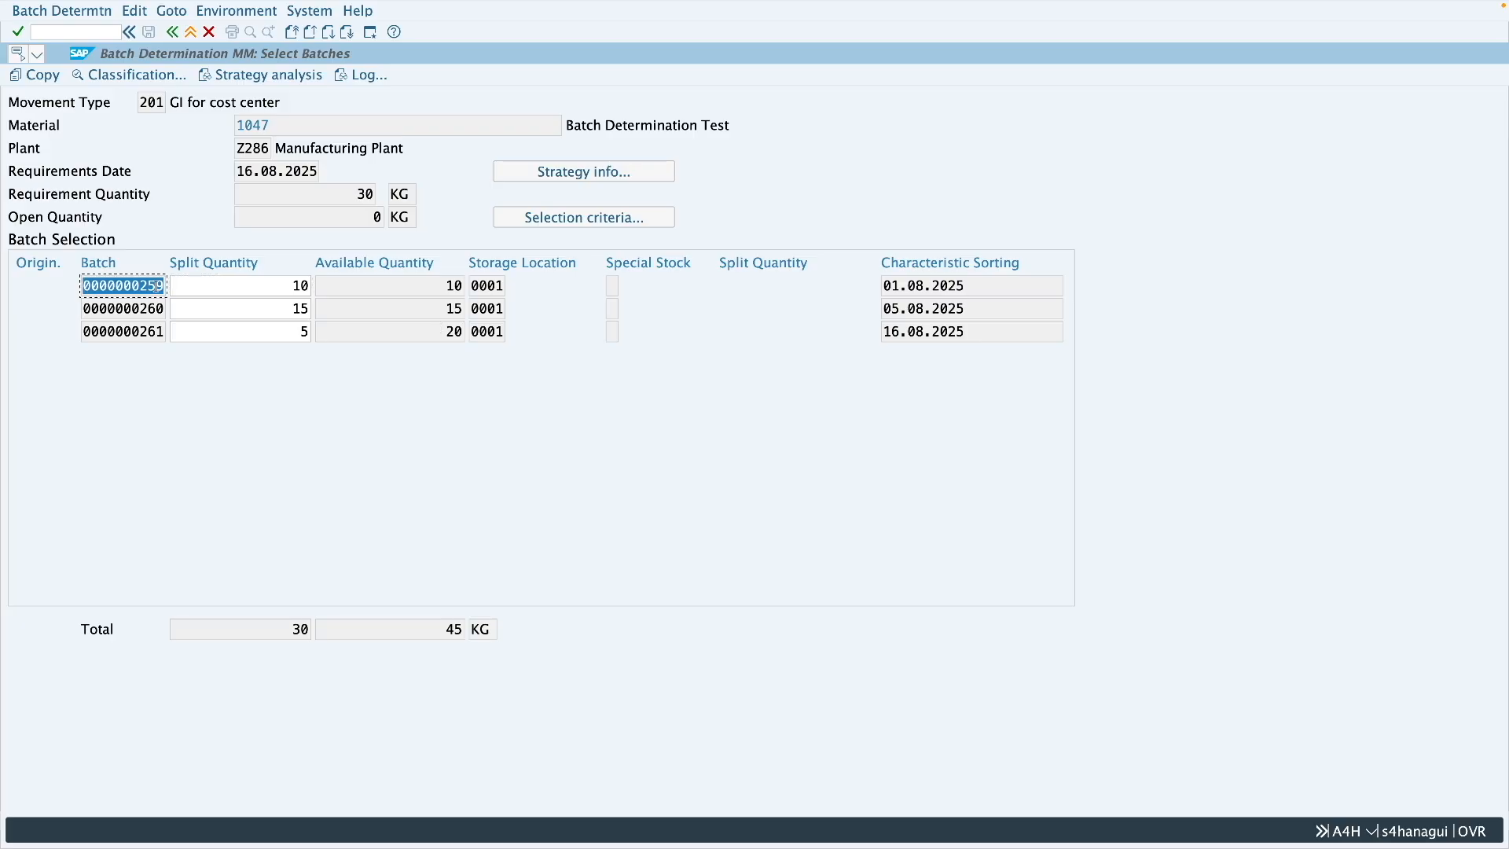
# - Compare the split and available quantities of the batches proposed for the 30 KG requirement
pyautogui.moveTo(164, 285); pyautogui.dragTo(87, 285)
pyautogui.click(467, 290)
pyautogui.click(302, 287)
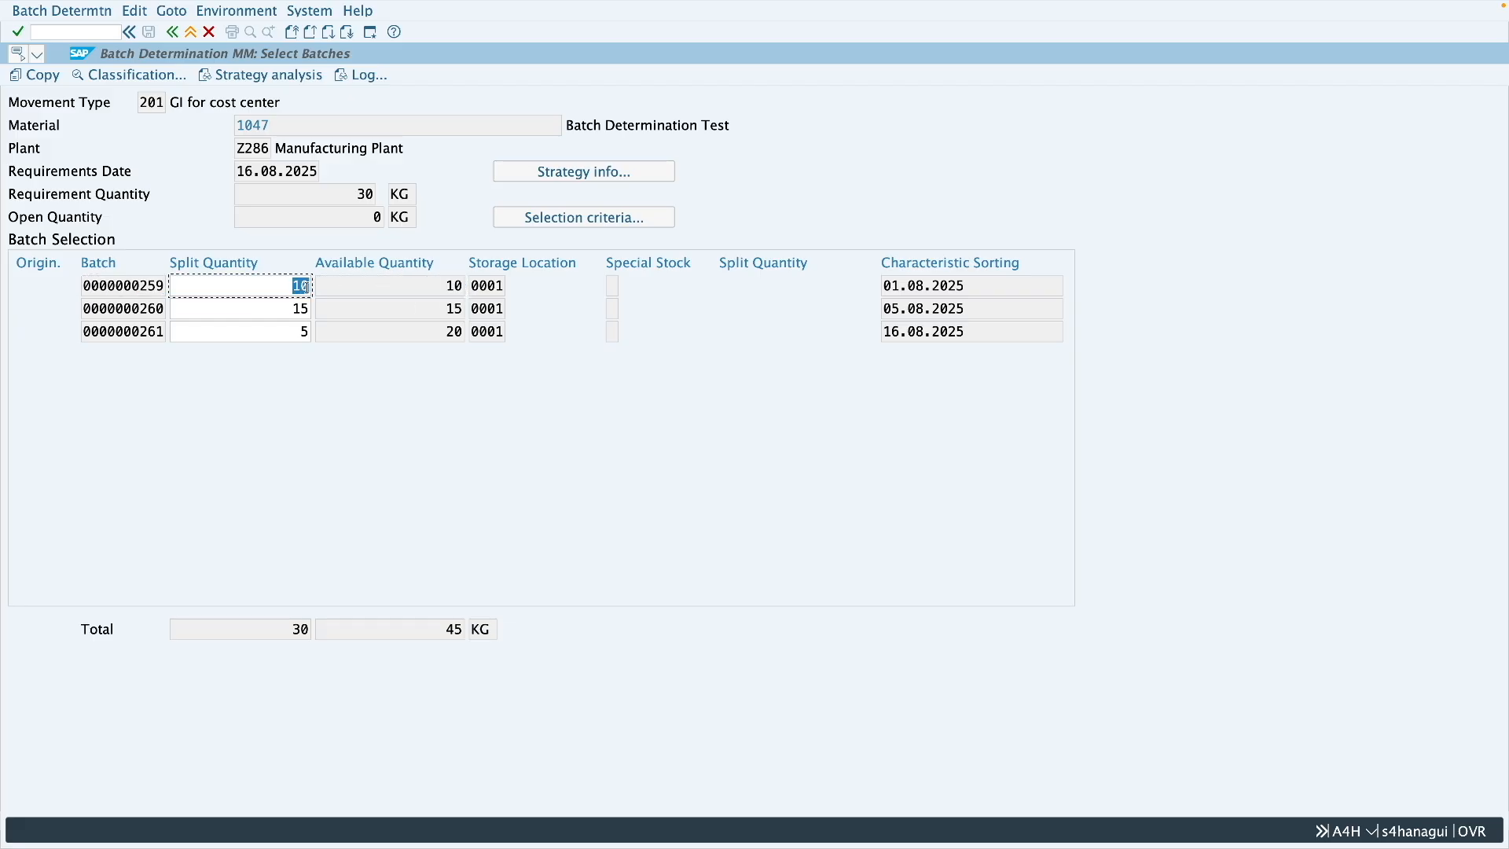
pyautogui.click(272, 312)
pyautogui.click(165, 331)
# - View the selection criteria of the origin strategy, close them and review the proposed batches again
pyautogui.click(584, 217)
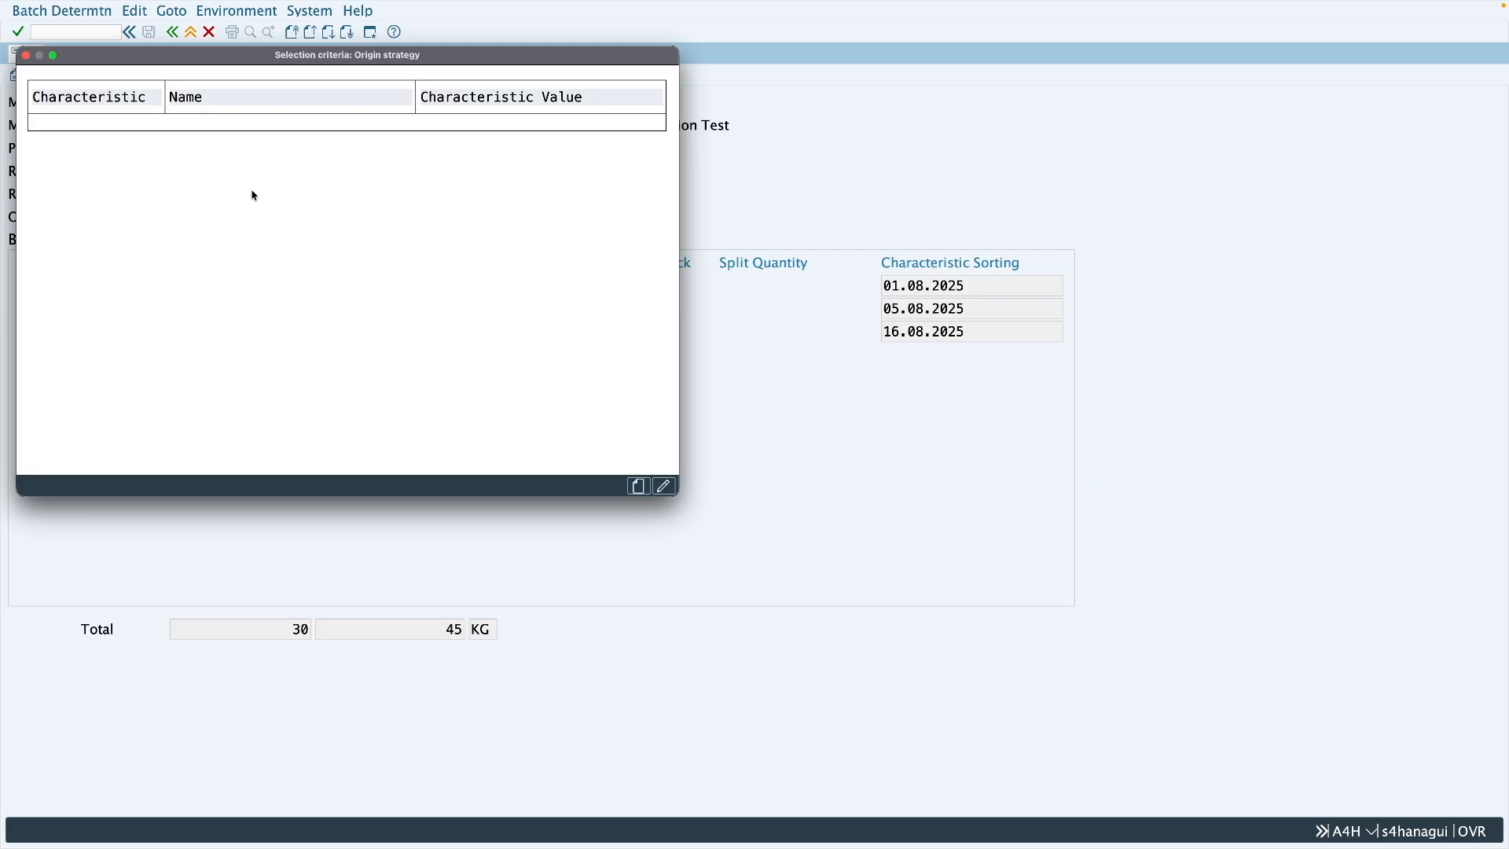
pyautogui.click(25, 55)
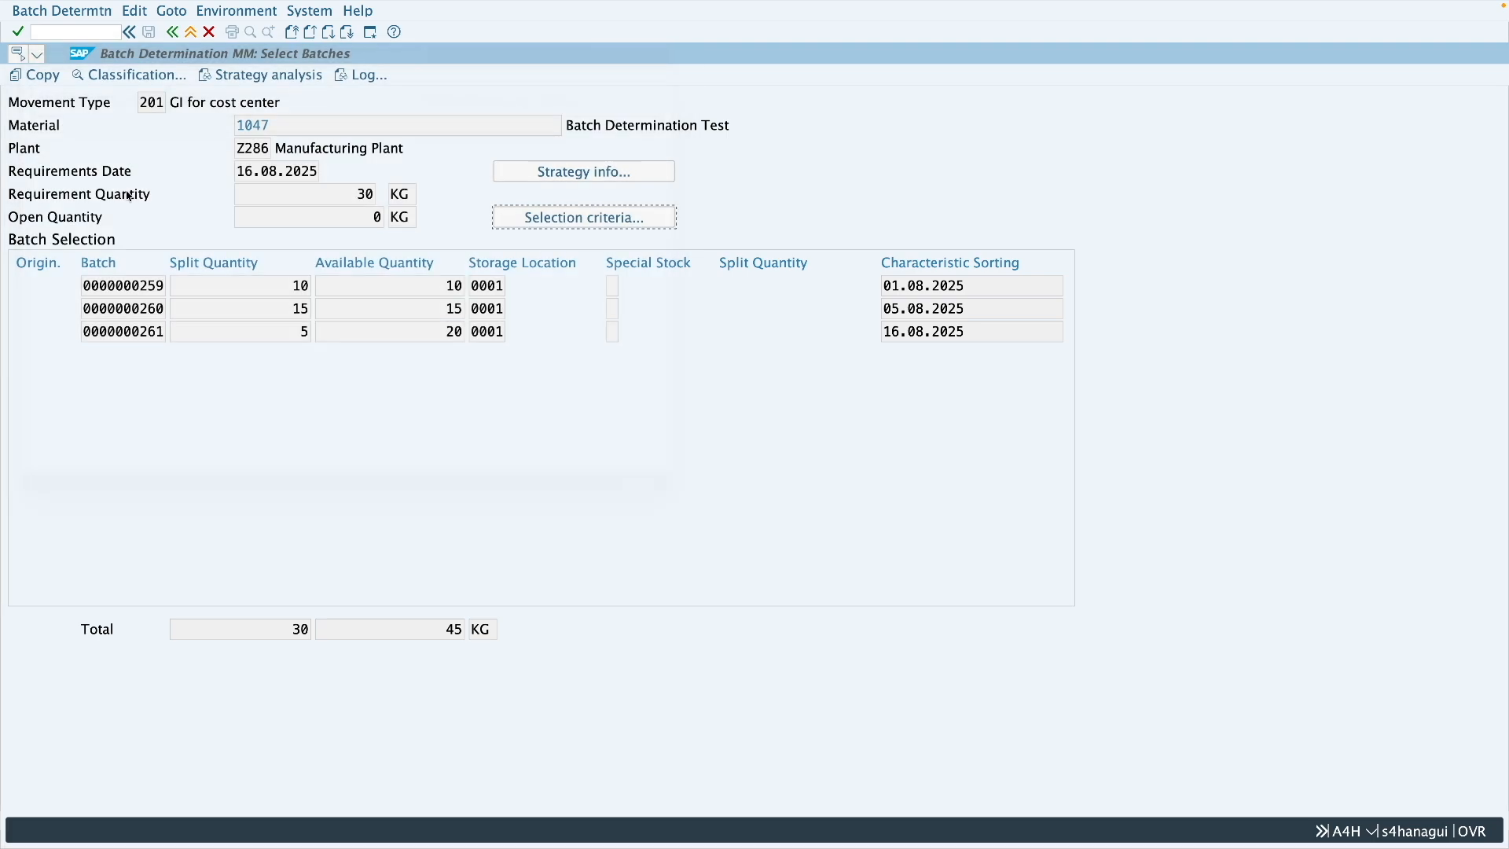
pyautogui.moveTo(156, 285); pyautogui.dragTo(86, 285)
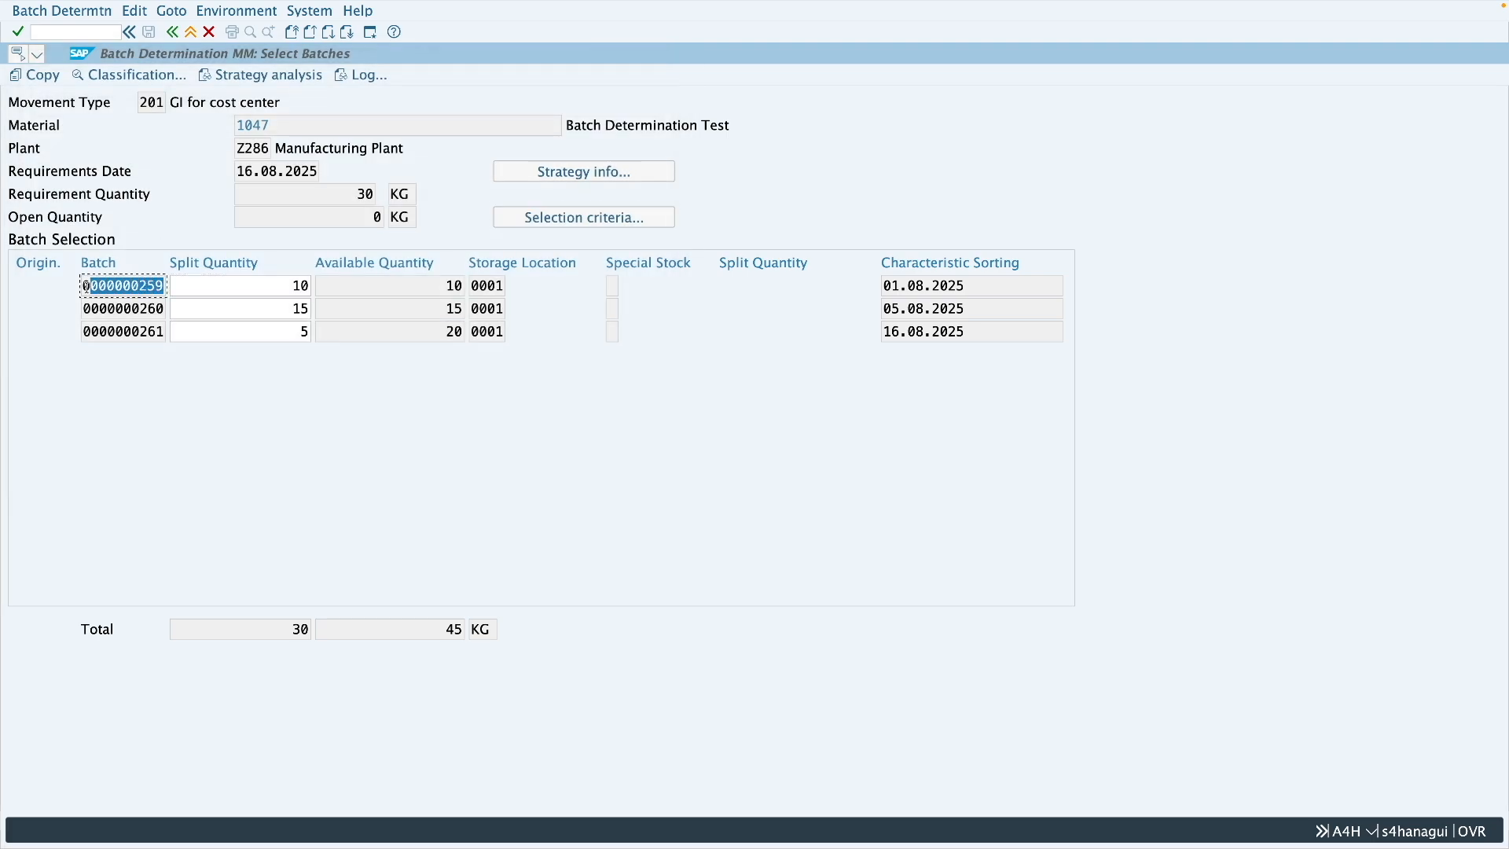
pyautogui.click(124, 288)
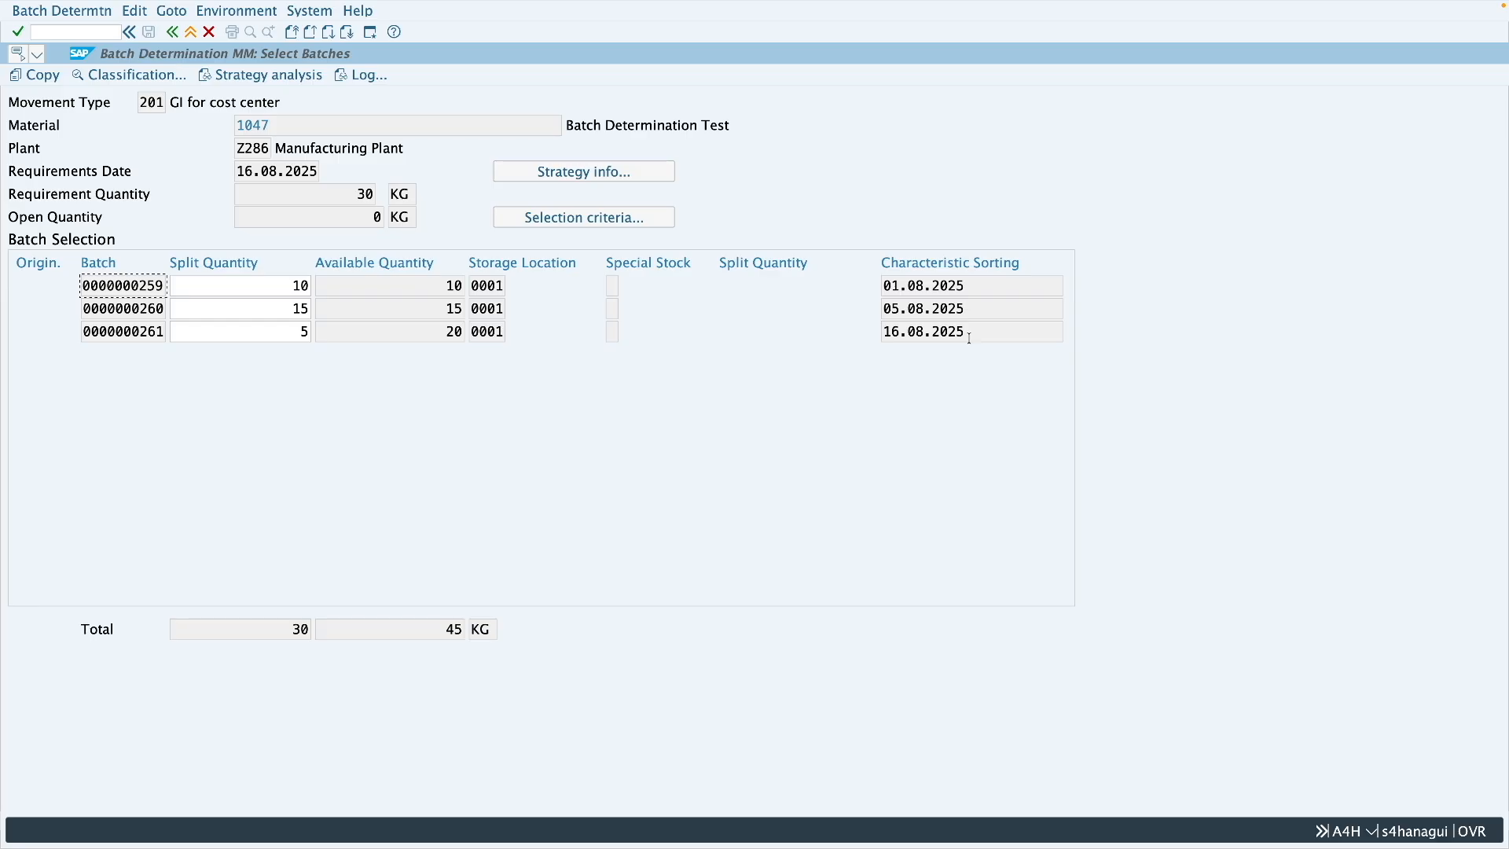
# - Copy the proposed batch split into the goods issue and review the resulting item lines
pyautogui.click(36, 76)
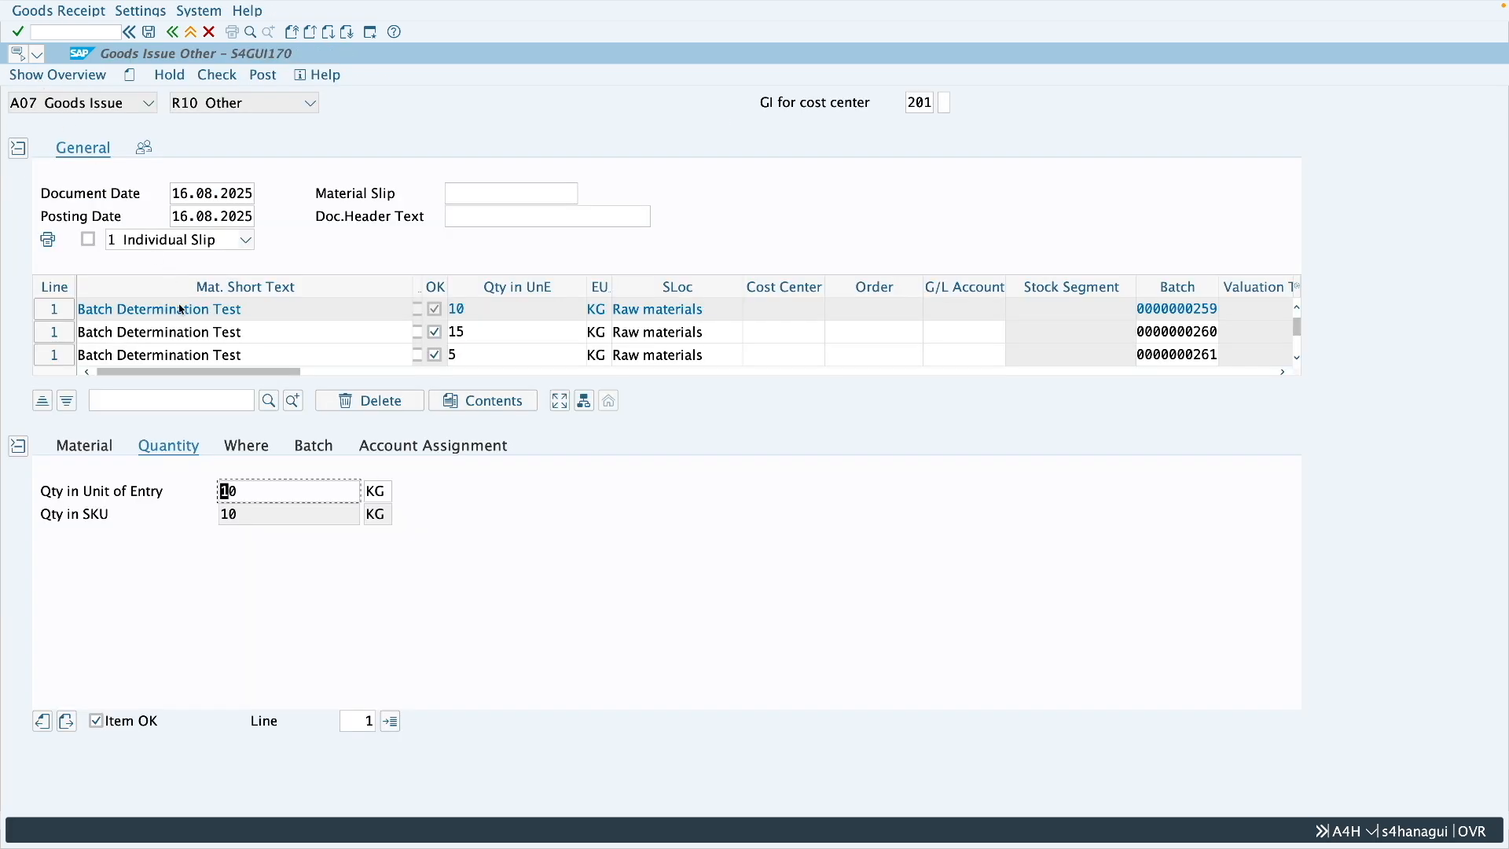
pyautogui.click(54, 356)
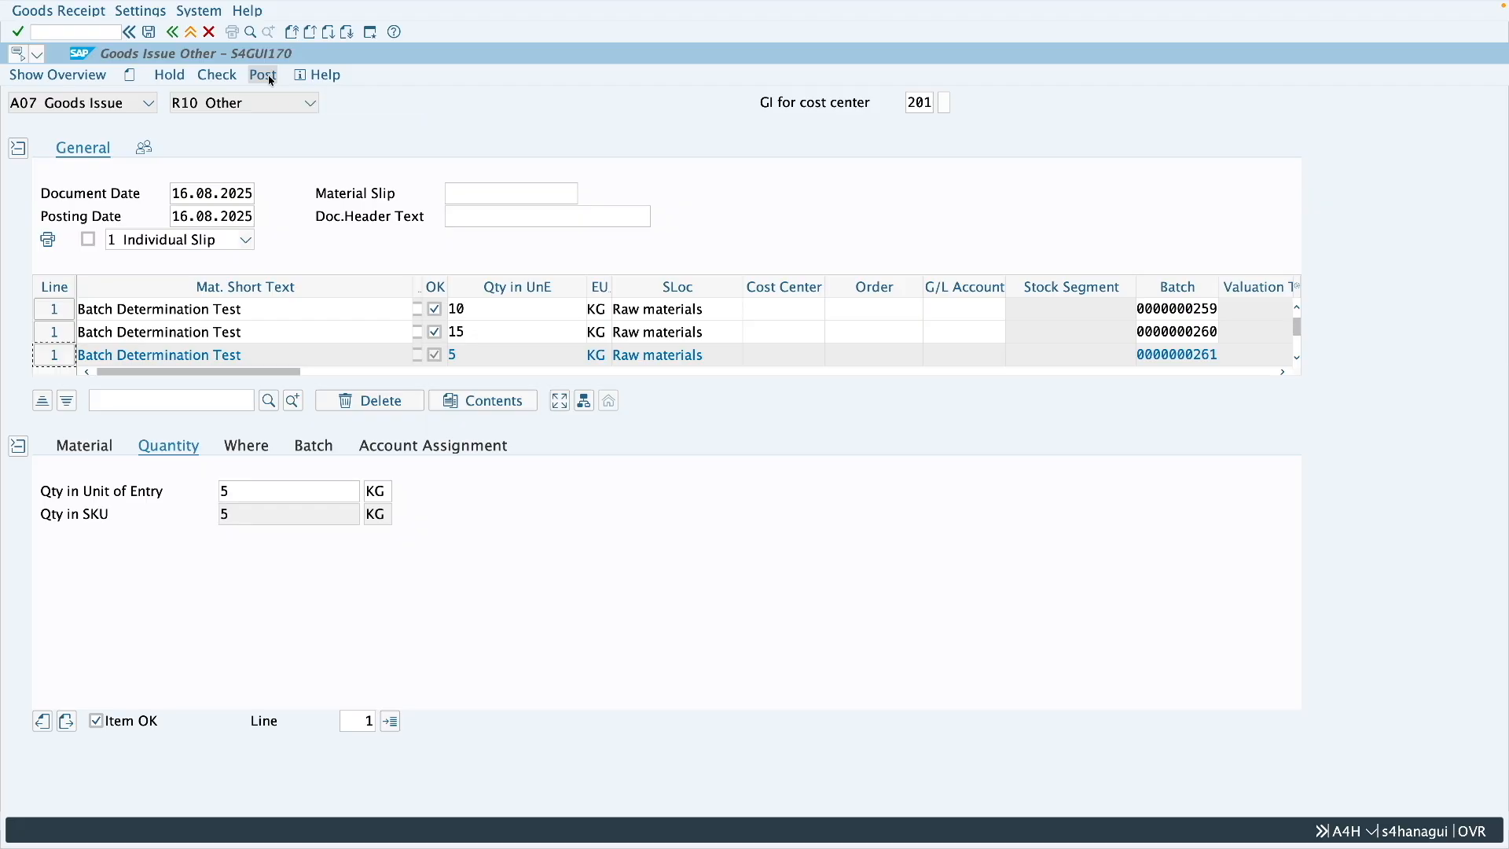
pyautogui.click(209, 301)
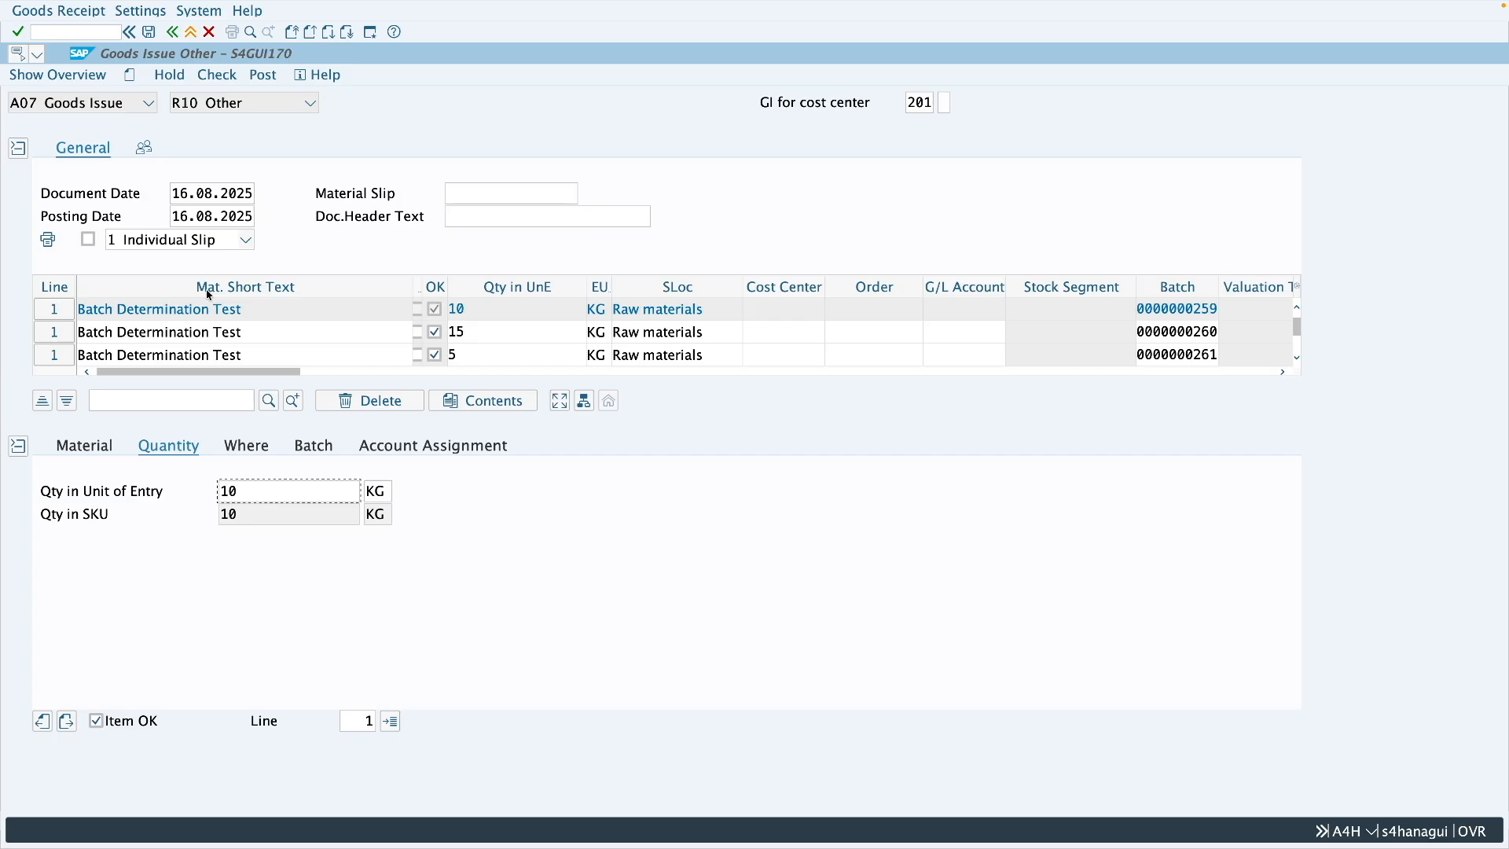